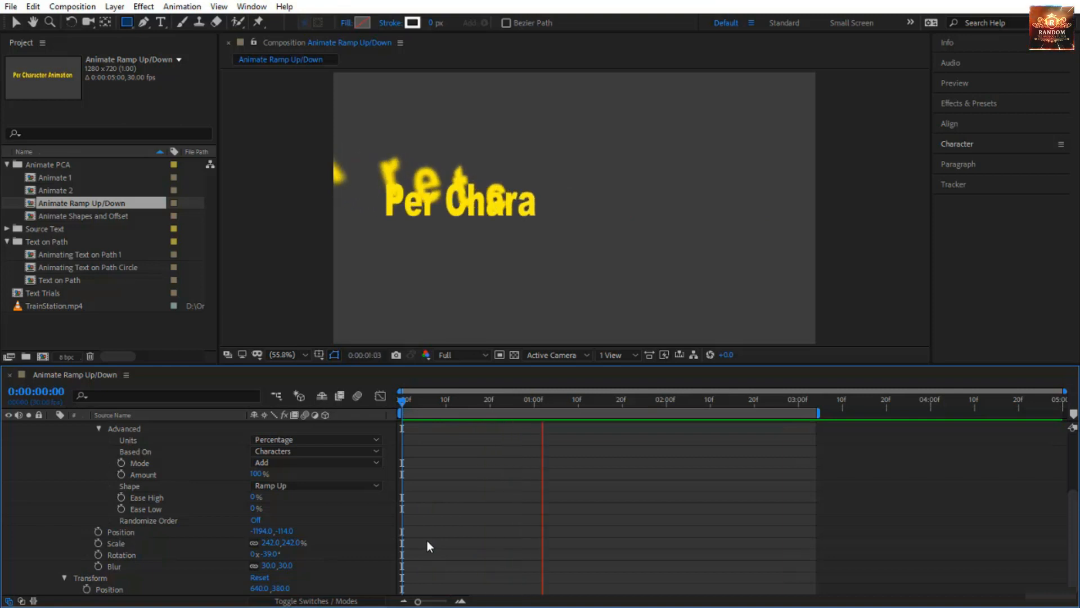
Add an Opacity property to Animator 1 of the Per Character Animation text and set it to 0%.
scroll(329, 528, "up", 4)
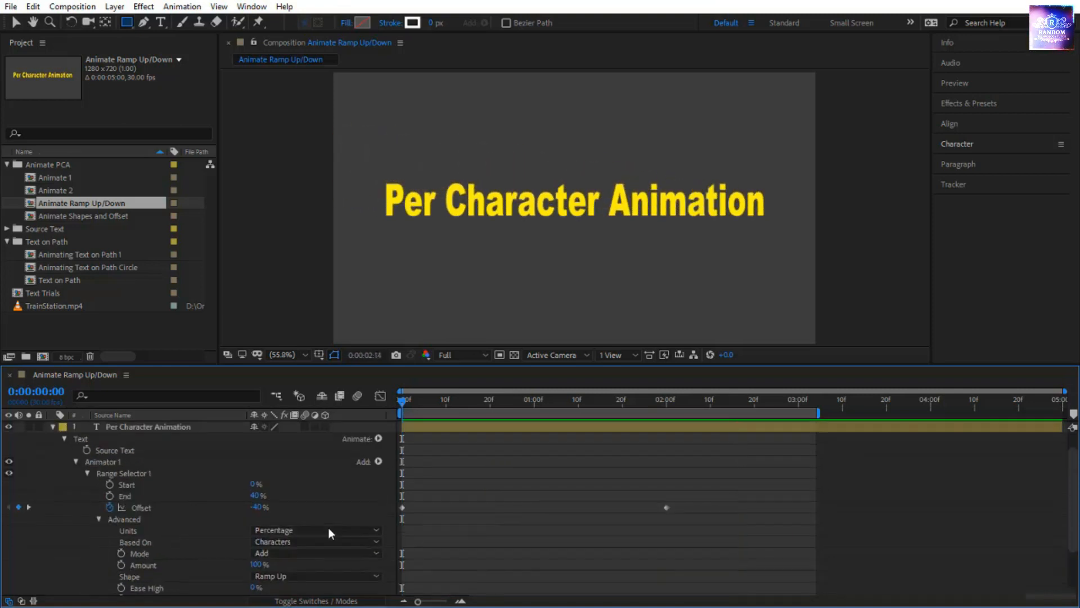
left_click(377, 462)
mouse_move(414, 466)
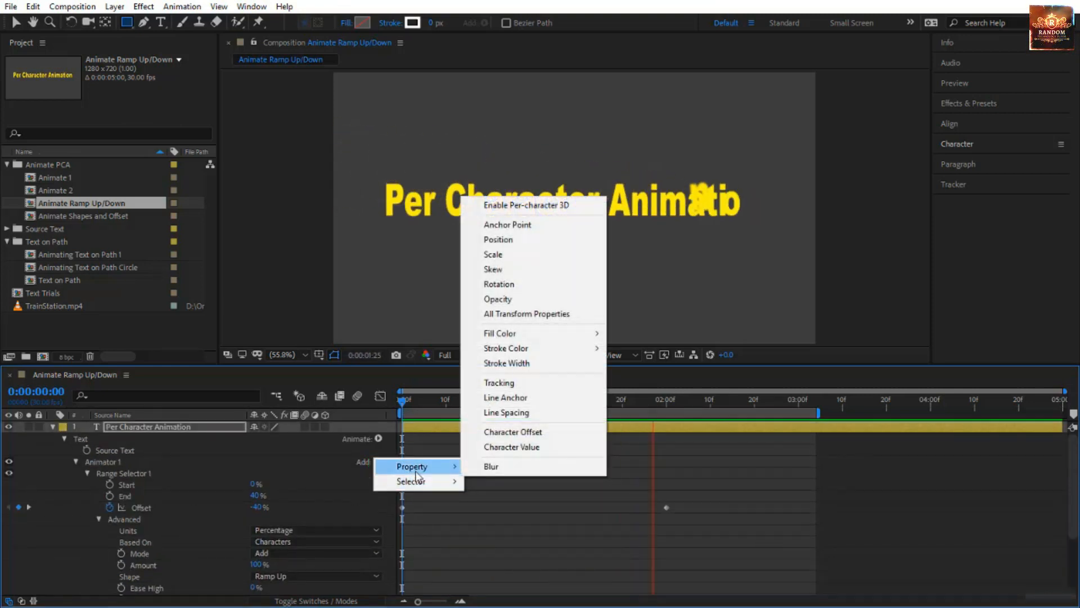
left_click(507, 304)
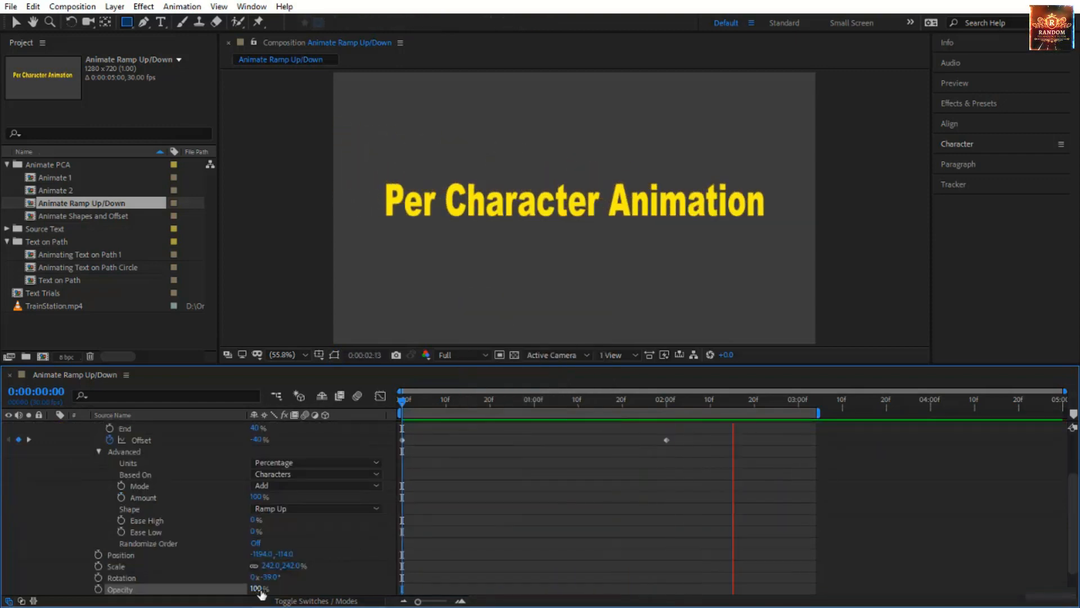
left_click_drag(260, 589, 196, 600)
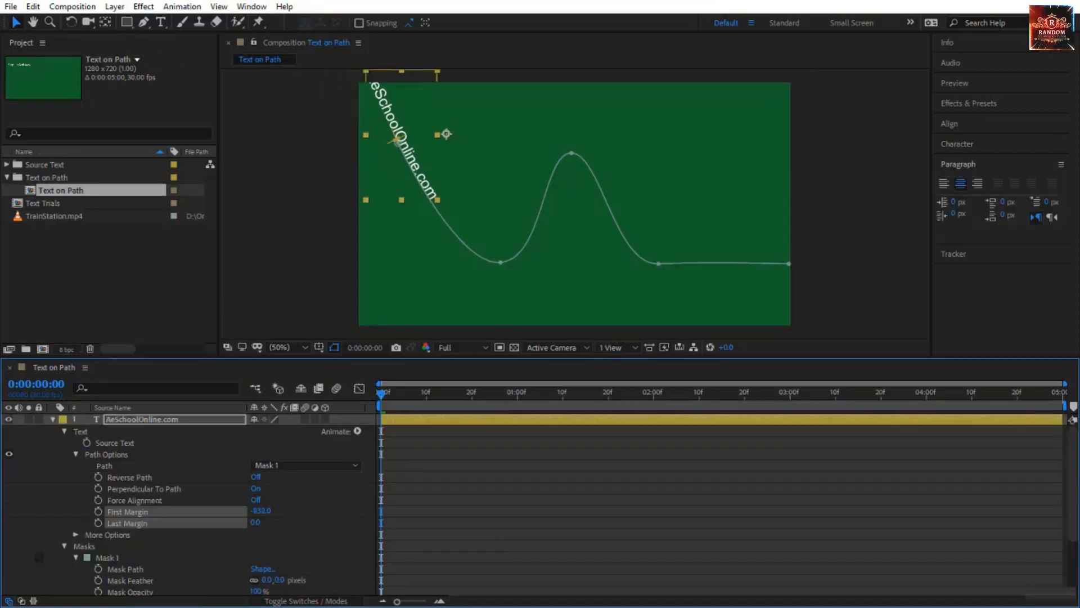
left_click_drag(260, 511, 327, 569)
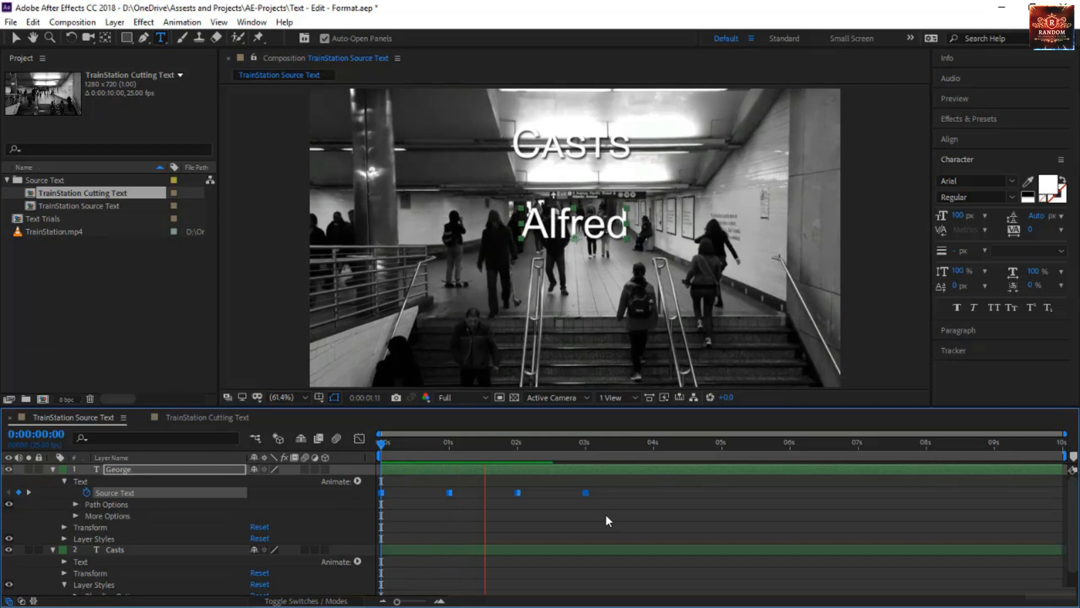
Add a Position animator to the Per Character Animation text layer in the Animate 2 composition.
left_click(429, 502)
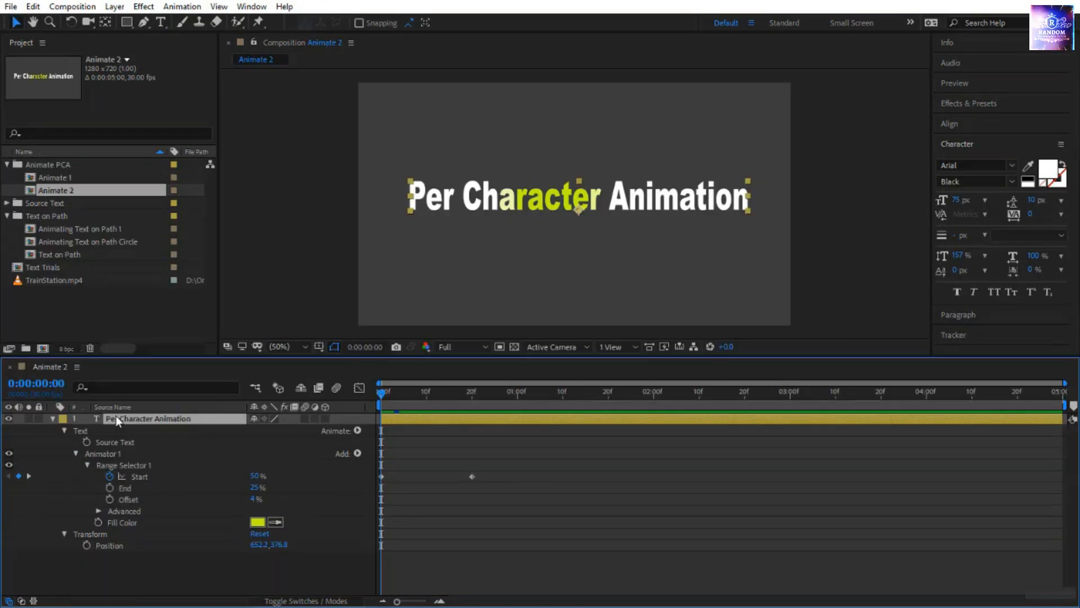
left_click(356, 431)
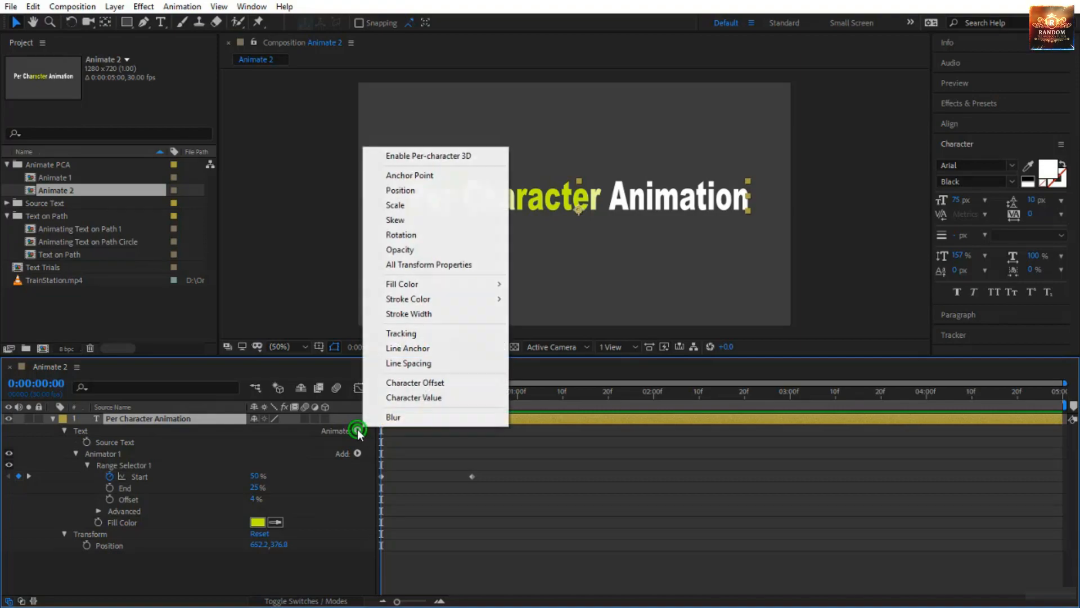
left_click(441, 191)
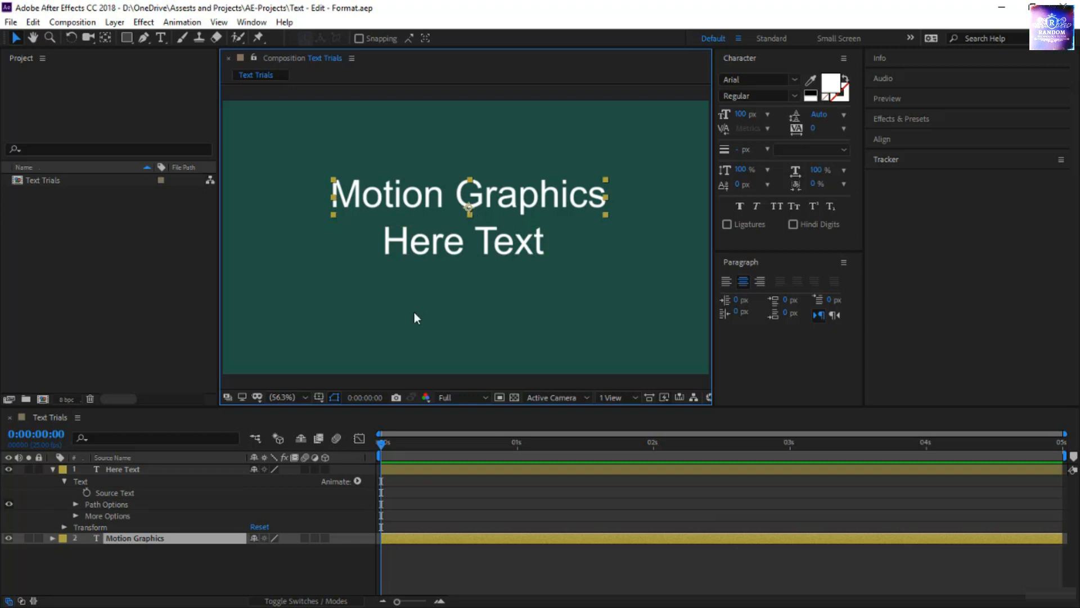
Try rotating the Motion Graphics text slightly clockwise about its anchor point, undo it, and return to the Selection tool.
left_click(75, 38)
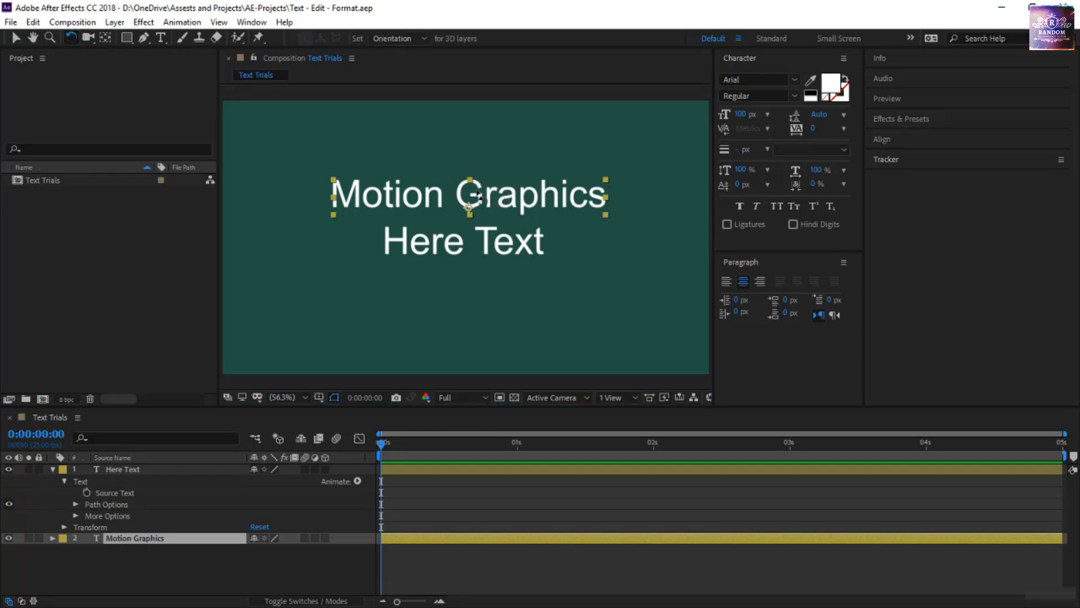
left_click(484, 197)
left_click_drag(484, 197, 551, 164)
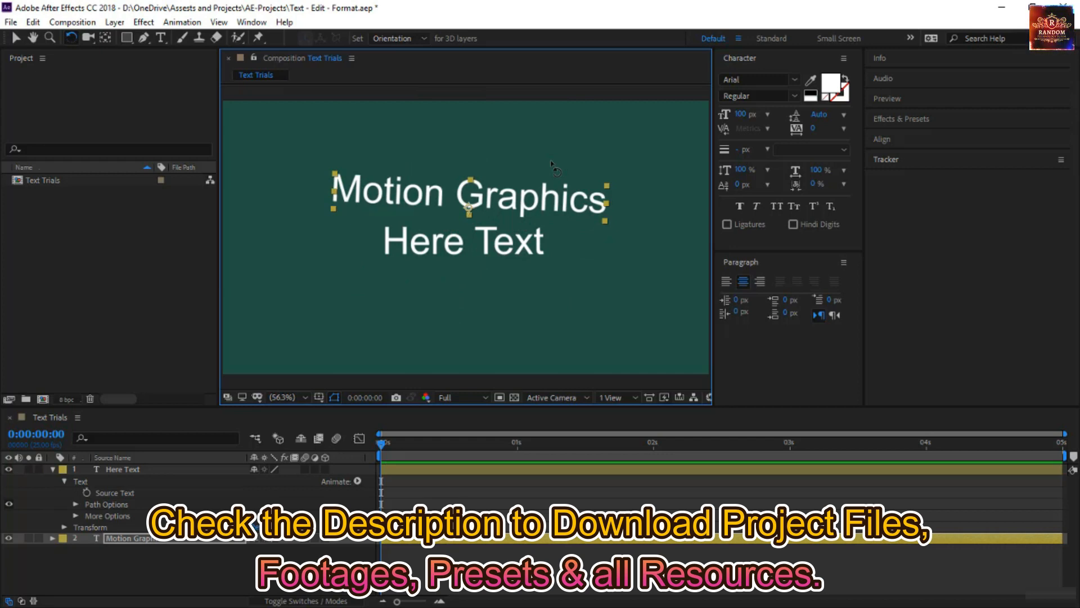
key("ctrl+z")
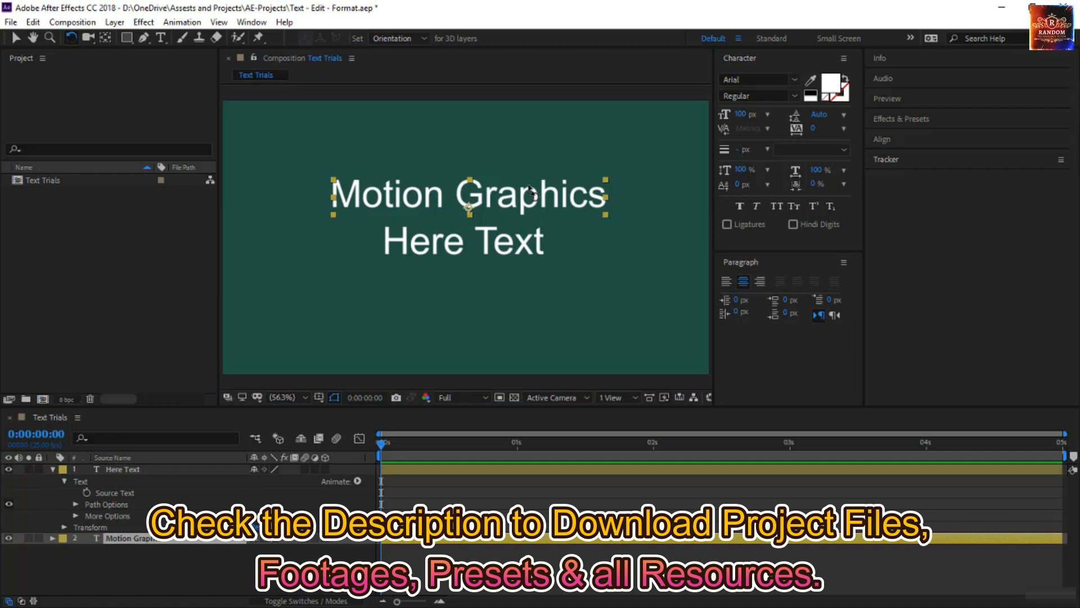
key("v")
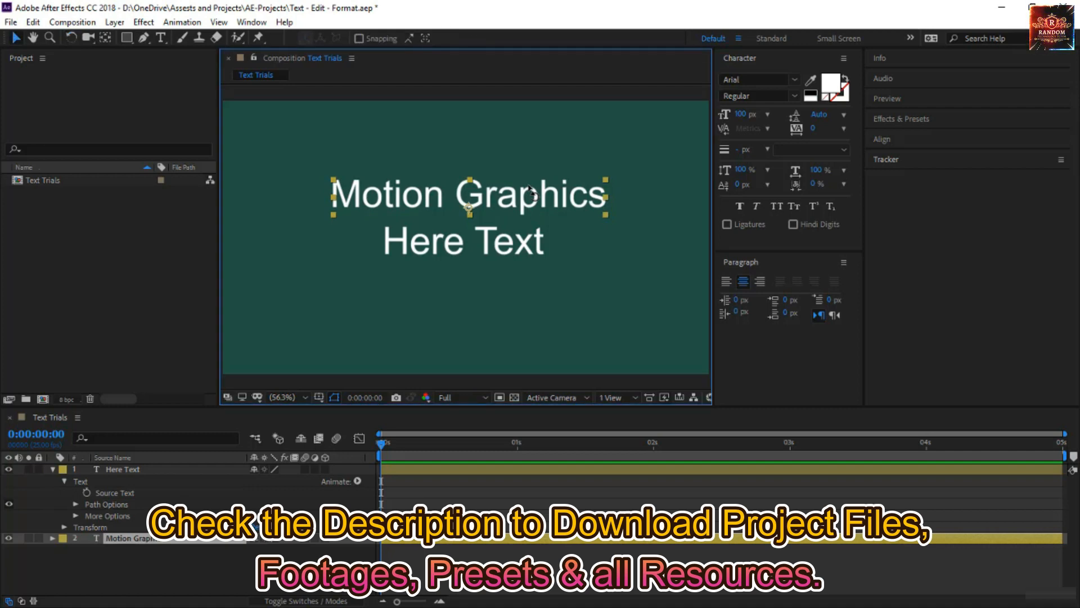
Try left and right alignment on the Motion Graphics text, then restore centre alignment.
left_click(725, 282)
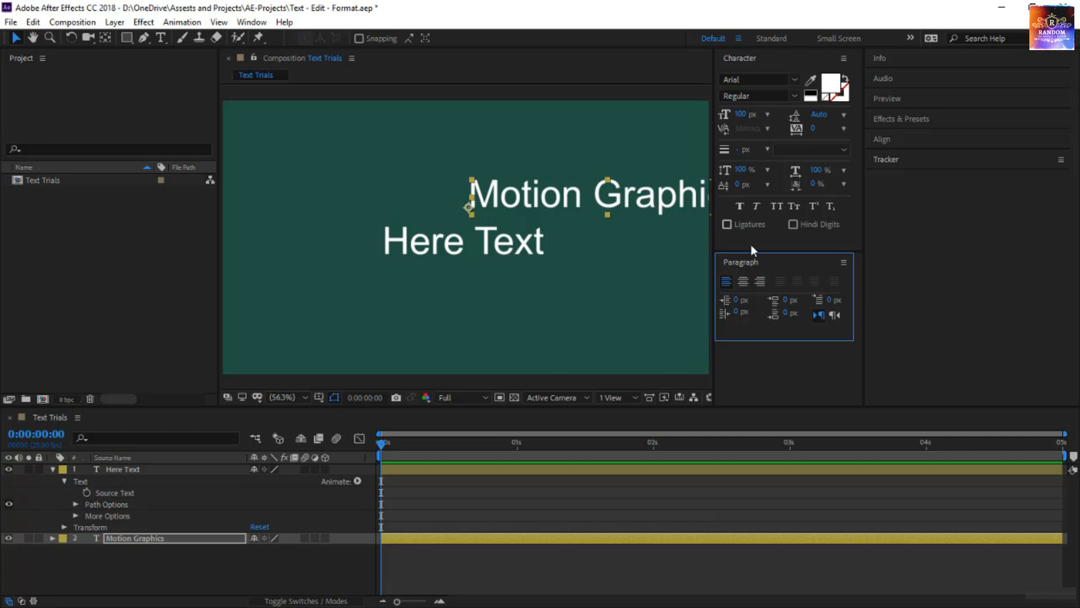
left_click(760, 281)
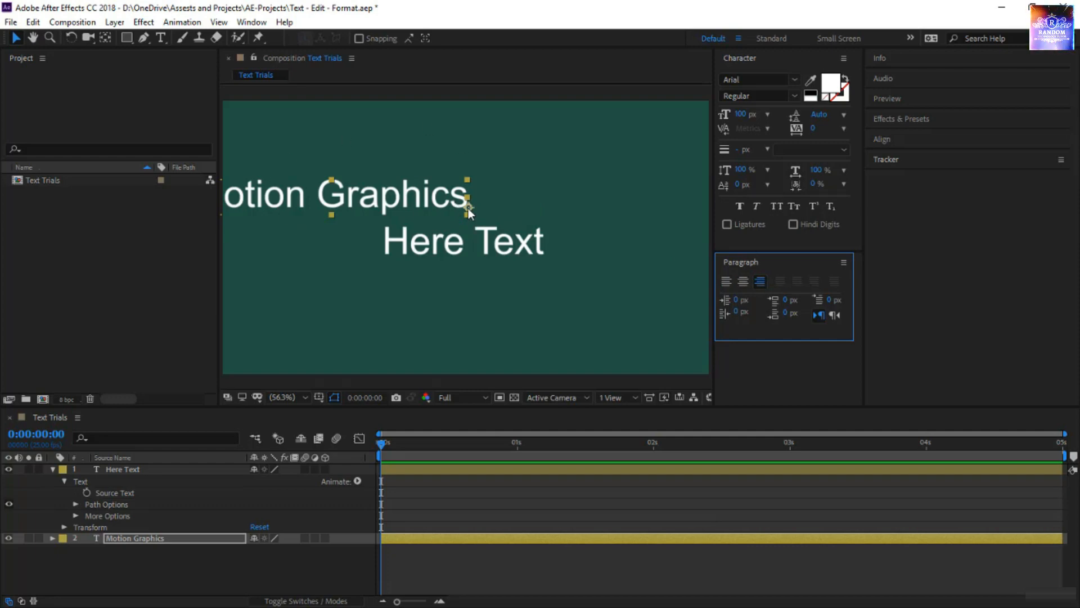
left_click(744, 281)
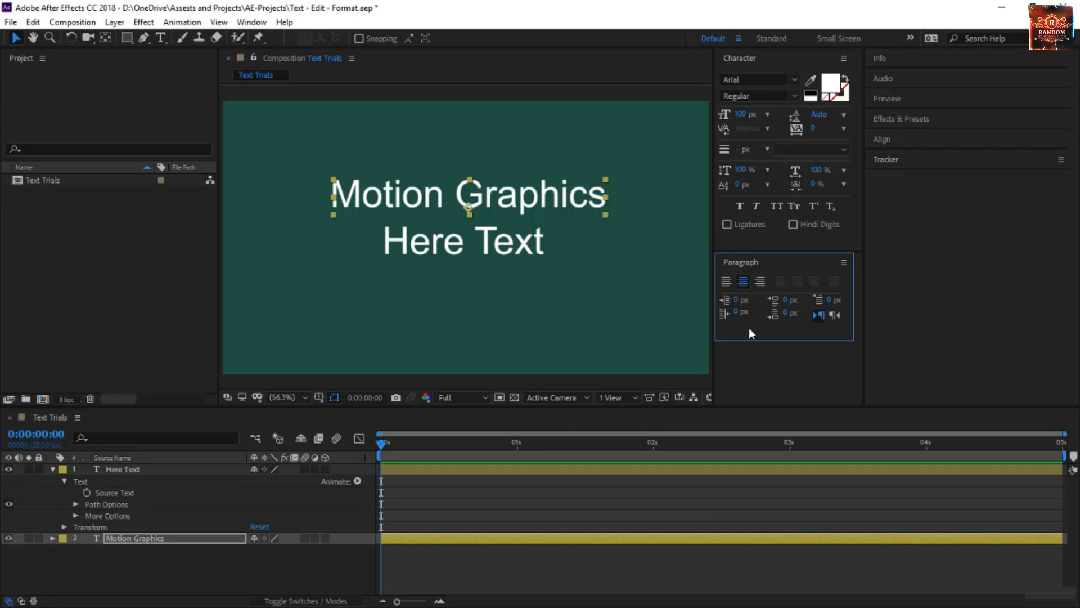
Replace the space between "Motion" and "Graphics" with a line break so the text spans two lines.
left_click(516, 199)
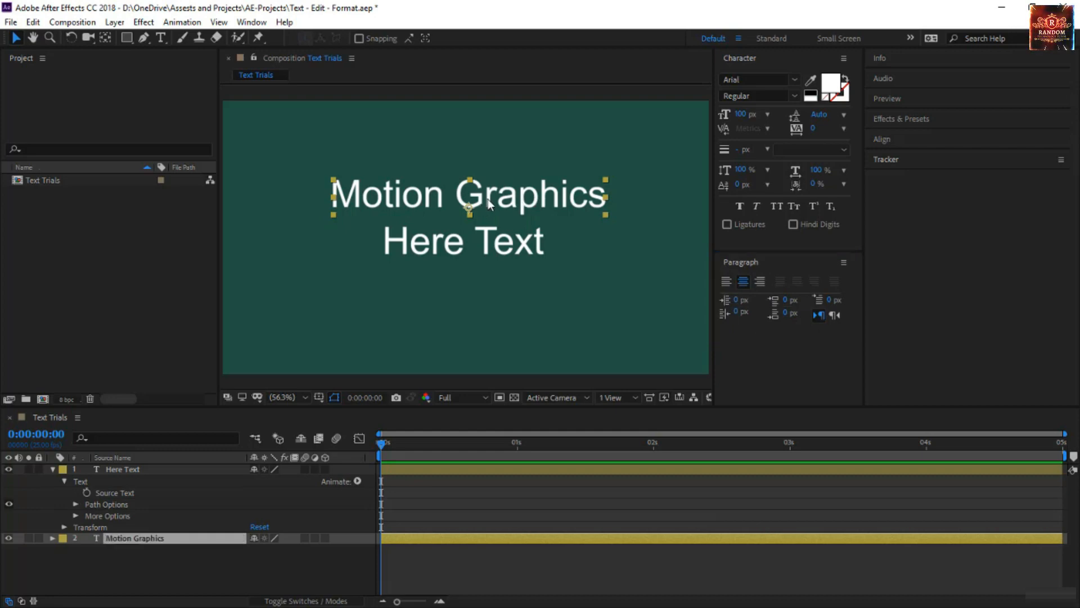
double_click(454, 201)
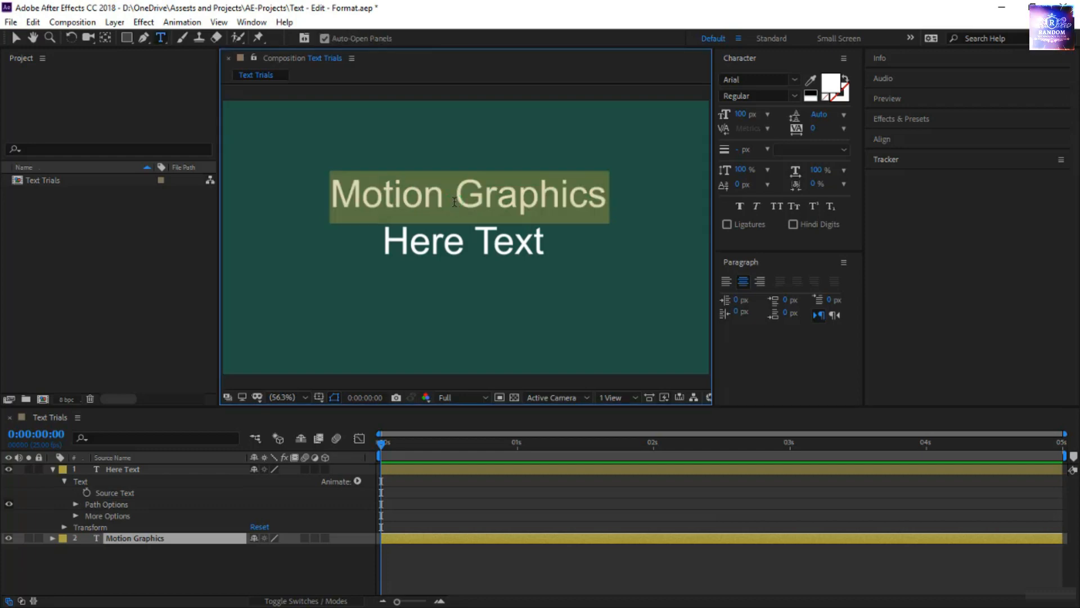
left_click(460, 194)
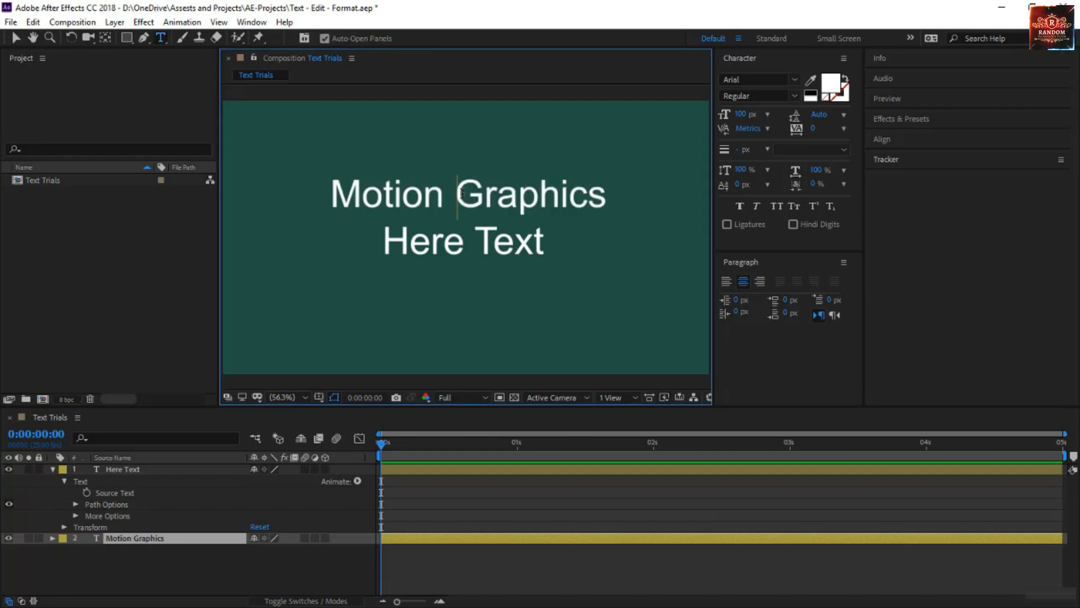
key("BackSpace")
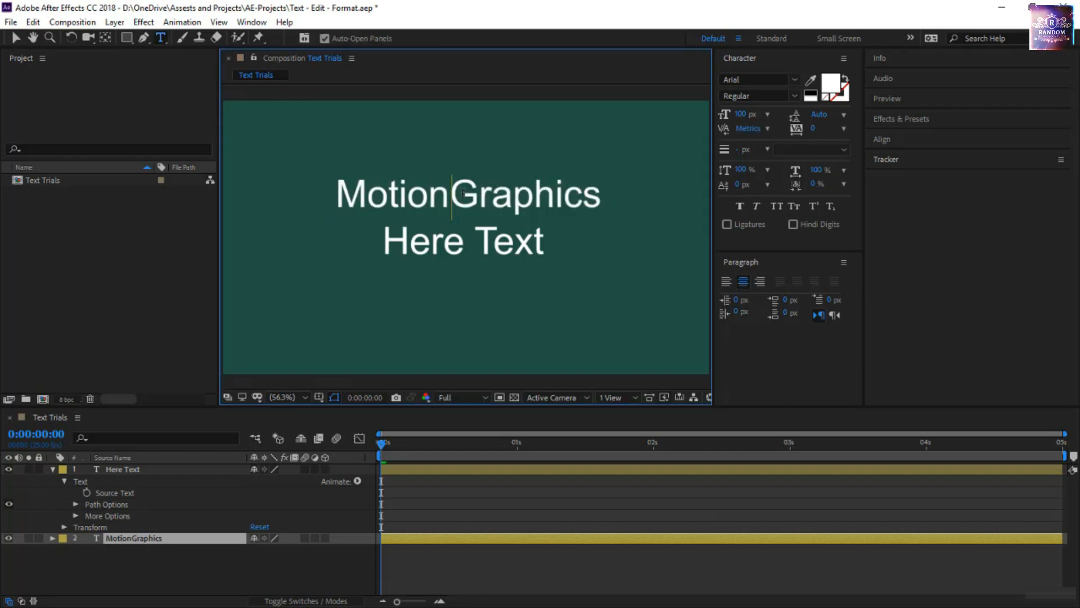
key("Return")
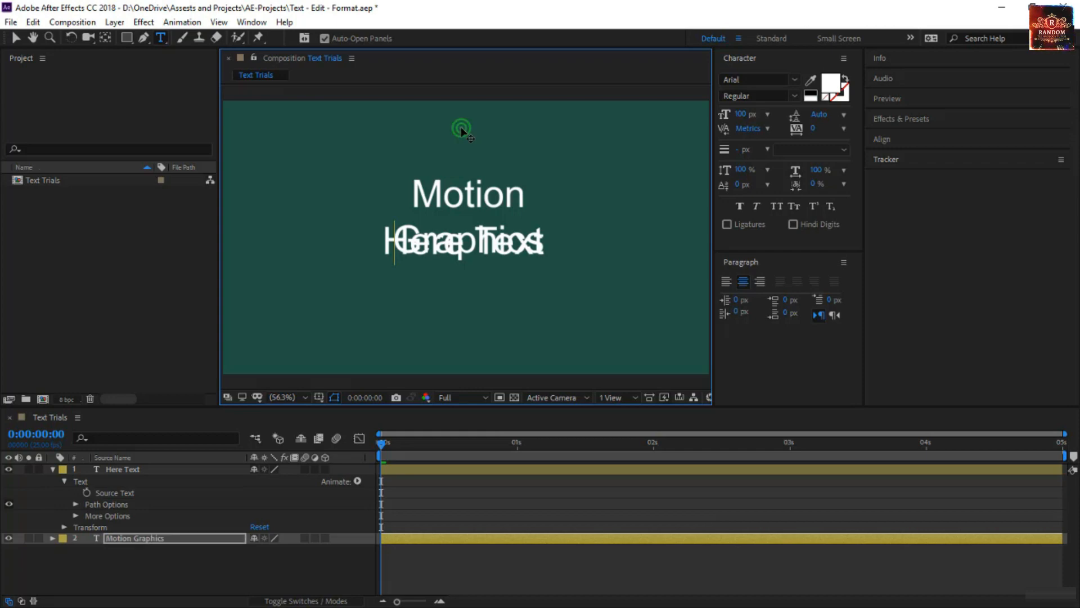
Move the Here Text layer lower in the frame and position the two-line Motion Graphics text just above it.
left_click_drag(458, 128, 459, 84)
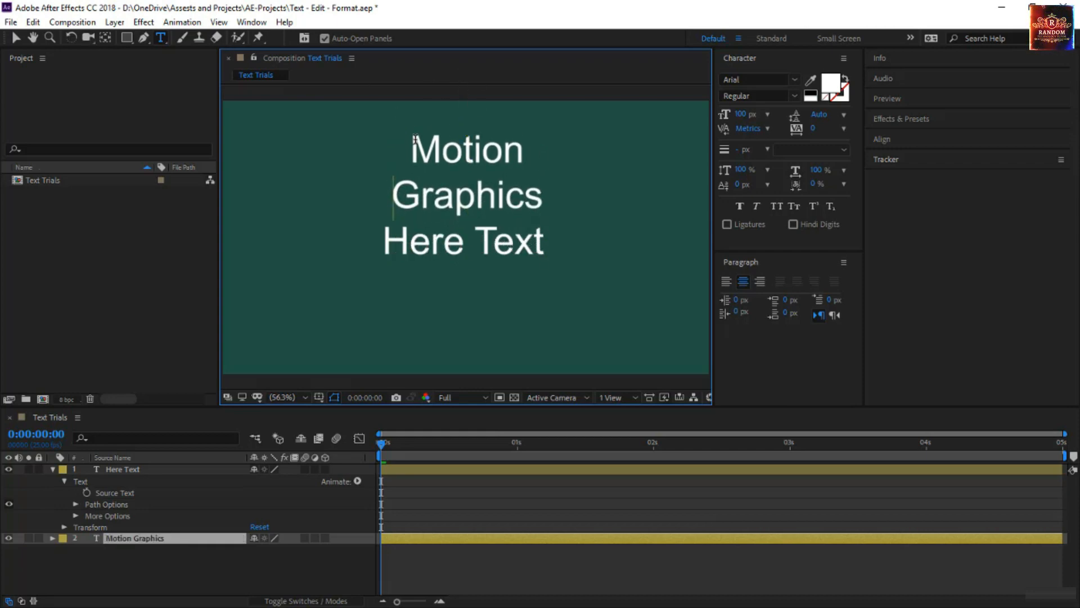
left_click(16, 41)
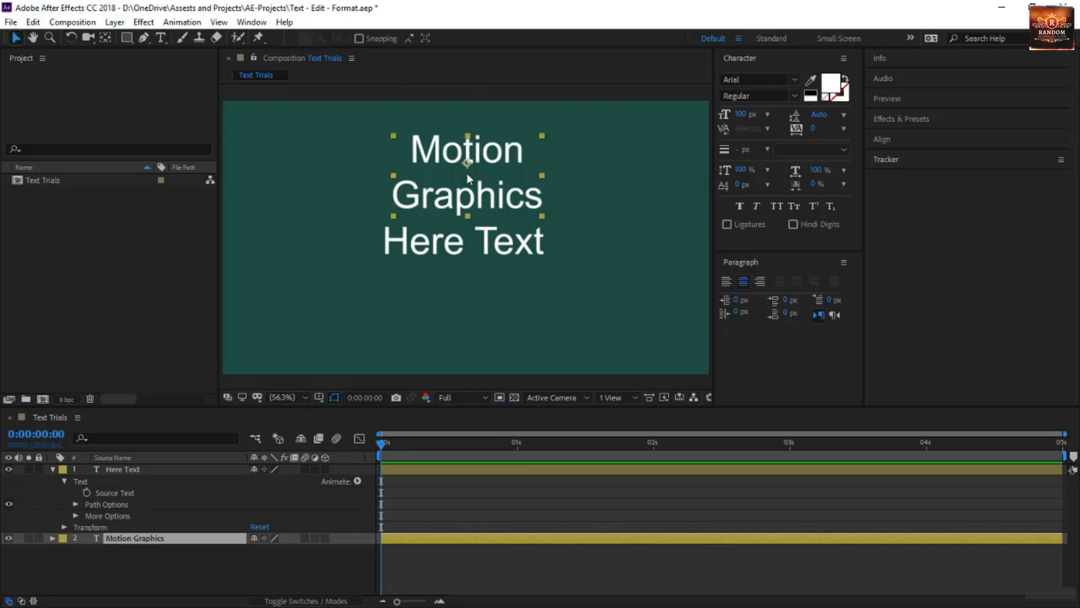
left_click_drag(479, 249, 481, 298)
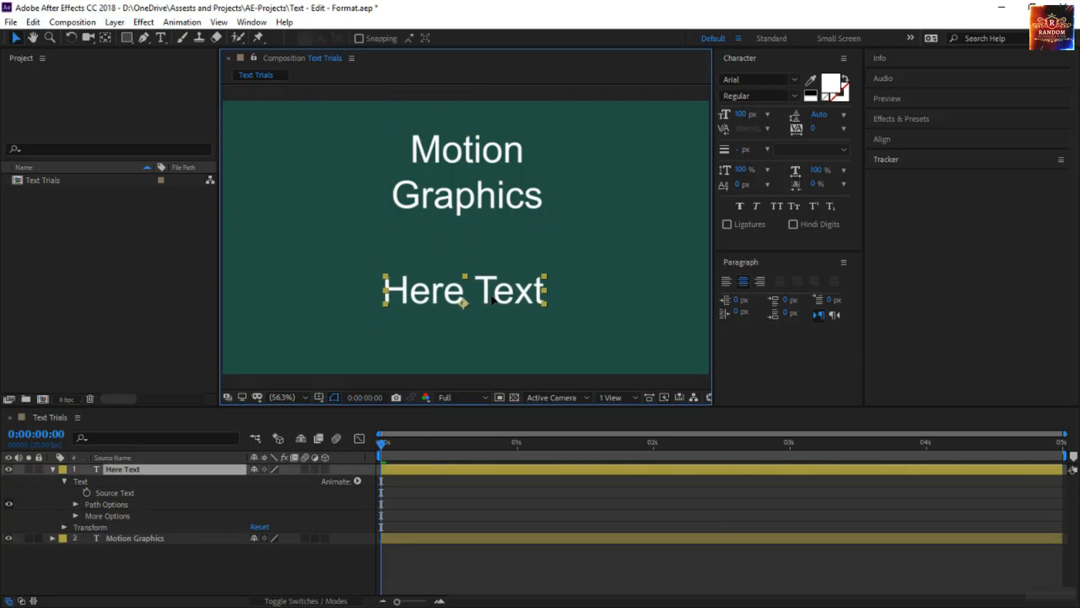
left_click_drag(496, 209, 524, 229)
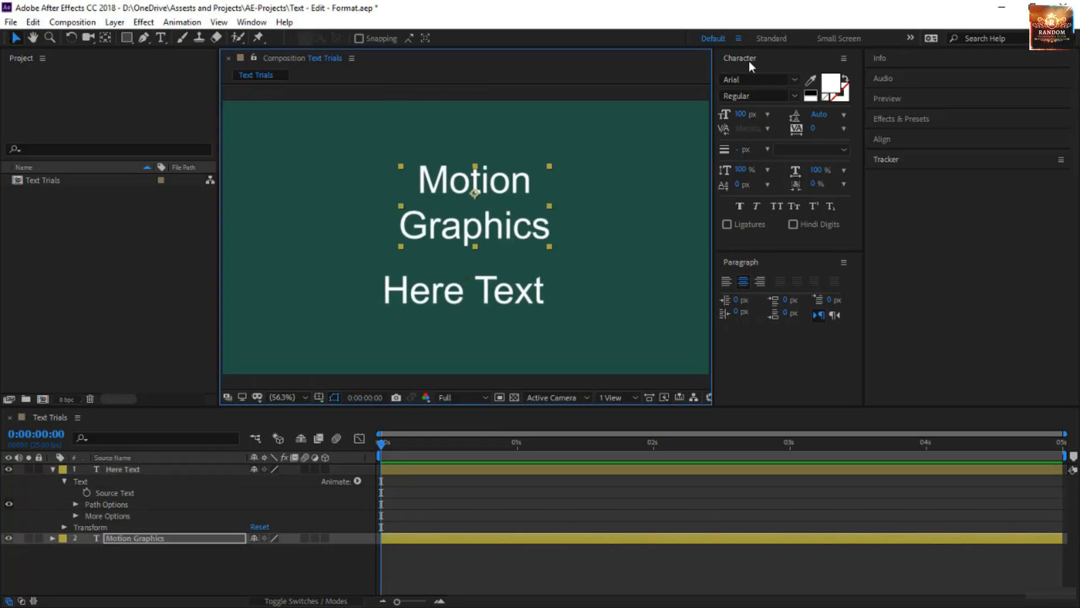
Set the Motion Graphics text's font size to 122 px and its leading to 107 px.
left_click(747, 115)
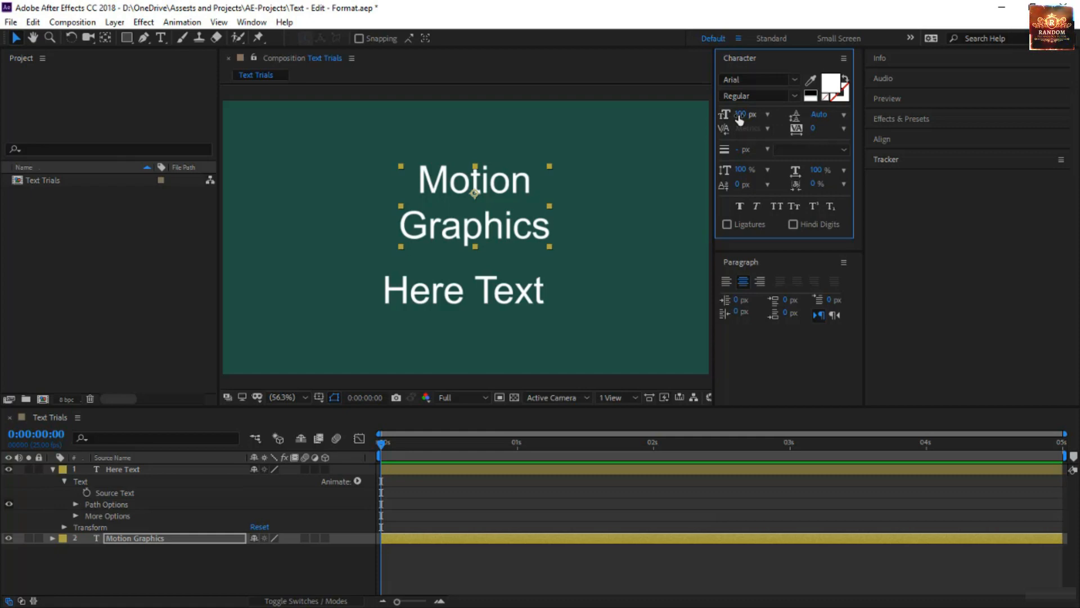
left_click_drag(739, 115, 723, 138)
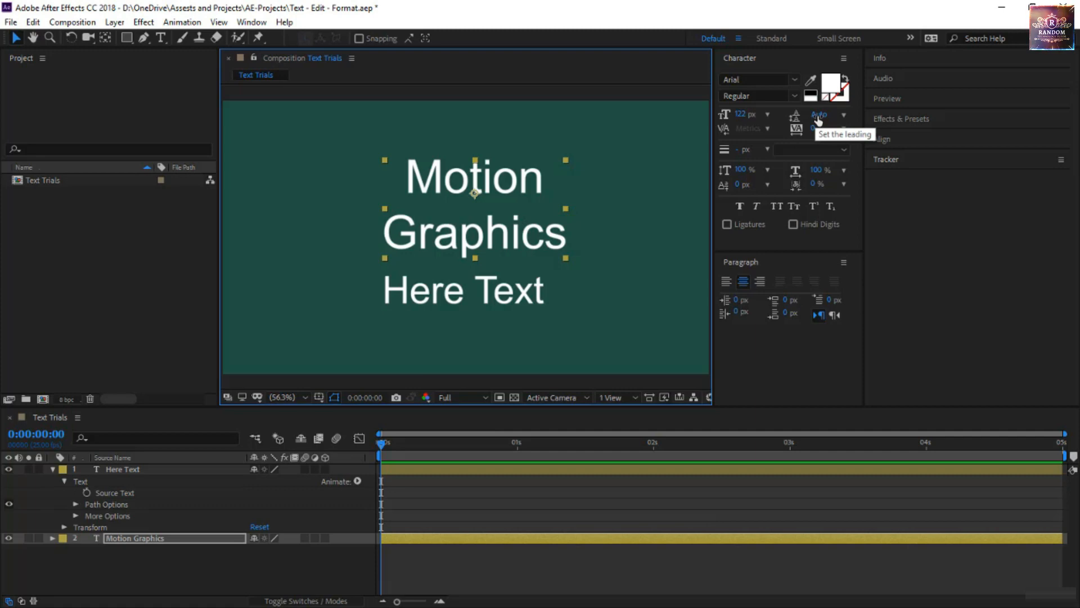
mouse_move(818, 115)
left_mouse_down()
mouse_move(853, 123)
mouse_move(807, 129)
left_mouse_up()
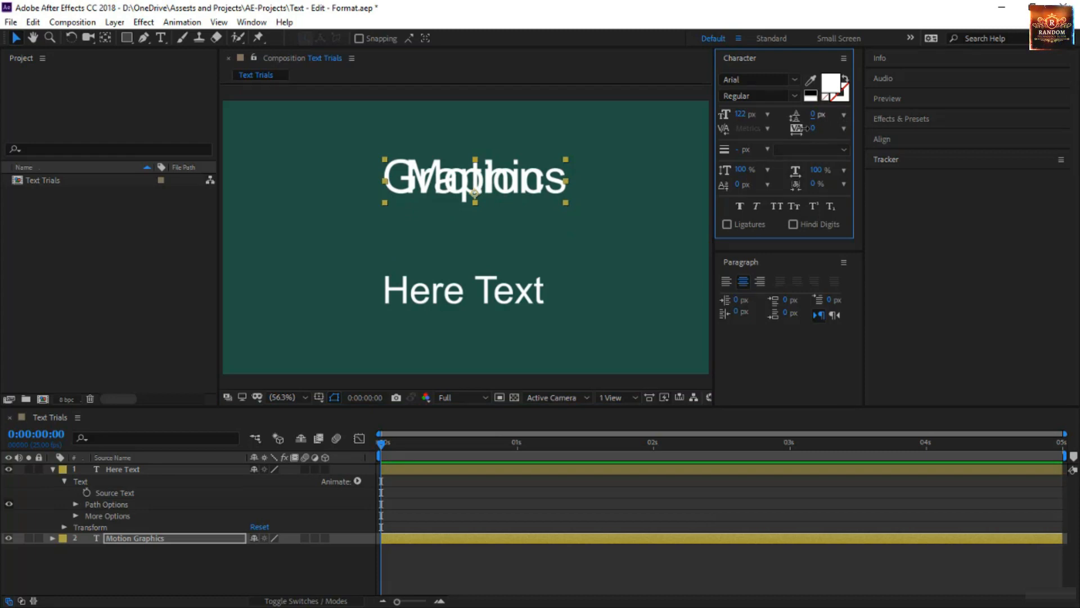
left_click_drag(805, 128, 885, 134)
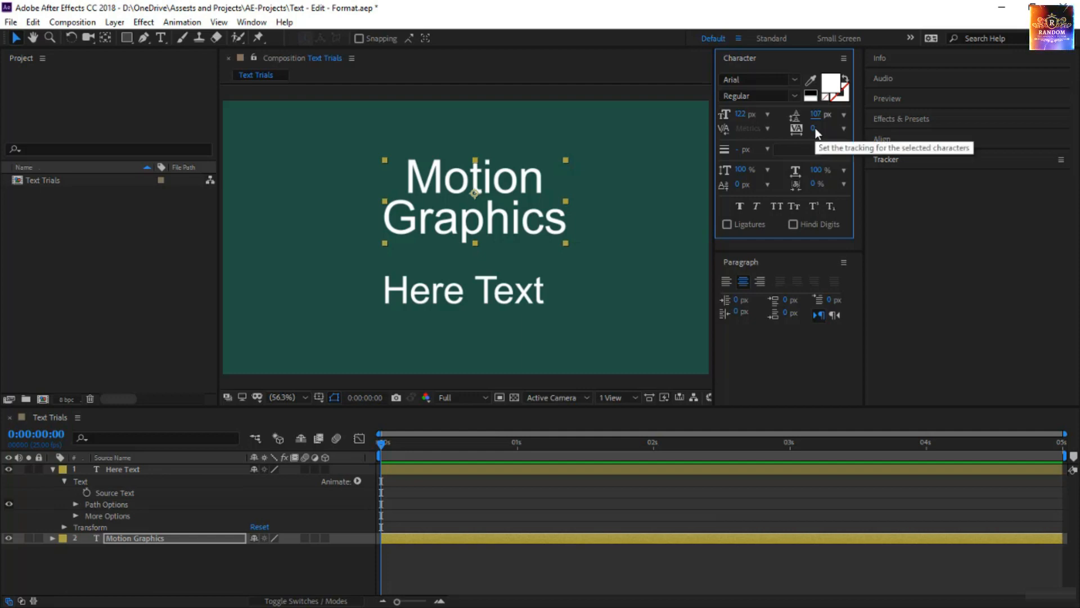
Try a tracking of 255 on the Motion Graphics text and reset the tracking to 0.
mouse_move(815, 127)
left_mouse_down()
mouse_move(837, 136)
mouse_move(1075, 125)
mouse_move(925, 130)
left_mouse_up()
left_click_drag(783, 135, 1031, 175)
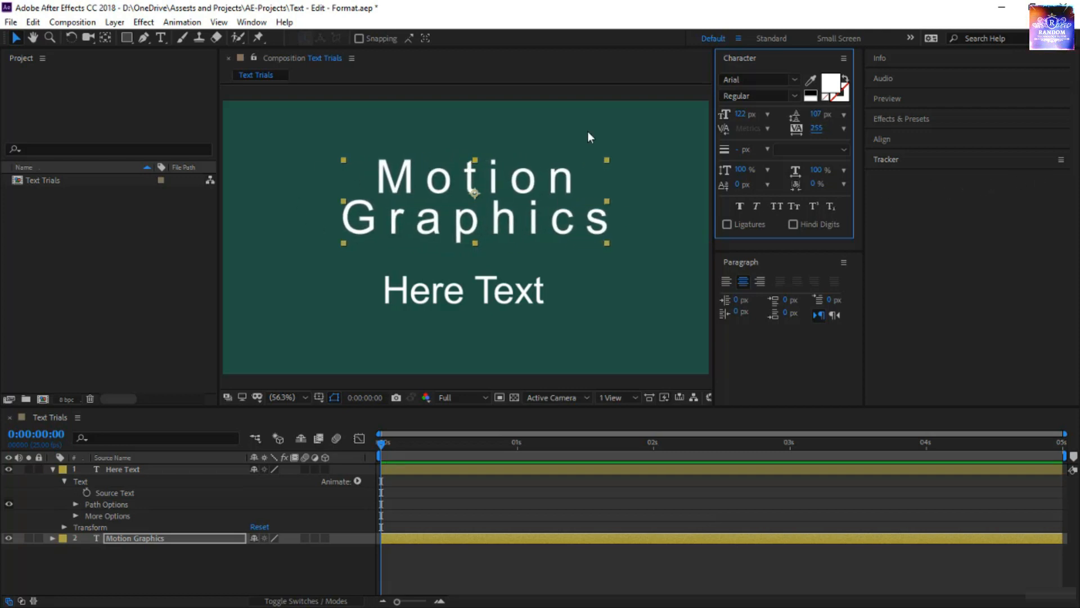
left_click(843, 129)
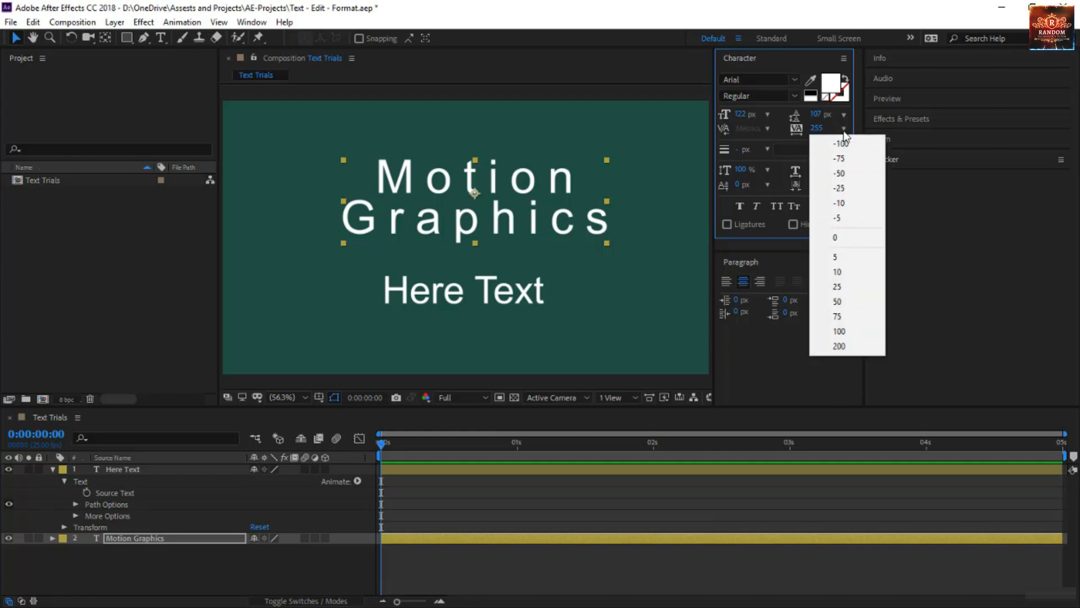
left_click(825, 237)
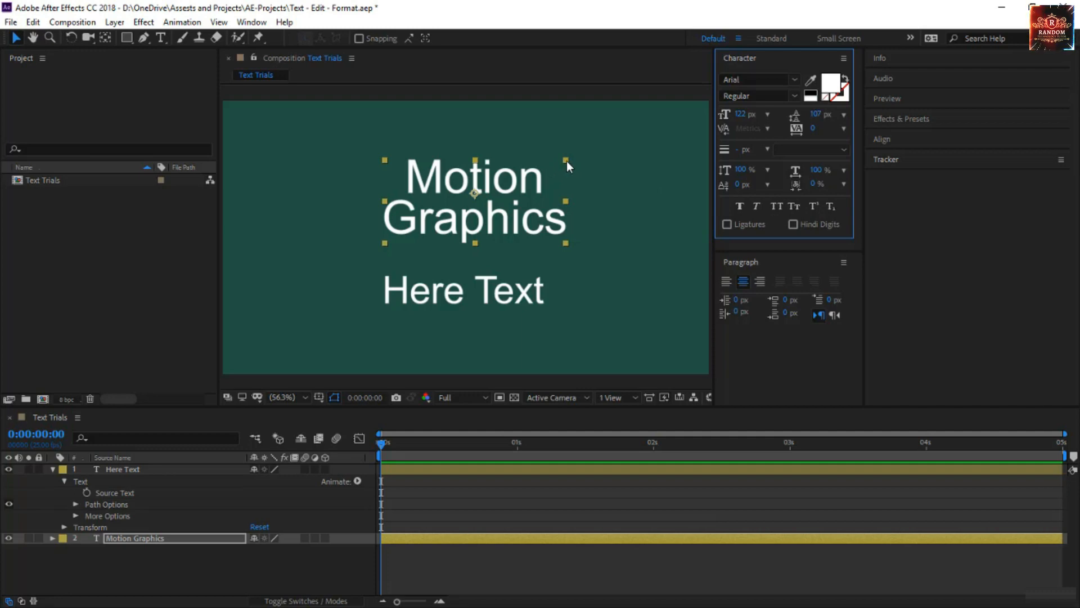
Try enlarging the Motion Graphics layer with its corner handle and undo the scaling.
left_click_drag(566, 161, 632, 139)
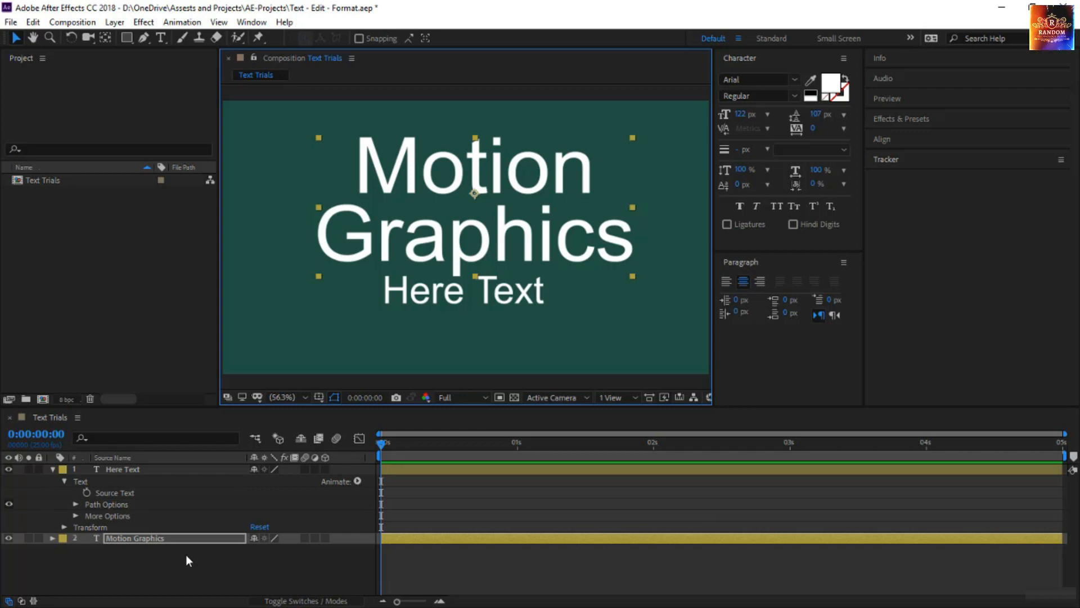
key("ctrl+z")
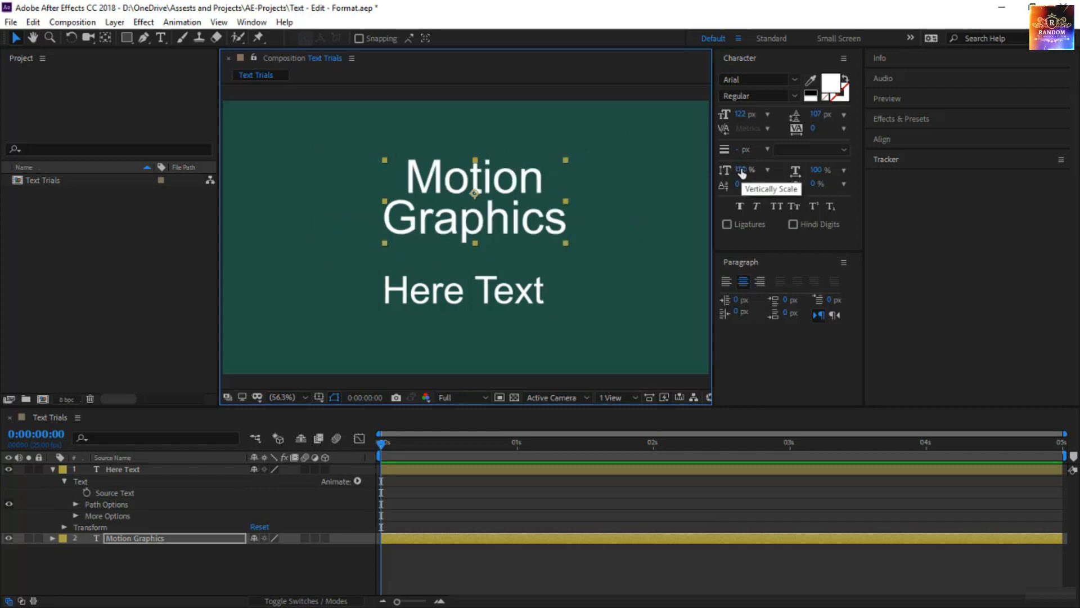
Set the Motion Graphics text's vertical scale to 208%, leading to 195 px and horizontal scale to 115%.
left_click_drag(741, 172, 820, 169)
left_click_drag(815, 113, 898, 135)
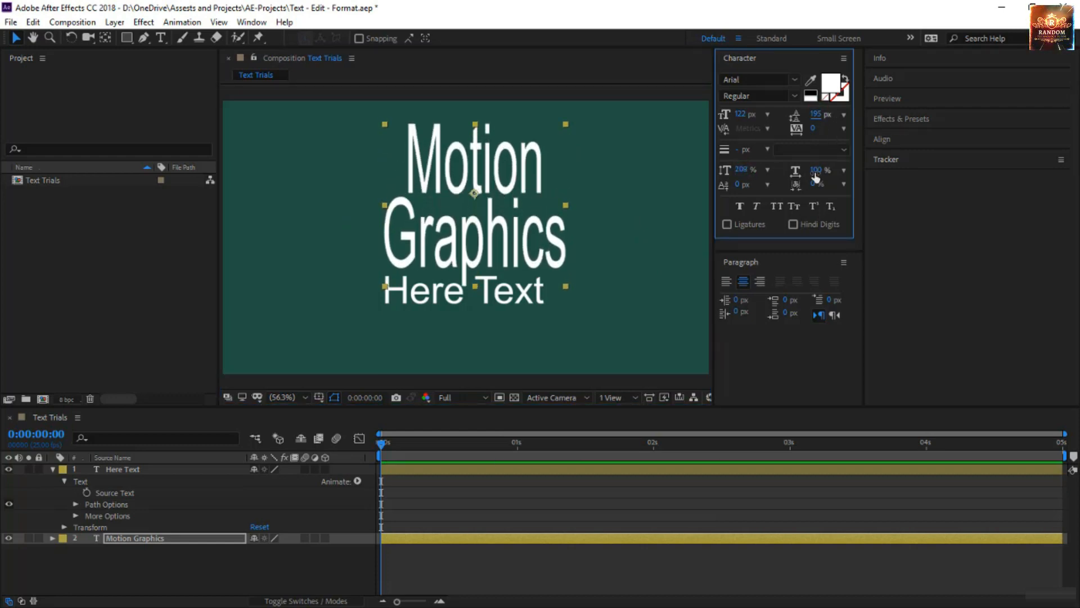
mouse_move(815, 176)
left_mouse_down()
mouse_move(925, 177)
mouse_move(793, 199)
mouse_move(823, 179)
left_mouse_up()
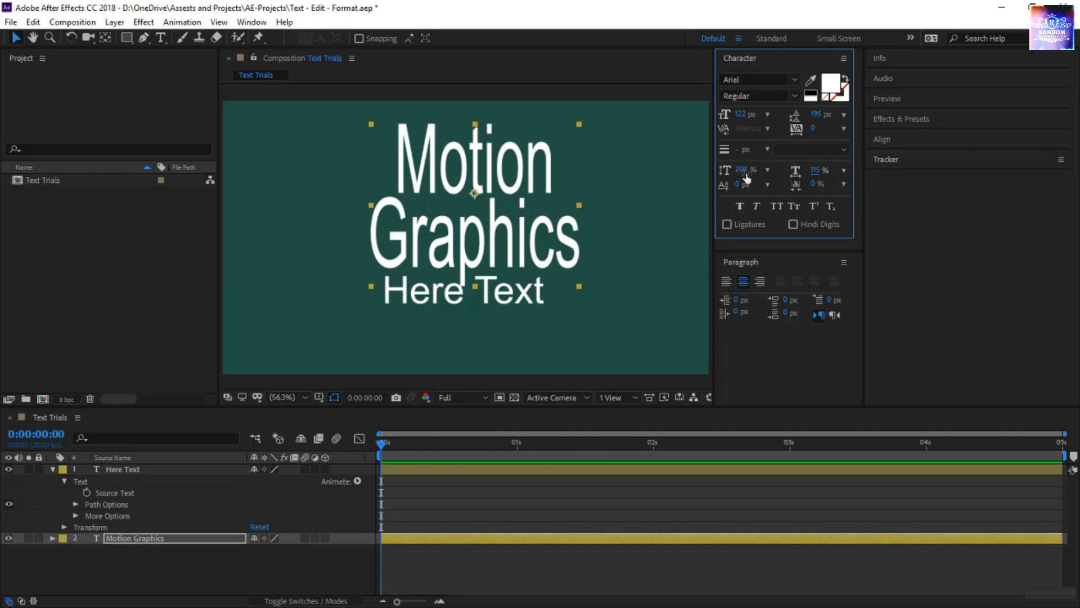
Reset the Motion Graphics text's vertical scale and horizontal scale to 100%.
left_click(767, 169)
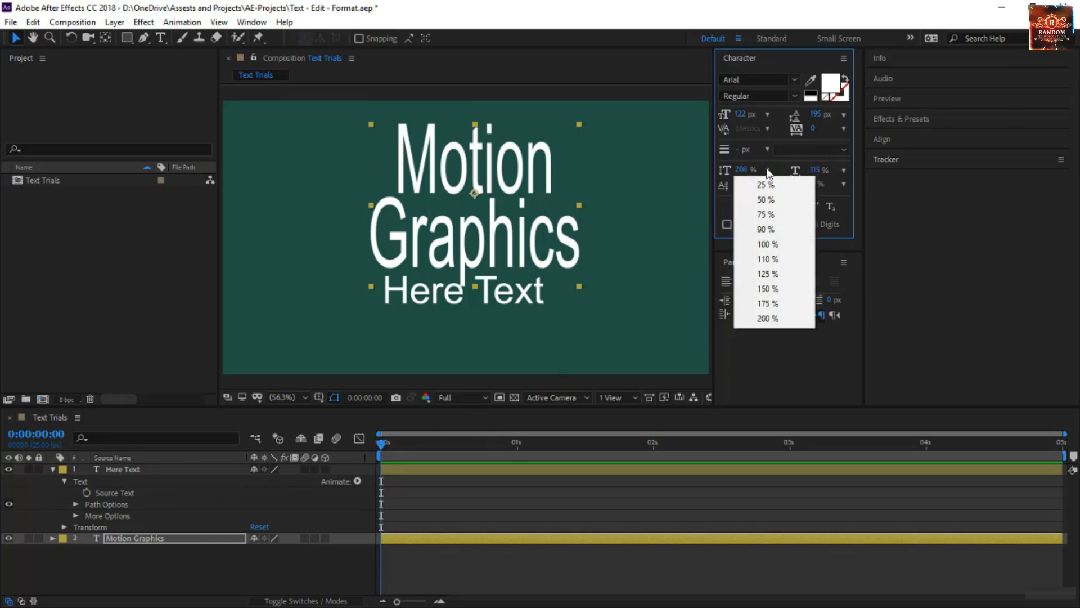
left_click(767, 244)
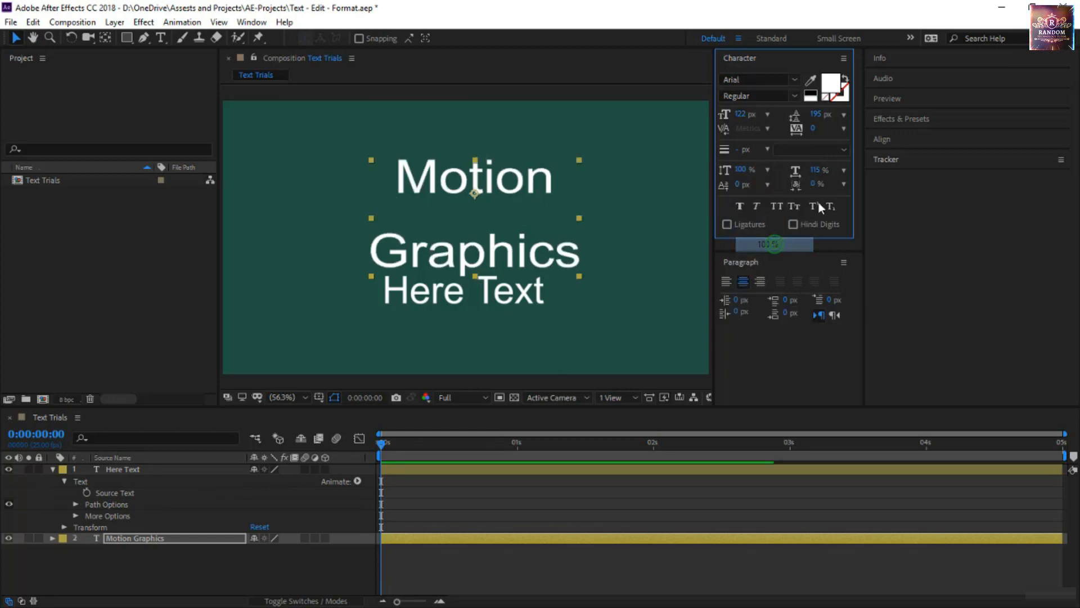
left_click(843, 171)
left_click(850, 246)
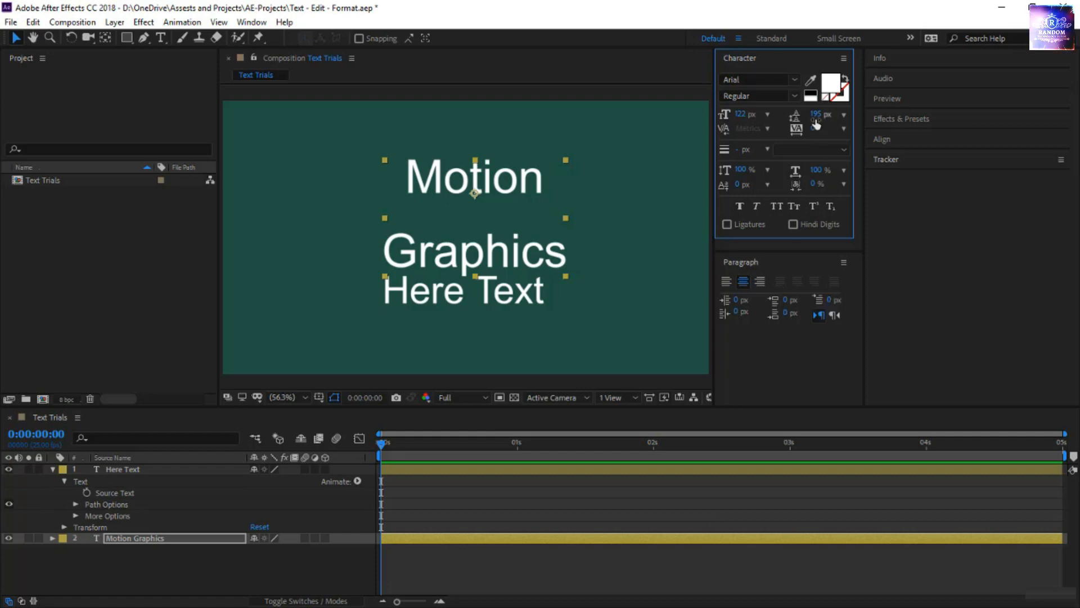
Set the Motion Graphics text's leading to 103 px and its baseline shift to 20 px.
left_click_drag(815, 114, 766, 117)
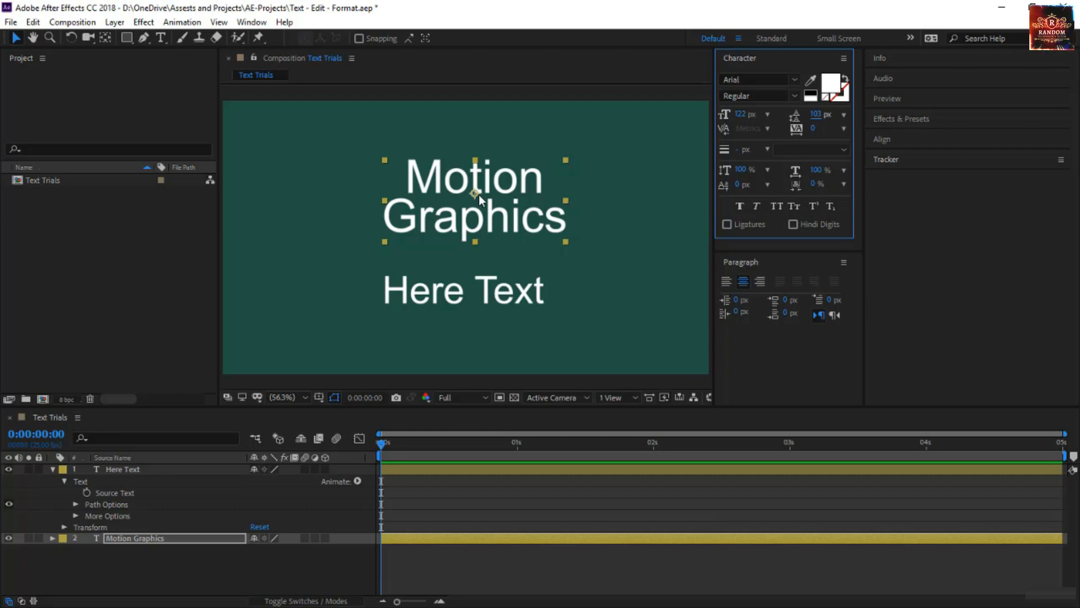
left_click_drag(738, 185, 759, 197)
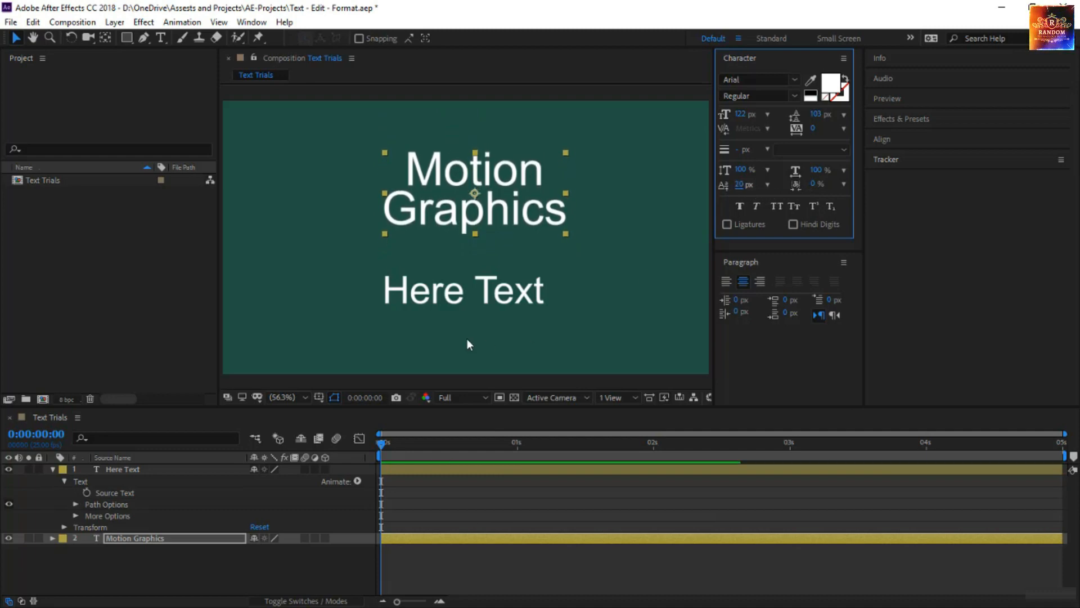
Set only the letter H of the Here Text layer to a 195 px font size and a -90 px baseline shift.
double_click(438, 298)
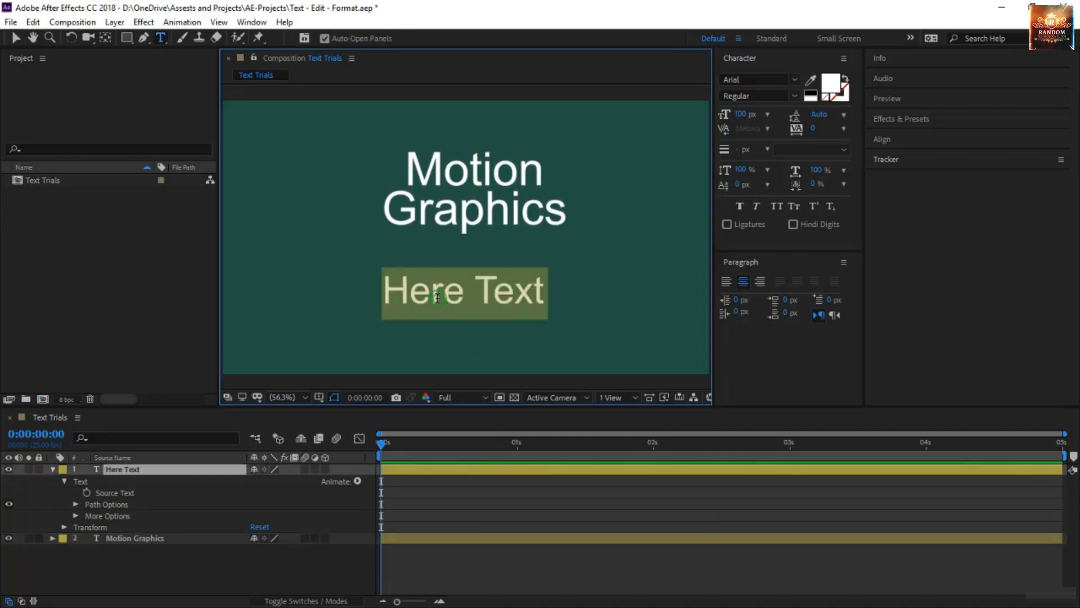
left_click(411, 295)
left_click_drag(411, 295, 382, 294)
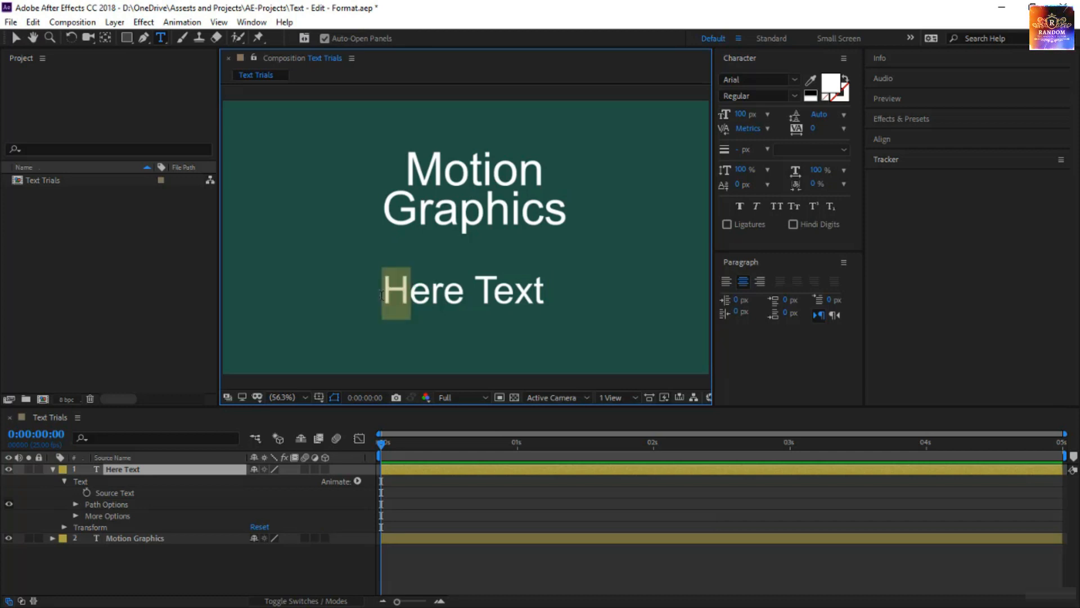
left_click_drag(740, 113, 807, 119)
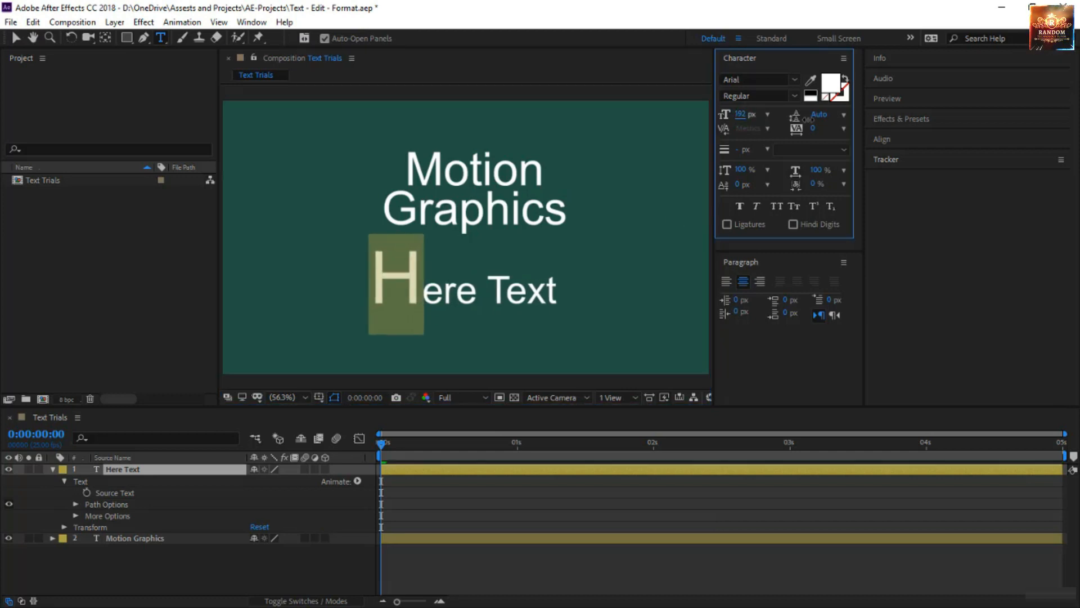
left_click_drag(738, 184, 685, 197)
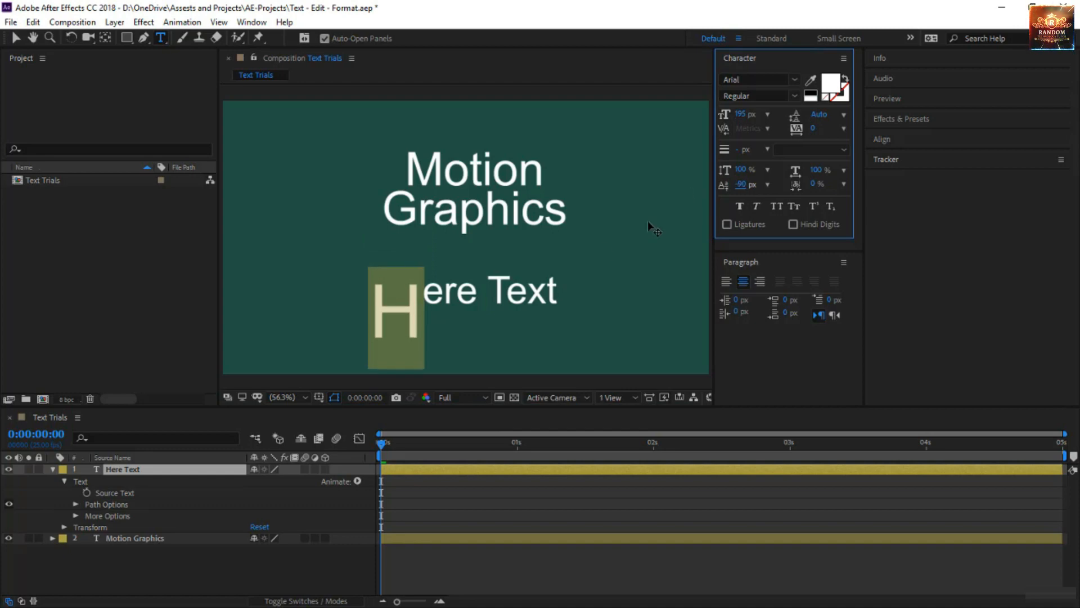
Set only the letter T of the Here Text layer to a 150 px font size and a -55 px baseline shift.
left_click(494, 292)
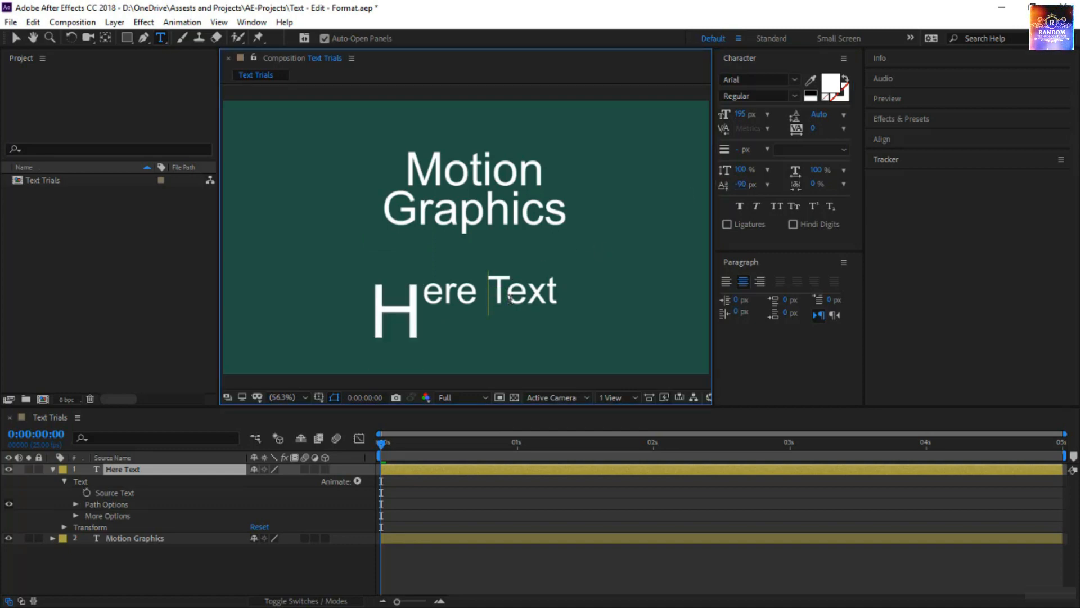
left_click_drag(511, 300, 510, 298)
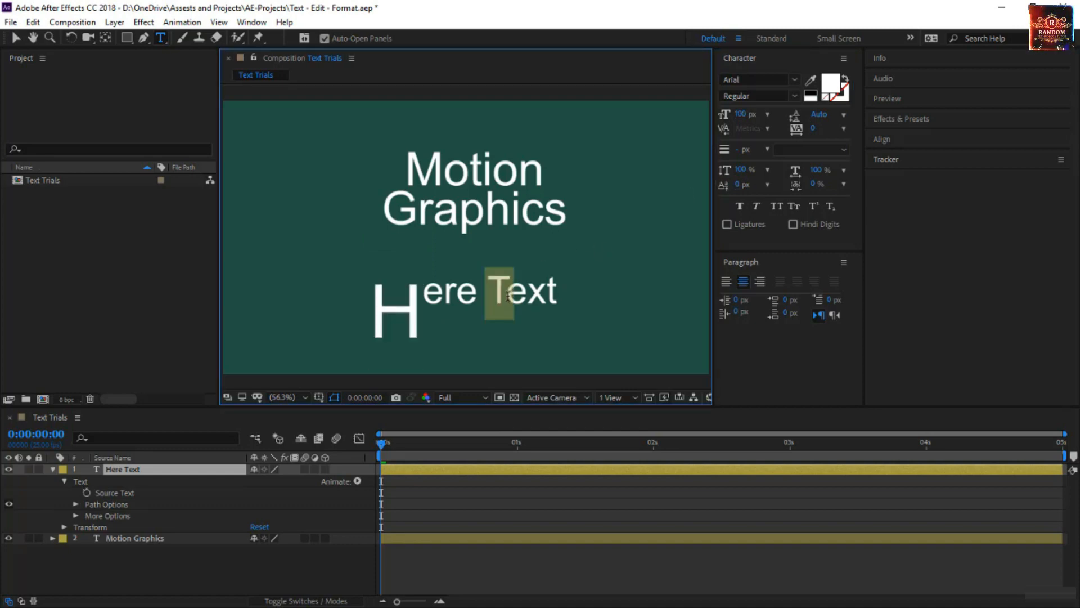
left_click(742, 116)
type("15")
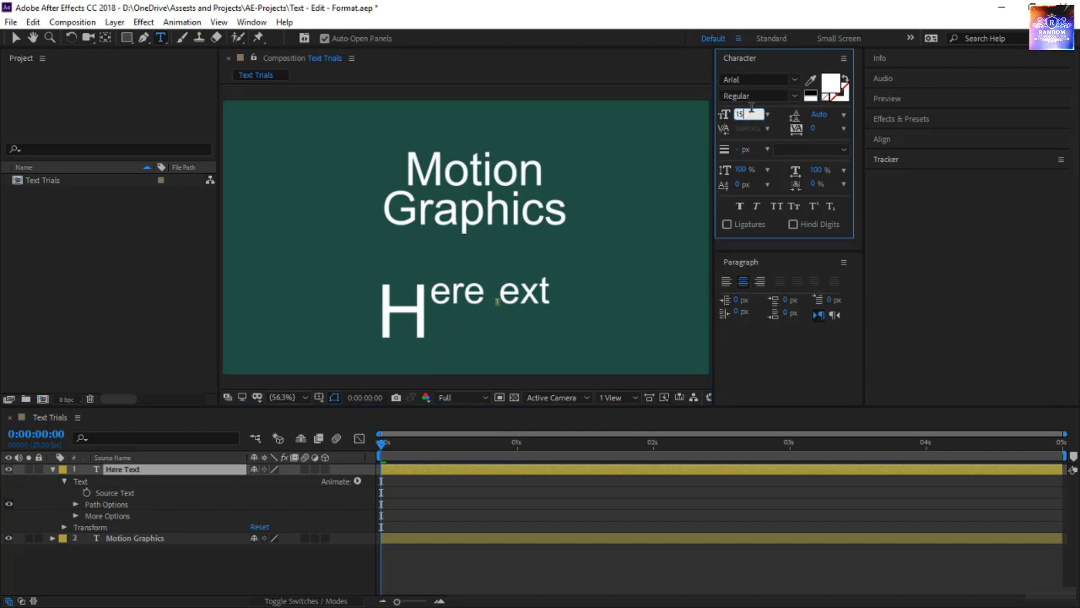
type("0")
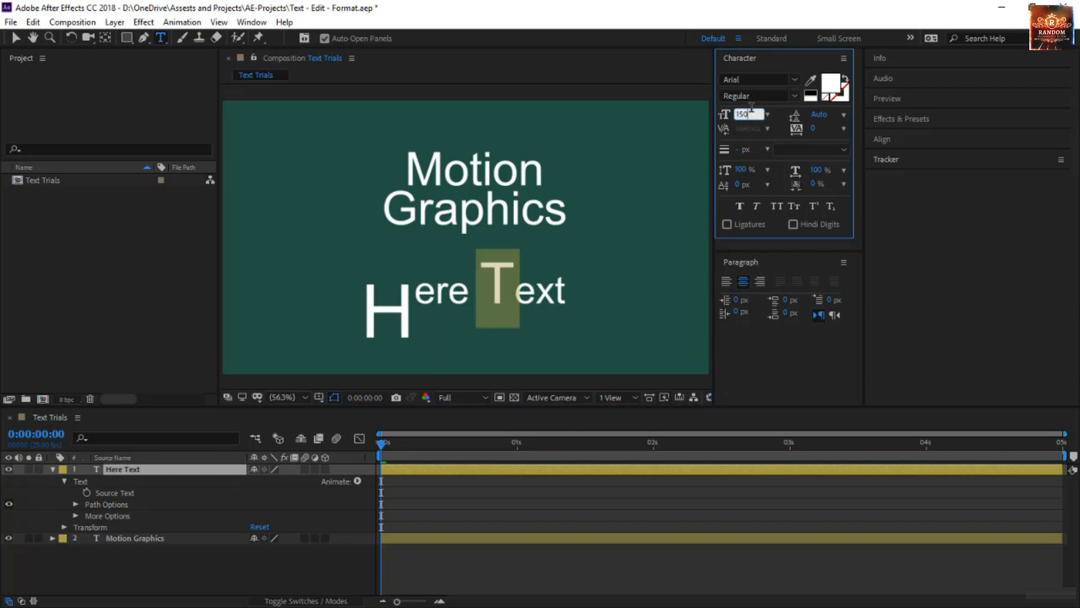
left_click_drag(737, 185, 724, 203)
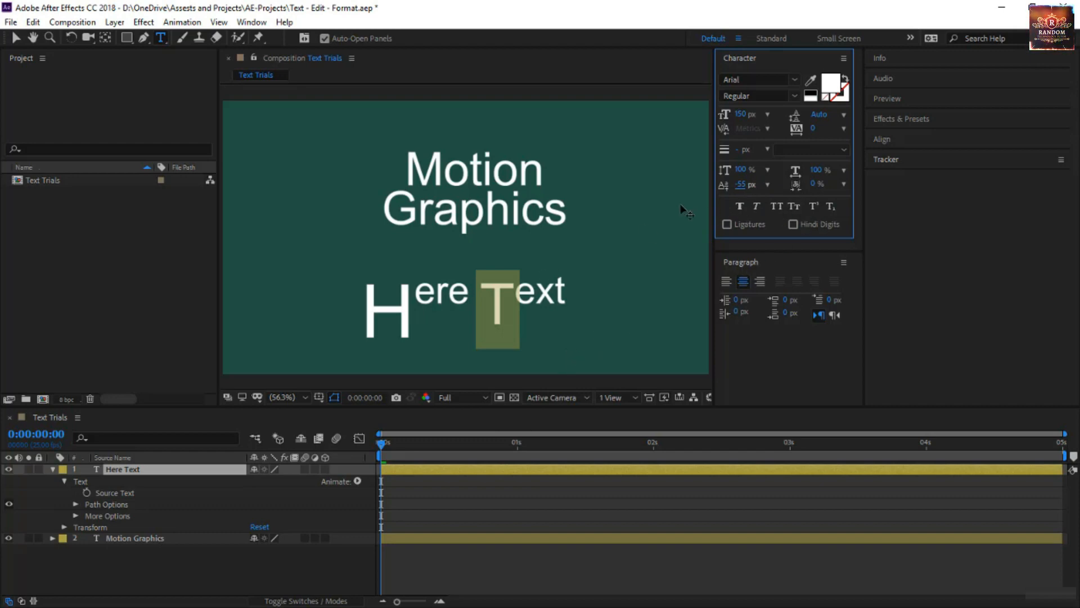
left_click(15, 38)
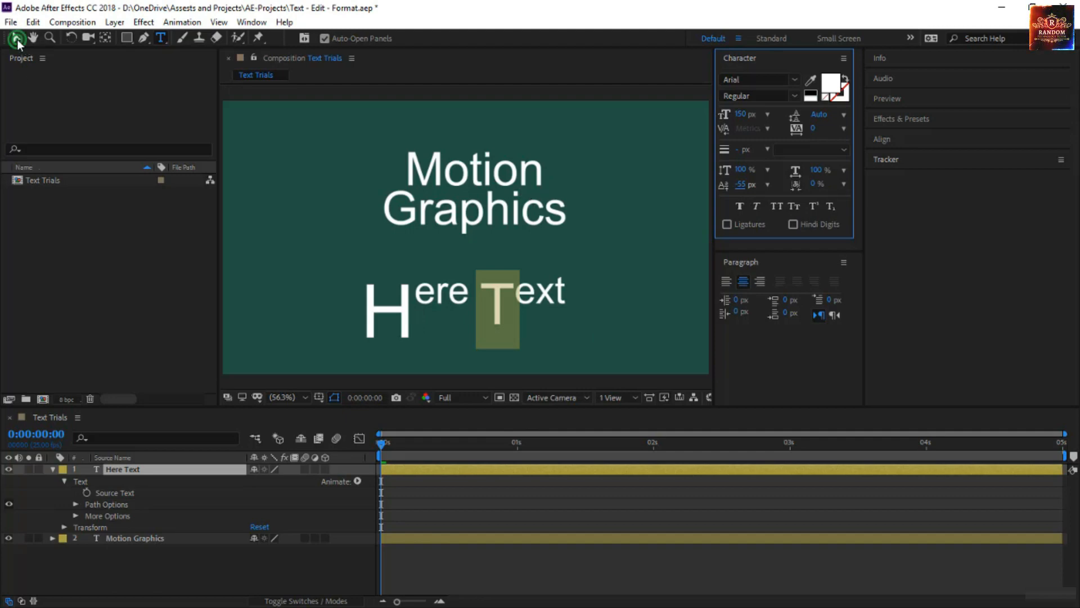
Try the Bold font style on the Motion Graphics text, switching Faux Bold on and off again.
left_click(495, 202)
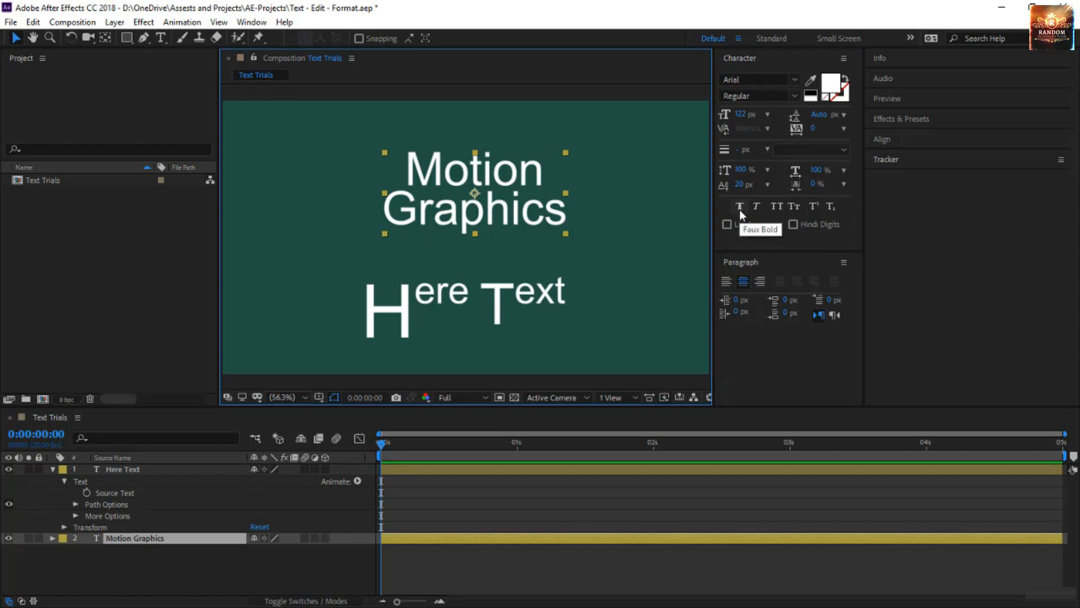
left_click(795, 96)
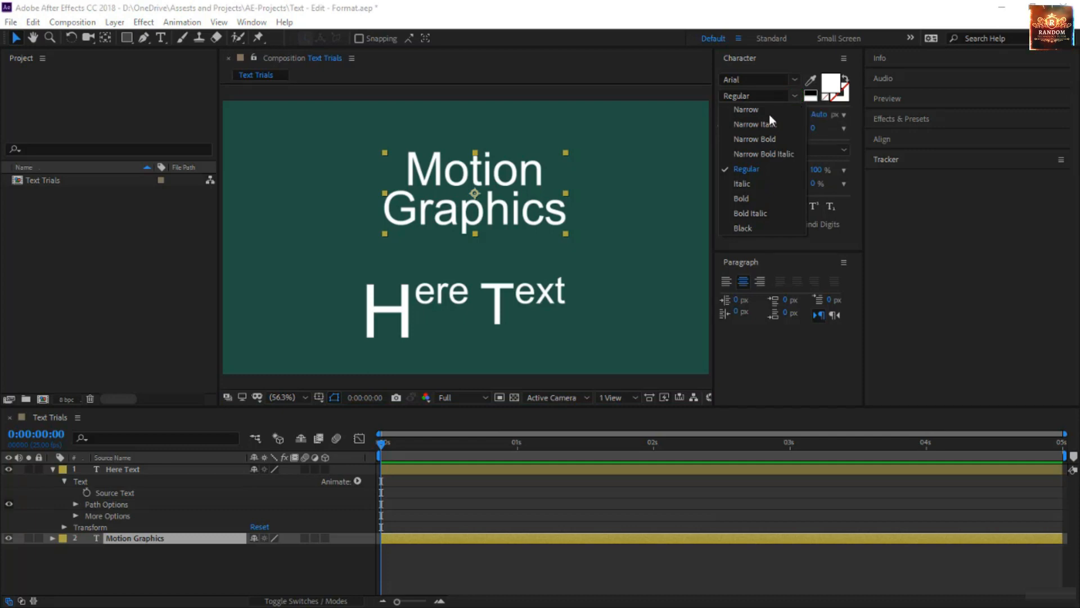
left_click(751, 198)
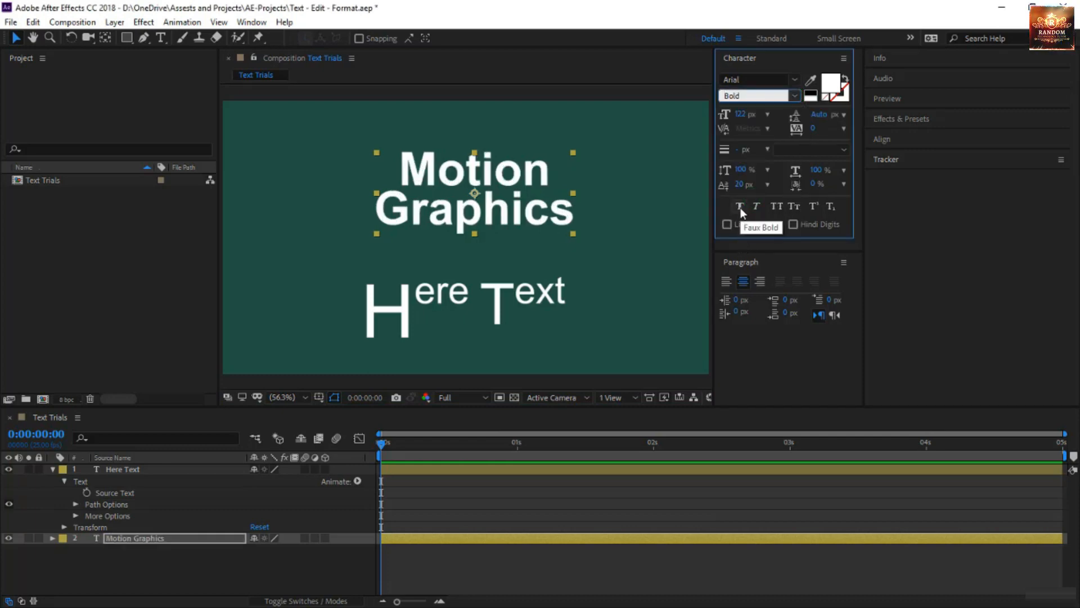
left_click(740, 206)
left_click(740, 208)
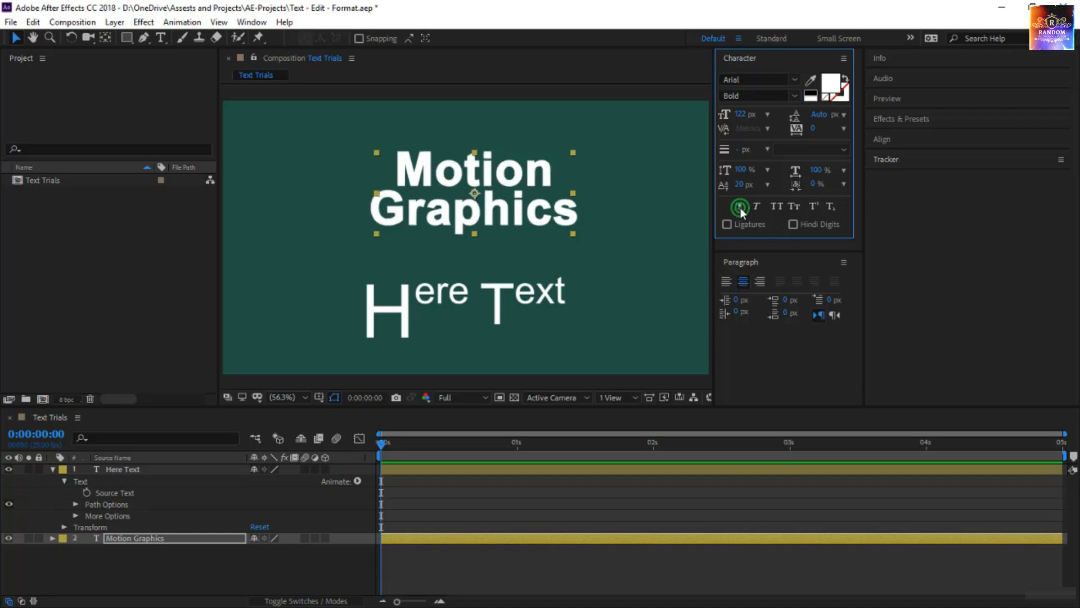
Set the Motion Graphics text's font style to Italic and try Faux Italic, switching it off again.
left_click(793, 100)
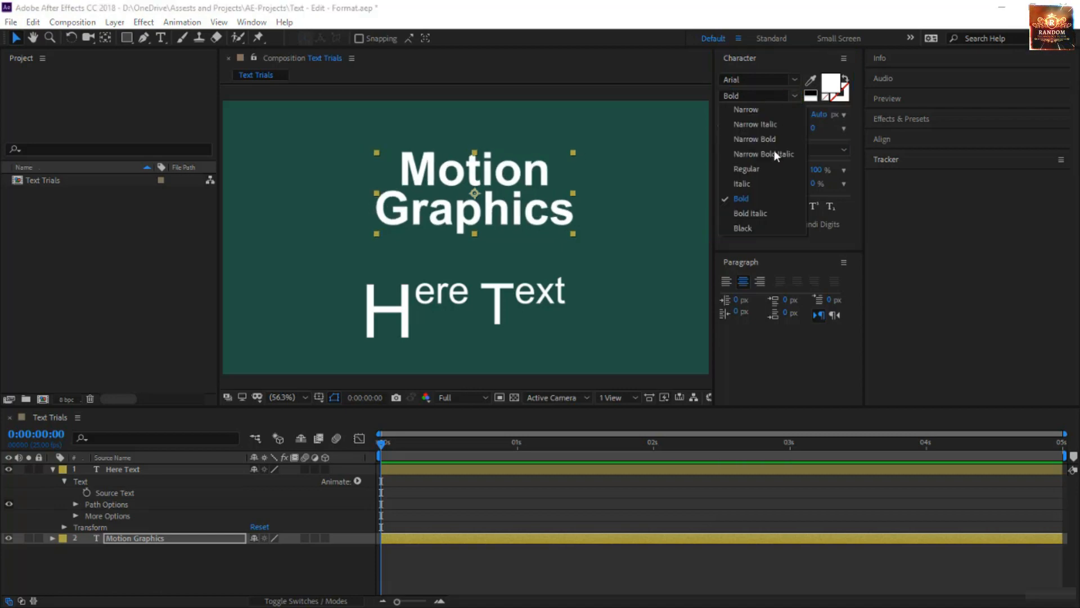
left_click(767, 183)
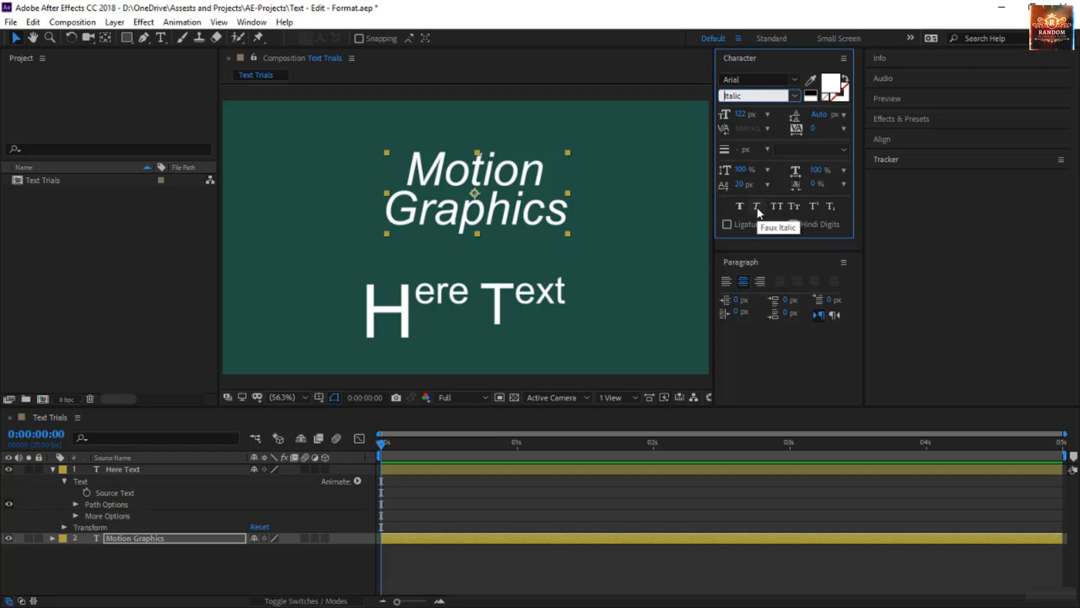
left_click(757, 207)
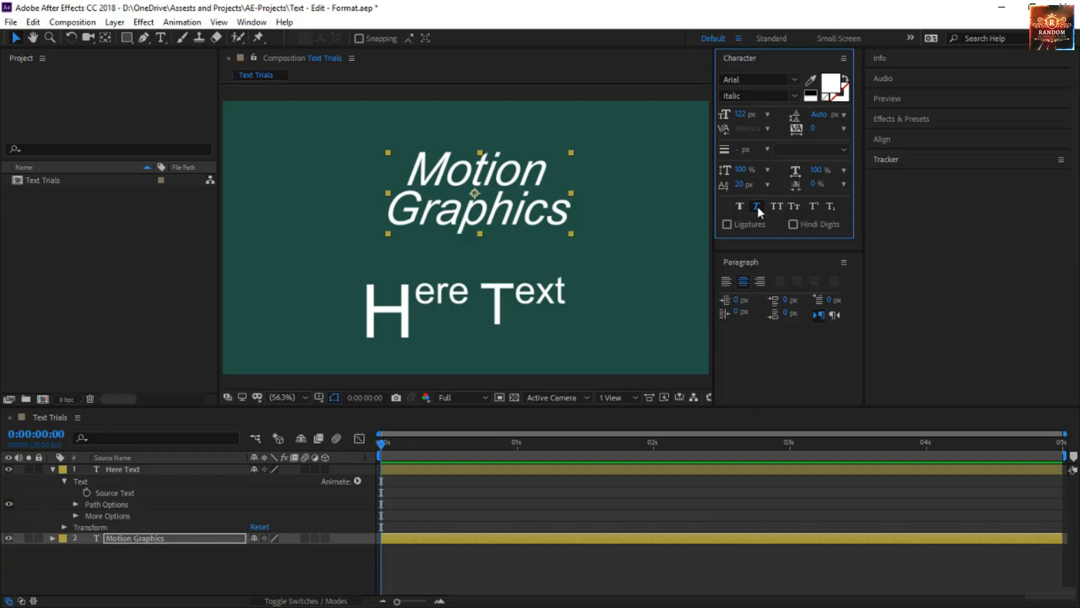
left_click(757, 207)
Try All Caps and Superscript on the Motion Graphics text and settle on Small Caps with Subscript.
left_click(777, 206)
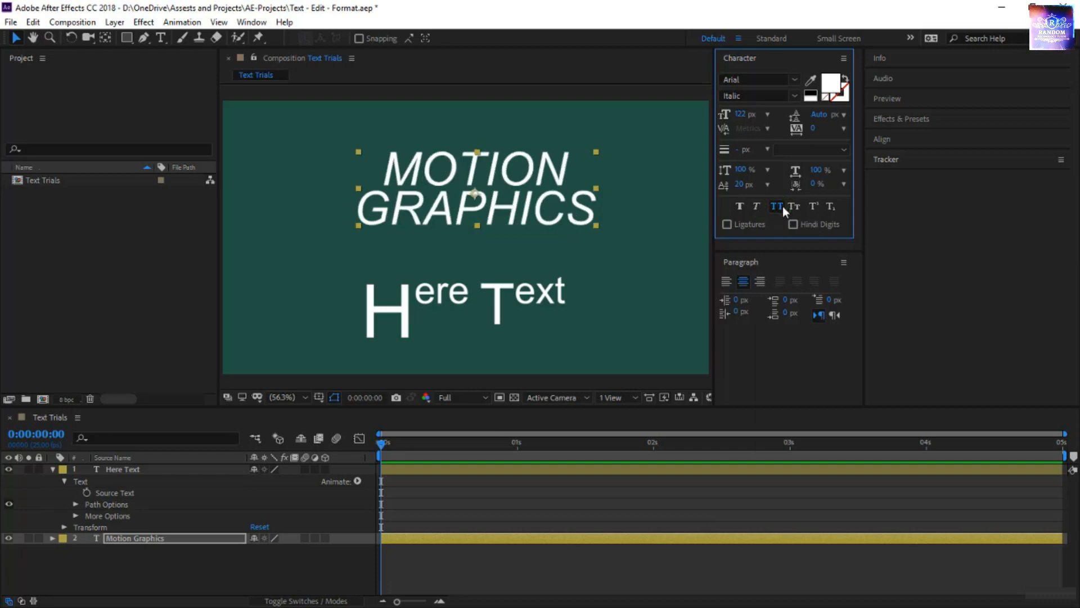
left_click(794, 206)
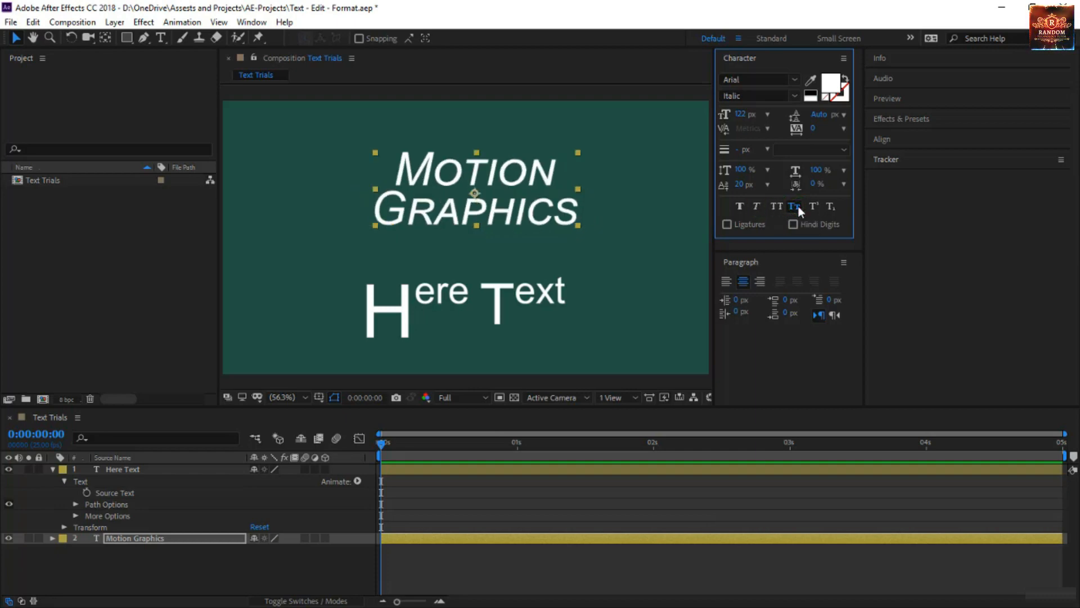
left_click(811, 207)
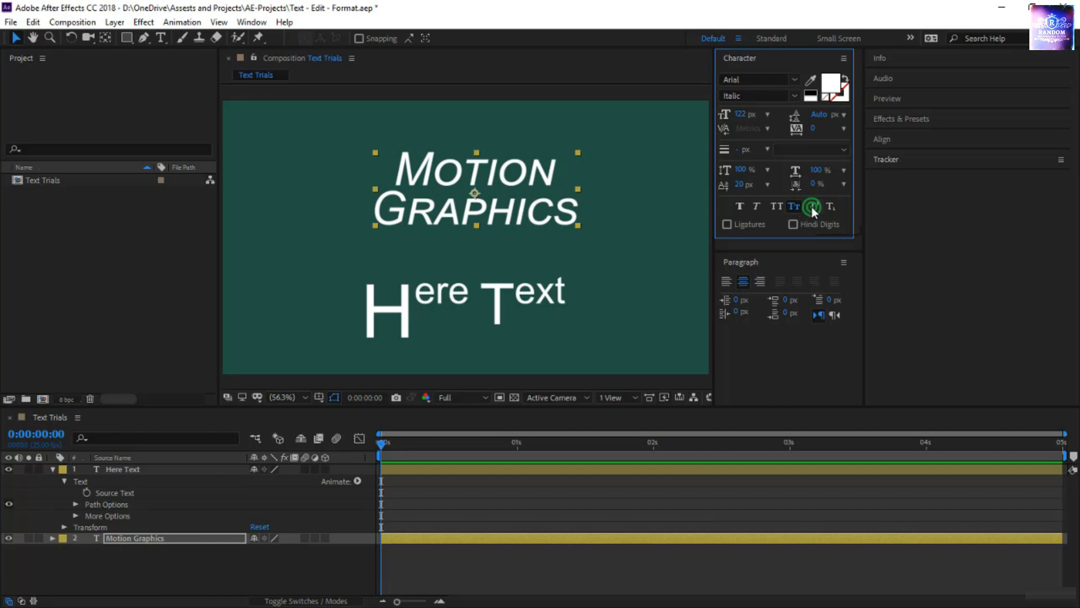
left_click(830, 207)
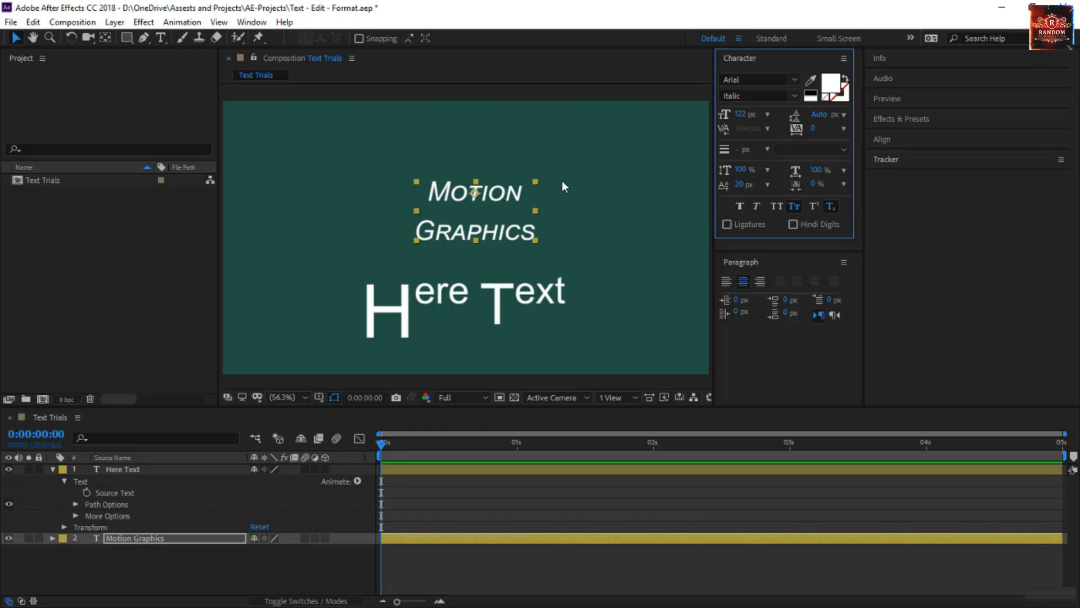
Try enlarging the Motion Graphics layer with its corner handle, undo the scaling, and set the text's leading to 60 px.
left_click_drag(532, 183, 594, 177)
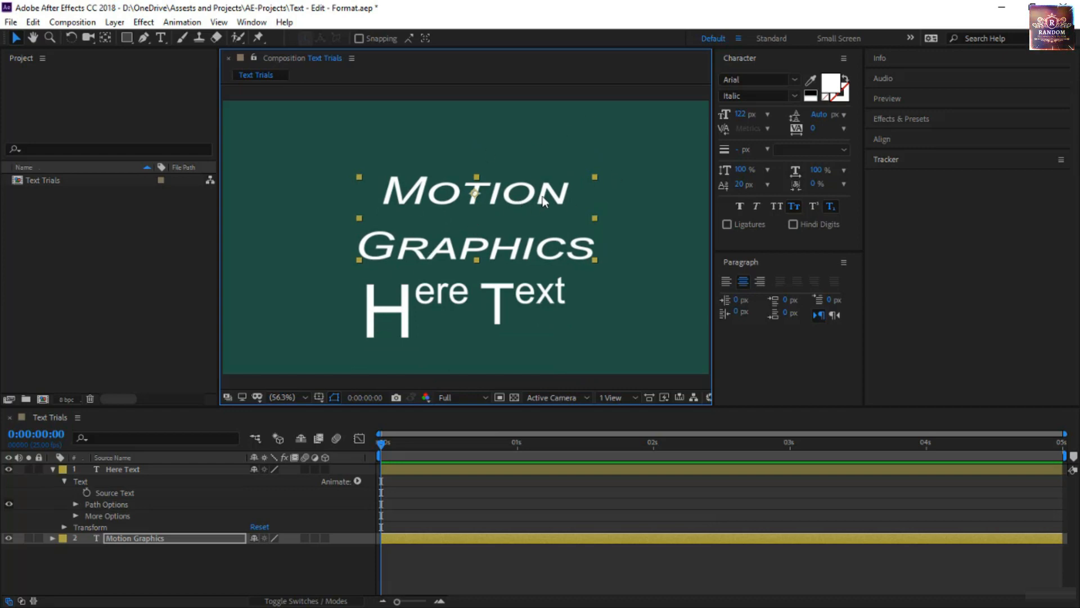
key("ctrl+z")
left_click_drag(822, 115, 799, 120)
left_click(592, 199)
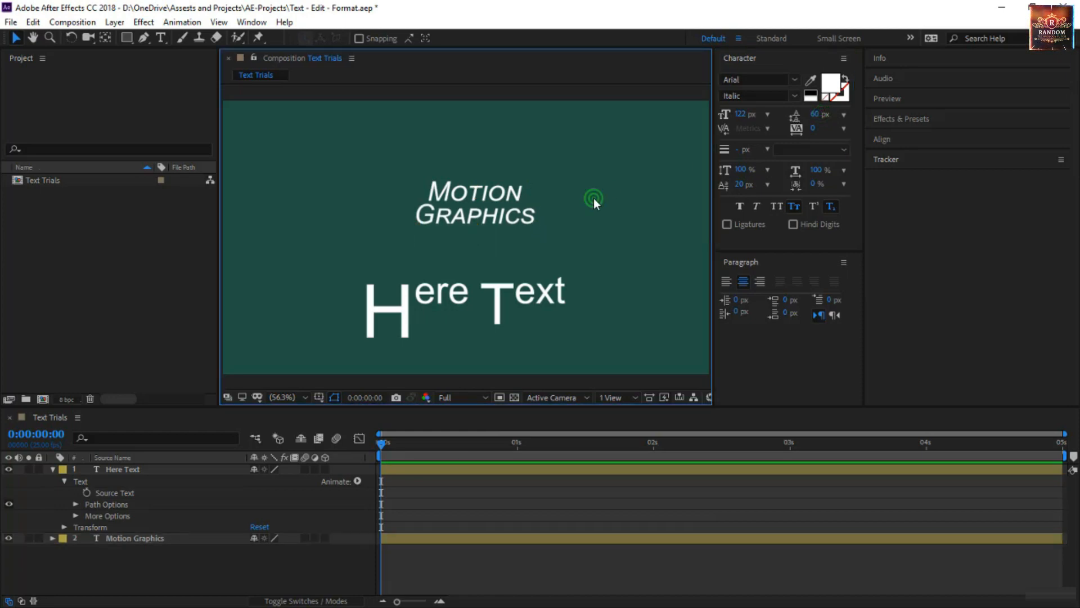
Set the Motion Graphics text's font size to 211 px and leading to 113 px, and move the layer upward above Here Text.
left_click(509, 217)
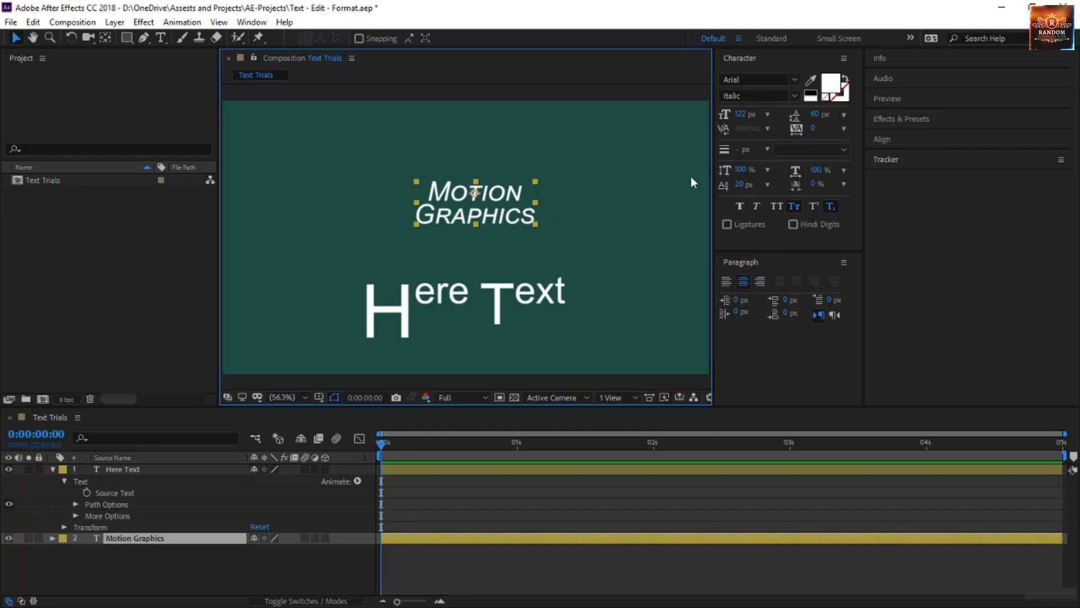
left_click_drag(743, 116, 860, 120)
left_click_drag(496, 239, 497, 206)
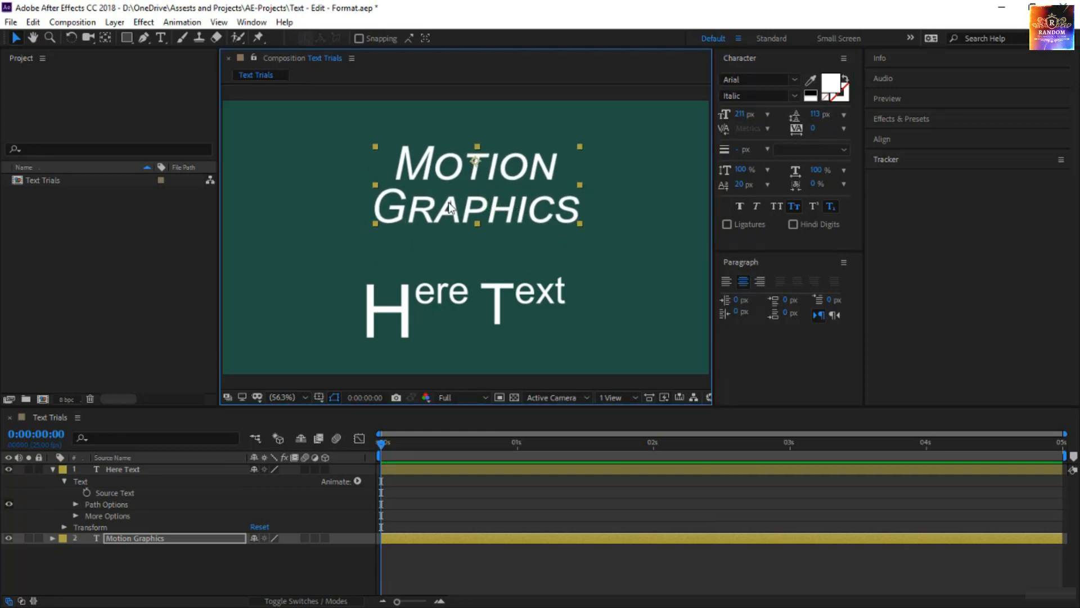
left_click(527, 239)
Change the Motion Graphics text's fill color to bright yellow.
left_click(556, 212)
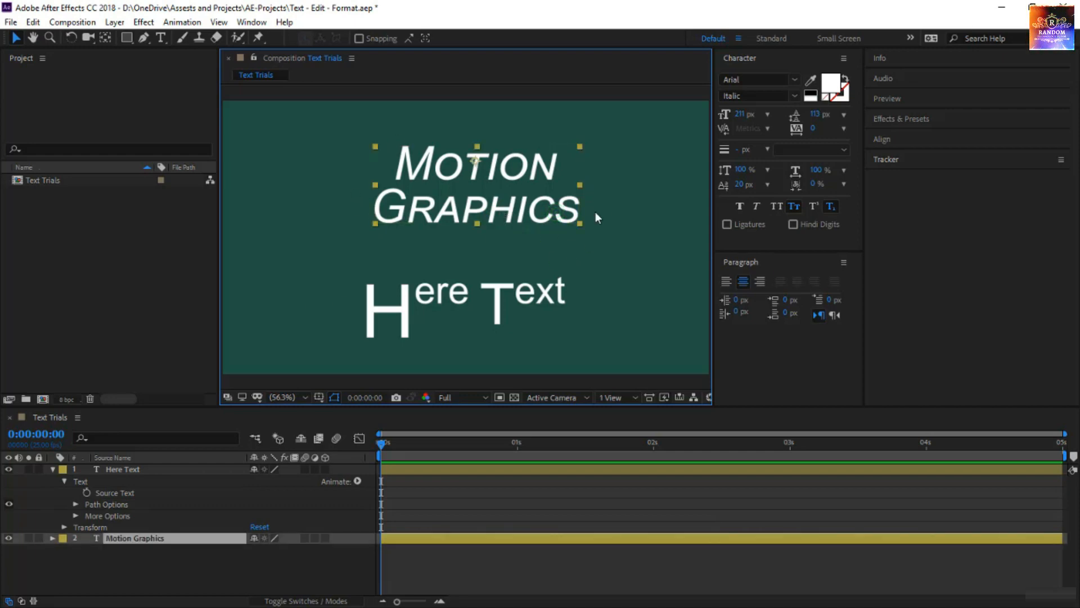
left_click(832, 85)
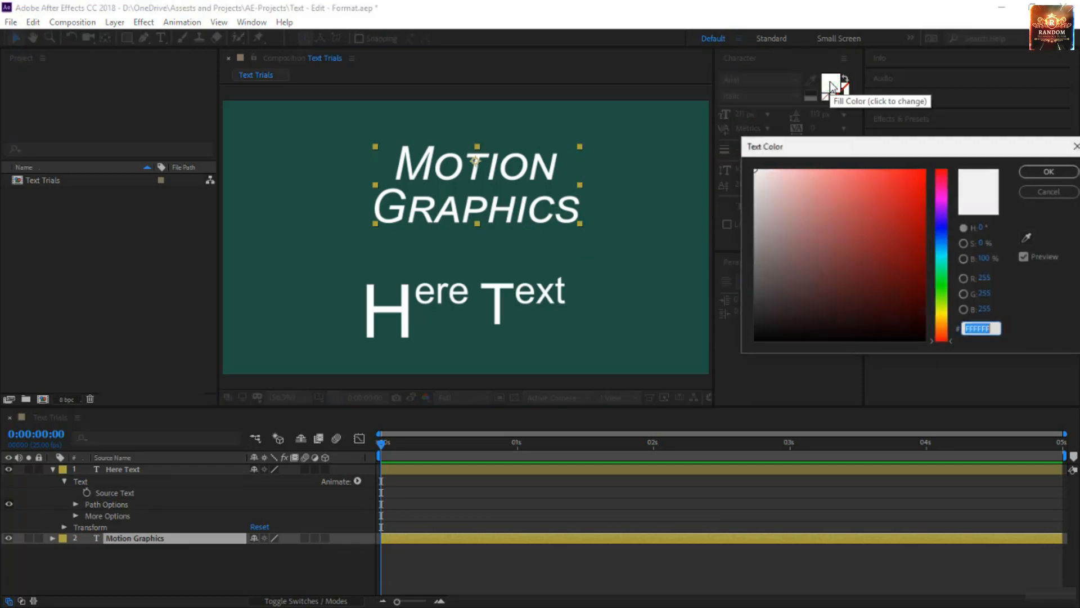
left_click(944, 313)
left_click(924, 170)
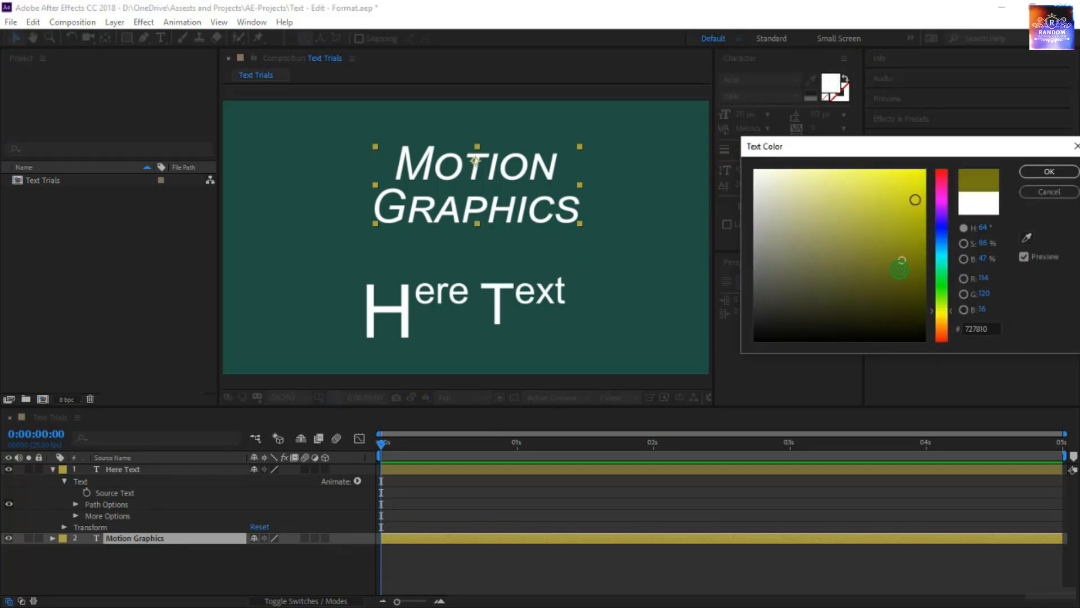
left_click(1049, 171)
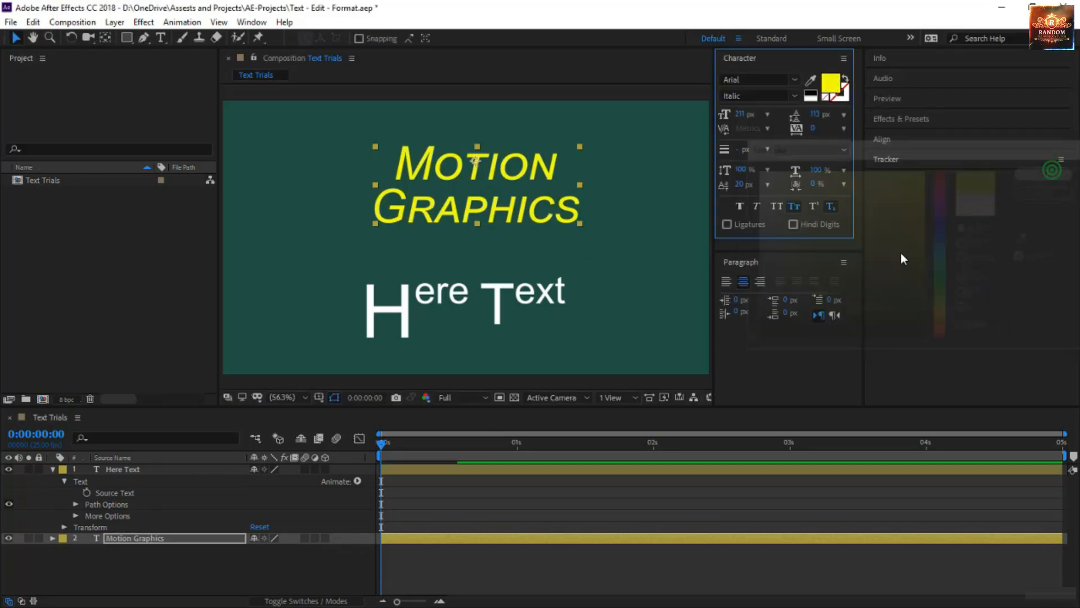
Change the fill color of the letters "raphi" in the Motion Graphics text to cyan (00FFFC).
double_click(509, 206)
left_click(517, 209)
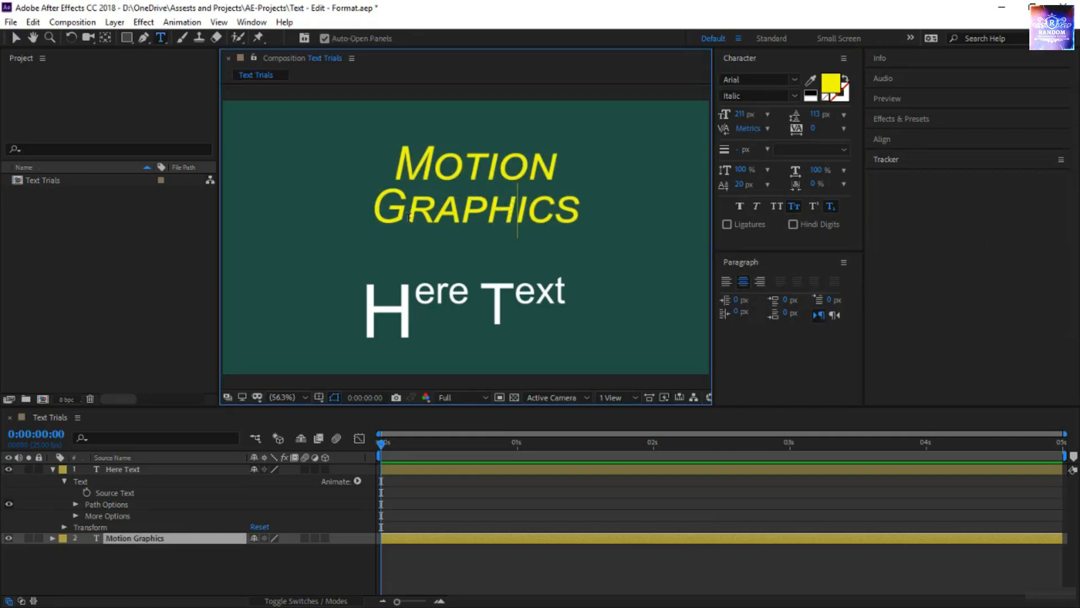
left_click_drag(404, 217, 534, 222)
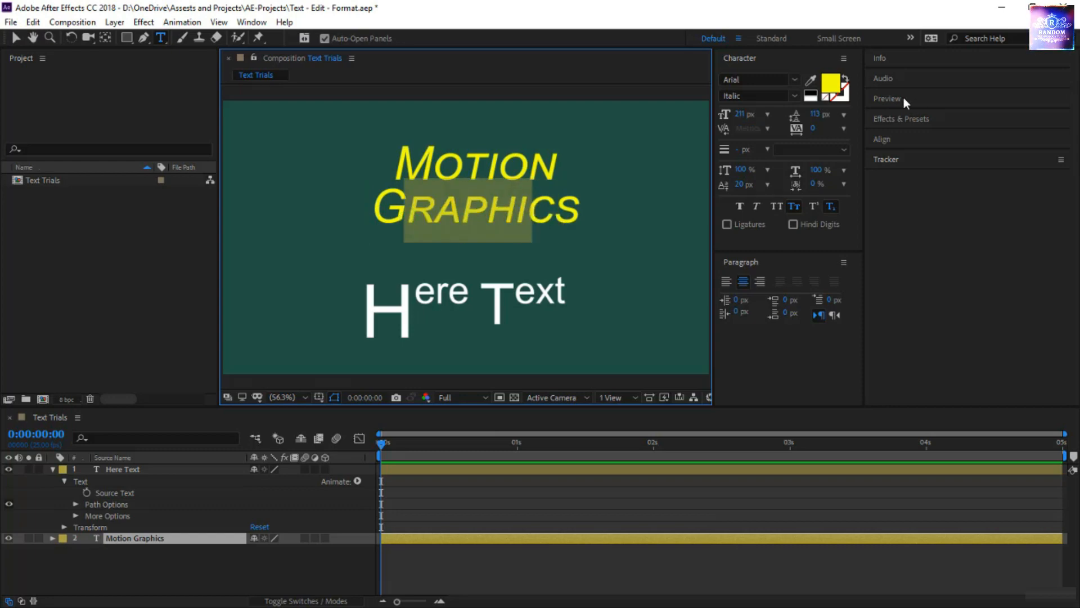
left_click(835, 80)
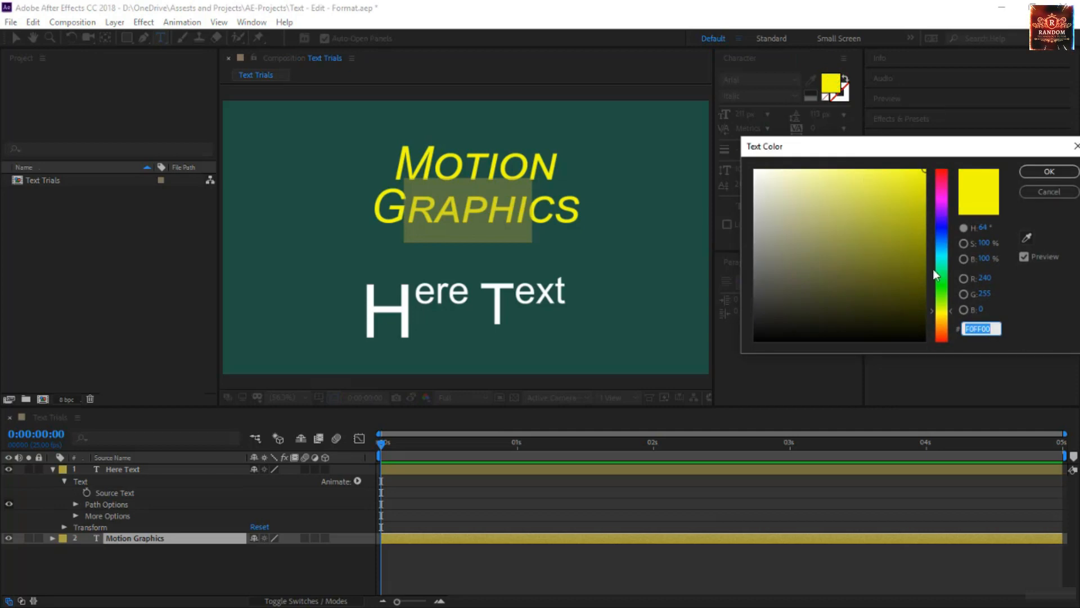
left_click(948, 236)
left_click_drag(947, 238, 949, 256)
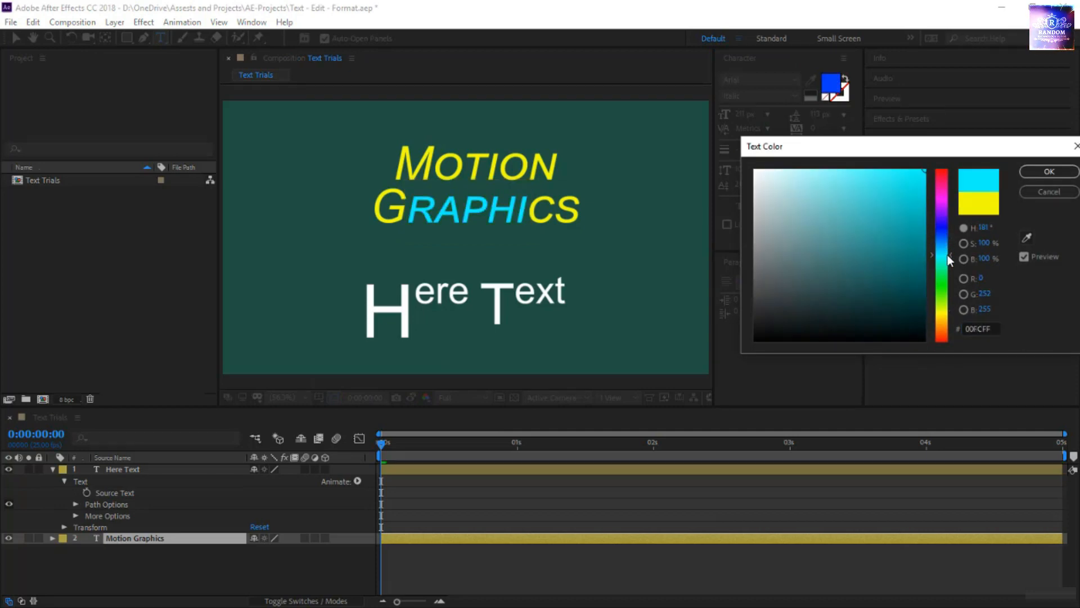
left_click(901, 272)
left_click(914, 187)
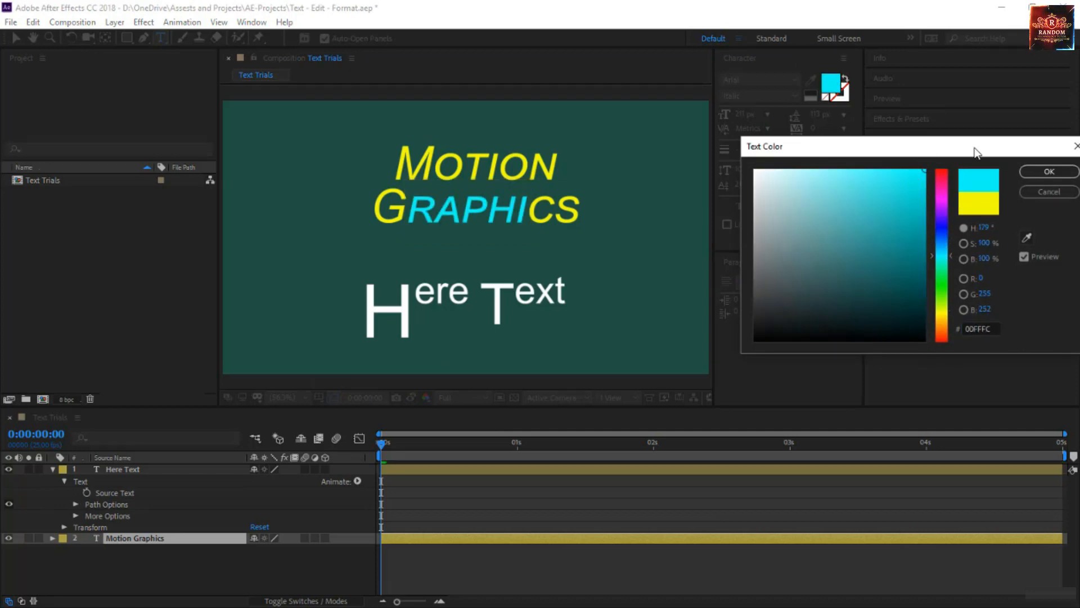
left_click(1049, 171)
Apply All Caps to only the final "s" of the Motion Graphics text and finish text editing.
left_click_drag(553, 220, 592, 224)
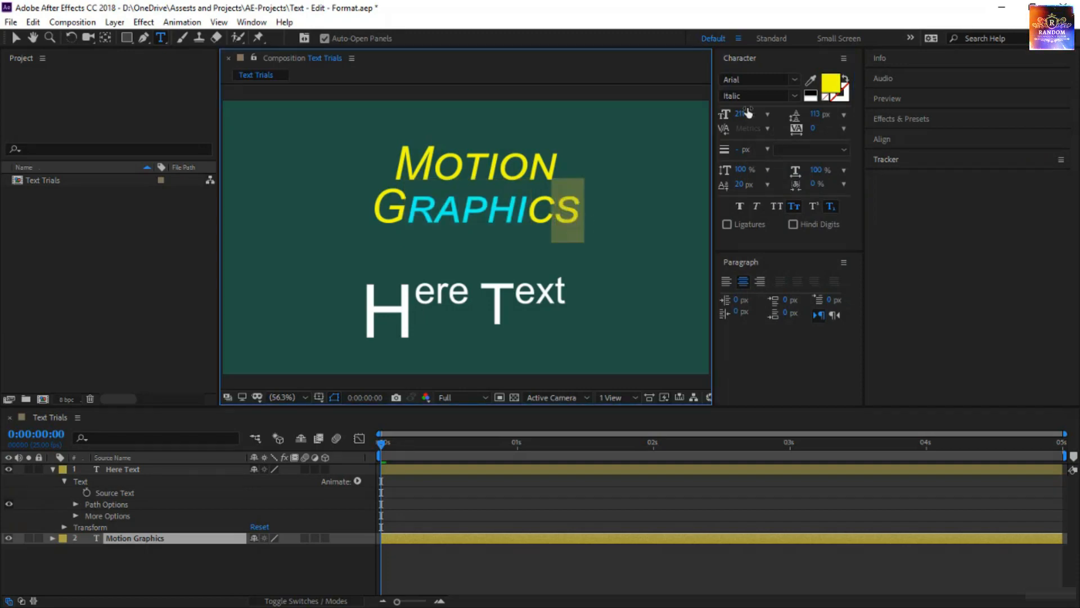
left_click(782, 205)
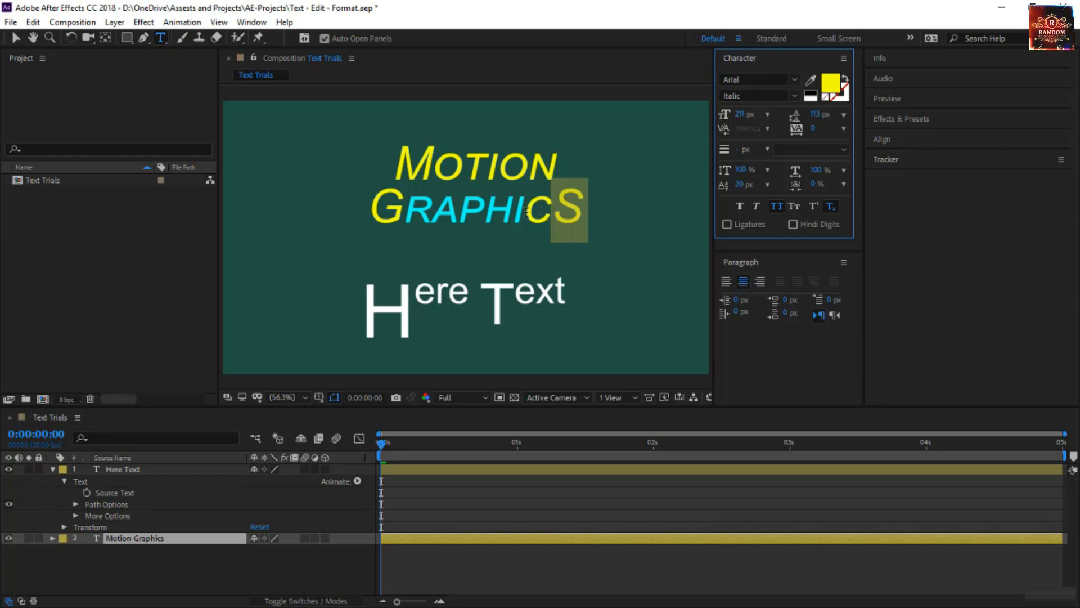
left_click(460, 212)
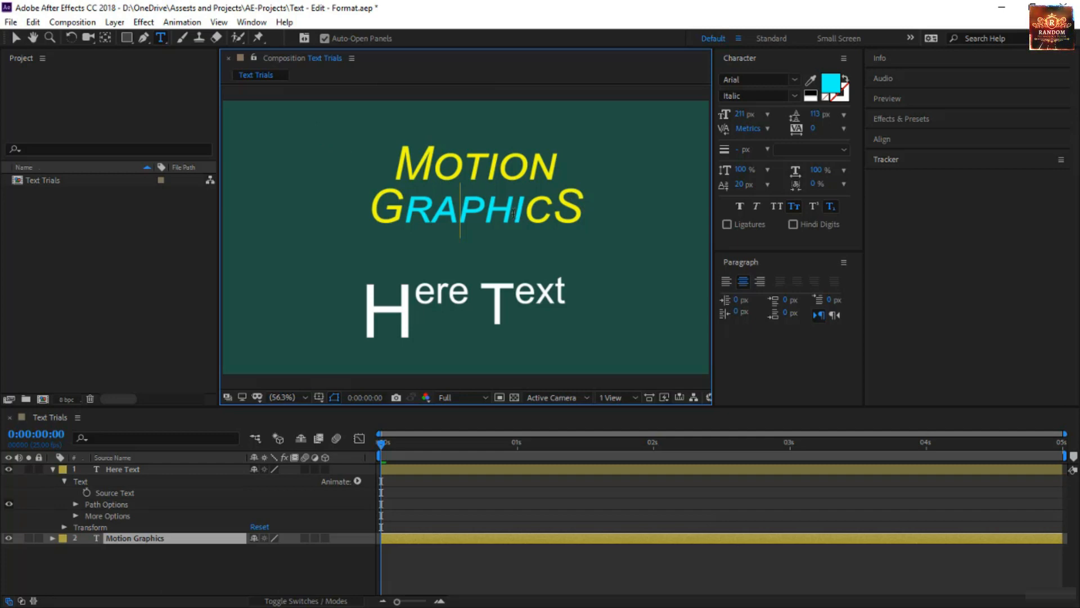
left_click(15, 37)
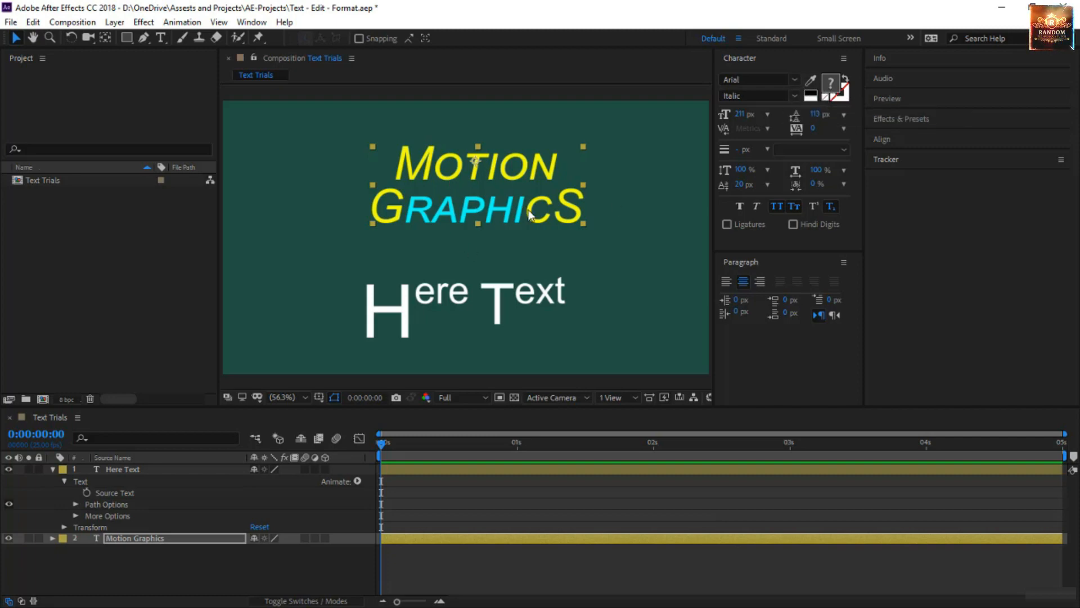
Give the Motion Graphics text a black stroke 23 px wide and set it to Fill Over Stroke.
left_click(844, 92)
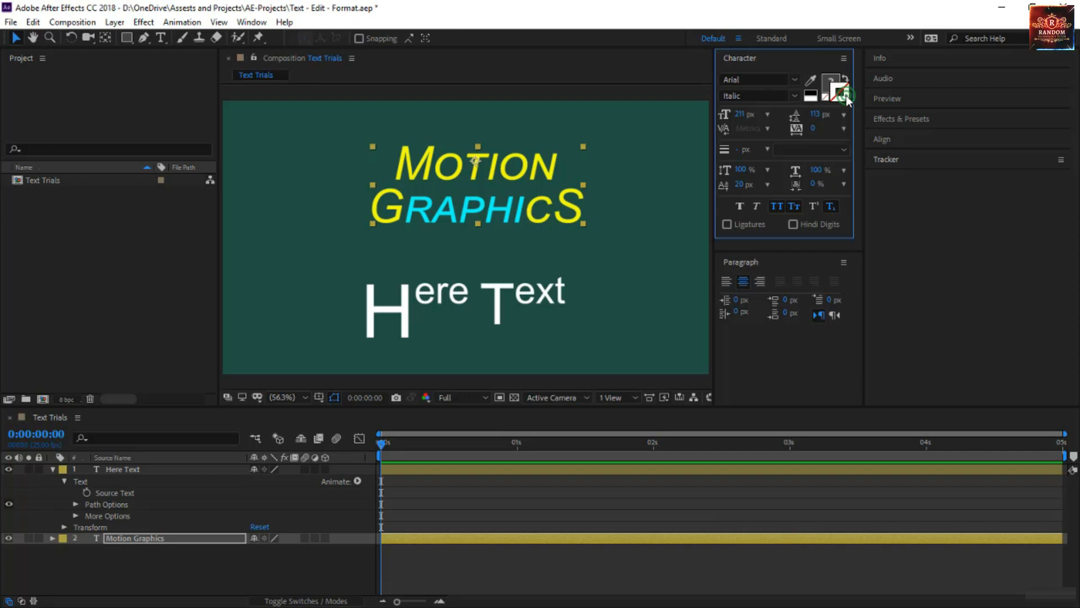
left_click(810, 95)
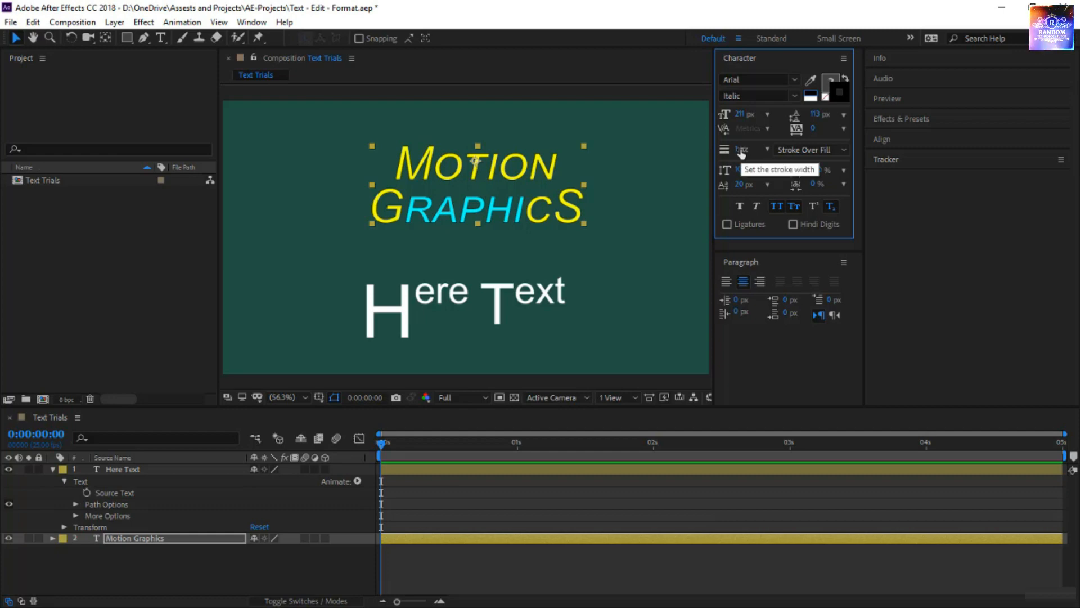
mouse_move(742, 153)
left_mouse_down()
mouse_move(778, 160)
mouse_move(762, 160)
left_mouse_up()
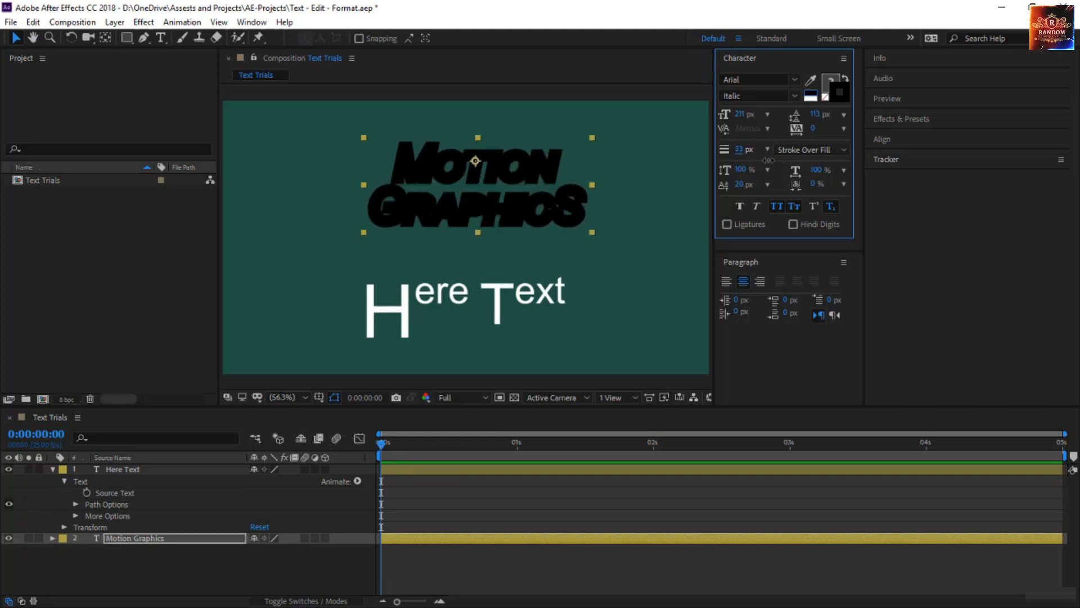
left_click(831, 150)
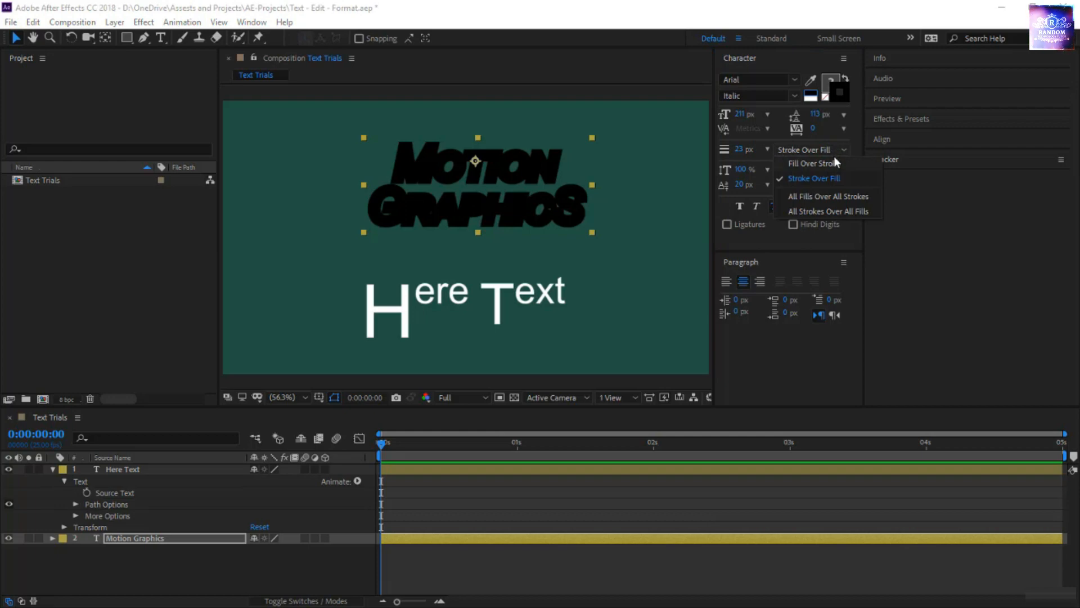
left_click(832, 163)
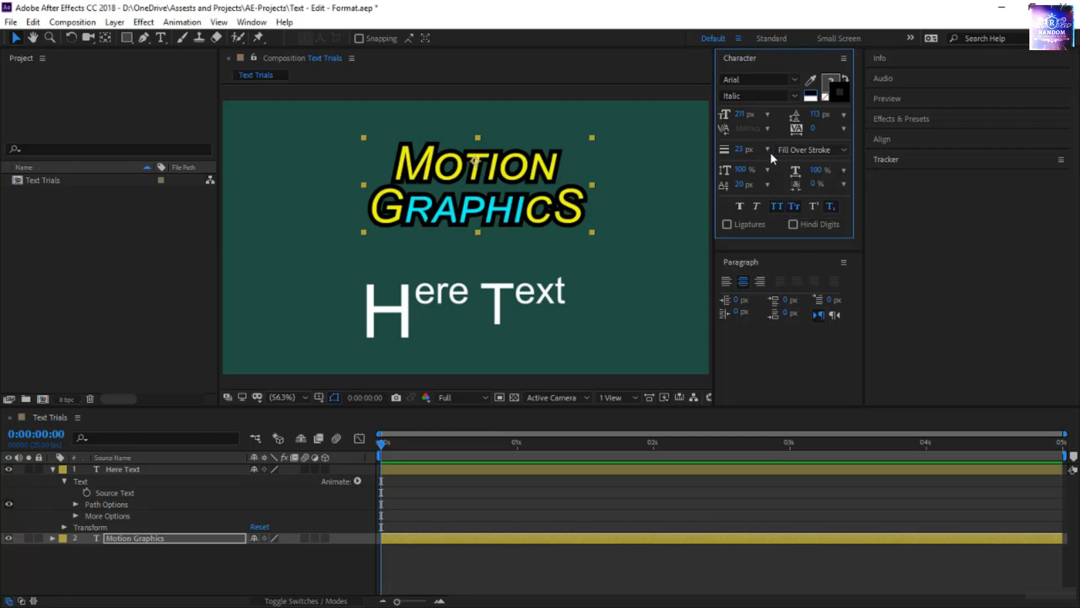
Set the Motion Graphics text's stroke width to 27 px and its stroke order to All Fills Over All Strokes.
mouse_move(735, 151)
left_mouse_down()
mouse_move(726, 148)
mouse_move(742, 154)
left_mouse_up()
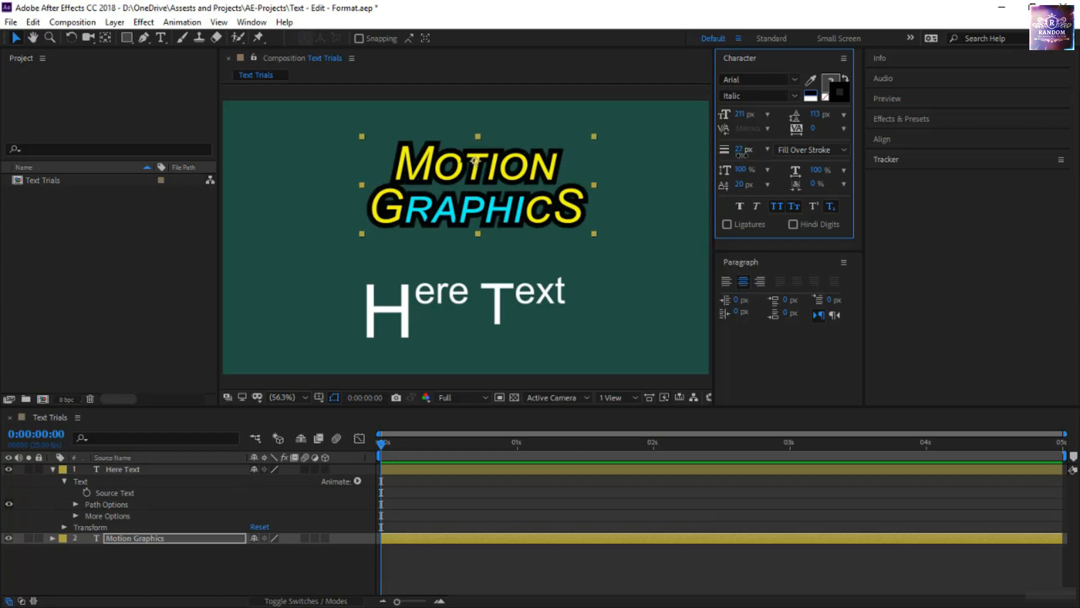
left_click(786, 154)
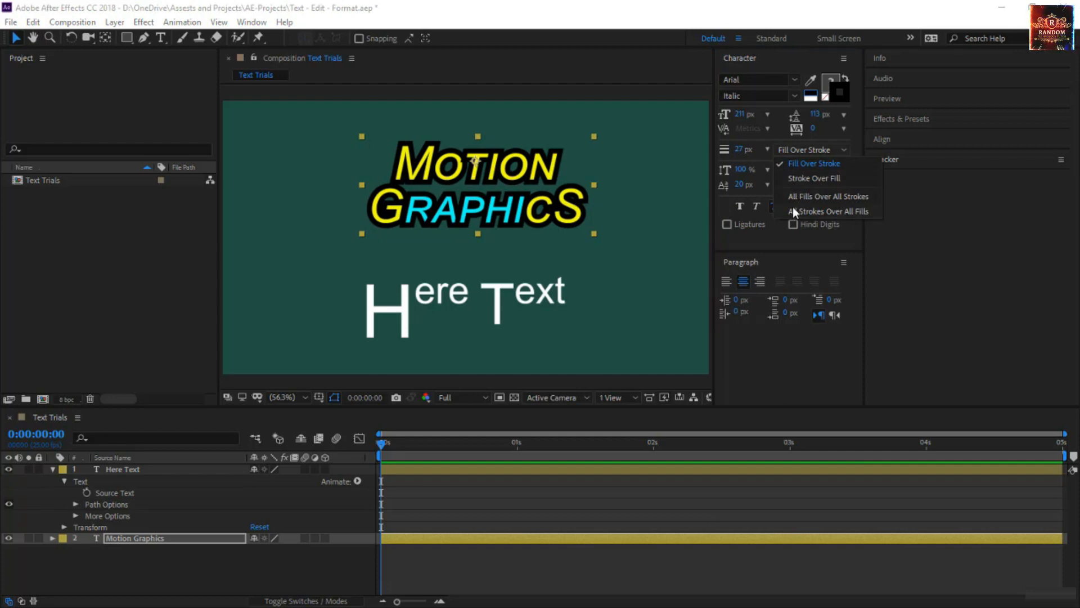
left_click(816, 196)
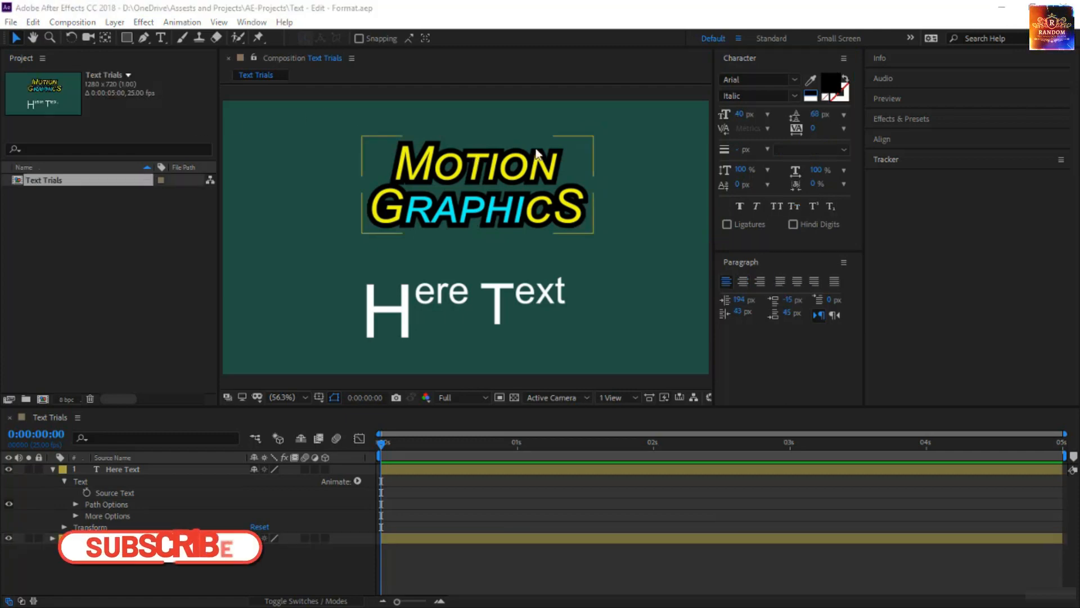
Switch from horizontal typing to the Vertical Type tool.
left_click(485, 204)
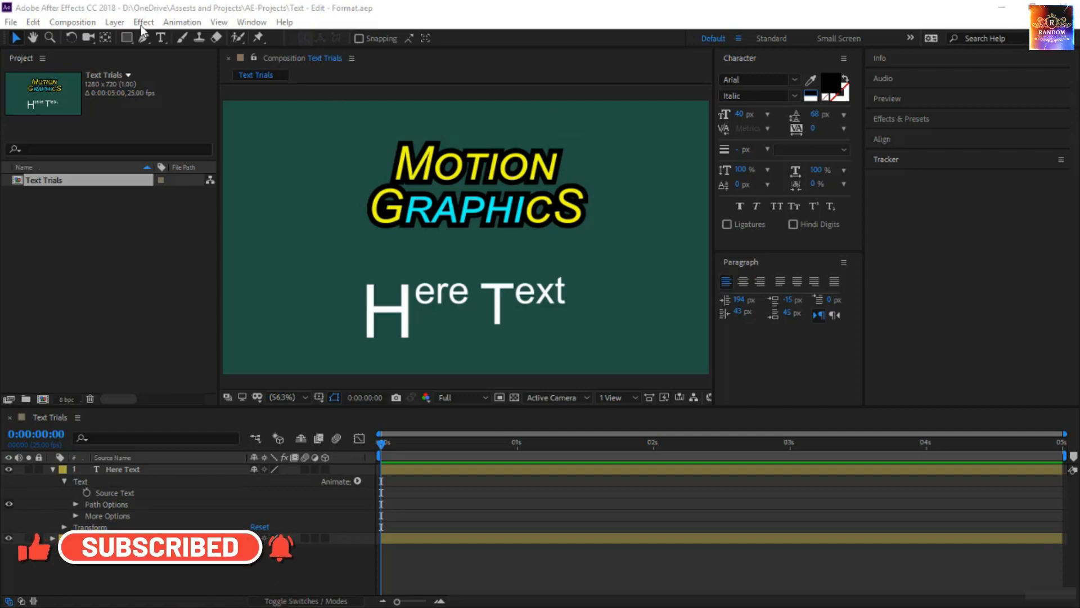
left_click_drag(166, 37, 218, 54)
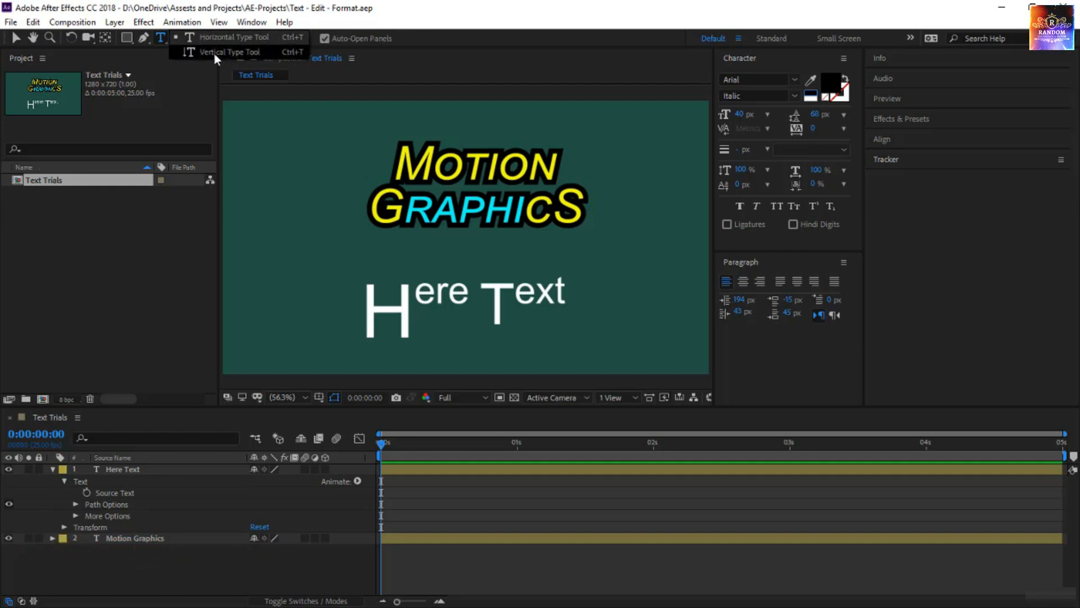
left_click_drag(167, 53, 219, 52)
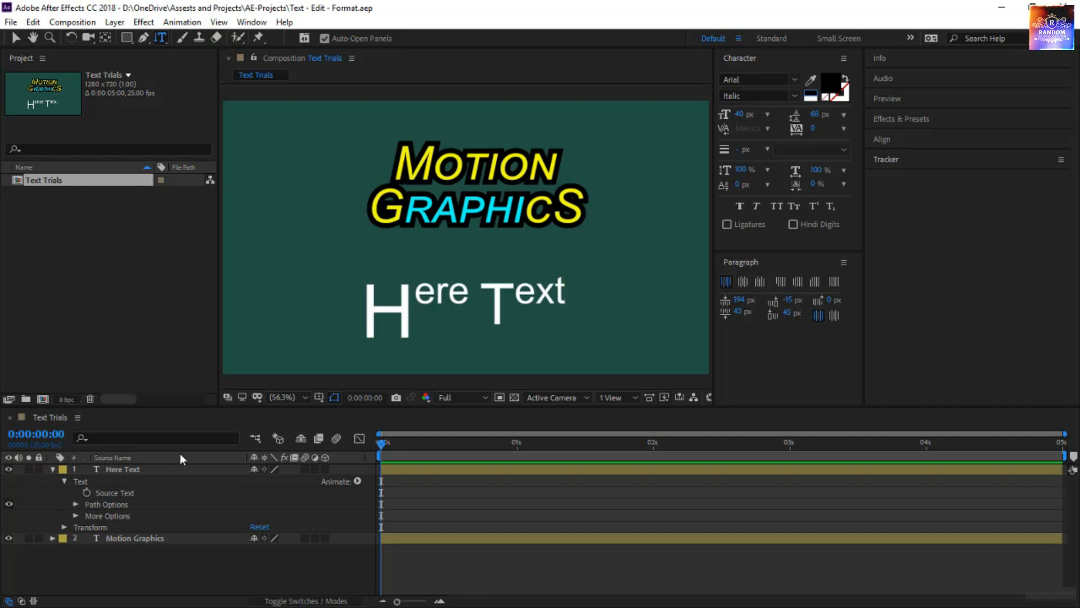
Delete the Here Text and Motion Graphics layers from the Text Trials composition.
left_click(144, 465)
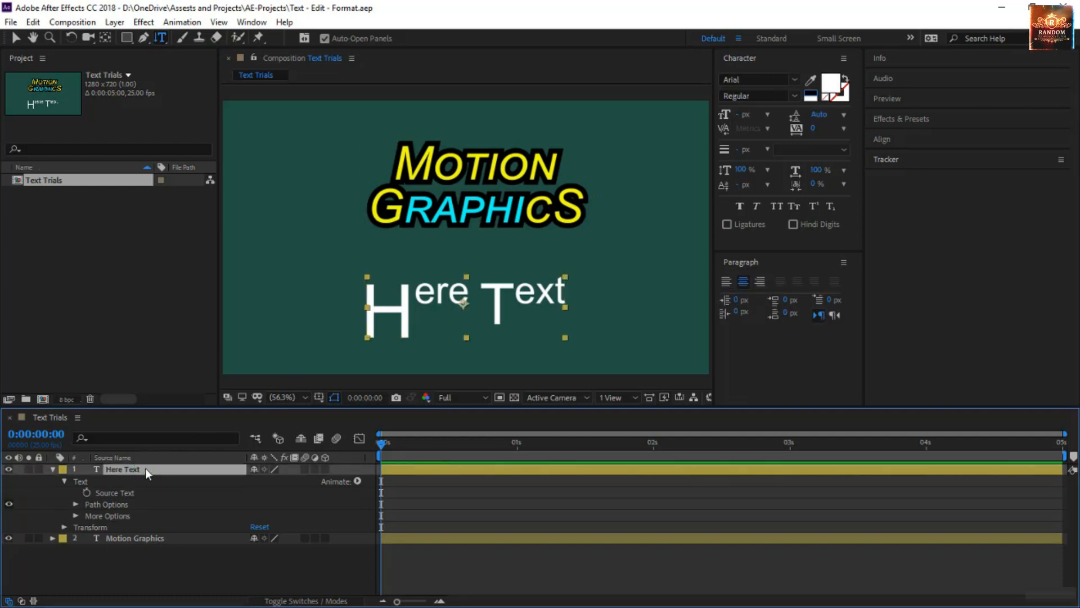
key("Delete")
left_click(168, 467)
key("Delete")
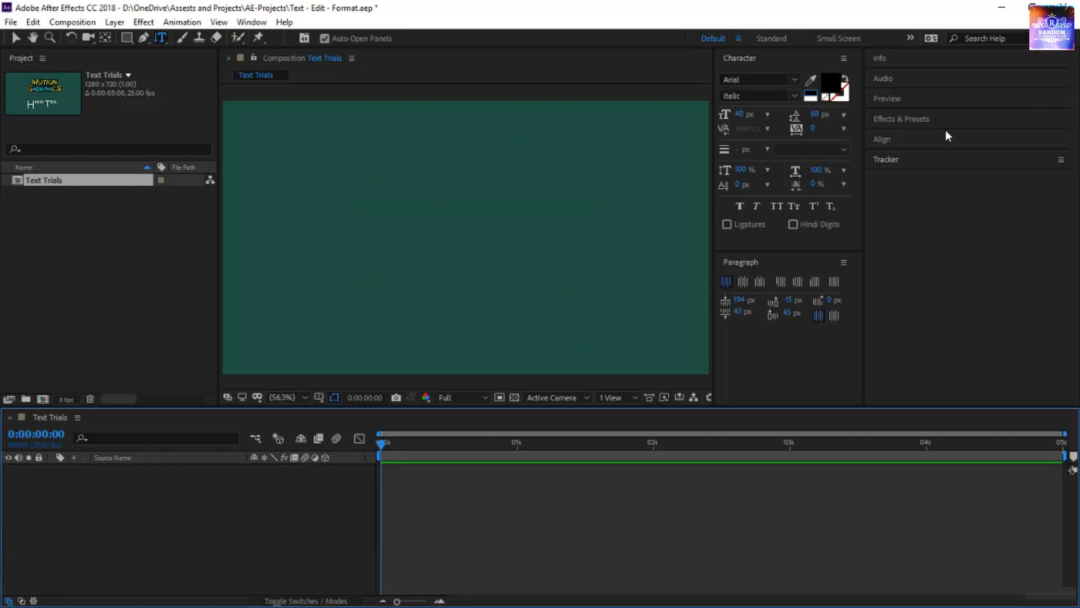
Reset the character settings to their defaults and choose Arial Italic as the font.
left_click(844, 58)
left_click(916, 370)
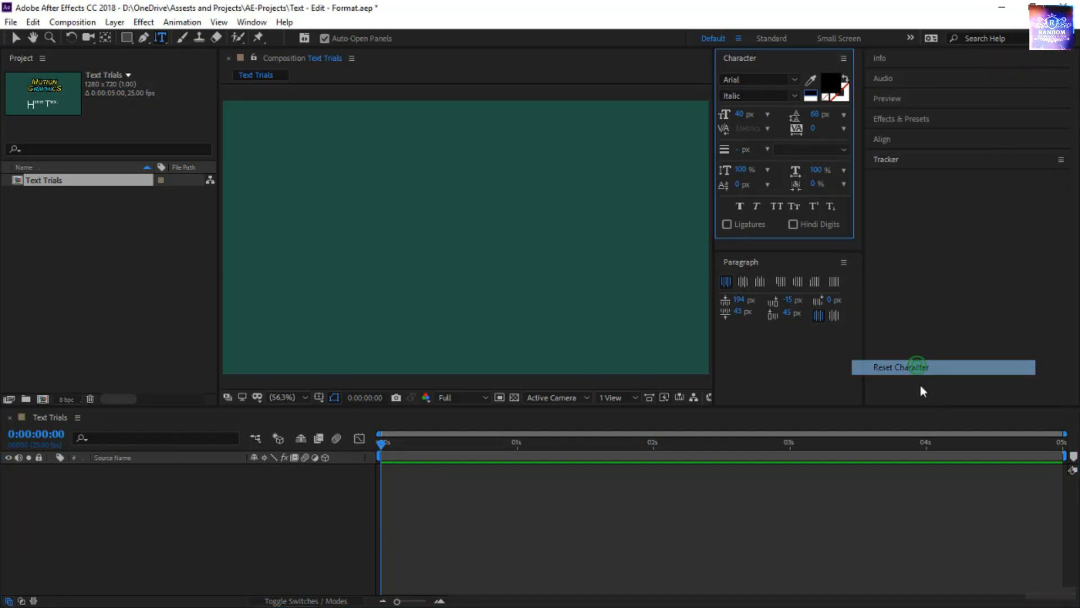
left_click(766, 81)
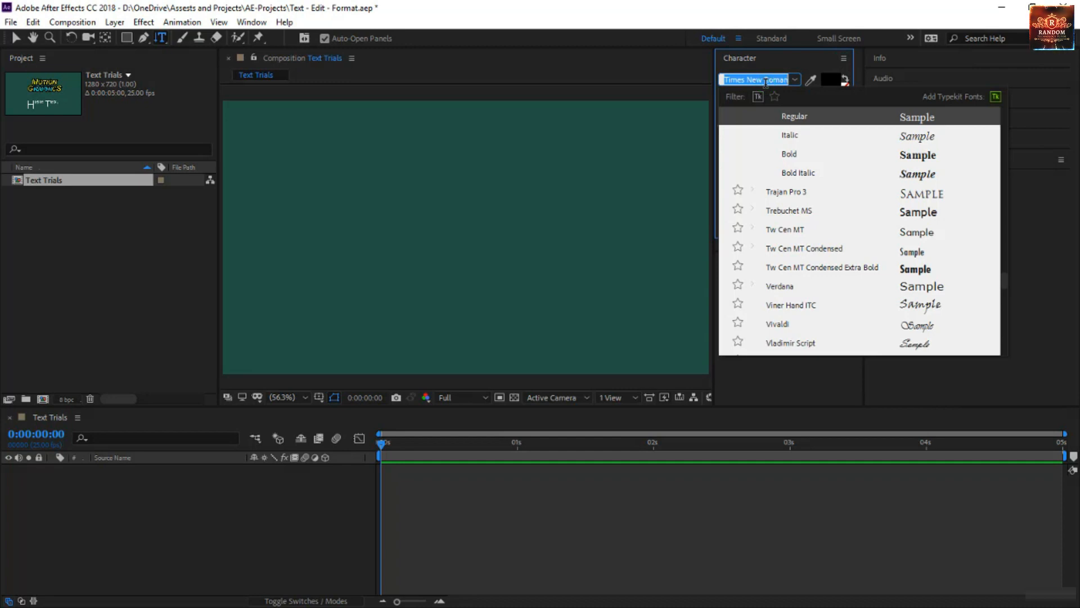
type("Arial")
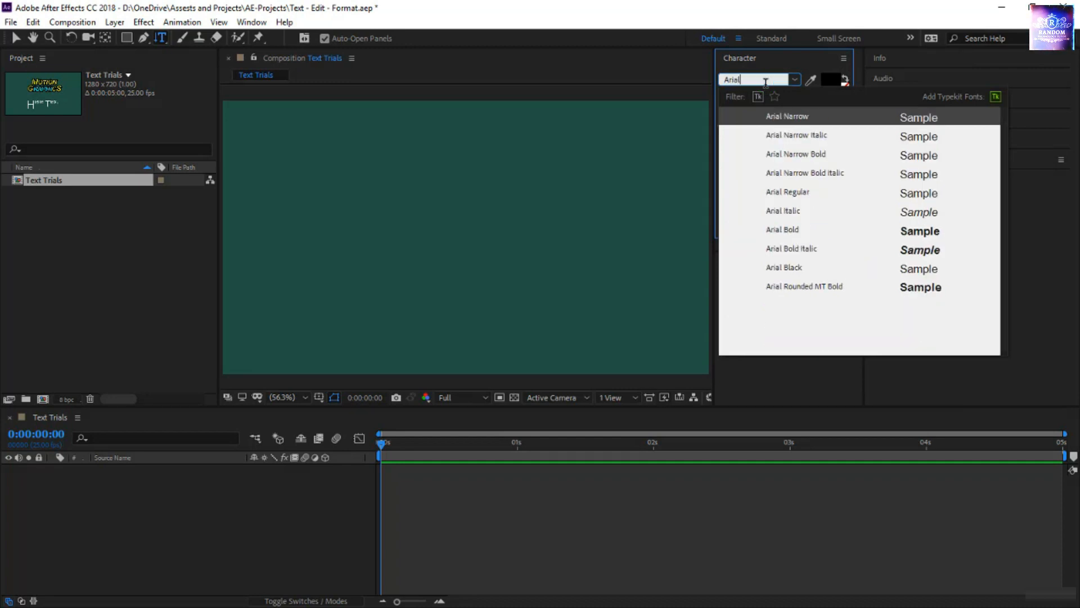
left_click(789, 212)
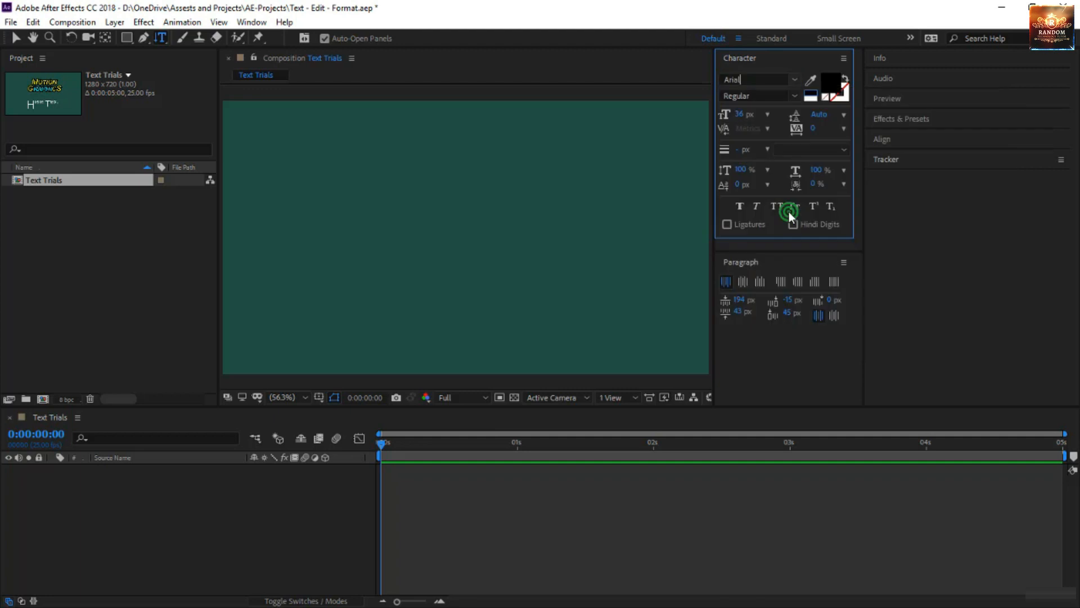
Set the font size for new text to 60 px.
left_click(758, 112)
type("6")
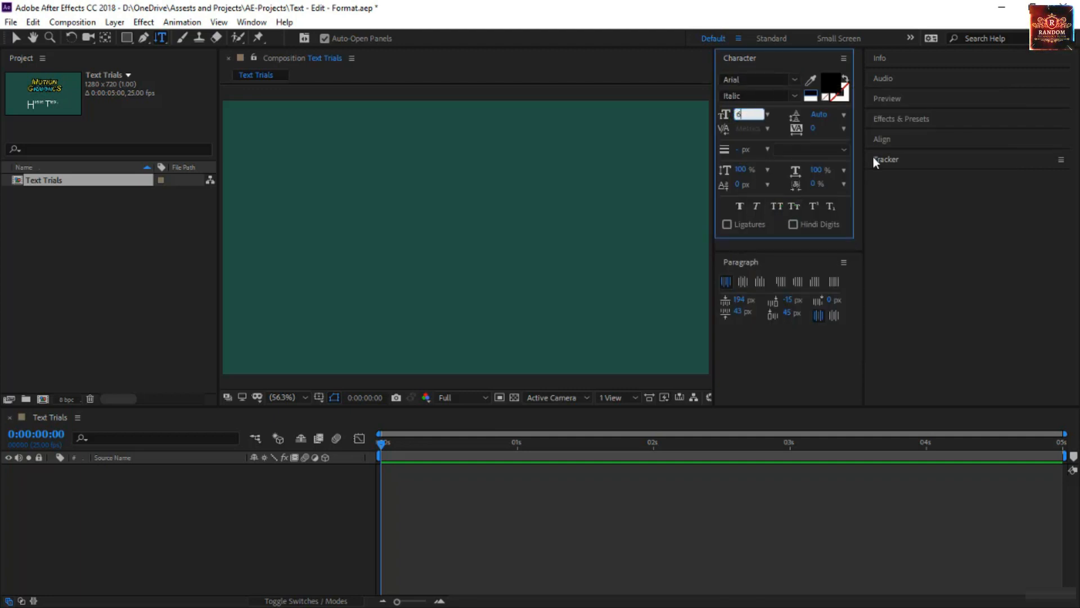
type("0")
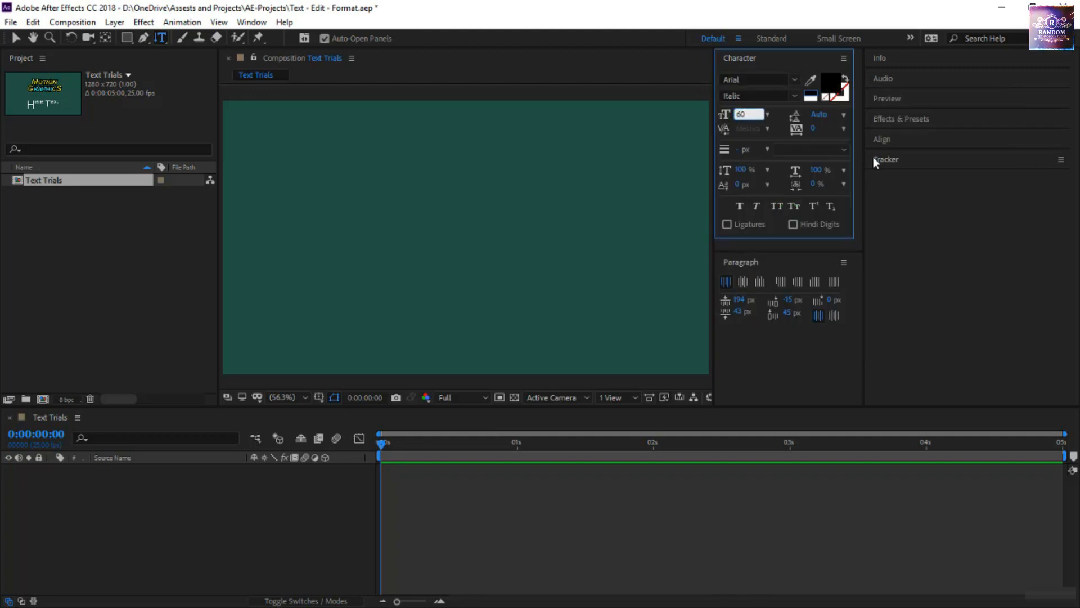
key("Return")
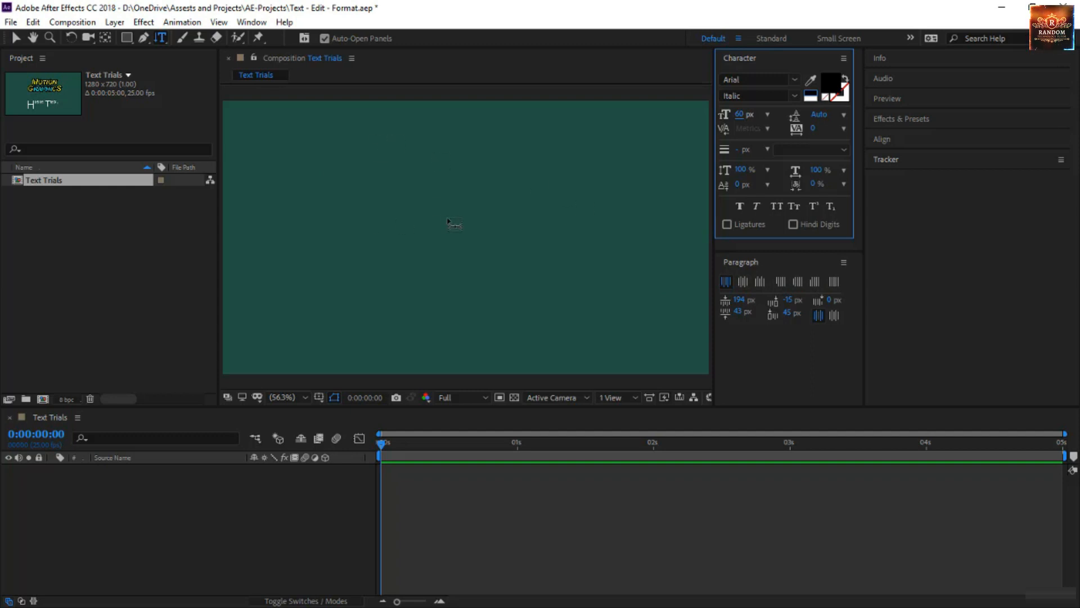
Create a vertical text layer reading "Vertical" near the middle of the composition and center its paragraph alignment.
left_click(473, 227)
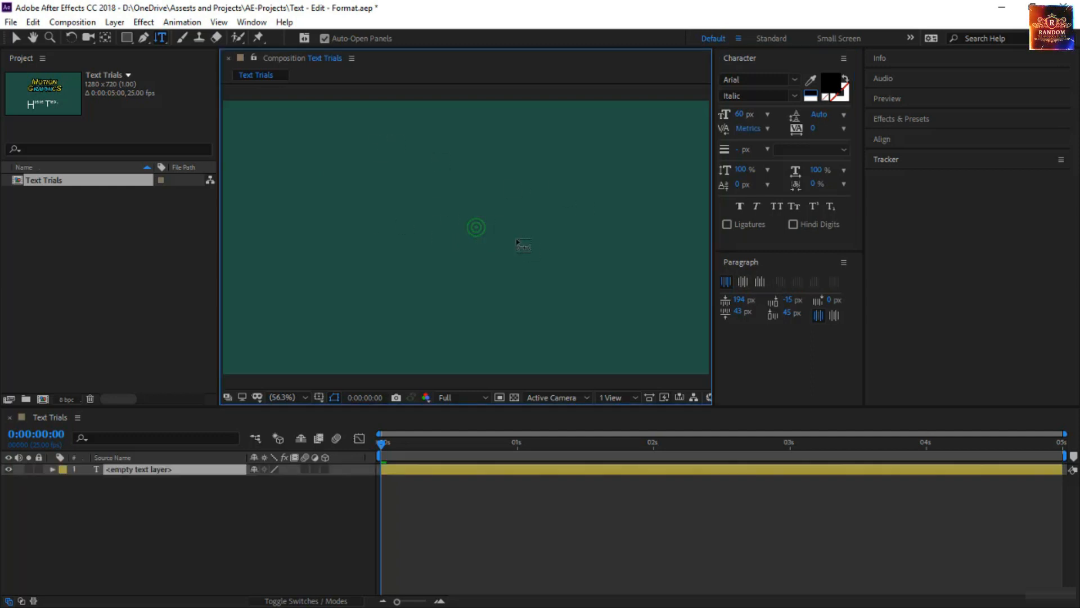
type("Ve")
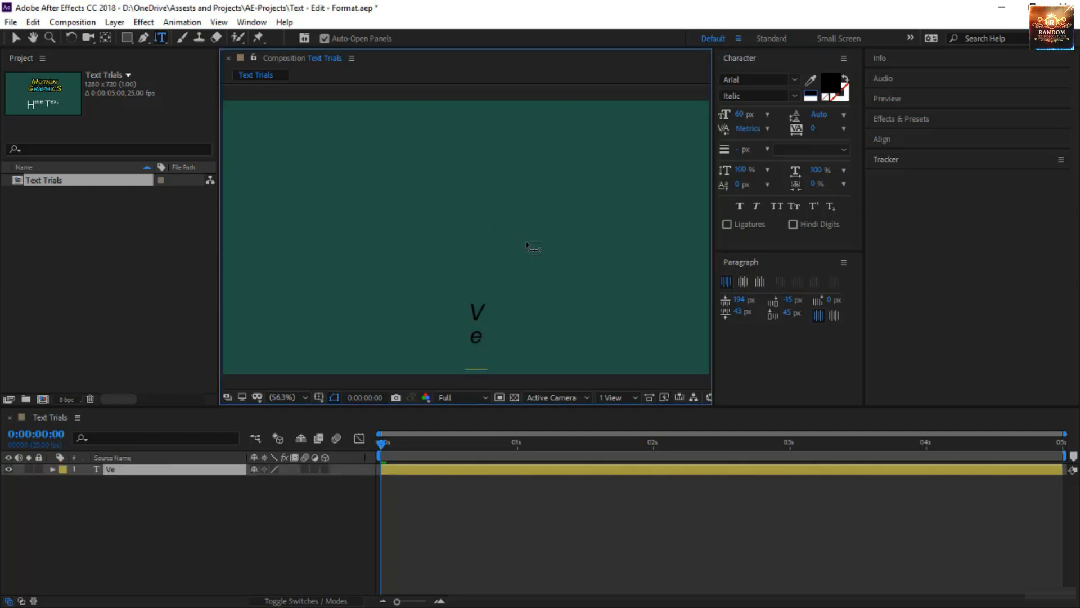
type("rtical")
key("ctrl+Return")
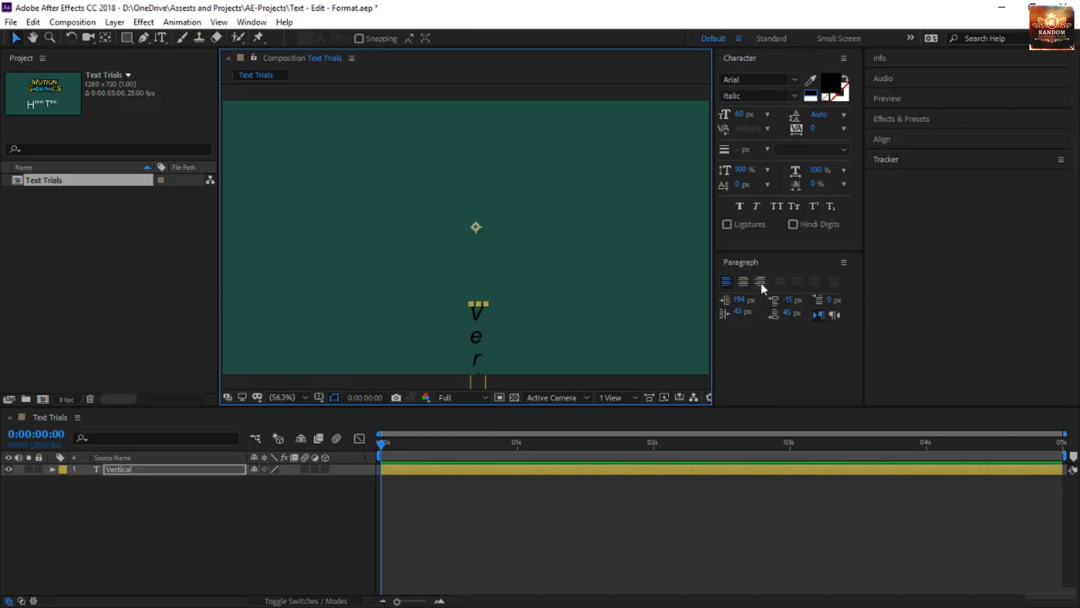
left_click(744, 282)
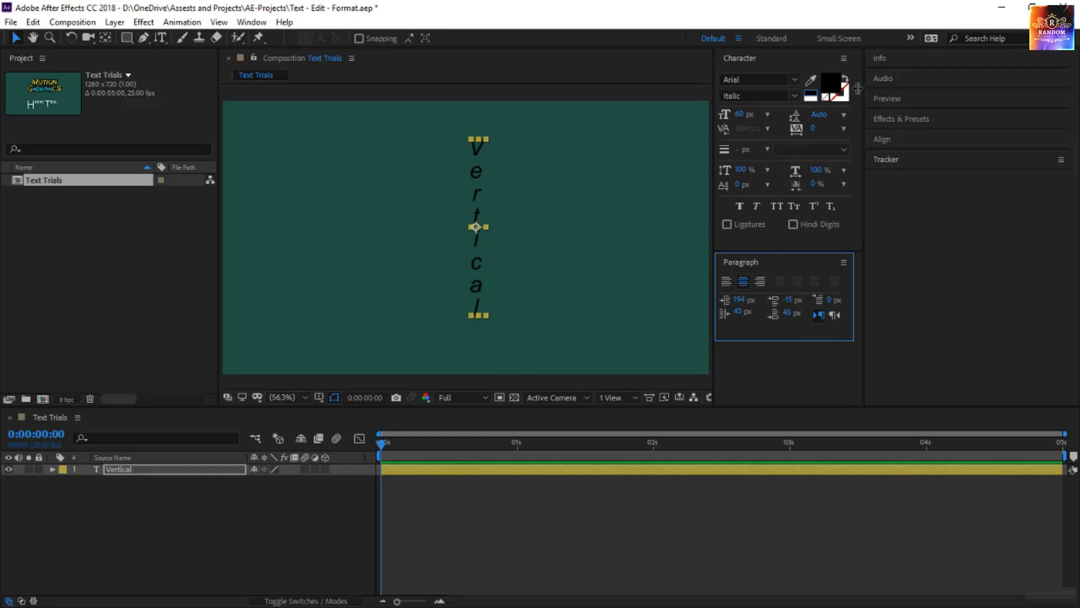
Change the fill color of the Vertical text layer to bright yellow, E4FF00.
left_click(832, 85)
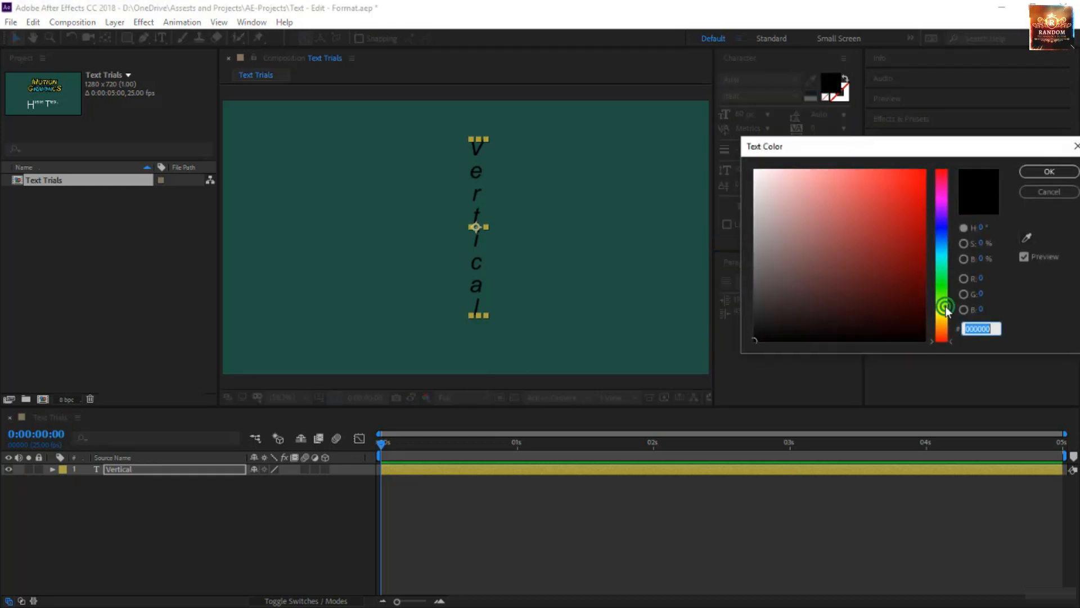
left_click(946, 308)
left_click_drag(870, 252, 1060, 125)
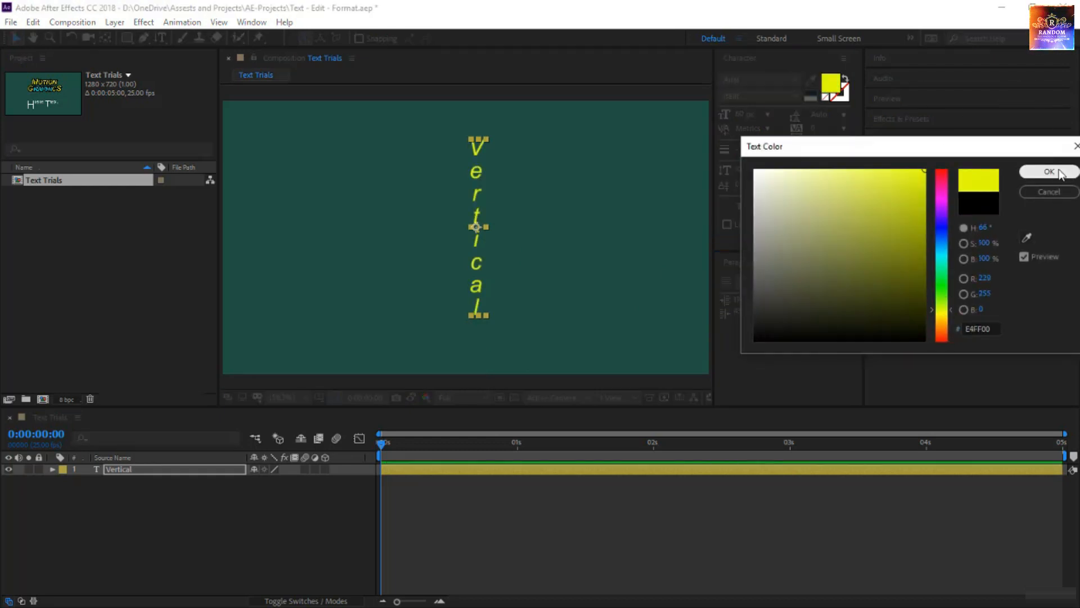
left_click(1050, 171)
left_click(602, 246)
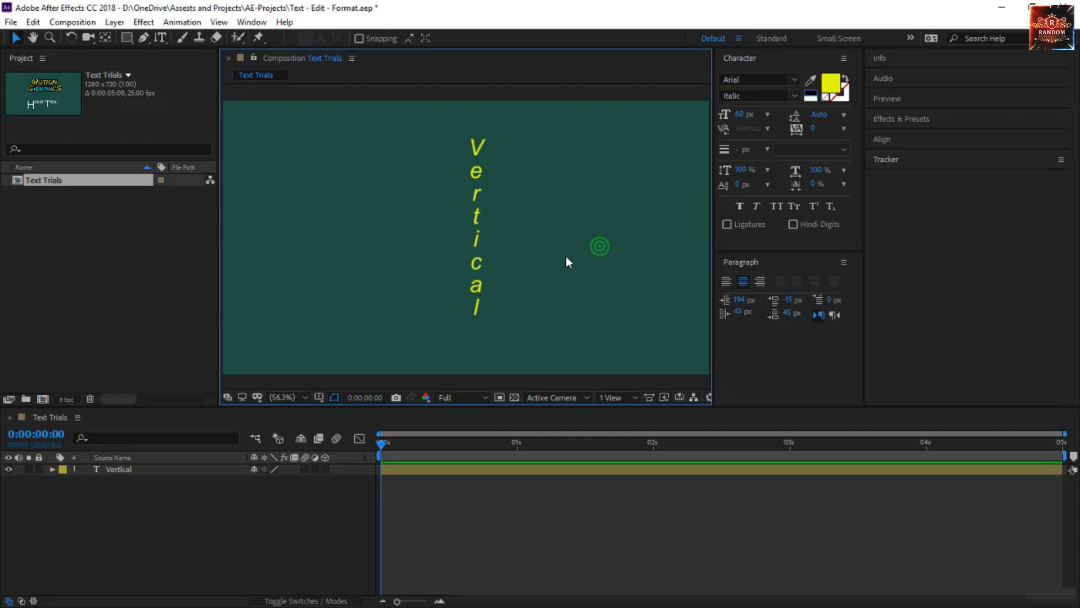
Add a second column reading "Text Here" to the Vertical text layer after the existing word.
left_click(475, 264)
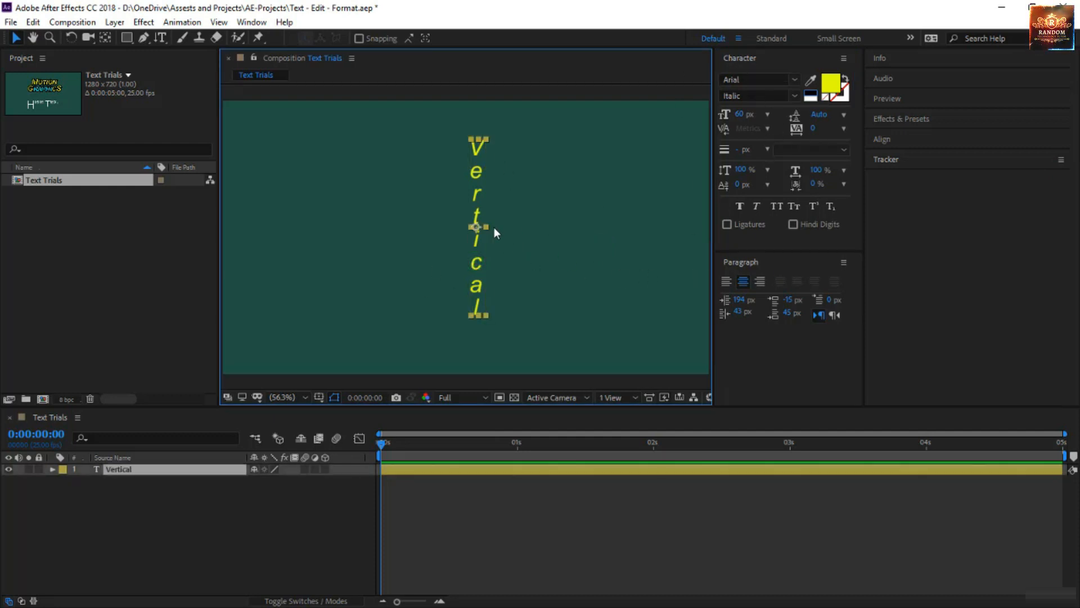
double_click(478, 239)
key("Down")
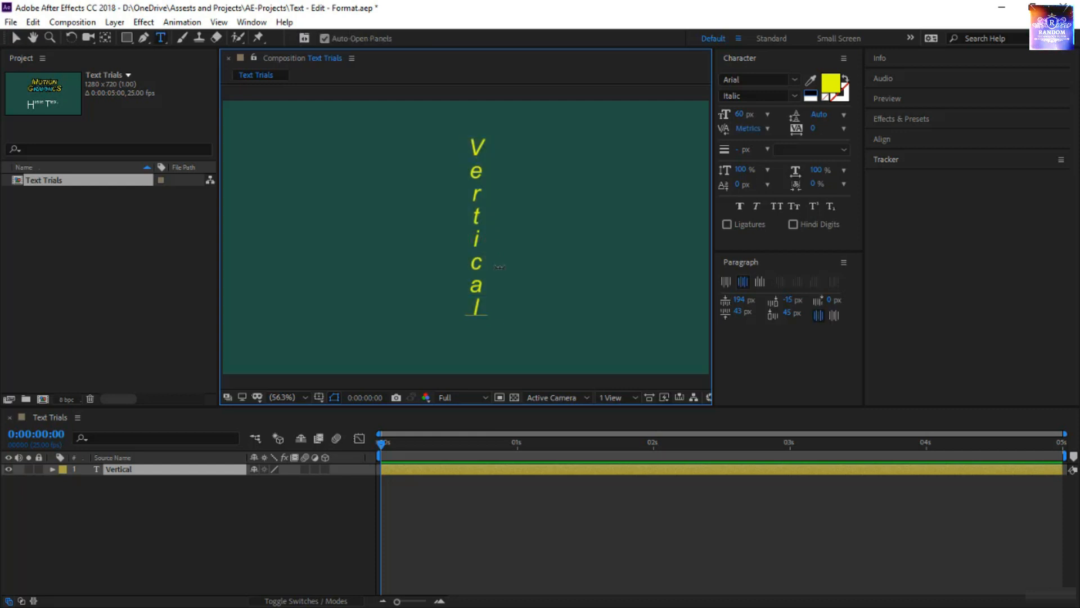
key("Return")
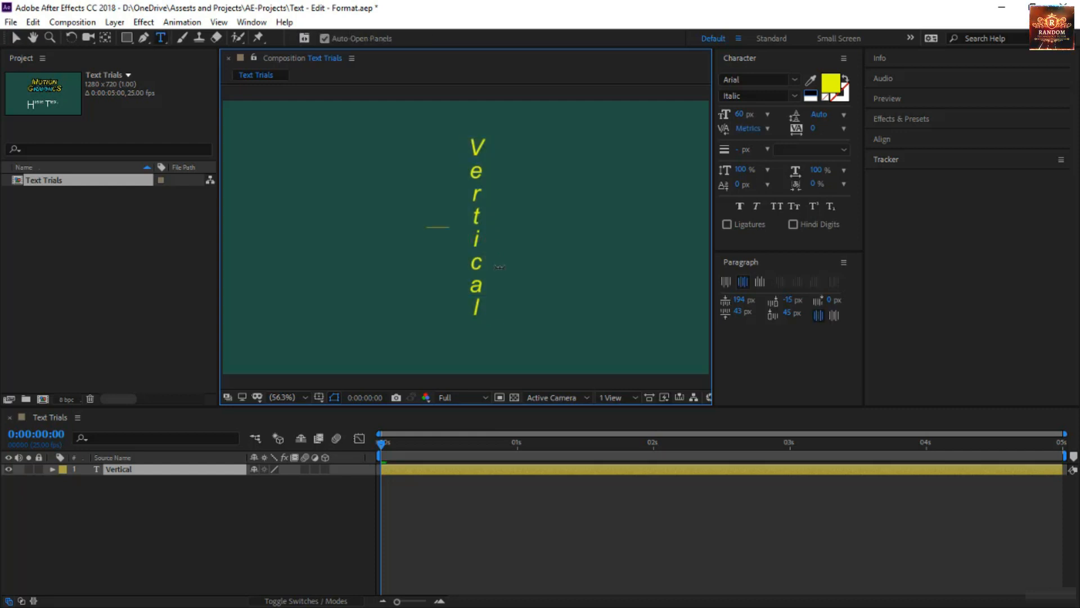
type("Text")
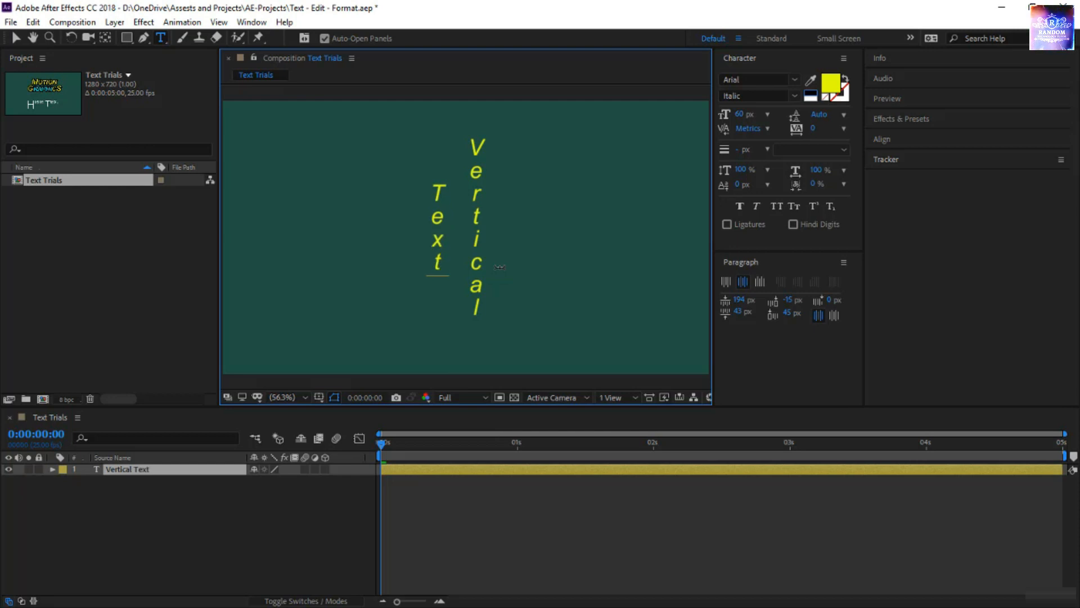
type(" Here")
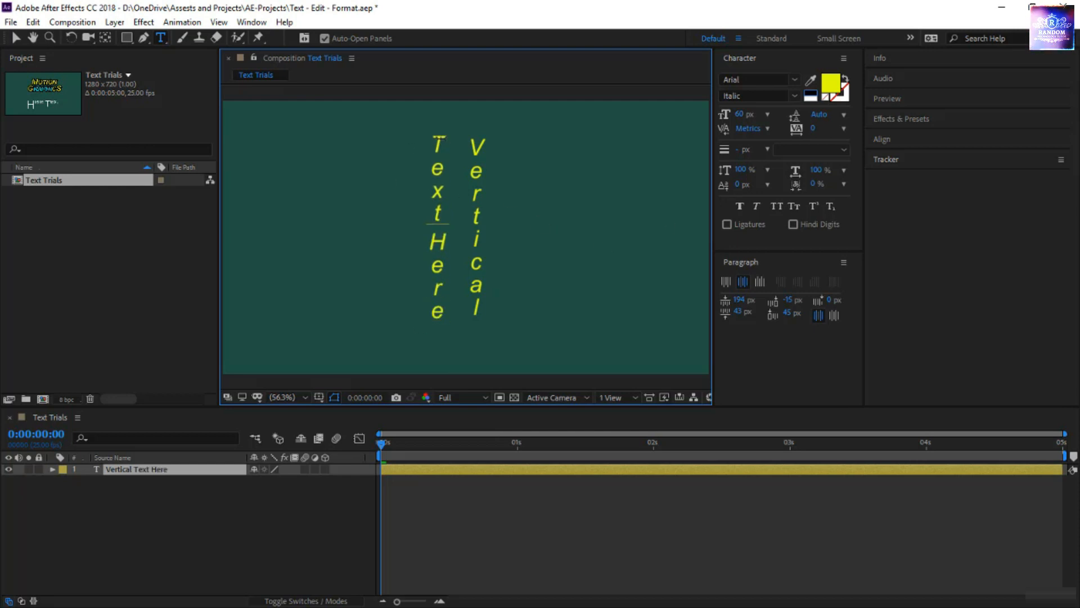
Set the baseline shift of the "Text Here" column to 201 px so it sits to the right of "Vertical".
left_click_drag(439, 137, 443, 319)
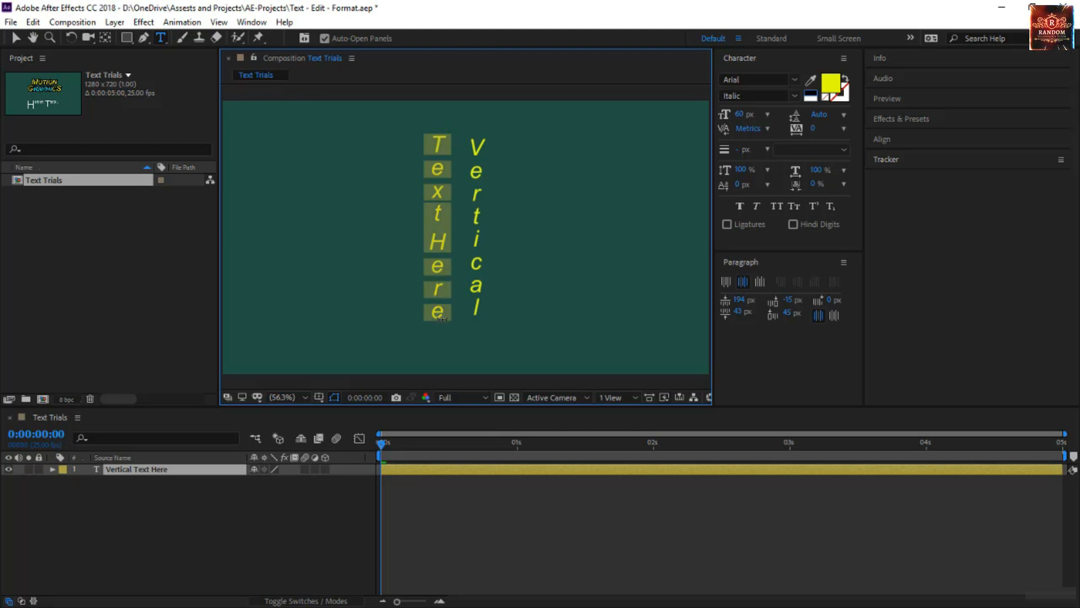
left_click_drag(742, 184, 896, 203)
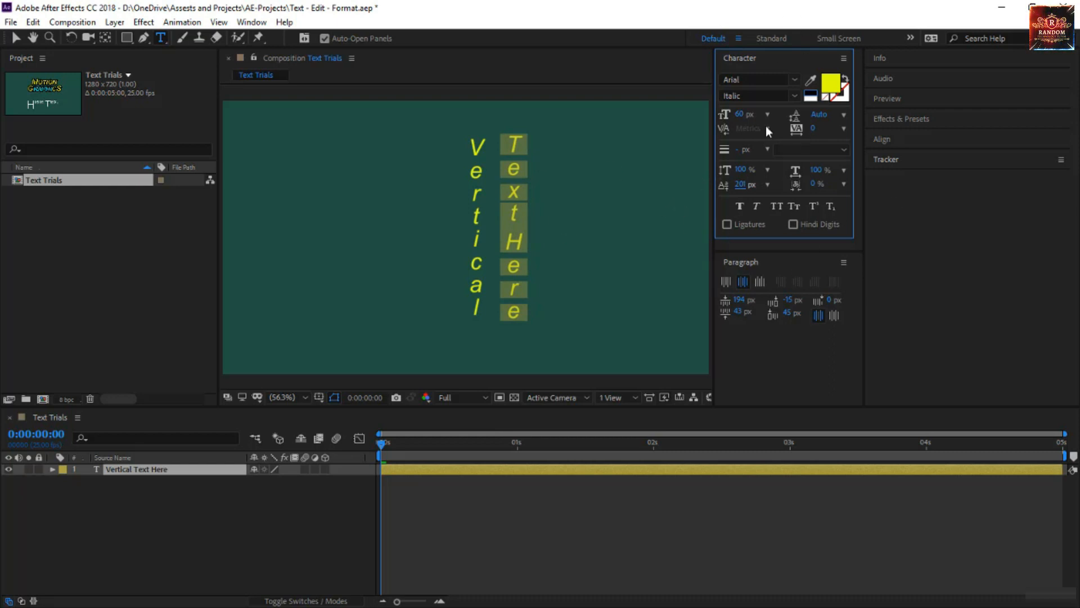
left_click(779, 285)
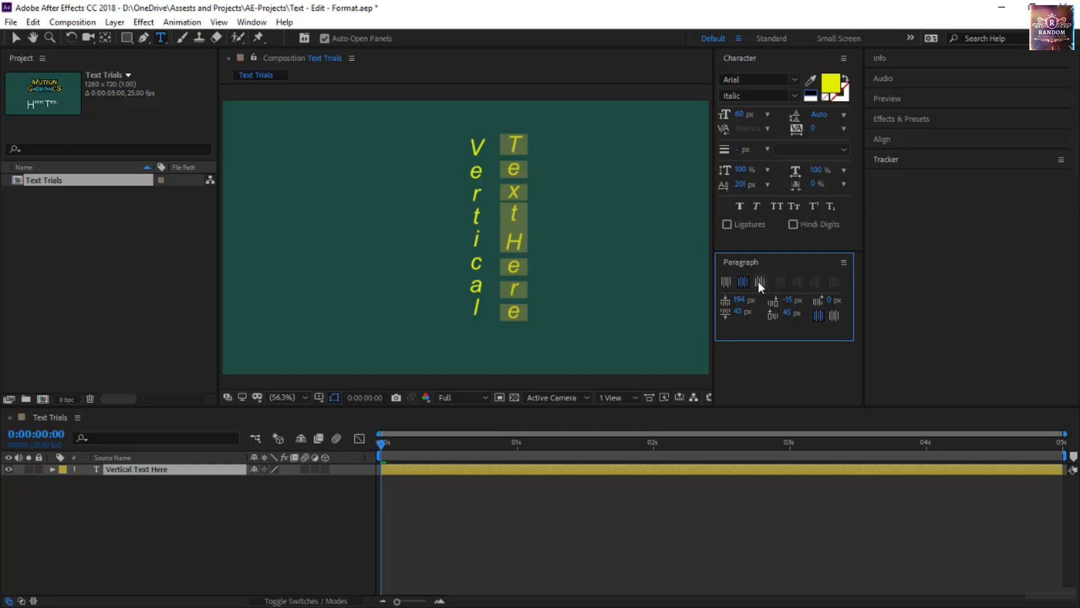
left_click(16, 37)
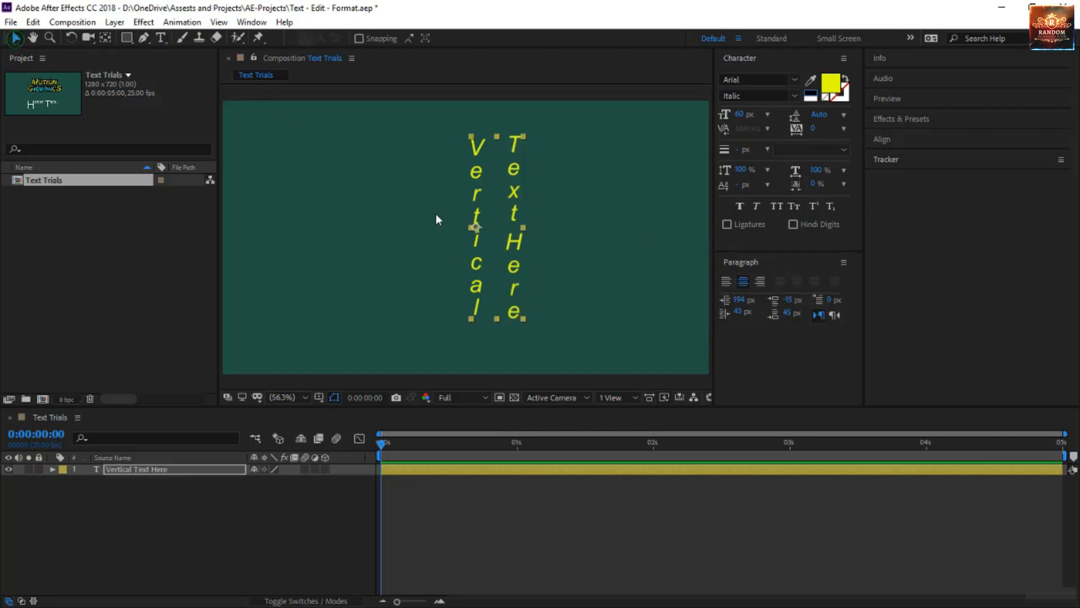
Try right and left paragraph alignment on the Vertical Text Here layer, and return it to center alignment.
left_click(759, 281)
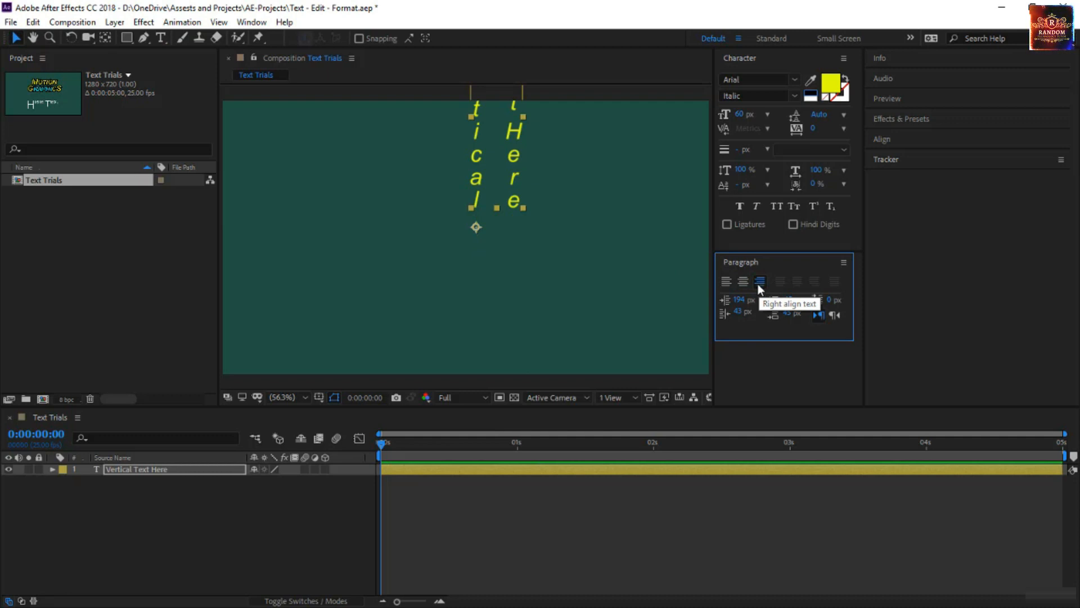
left_click(727, 281)
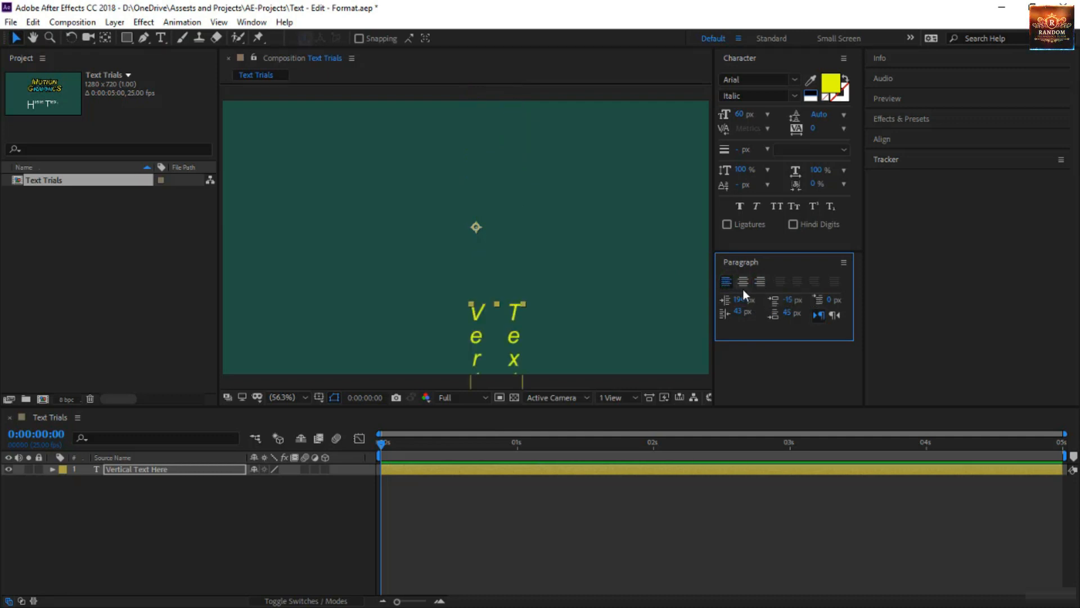
left_click(743, 282)
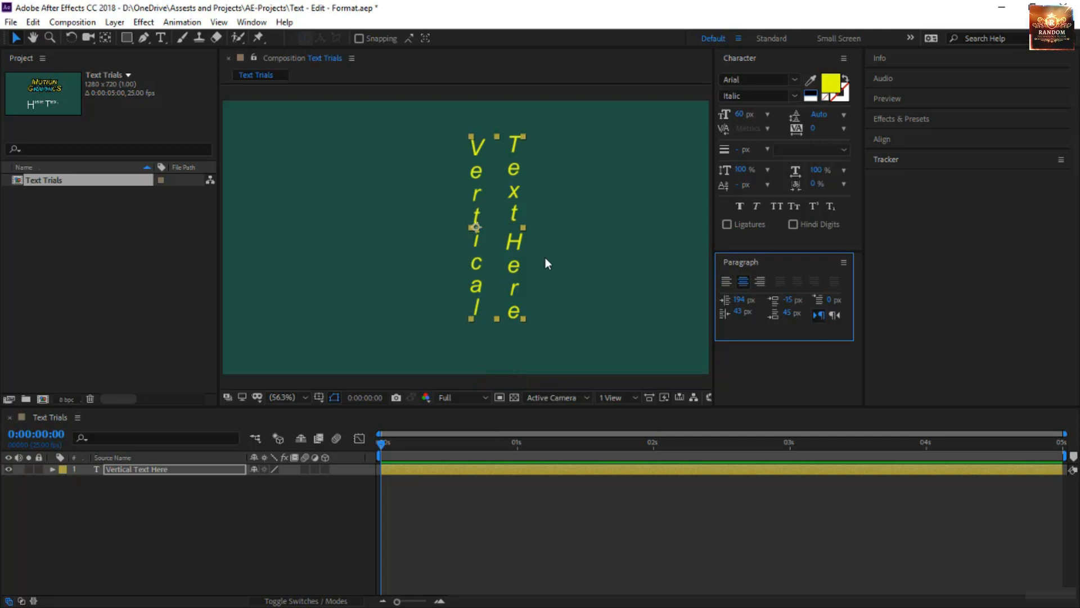
Move the Vertical Text Here layer to the left edge of the composition and deselect it.
left_click_drag(498, 281, 268, 276)
left_click(465, 175)
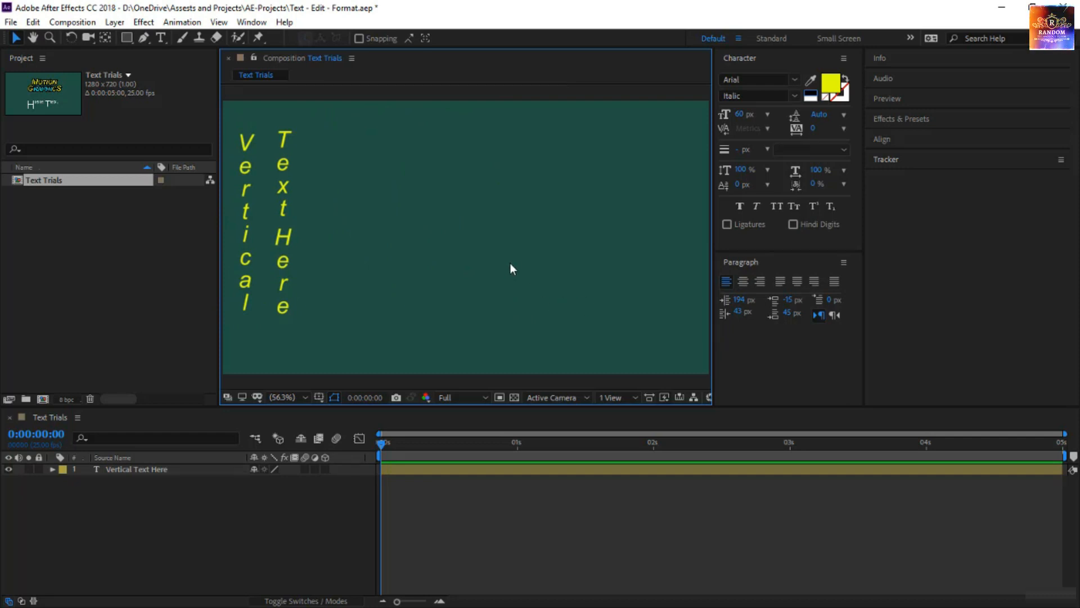
Reset the paragraph settings and draw a large horizontal paragraph text box in the empty area beside the vertical text.
left_click(163, 42)
left_click(193, 40)
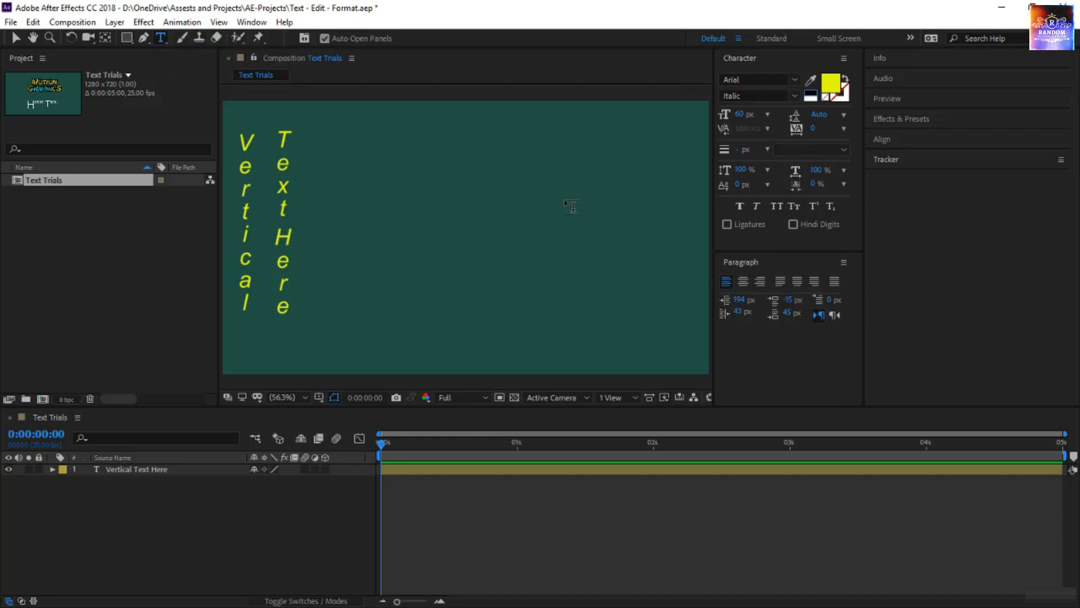
left_click(843, 266)
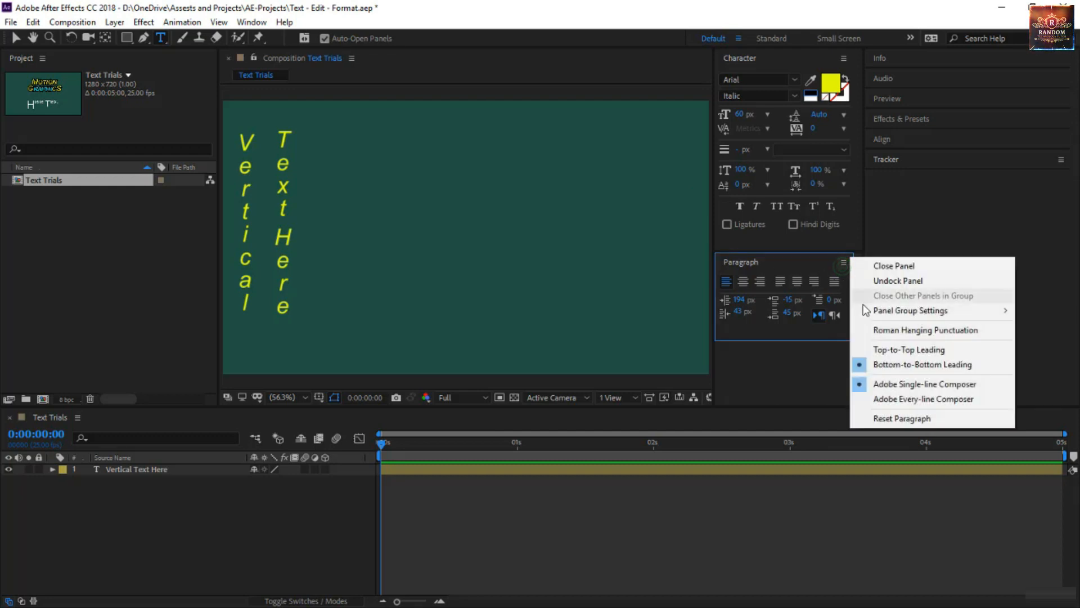
left_click(884, 419)
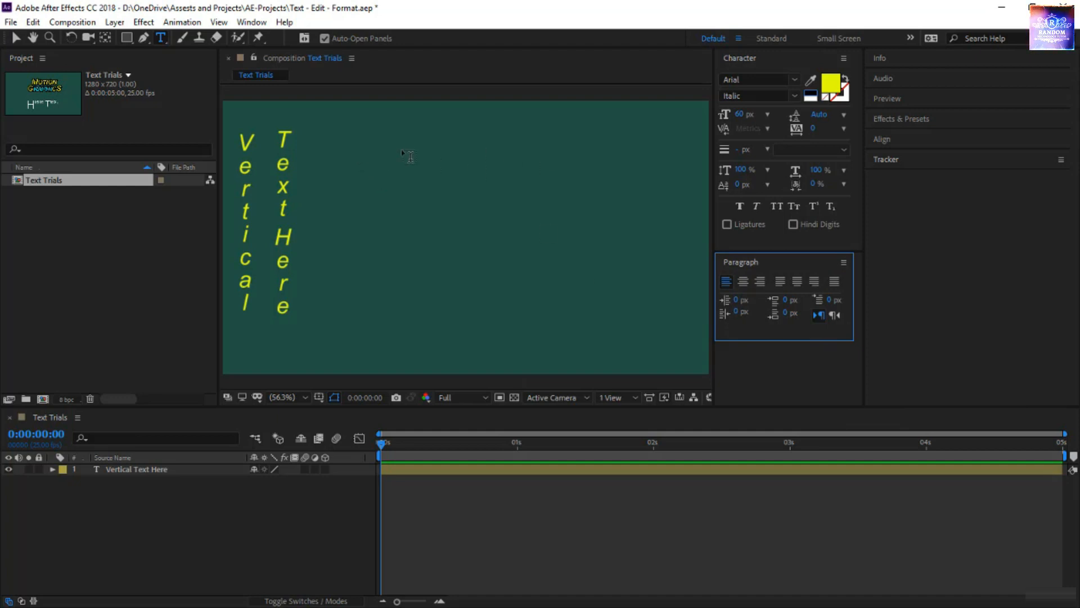
left_click_drag(367, 137, 646, 347)
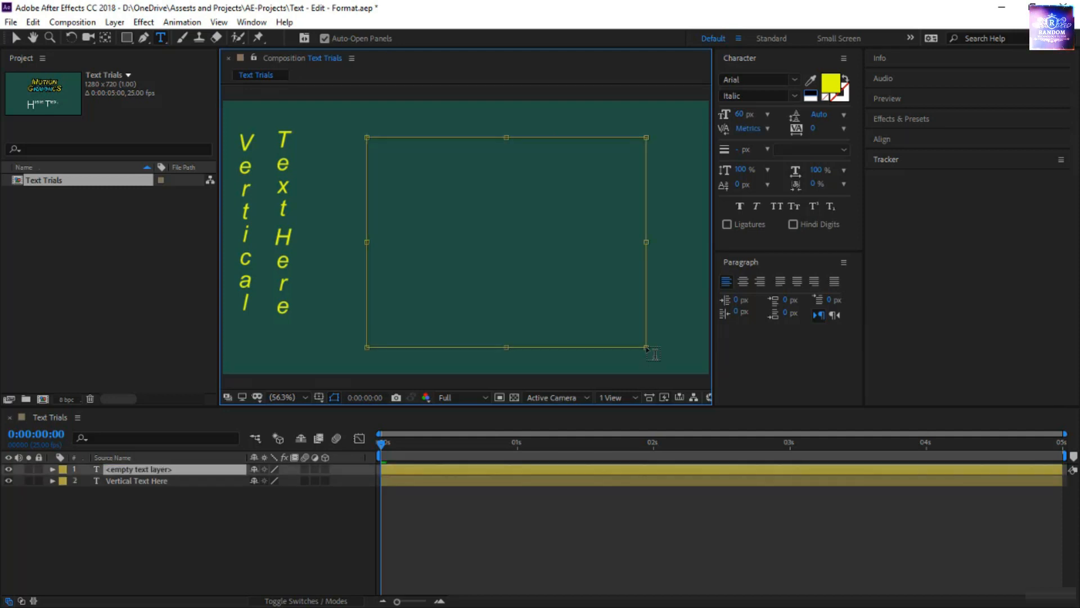
left_click(529, 168)
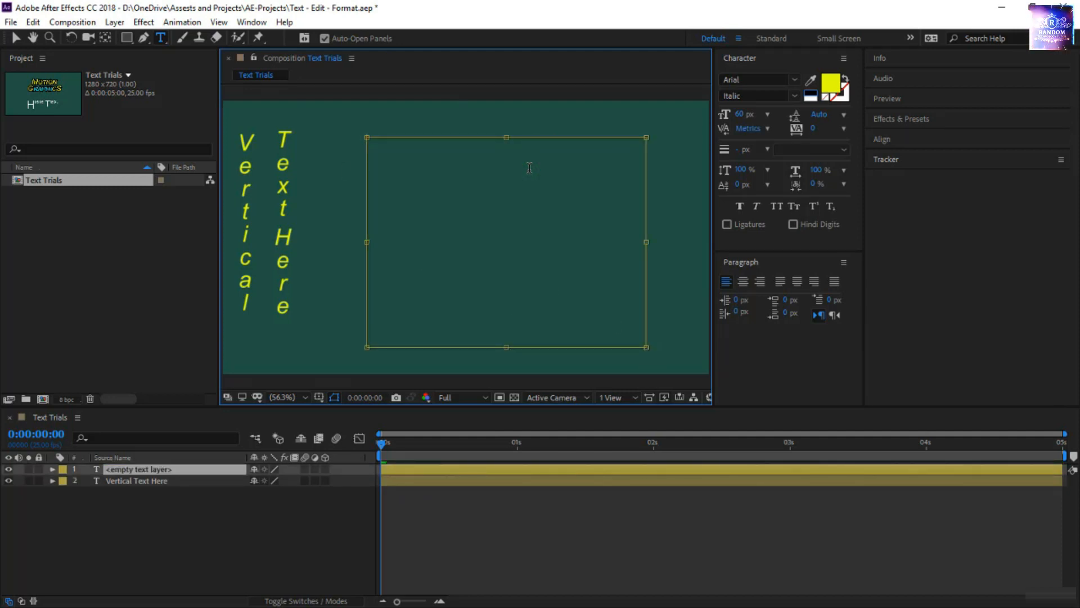
type("dsf")
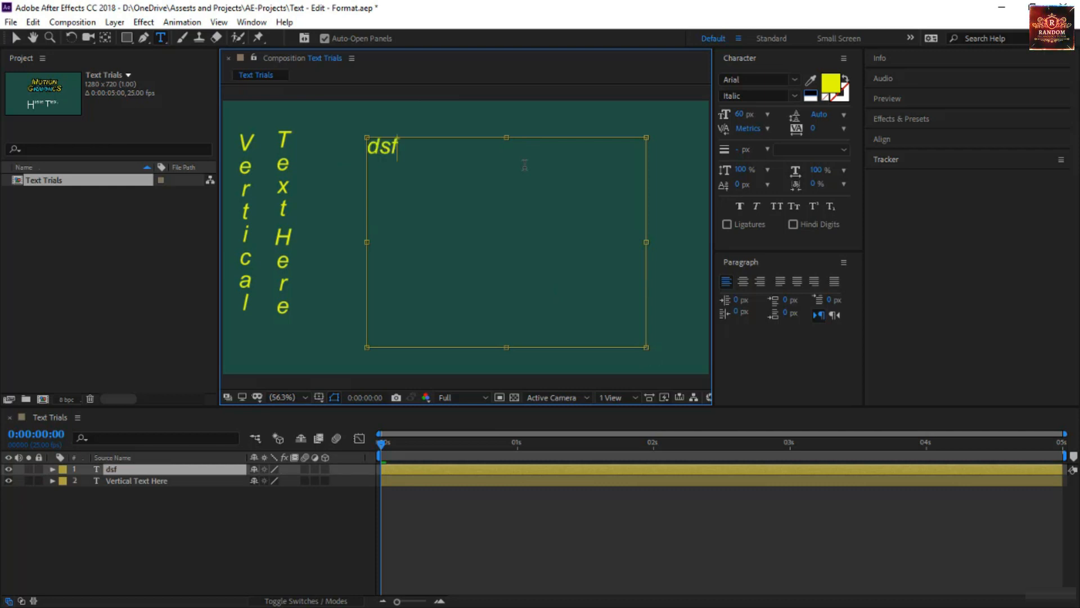
key("BackSpace")
key("BackSpace")
key("BackSpace")
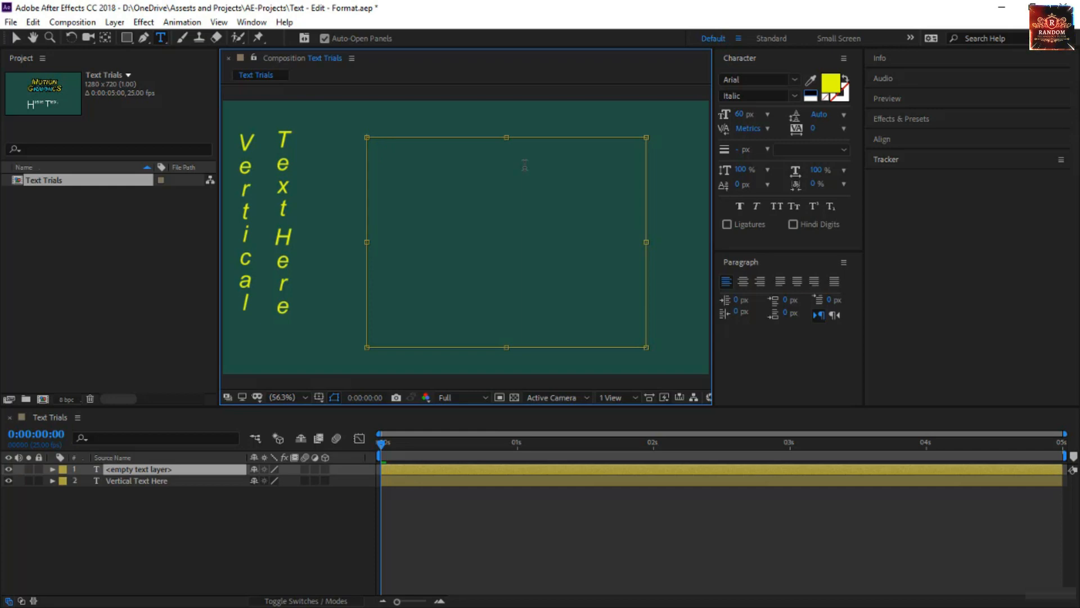
Paste the copied passage about the Paragraph panel into the text box and set its font size to 42 px.
type("You use the Paragraph panel to change the formatting of columns and paragraphs. To display the panel, choose Window > Paragraph, or click the Paragraph panel tab if the panel is visible but not active.")
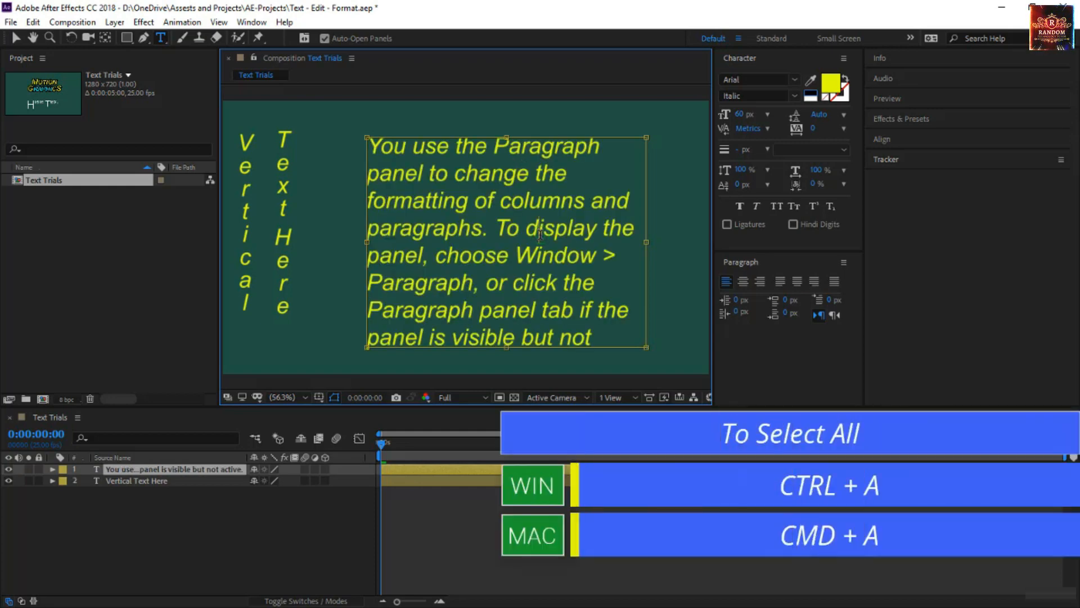
key("ctrl+a")
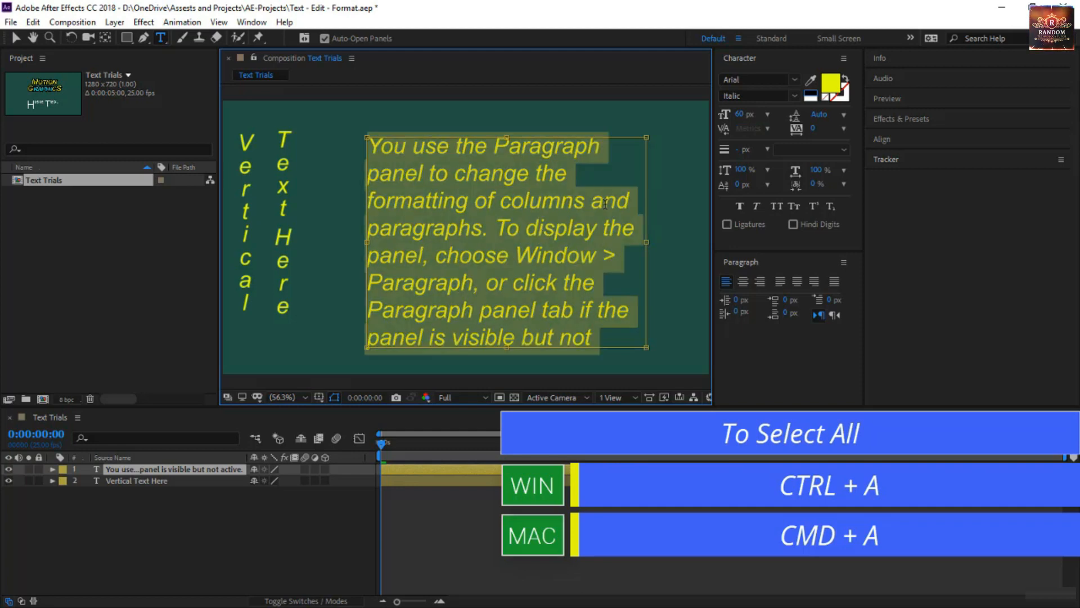
left_click(741, 119)
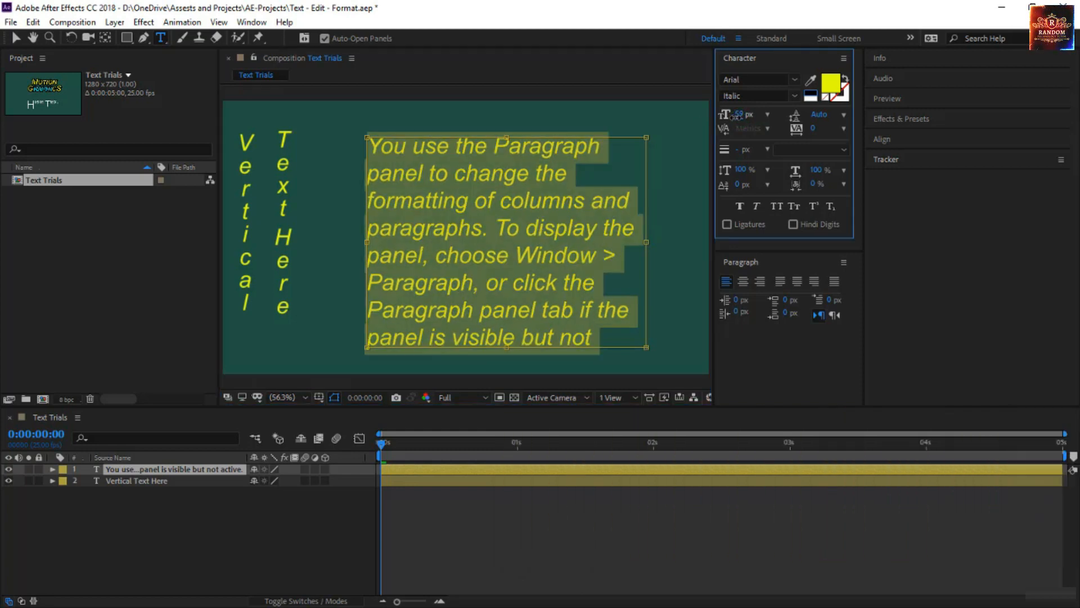
left_click_drag(742, 120, 731, 121)
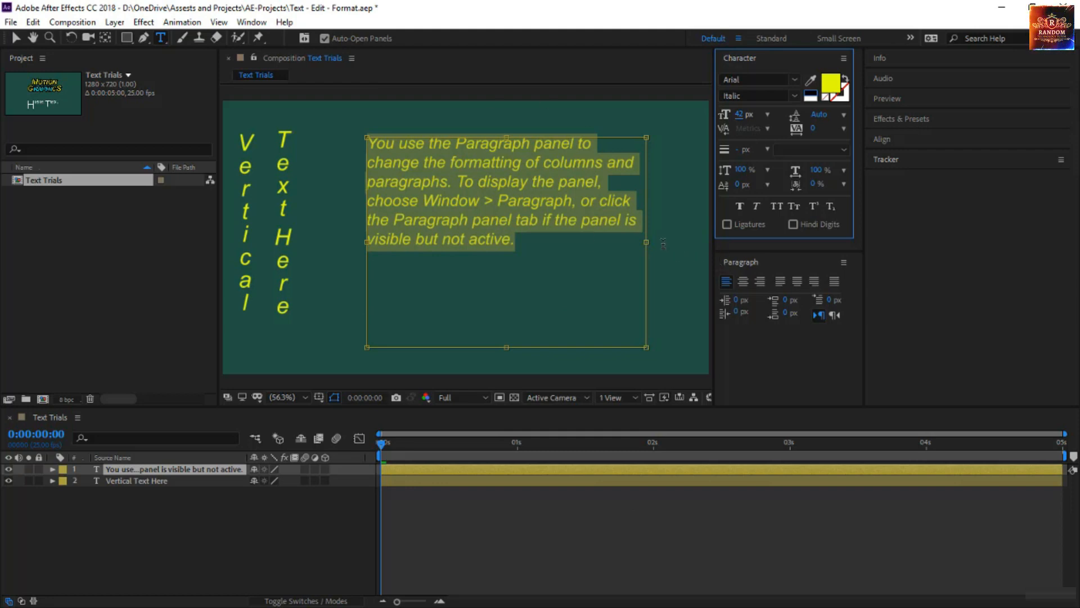
Widen the paragraph text box slightly and shorten its height to fit closer around the text.
mouse_move(647, 242)
left_mouse_down()
mouse_move(434, 247)
mouse_move(668, 248)
left_mouse_up()
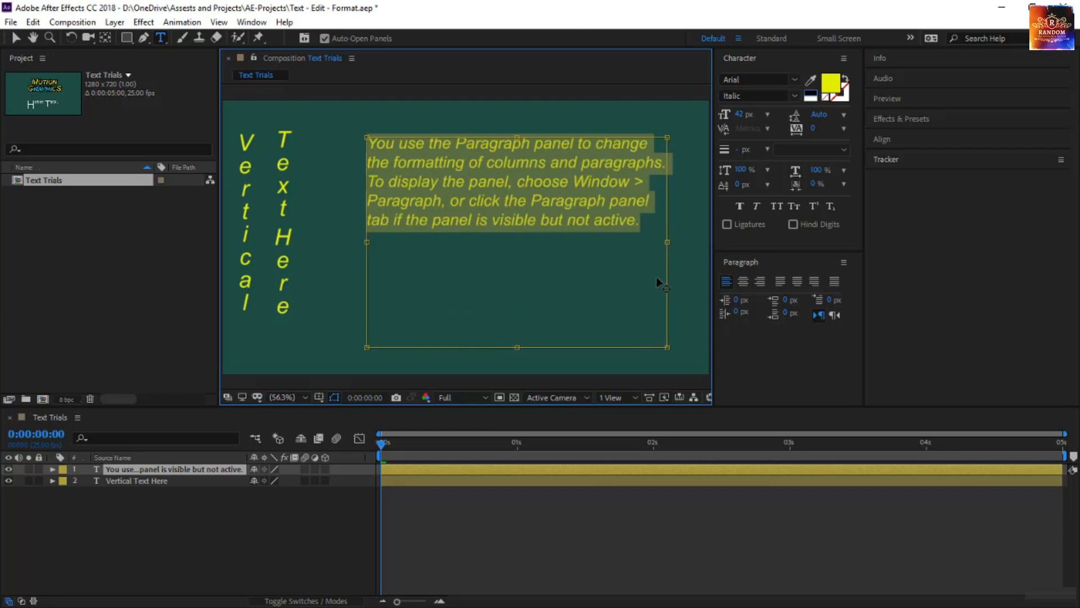
left_click_drag(517, 347, 517, 260)
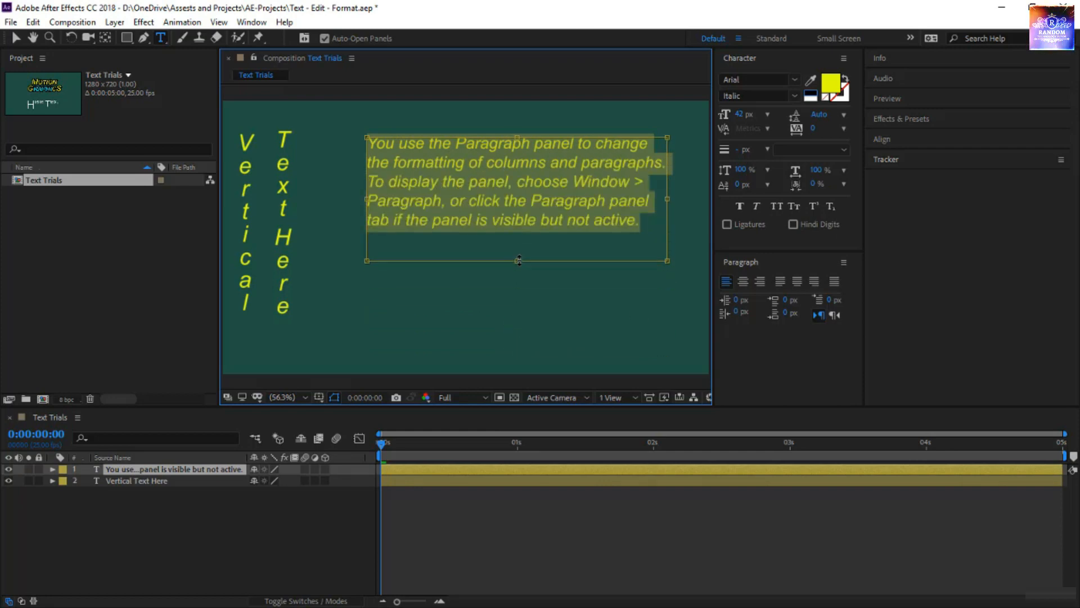
Split the passage with a blank line before "To display the panel" and place the text cursor in the first paragraph.
left_click(540, 148)
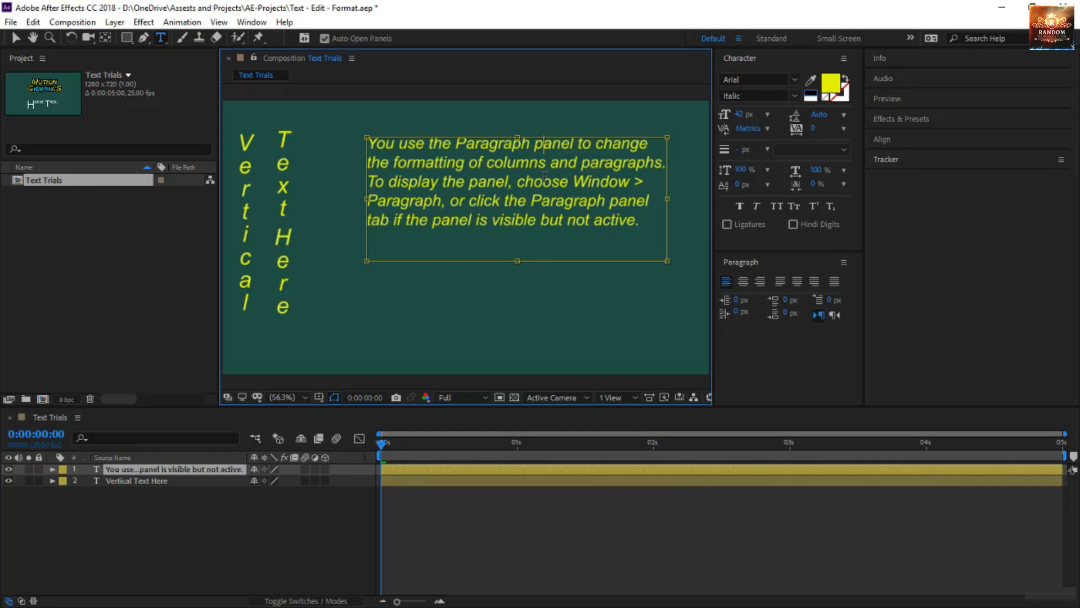
left_click(379, 191)
key("Return")
left_click(409, 144)
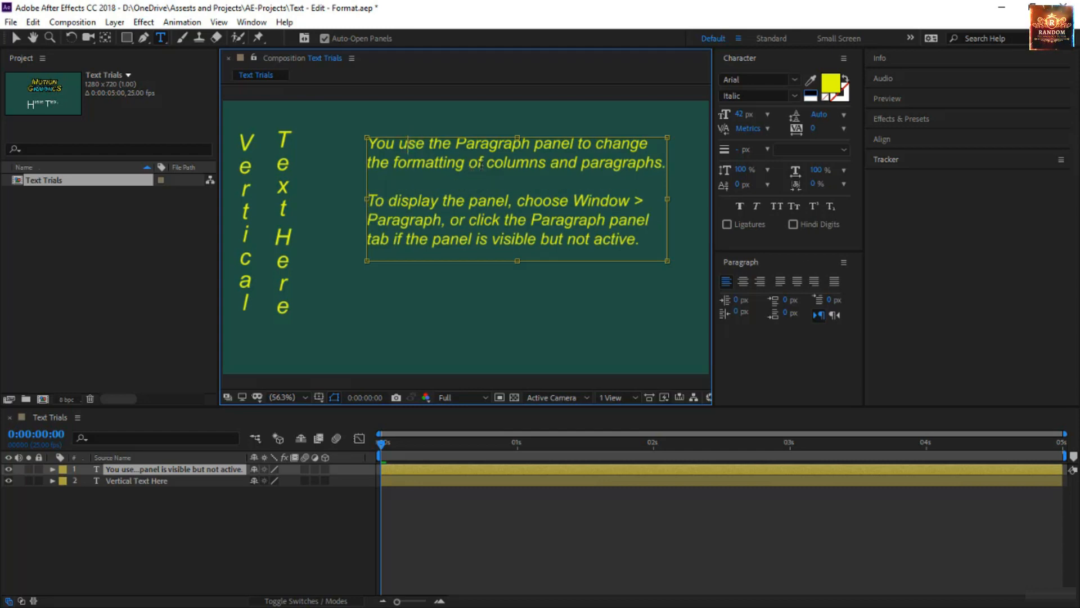
Try center alignment on the first paragraph and return it to left alignment.
left_click(742, 281)
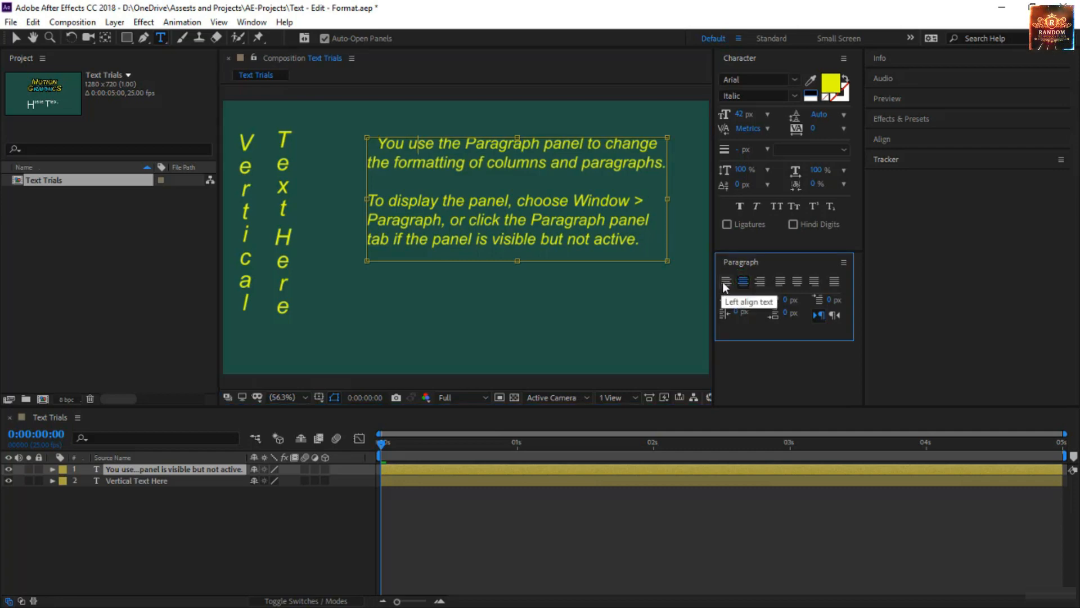
left_click(726, 281)
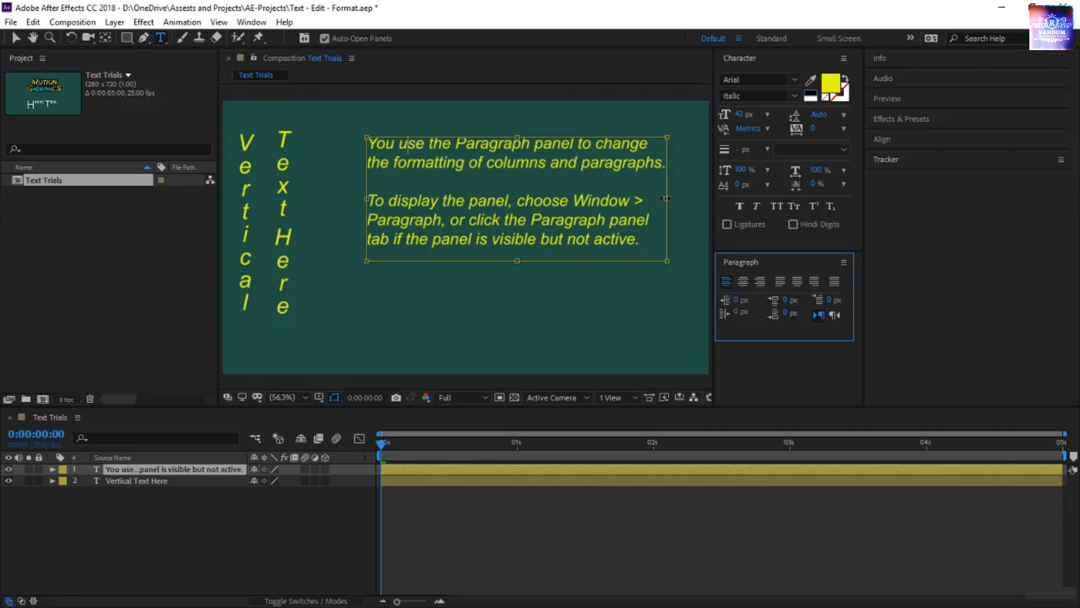
Widen the text box further toward the composition's right edge and right-align the first paragraph.
left_click_drag(668, 198, 692, 199)
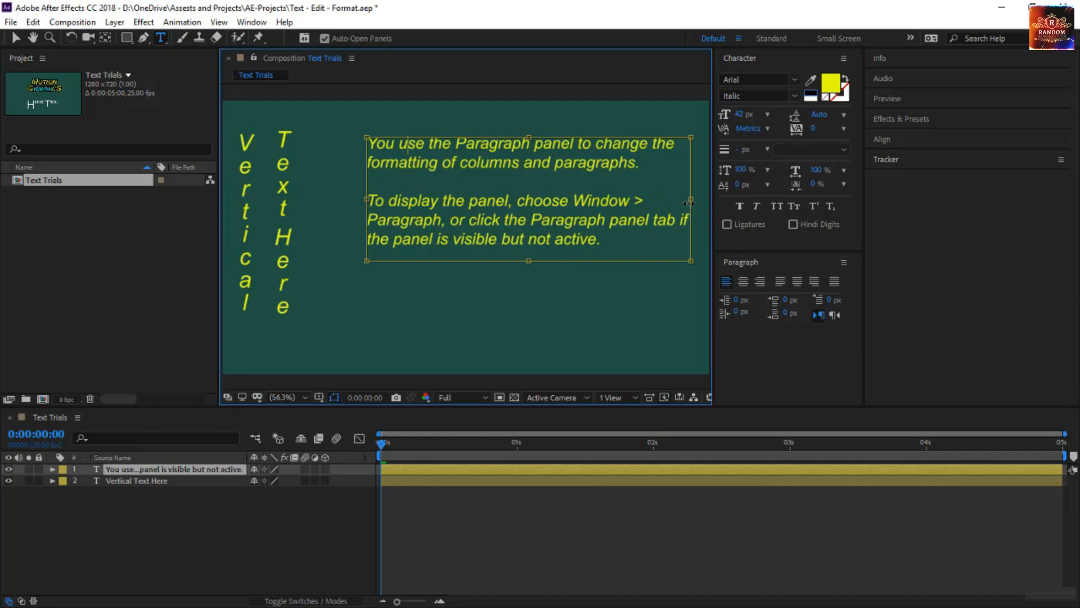
left_click(761, 281)
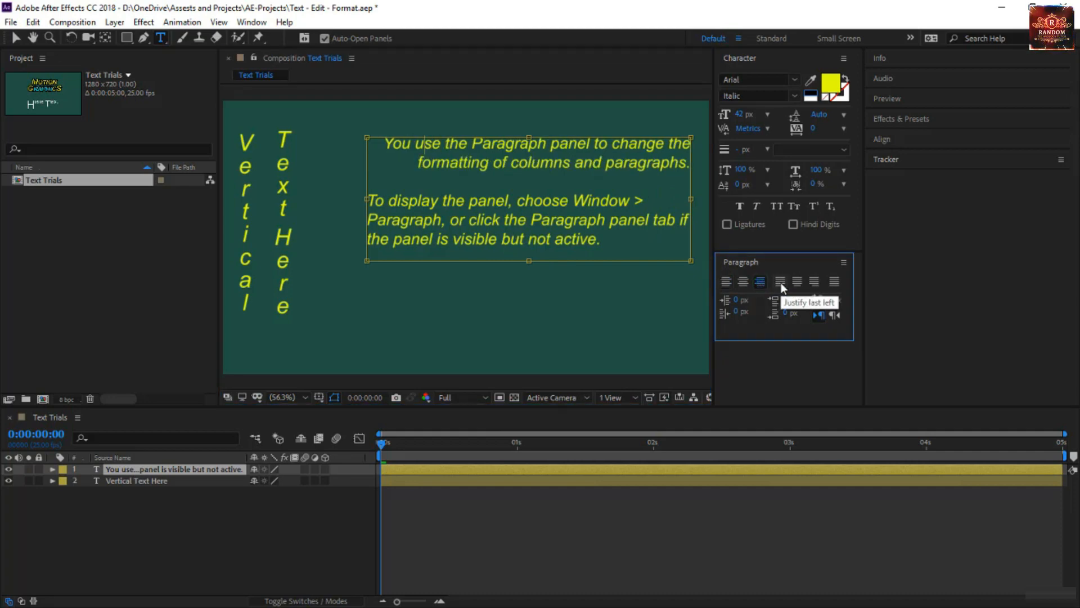
Try the last-left, last-centered, last-right and full justification options on the first paragraph, and settle on center alignment.
left_click(780, 283)
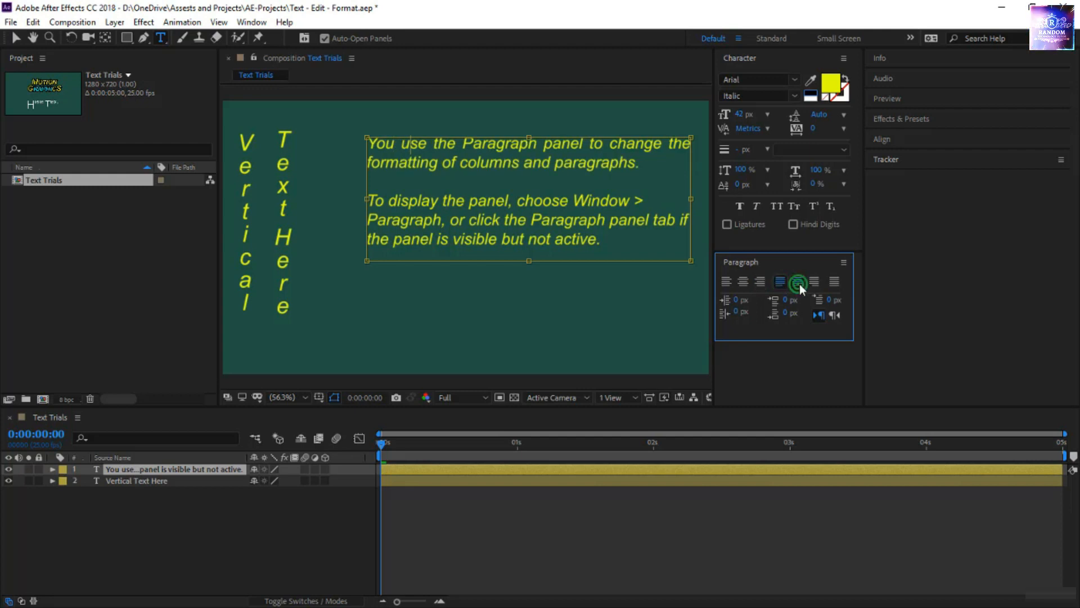
left_click(797, 282)
left_click(814, 282)
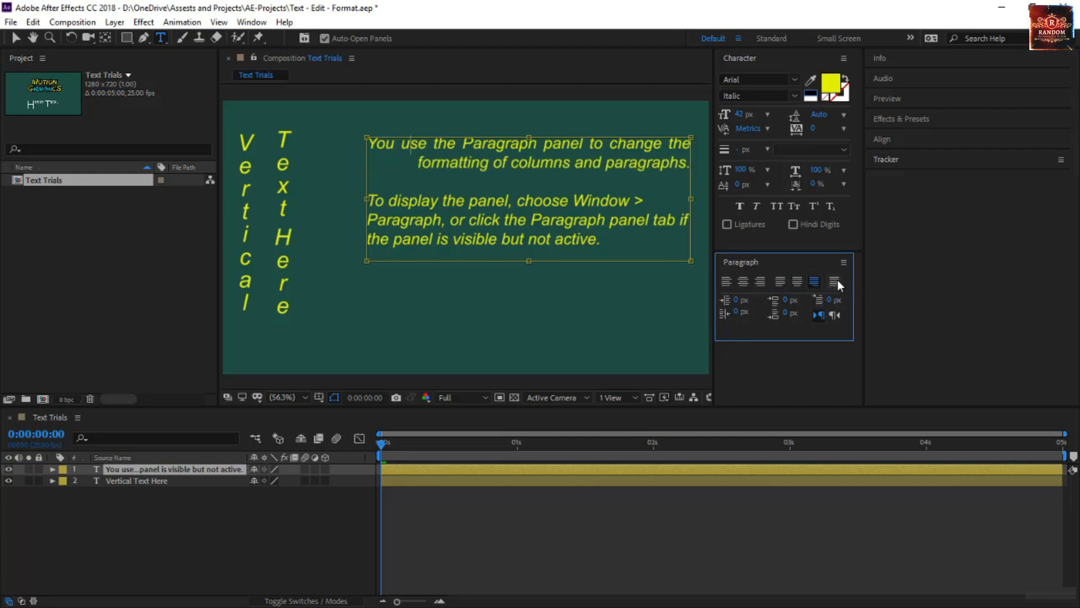
left_click(835, 281)
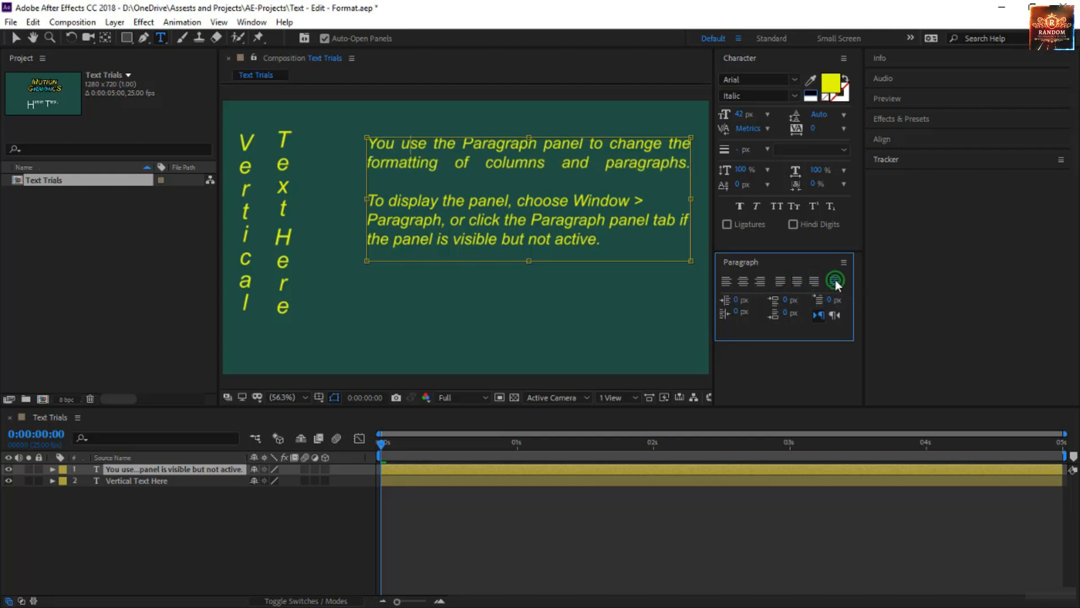
left_click(742, 281)
Recolor the second paragraph, starting "To display the panel", with a black fill.
left_click(564, 238)
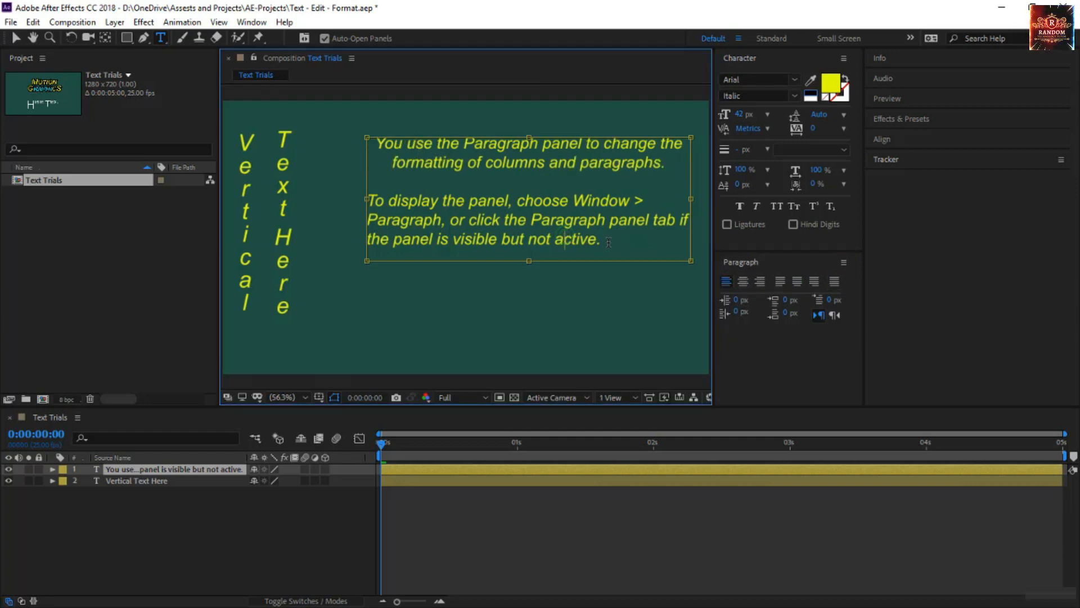
left_click_drag(608, 243, 369, 179)
left_click(830, 83)
left_click_drag(824, 228, 751, 405)
left_click(1051, 173)
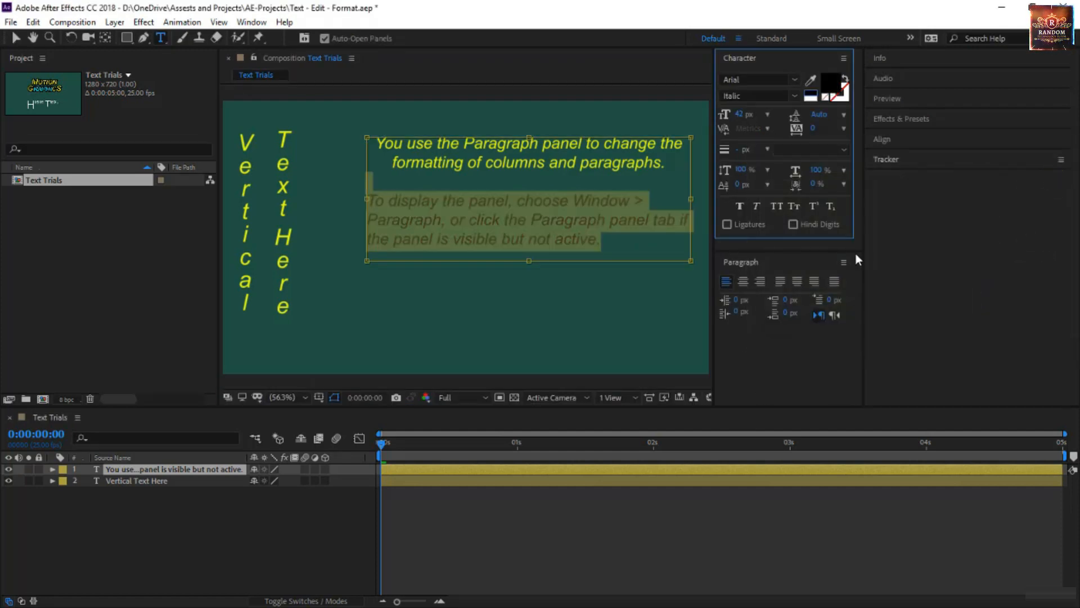
Indent the black paragraph by 74 px on the left and 100 px on the right, and extend the text box downward.
left_click(443, 201)
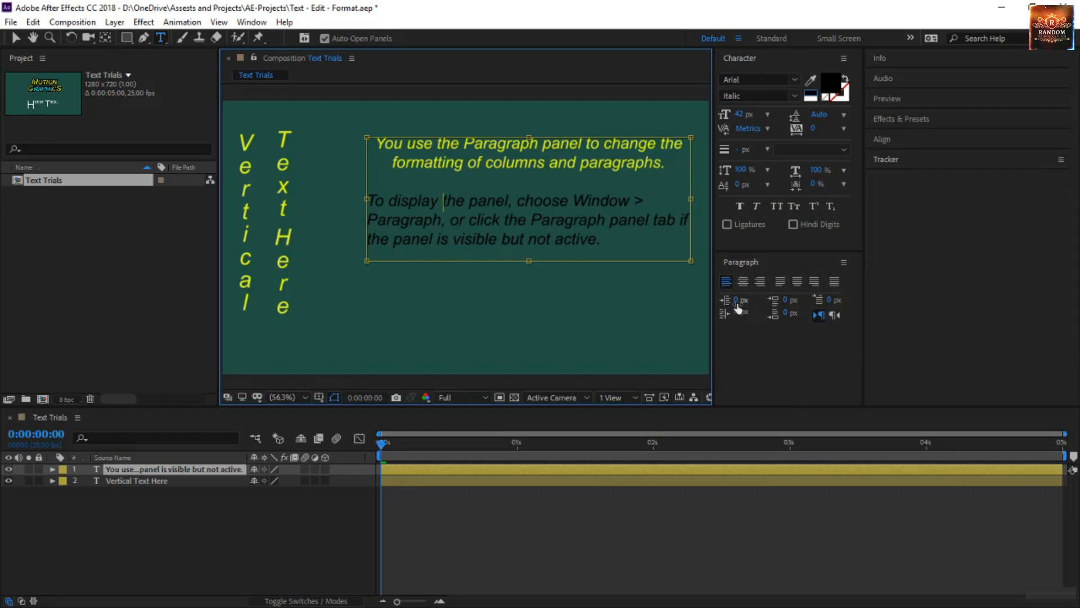
left_click_drag(738, 307, 773, 320)
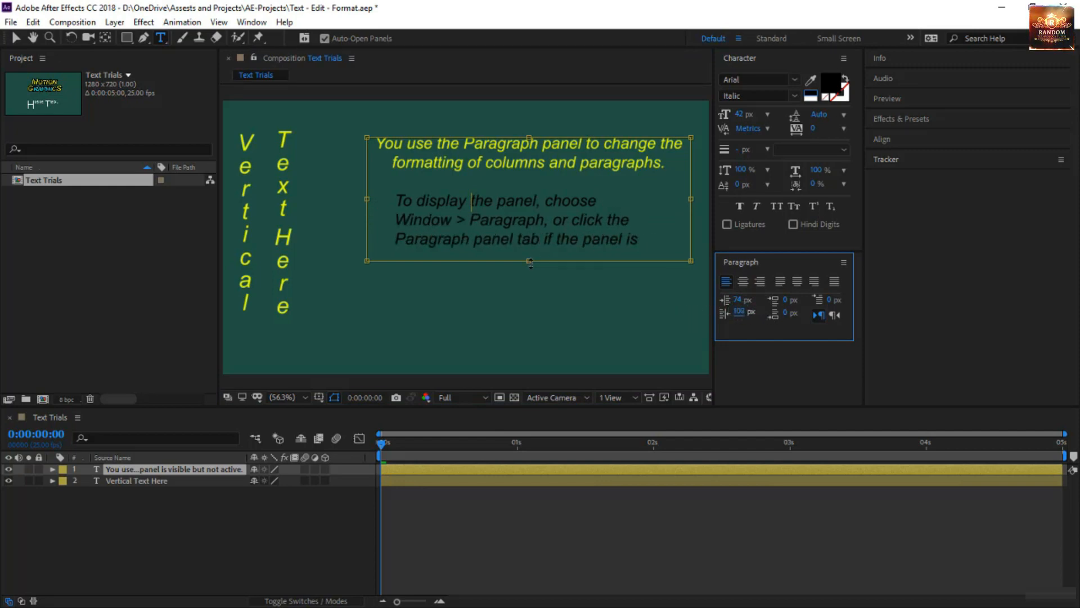
left_click_drag(529, 261, 530, 307)
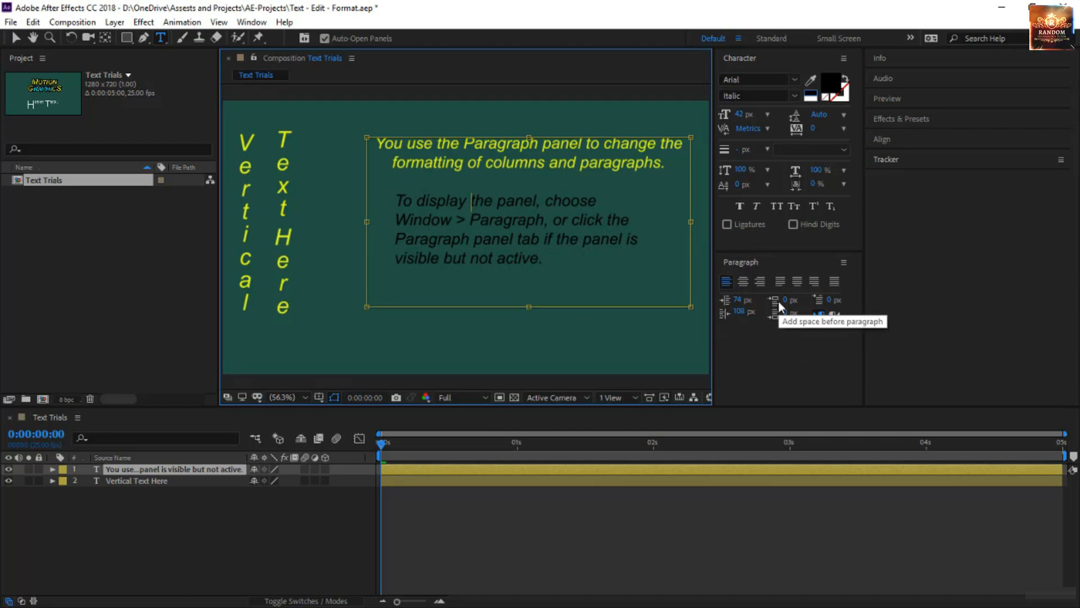
Try 70 px of space before the black paragraph and return it to 0 px.
left_click_drag(779, 302, 525, 175)
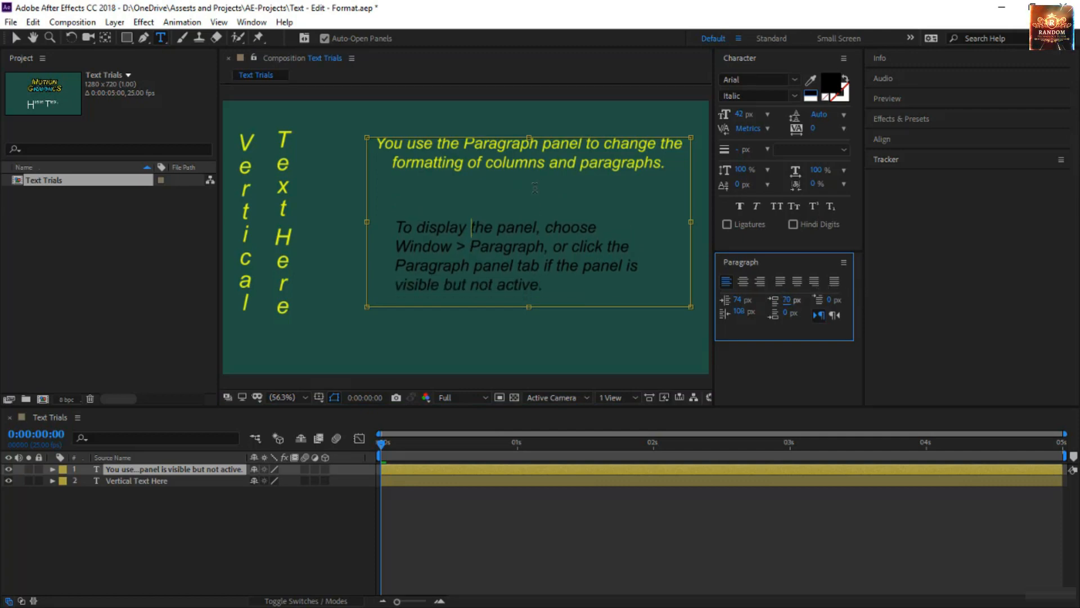
left_click(788, 301)
type("0")
key("Return")
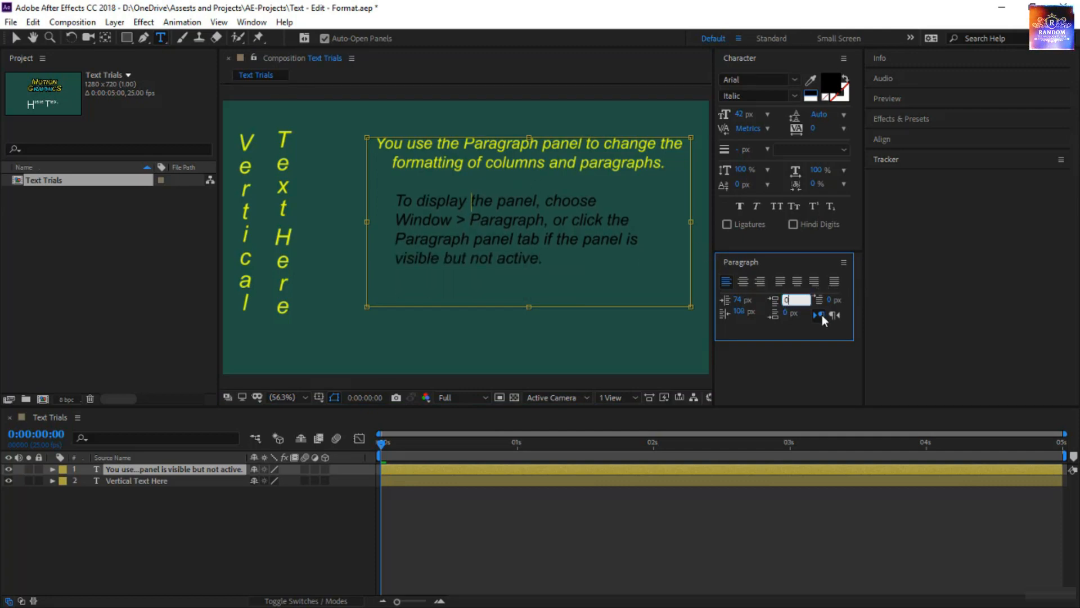
left_click(569, 220)
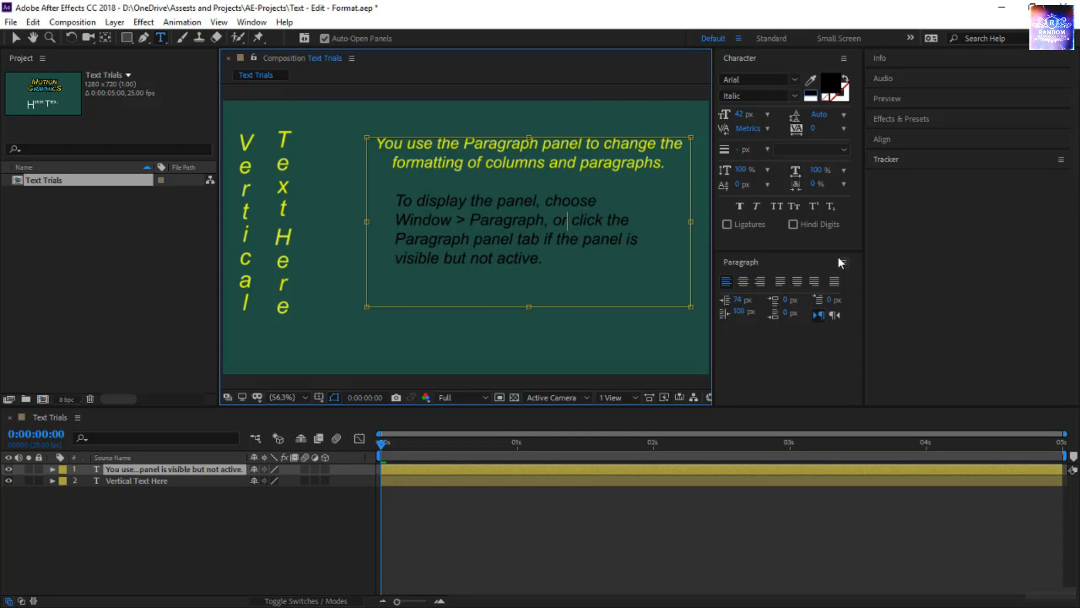
left_click(837, 314)
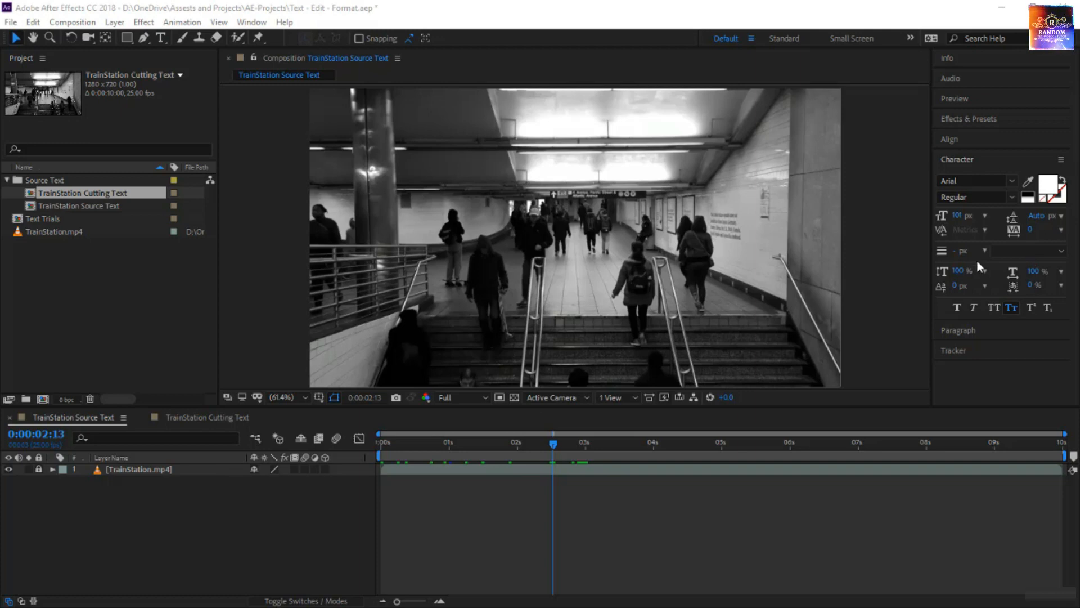
Create a 100 px text layer reading "Casts" over the train station footage and move it to the upper middle of the frame.
left_click(960, 215)
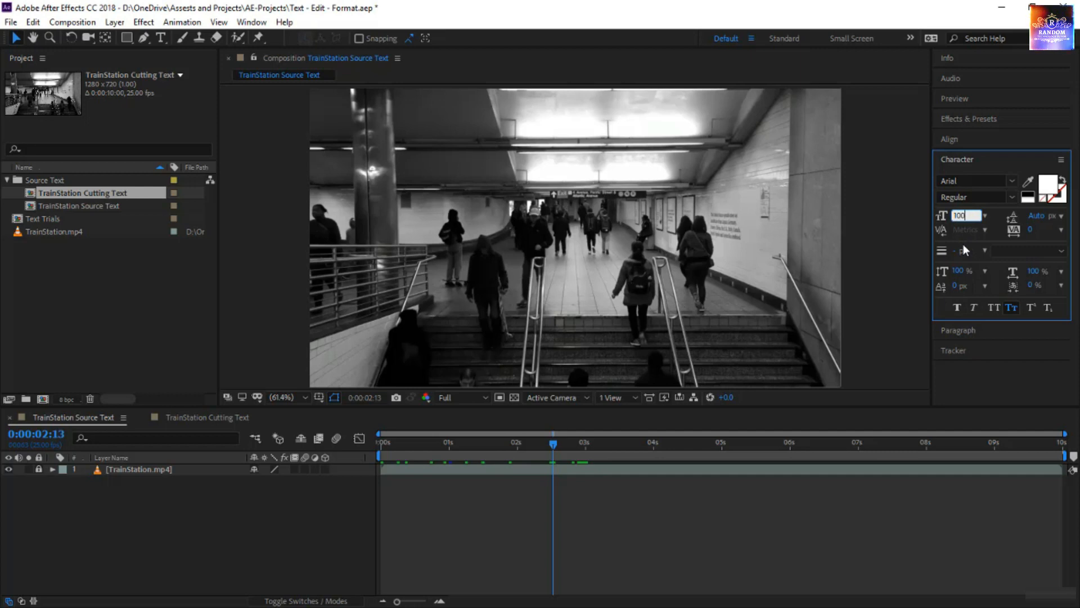
left_click(161, 37)
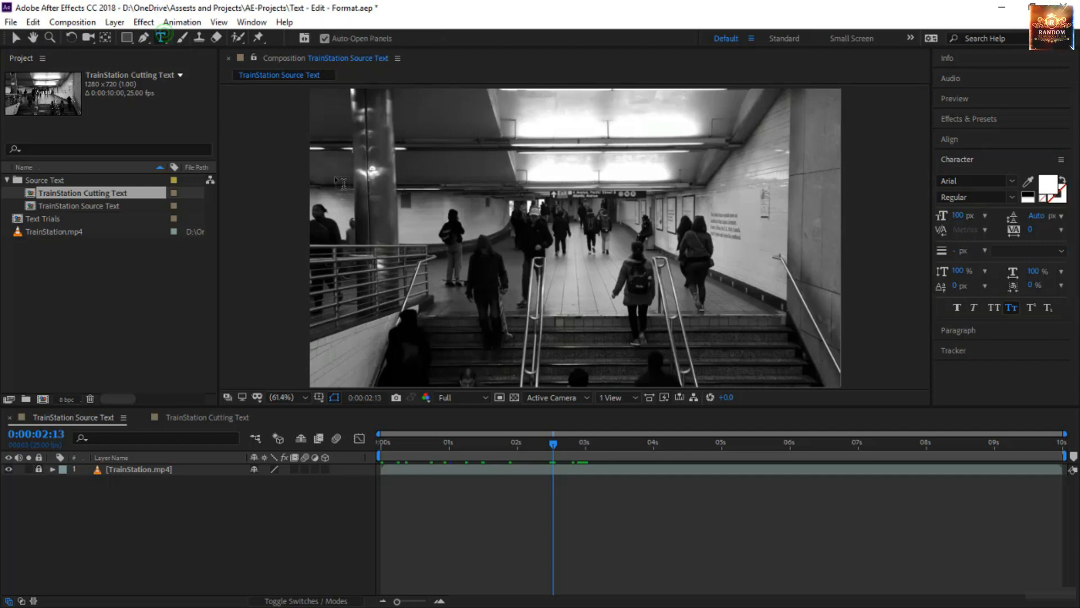
left_click(522, 130)
type("Ca")
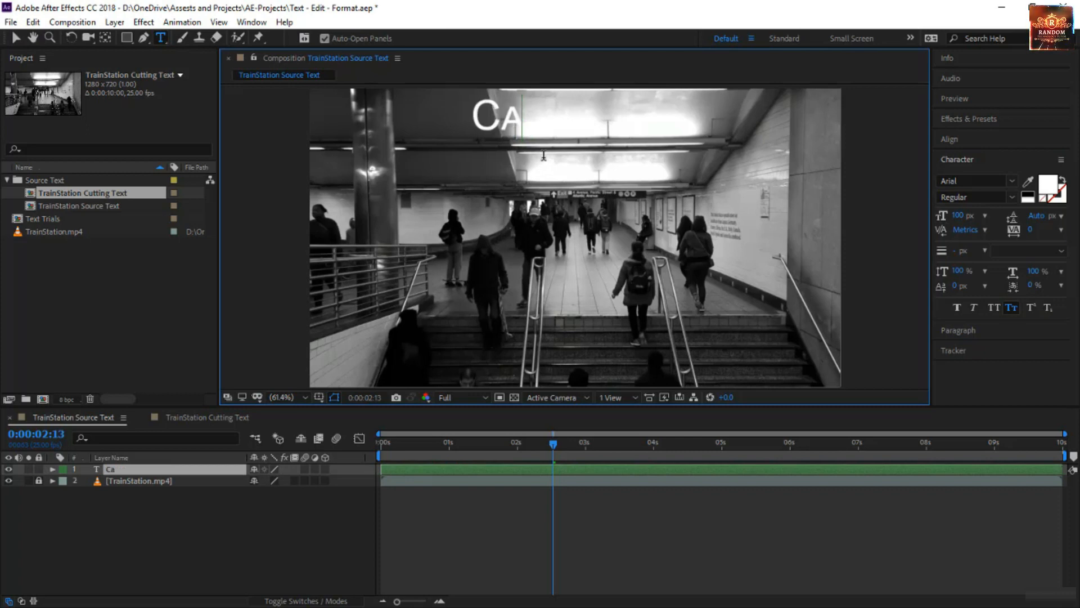
type("sts")
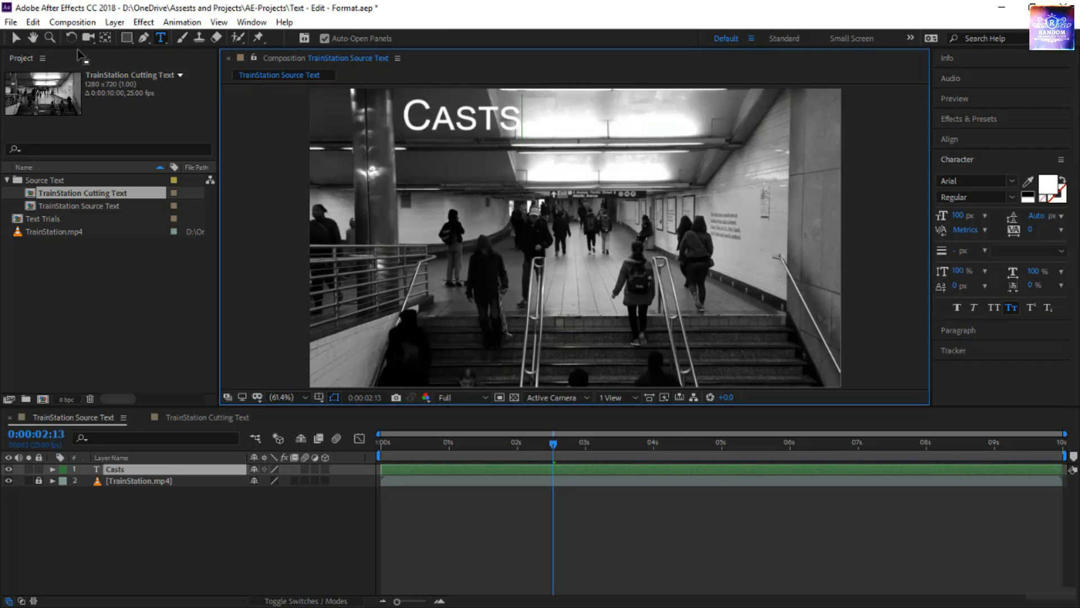
left_click(16, 38)
left_click_drag(470, 124, 559, 155)
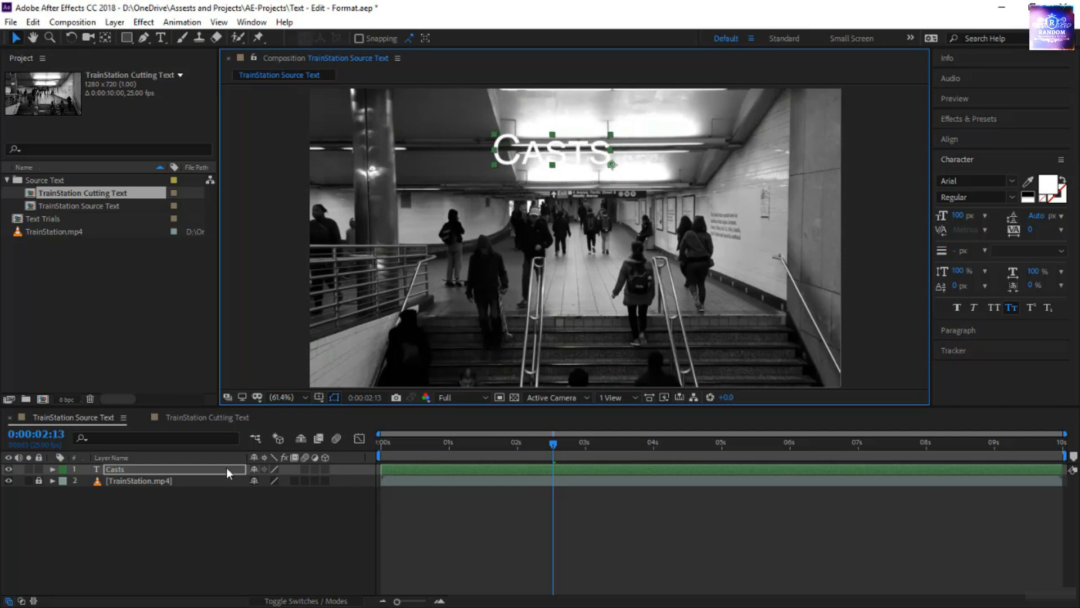
Add a Drop Shadow layer style to the "Casts" text layer.
right_click(227, 469)
mouse_move(292, 276)
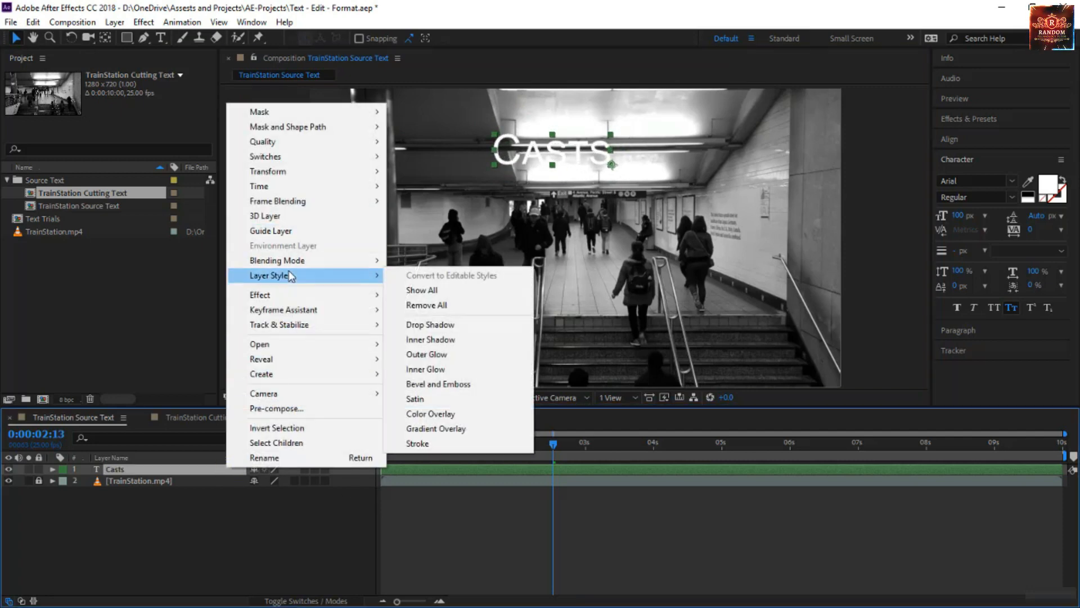
left_click(430, 324)
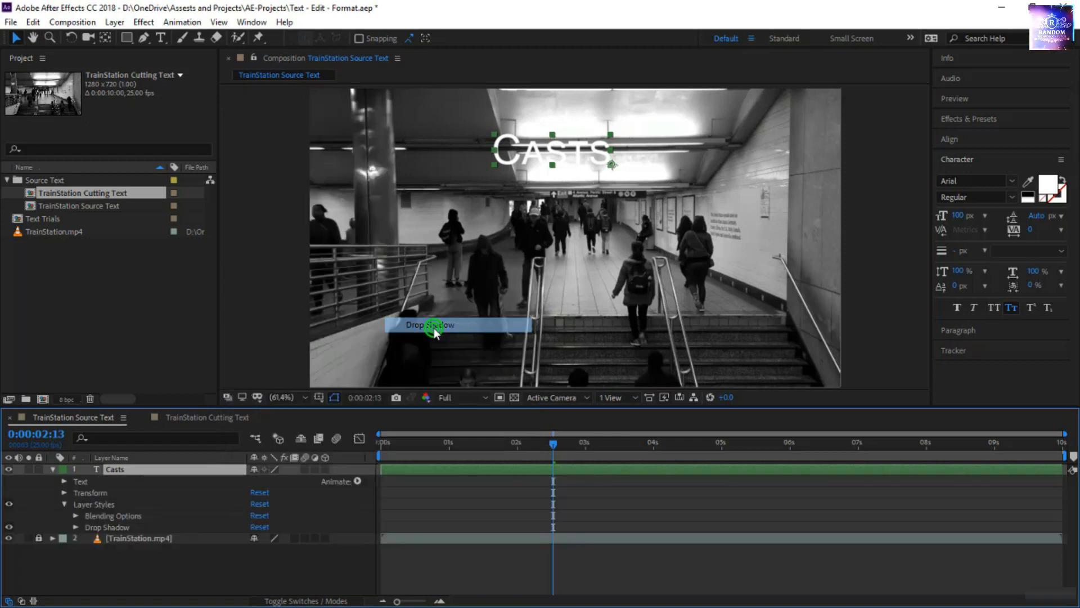
Duplicate the "Casts" text layer and move the copy straight down below the original.
left_click(119, 472)
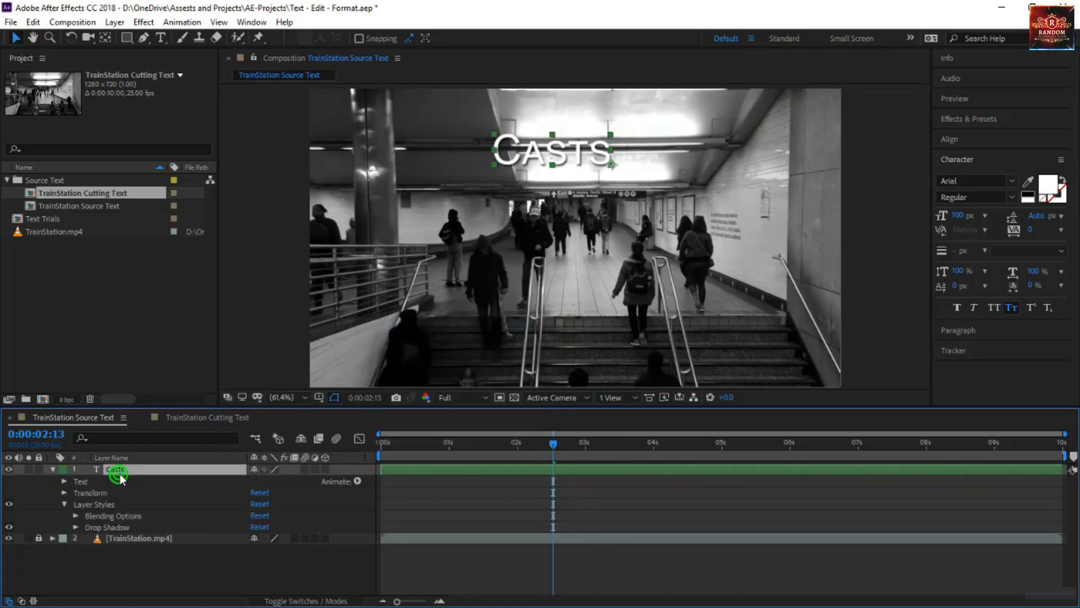
key("ctrl+d")
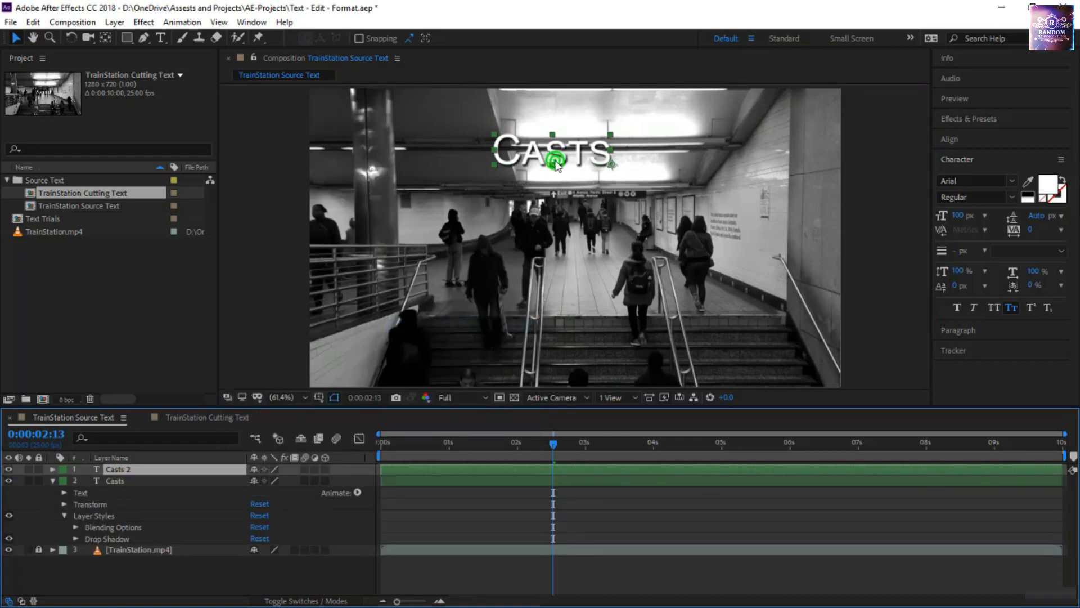
left_click_drag(549, 158, 563, 266)
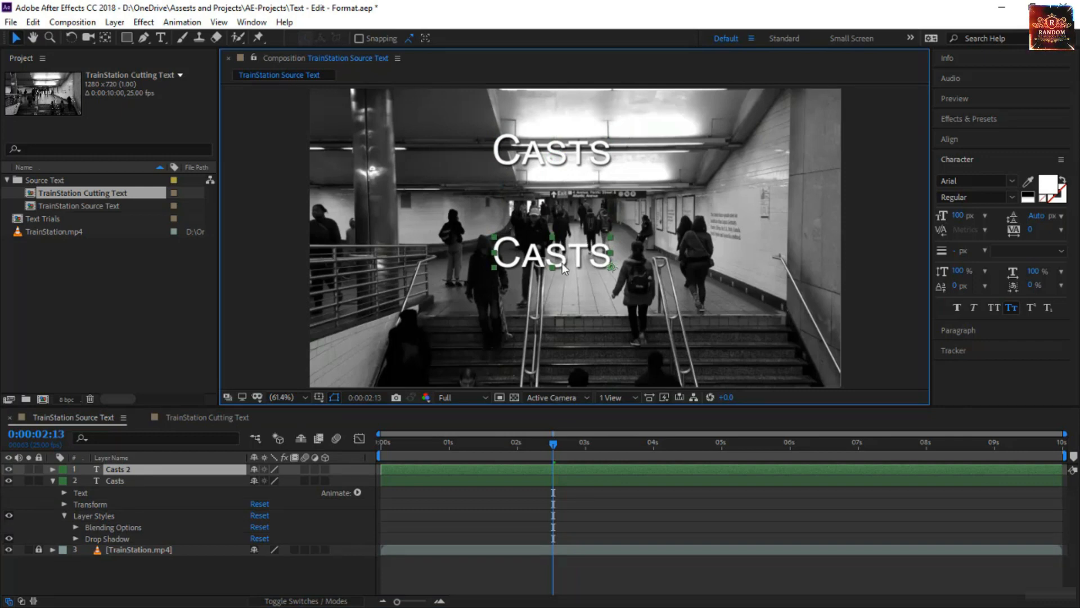
key("Return")
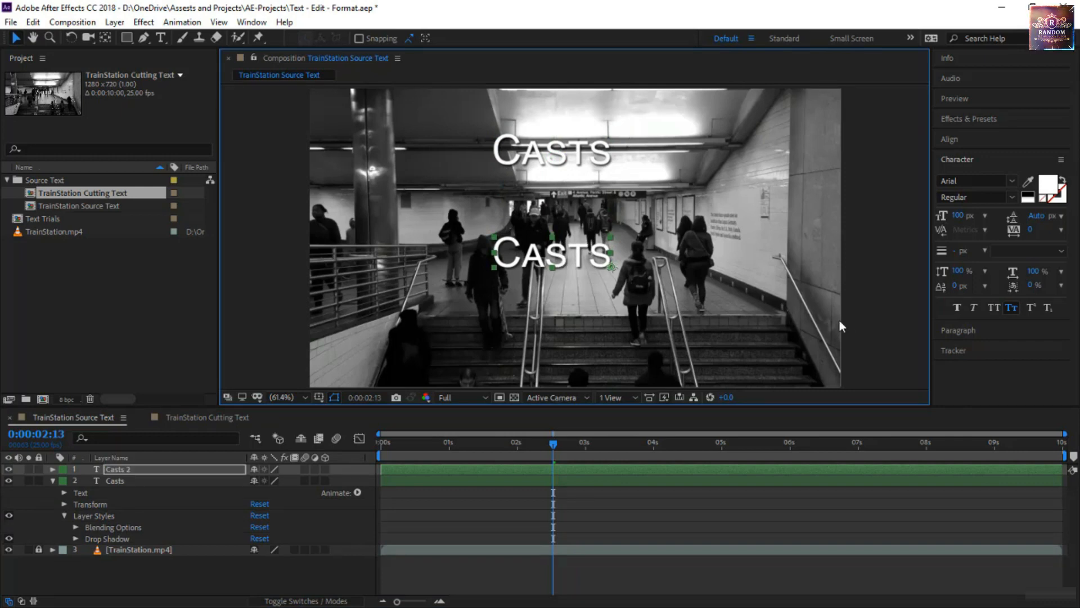
Center-align the duplicated text and center it in the composition, and line up the original "Casts" text above it.
left_click(962, 329)
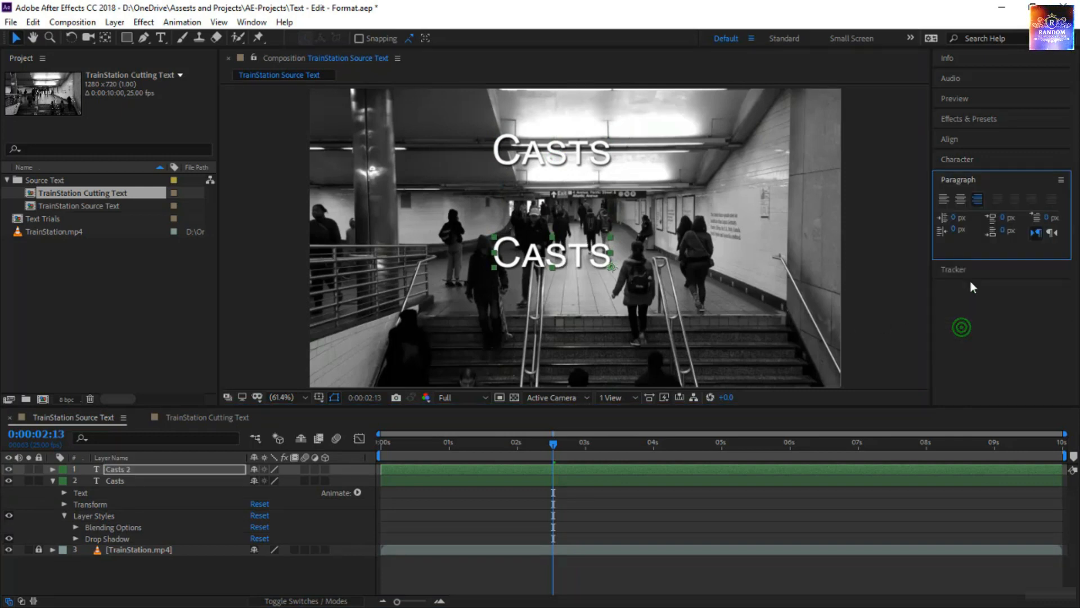
left_click(962, 199)
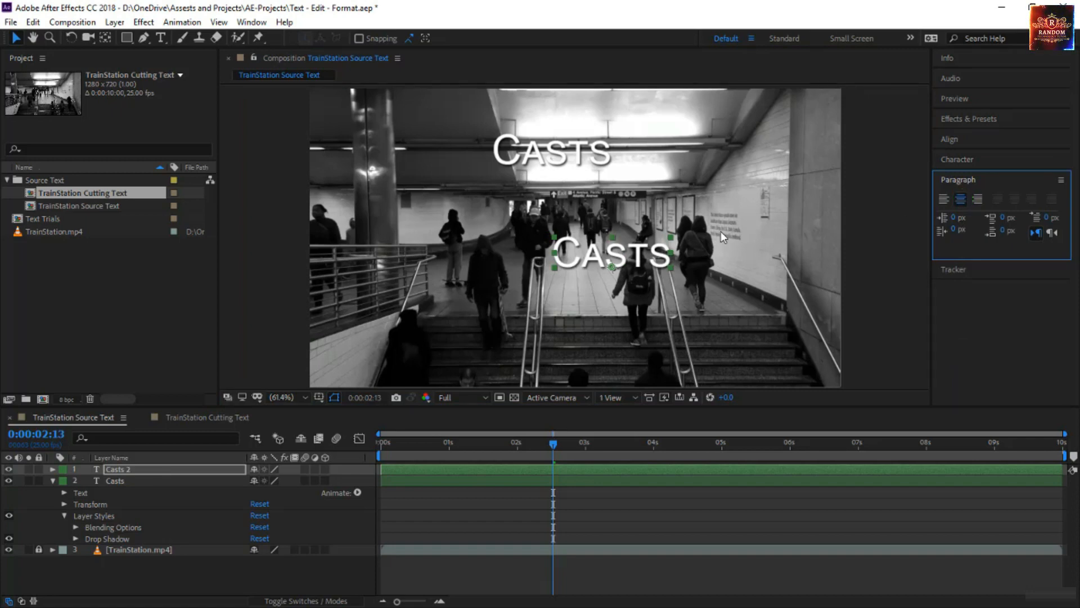
key("ctrl+Home")
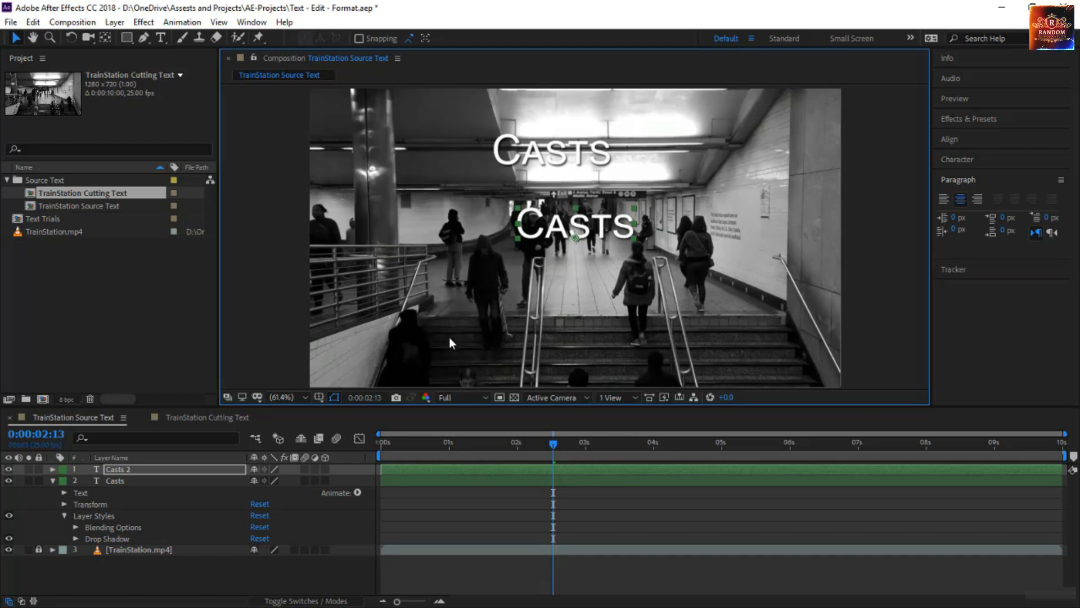
key("ctrl+Down")
mouse_move(564, 150)
left_mouse_down()
mouse_move(605, 136)
mouse_move(574, 142)
mouse_move(584, 145)
left_mouse_up()
Replace the duplicated layer's text with a cast member's first name.
double_click(568, 216)
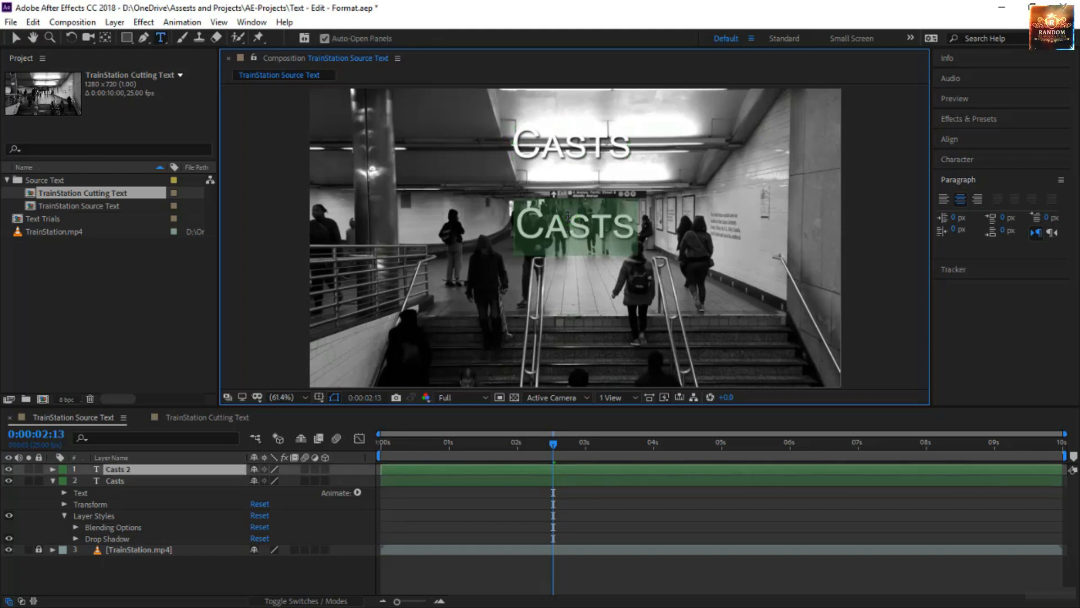
type("G")
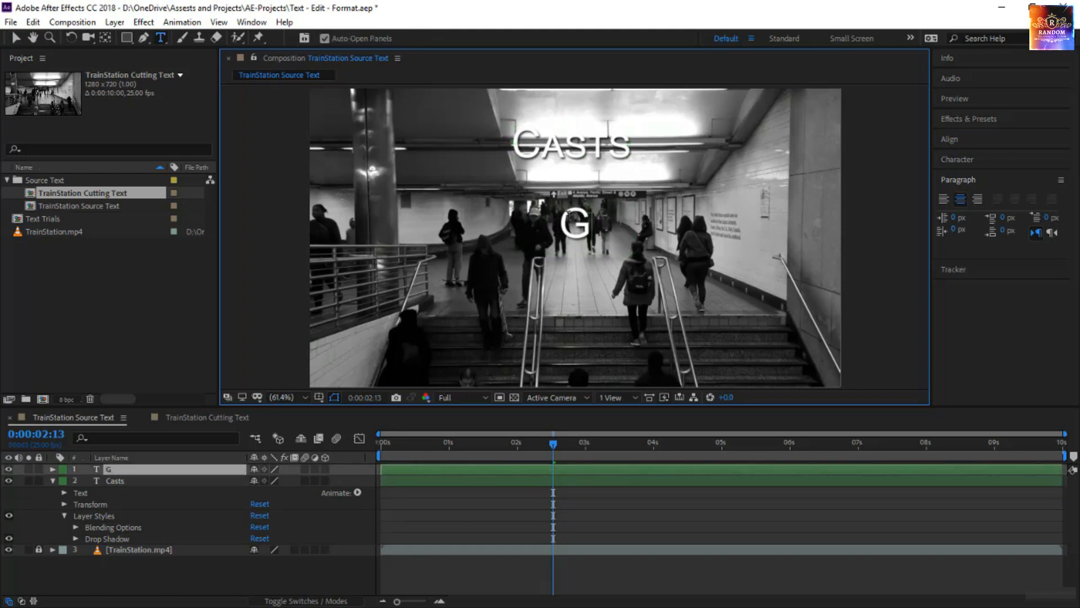
type("eorge")
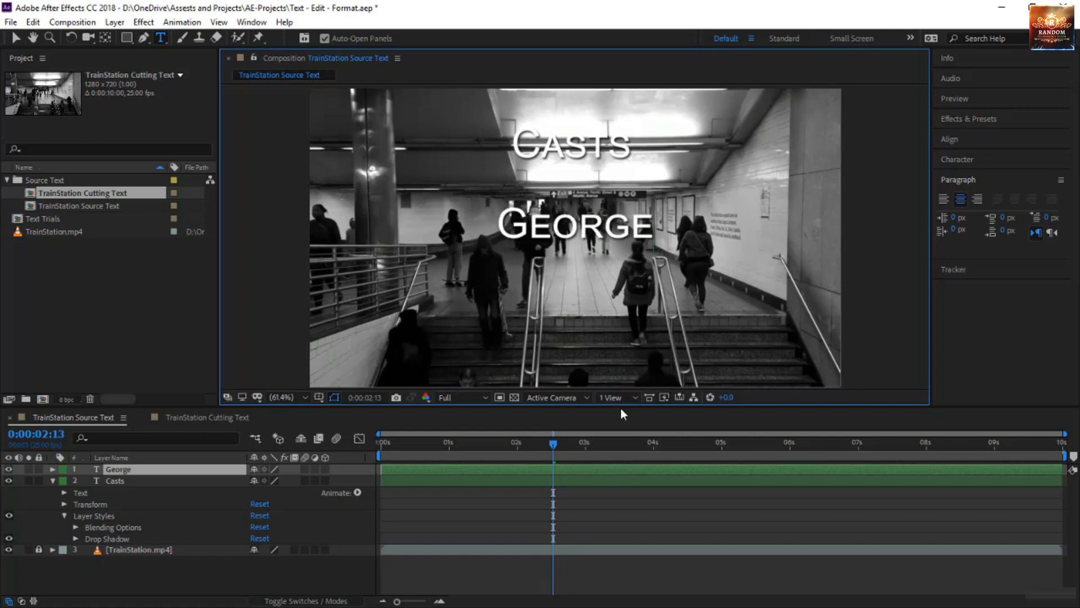
Enable Source Text keyframing on the cast member name layer at 0:00:00:00, play a short preview and return to the start.
left_click_drag(550, 445, 541, 446)
key("Home")
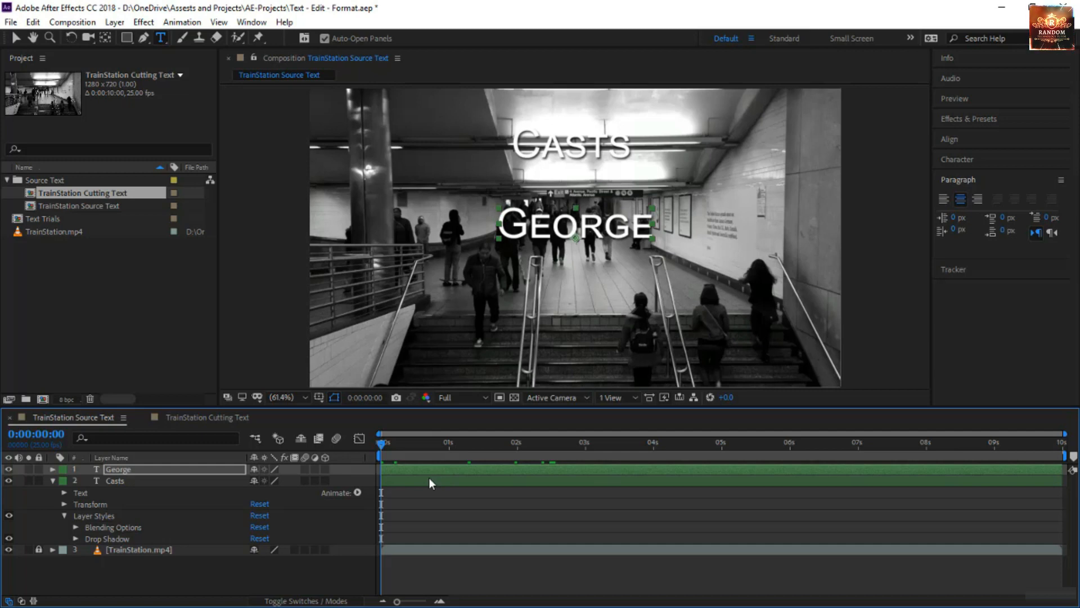
left_click(129, 469)
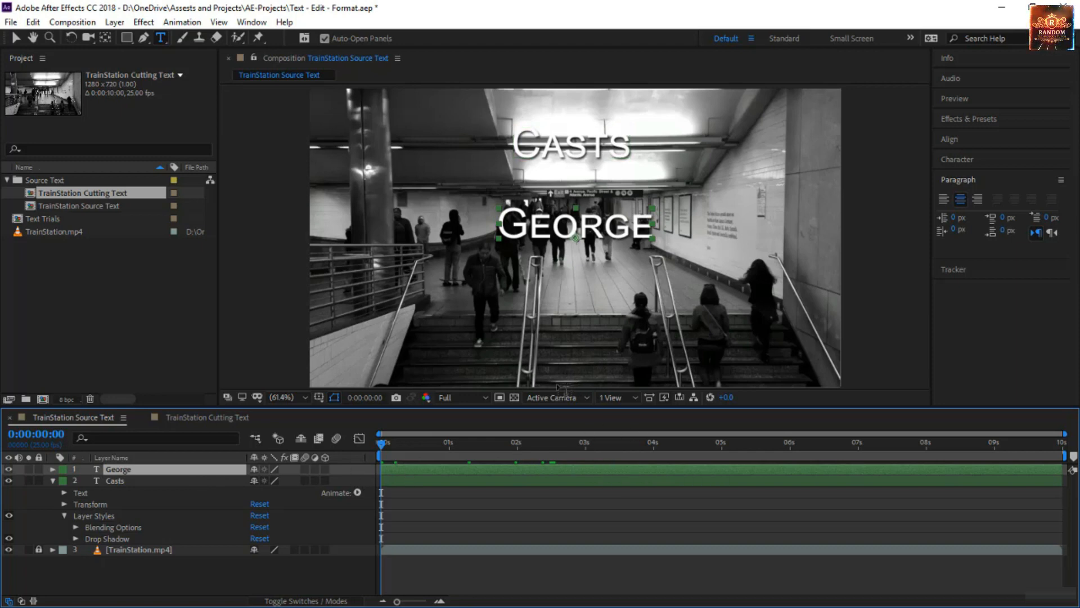
left_click(52, 469)
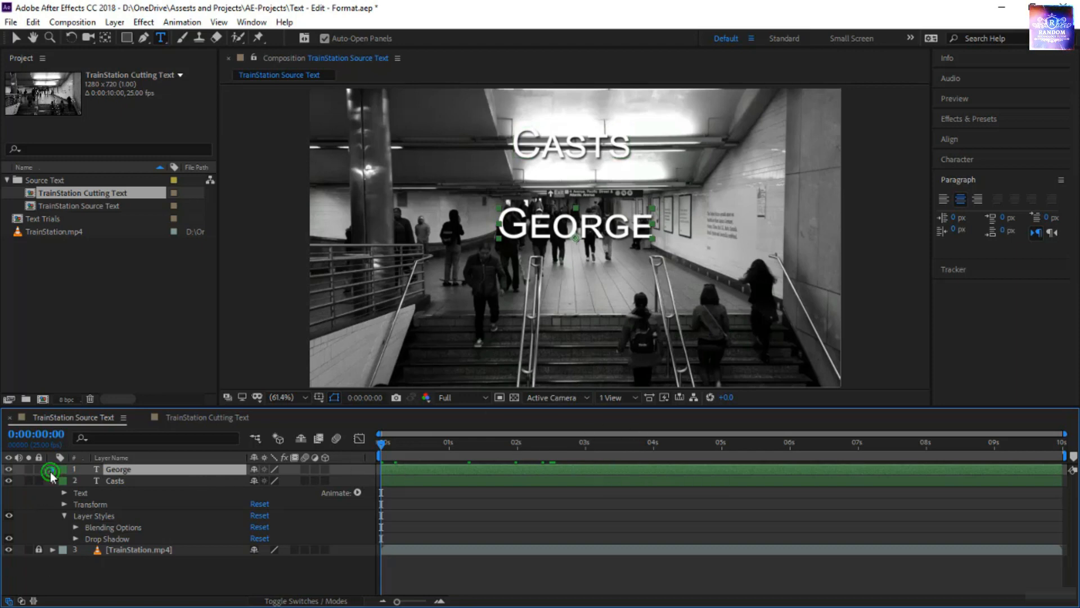
left_click(60, 481)
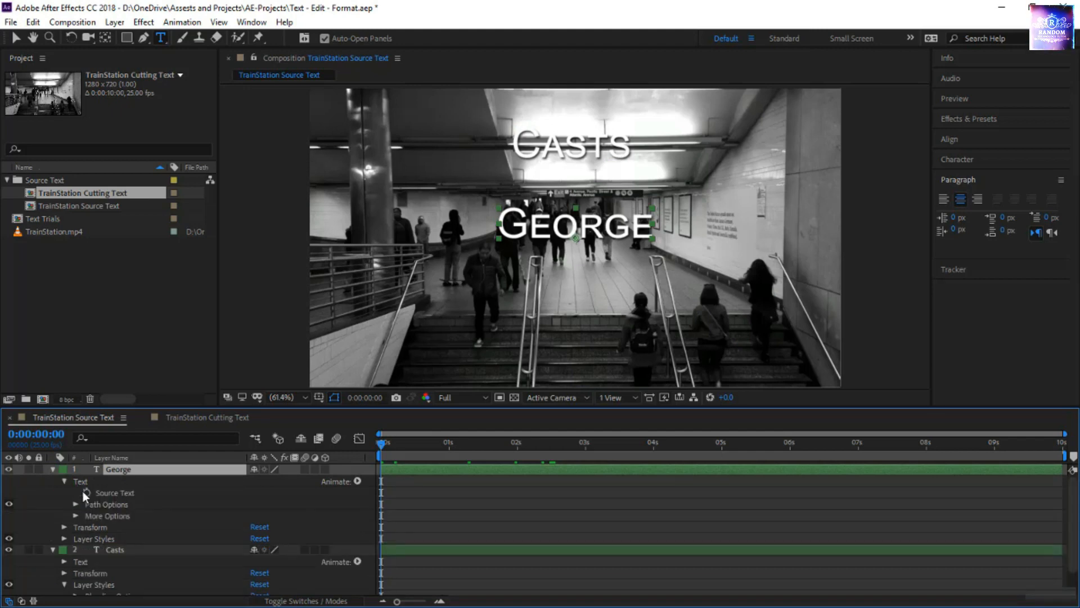
left_click(83, 492)
key("space")
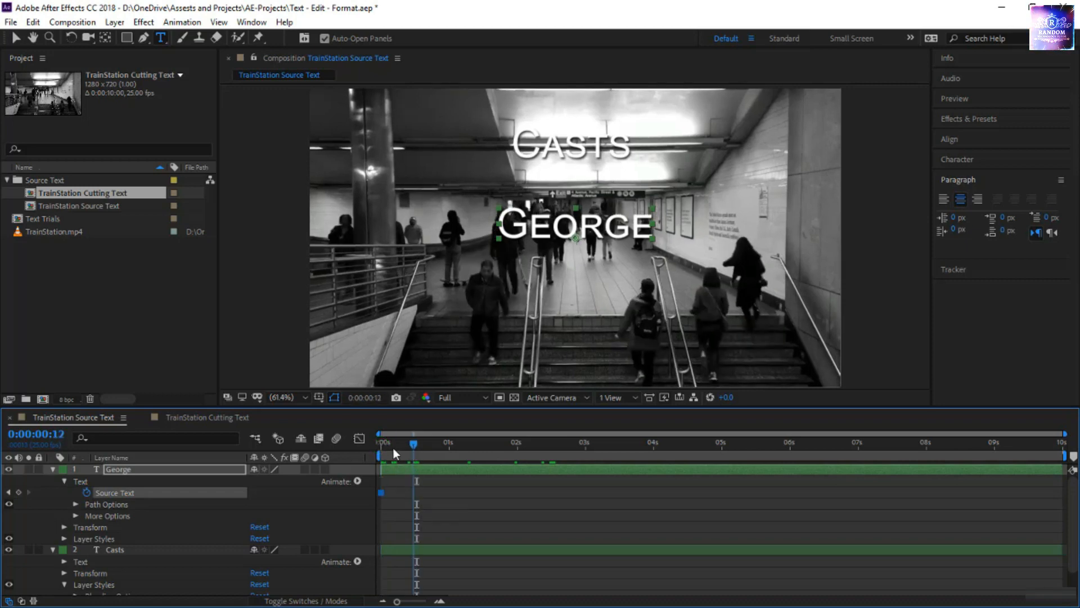
left_click(376, 449)
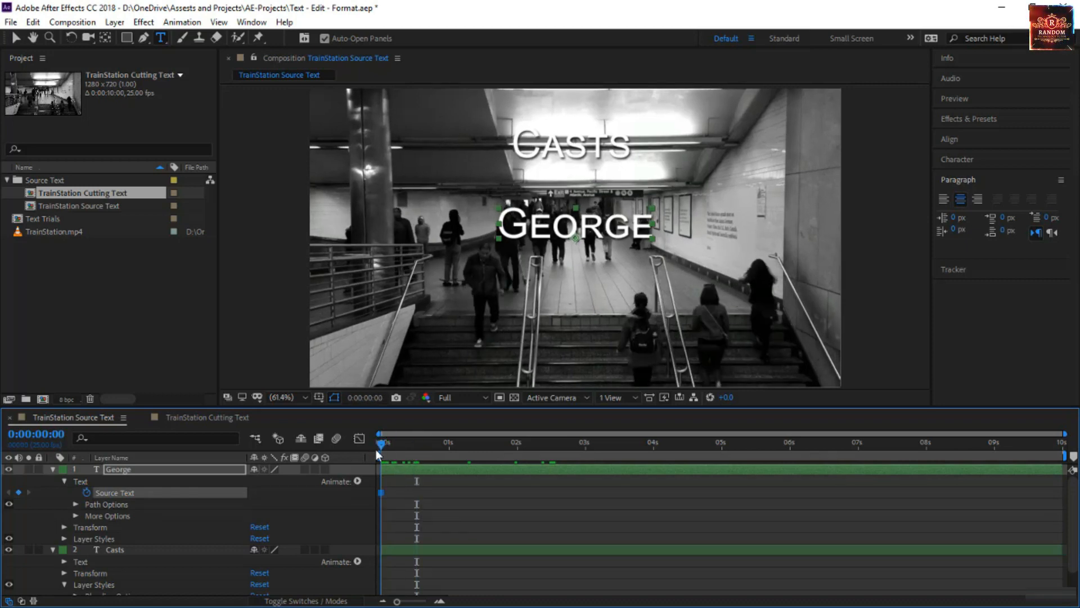
Replace the name text with a second cast member's first name at 0:00:01:00.
left_click_drag(375, 450, 448, 464)
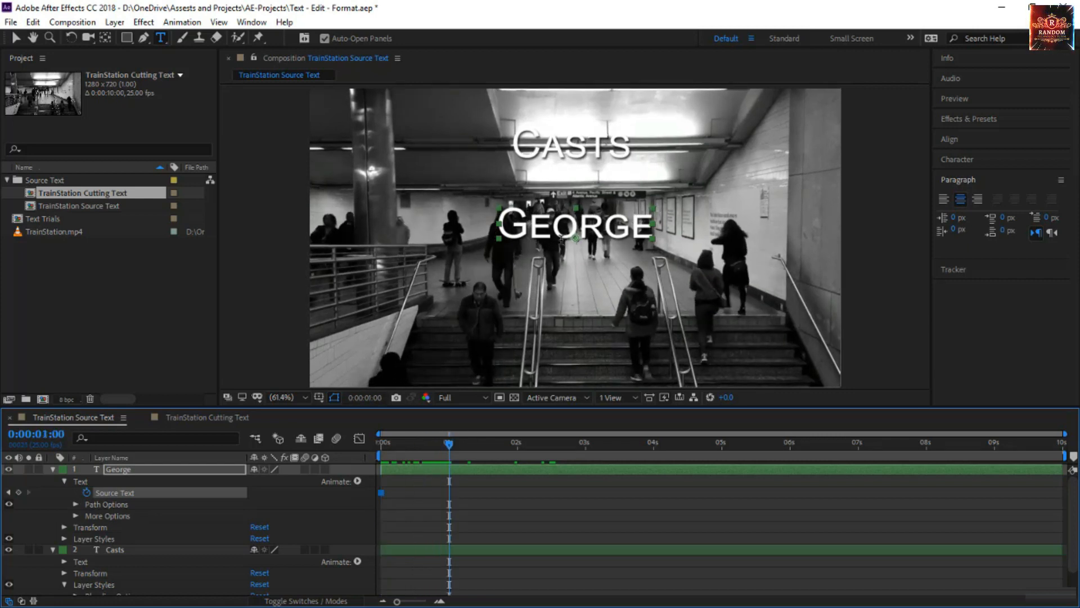
double_click(561, 236)
type("Alfred")
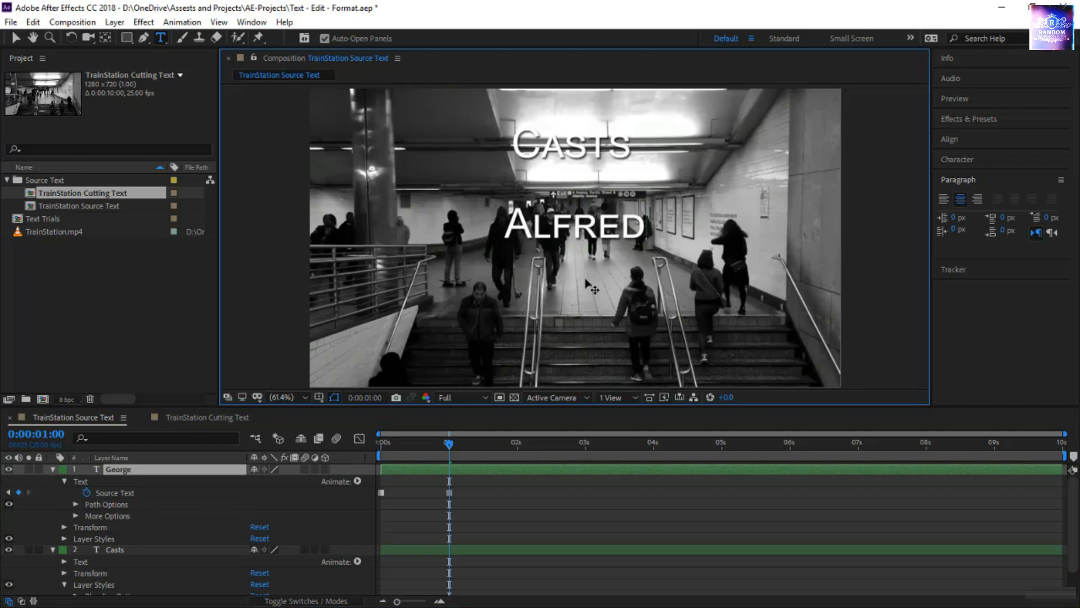
key("KP_Enter")
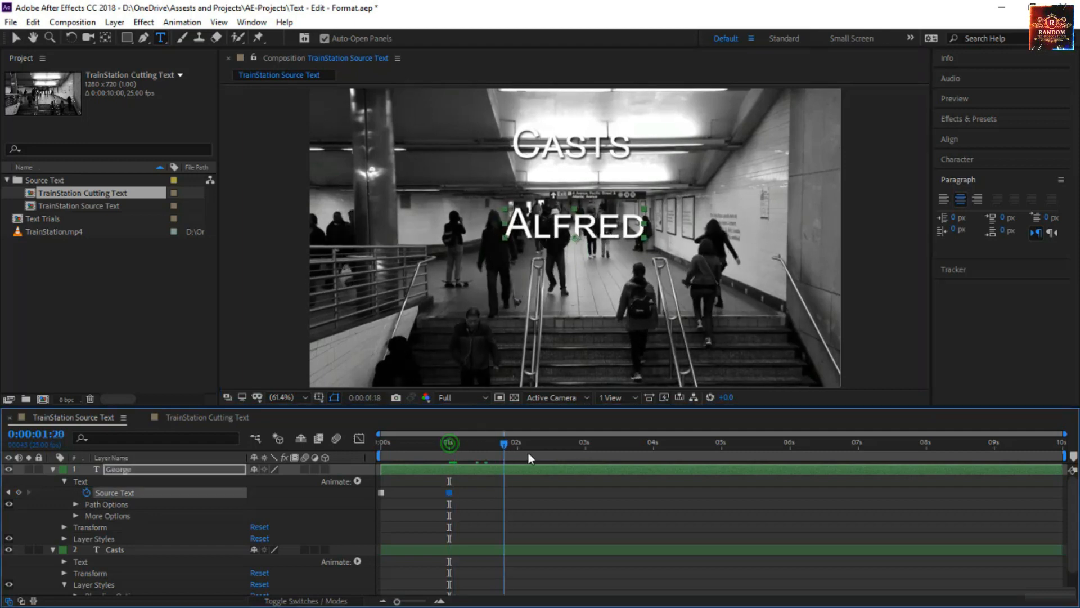
Change the name text to a third cast member's first name at 0:00:02:00 and to a fourth one at 0:00:03:00.
left_click(517, 452)
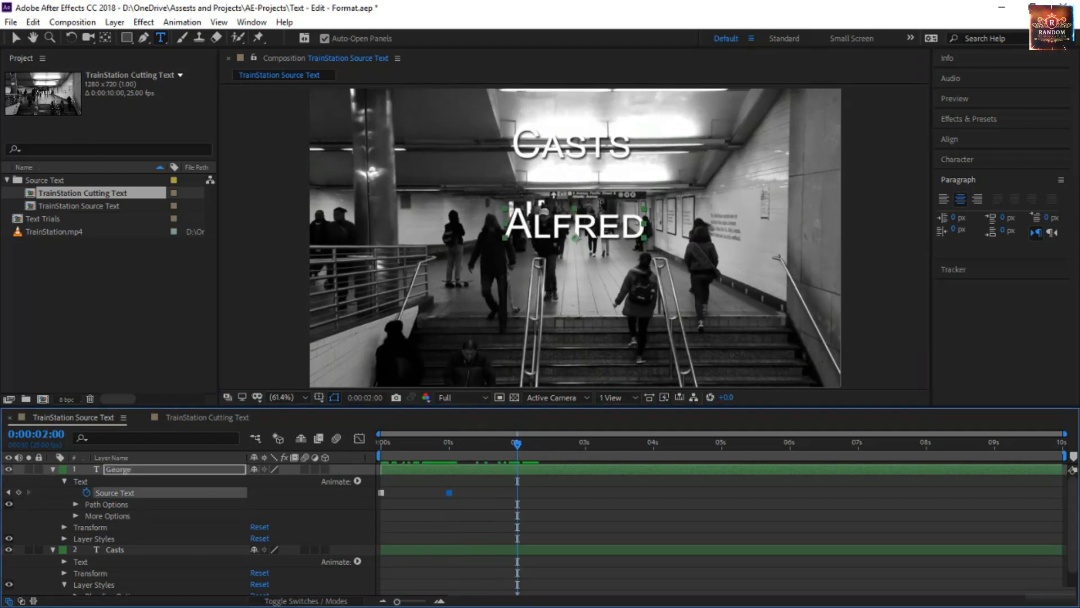
double_click(577, 224)
type("Philip")
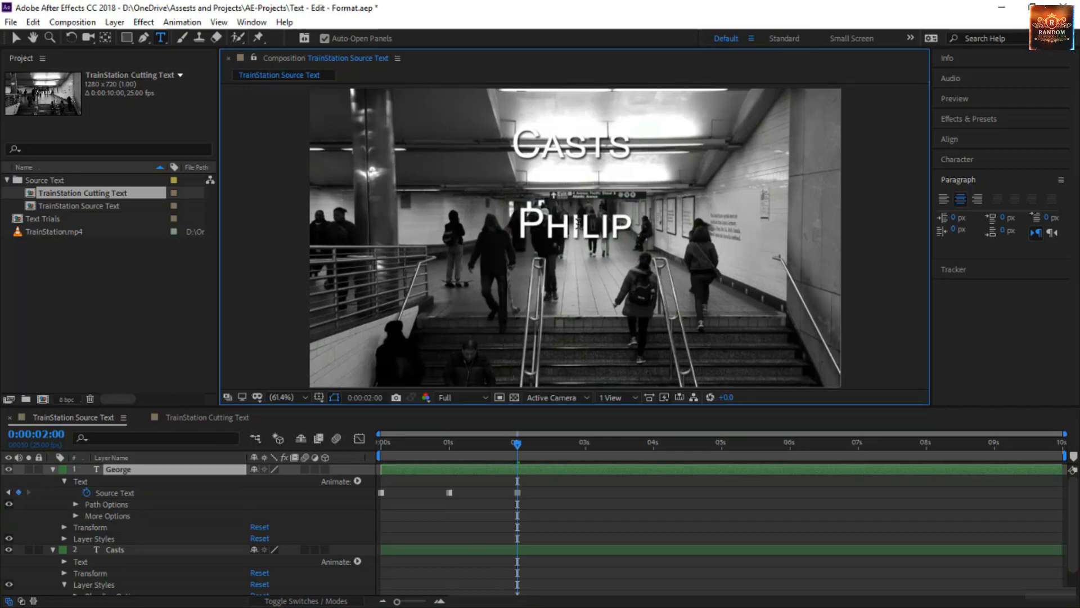
left_click_drag(527, 445, 587, 468)
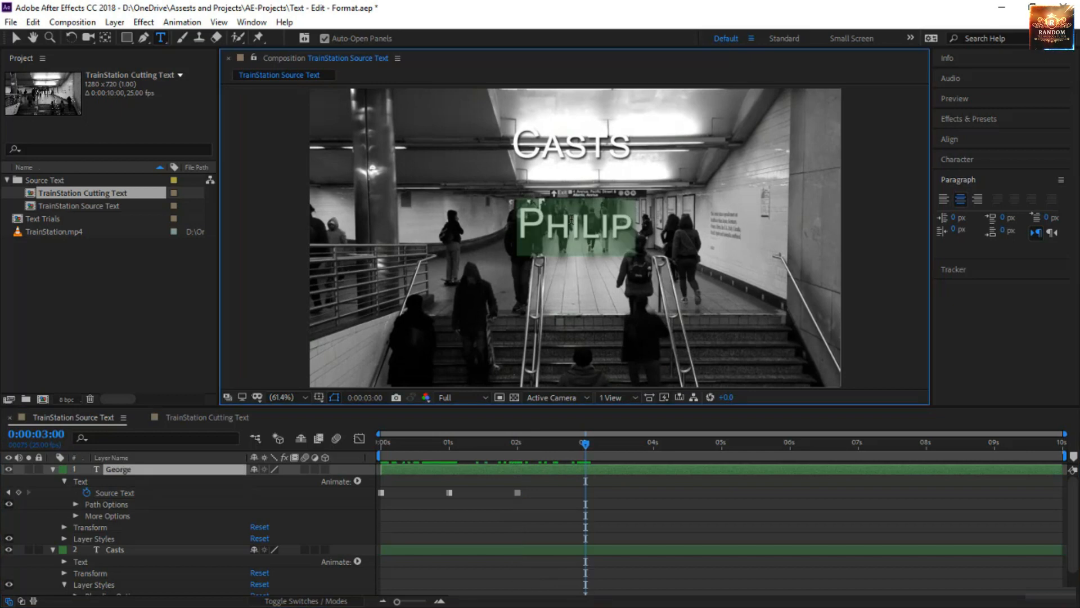
type("Loucas")
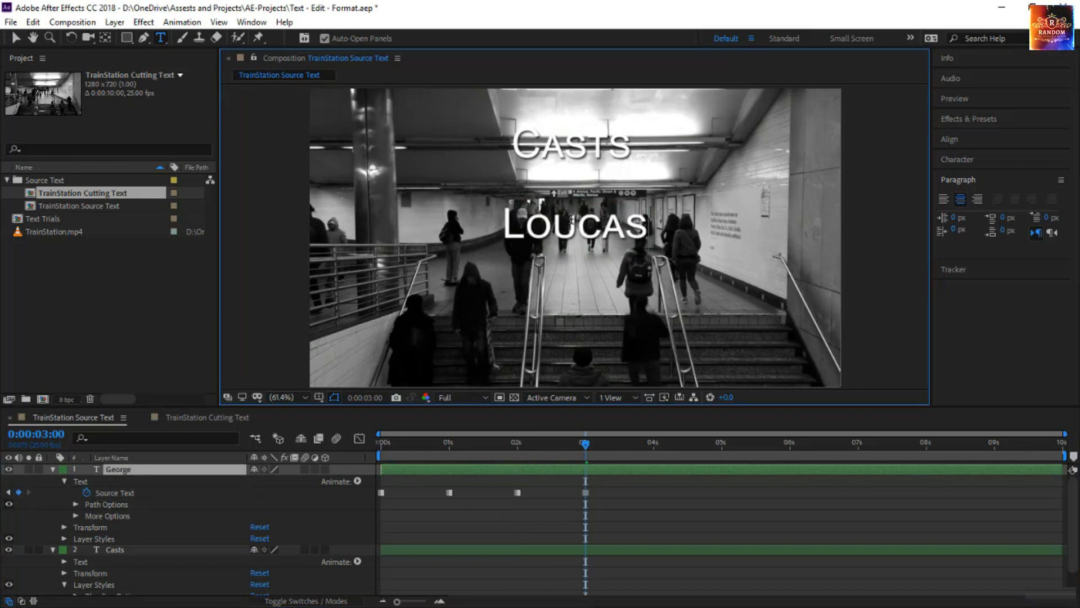
Return to the start of the composition and preview the changing cast names.
left_click_drag(583, 446, 380, 446)
left_click(397, 513)
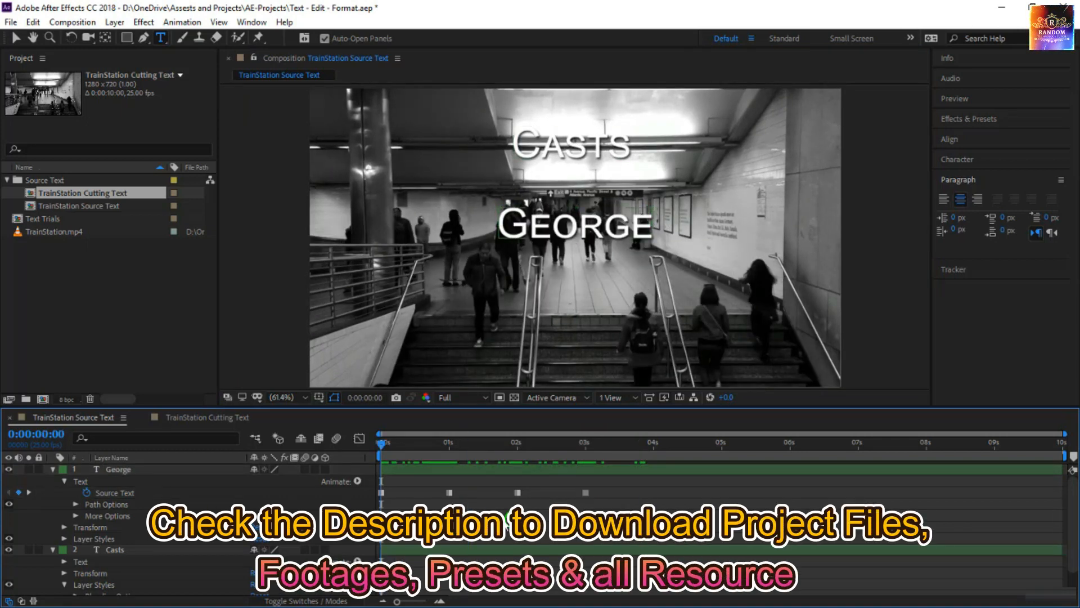
left_click(382, 492)
key("space")
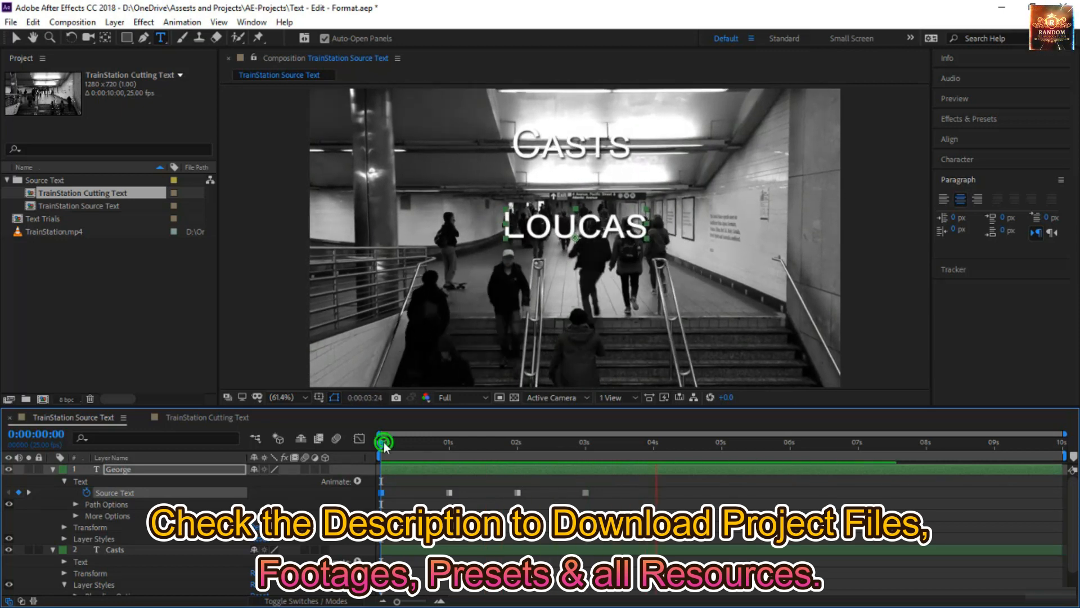
Examine the frames between 0:00:00:19 and 0:00:01:00 to see how the name switches at the second Source Text keyframe.
left_click(449, 443)
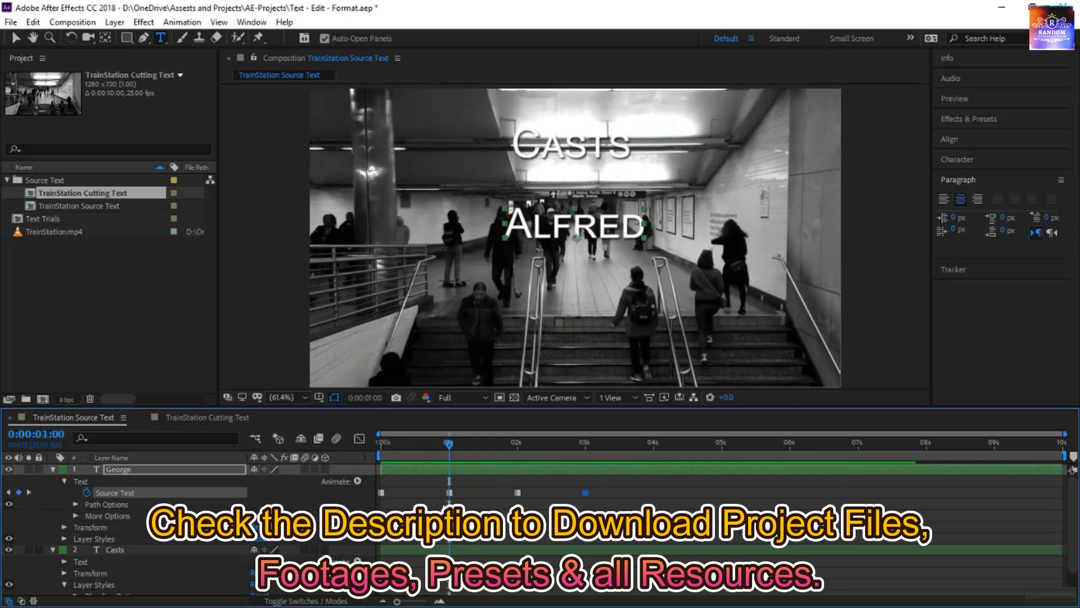
left_click(449, 493)
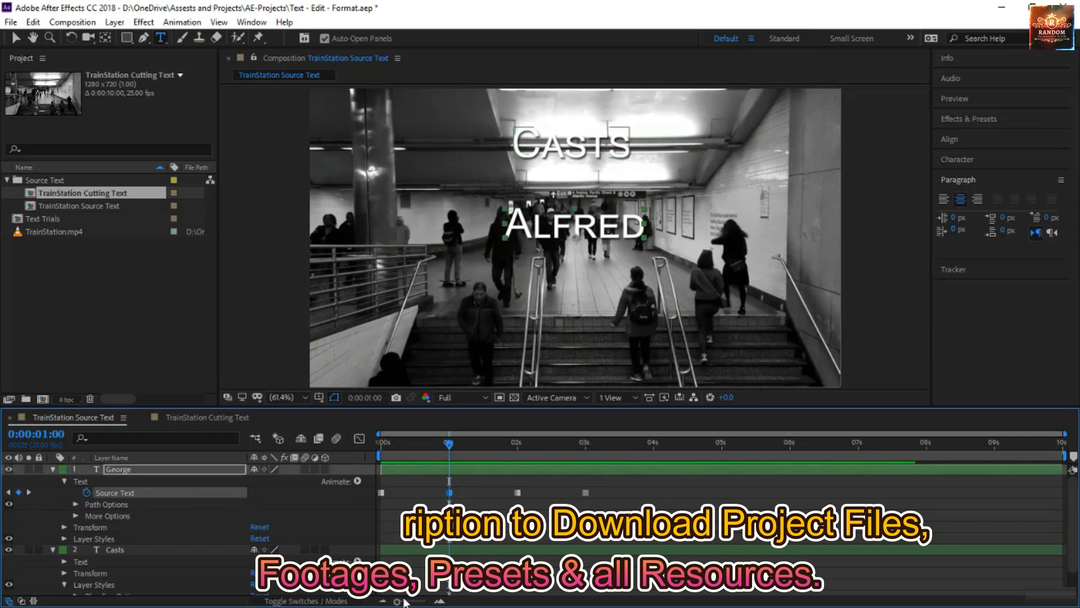
left_click_drag(397, 601, 434, 604)
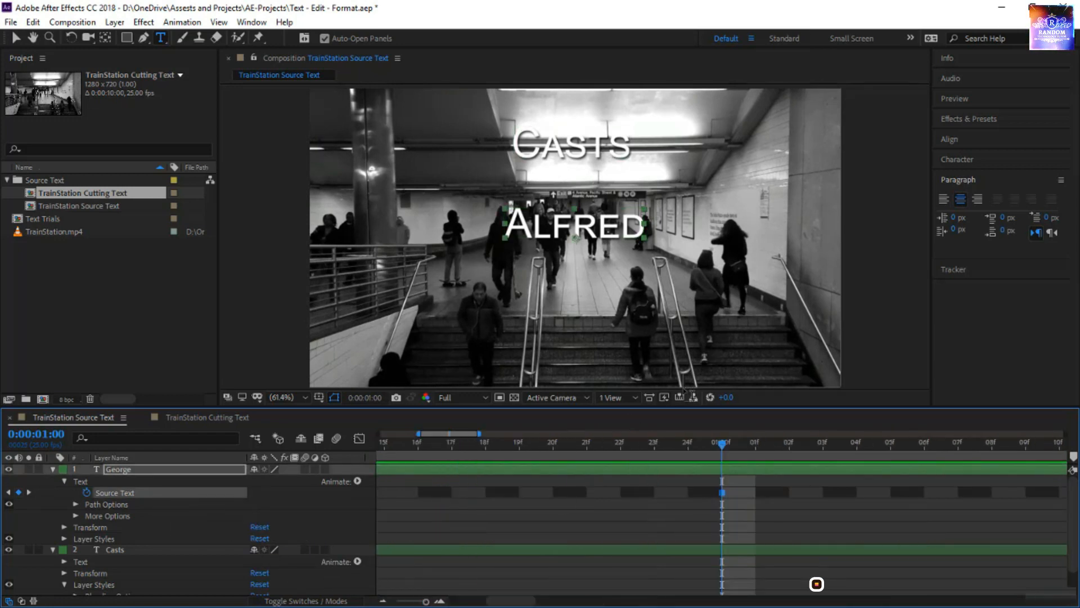
left_click_drag(718, 453, 537, 463)
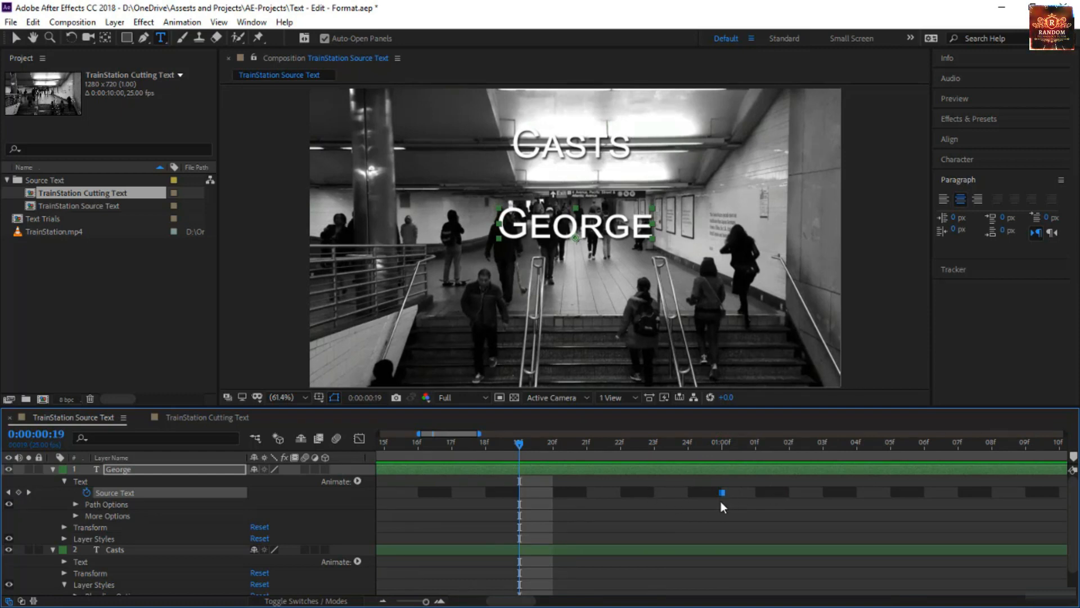
left_click_drag(694, 445, 717, 459)
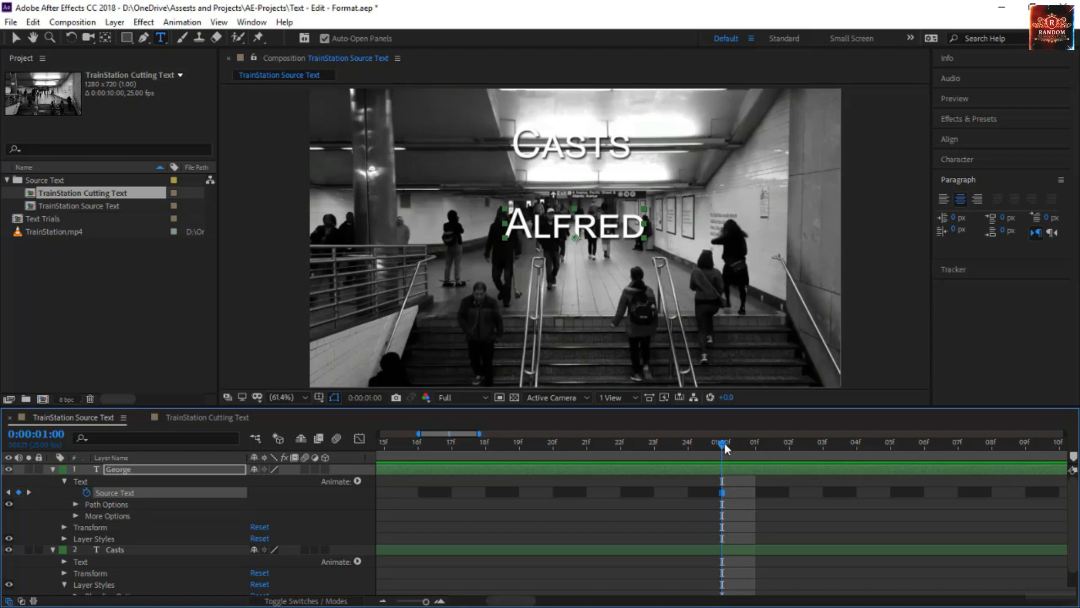
mouse_move(724, 443)
left_mouse_down()
mouse_move(748, 451)
mouse_move(677, 455)
mouse_move(723, 454)
left_mouse_up()
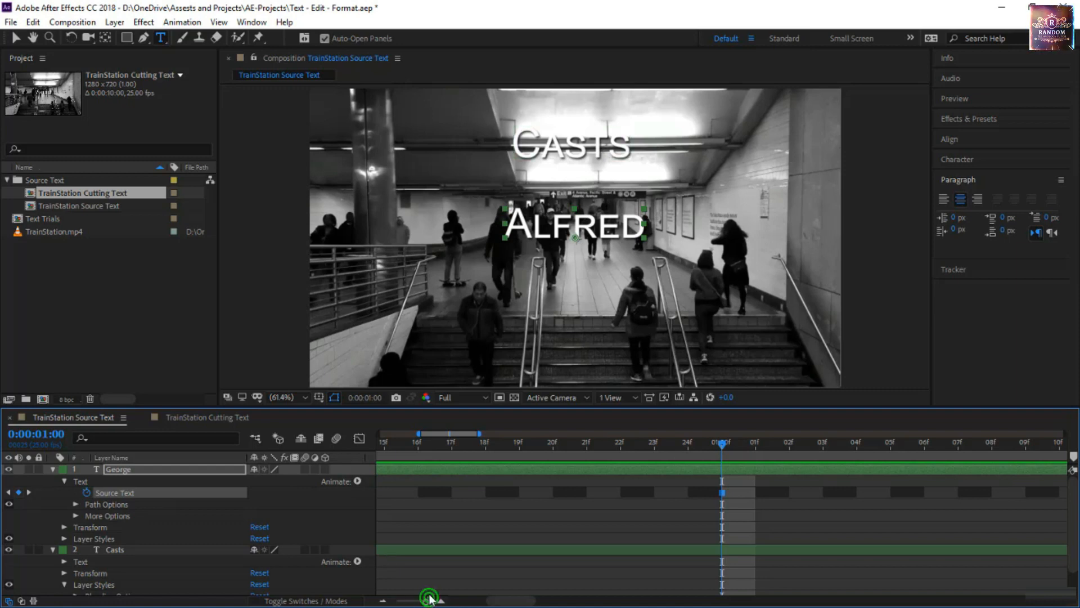
left_click_drag(429, 601, 365, 604)
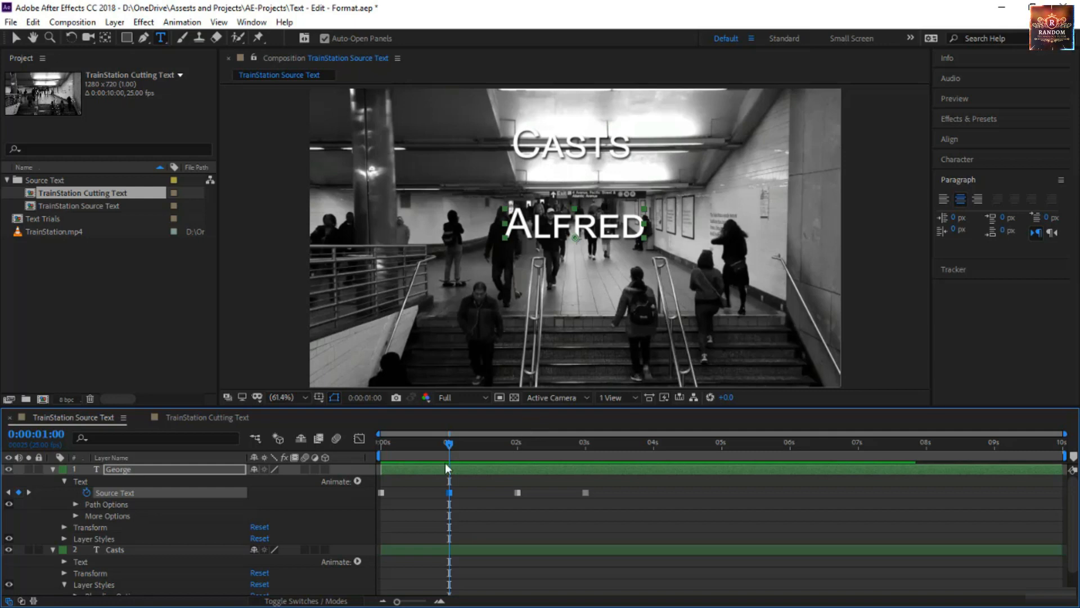
Turn off Small Caps for all Source Text keyframes from the start of the composition and preview the names.
left_click_drag(448, 443, 288, 468)
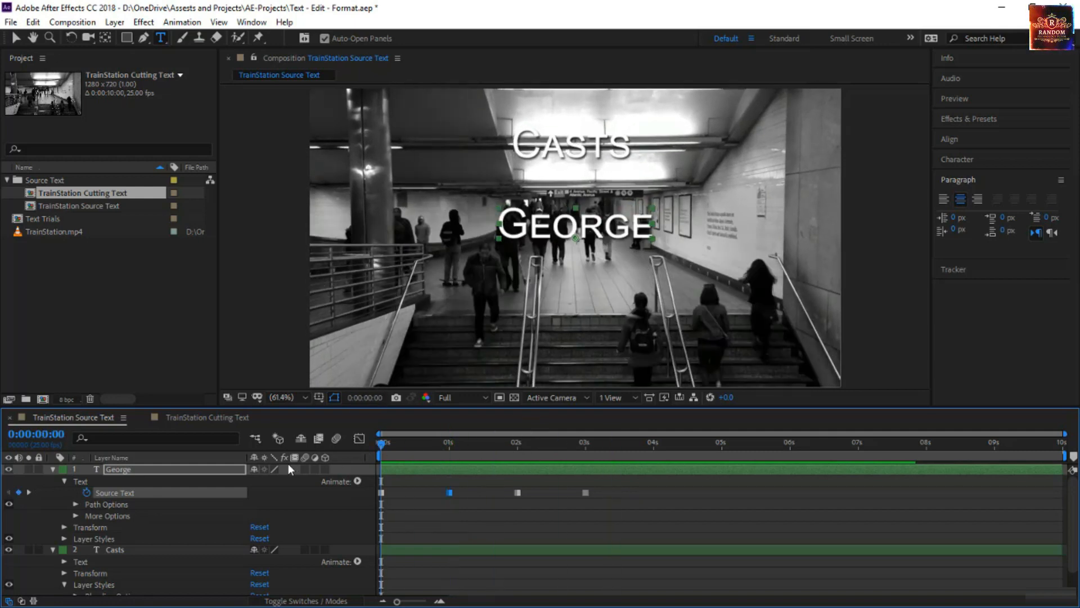
left_click(122, 493)
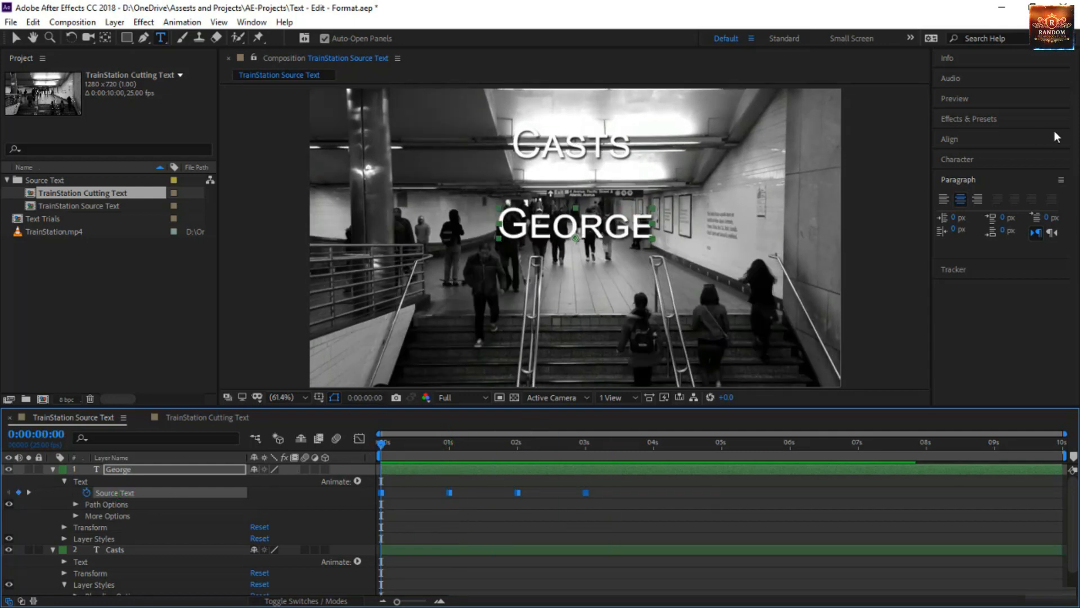
left_click(1000, 160)
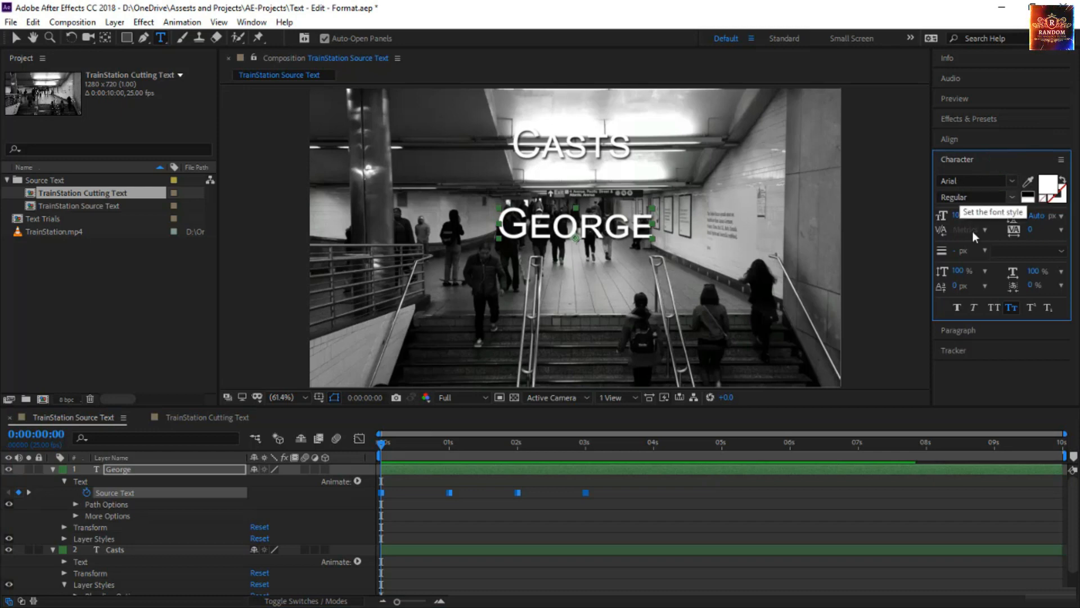
left_click(1013, 306)
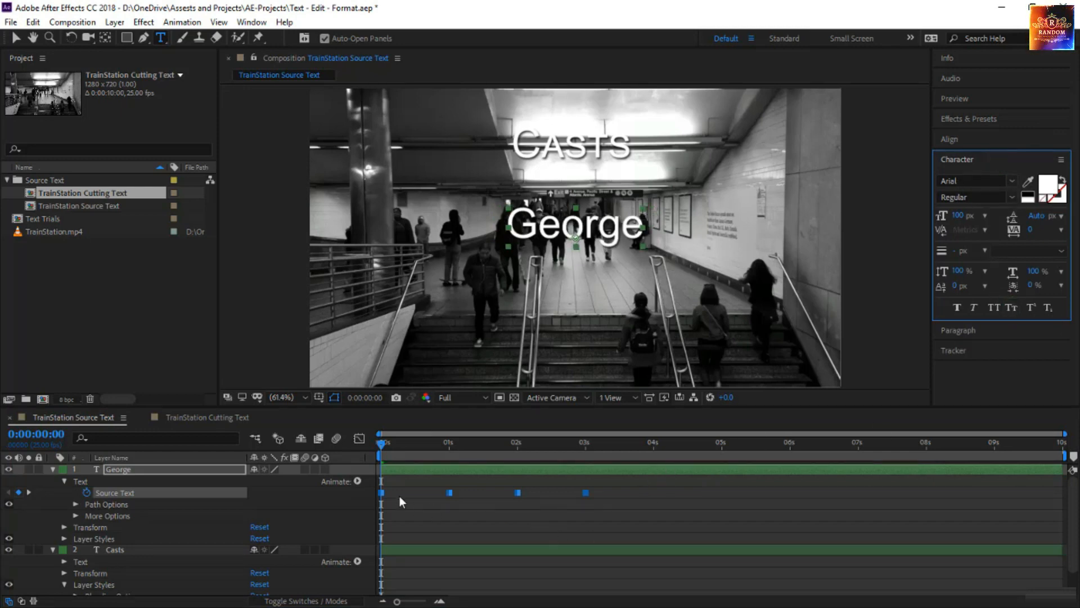
key("space")
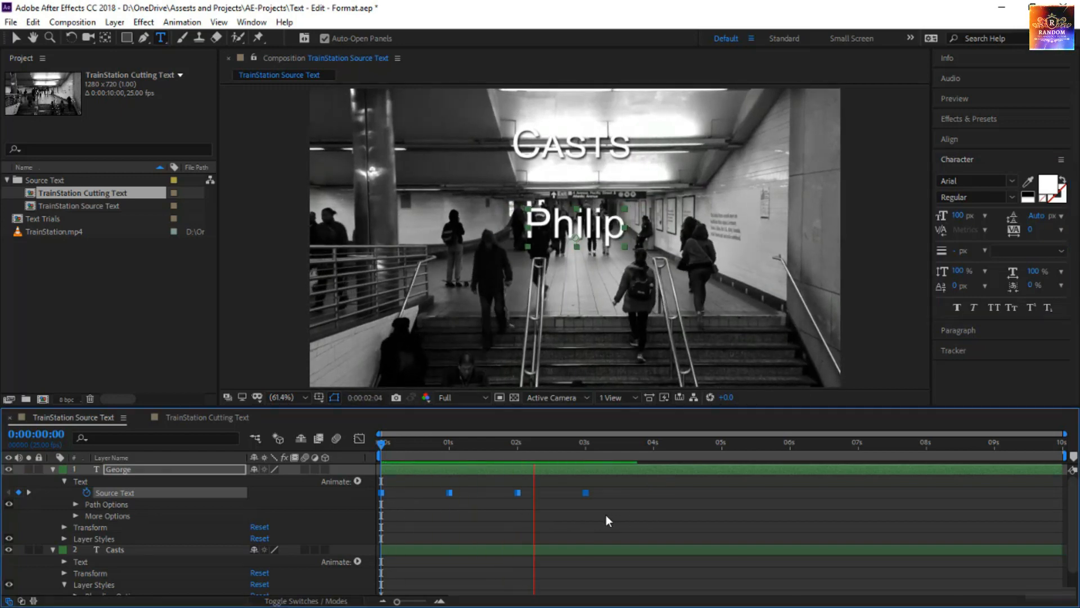
left_click(381, 441)
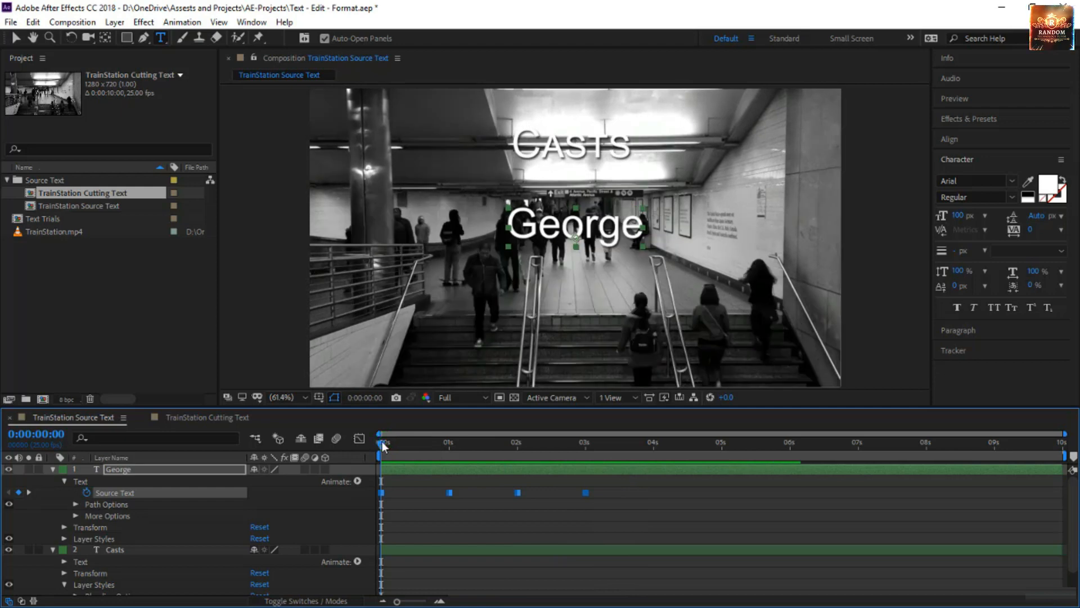
Set the name at the first Source Text keyframe to a 169 px font size with Faux Italic.
left_click(428, 501)
left_click(382, 492)
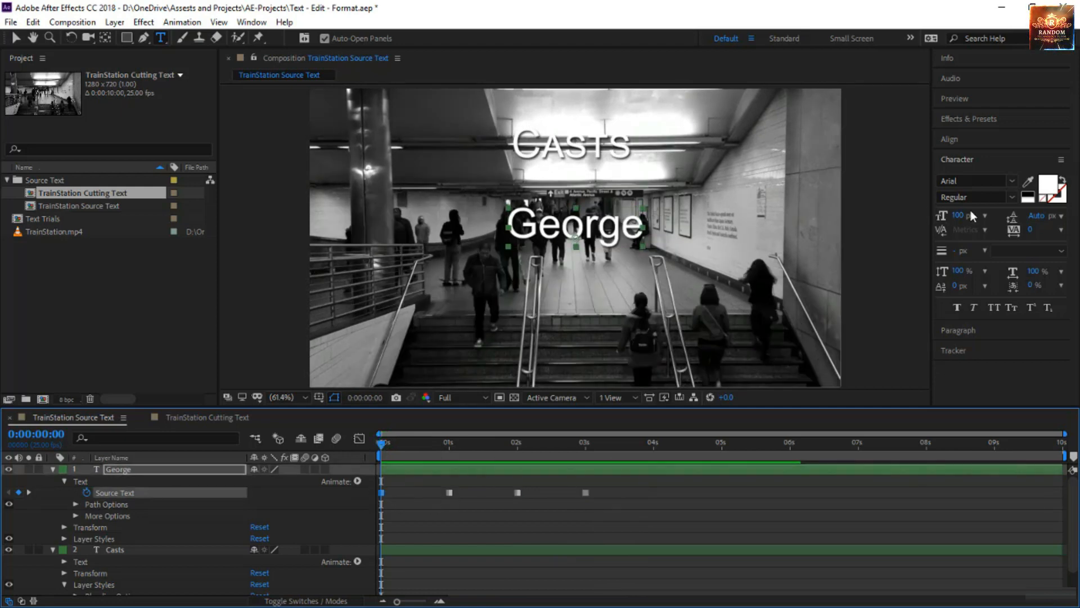
left_click_drag(954, 220, 993, 219)
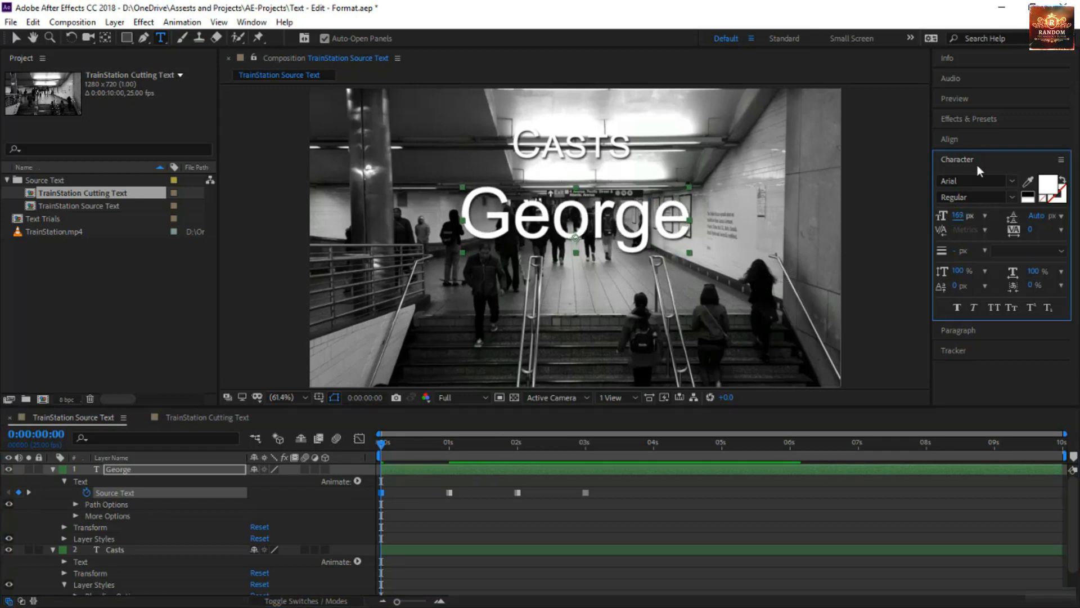
left_click(974, 307)
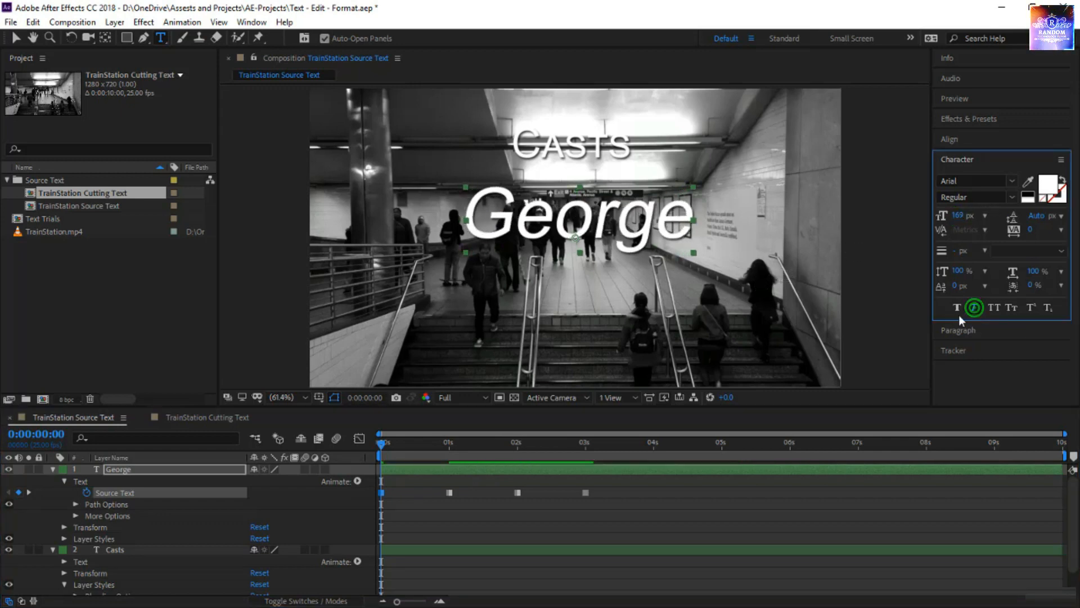
left_click(602, 472)
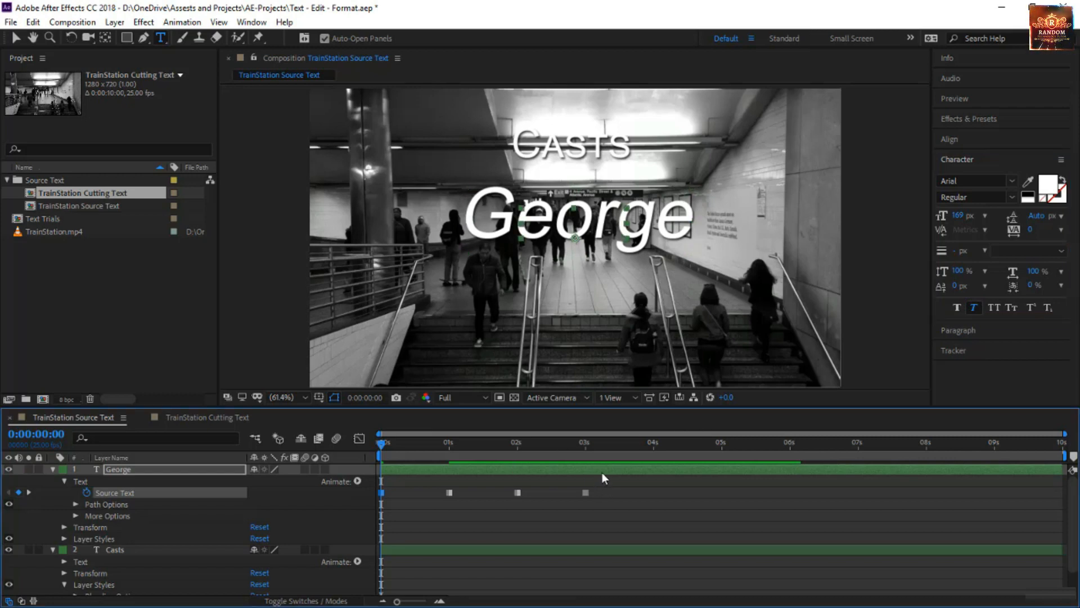
Style the name at the 0:00:01:00 keyframe with 67 px size, red FF0000 fill, 158% horizontal scale and 188% vertical scale.
key("k")
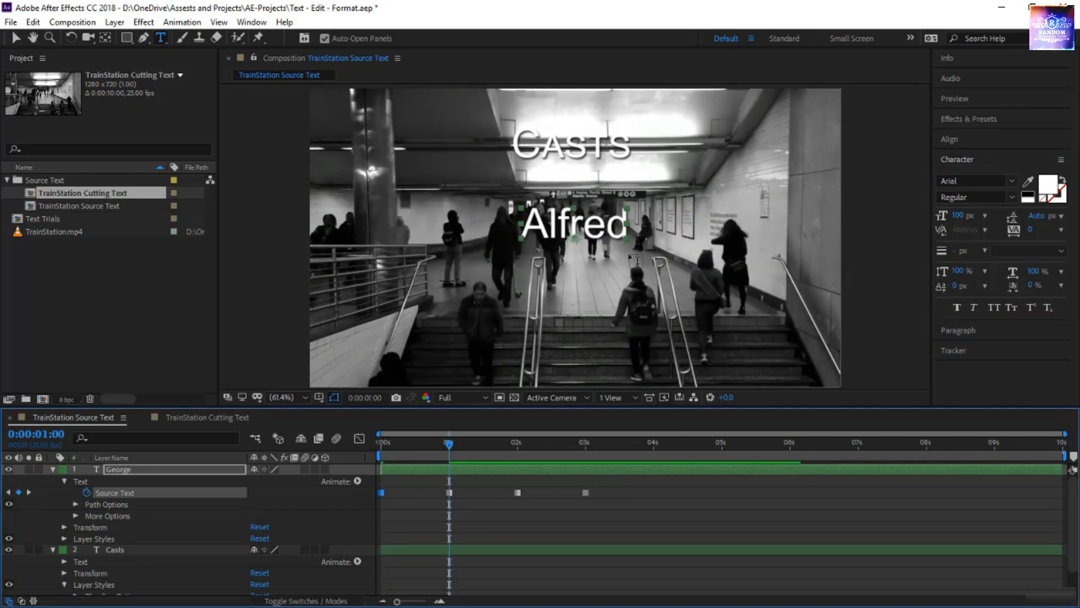
left_click_drag(952, 221, 934, 219)
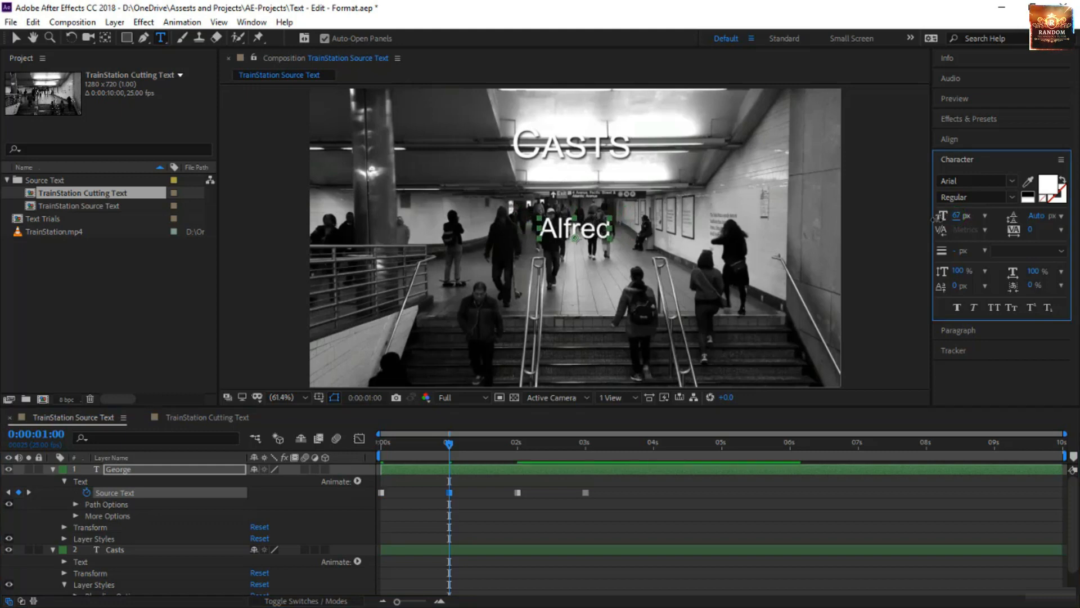
left_click(1049, 187)
left_click_drag(776, 419, 880, 366)
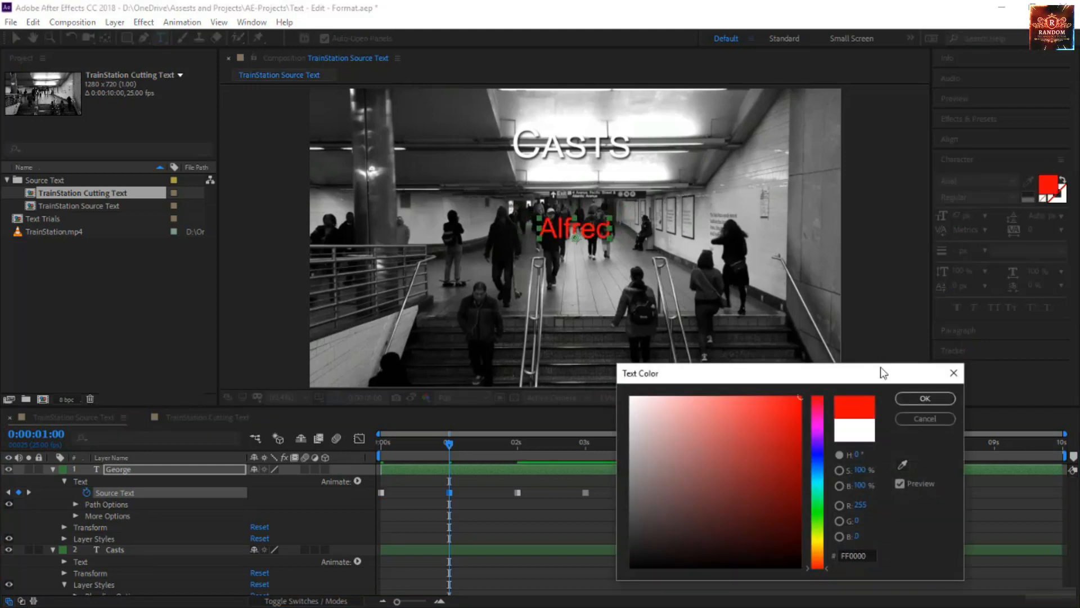
left_click(925, 398)
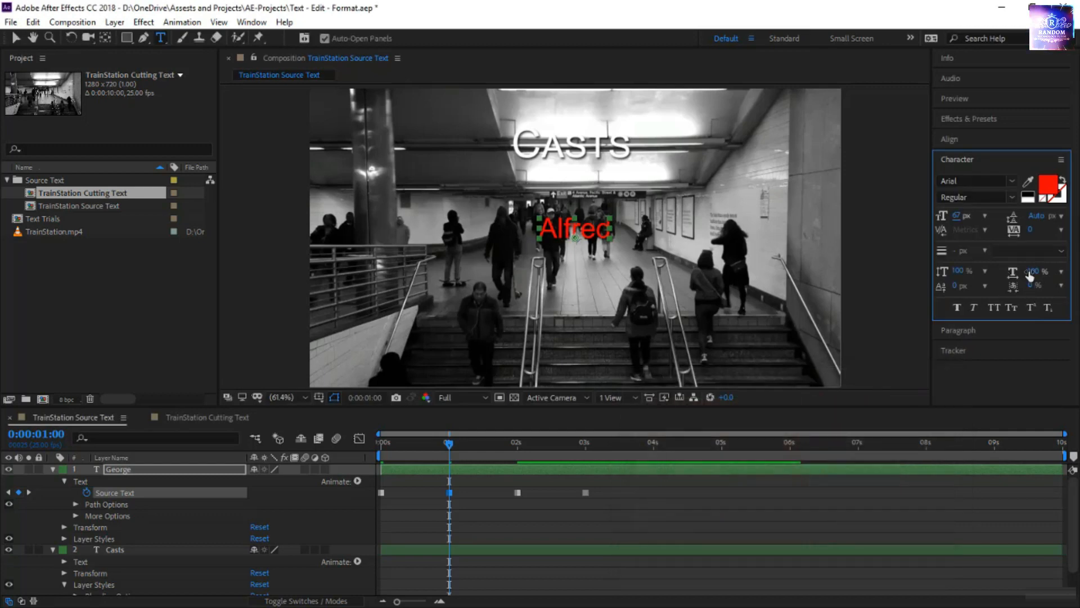
left_click_drag(1029, 275, 1038, 281)
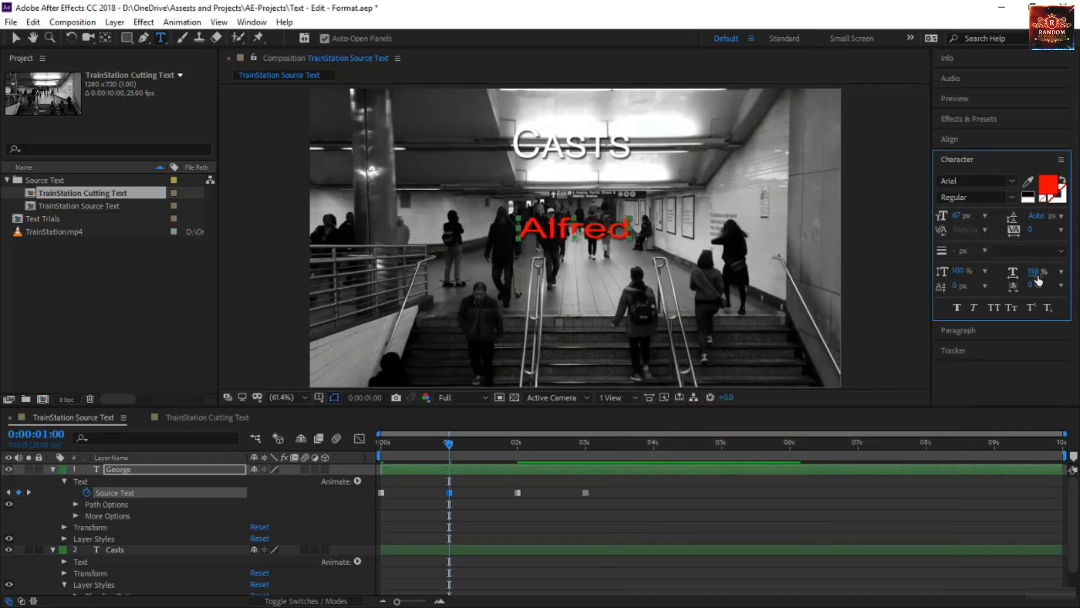
left_click_drag(956, 272, 1023, 270)
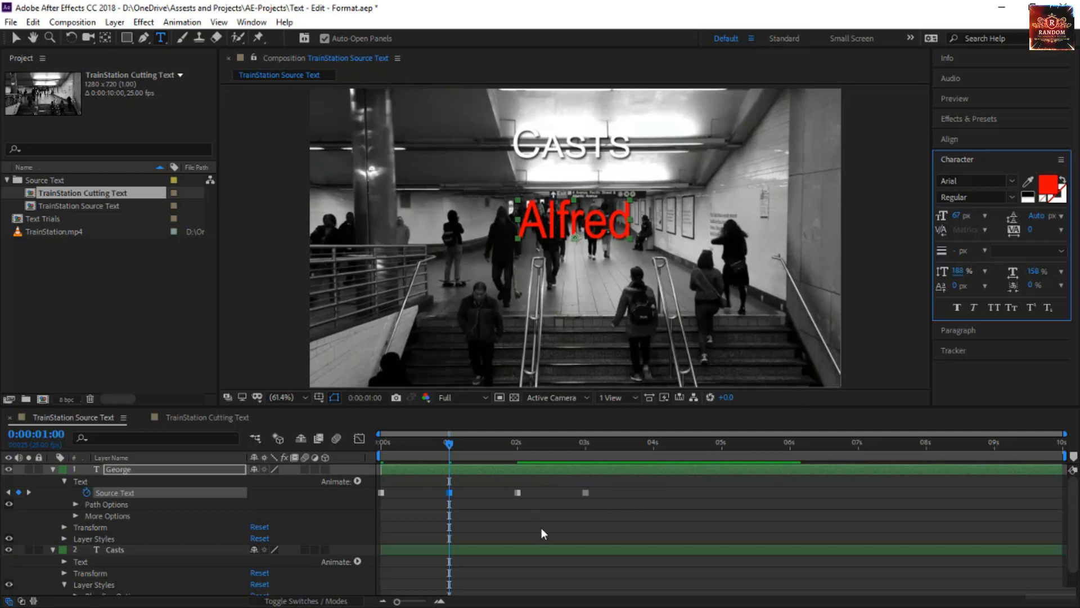
Set the name at the 0:00:02:00 keyframe to All Caps with a 166 px font size.
key("k")
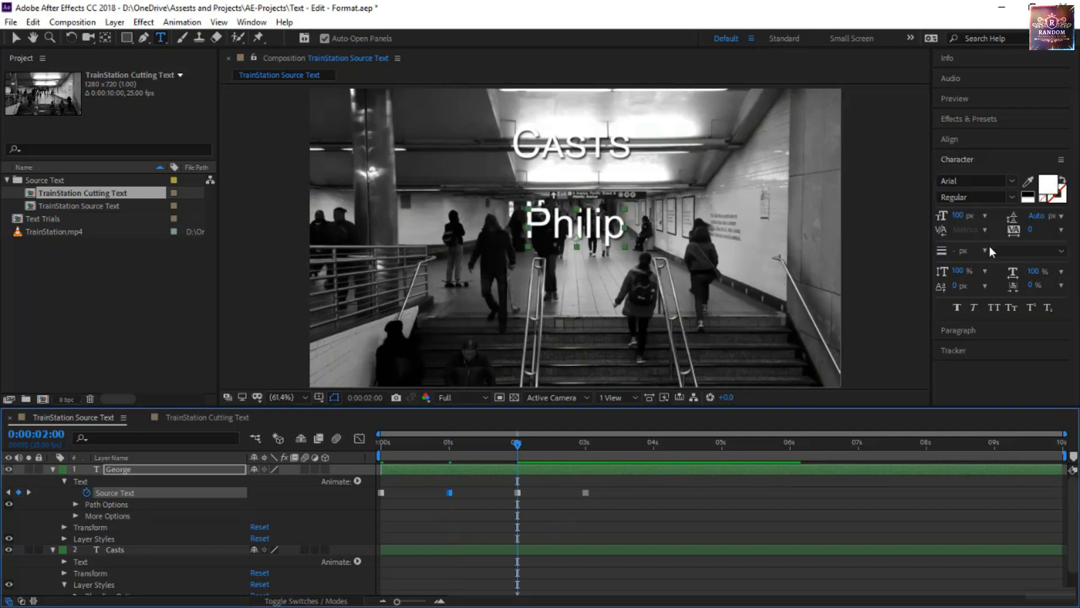
left_click(997, 309)
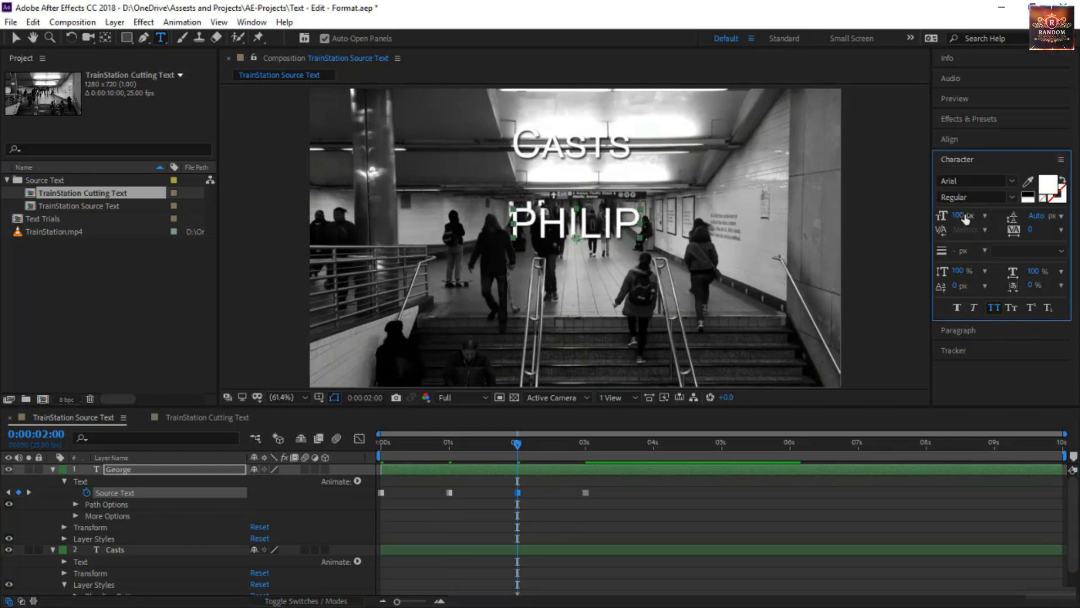
left_click_drag(966, 219, 1002, 219)
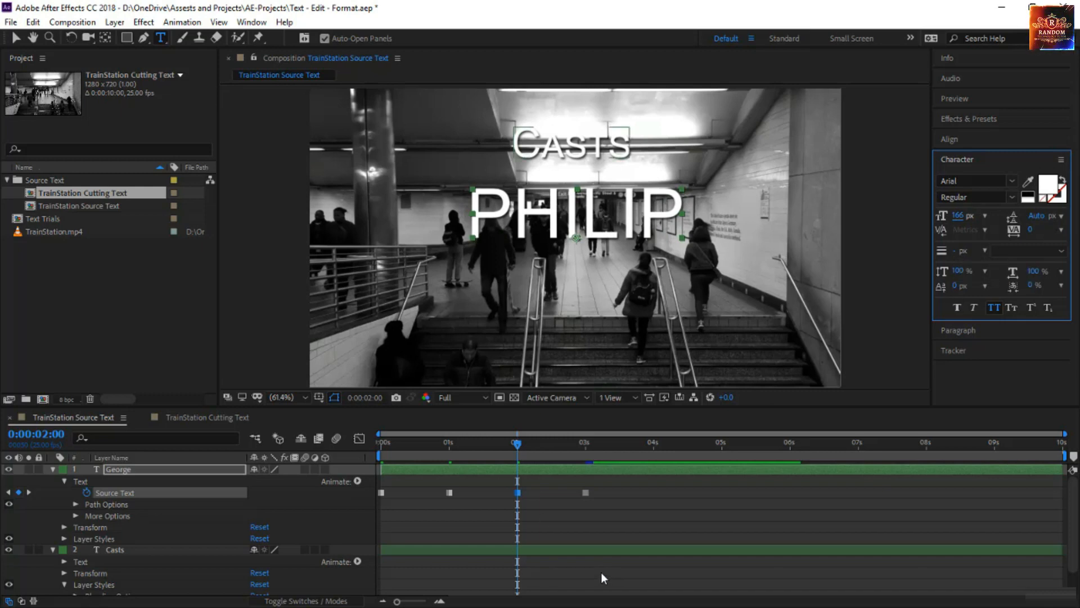
Right-align the name at the 0:00:03:00 keyframe and style it with a 166 px font size, Faux Italic and Faux Bold.
left_click(605, 551)
key("k")
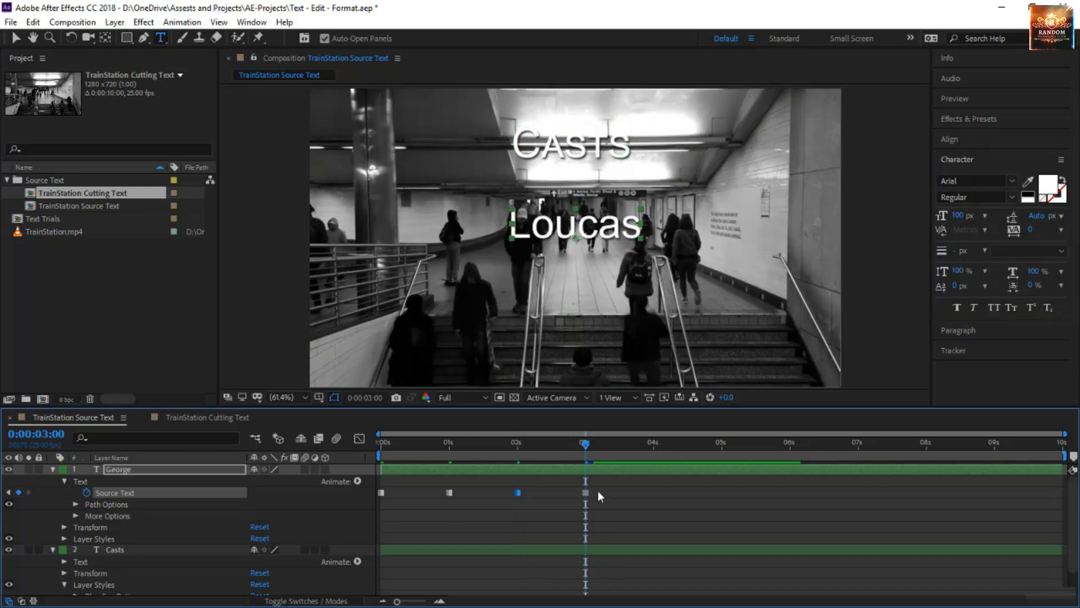
left_click(968, 338)
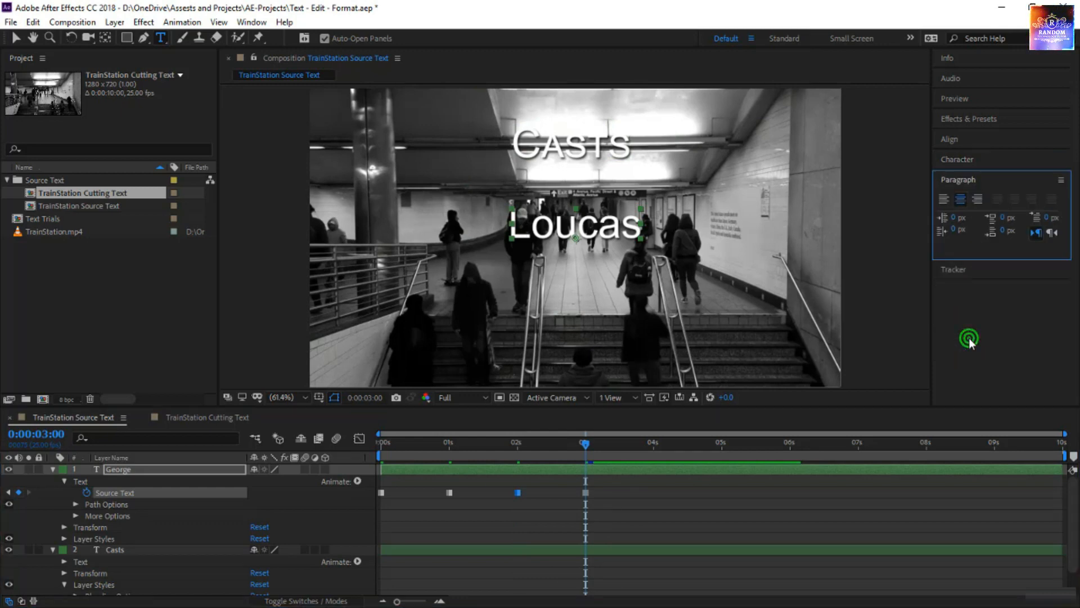
left_click(981, 201)
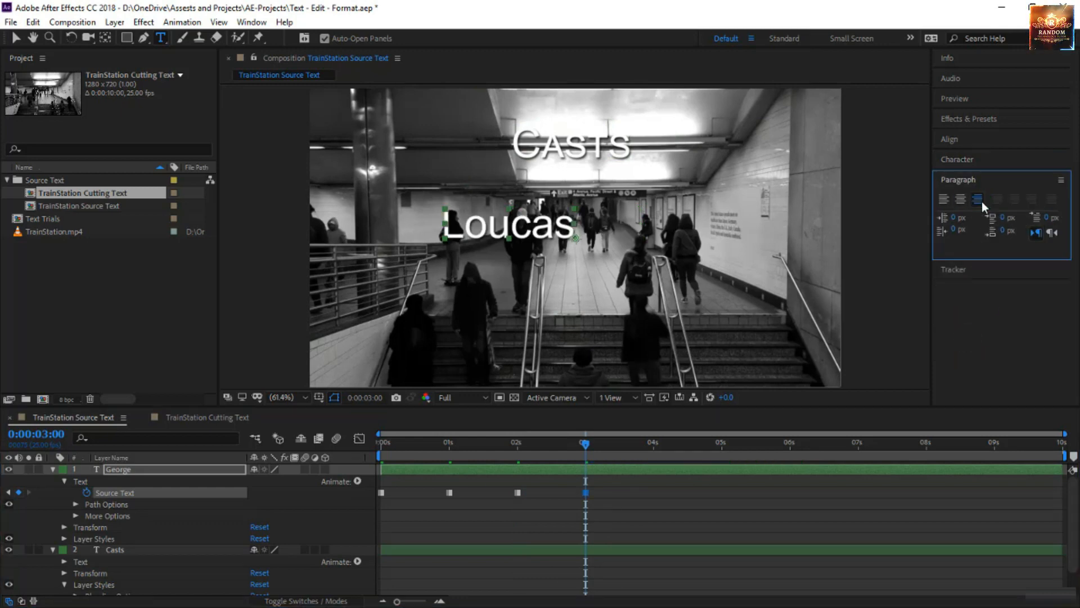
left_click(954, 160)
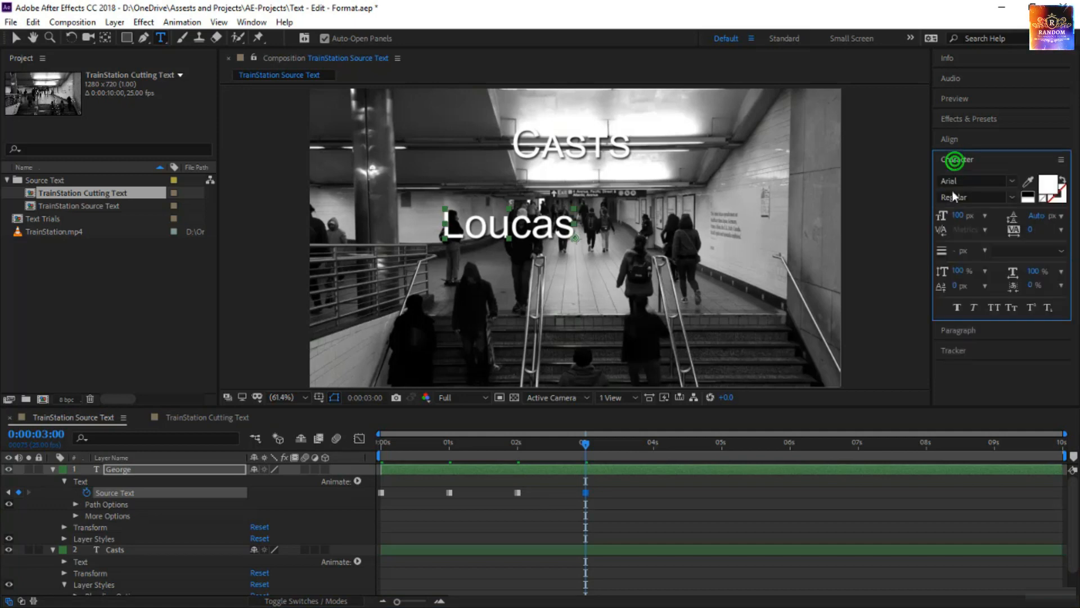
left_click_drag(964, 219, 1023, 224)
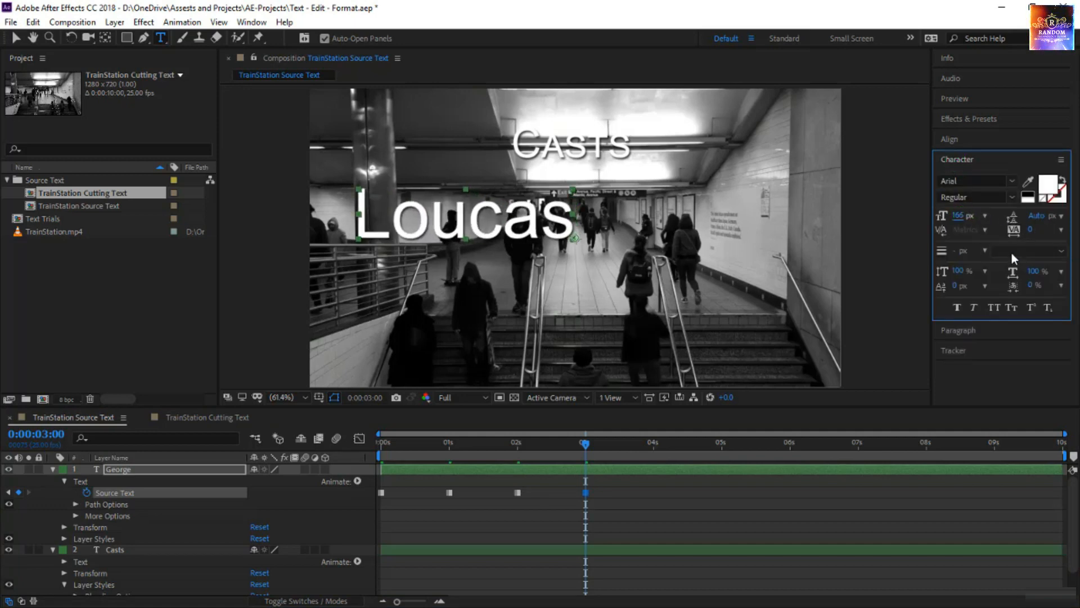
left_click(977, 306)
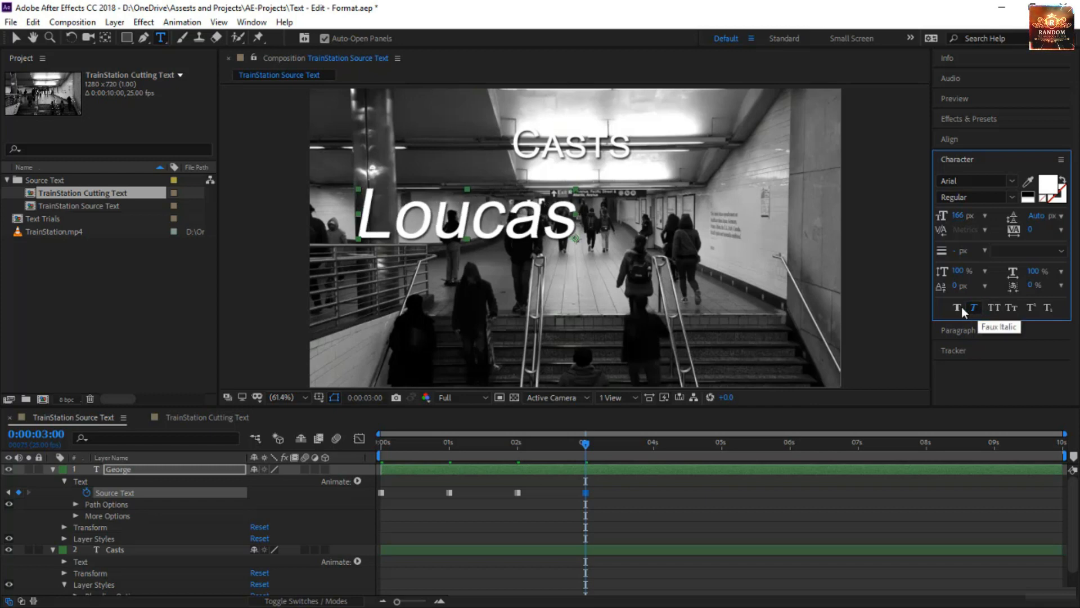
left_click(955, 307)
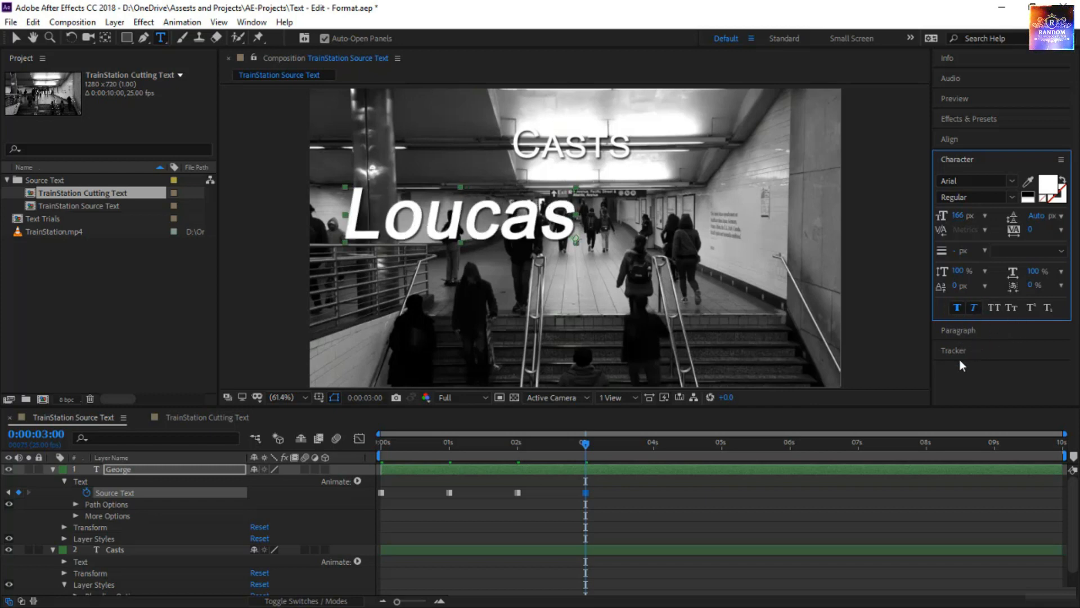
Preview the restyled cast names from the start of the composition and return to 0:00:00:00.
key("space")
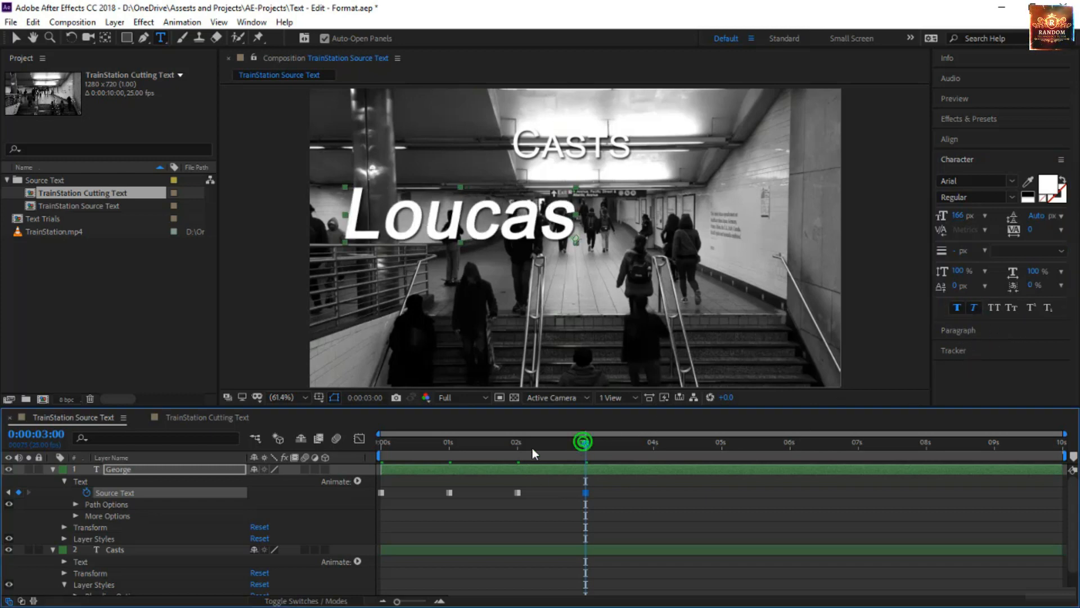
key("space")
key("space")
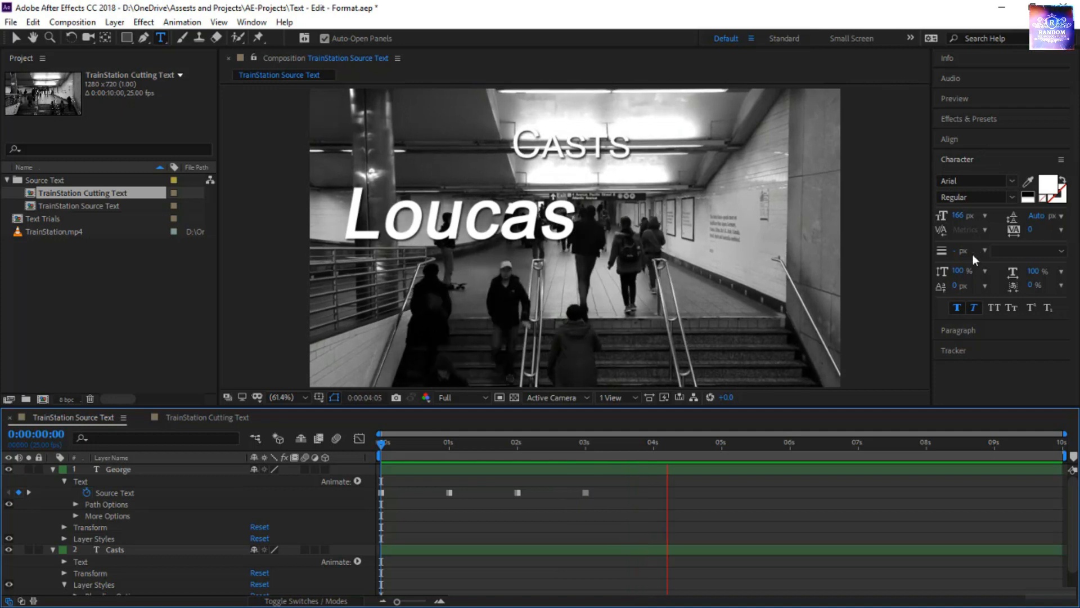
left_click(972, 329)
left_click_drag(603, 442, 369, 472)
key("space")
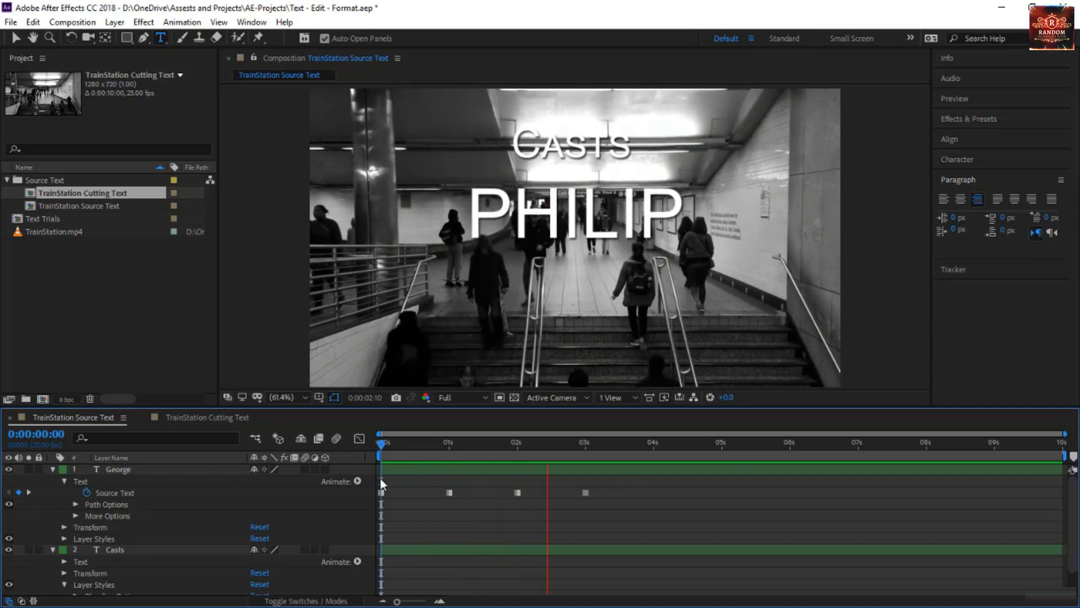
left_click(202, 492)
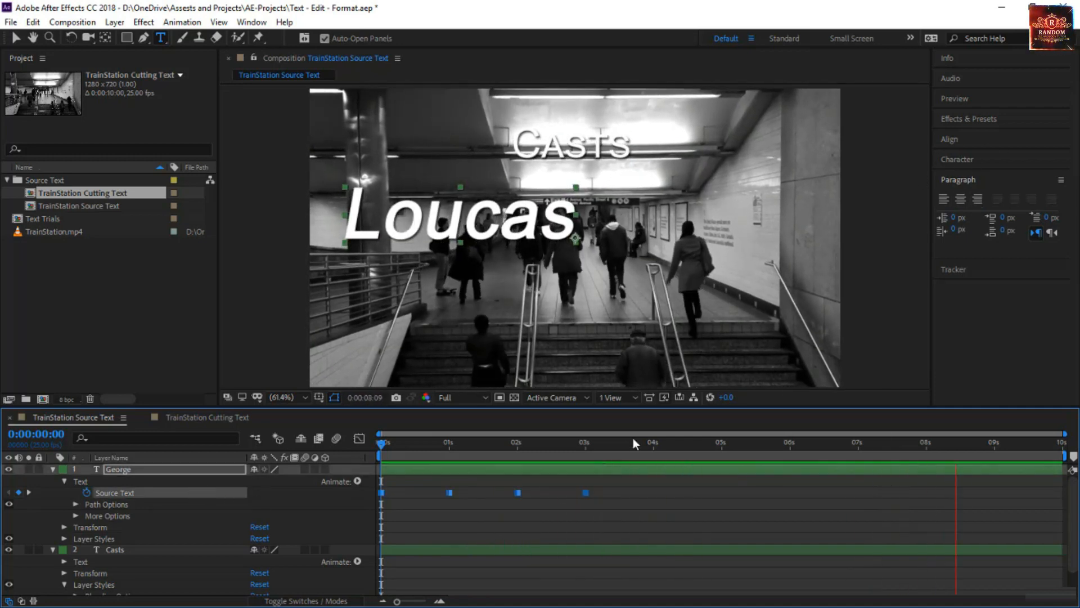
left_click(381, 444)
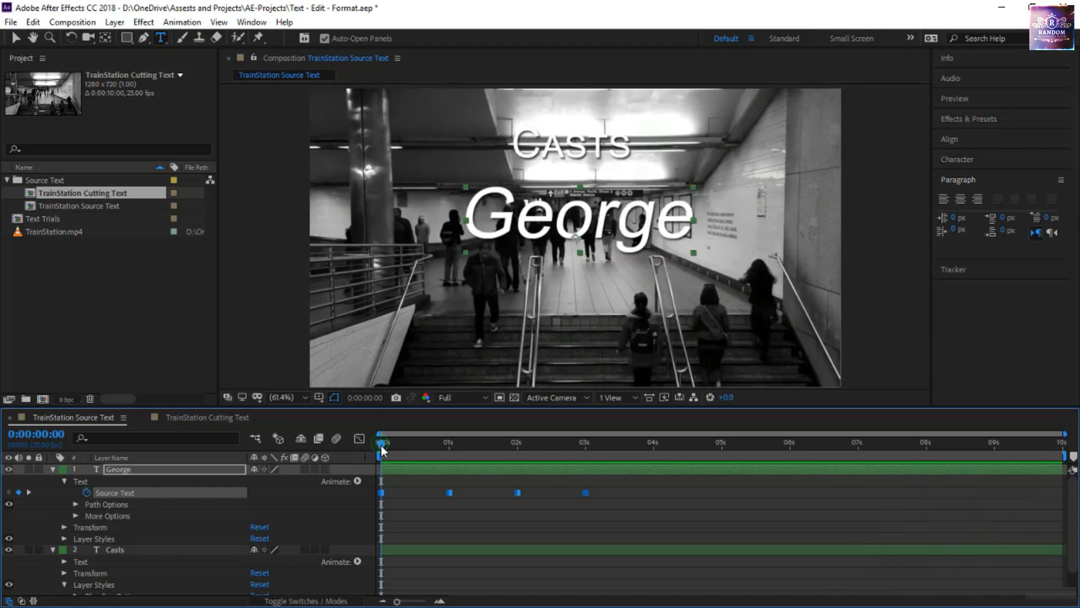
left_click_drag(380, 444, 386, 487)
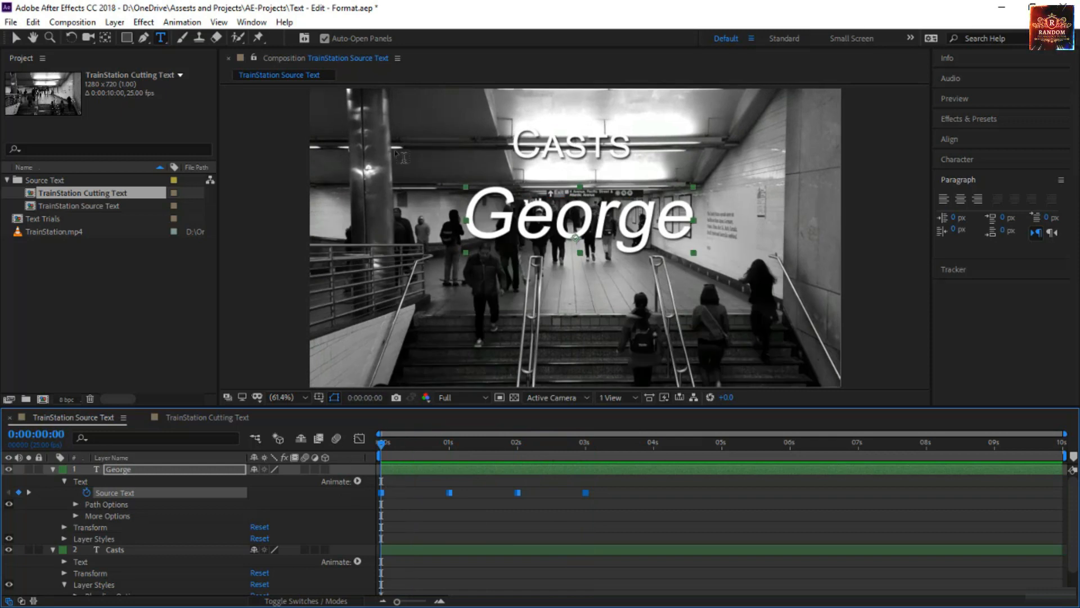
Move the name left to about 309, 327, set a Position keyframe at 0:00:00:00 and reveal the layer's keyframed properties.
left_click(15, 38)
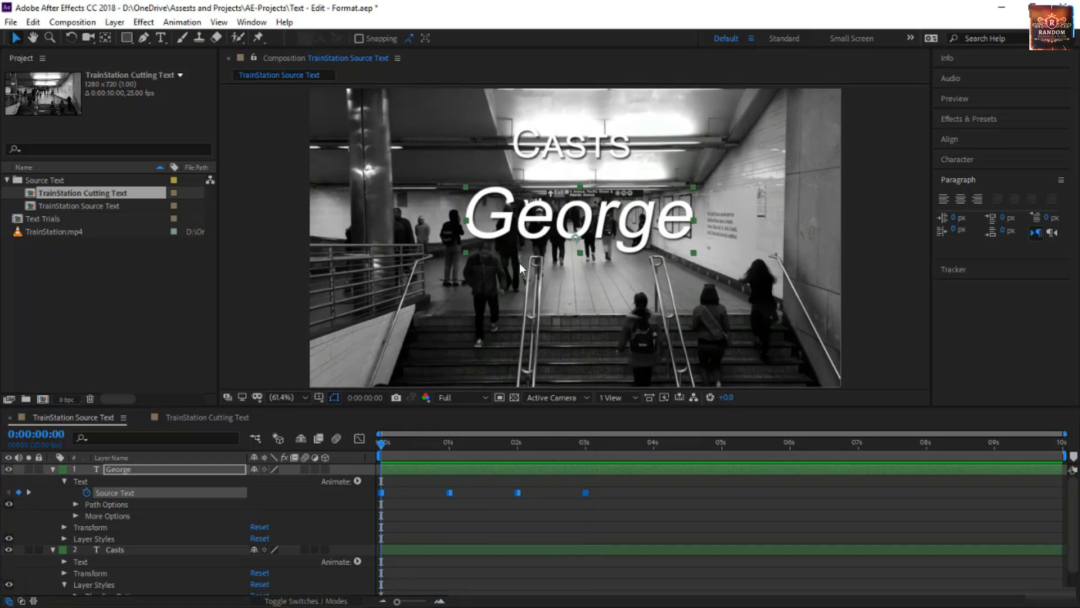
left_click_drag(576, 236, 440, 223)
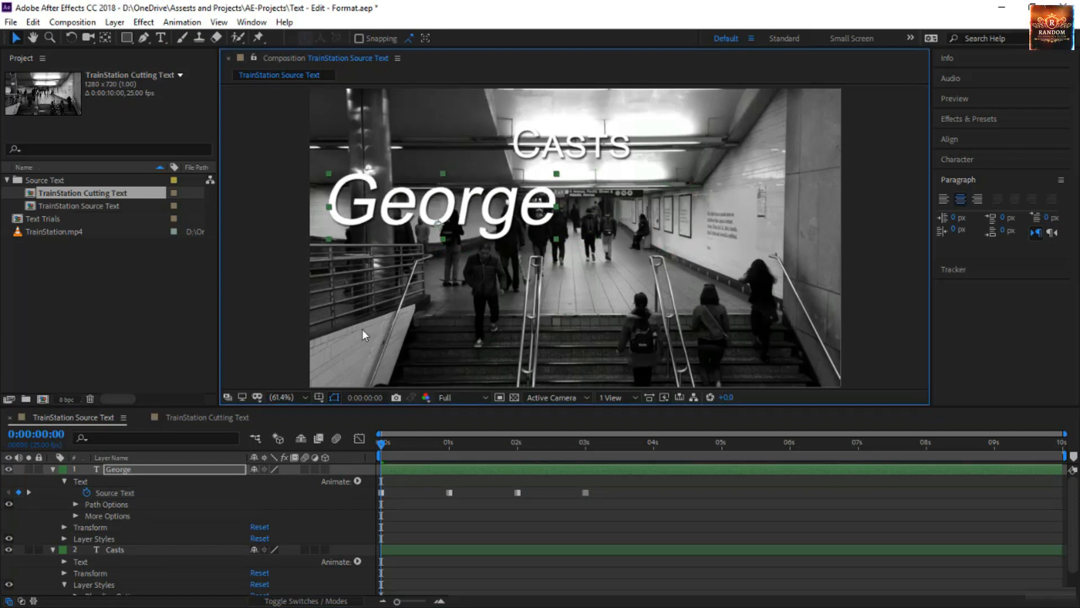
left_click(168, 469)
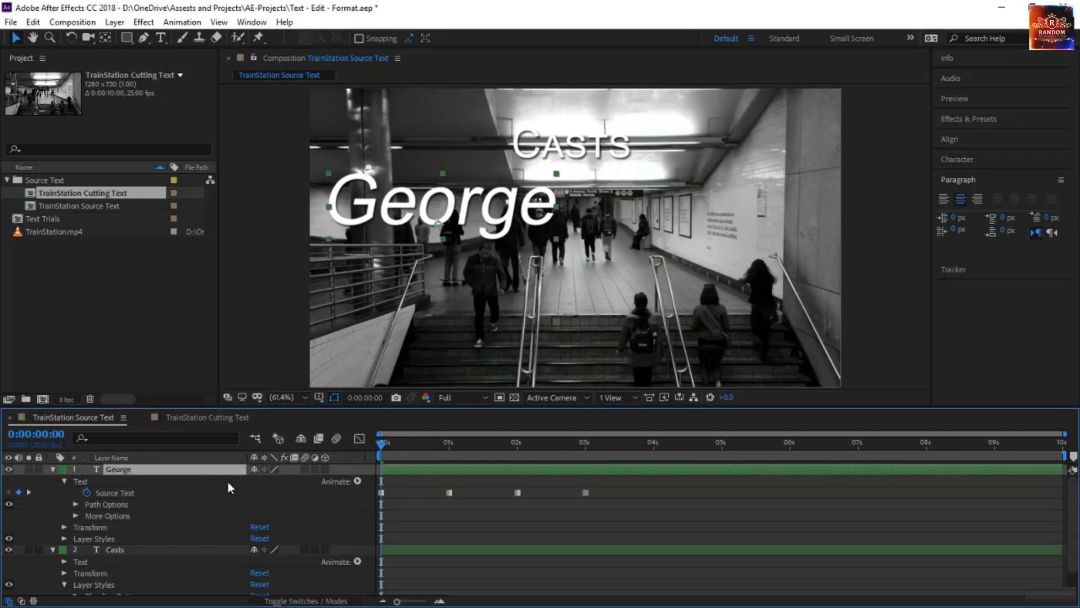
key("p")
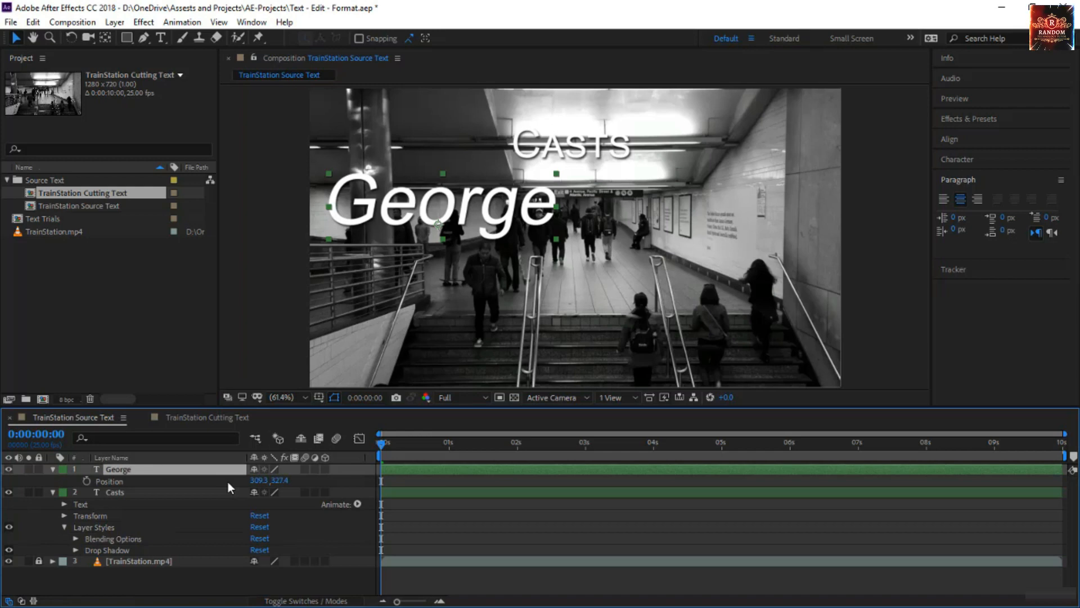
left_click(86, 481)
left_click(139, 468)
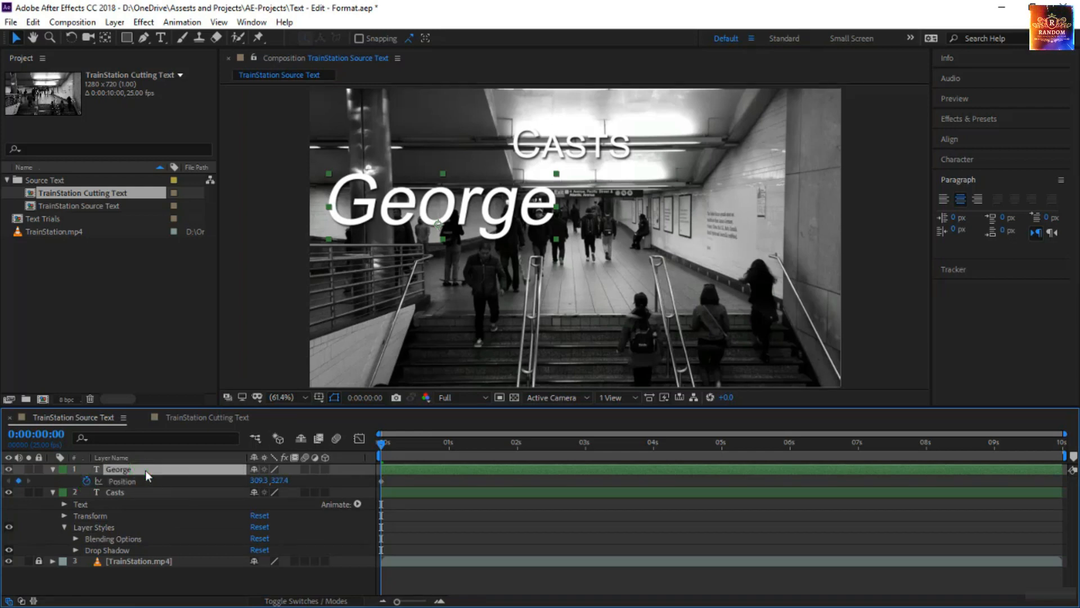
key("u")
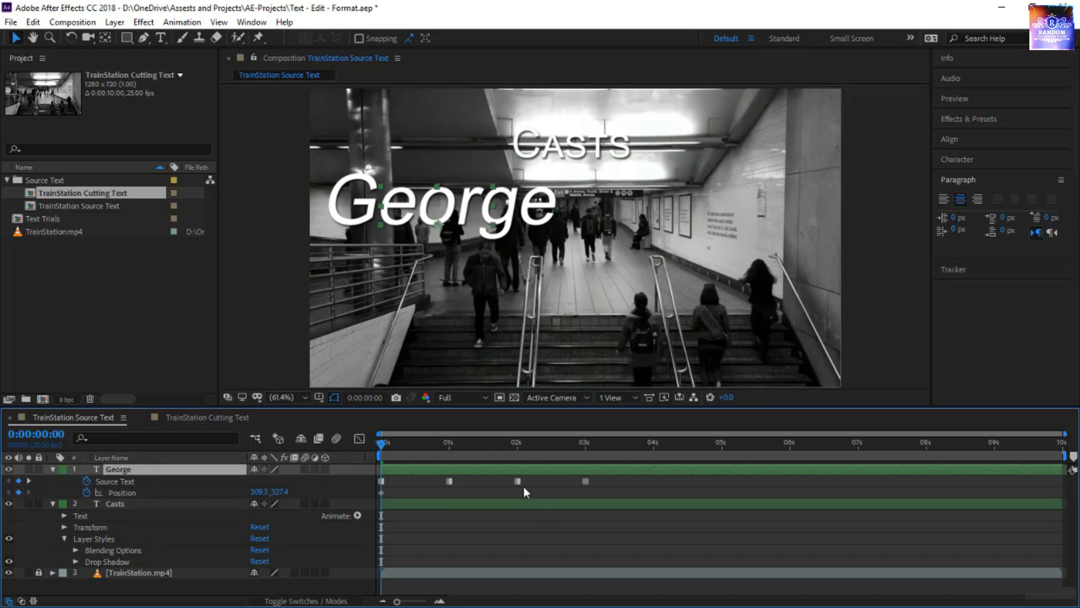
Keyframe the name's position at about 169, 673 at 0:00:01:00, about 984, 666 at 0:00:02:00 and about 932, 341 at 0:00:03:00.
key("k")
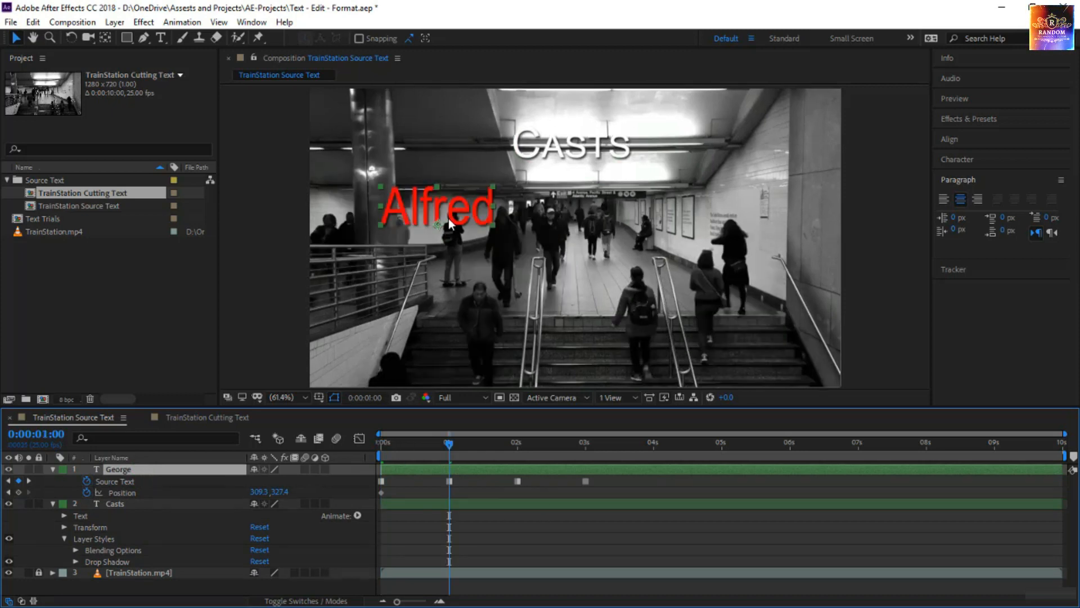
left_click(441, 213)
left_click_drag(441, 213, 438, 340)
key("k")
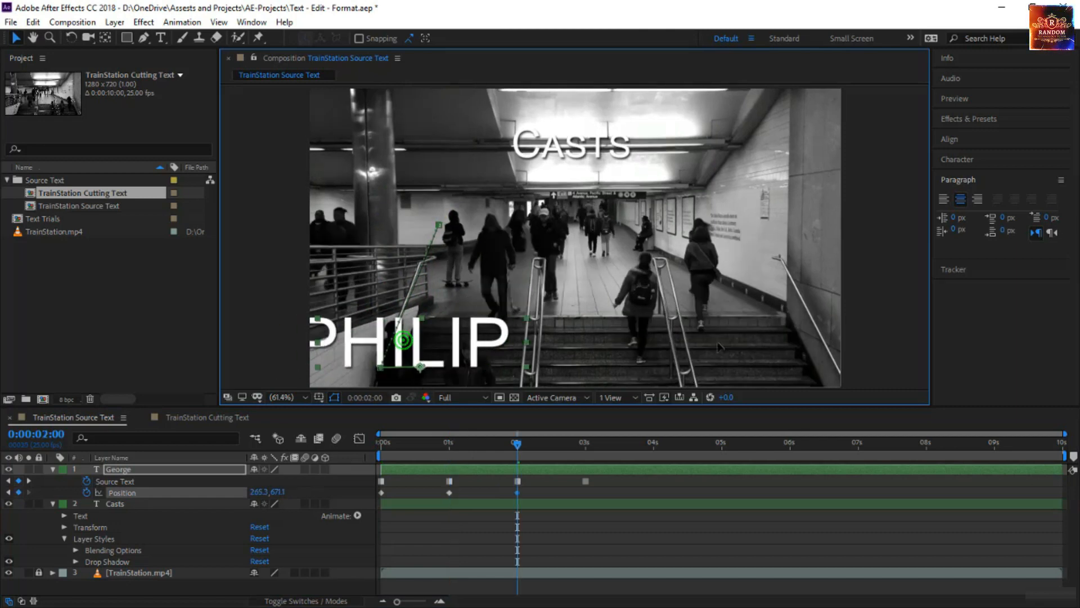
left_click_drag(720, 346, 787, 340)
left_click_drag(740, 349, 741, 341)
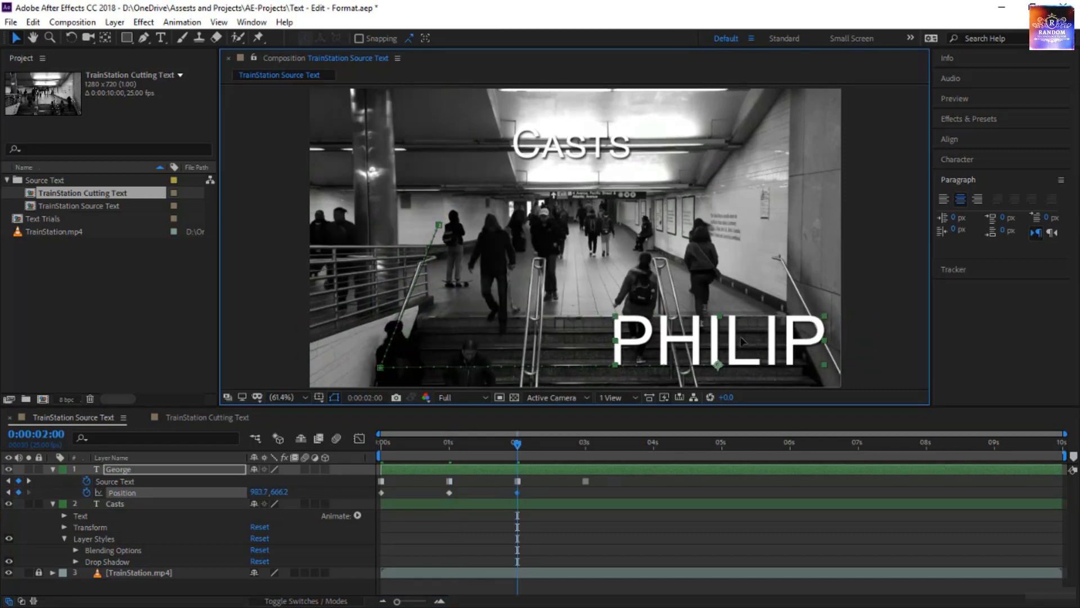
key("k")
left_click_drag(666, 355, 648, 211)
Preview the name's position animation from the start of the composition.
left_click(585, 444)
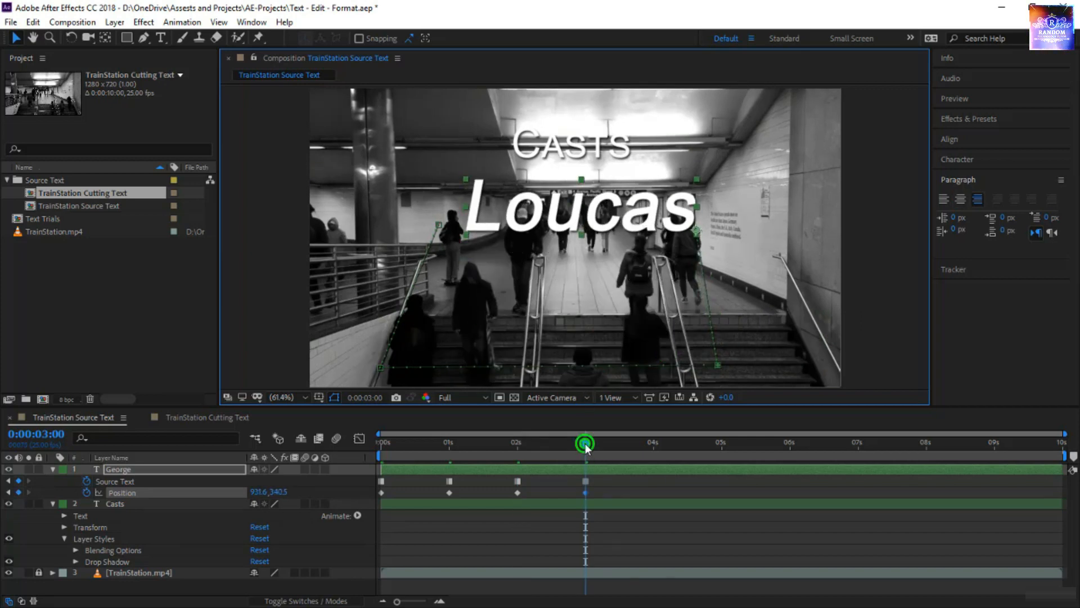
left_click_drag(585, 444, 382, 444)
left_click(448, 545)
key("space")
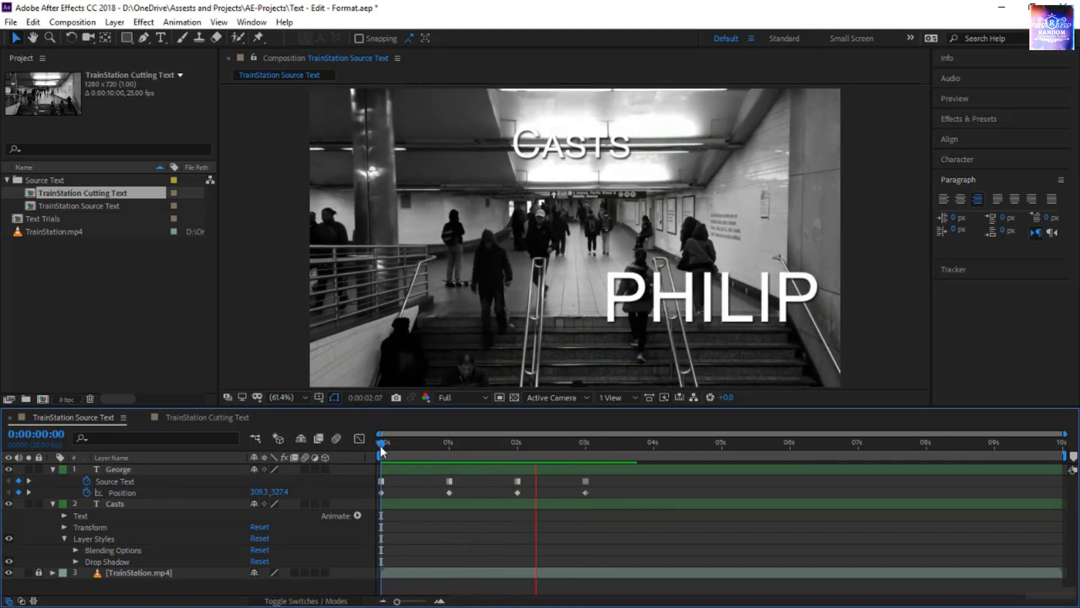
left_click_drag(381, 445, 342, 458)
Convert all of the name layer's Position keyframes to hold keyframes and preview the composition from the start.
left_click(124, 492)
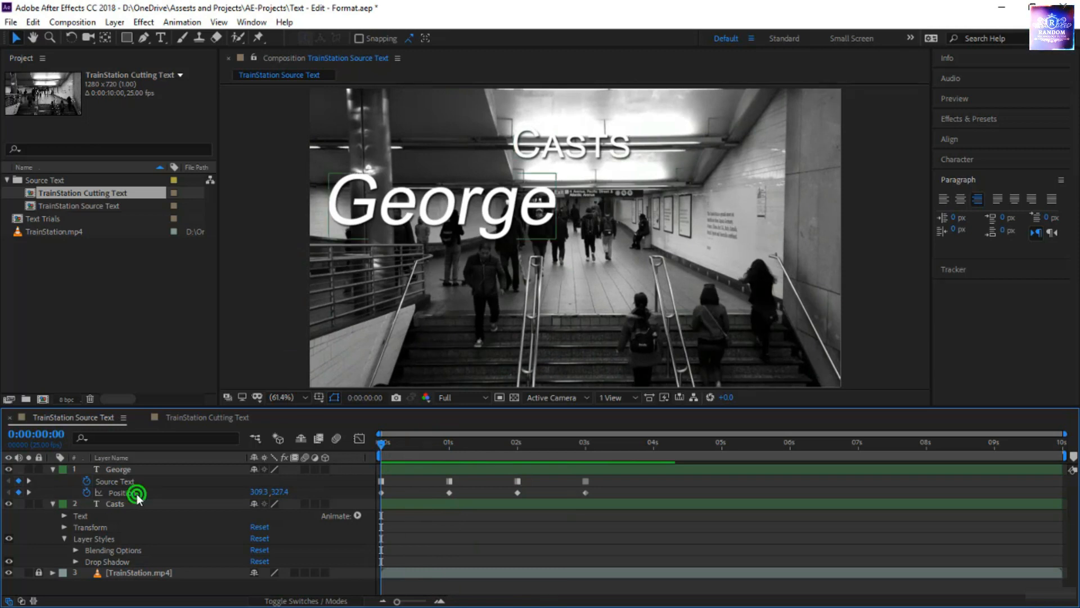
right_click(448, 492)
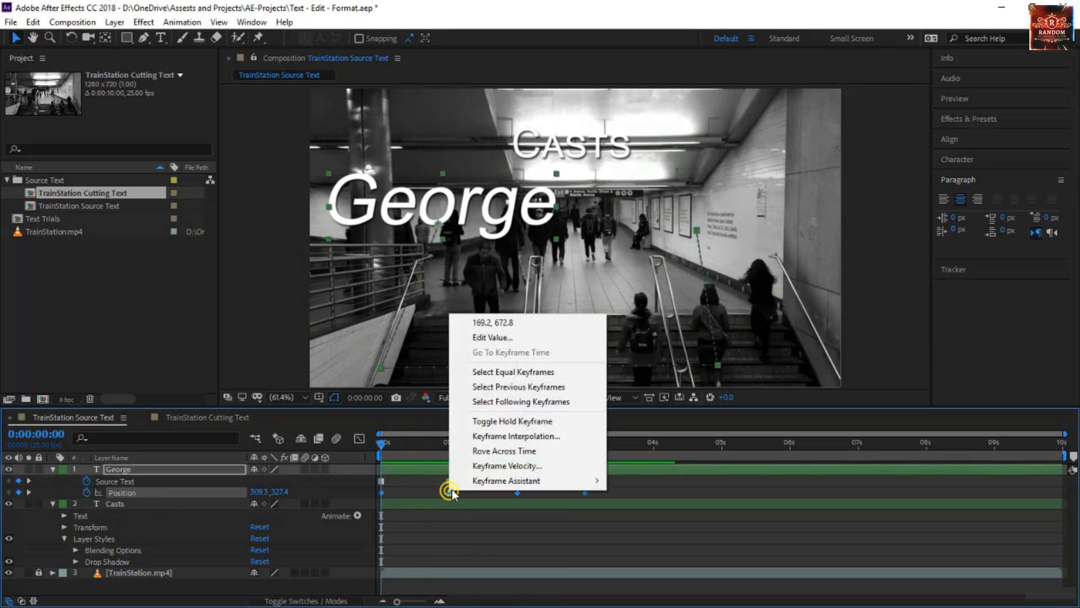
left_click(532, 422)
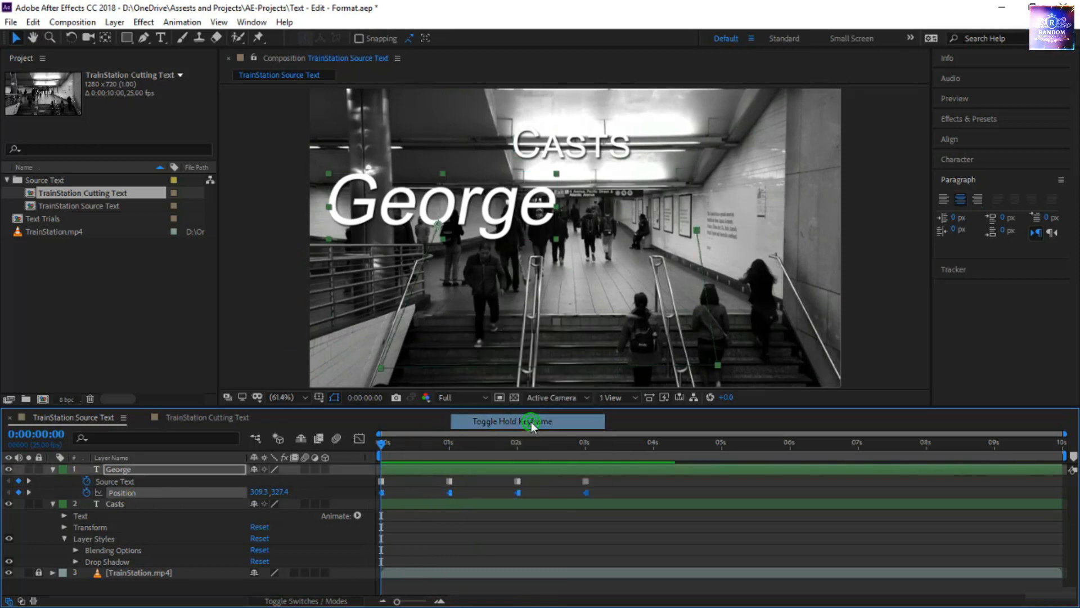
left_click(450, 524)
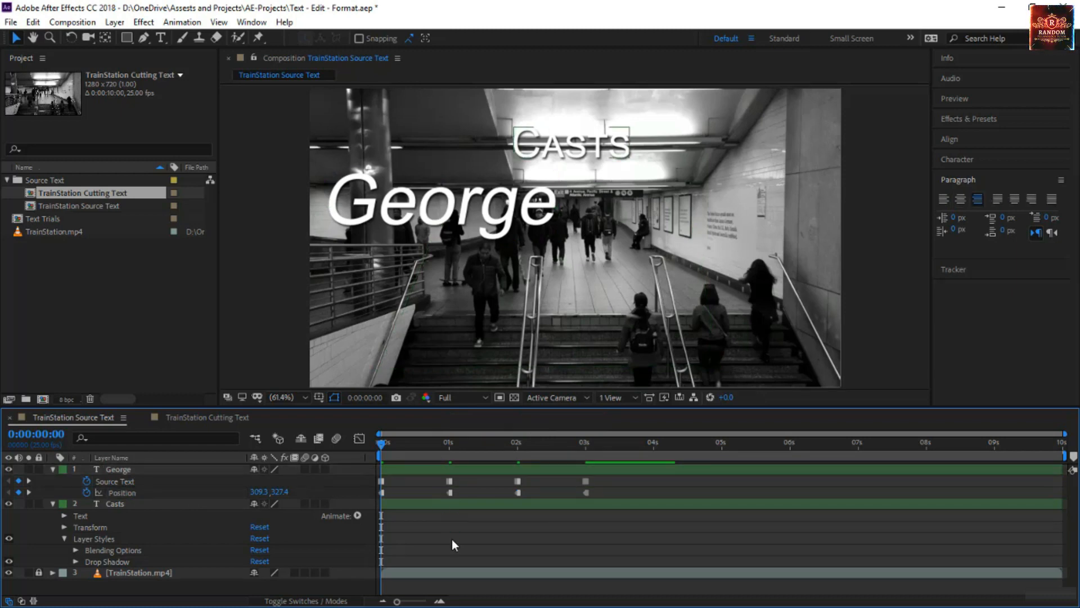
key("space")
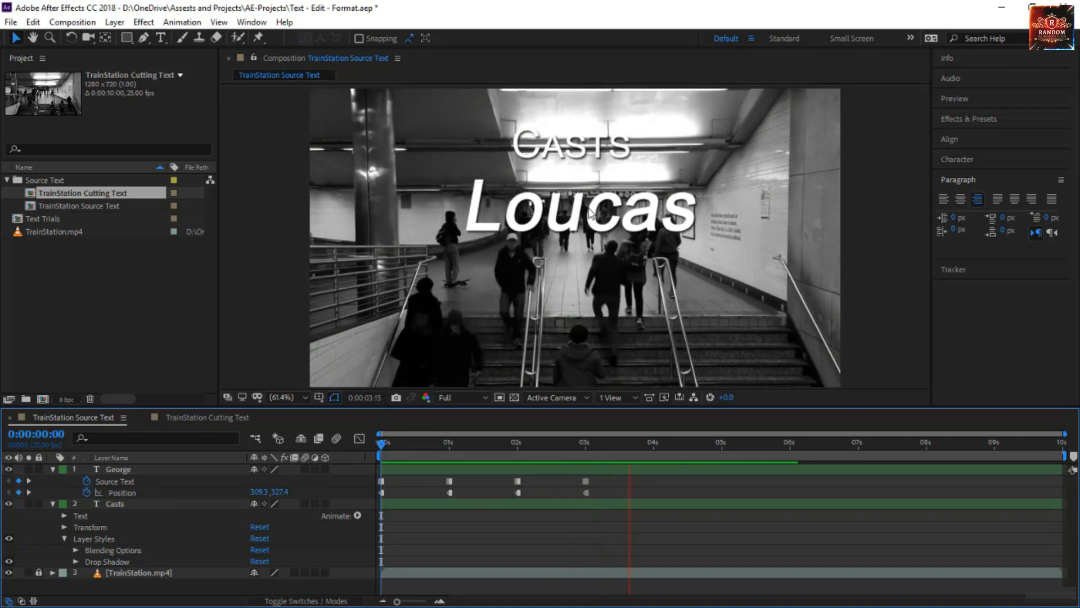
left_click(381, 447)
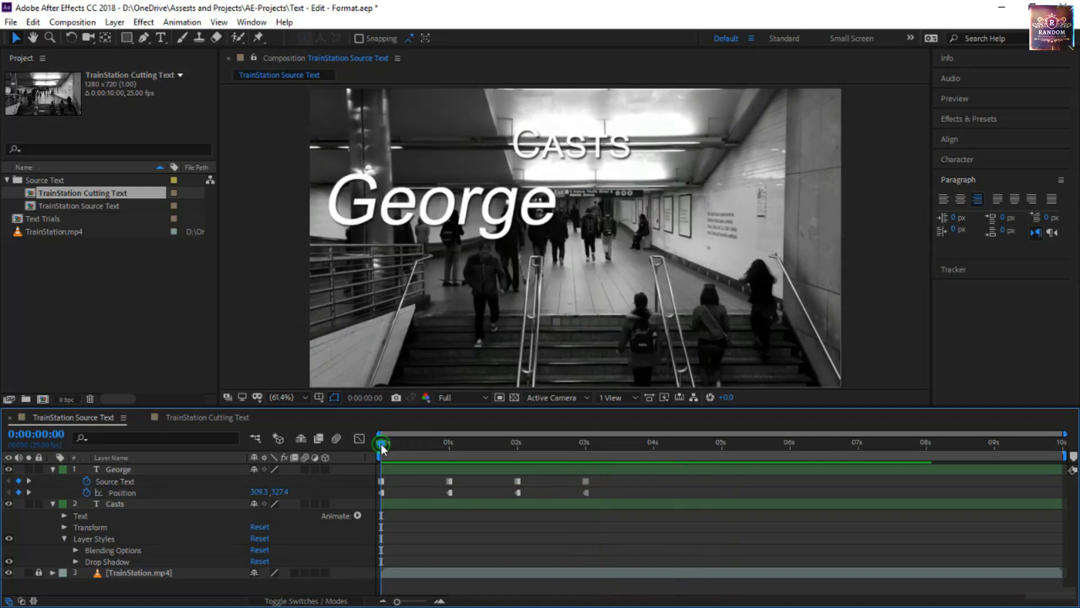
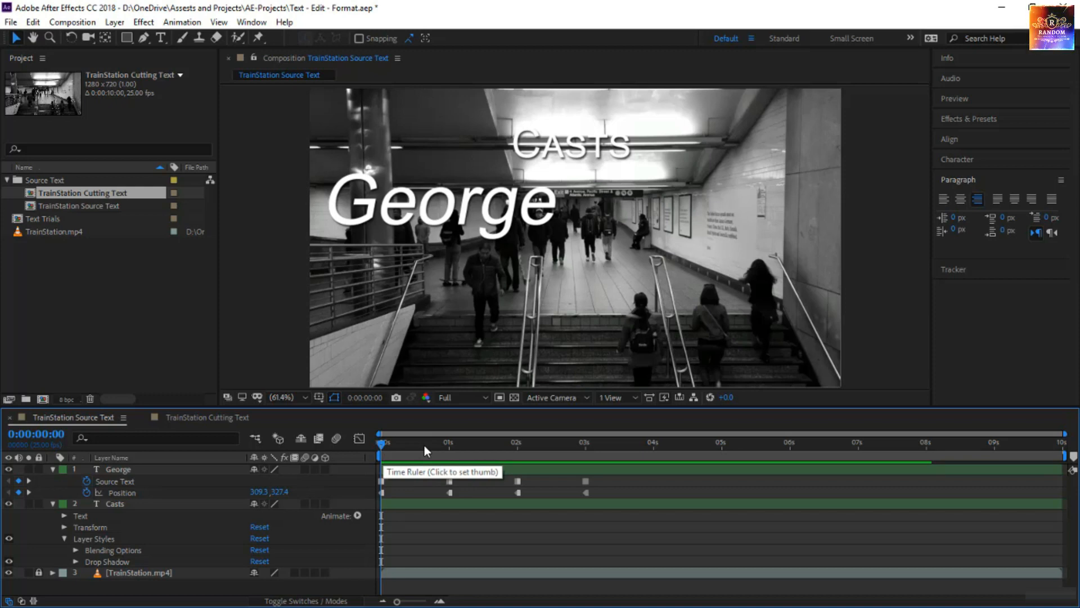
Display the motion path of the name layer's Position keyframes and deselect everything.
left_click(174, 493)
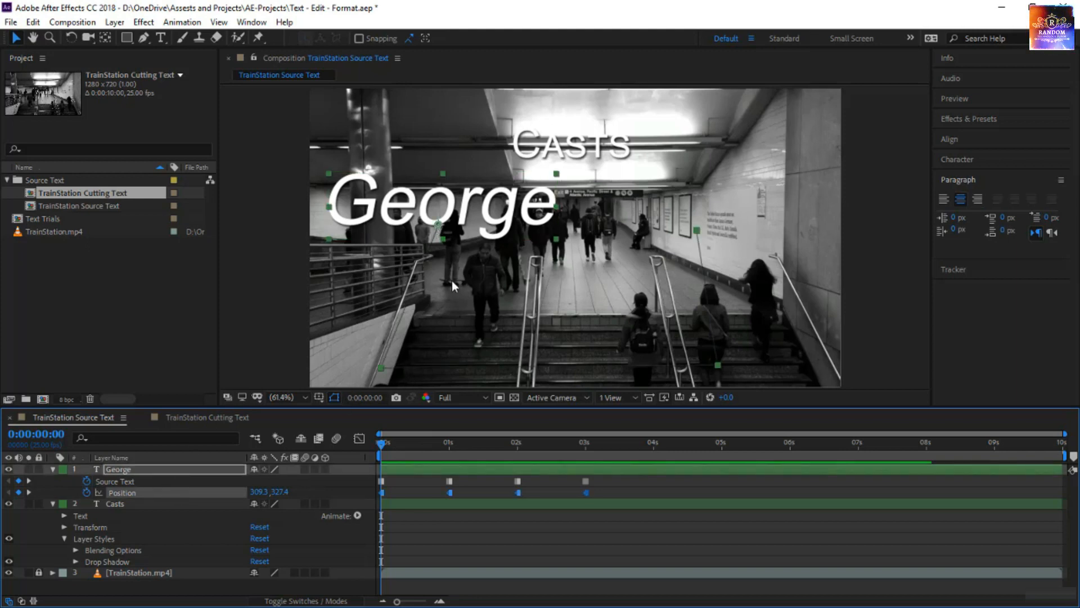
key("ctrl+shift+a")
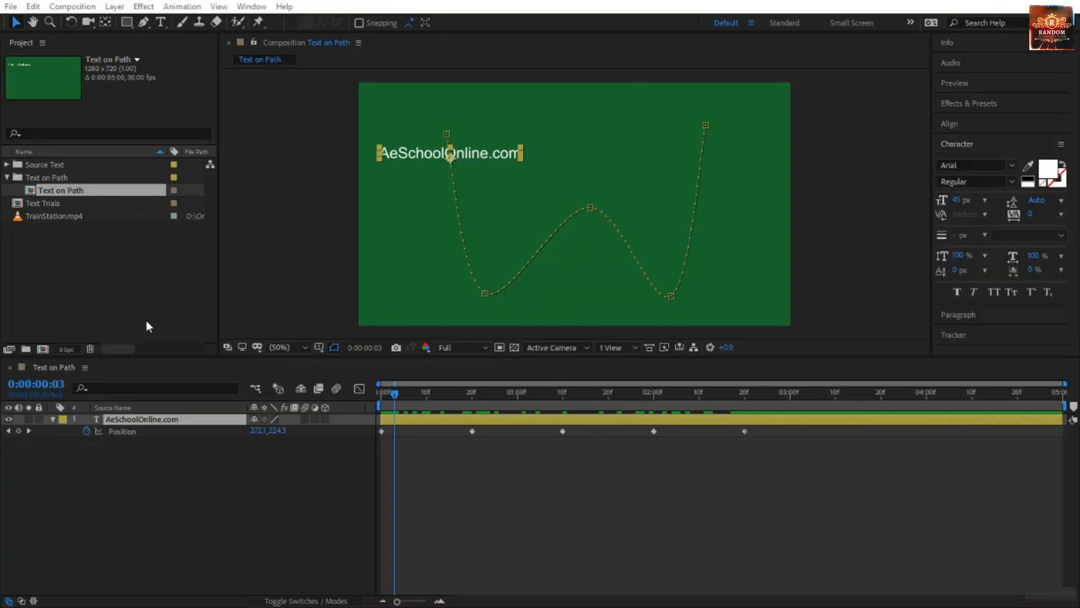
Show the AeSchoolOnline.com layer's motion path in the Text on Path composition and preview its Position animation from the start.
left_click(162, 436)
left_click(171, 430)
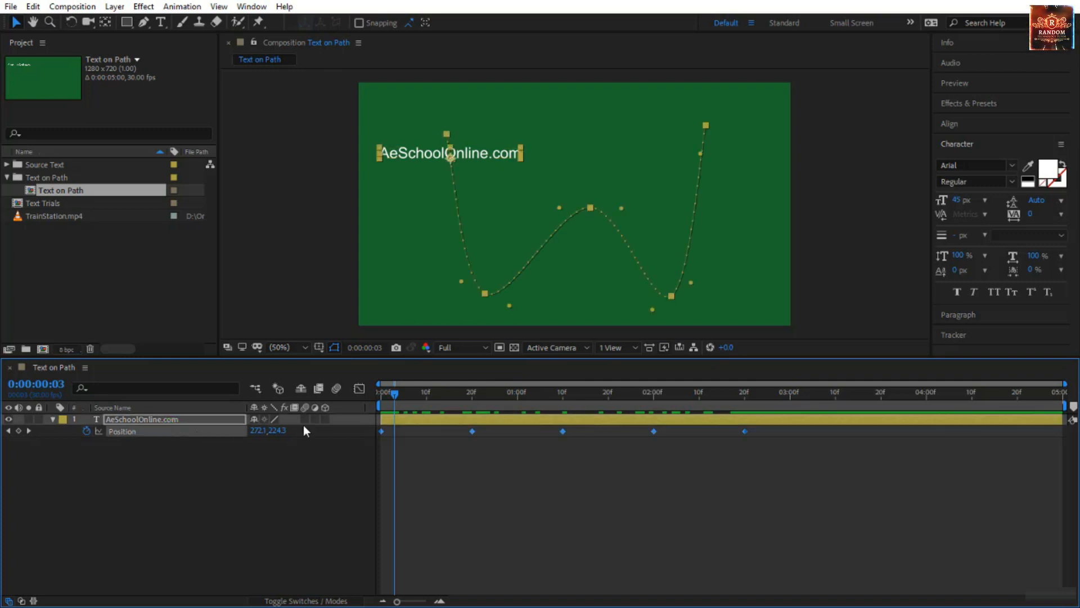
left_click_drag(393, 397, 359, 406)
key("space")
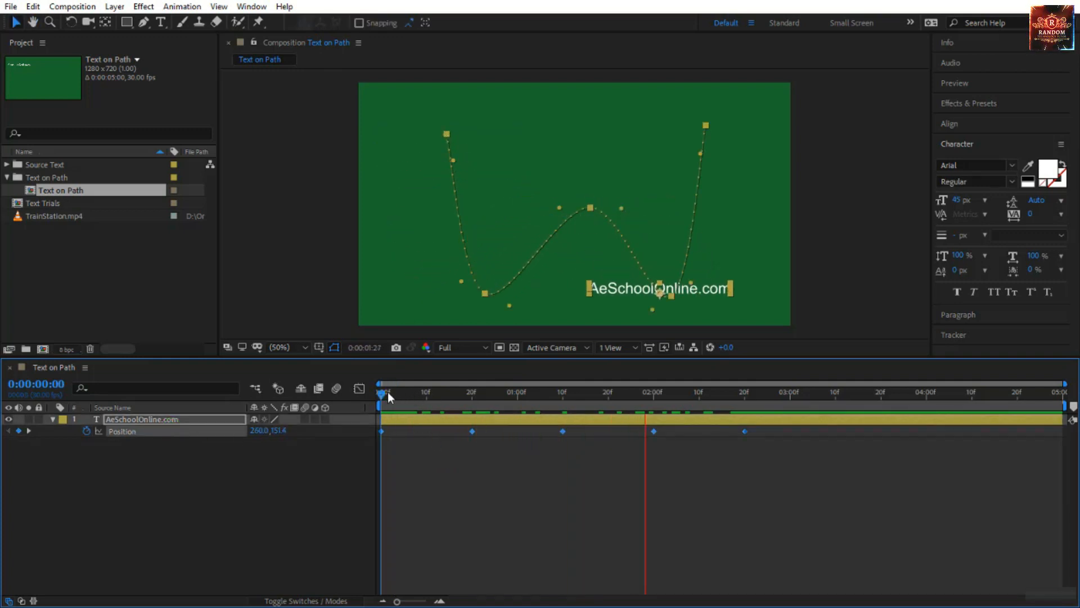
key("space")
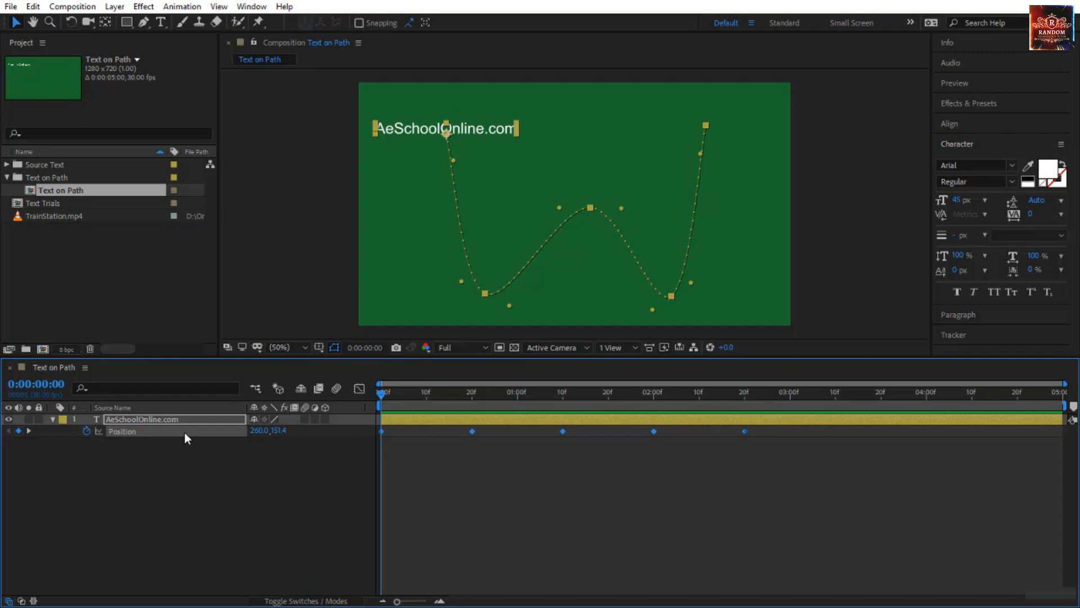
Remove all Position keyframes from the AeSchoolOnline.com text layer.
left_click(142, 419)
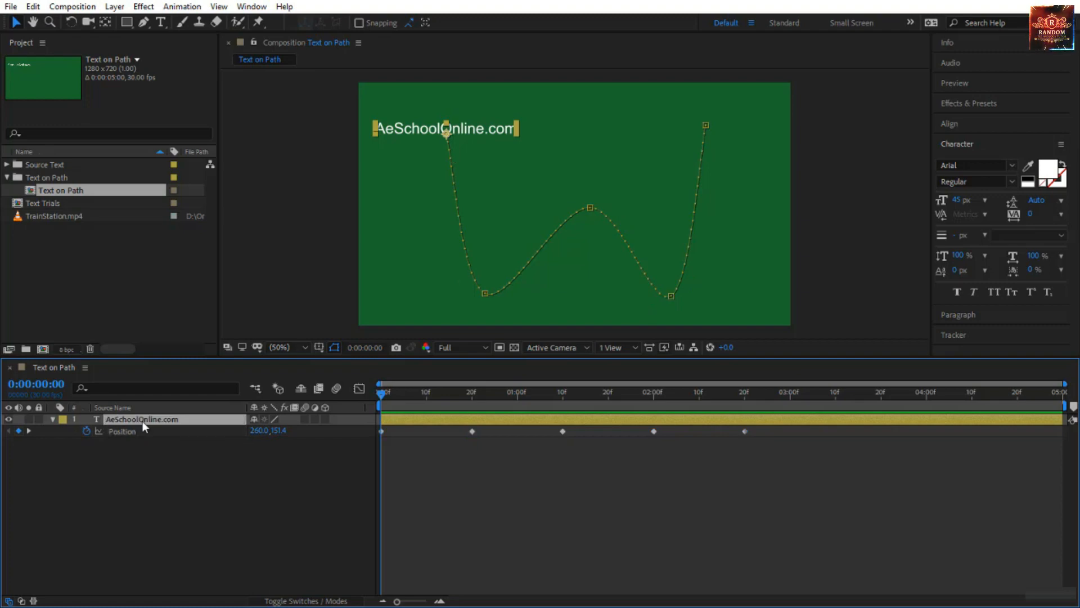
left_click(85, 431)
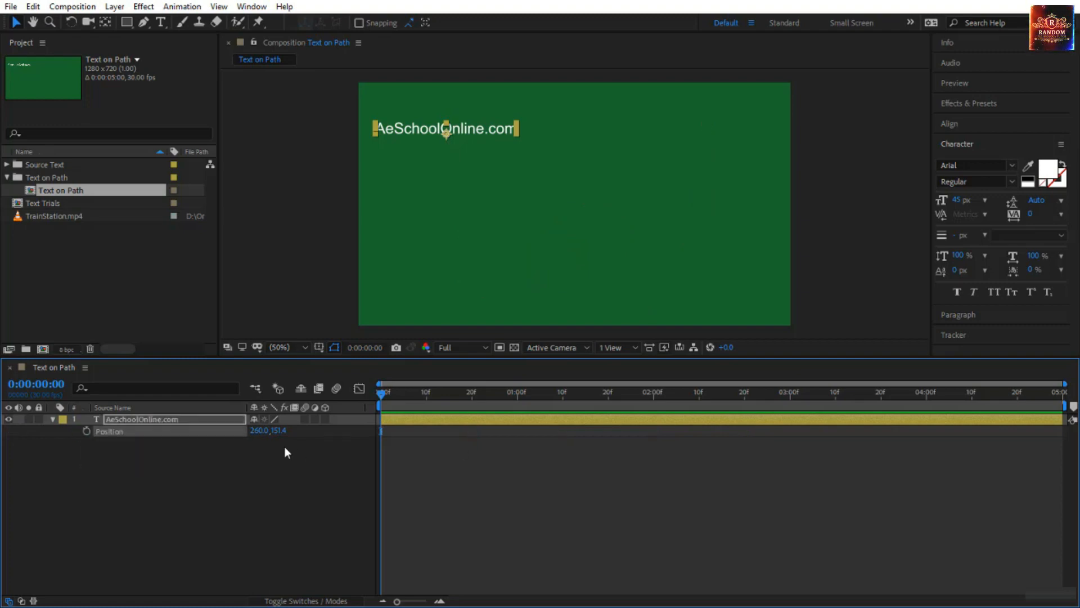
left_click(53, 420)
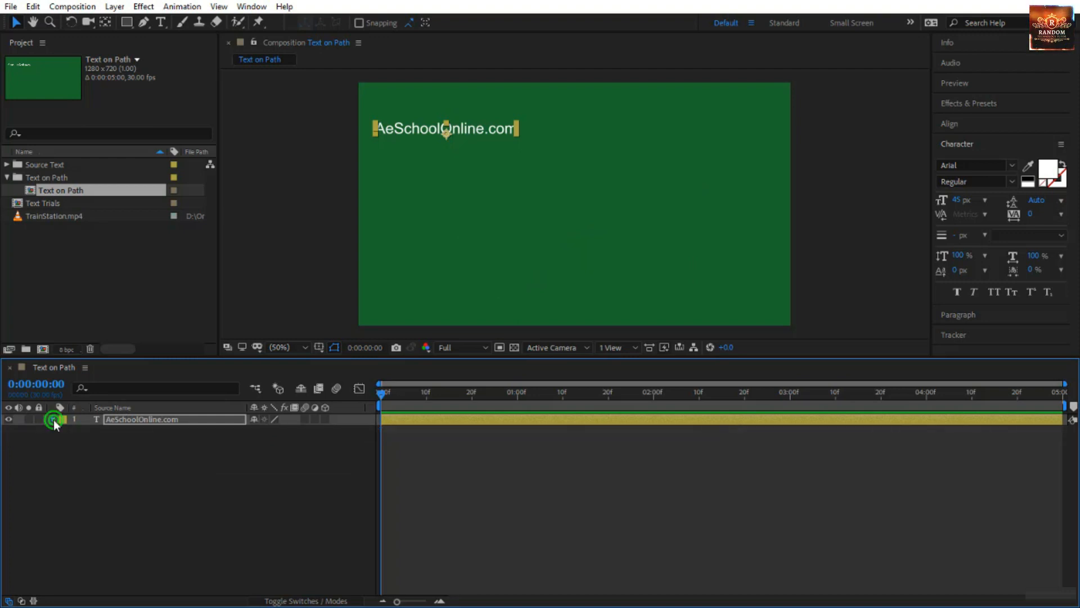
Reveal the Path setting in the text layer's Path Options.
left_click(53, 420)
left_click(65, 430)
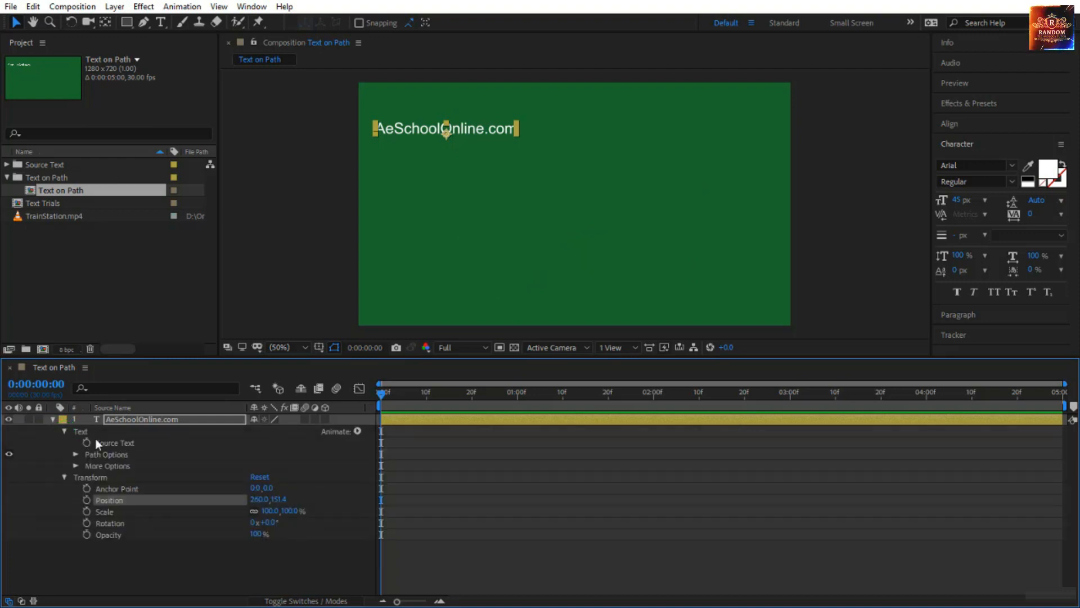
left_click(119, 444)
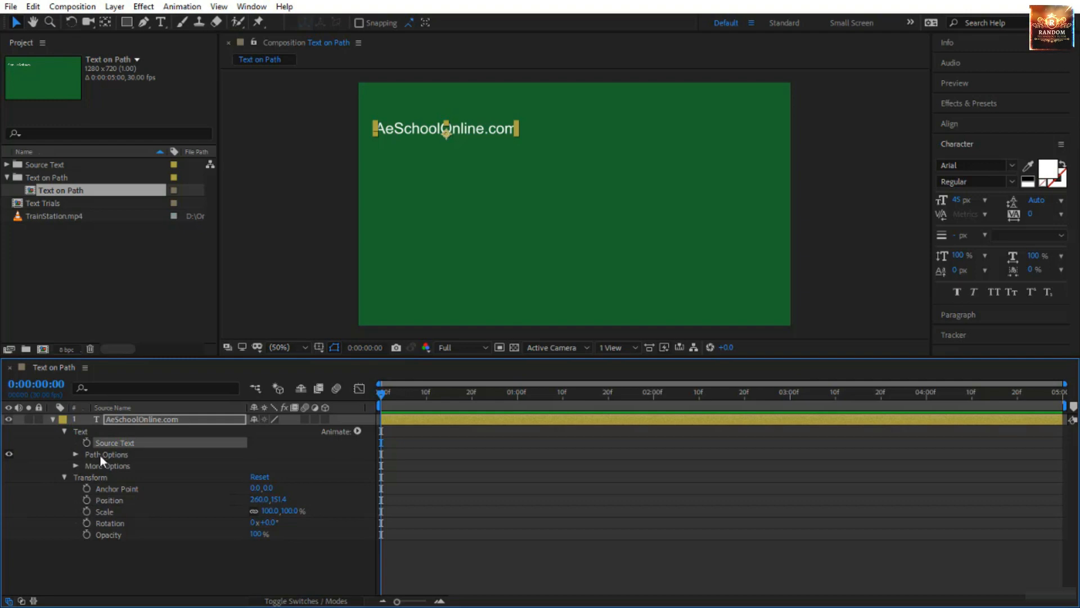
left_click(105, 455)
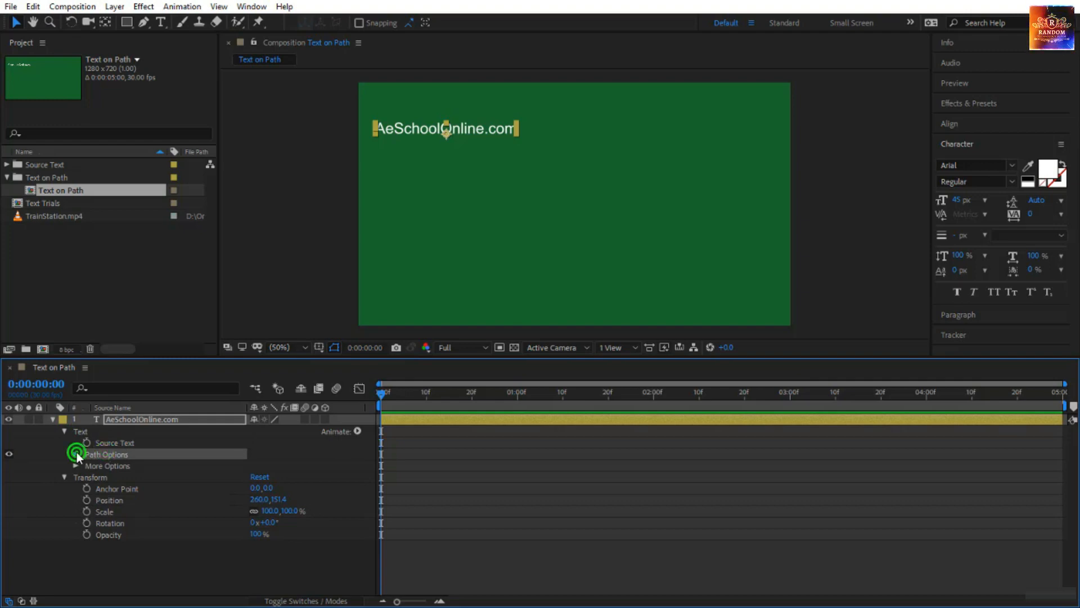
left_click(76, 454)
left_click(111, 466)
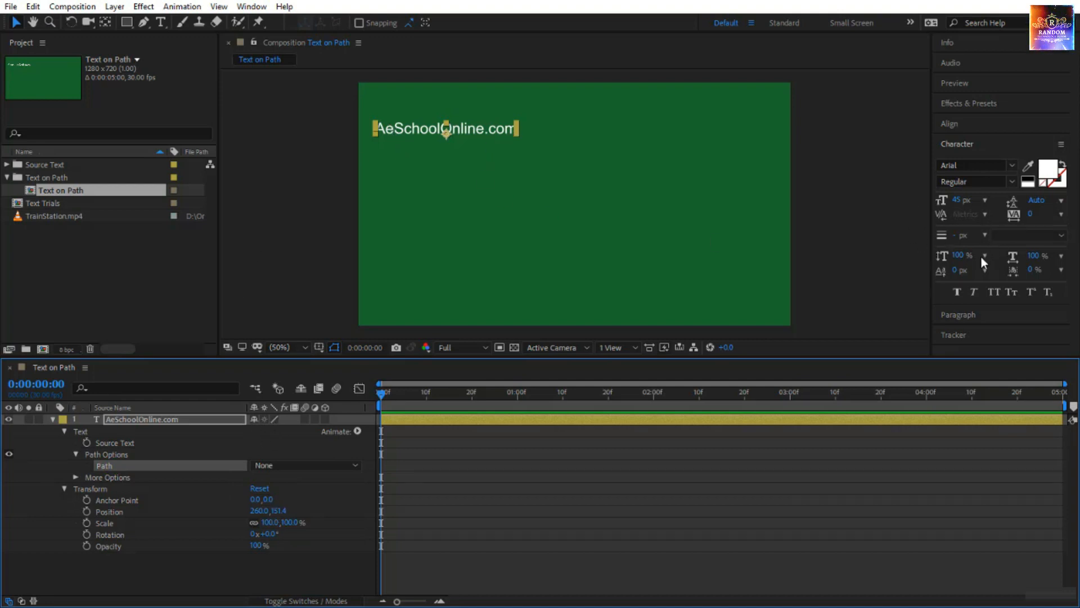
Review the text's paragraph and character settings and set its baseline shift to 0 px.
left_click(978, 308)
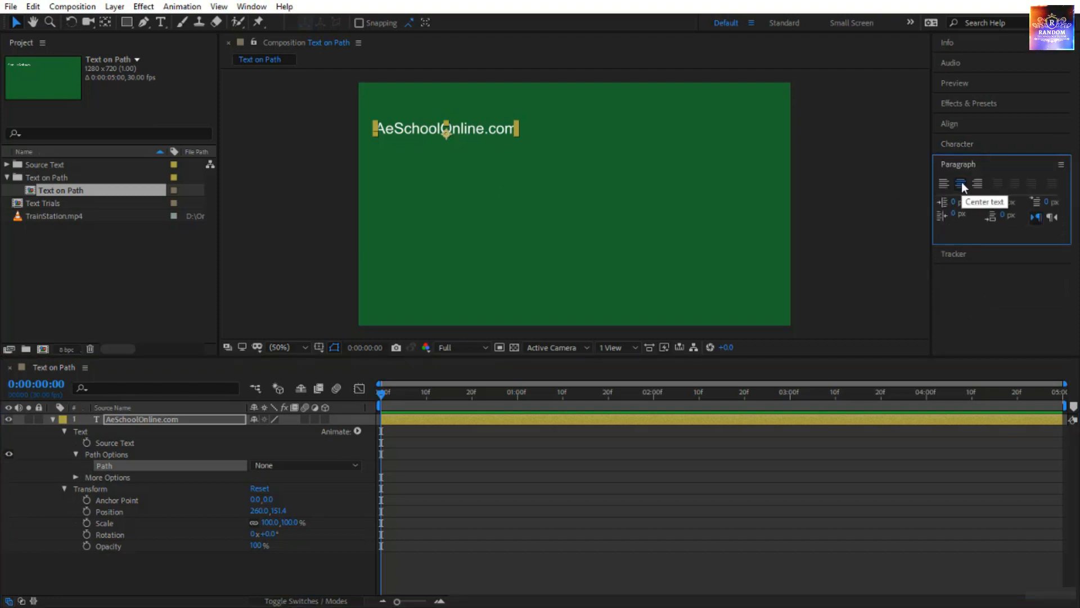
left_click(975, 146)
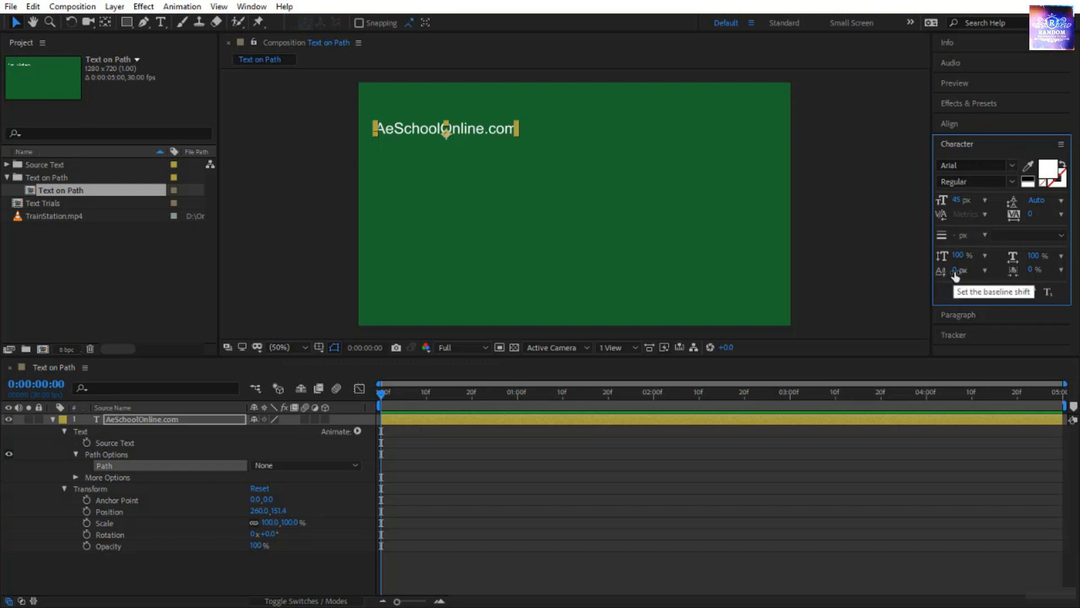
left_click(955, 273)
type("0")
key("Return")
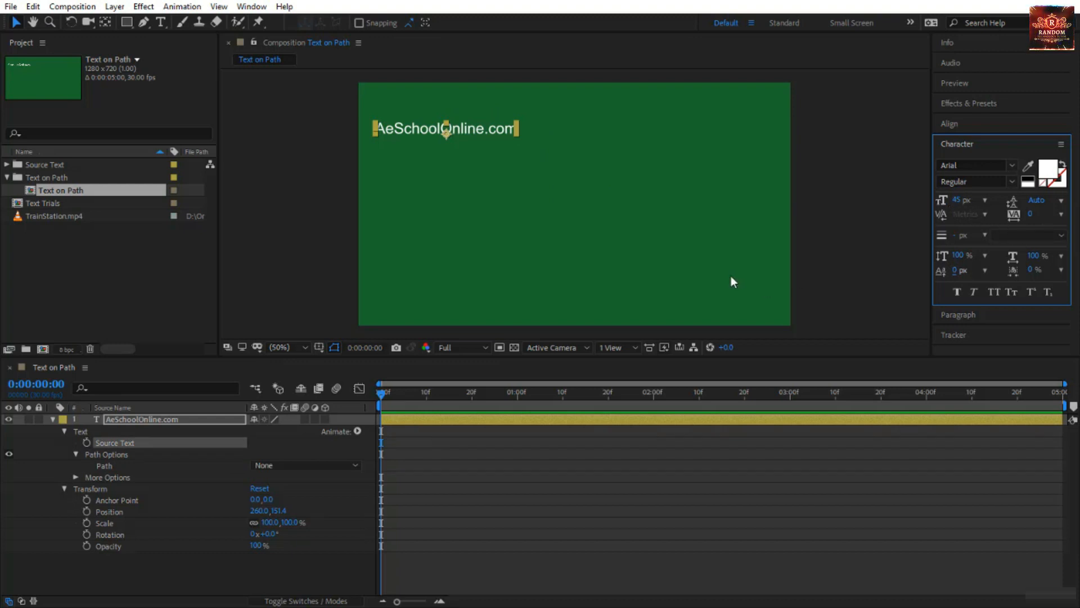
left_click(134, 466)
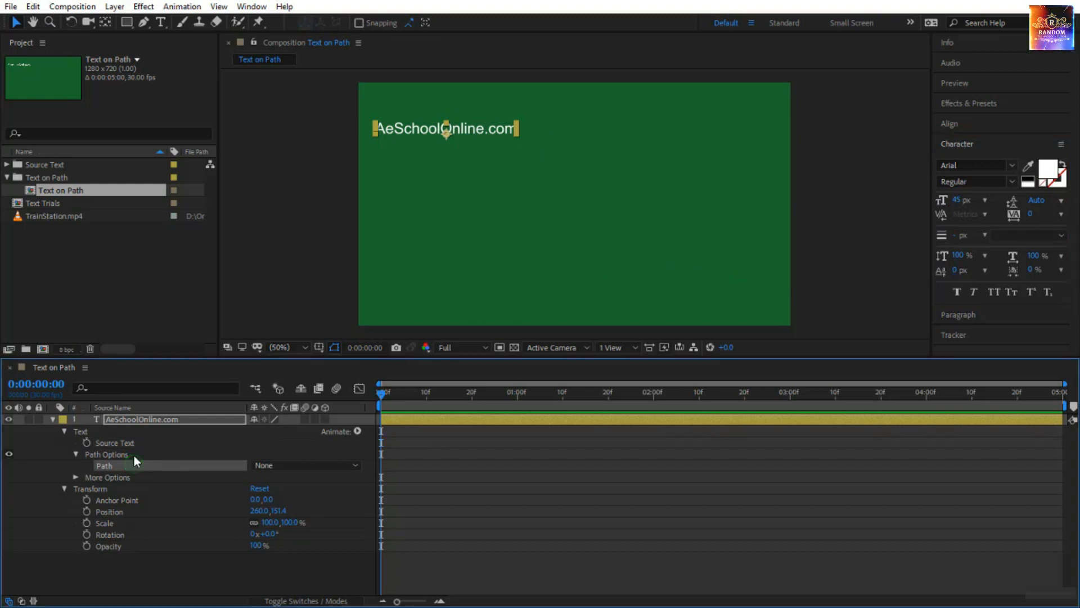
Draw an open, wavy five-point mask on the AeSchoolOnline.com layer with the Pen tool, starting under the text and ending at the frame's right edge.
left_click(166, 420)
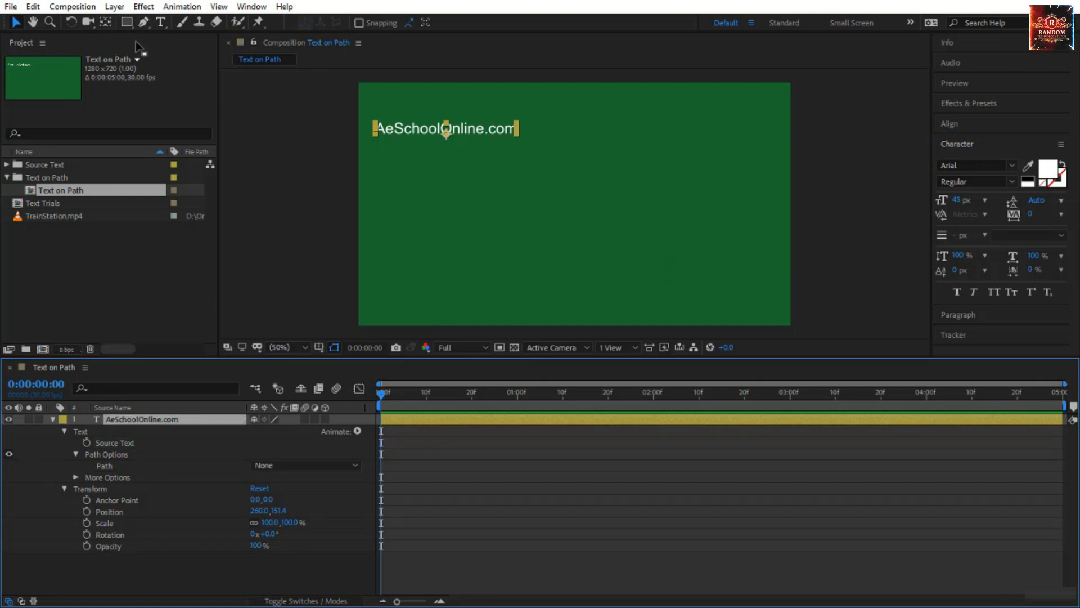
left_click(140, 22)
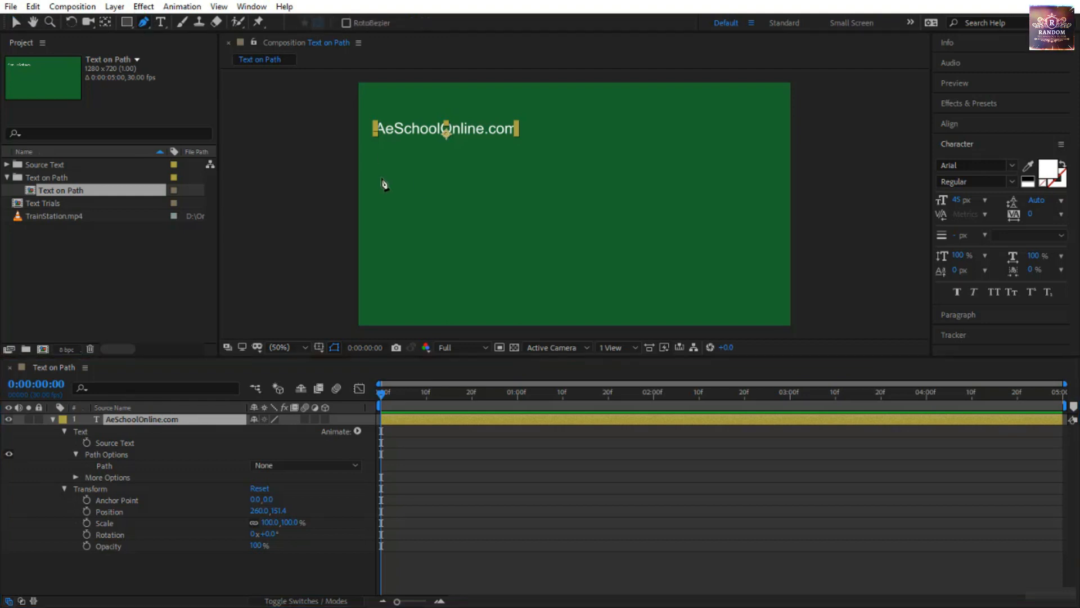
left_click(402, 146)
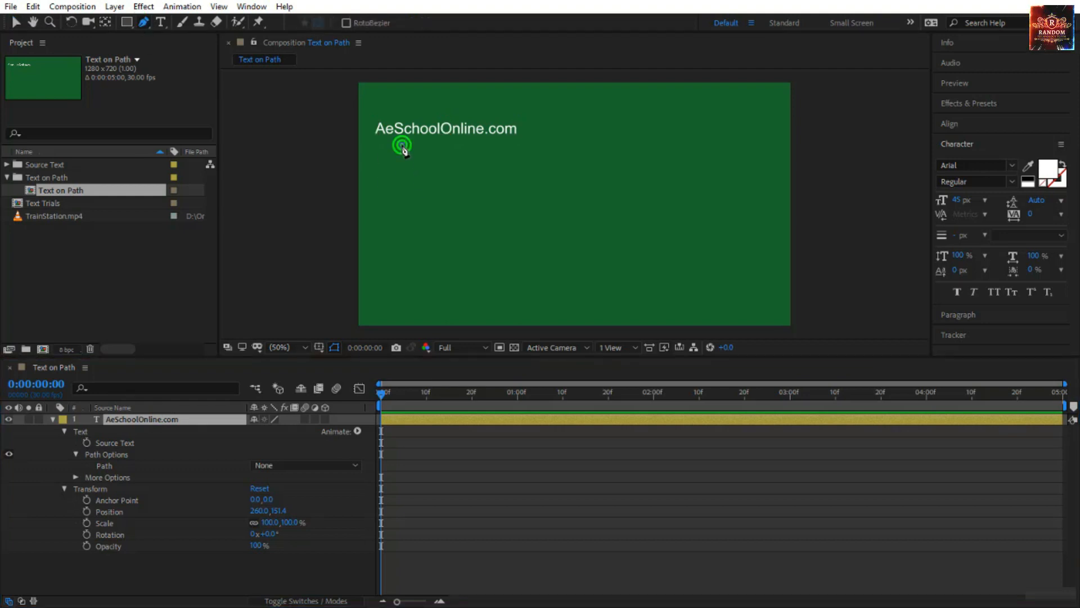
left_click_drag(501, 262, 545, 261)
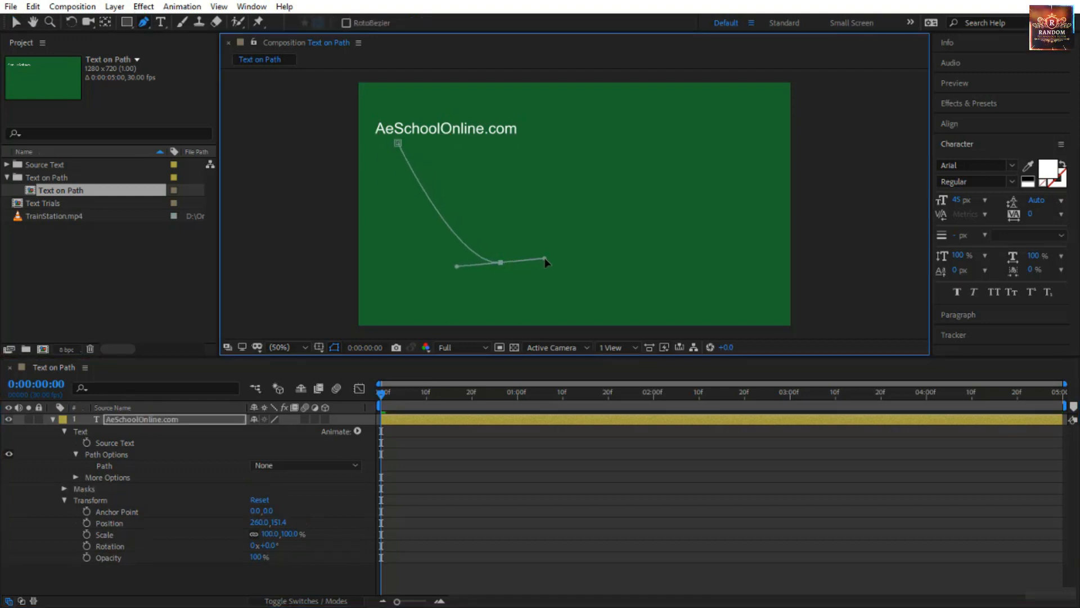
left_click_drag(571, 153, 600, 153)
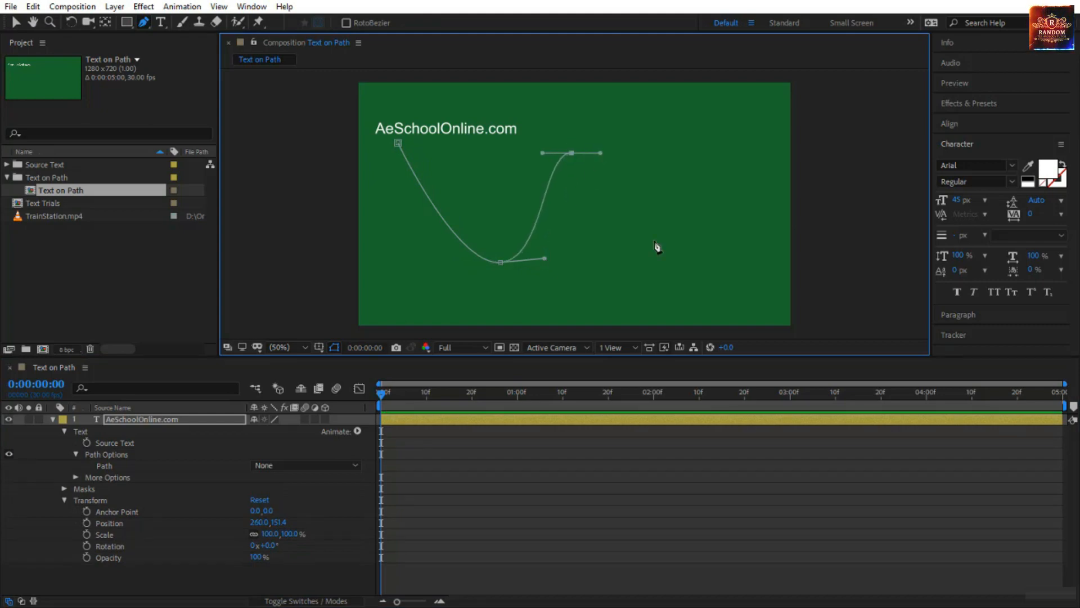
left_click_drag(658, 263, 702, 262)
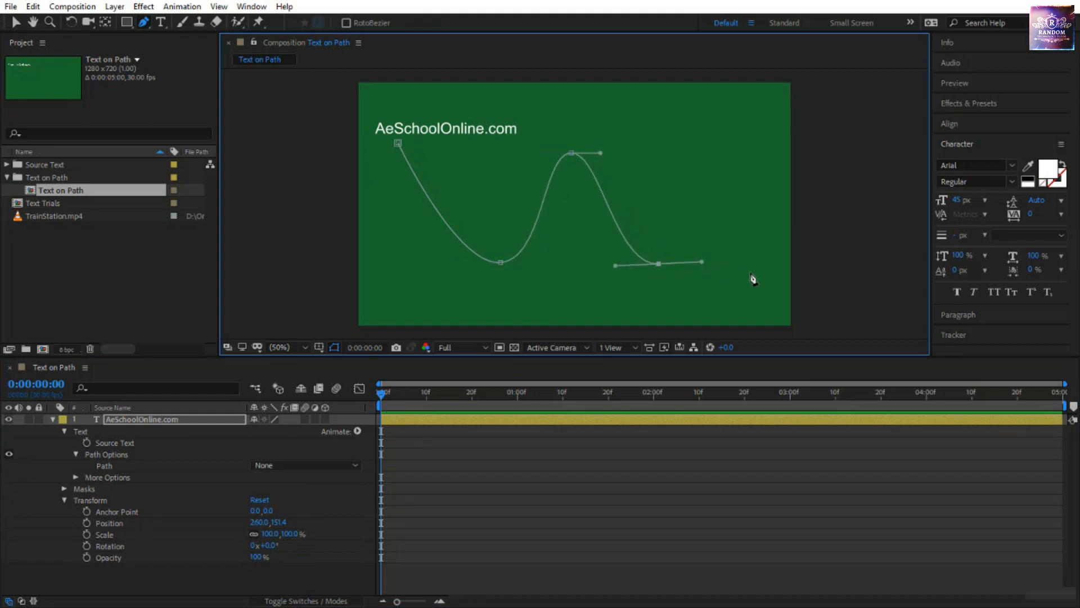
left_click(789, 263)
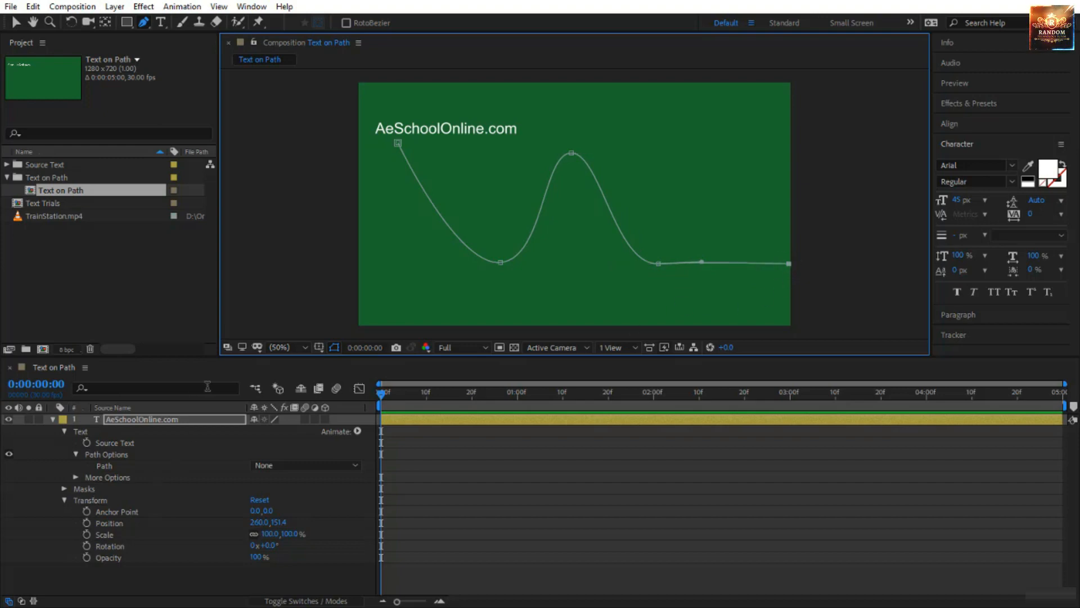
Reveal the new mask's properties and set the text layer's Path option to Mask 1.
left_click(64, 486)
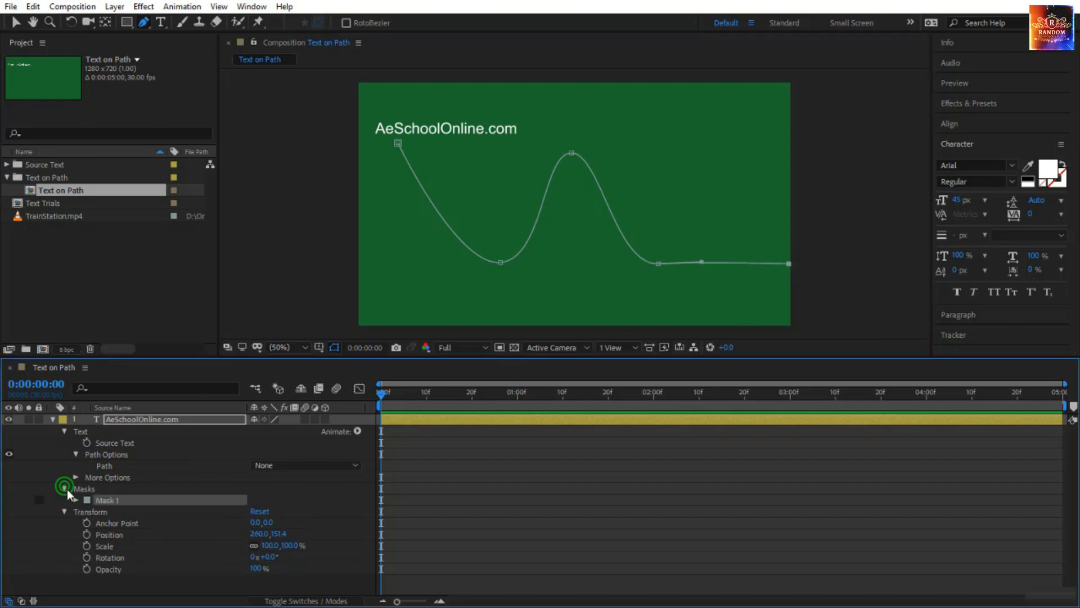
left_click(75, 500)
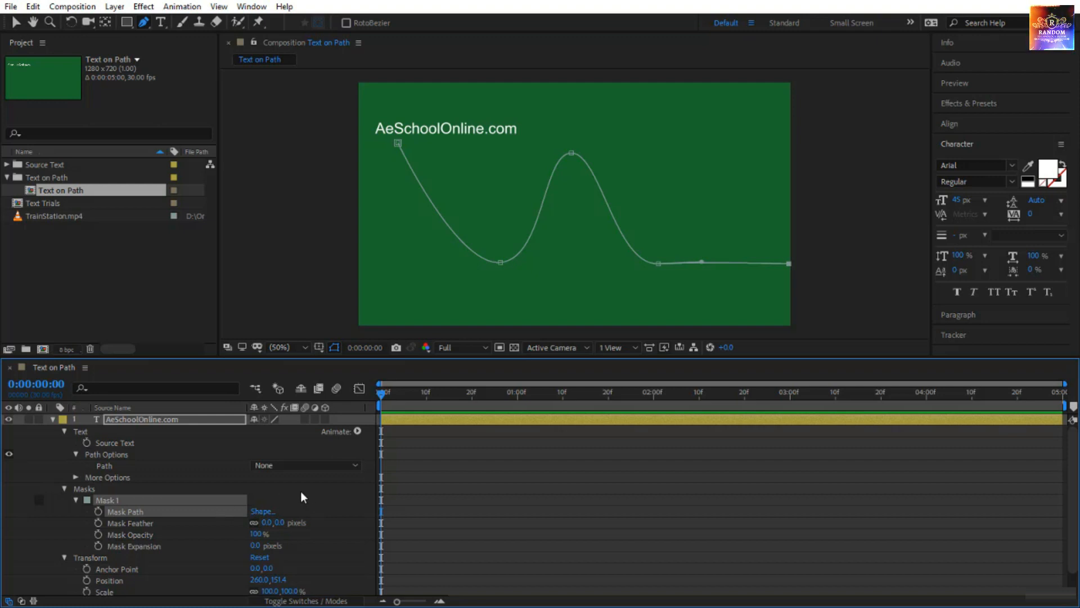
left_click(131, 465)
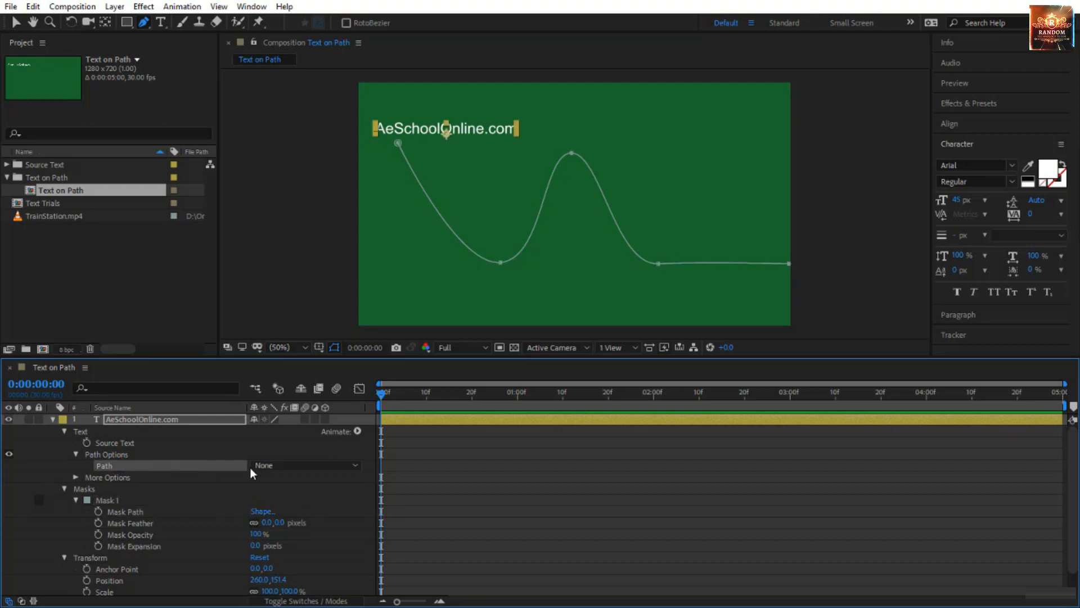
left_click(265, 465)
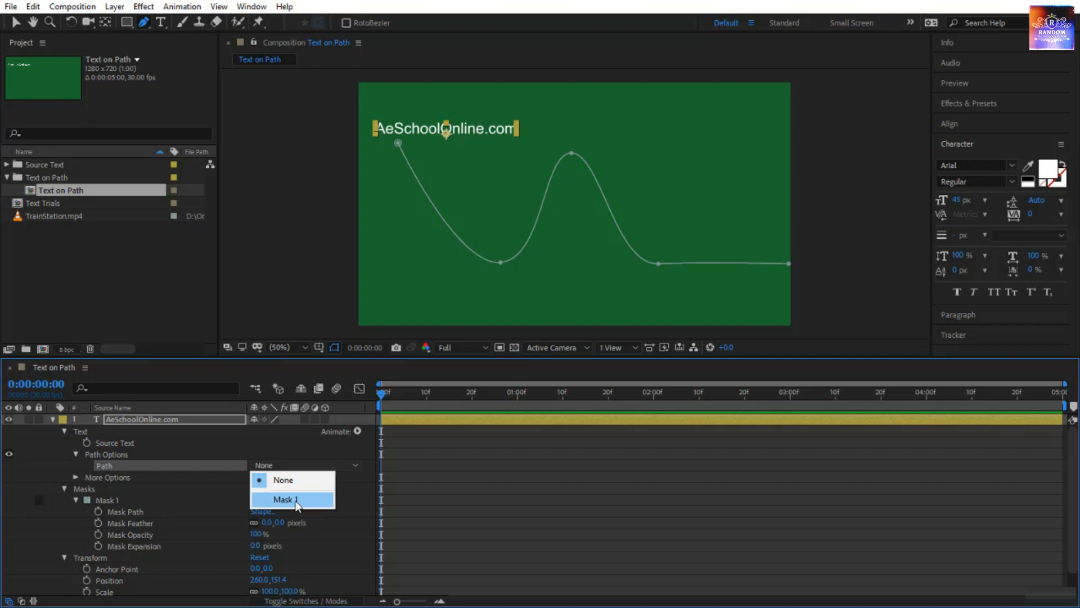
left_click(294, 500)
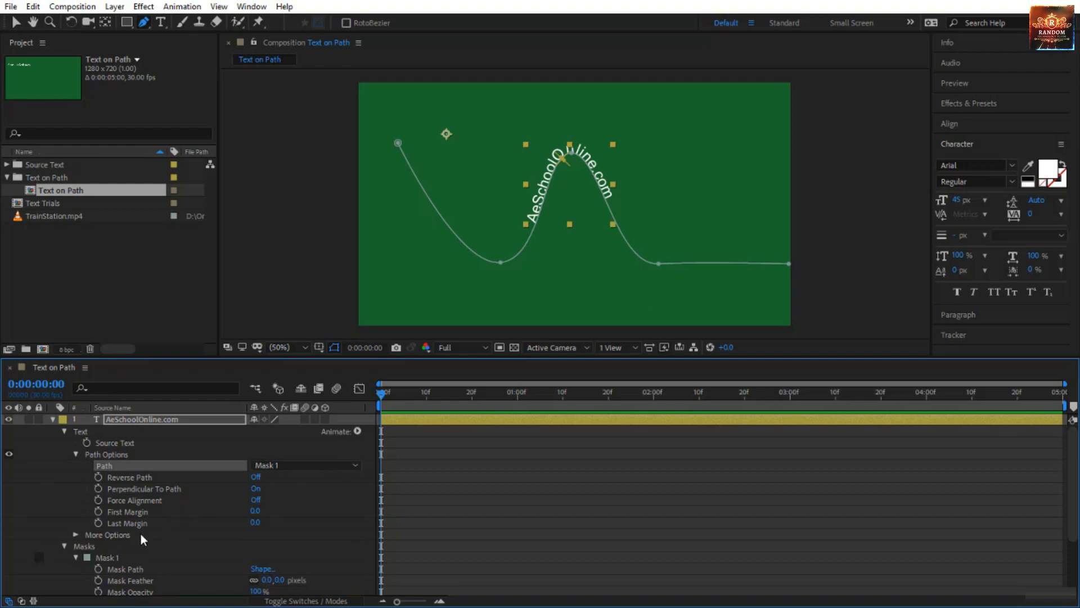
left_click(111, 548)
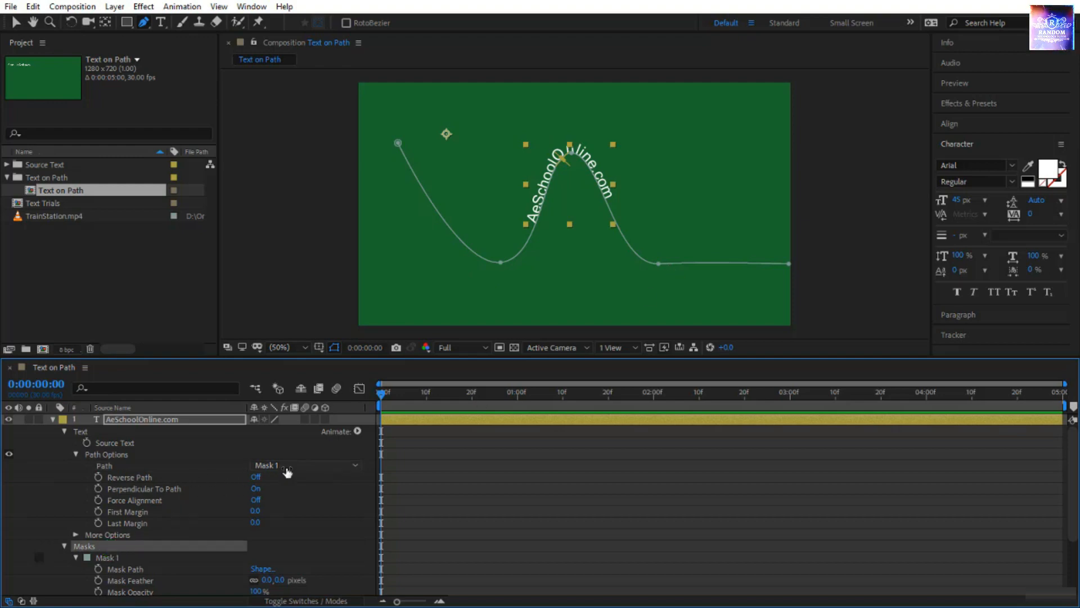
left_click(173, 470)
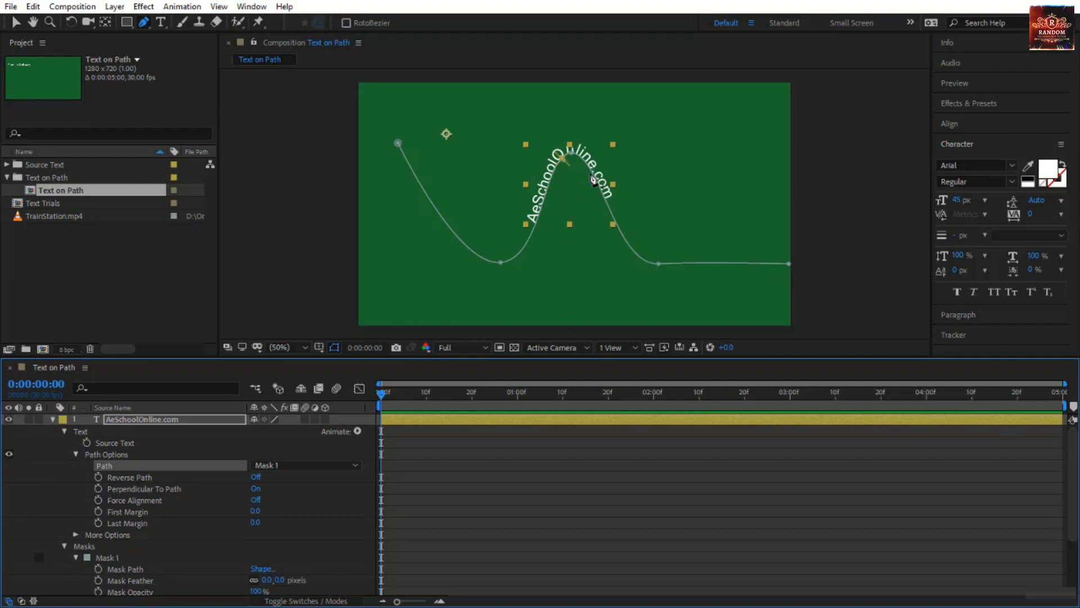
Try Reverse Path on the text, turn it back off, and turn Perpendicular To Path off.
key("v")
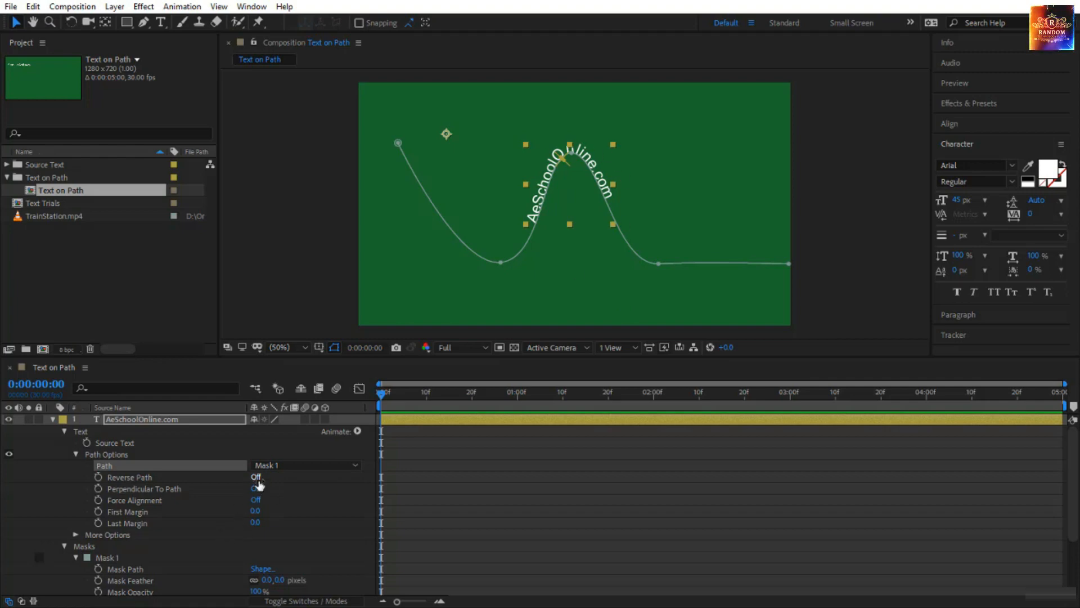
left_click(256, 476)
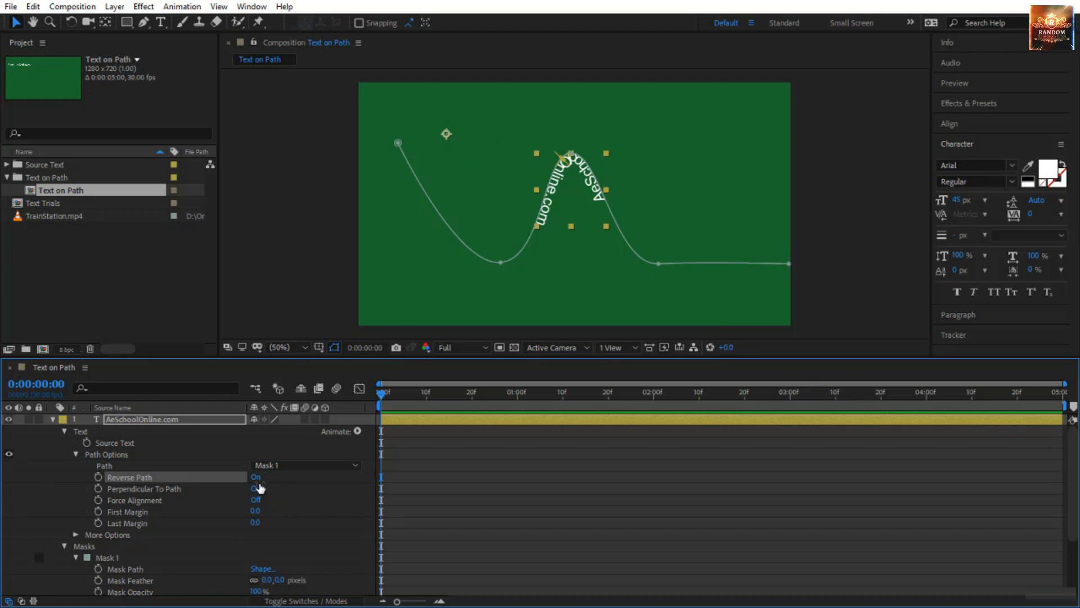
left_click(257, 478)
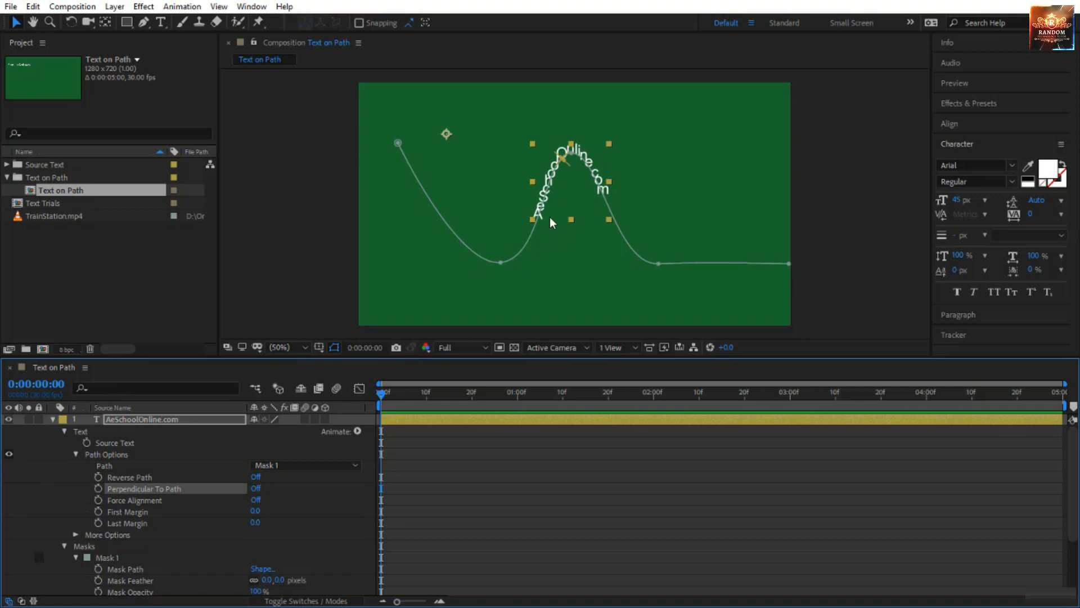
Turn Perpendicular To Path back on for the text, and try Force Alignment on and off.
scroll(547, 218, "up", 4)
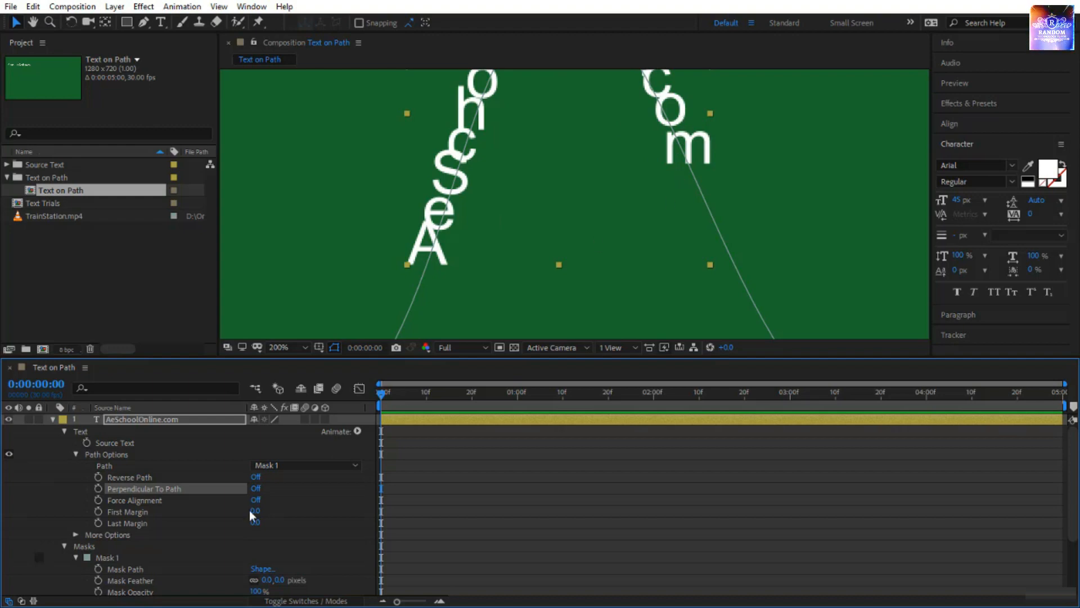
left_click(255, 487)
left_click(284, 348)
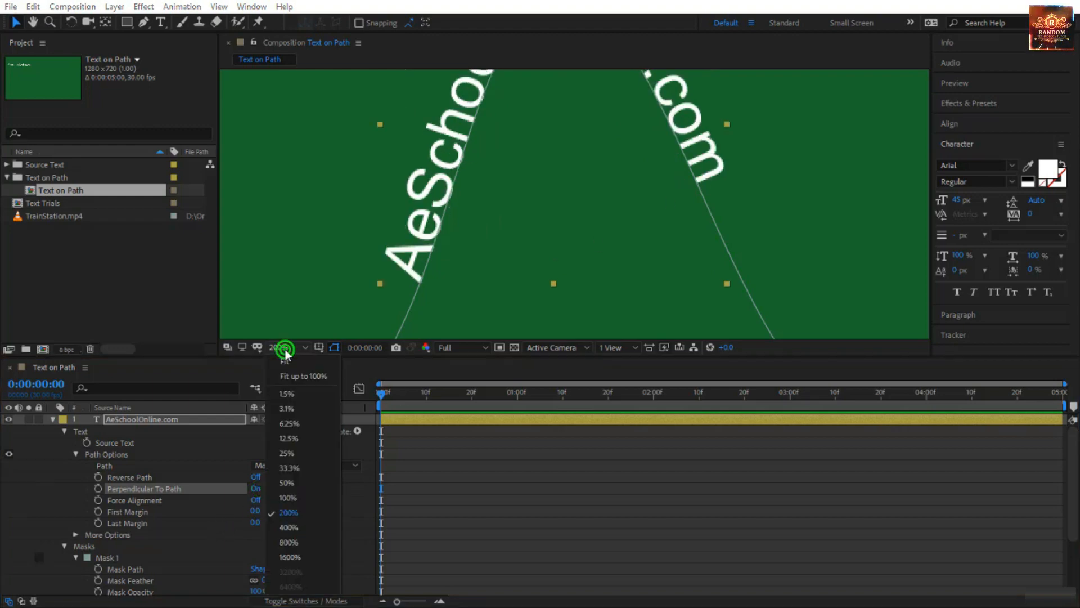
left_click(322, 374)
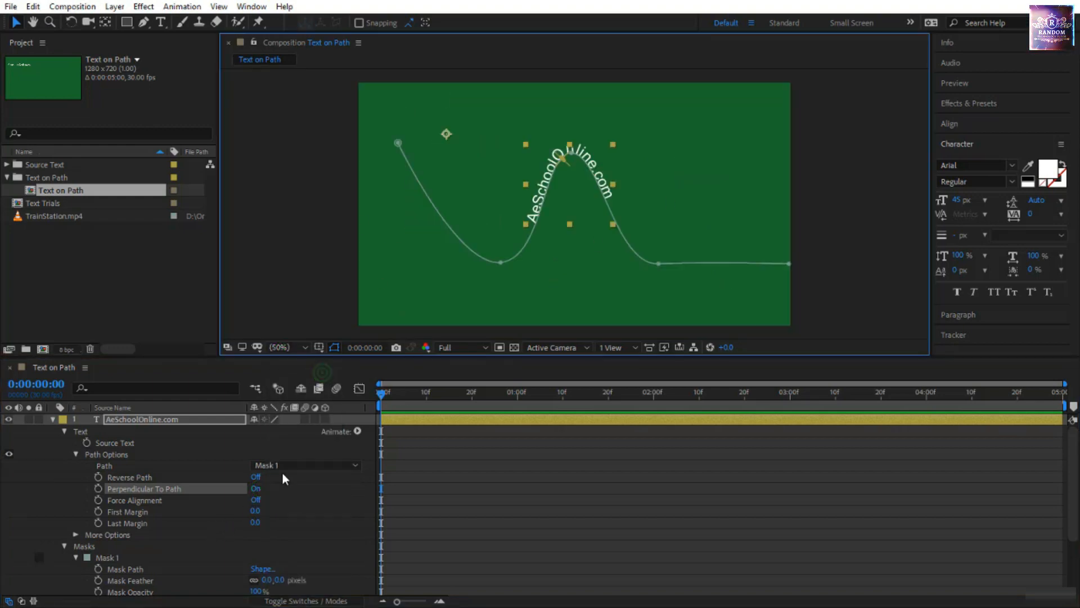
left_click(256, 500)
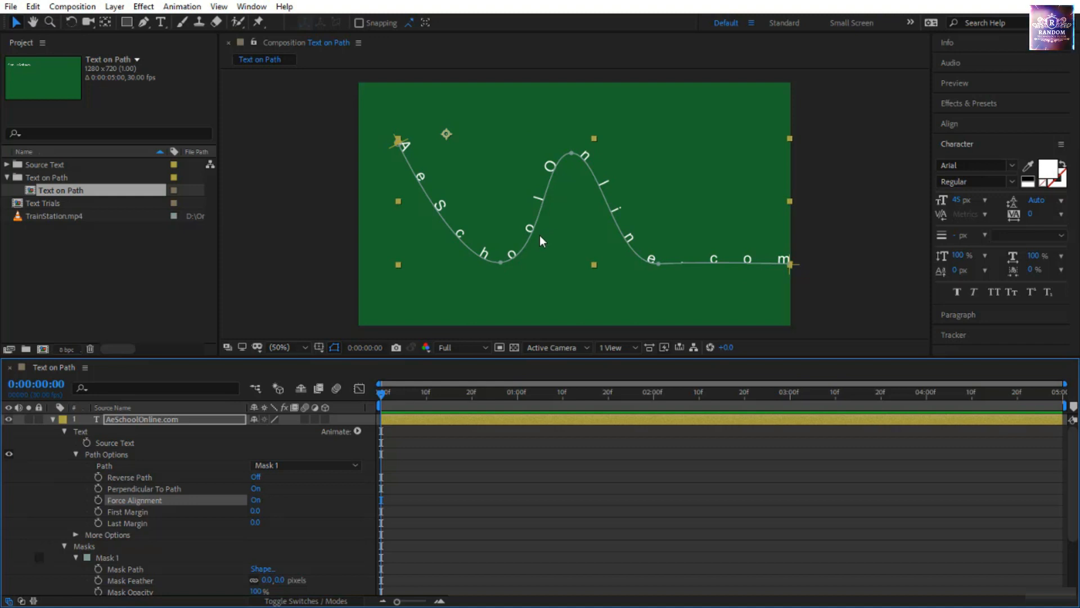
left_click(255, 500)
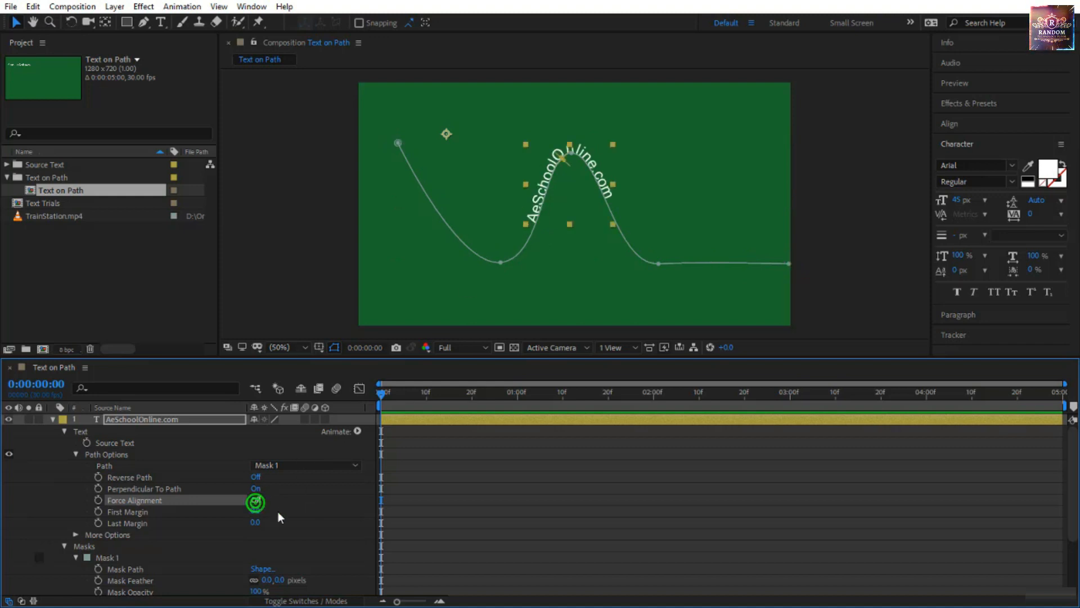
Bring up the paragraph settings, try different First Margin values on the centred text, and reset First Margin to 0.
left_click(137, 513)
left_click(142, 524)
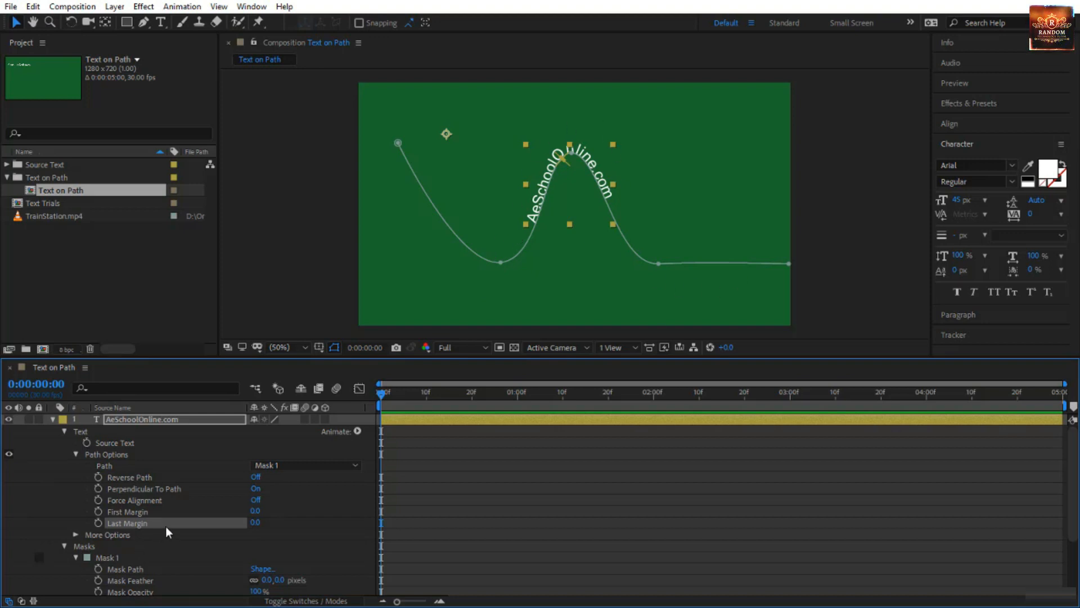
left_click(985, 318)
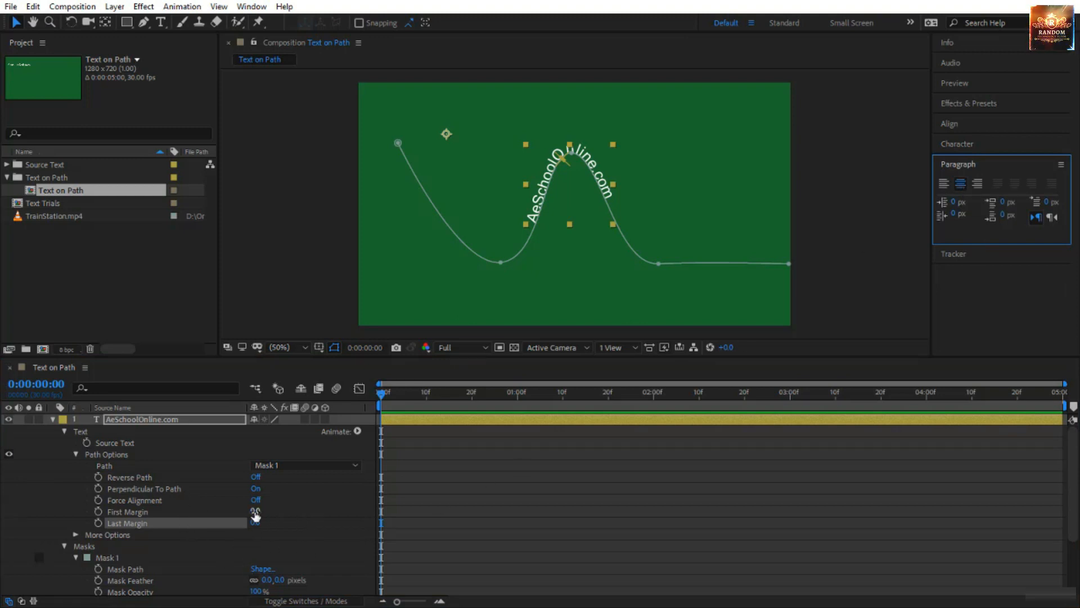
left_click_drag(255, 512, 328, 569)
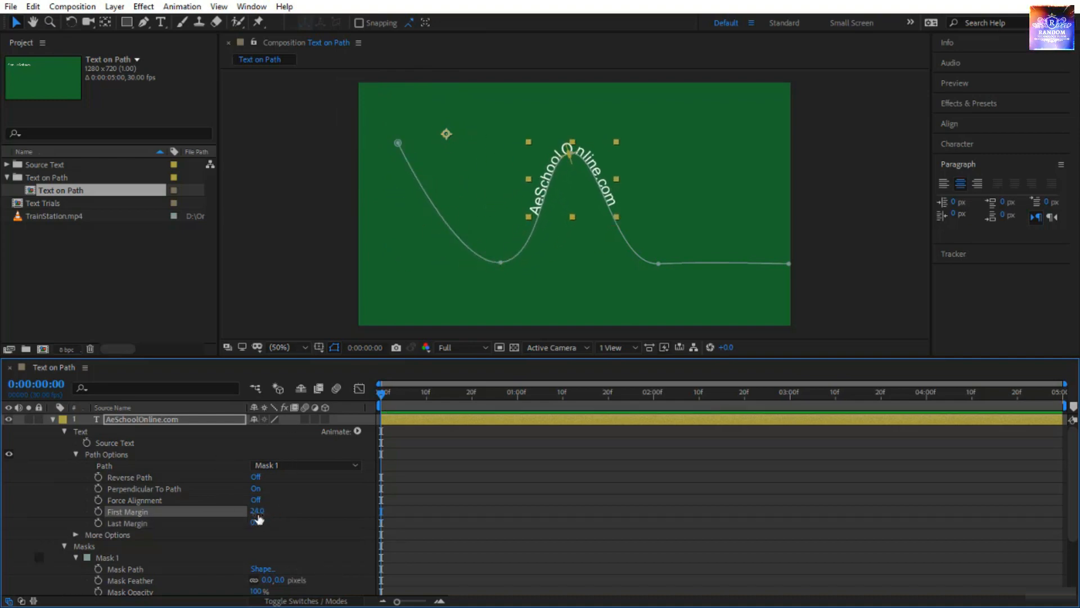
left_click(256, 512)
left_click(289, 508)
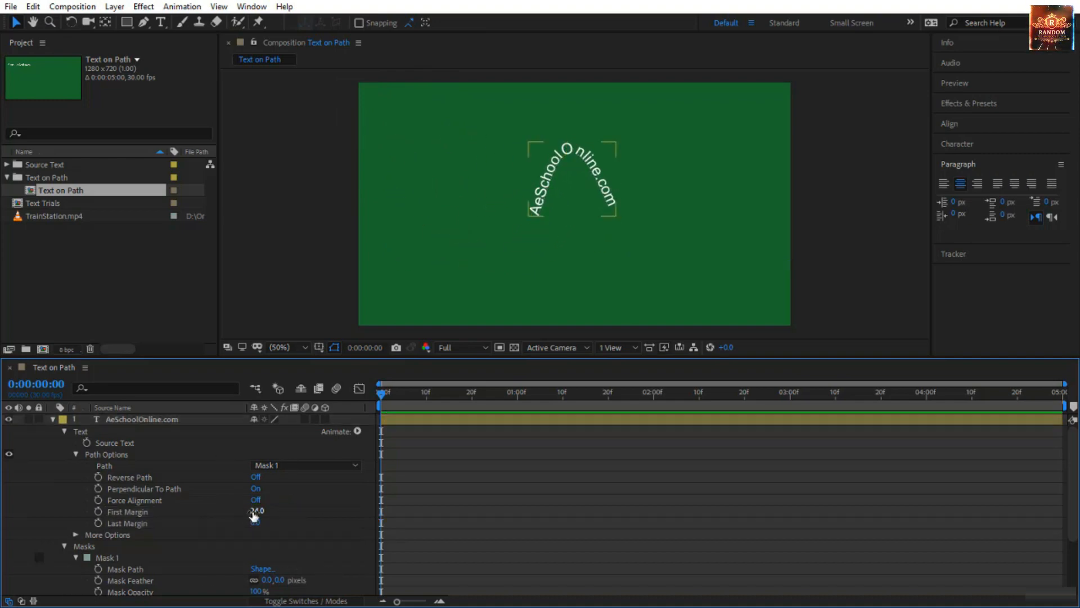
left_click_drag(253, 515, 720, 557)
left_click(250, 513)
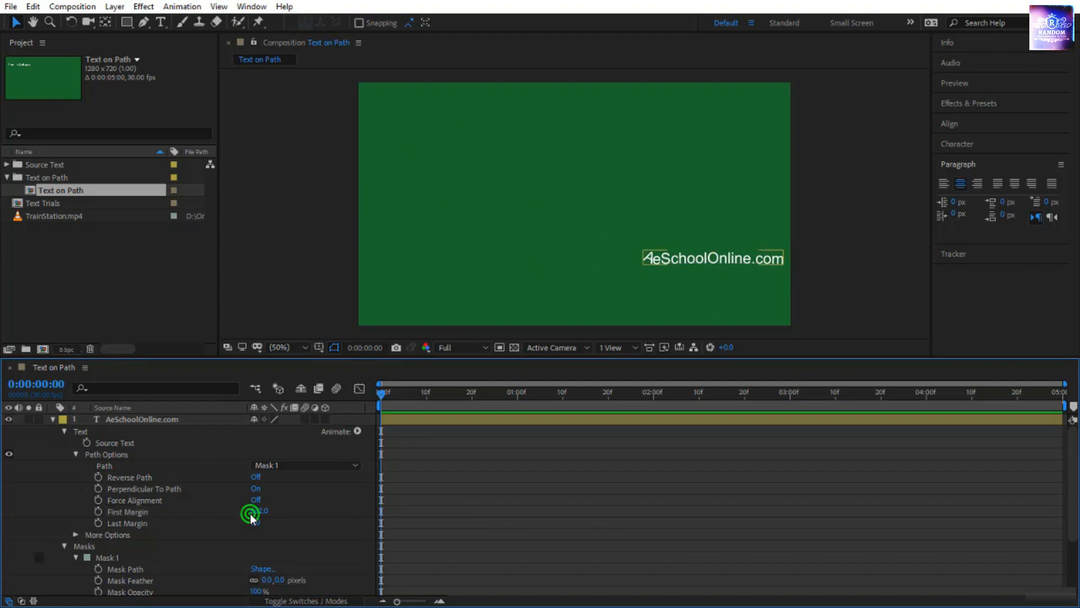
left_click(256, 511)
type("0")
key("Return")
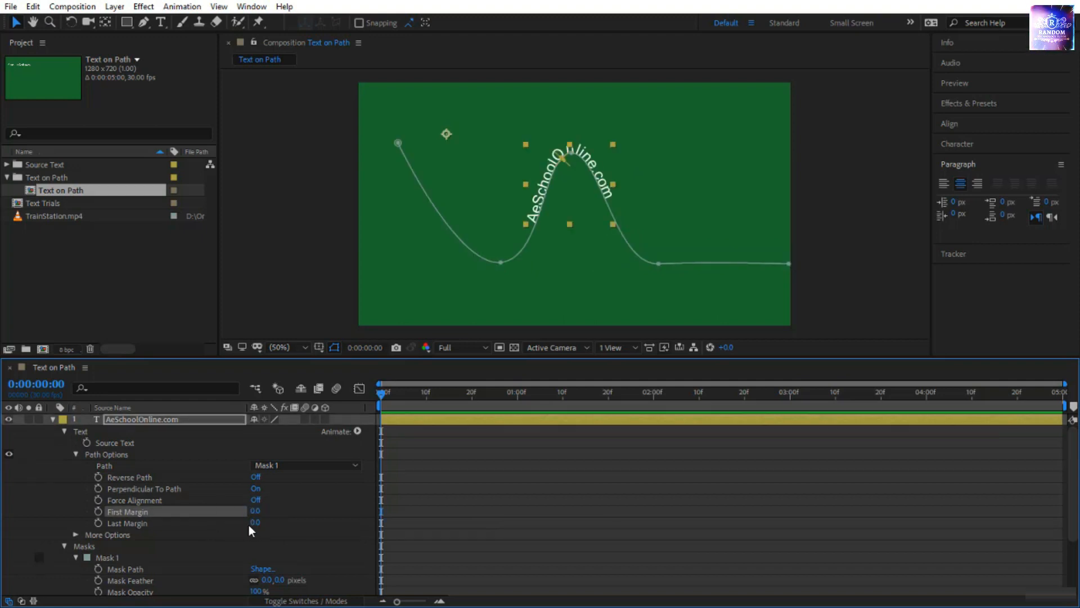
Left-align the path text and try different Last Margin values, ending at 177.
left_click_drag(255, 522, 295, 548)
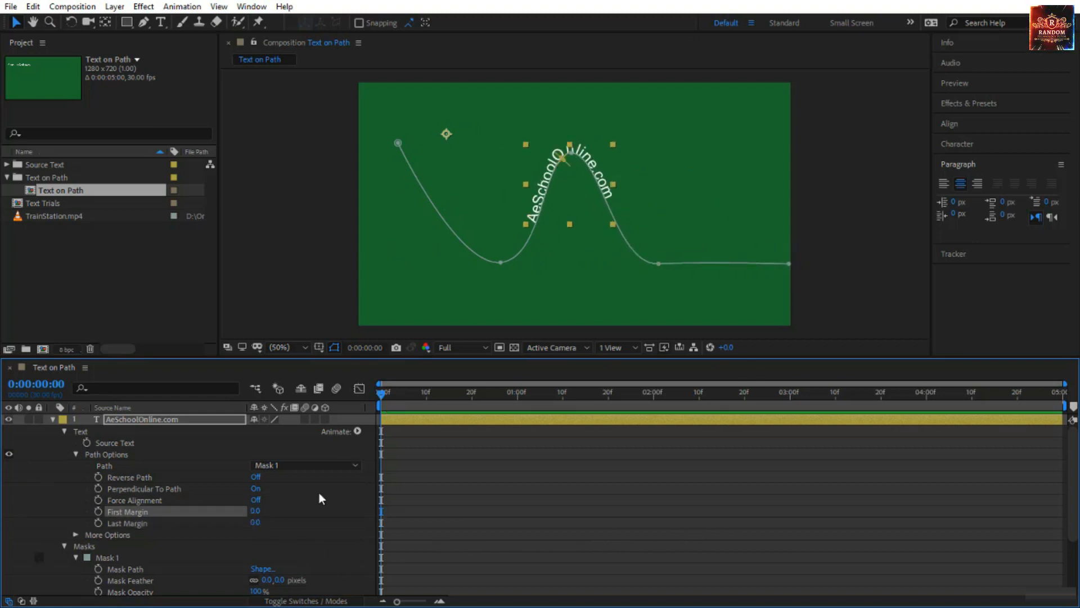
left_click(947, 182)
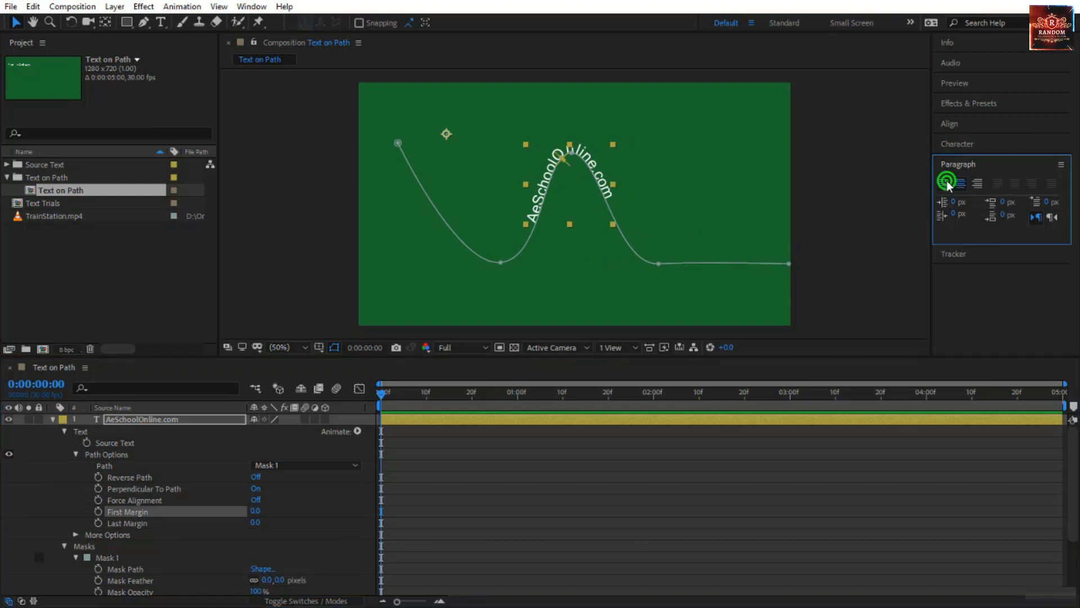
left_click(252, 524)
left_click_drag(252, 524, 402, 528)
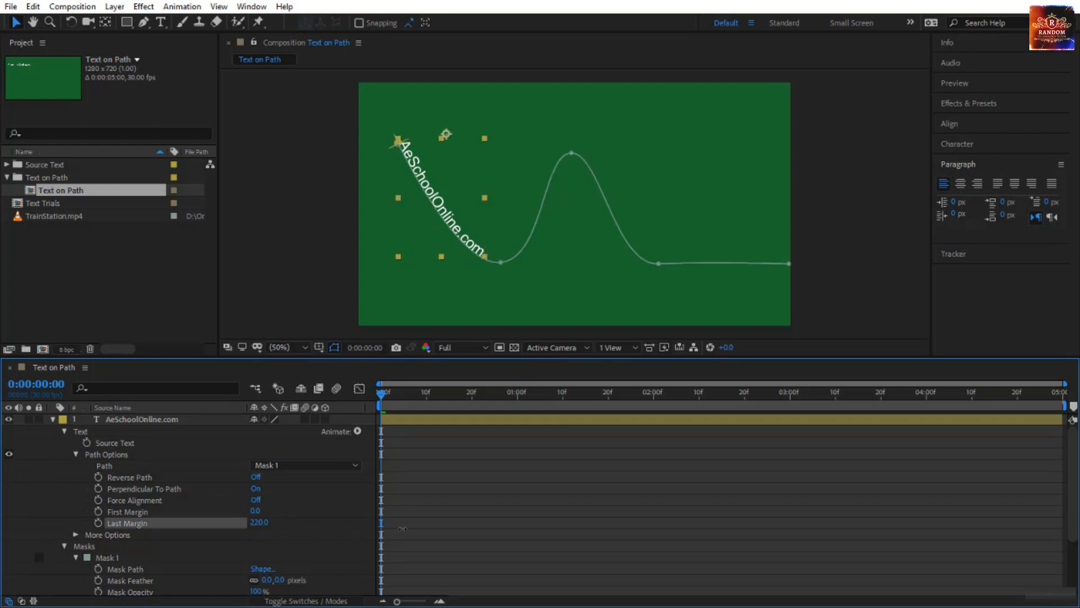
mouse_move(335, 546)
left_mouse_down()
mouse_move(180, 543)
mouse_move(351, 534)
left_mouse_up()
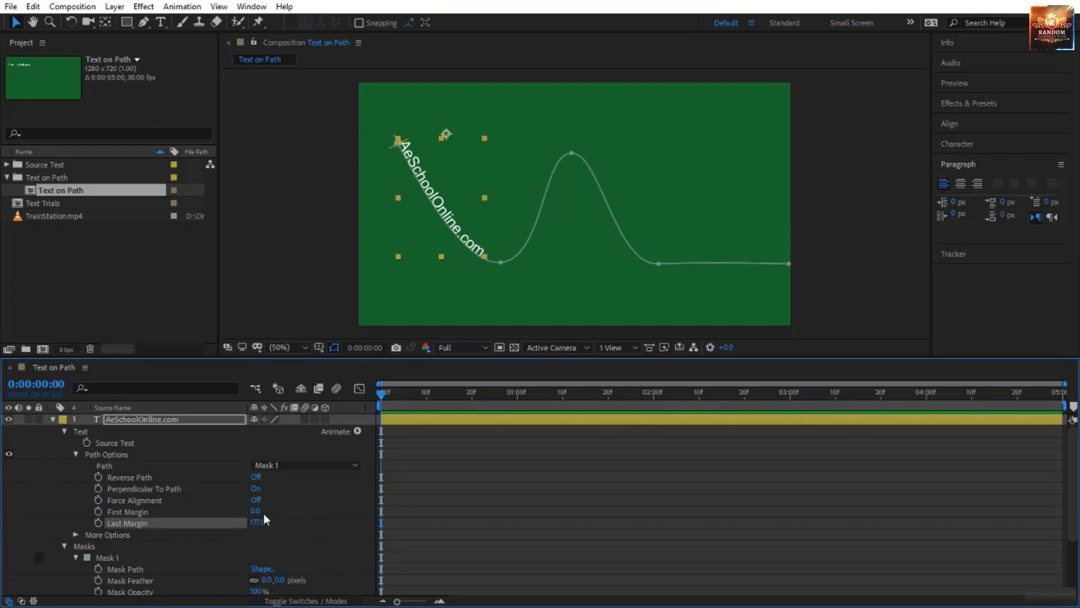
Try a First Margin of 298 on the left-aligned text and undo the margin changes.
left_click_drag(256, 514, 471, 534)
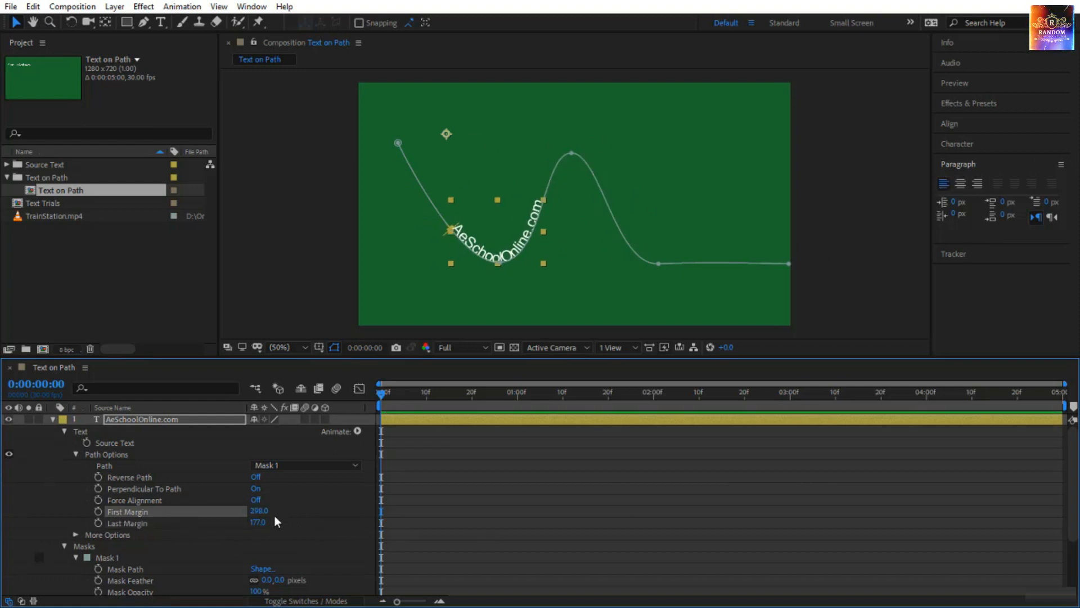
key("ctrl+z")
key("ctrl+z")
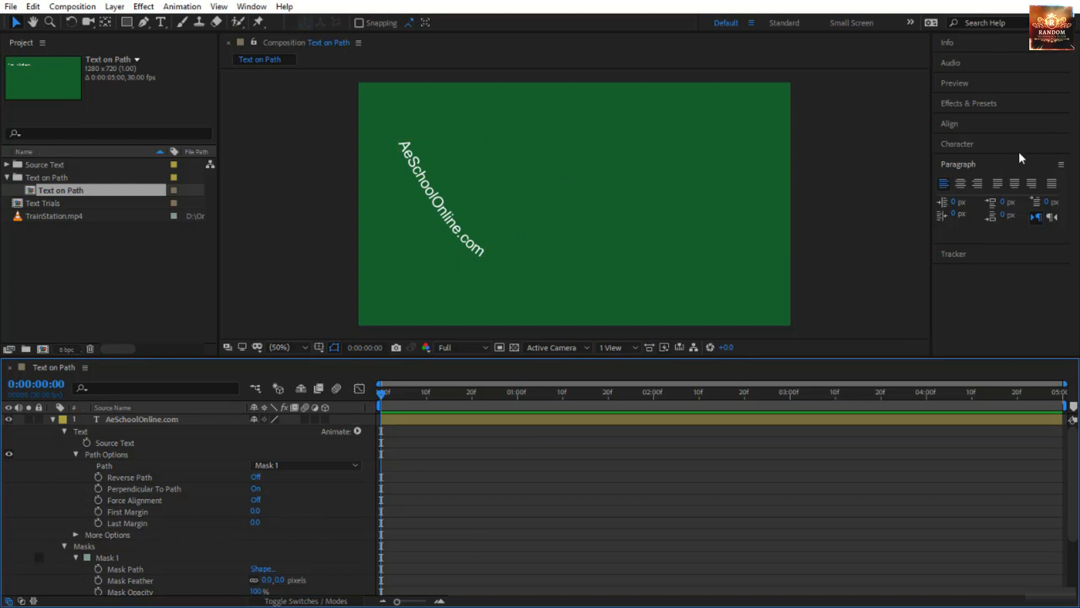
Right-align the path text, try a First Margin of -40, and undo that margin change.
left_click(960, 183)
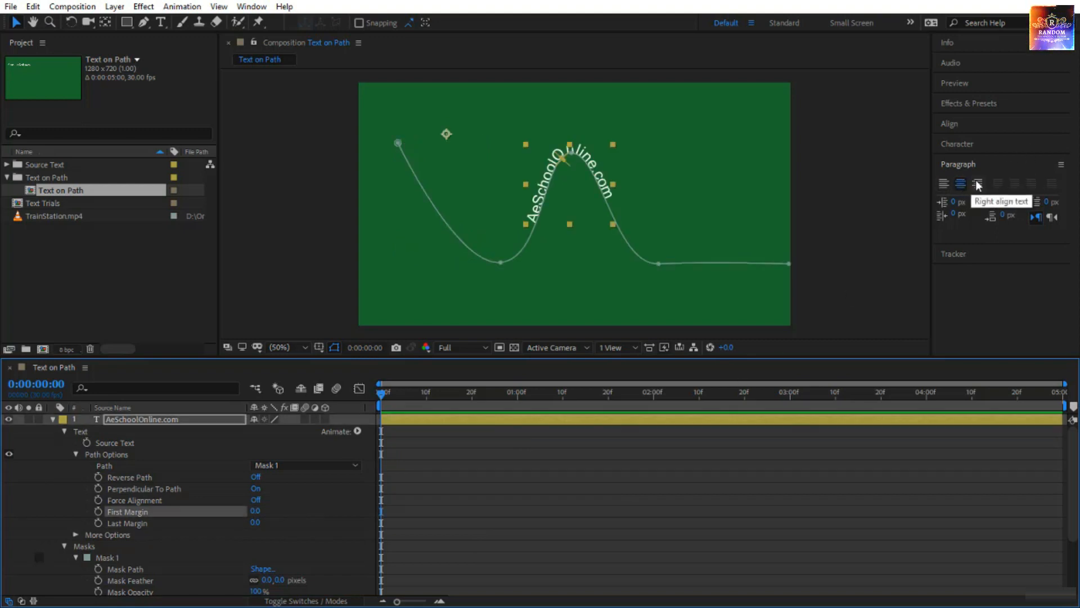
left_click(977, 184)
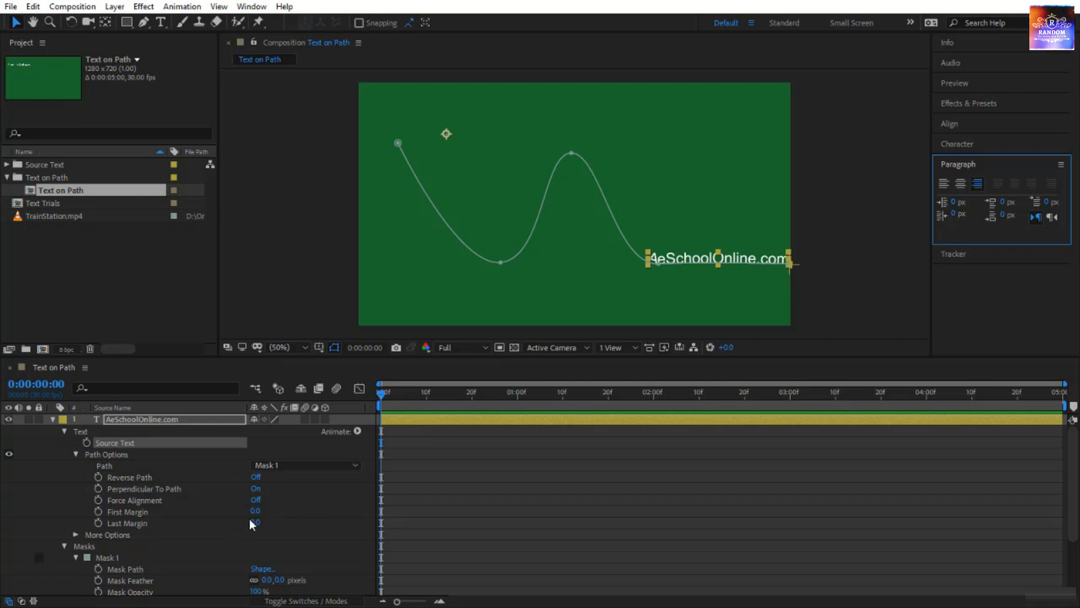
left_click_drag(255, 511, 184, 528)
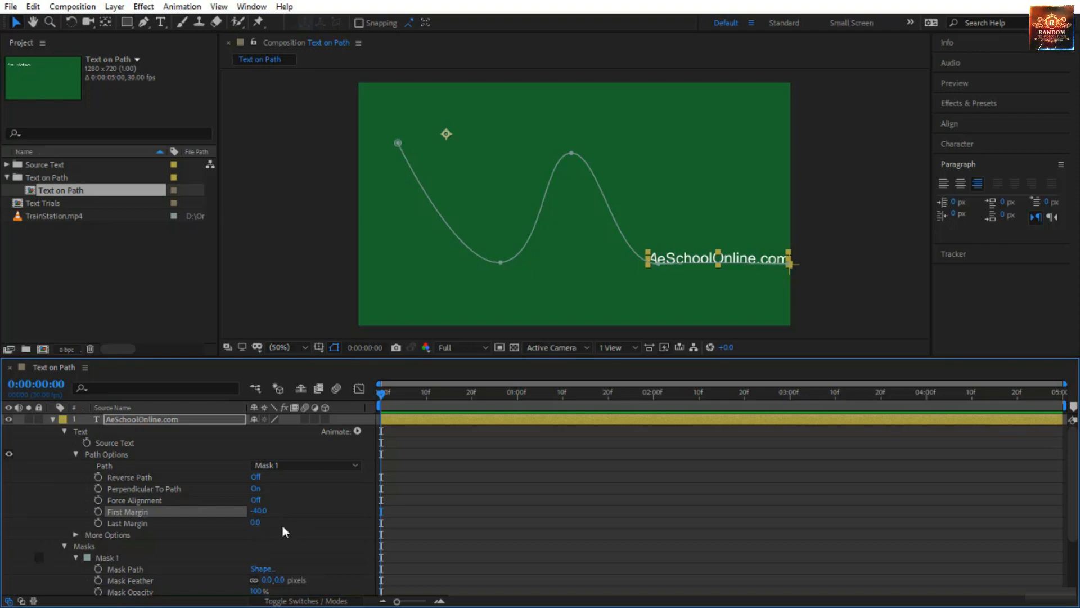
key("ctrl+z")
Try different Last Margin values on the right-aligned text, and return the text to centre alignment.
mouse_move(256, 524)
left_mouse_down()
mouse_move(124, 528)
mouse_move(253, 527)
left_mouse_up()
left_click_drag(356, 581, 330, 583)
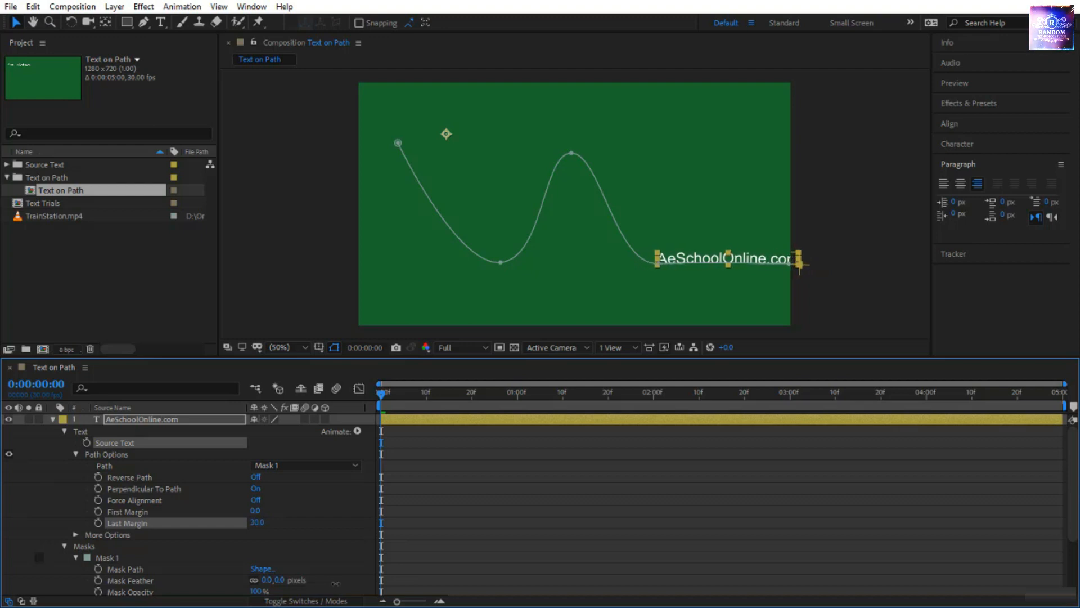
left_click(960, 184)
left_click(978, 181)
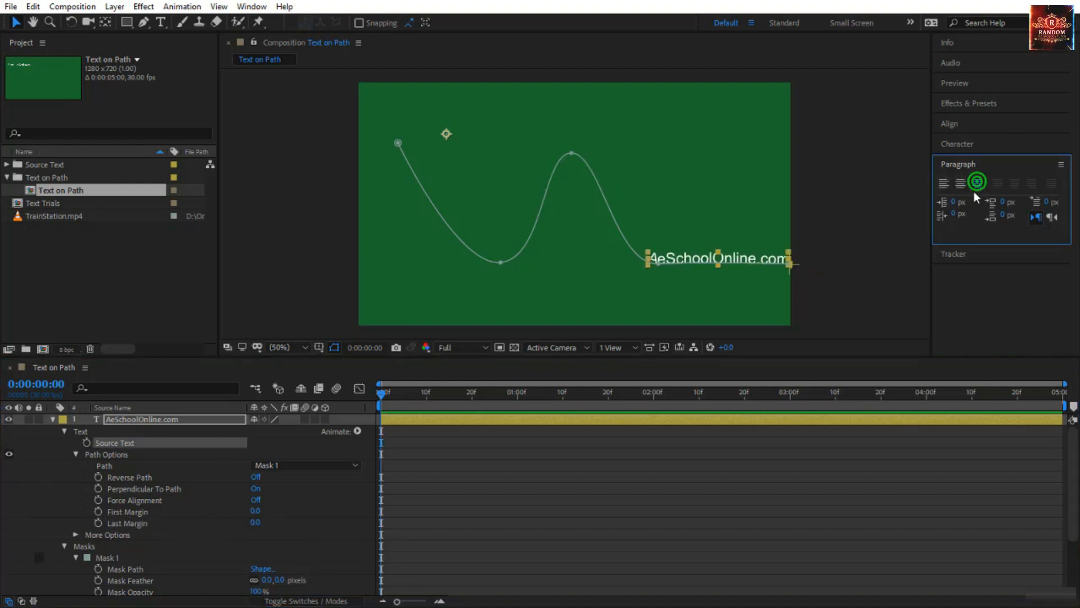
left_click(960, 184)
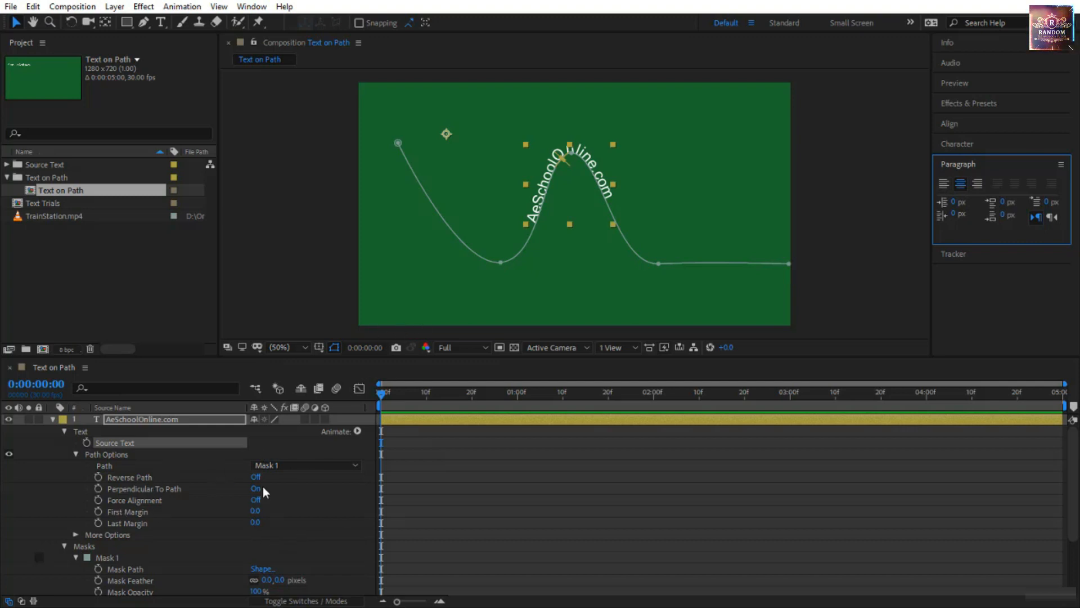
Keyframe First Margin at -1377 at 0:00:00:00, and at 0:00:01:00 raise it until the text reaches the path's far end.
left_click_drag(253, 514, 8, 513)
left_click(98, 511)
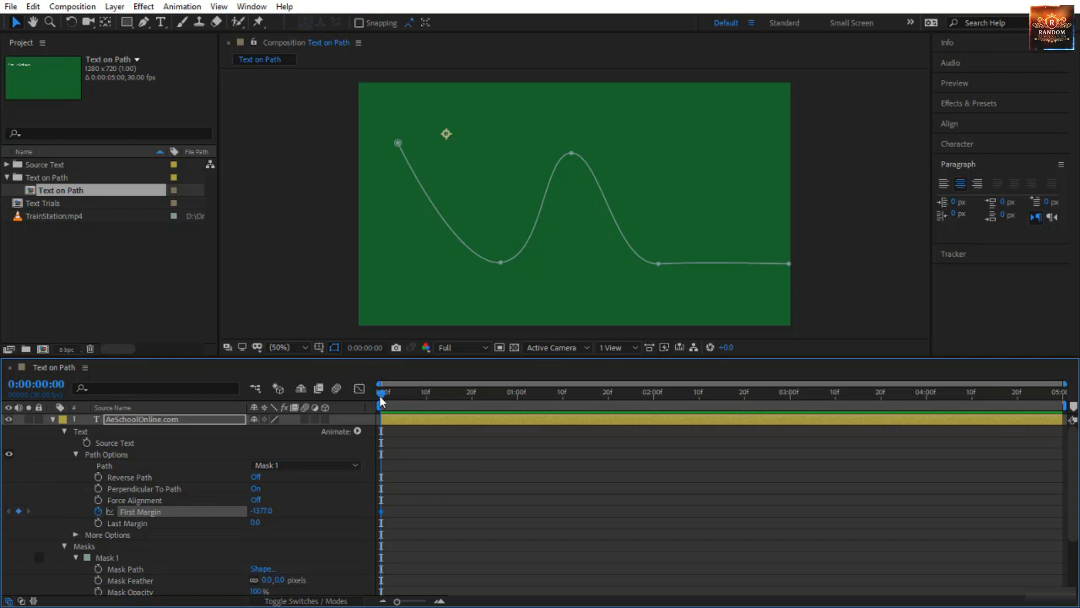
left_click_drag(380, 396, 515, 419)
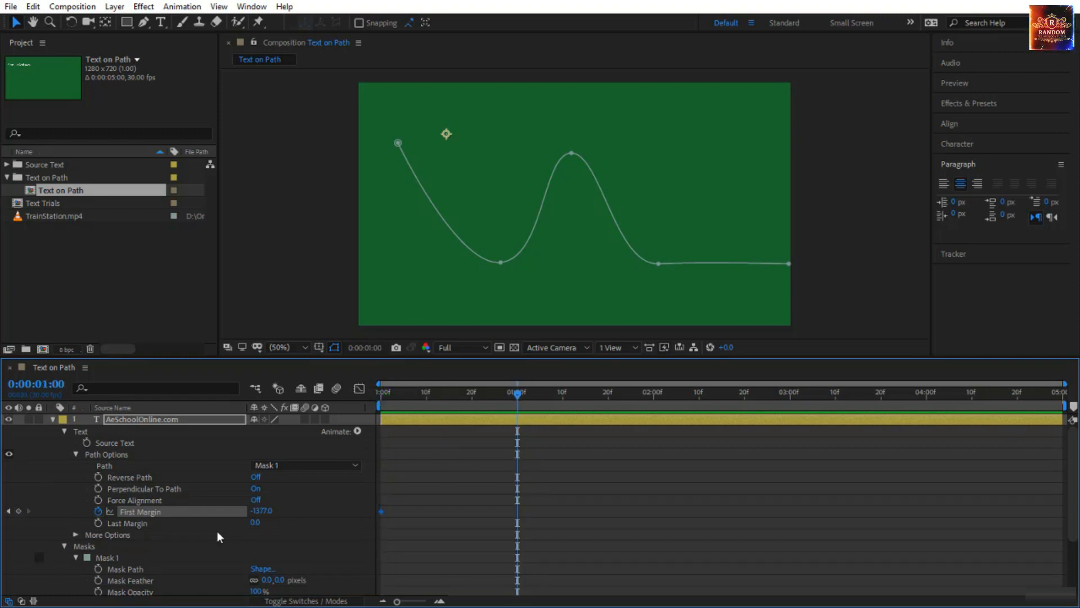
left_click_drag(257, 510, 886, 465)
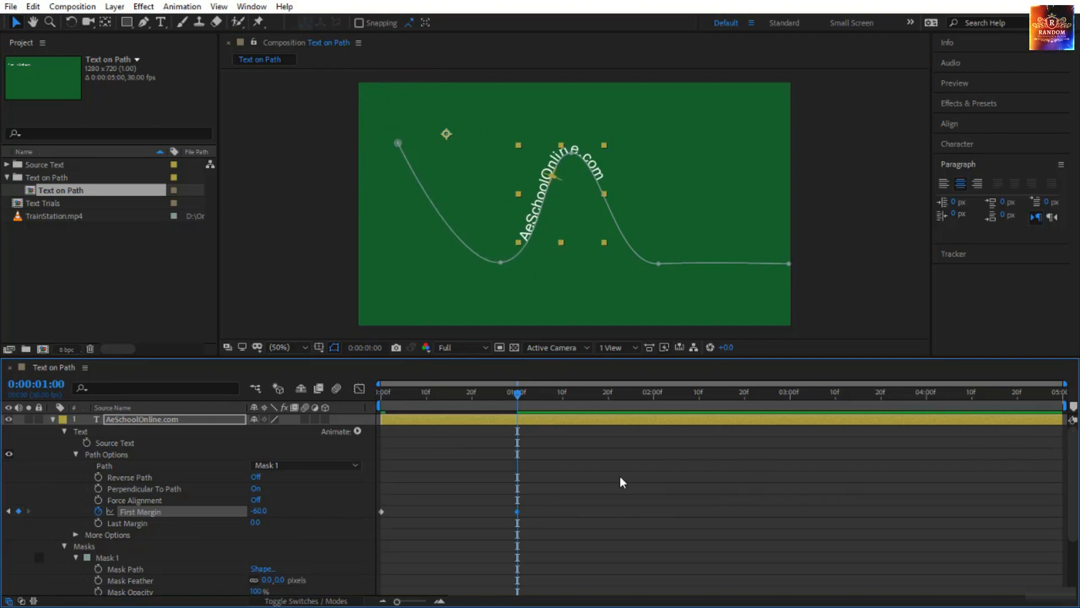
left_click_drag(259, 511, 320, 524)
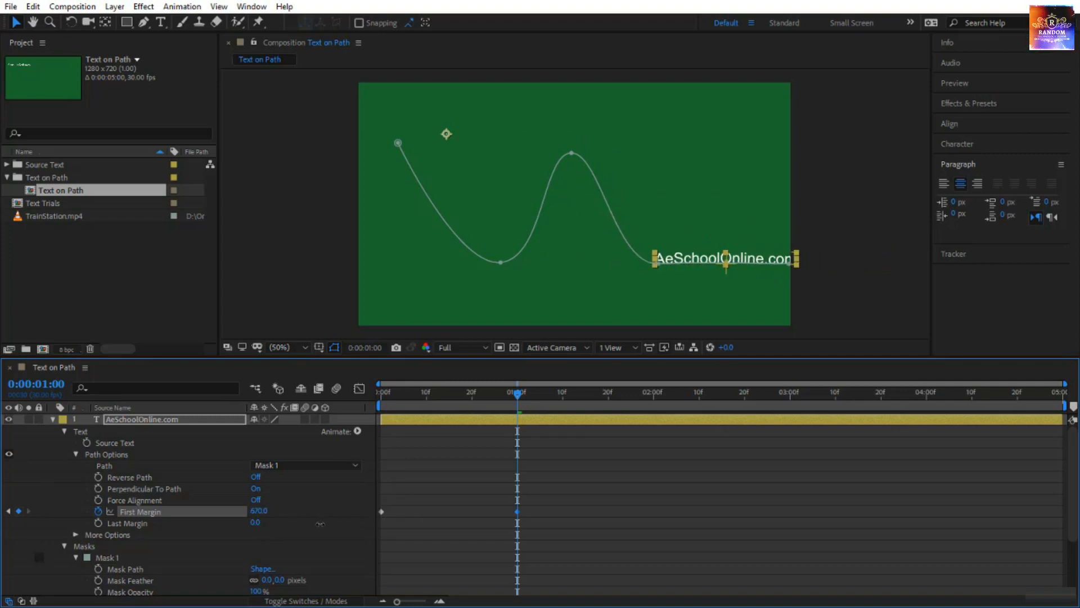
Preview the First Margin text animation from the start of the composition.
left_click_drag(516, 393, 382, 393)
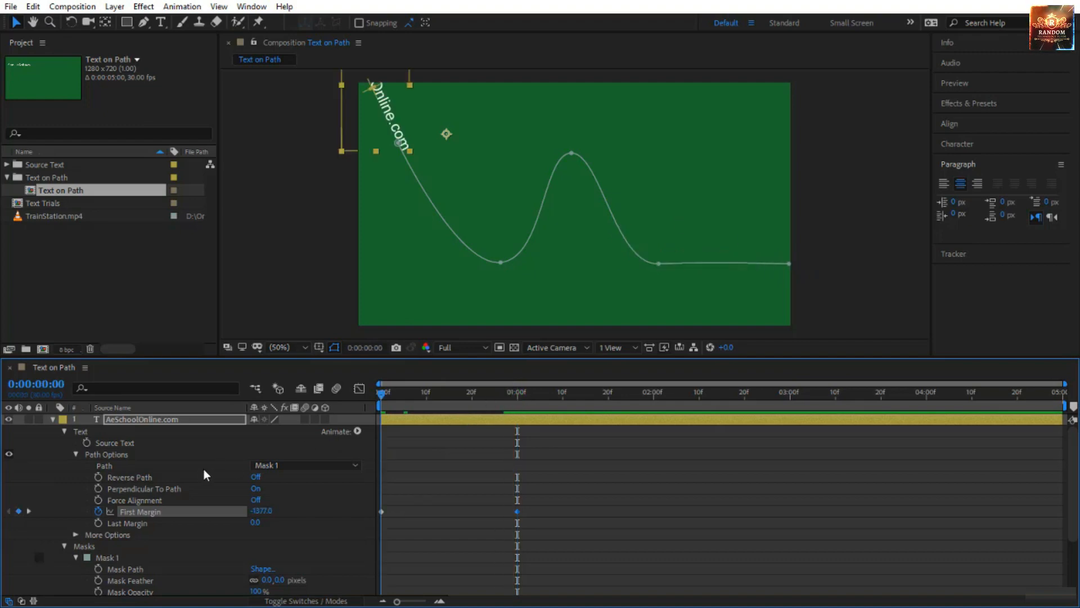
left_click(582, 527)
key("space")
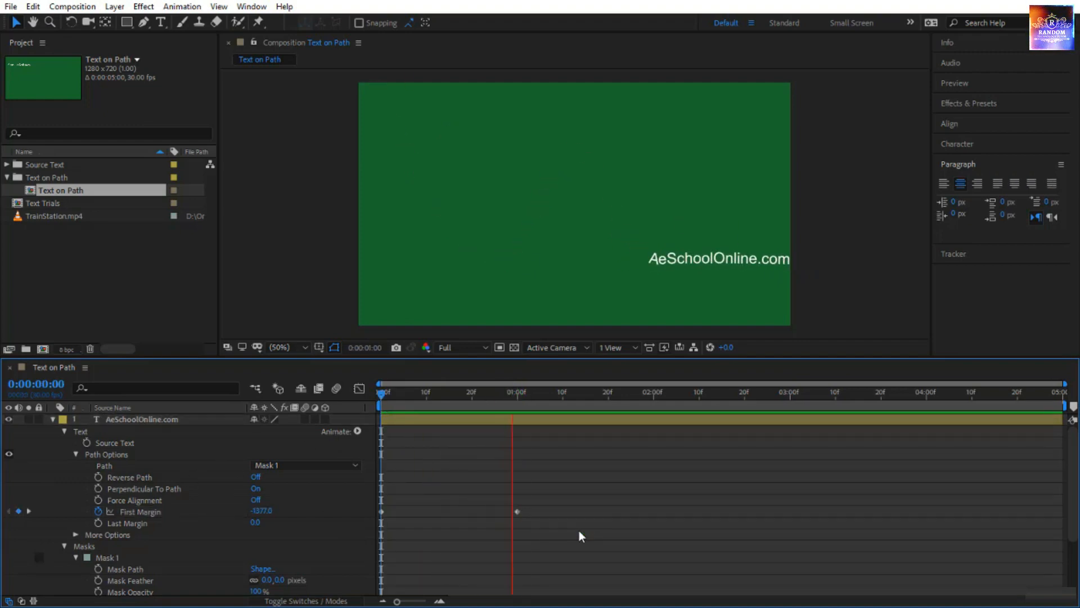
At 0:00:00:26, lower the valley point of Mask 1 and lengthen the left direction handle of its peak point.
left_click_drag(382, 393, 499, 411)
left_click(123, 467)
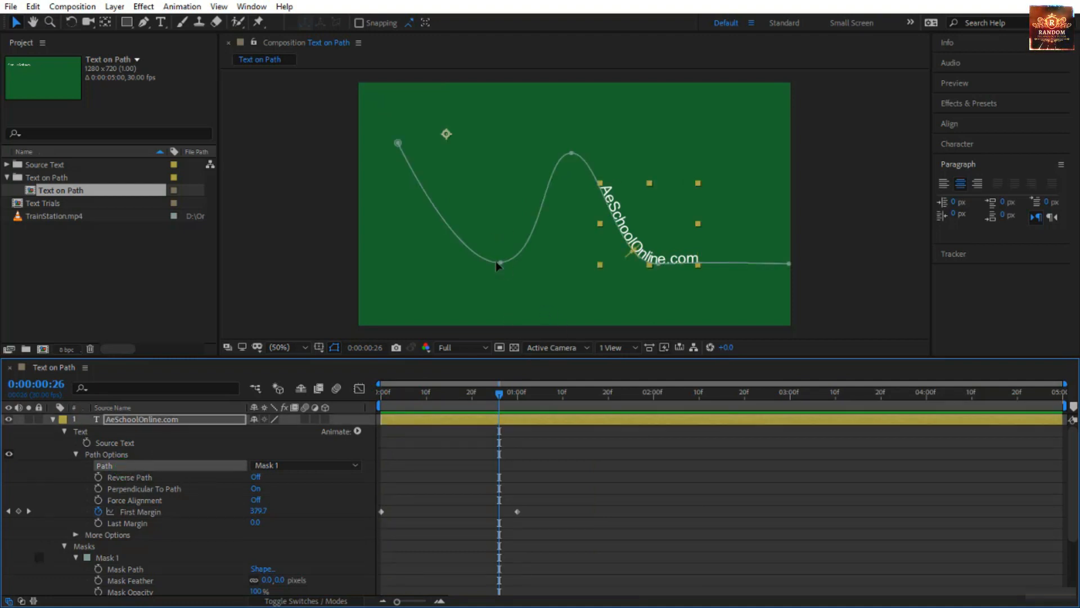
left_click_drag(502, 265, 497, 290)
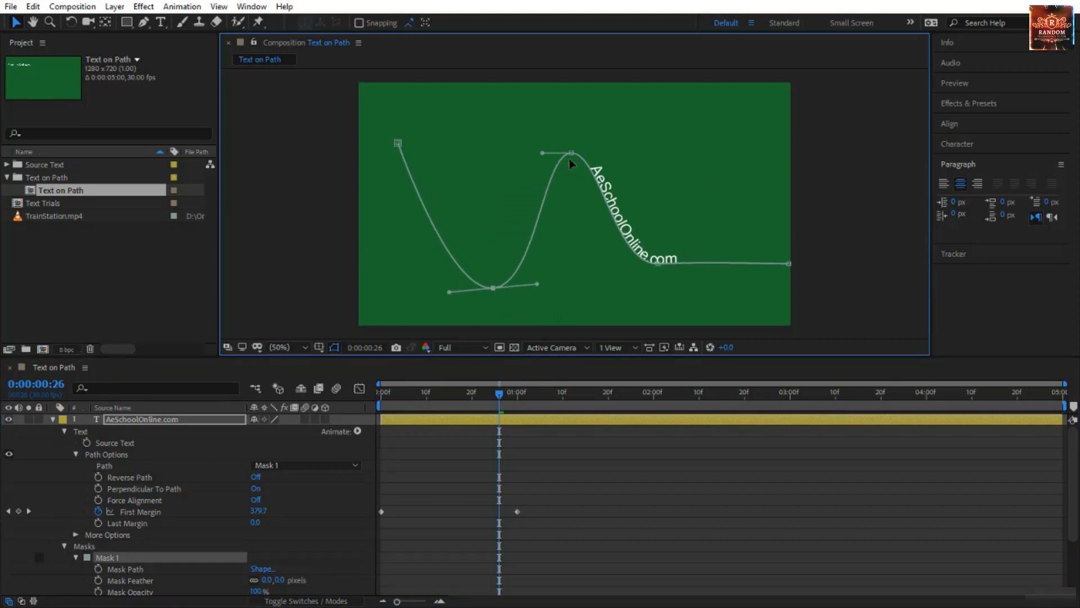
mouse_move(540, 153)
left_mouse_down()
mouse_move(528, 151)
mouse_move(540, 153)
mouse_move(559, 231)
mouse_move(452, 184)
mouse_move(446, 142)
mouse_move(524, 151)
left_mouse_up()
key("ctrl+z")
With the Convert Vertex tool, try bending the peak point's left handle upward, and convert that mask point to a sharp corner.
left_click(149, 22)
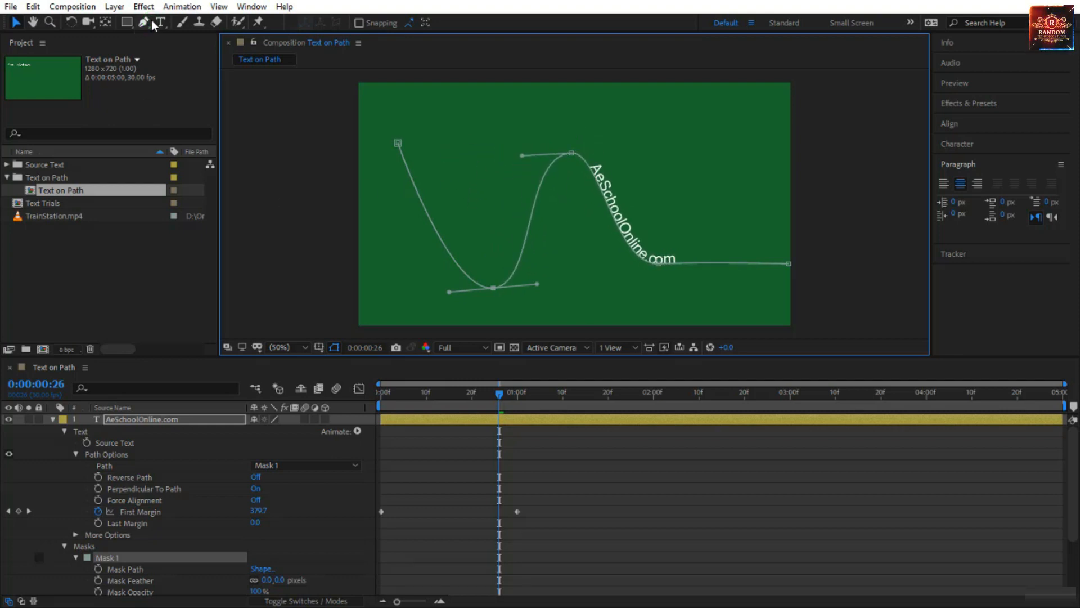
left_click(198, 69)
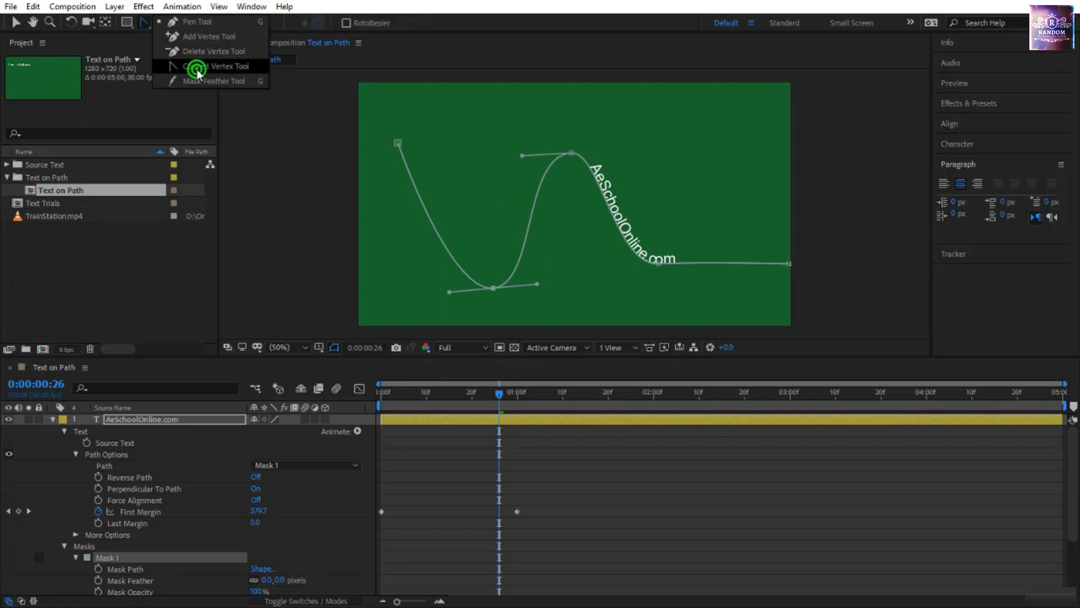
left_click_drag(522, 156, 562, 102)
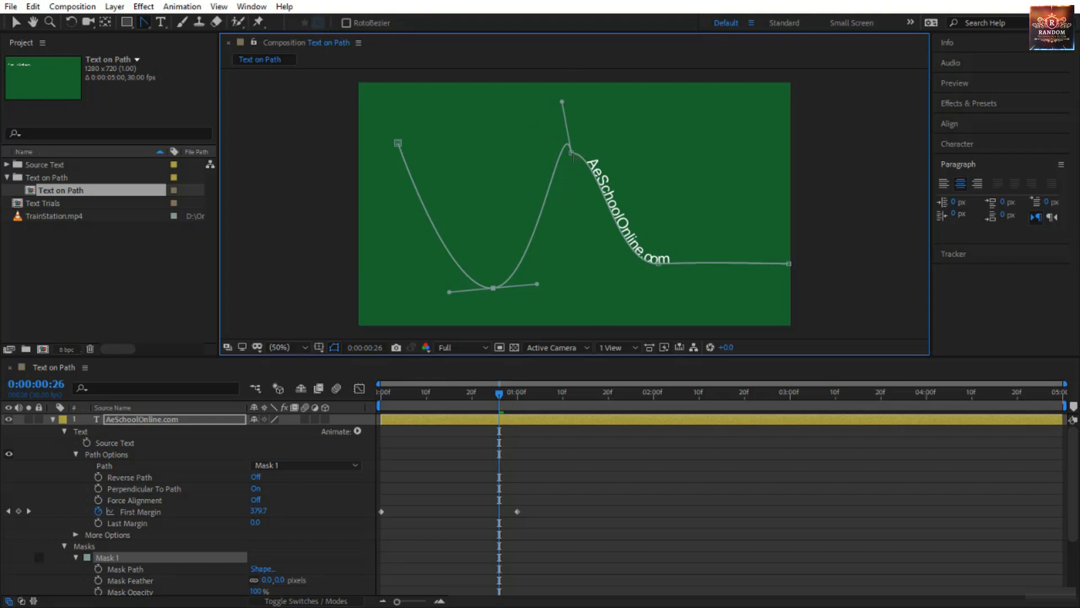
left_click(573, 153)
key("ctrl+z")
left_click(572, 154)
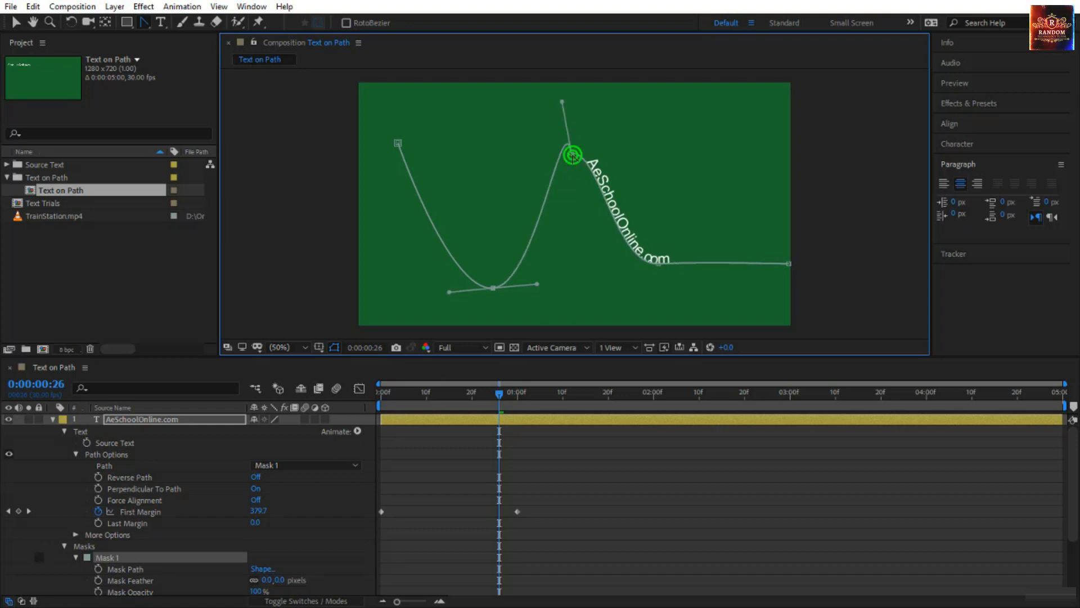
Preview the text moving along the reshaped path, and return to the start of the composition.
left_click(507, 394)
key("space")
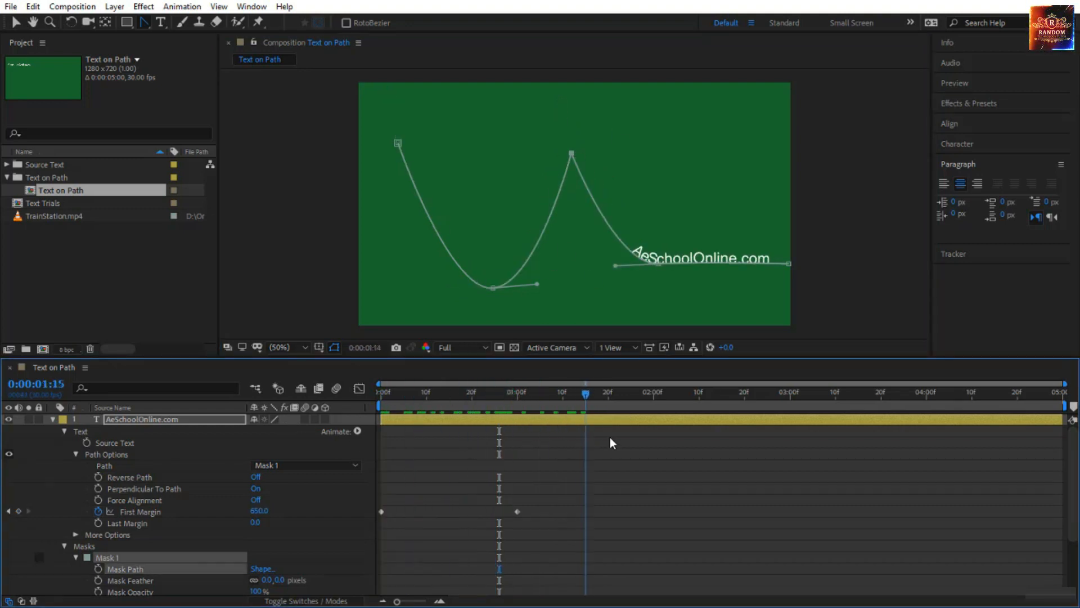
key("space")
left_click_drag(462, 397, 316, 418)
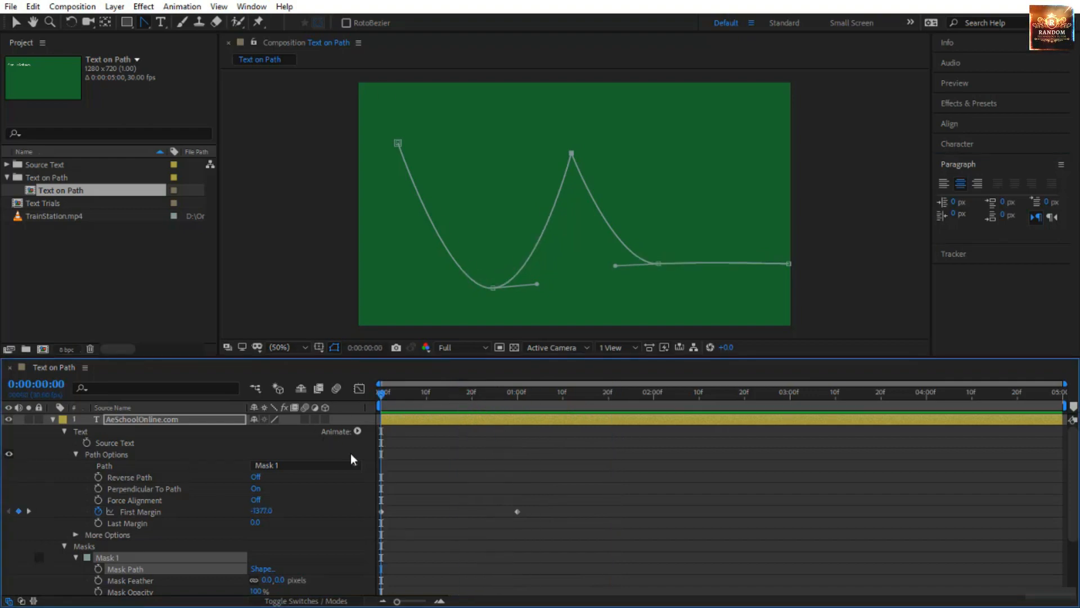
At 0:00:00:18, try a baseline shift of 27 px on the text, and lower the baseline shift to -52 px.
left_click(1005, 147)
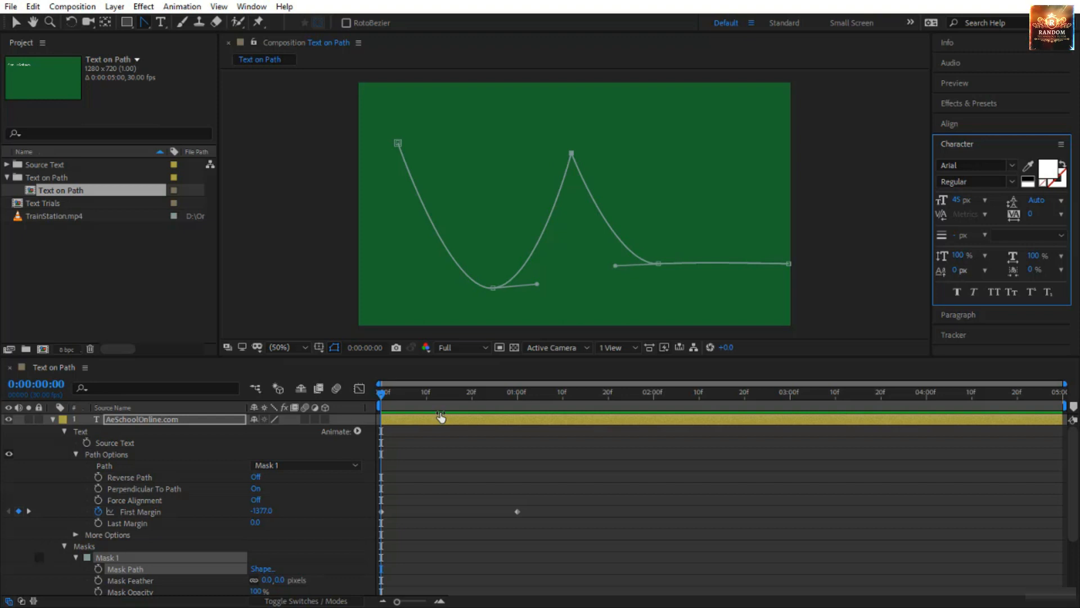
left_click_drag(380, 398, 462, 408)
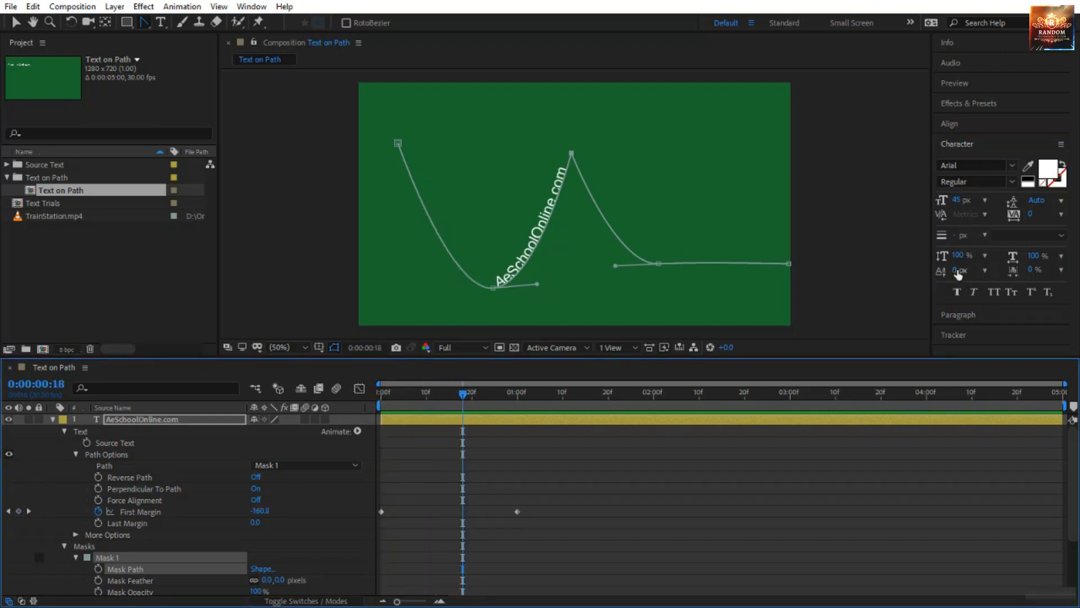
left_click_drag(956, 270, 1011, 271)
mouse_move(987, 272)
left_mouse_down()
mouse_move(975, 273)
mouse_move(1017, 272)
mouse_move(884, 285)
mouse_move(973, 284)
left_mouse_up()
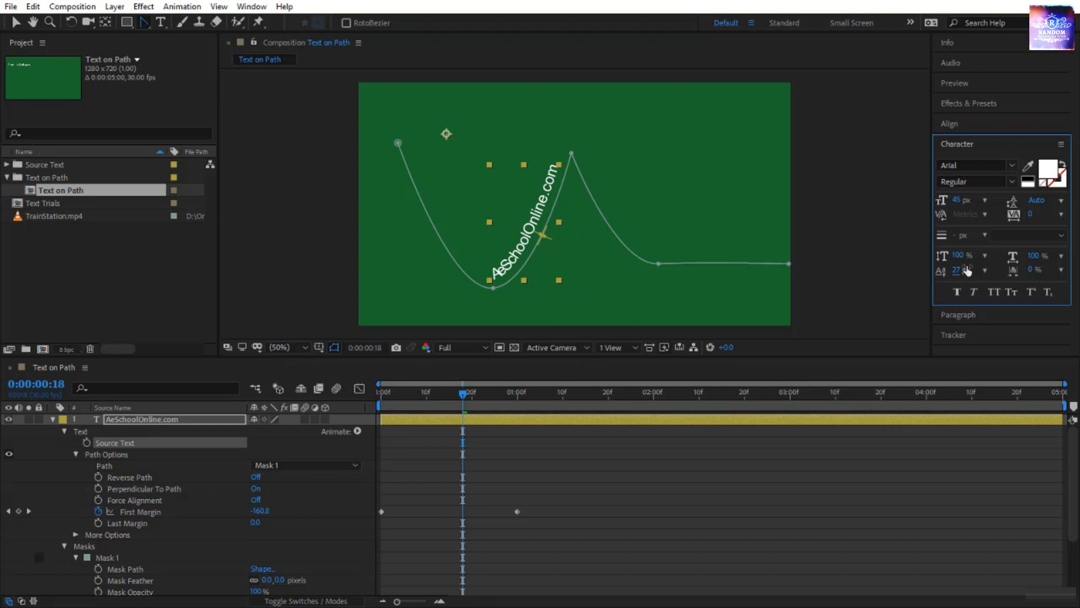
left_click(955, 271)
type("0")
key("Return")
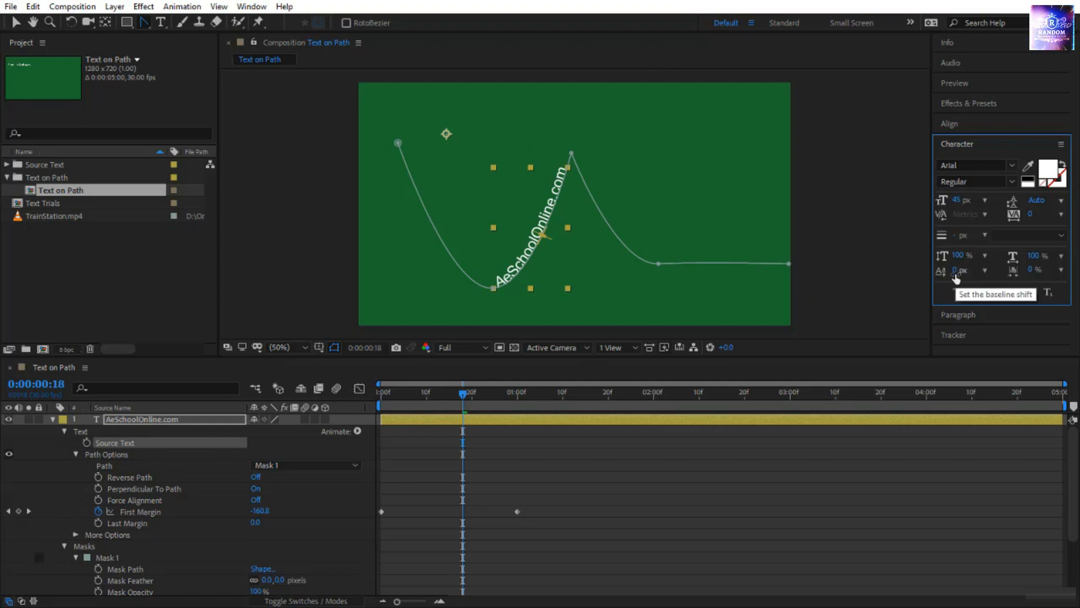
left_click_drag(955, 275, 935, 288)
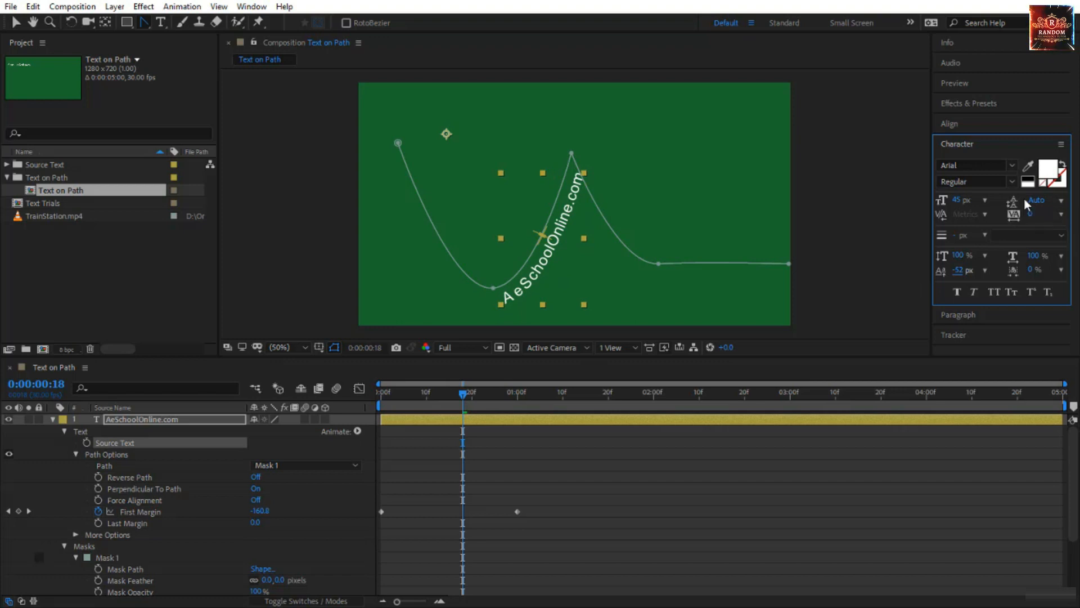
Set the text's leading to 10 px, and try tightening its tracking to -32.
left_click(1061, 201)
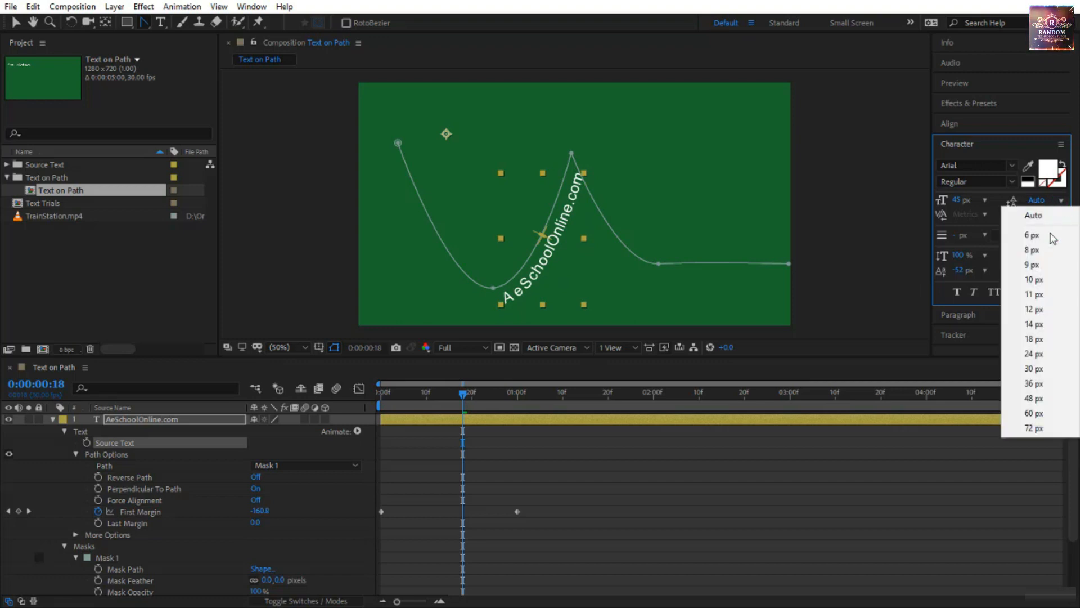
left_click(1045, 281)
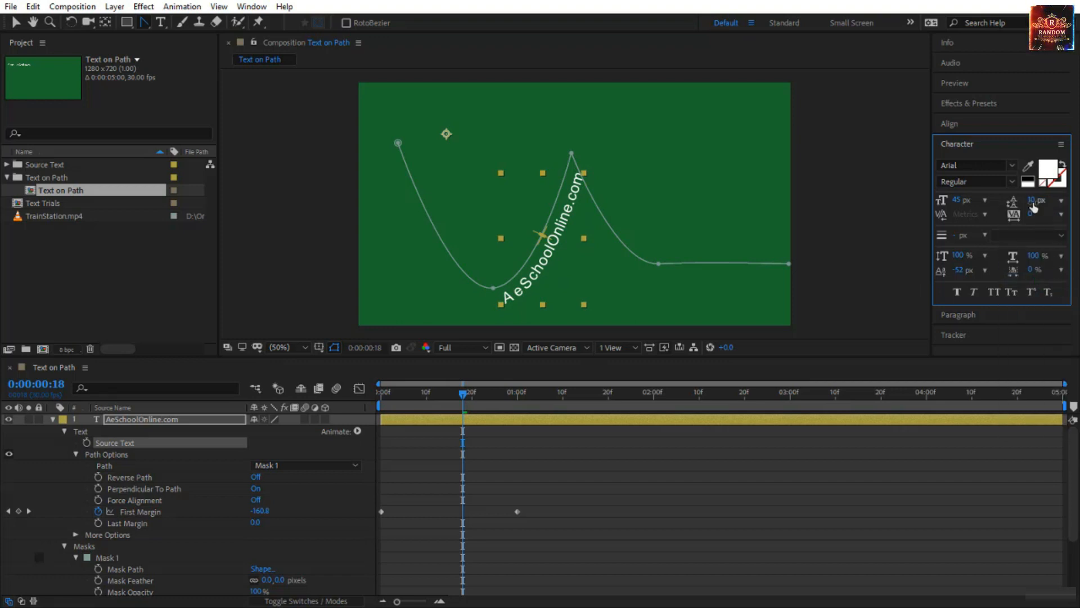
left_click_drag(1034, 202, 892, 205)
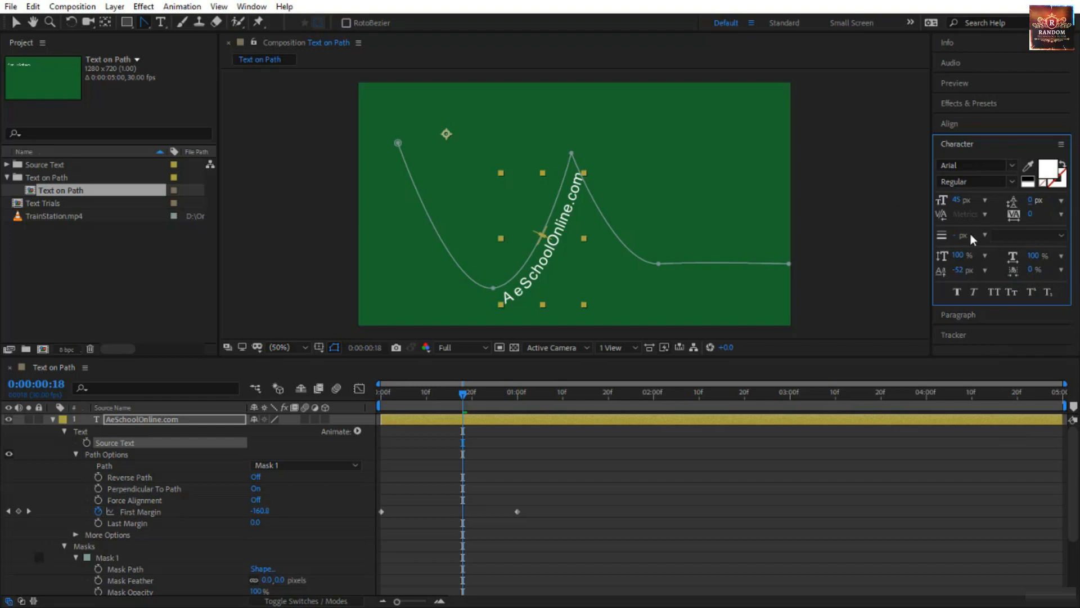
key("ctrl+z")
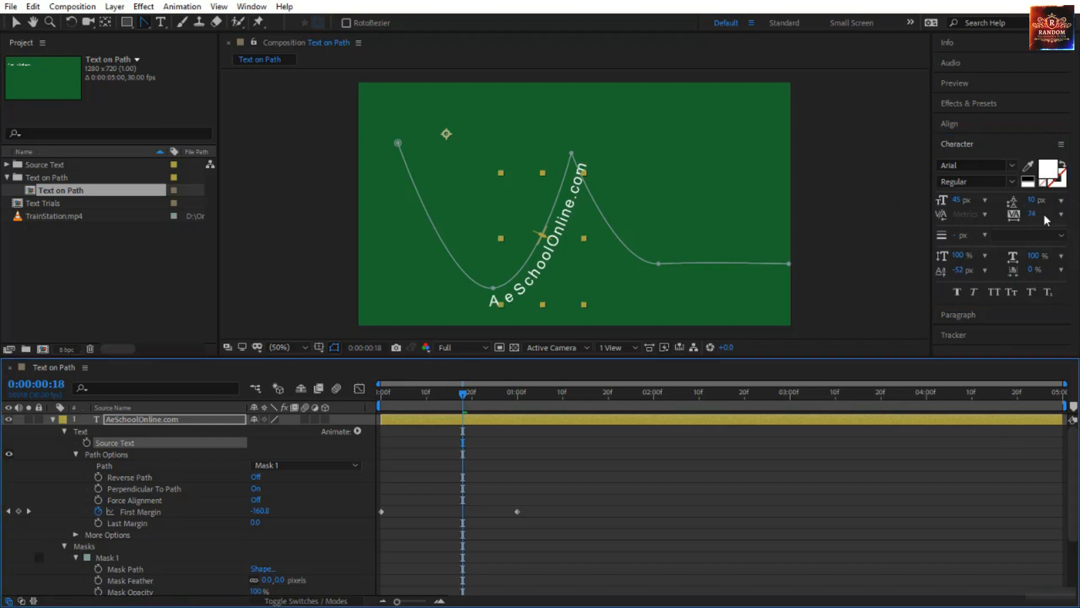
left_click_drag(1031, 214, 999, 230)
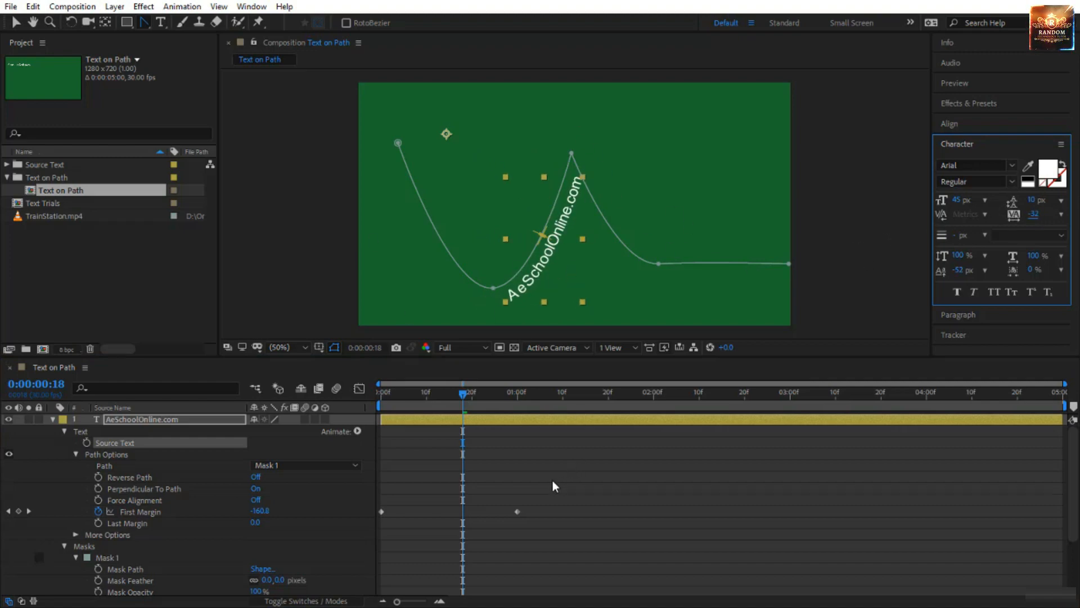
key("ctrl+z")
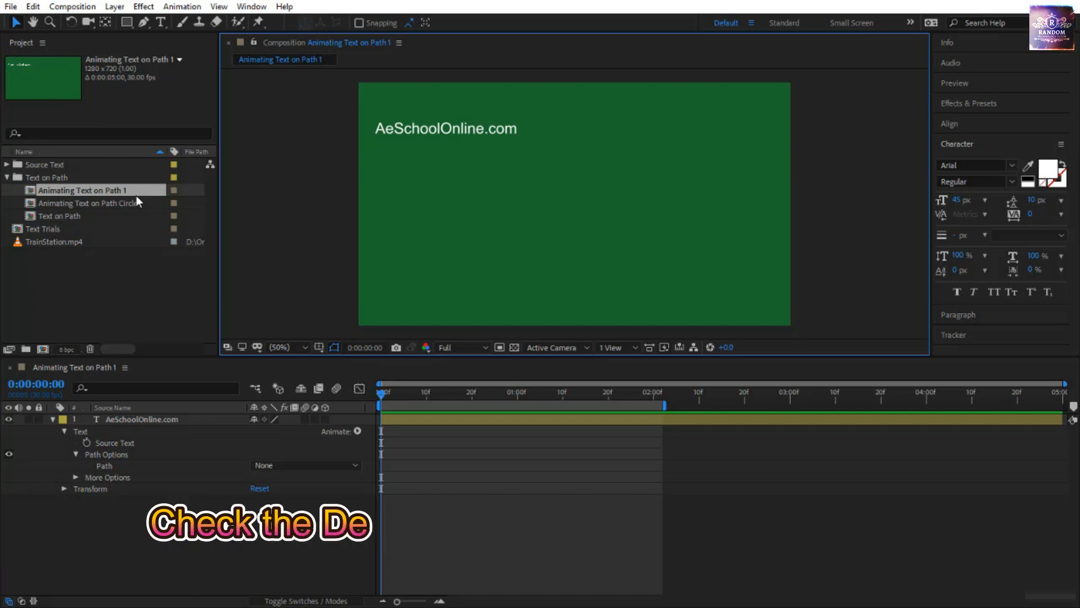
In Animating Text on Path 1, draw an open Pen-tool mask on the text layer, curving down from below the text and ending in a level line.
left_click(150, 418)
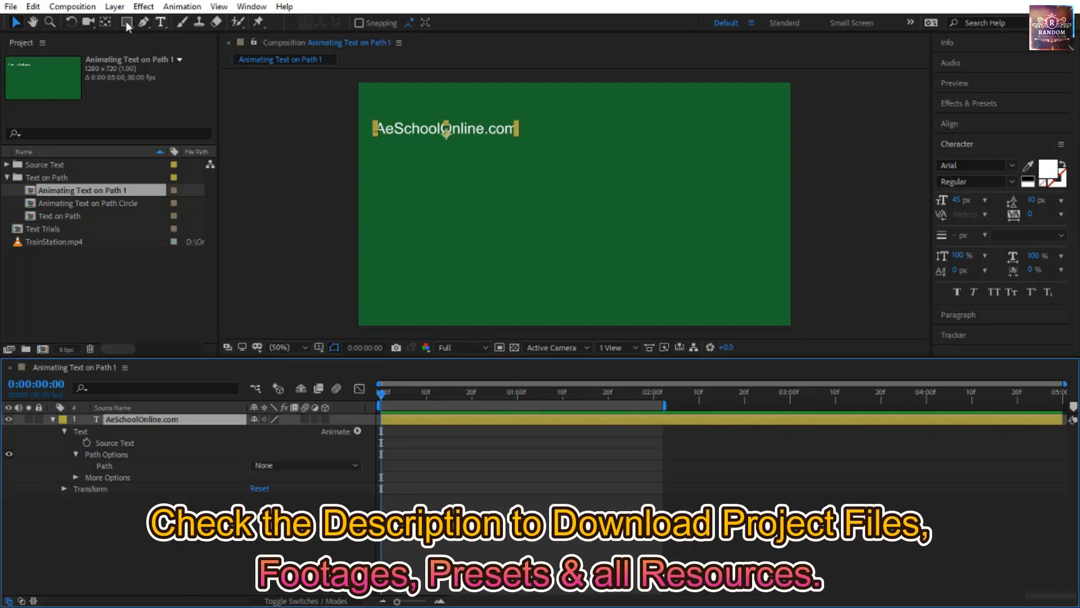
left_click(143, 22)
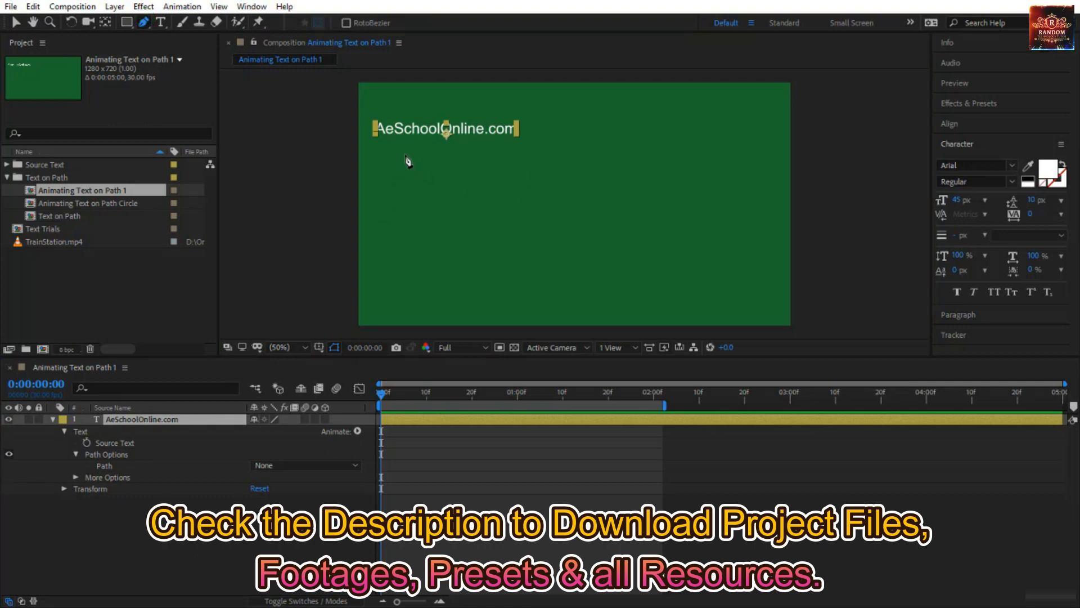
left_click_drag(405, 155, 436, 158)
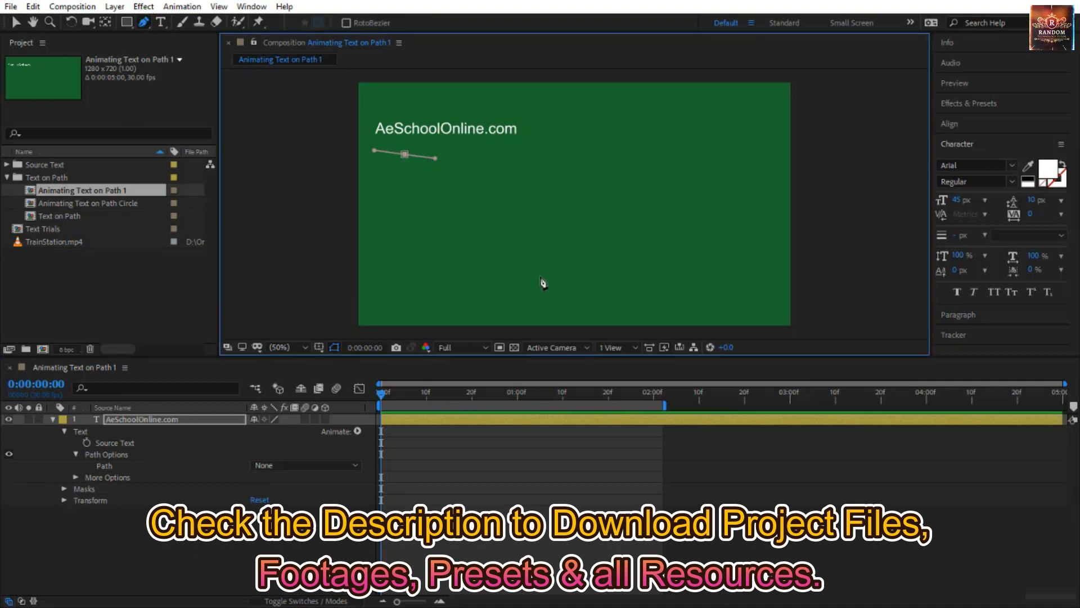
left_click_drag(530, 260, 573, 258)
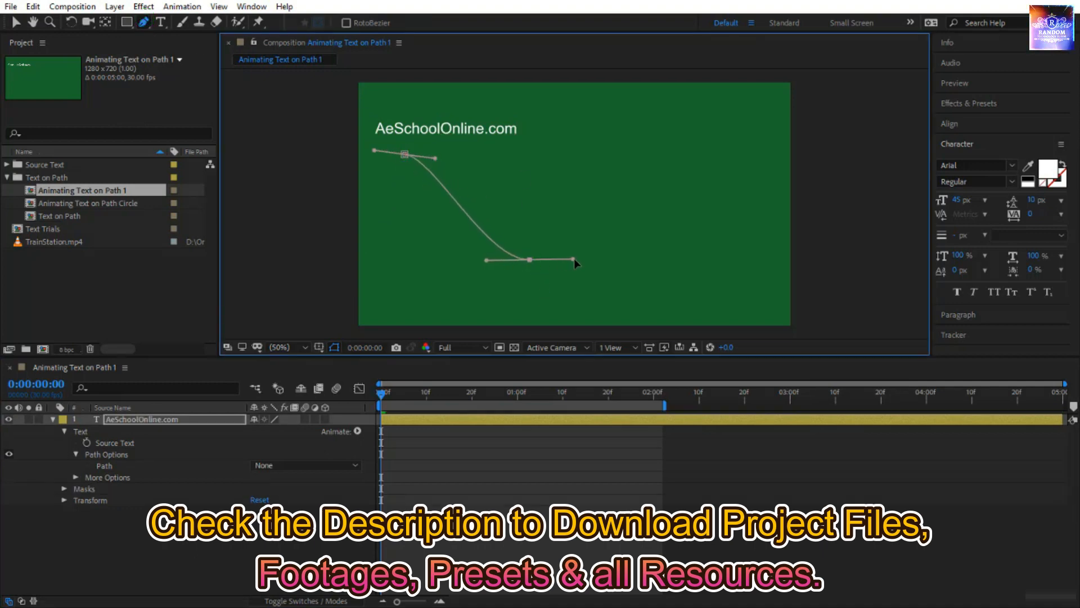
left_click(781, 259)
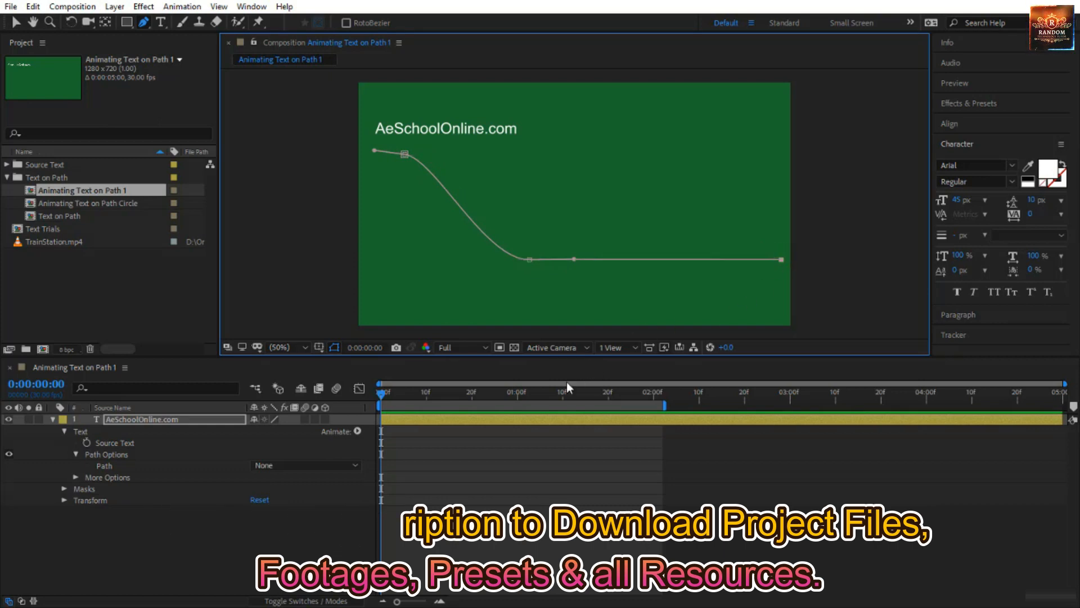
Attach the AeSchoolOnline.com text to Mask 1 as its path, and return to the Selection tool.
left_click(115, 467)
left_click(294, 465)
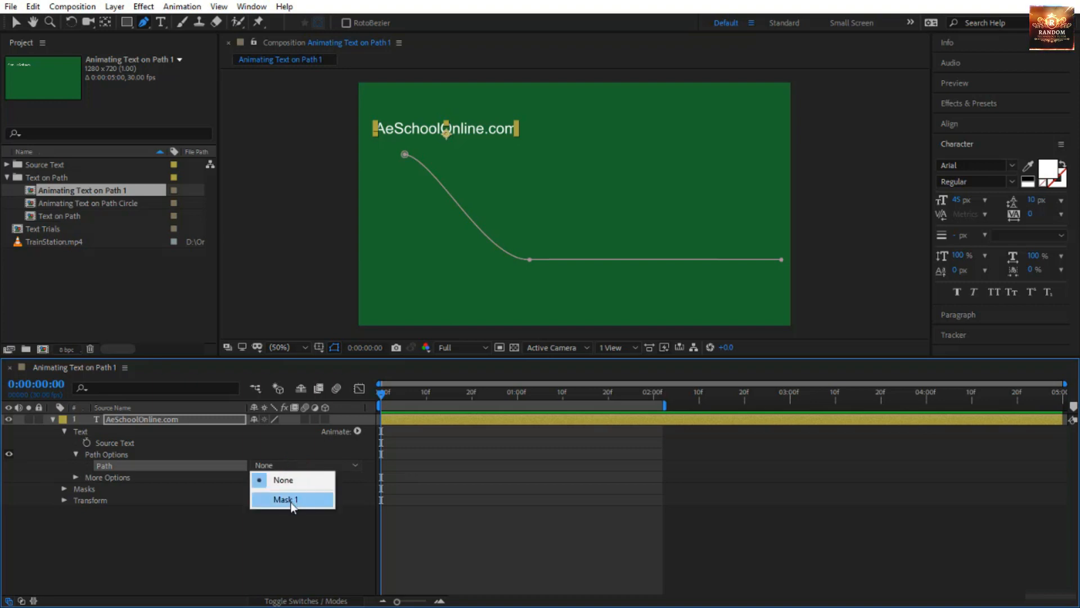
left_click(290, 502)
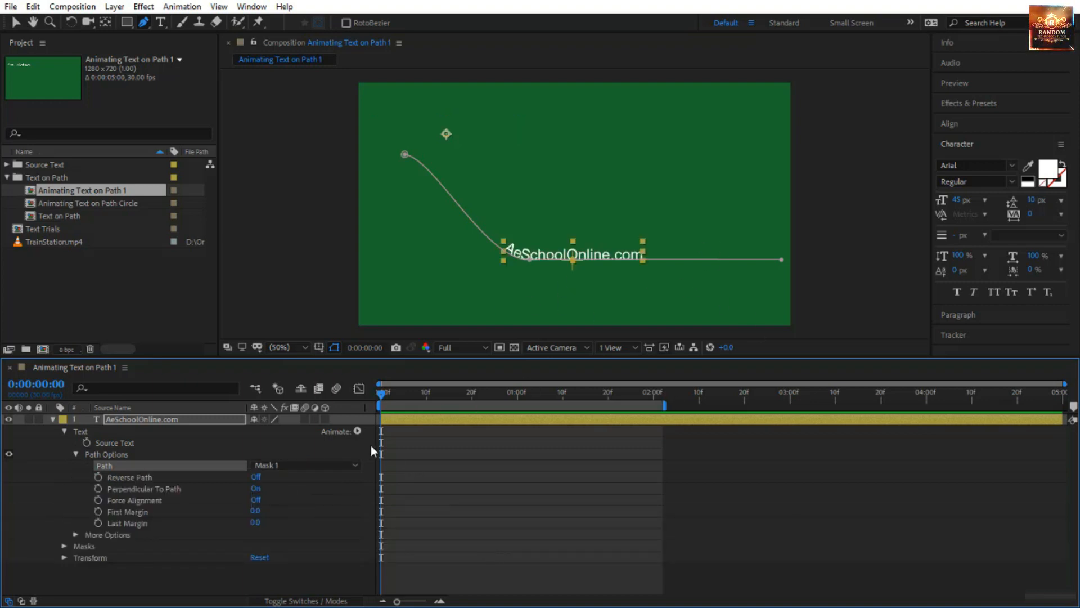
key("v")
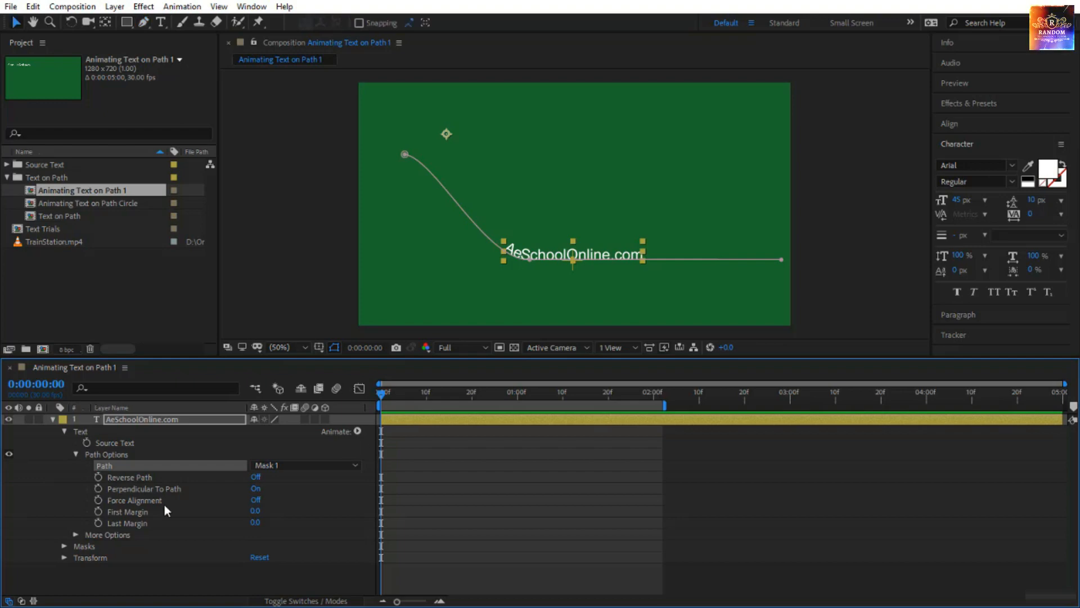
Turn on Force Alignment for the path text, and start keyframing First Margin and Last Margin at 0:00:00:00.
left_click(255, 499)
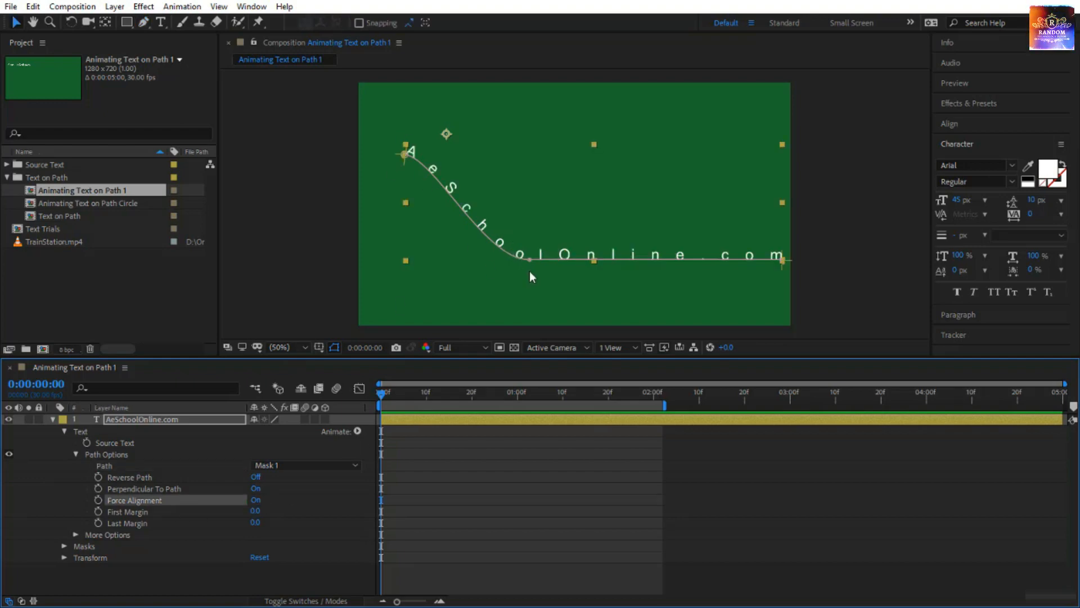
left_click(99, 511)
left_click(98, 522)
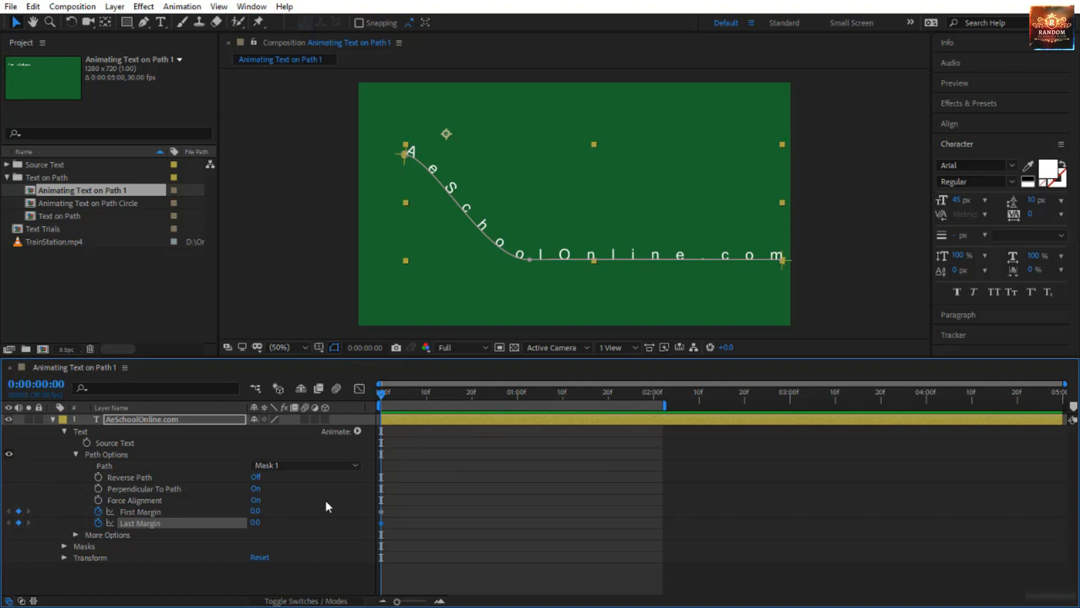
Try moving the text's Last Margin and First Margin inward along the path, restoring each margin after the trial.
left_click_drag(255, 522, 16, 537)
key("ctrl+z")
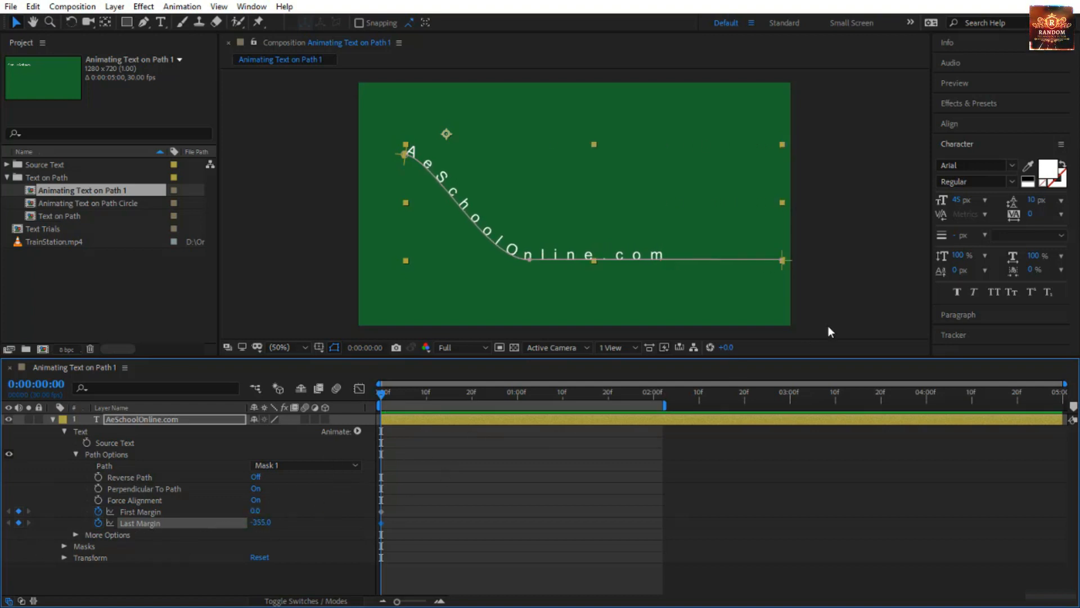
left_click(793, 271)
left_click(783, 258)
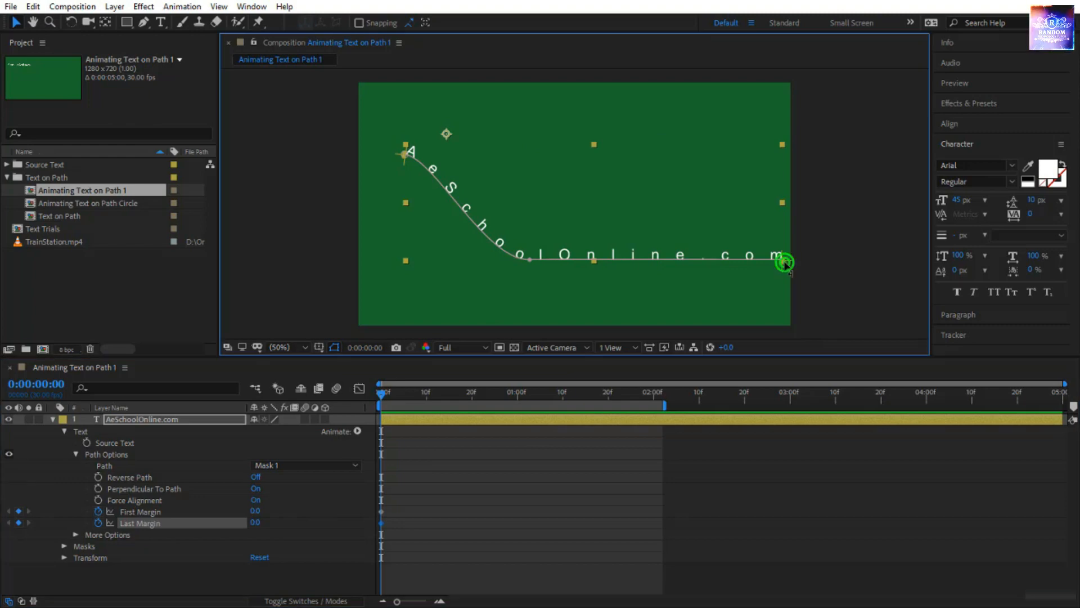
left_click_drag(782, 258, 774, 258)
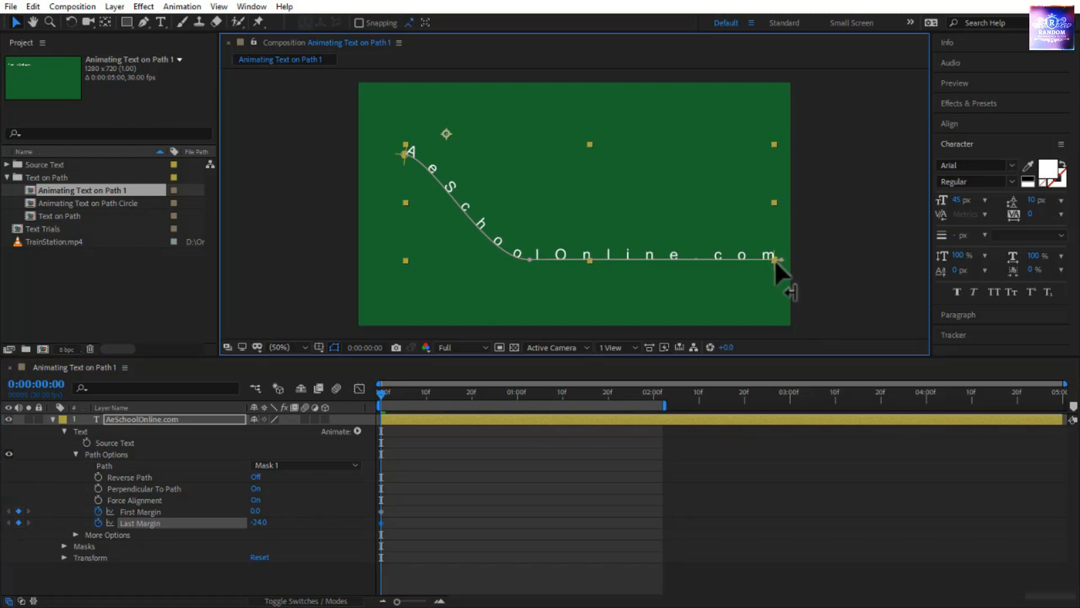
left_click_drag(775, 259, 774, 282)
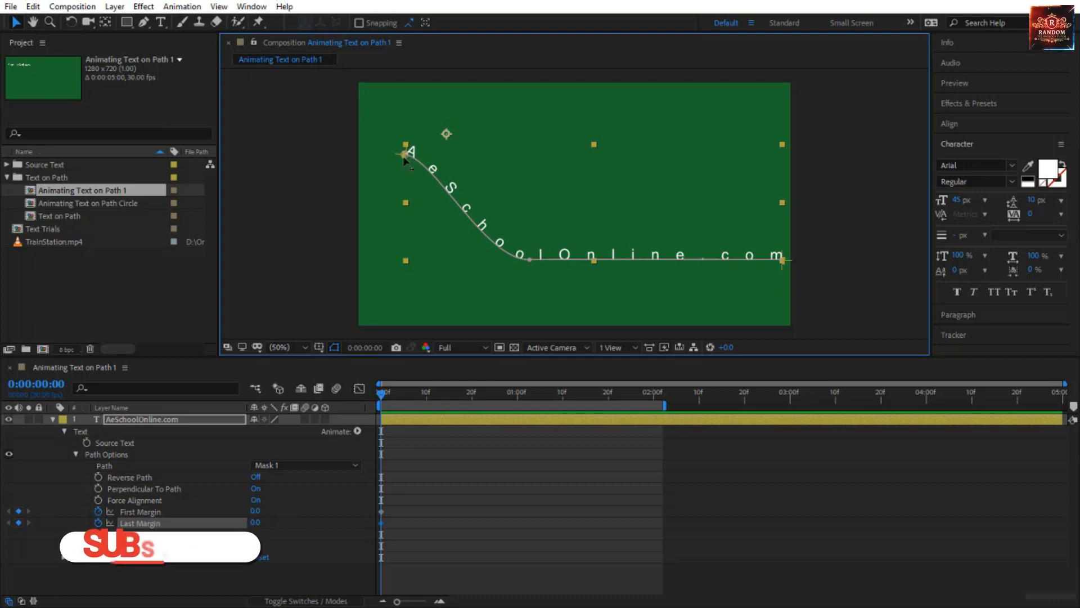
left_click_drag(402, 149, 620, 261)
key("ctrl+z")
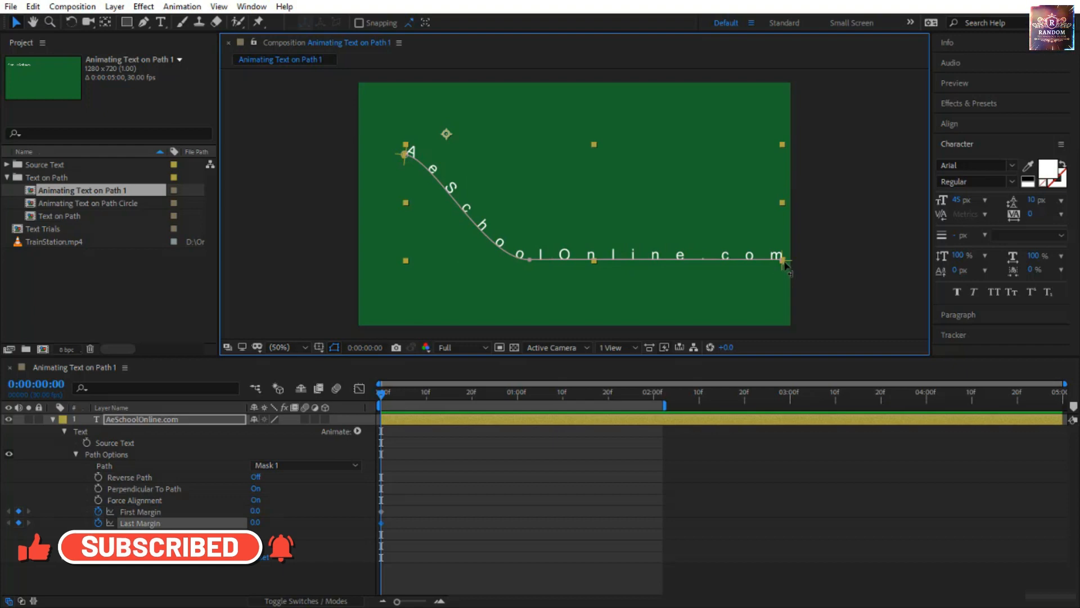
Animate Last Margin from -1207.2 at 0:00:00:00 to 0 at 0:00:01:01, and raise First Margin there until the text gathers at the path's end.
left_click(786, 260)
left_click_drag(786, 260, 425, 159)
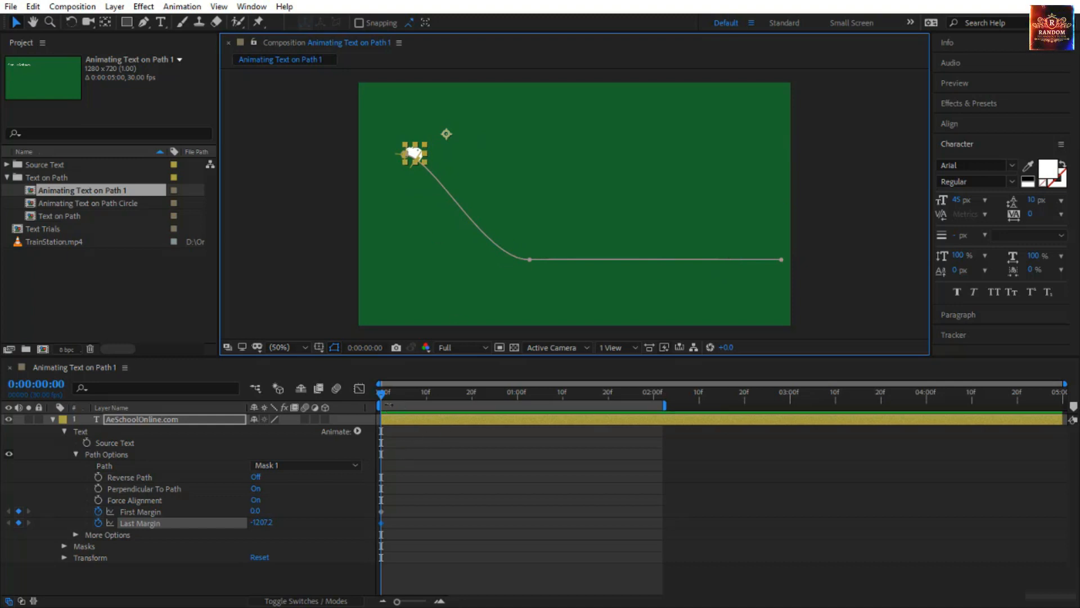
left_click_drag(382, 403, 522, 417)
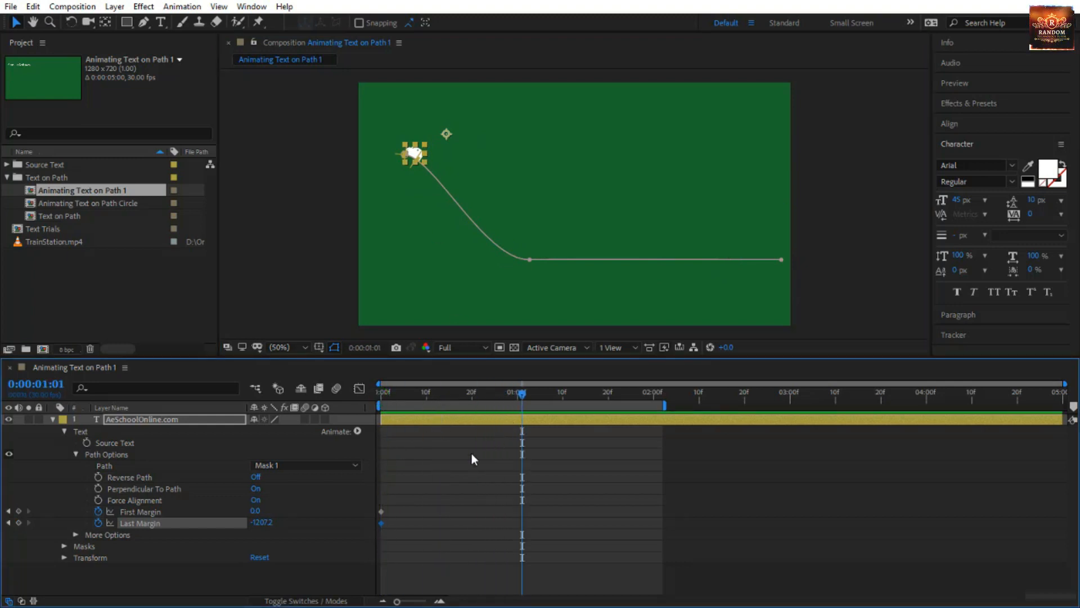
left_click(262, 522)
type("0")
key("Return")
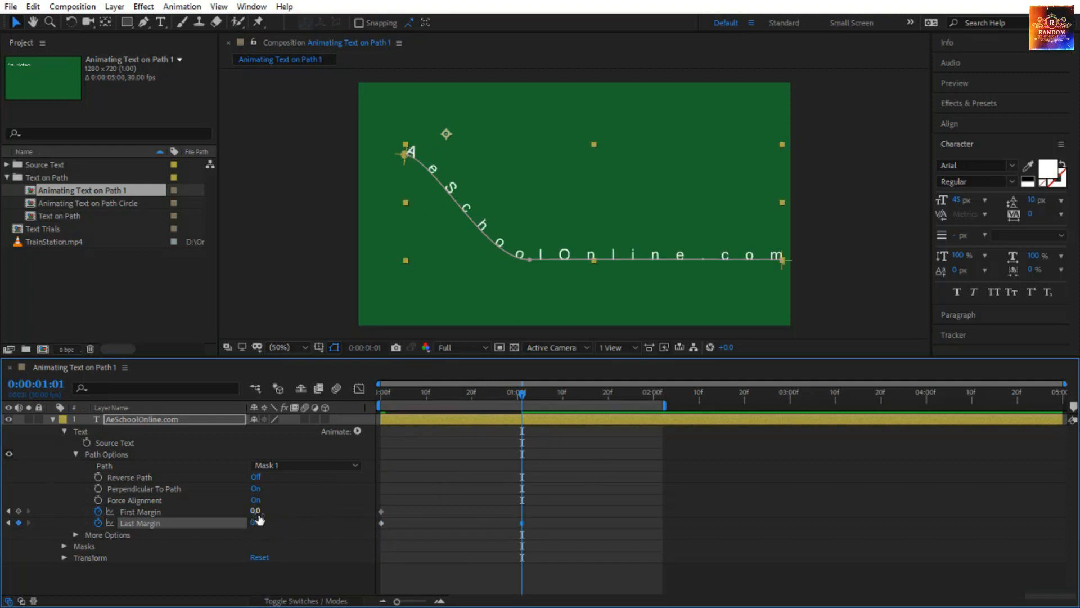
left_click_drag(257, 510, 832, 532)
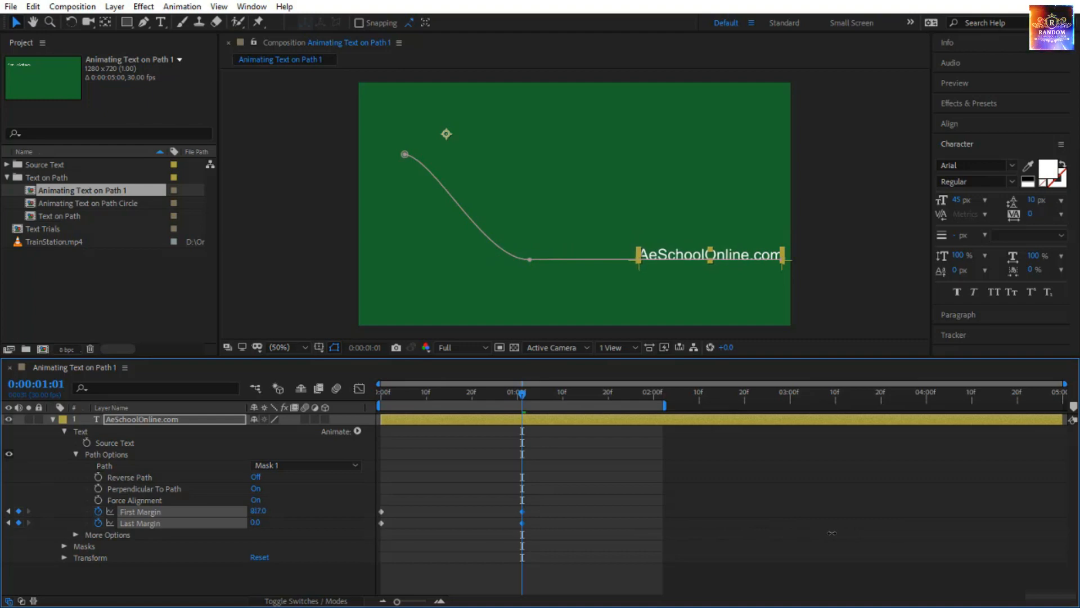
Preview the combined First Margin and Last Margin animation from the start of the composition.
left_click_drag(529, 392, 382, 392)
key("space")
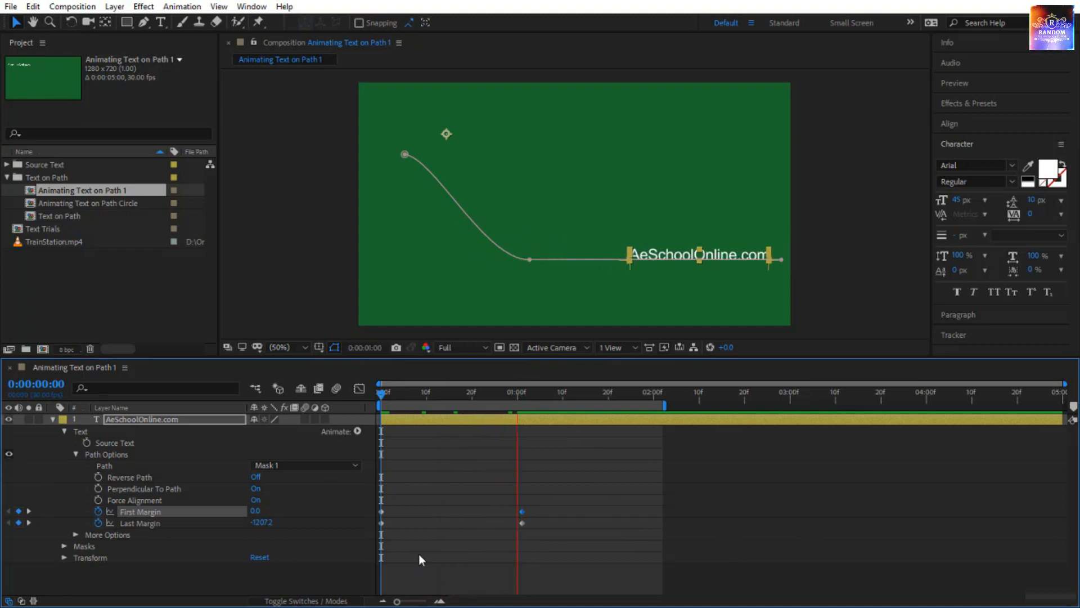
key("space")
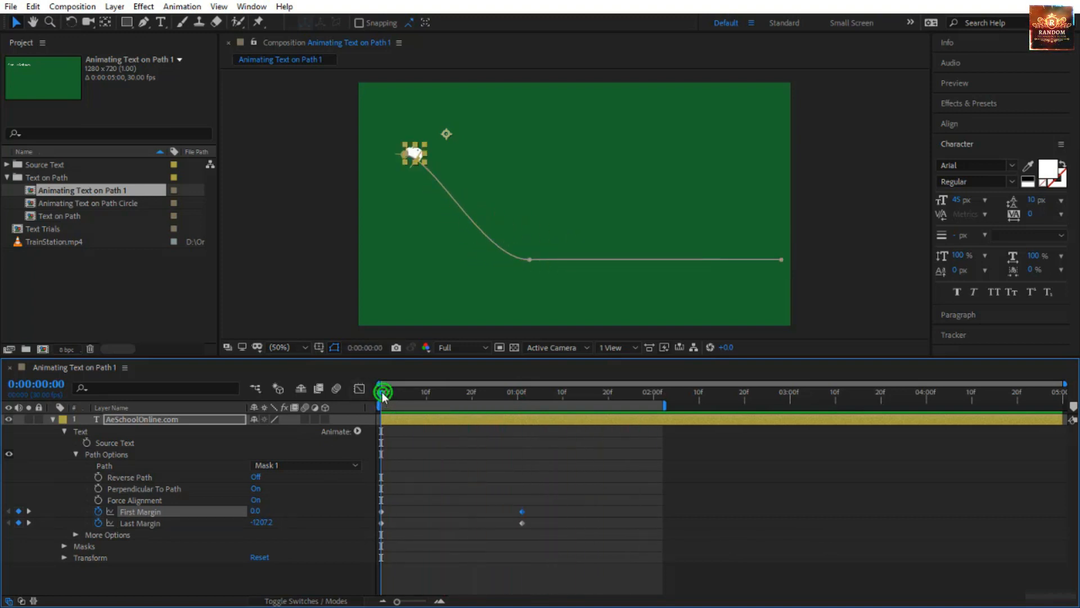
Shift both First Margin keyframes about 7 frames later than the Last Margin keyframes and preview the staggered text animation.
left_click(369, 523)
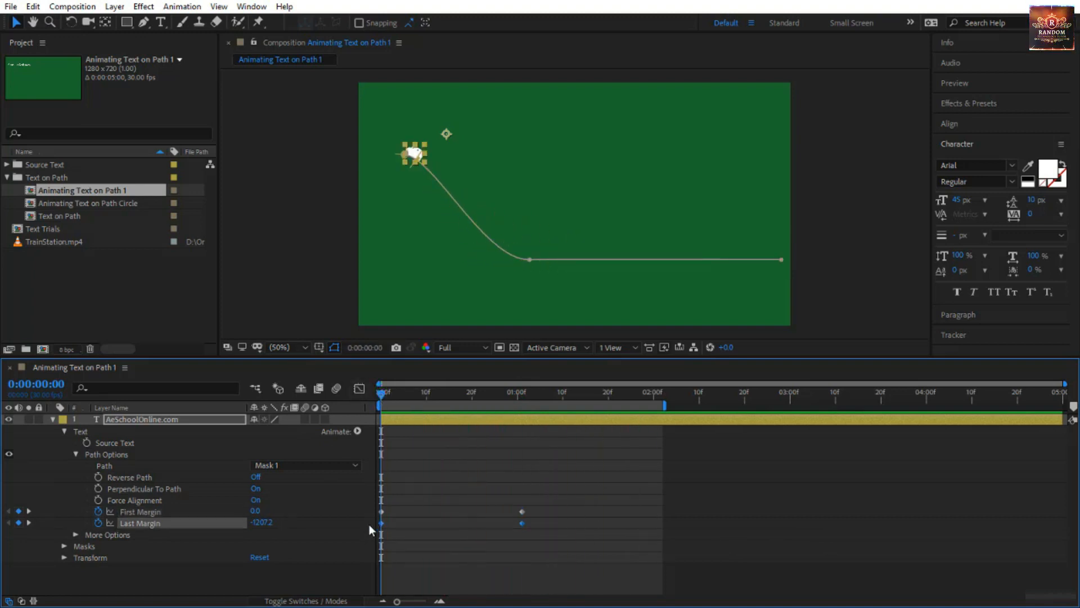
left_click(208, 514)
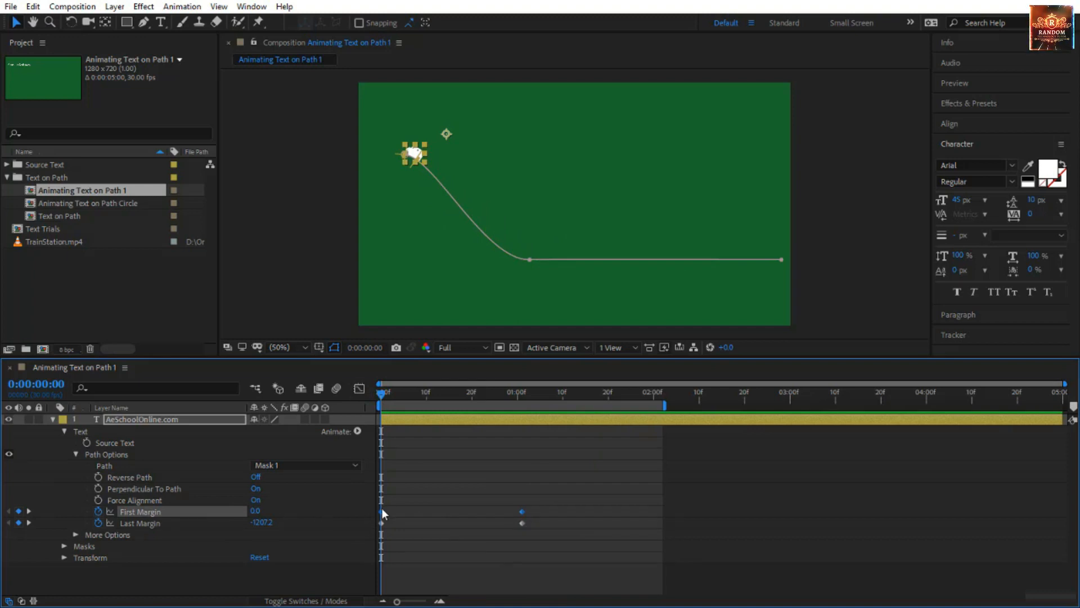
left_click_drag(382, 509, 414, 522)
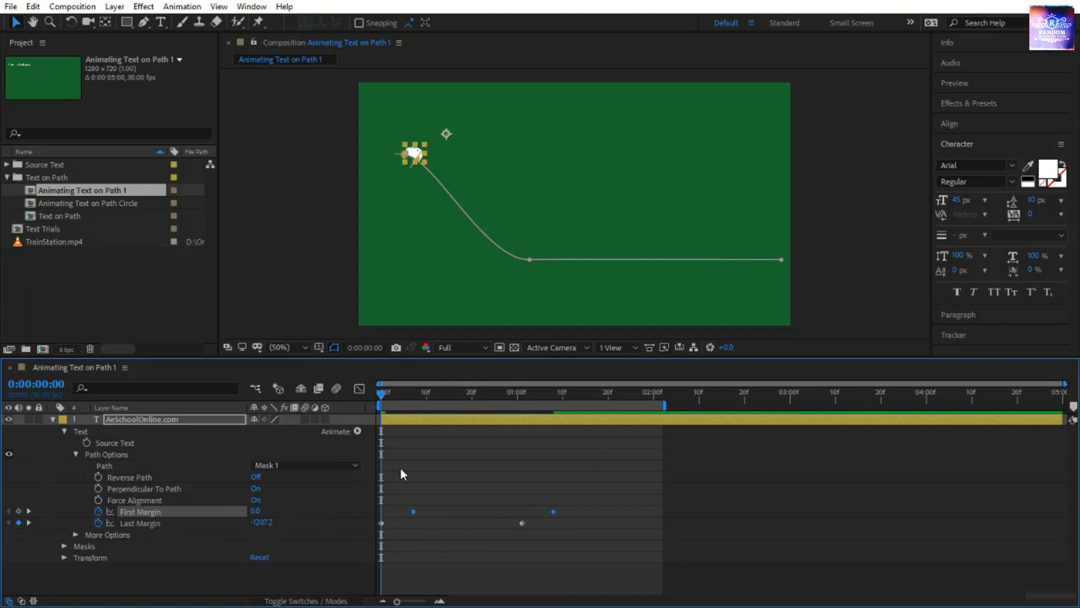
left_click(381, 395)
left_click_drag(380, 400, 380, 541)
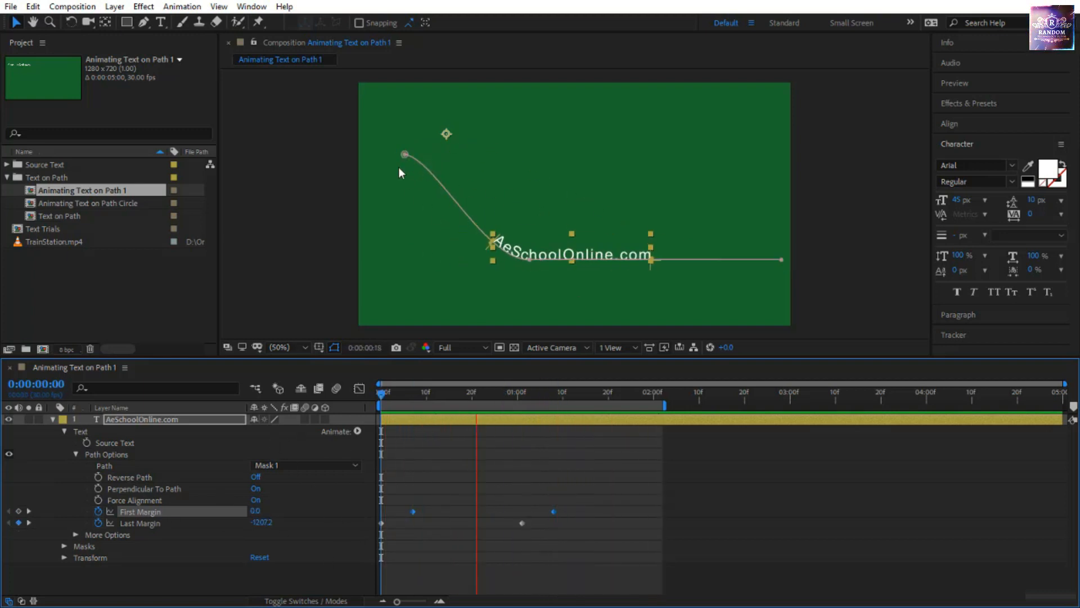
Keyframe the text layer's Opacity from 0% at 0:00:00:00 to 100% at 0:00:00:07.
left_click(169, 421)
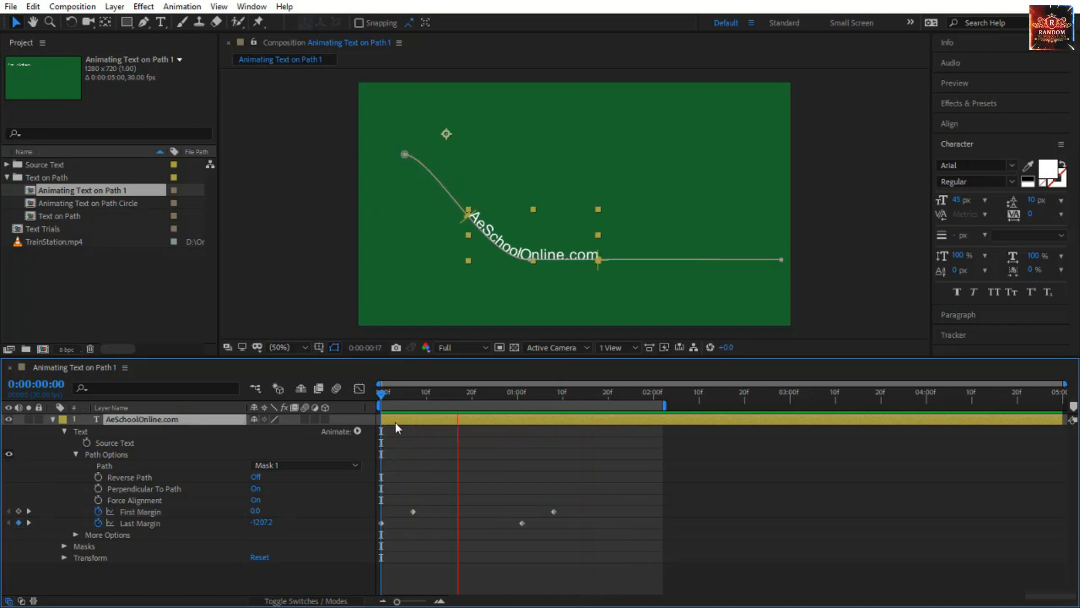
left_click_drag(395, 396, 376, 401)
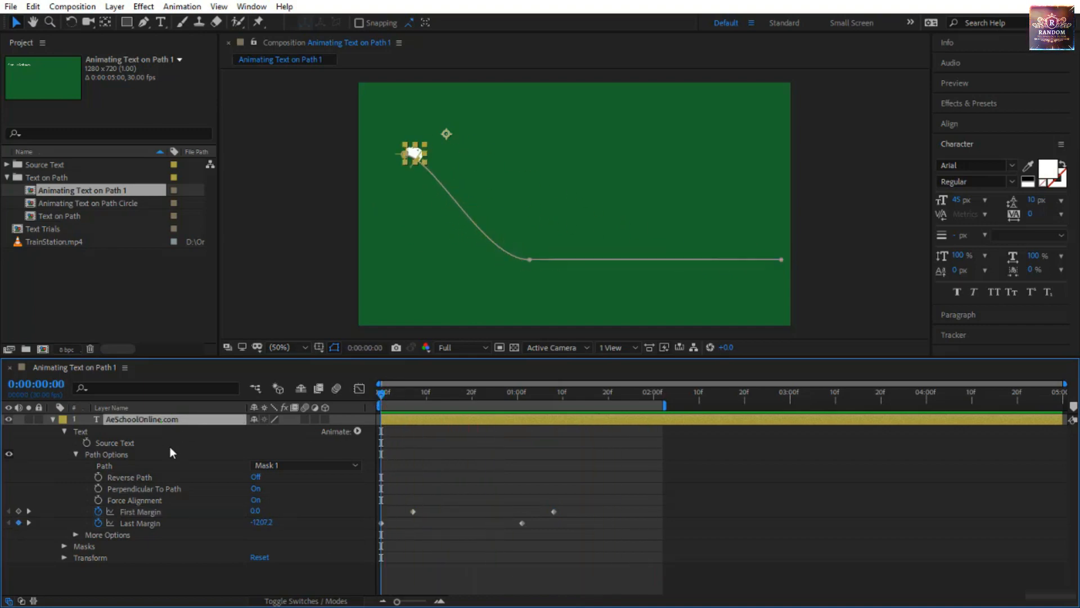
key("t")
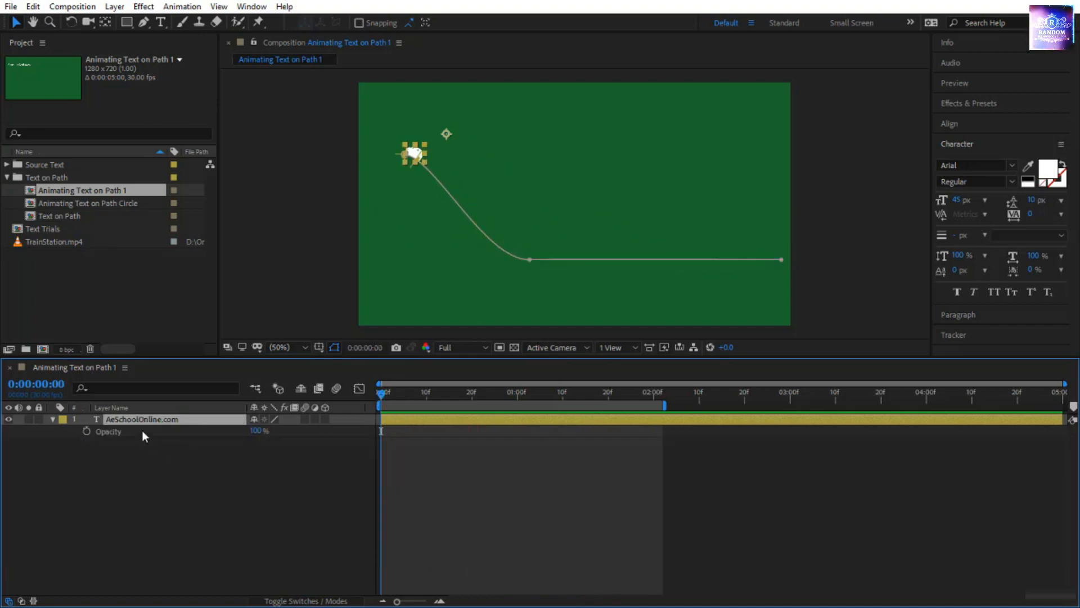
left_click(87, 430)
left_click(257, 430)
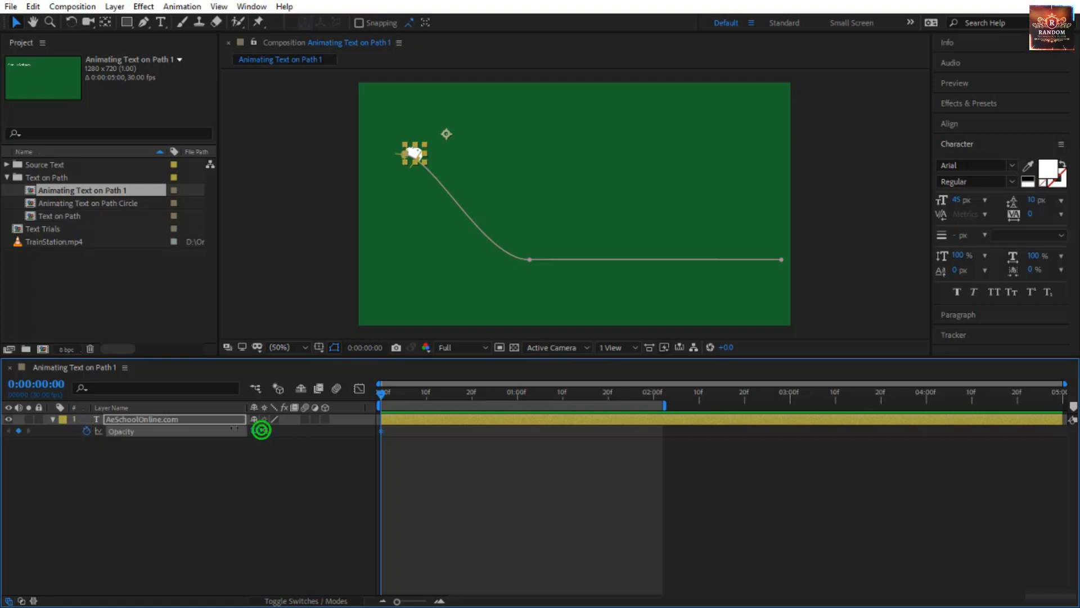
type("0")
key("Return")
left_click_drag(383, 397, 413, 411)
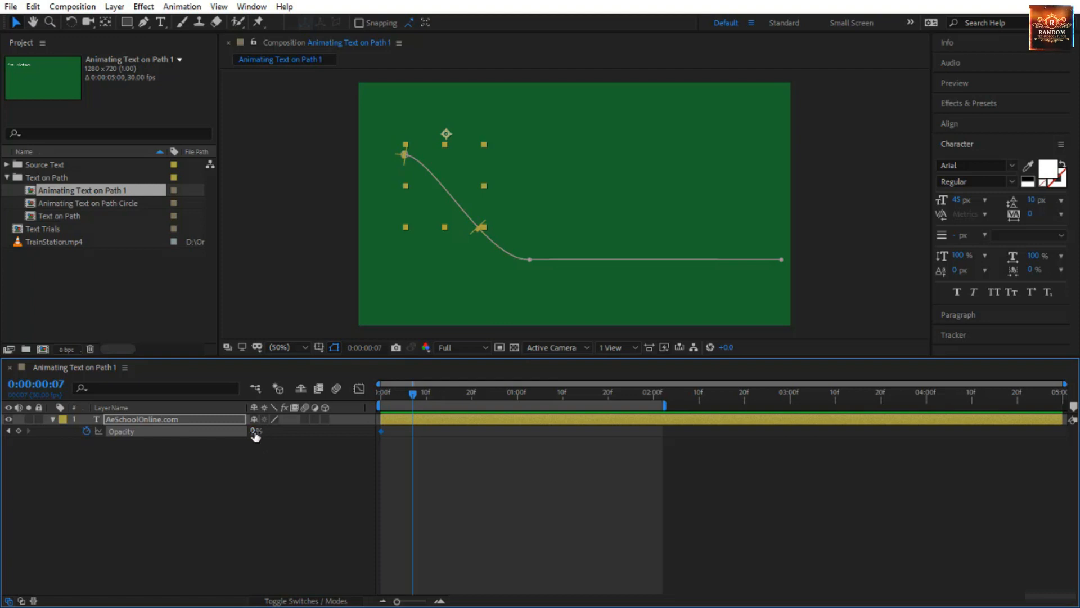
left_click_drag(255, 432, 397, 455)
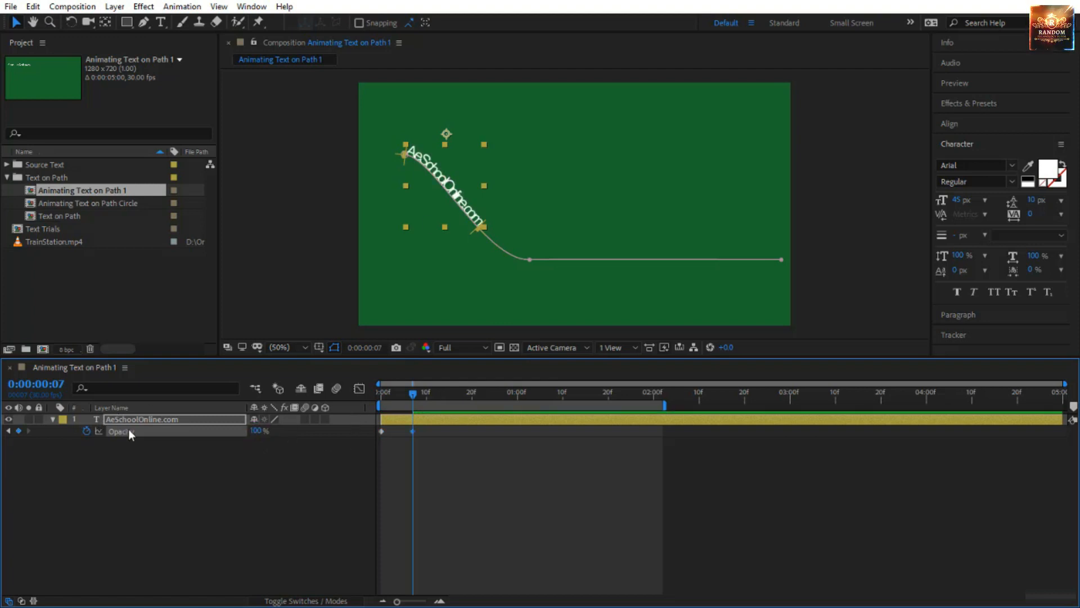
Preview the fade-in with all keyframed properties shown, and delay the second Opacity keyframe to about 0:00:00:11.
key("u")
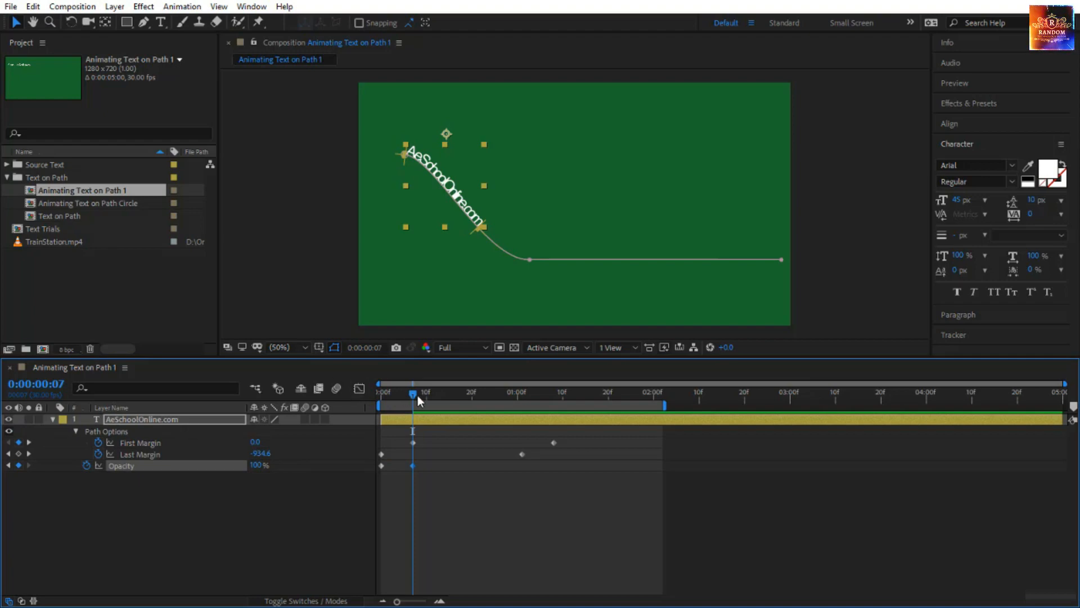
left_click_drag(417, 395, 364, 393)
left_click(441, 540)
key("space")
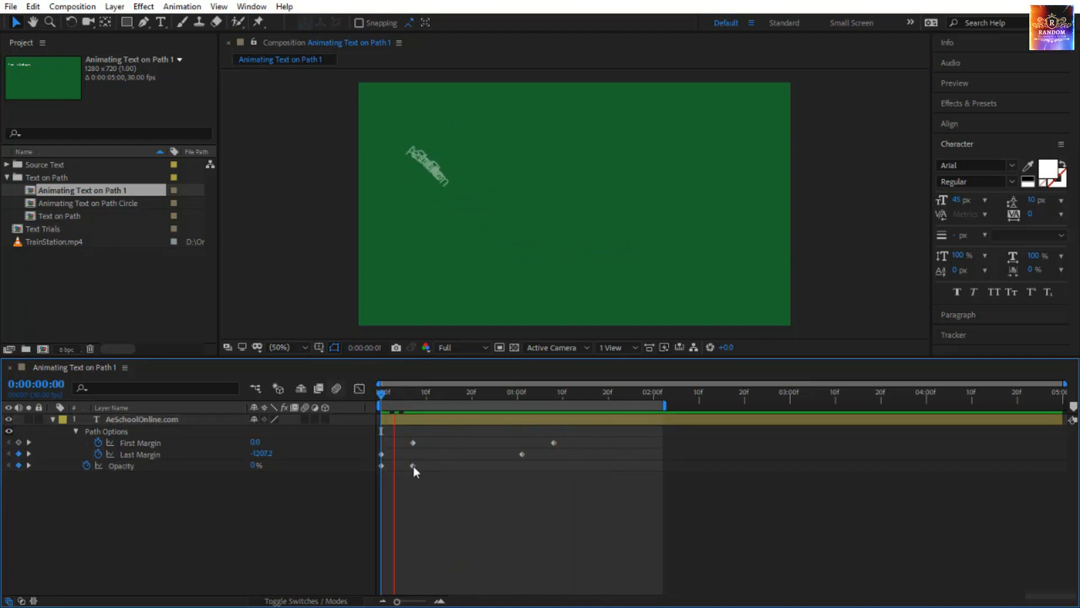
left_click_drag(413, 465, 433, 471)
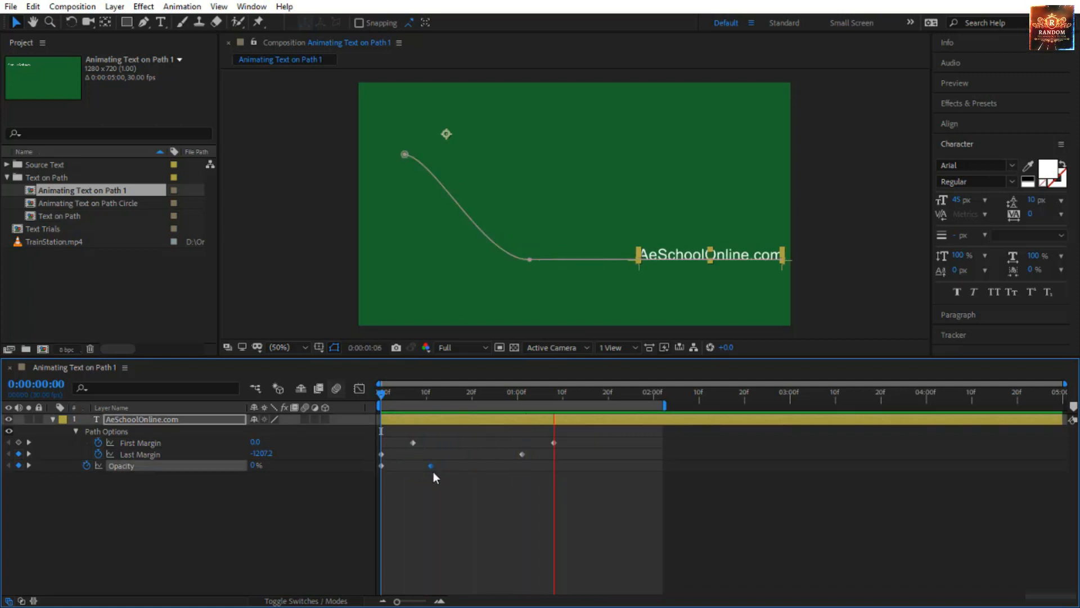
left_click(447, 545)
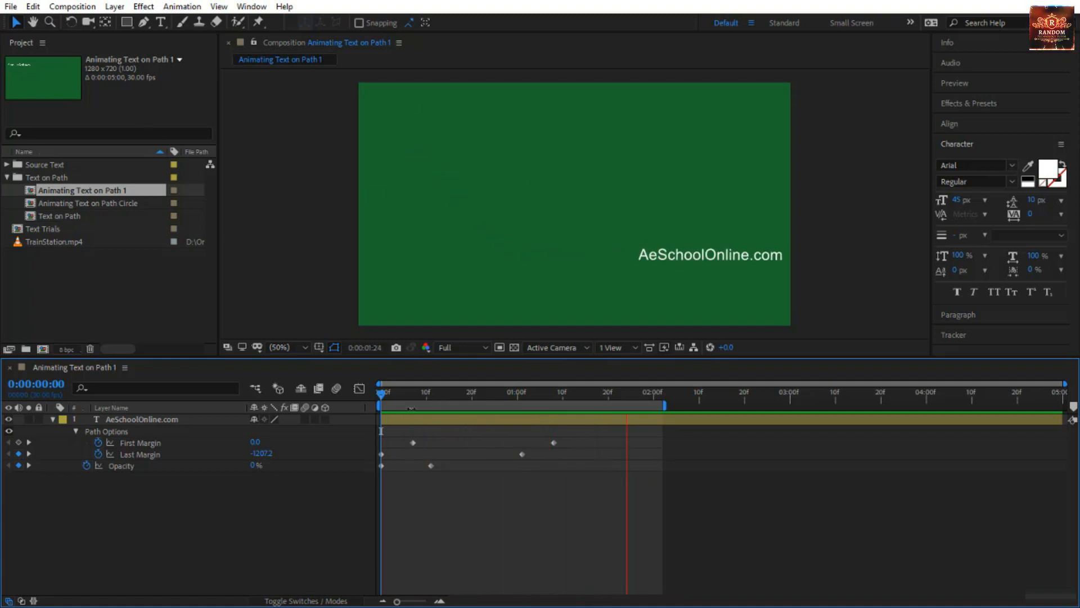
left_click(376, 395)
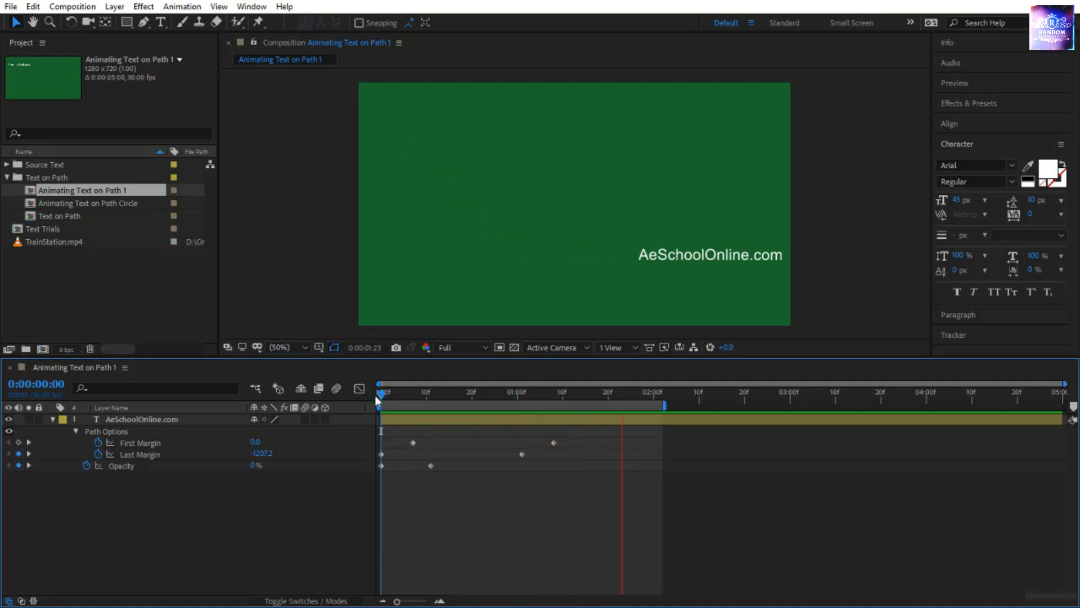
left_click(379, 393)
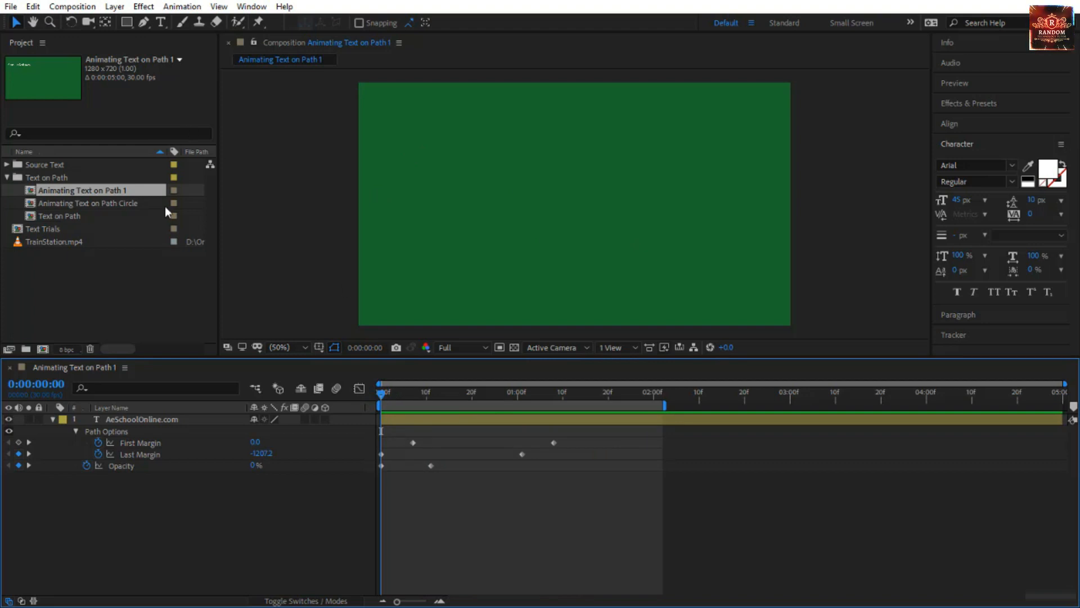
Open the Animating Text on Path Circle composition, select its text layer, and close the Animating Text on Path 1 timeline.
double_click(93, 208)
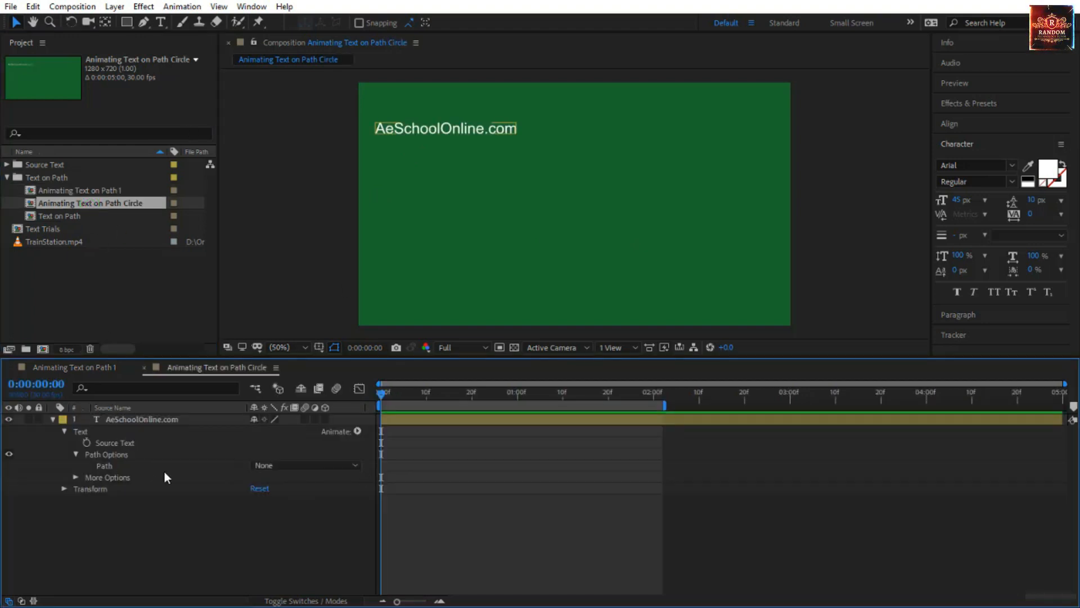
left_click(422, 136)
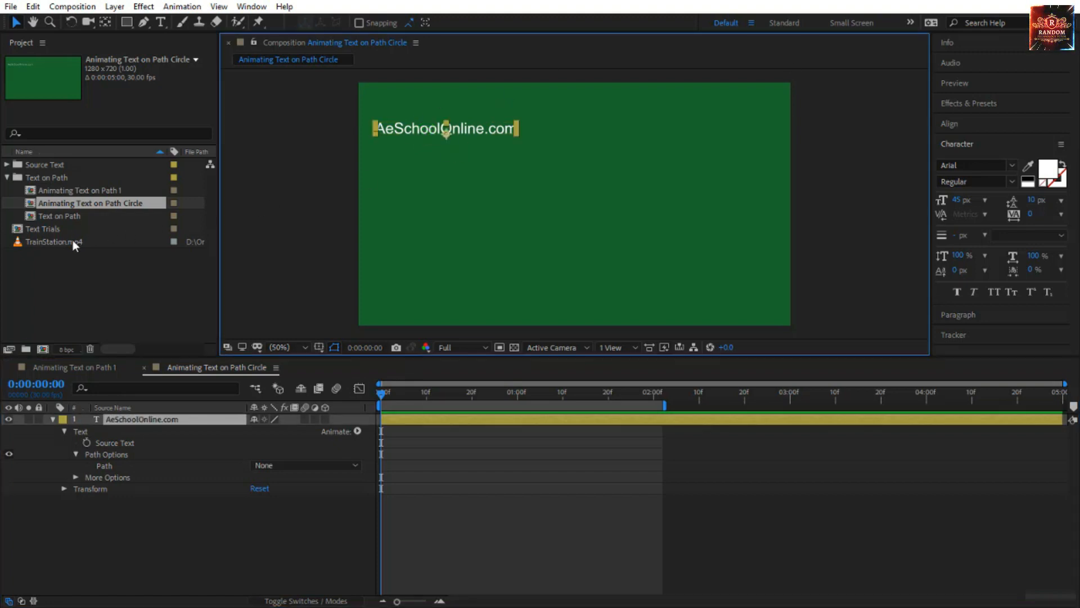
left_click(10, 367)
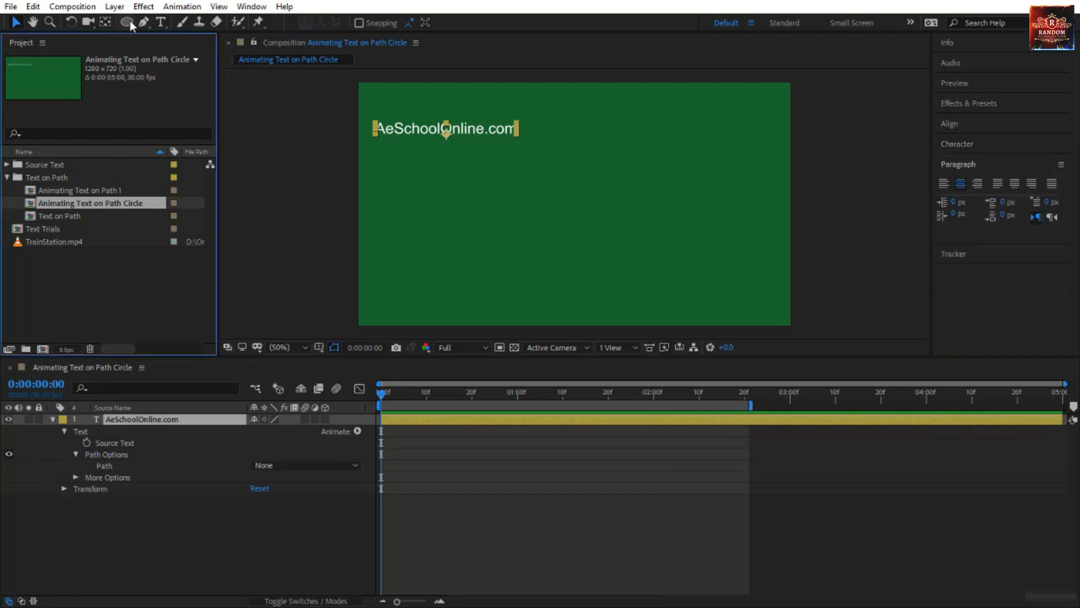
Draw a circular mask on the text layer with its mode set to None, and assign Mask 1 as the text path.
left_click_drag(128, 22, 190, 52)
left_click_drag(560, 202, 635, 253)
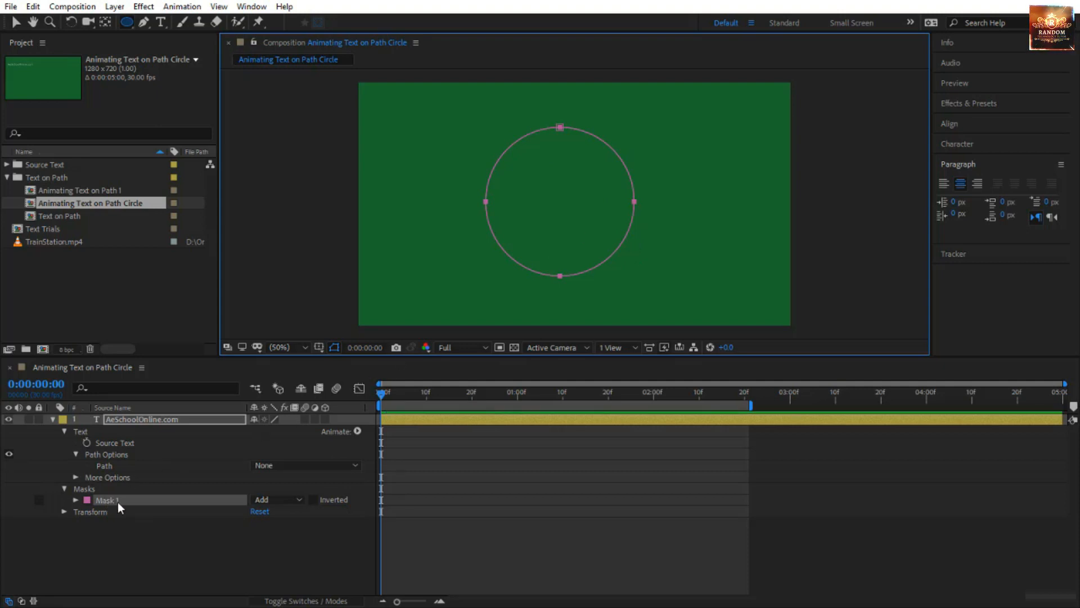
left_click(267, 502)
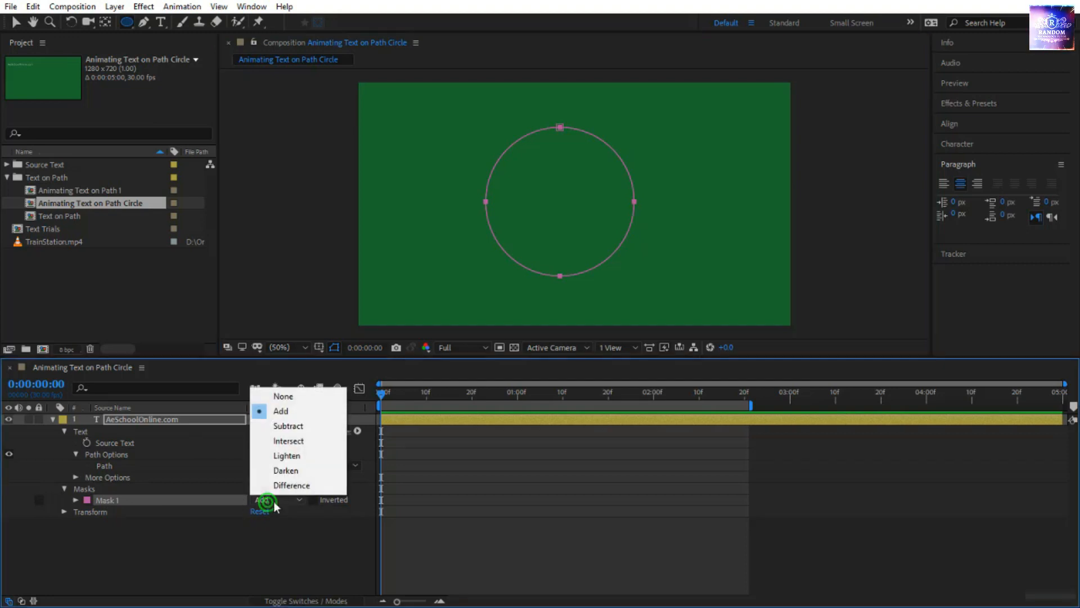
left_click(293, 398)
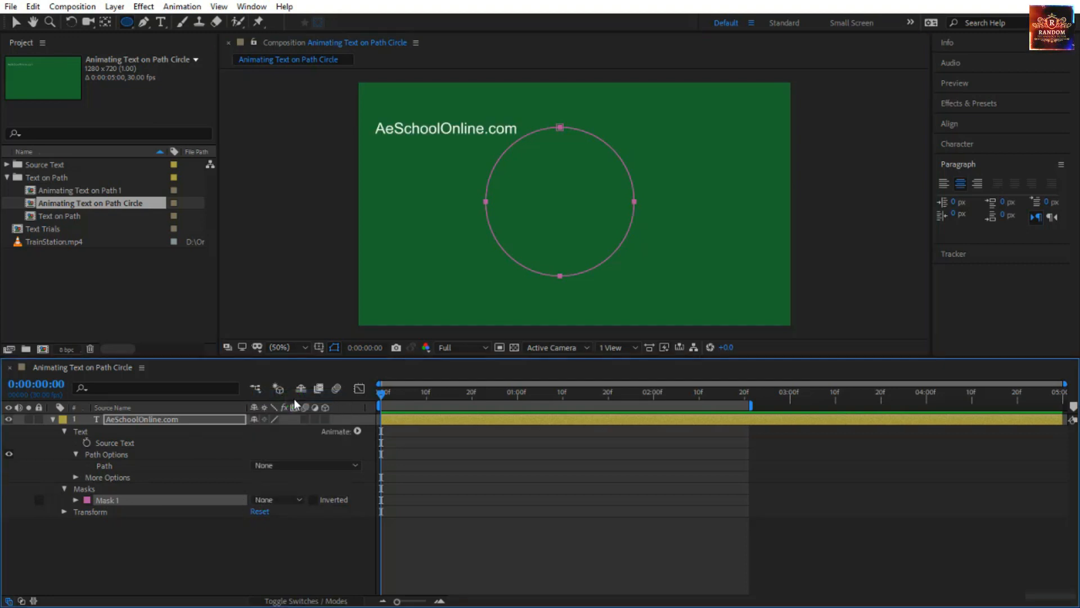
left_click(276, 465)
left_click(286, 499)
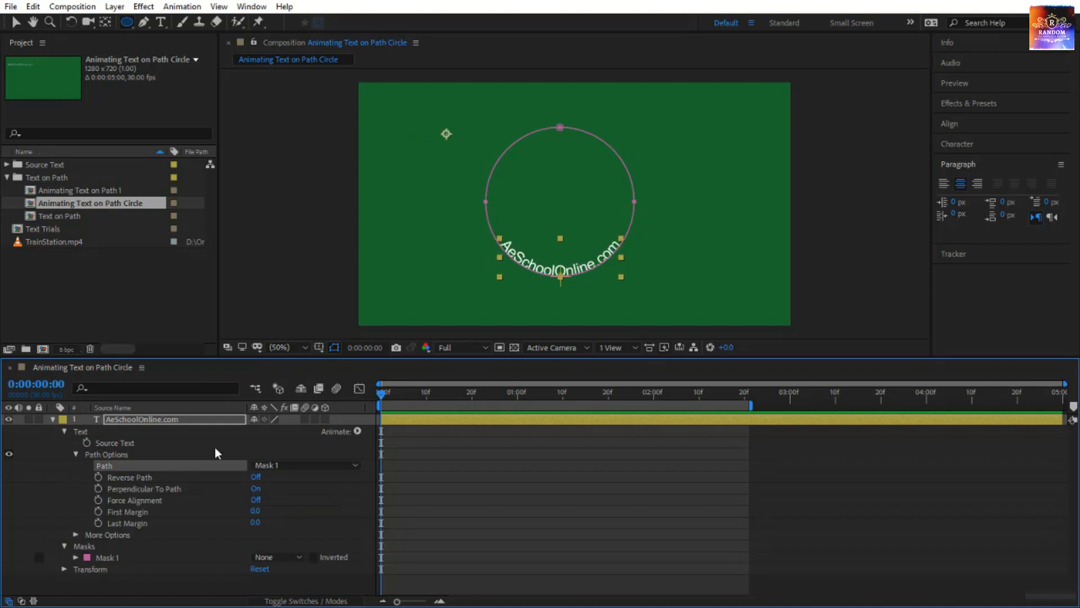
Rename the circular mask to Circle and return to the Selection tool.
left_click(106, 557)
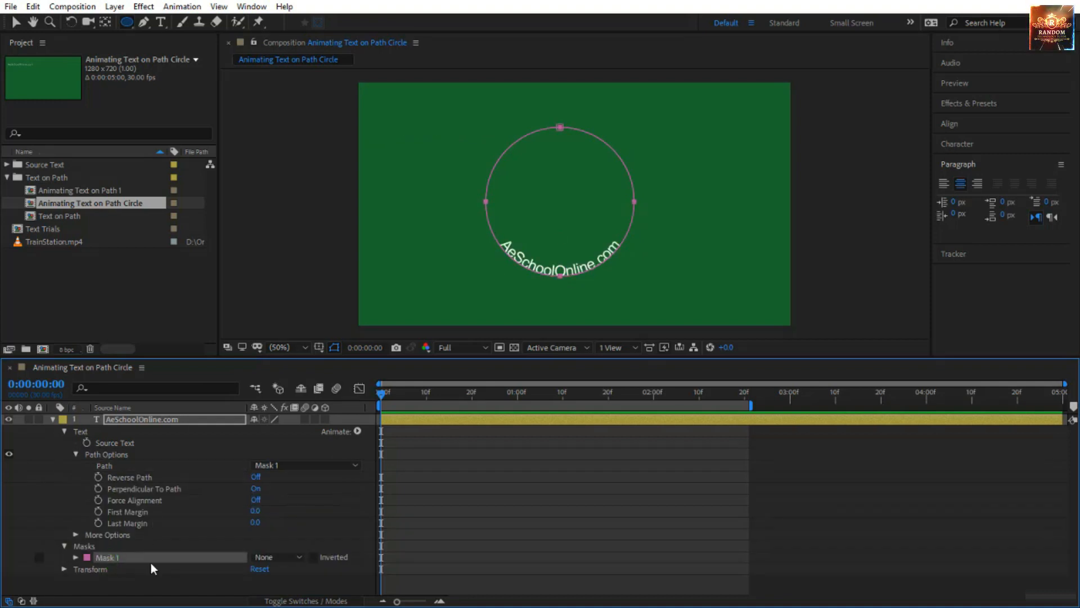
key("Return")
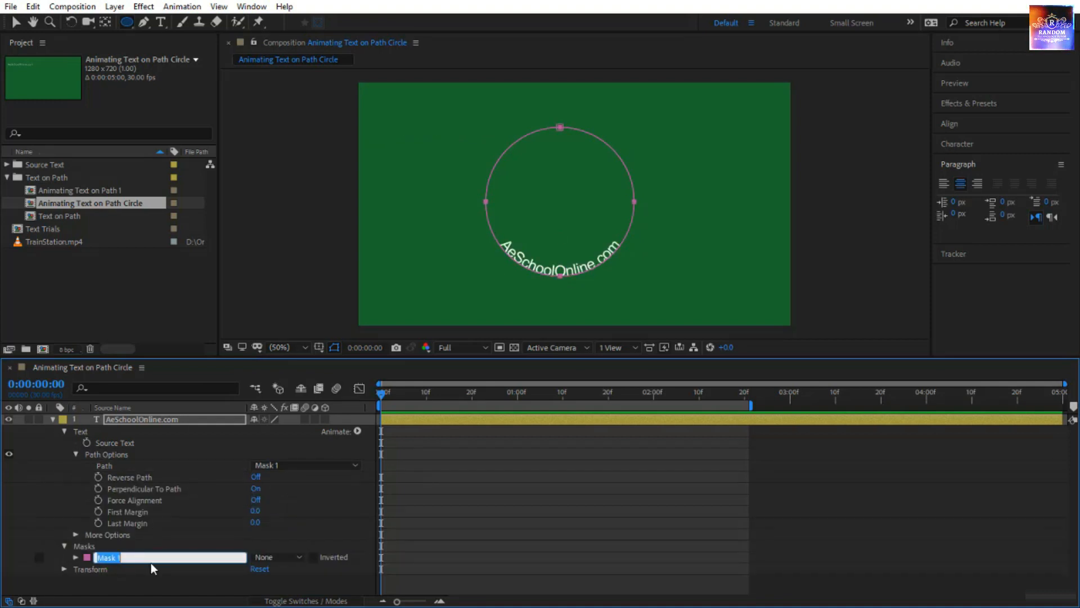
type("Circle")
key("Return")
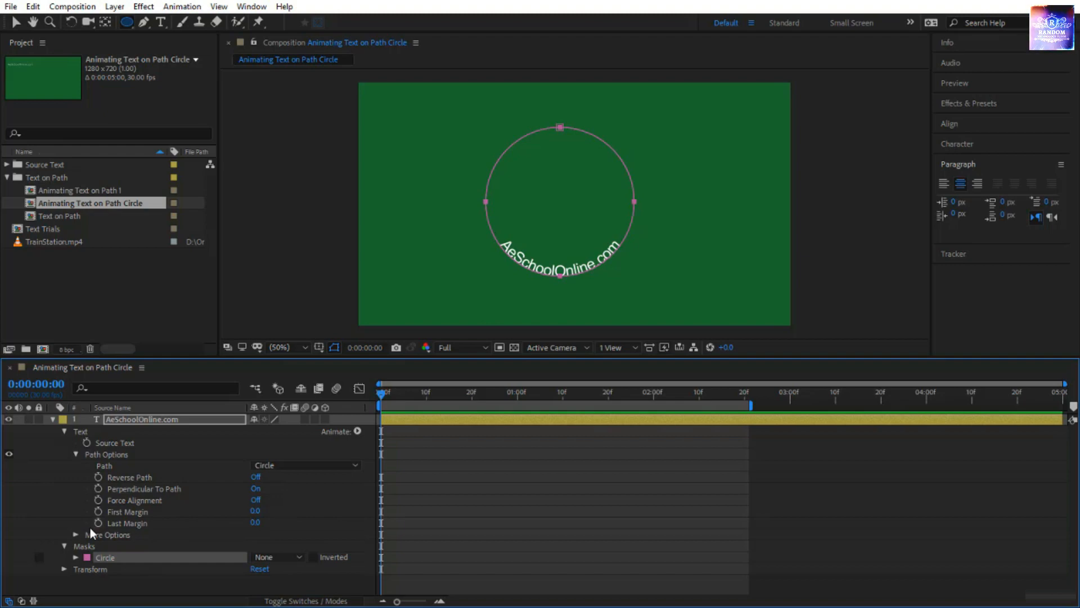
key("v")
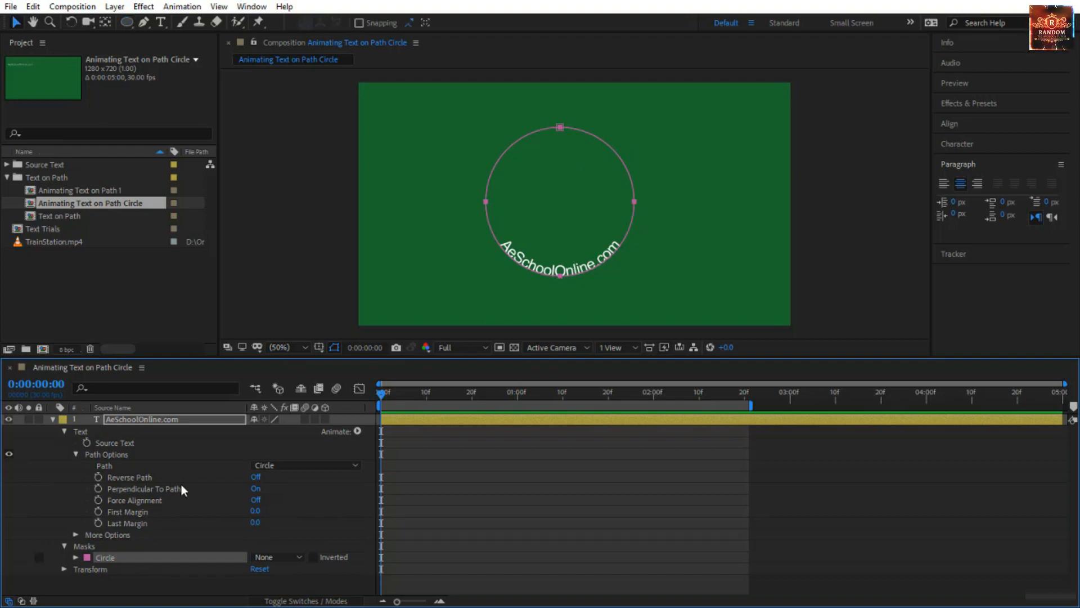
Compare the text with Reverse Path on and off, and leave Reverse Path on so it runs outside the circle.
left_click(255, 477)
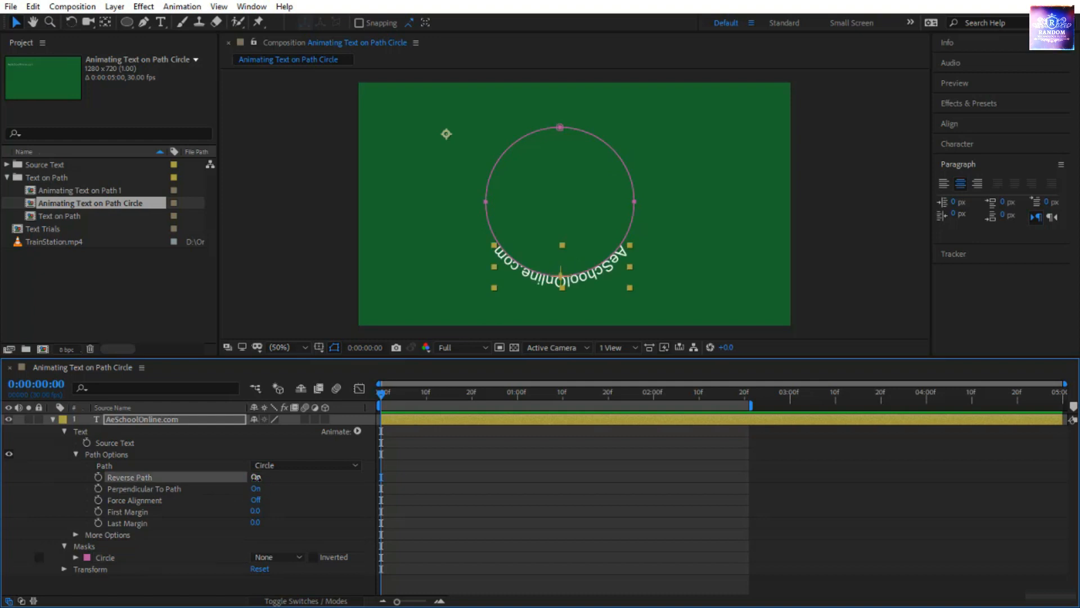
left_click(256, 477)
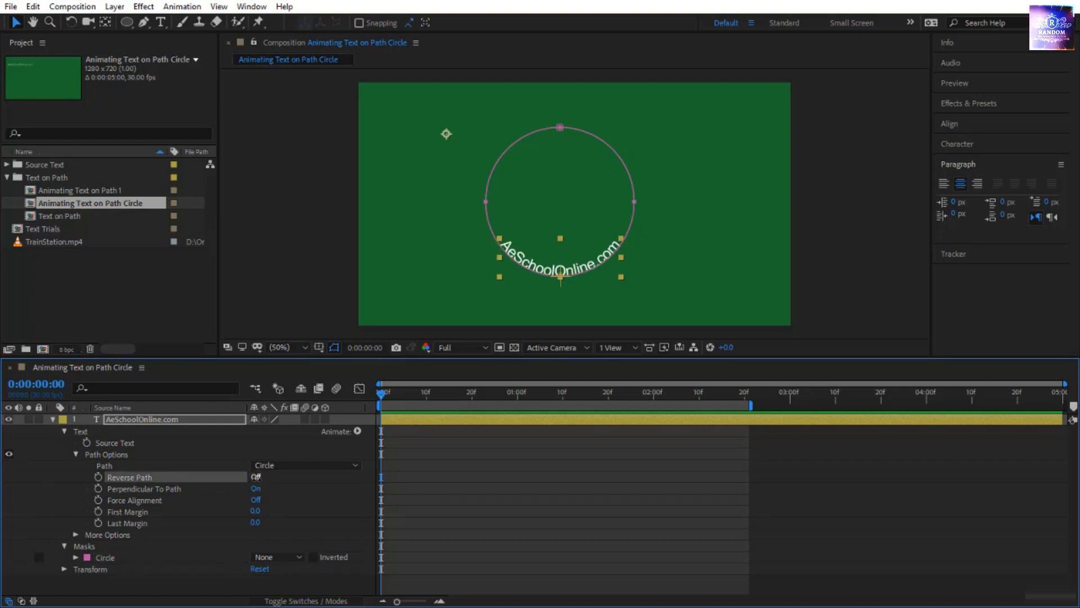
left_click(256, 477)
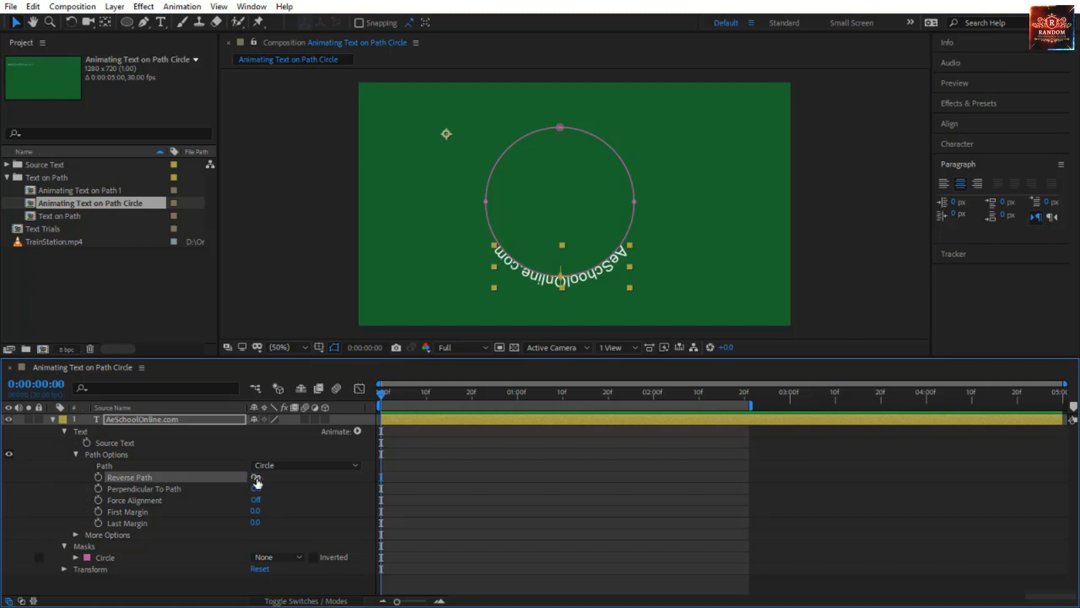
Try a baseline shift of about -114 px on the circular text, and undo the change.
left_click(981, 144)
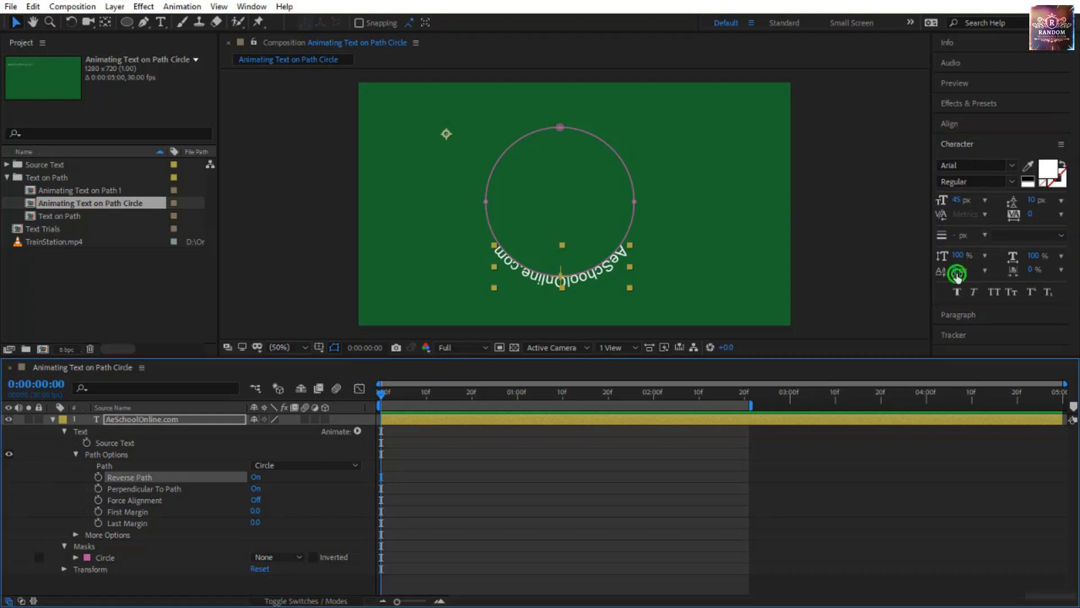
left_click_drag(955, 272, 903, 295)
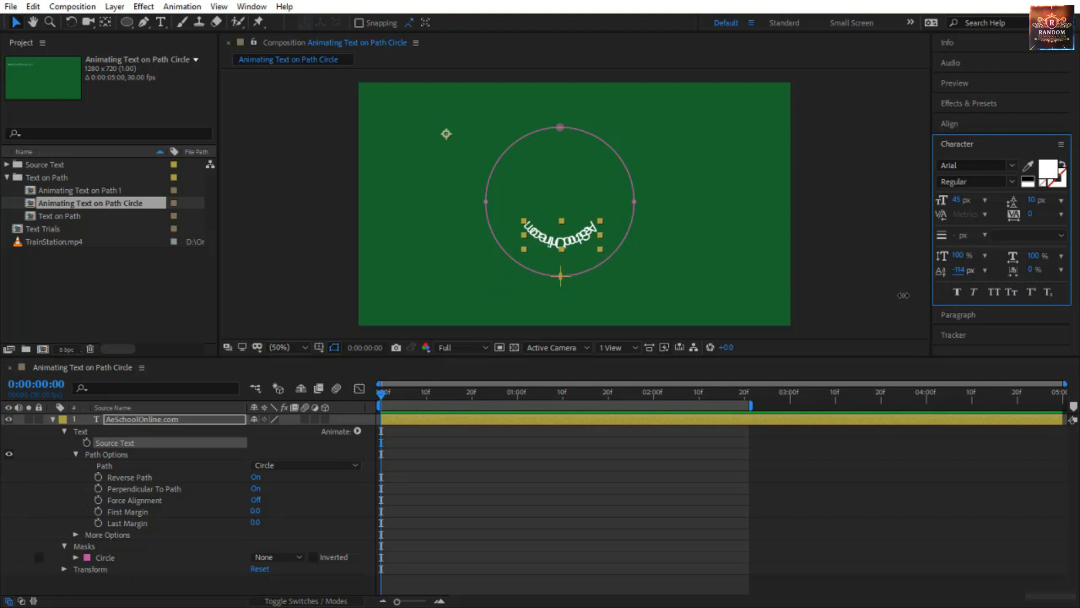
key("ctrl+z")
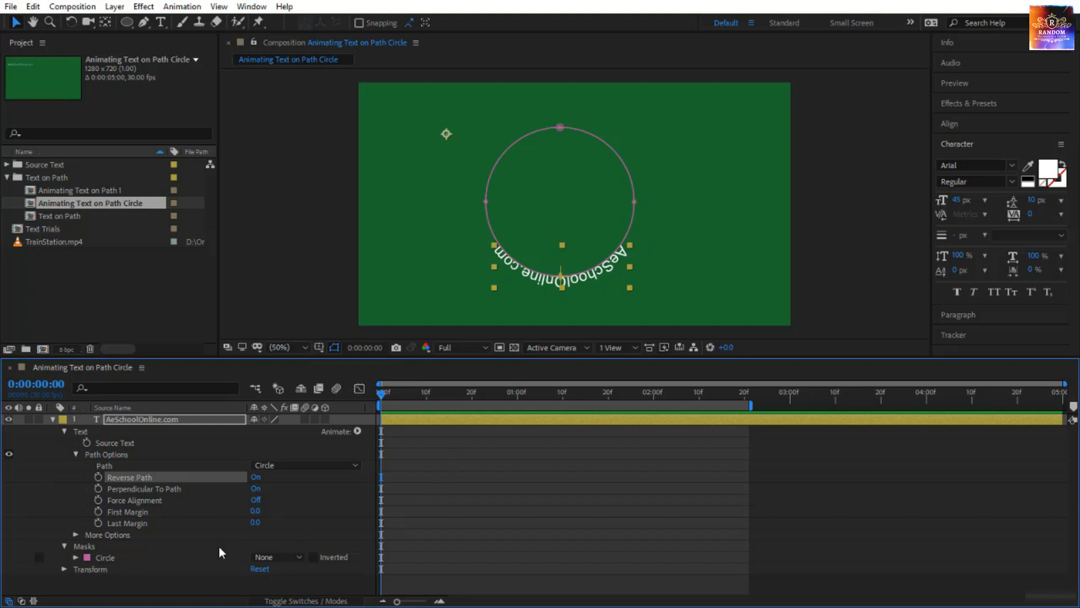
Start keyframing First Margin and Last Margin at 0:00:00:00, and turn on Force Alignment for the circular text.
left_click(98, 511)
left_click(98, 522)
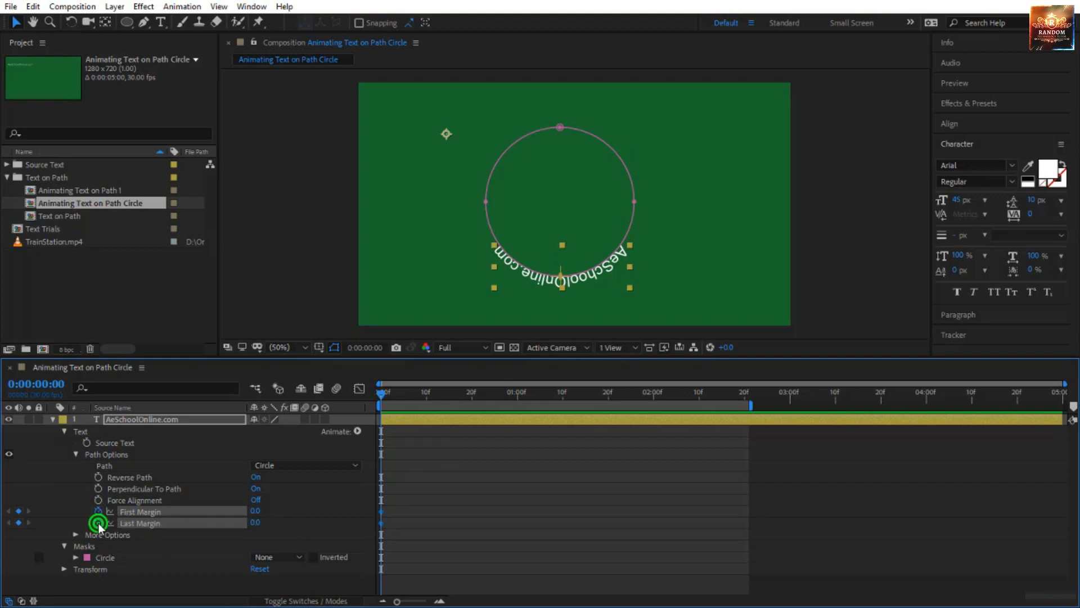
left_click(256, 500)
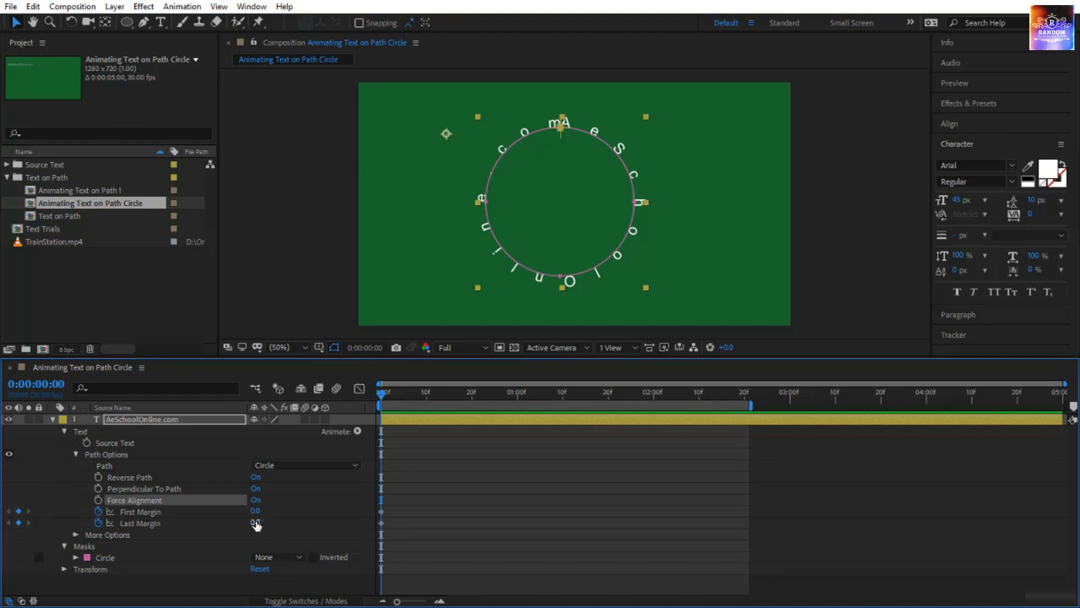
Set the circular text's Last Margin to -365 and First Margin to 698 at 0:00:00:00.
left_click(256, 522)
left_click_drag(256, 521, 93, 605)
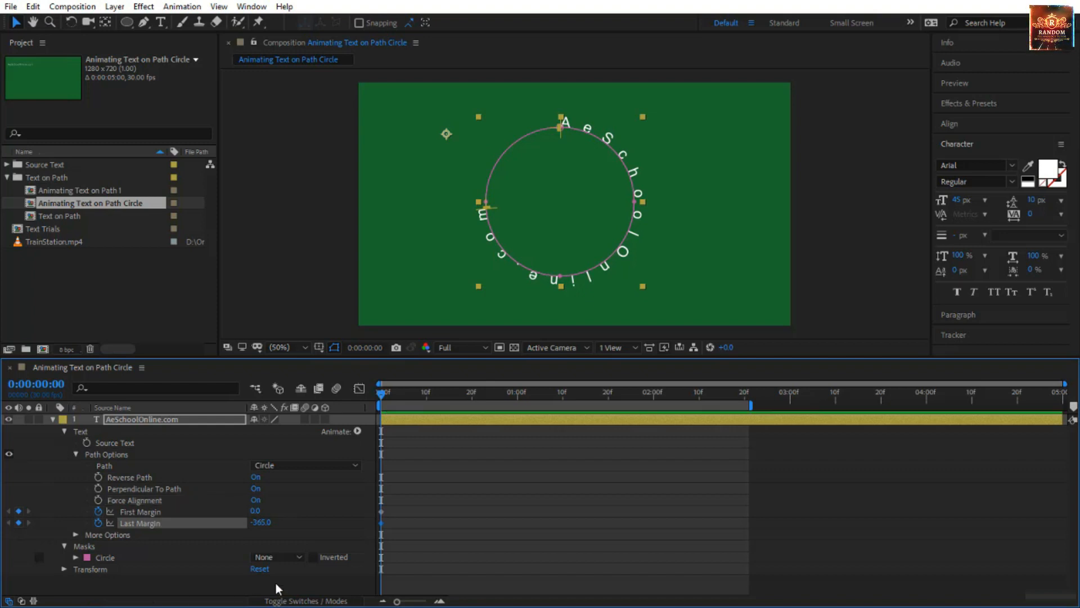
left_click(263, 535)
left_click_drag(258, 511, 735, 517)
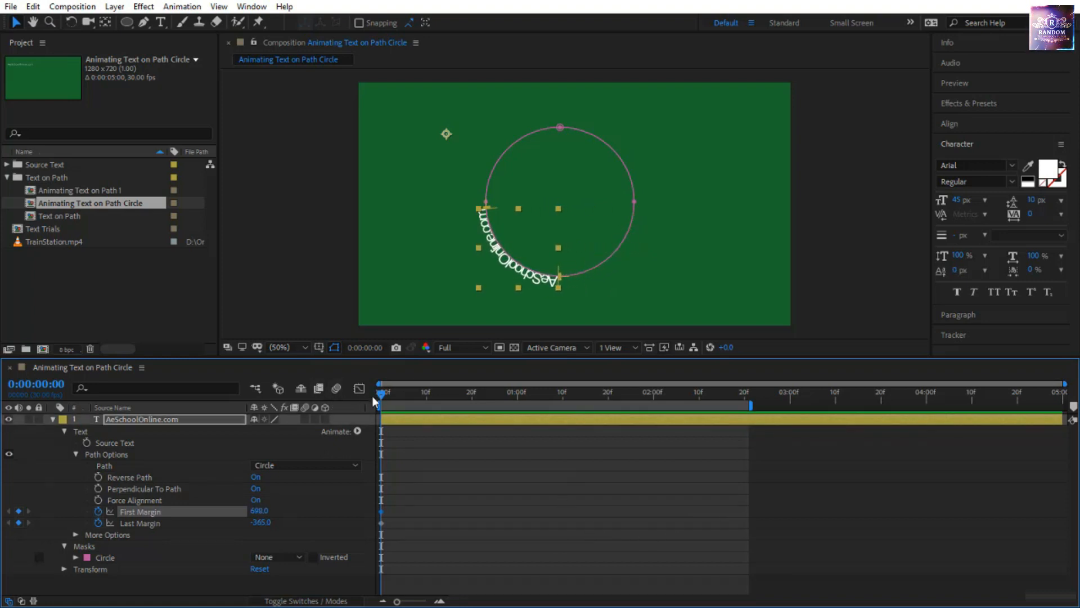
At 0:00:00:20, set Last Margin to 326 and First Margin to 1063, and preview the text moving around the circle.
left_click_drag(379, 398, 471, 416)
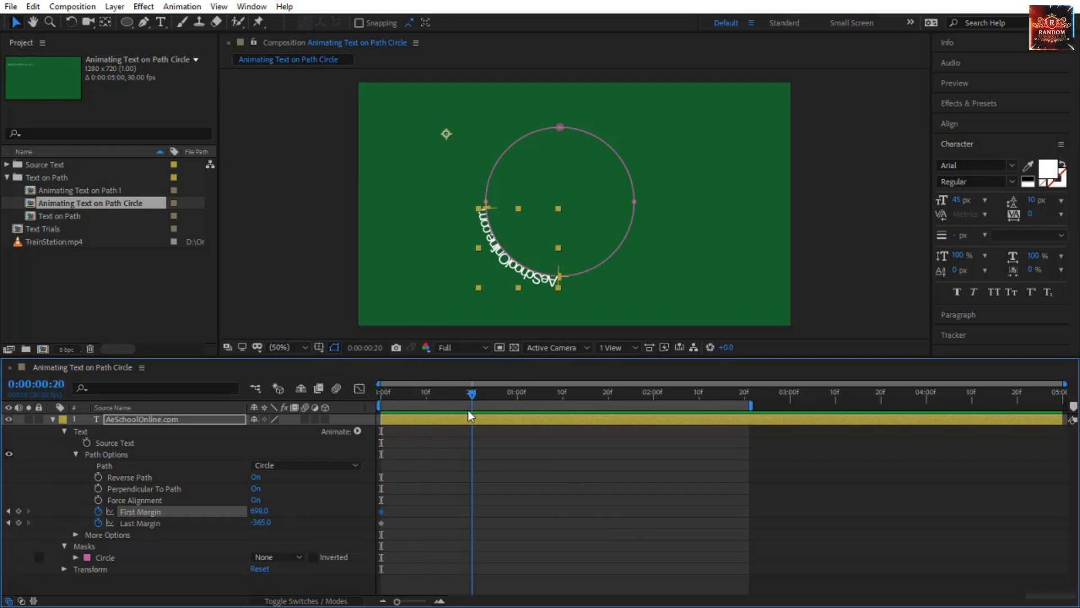
left_click_drag(260, 522, 714, 508)
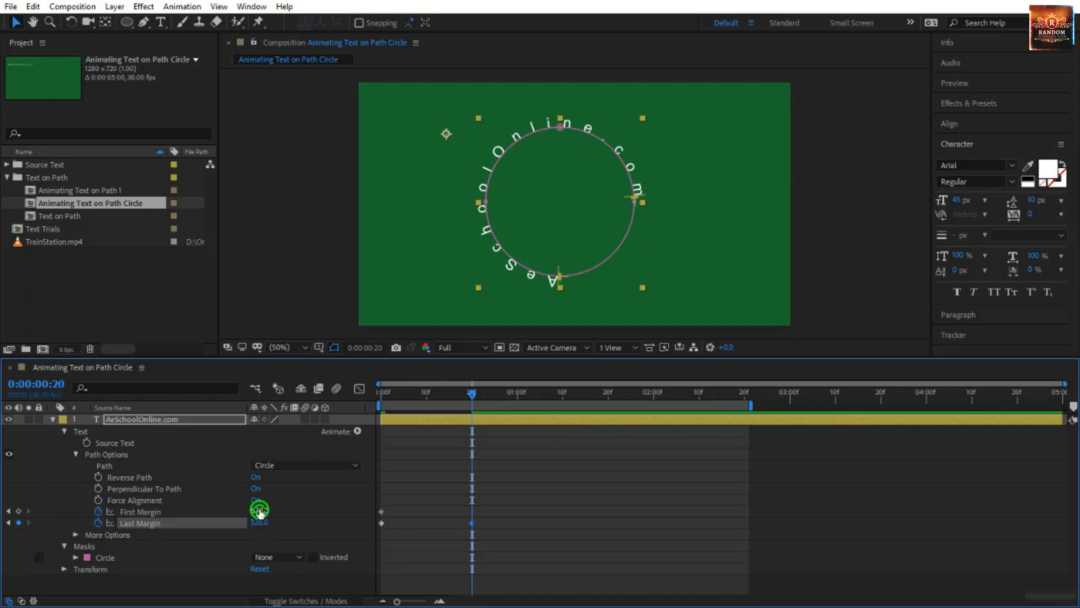
left_click_drag(260, 510, 495, 502)
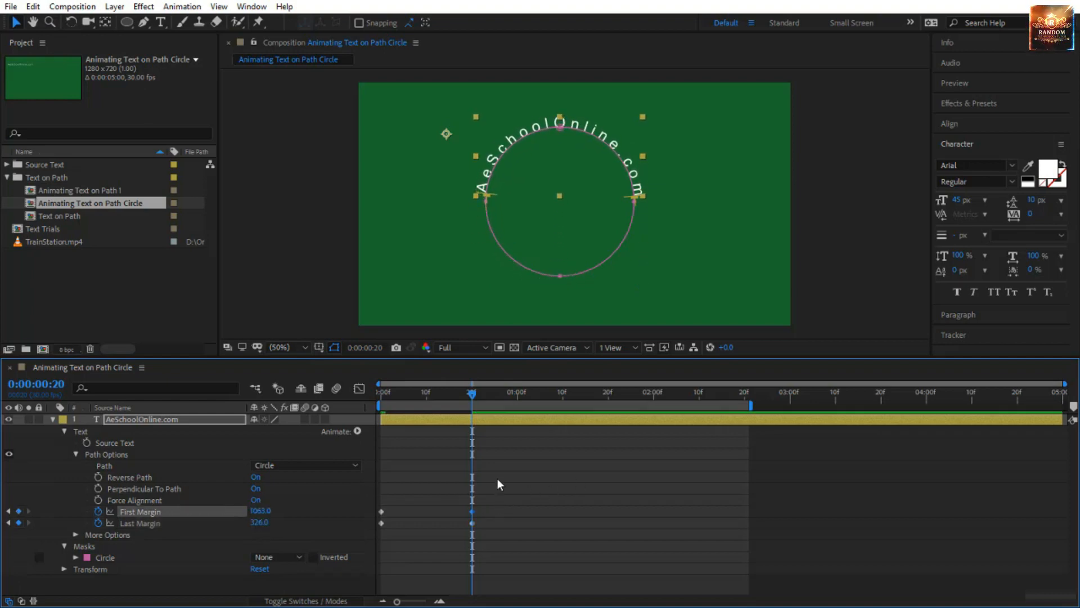
key("space")
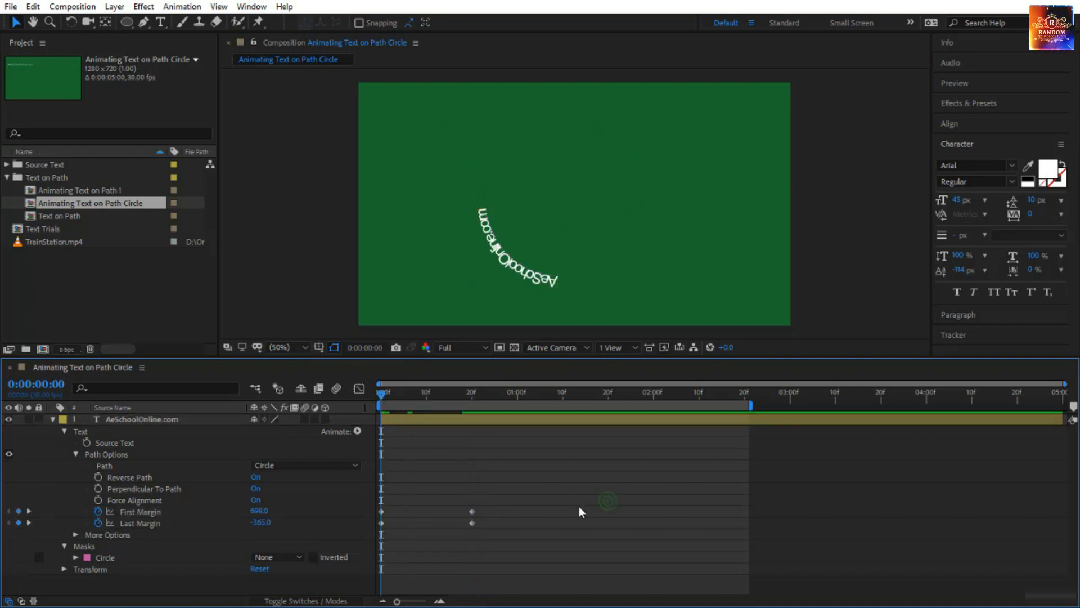
left_click_drag(381, 392, 490, 424)
key("Home")
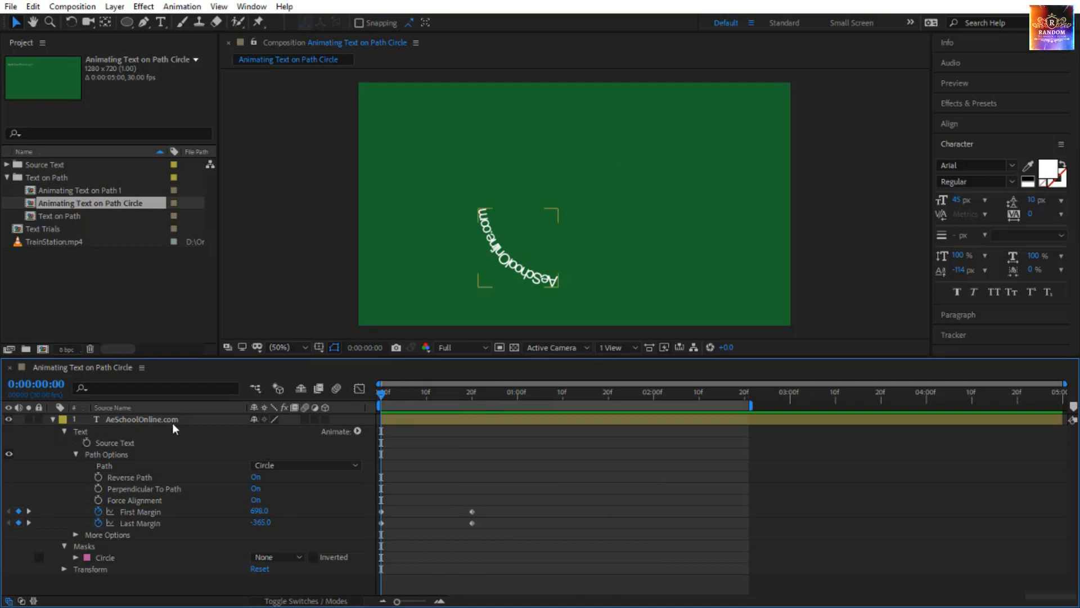
Draw a rectangular mask over the circle's lower half on the text layer, set it to Subtract, and preview the motion.
left_click(172, 423)
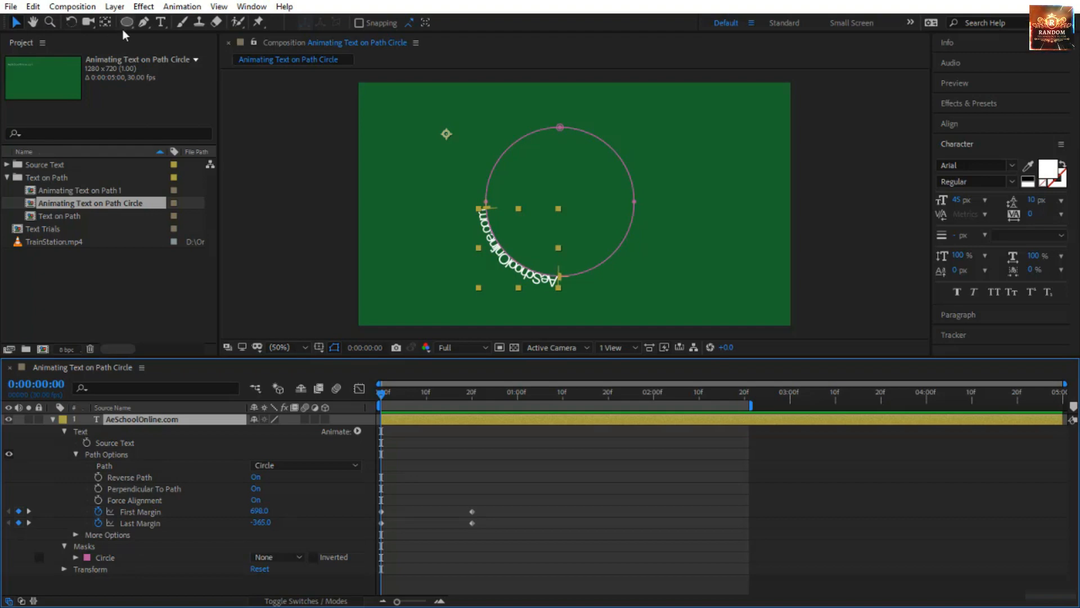
left_click_drag(127, 23, 181, 26)
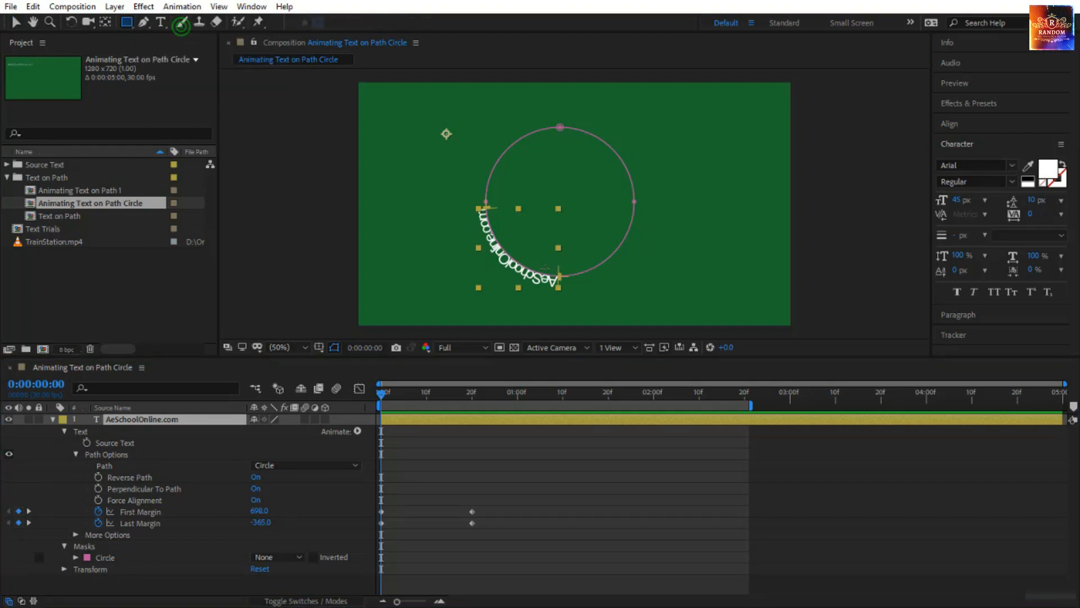
left_click(136, 419)
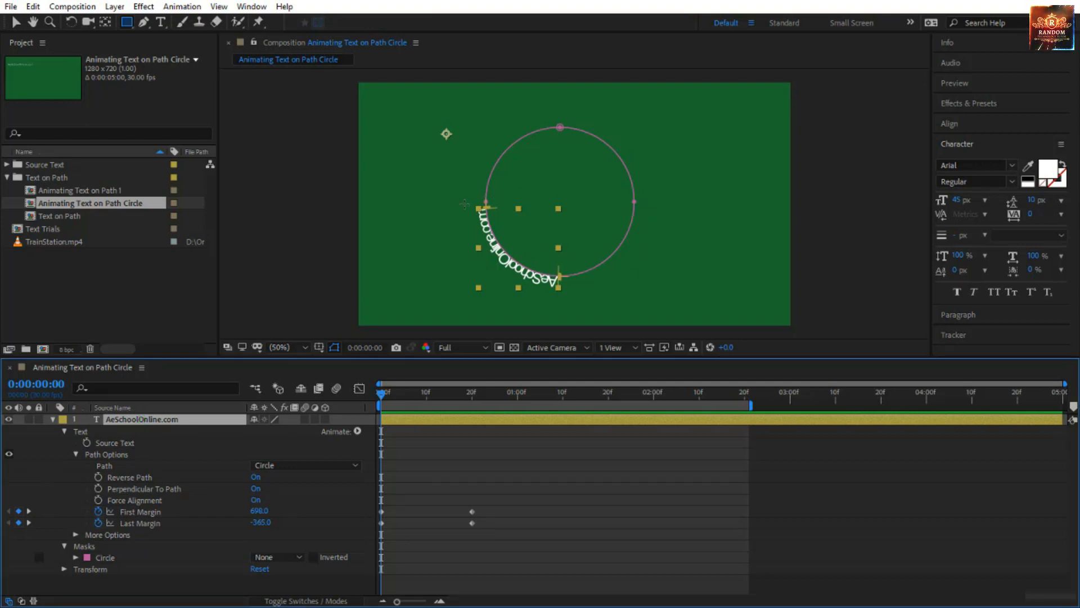
left_click_drag(464, 204, 676, 297)
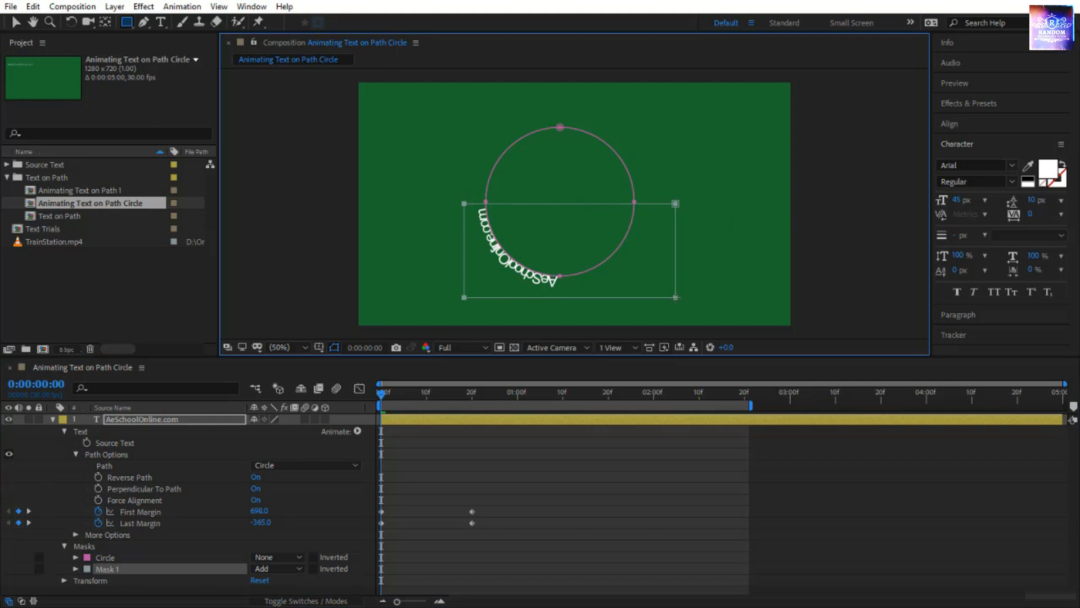
left_click(277, 570)
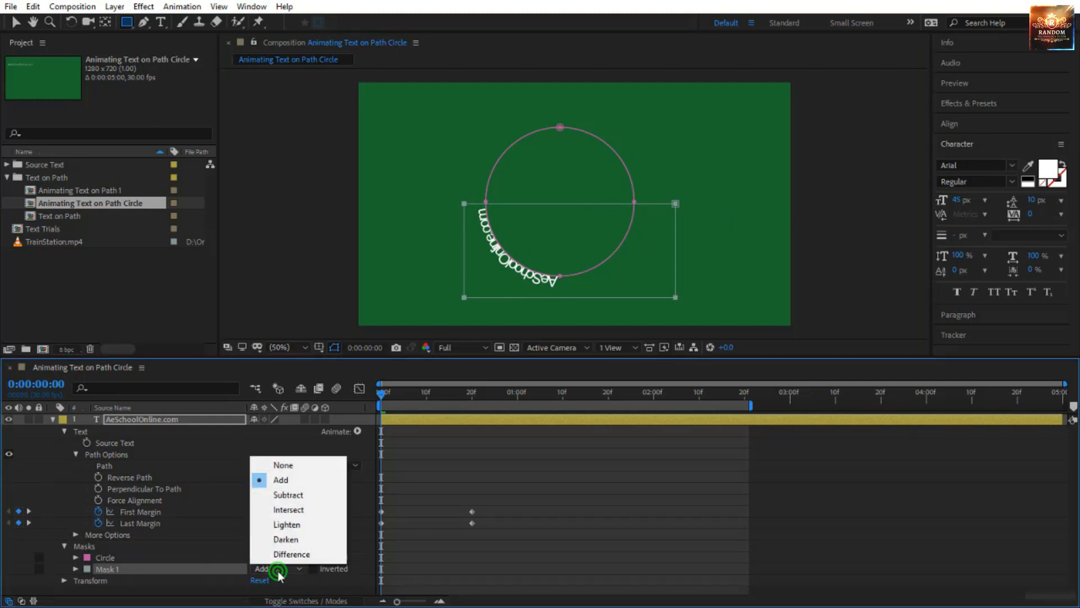
left_click(302, 500)
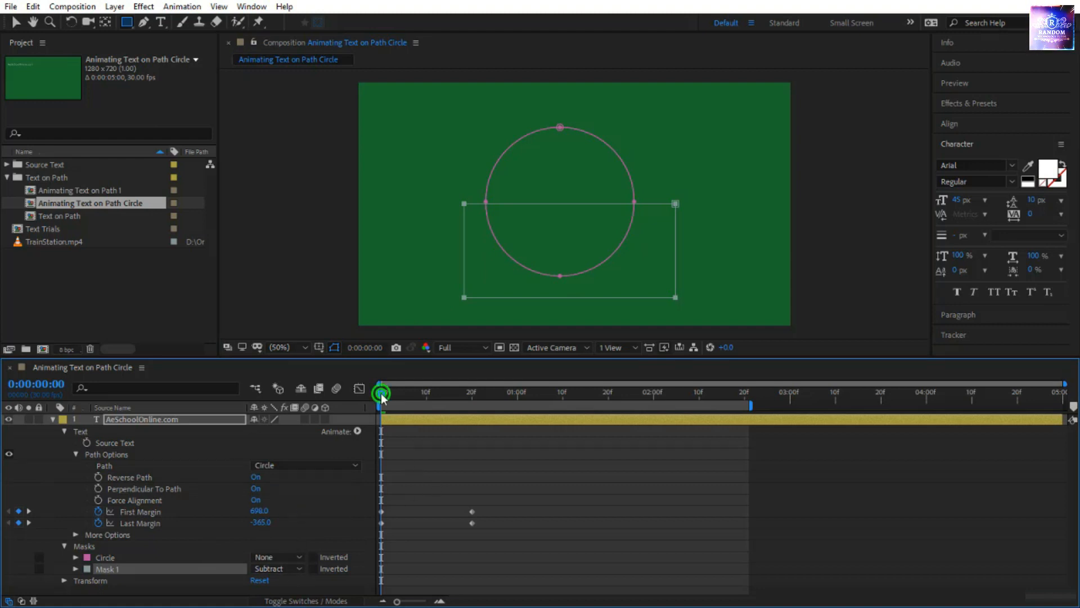
left_click_drag(381, 396, 467, 424)
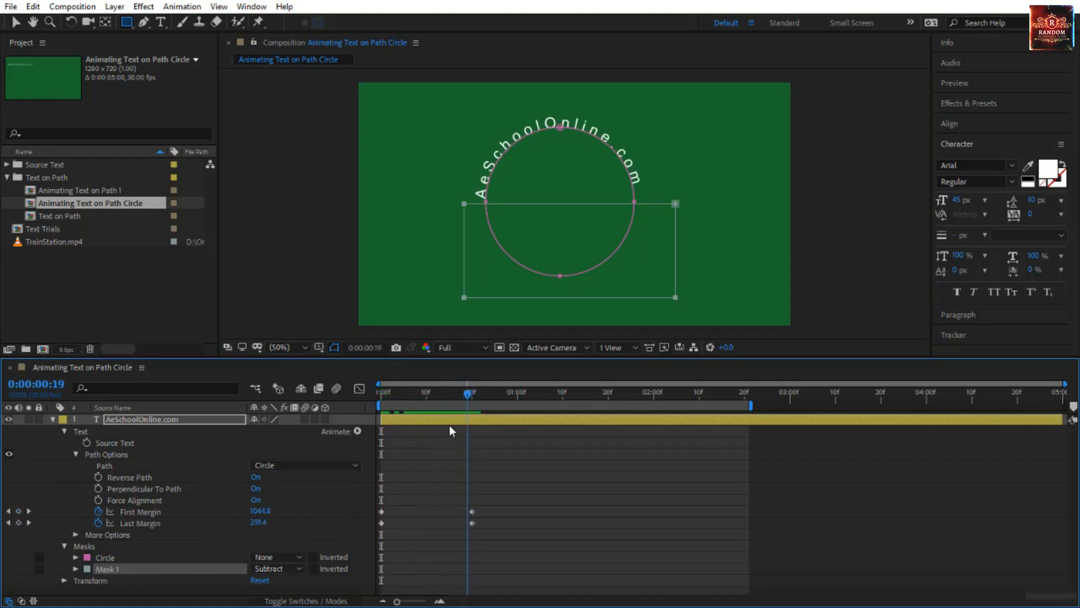
key("Home")
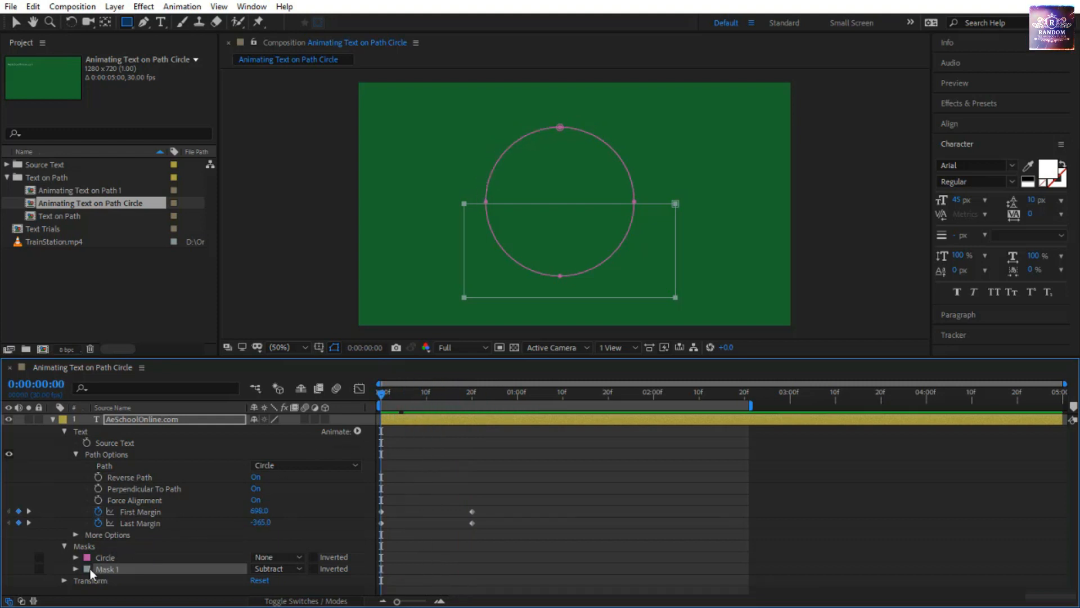
Set the rectangular mask's Mask Feather to 10 pixels and preview the text emerging from the mask.
left_click(77, 568)
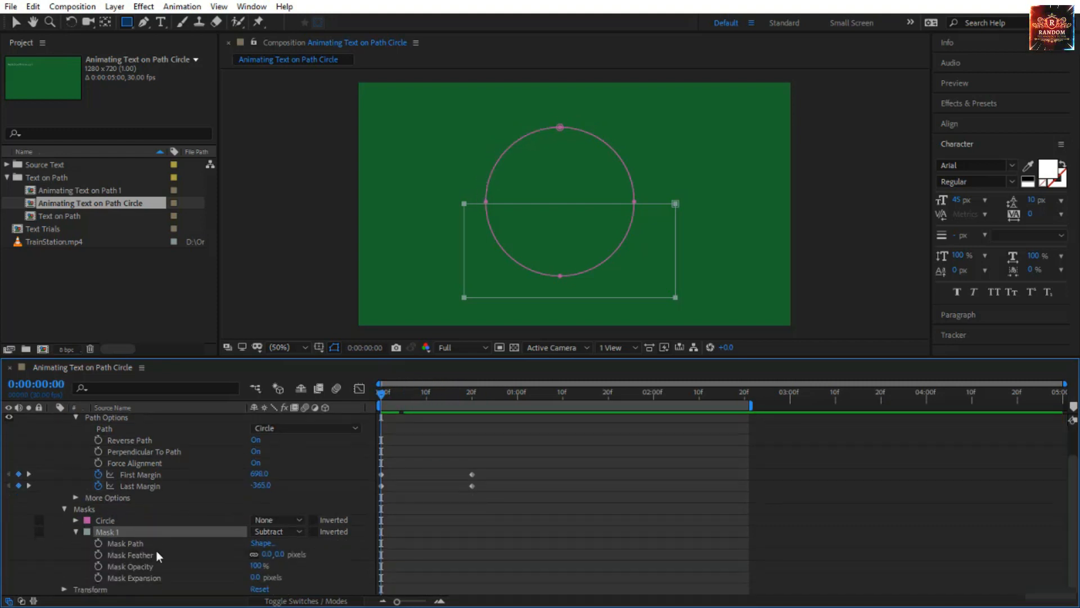
left_click(280, 554)
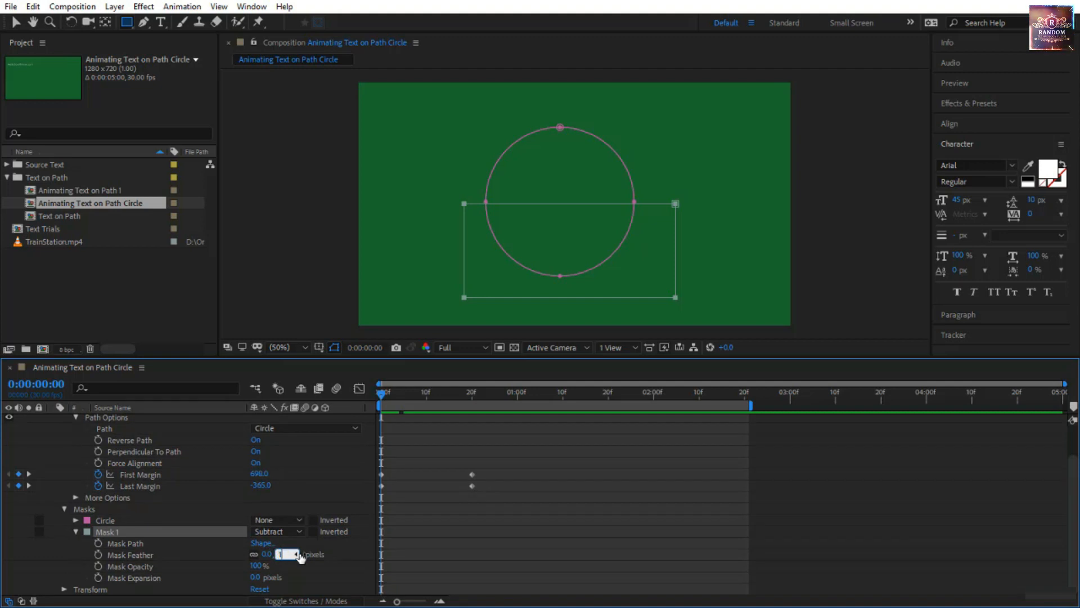
key("Return")
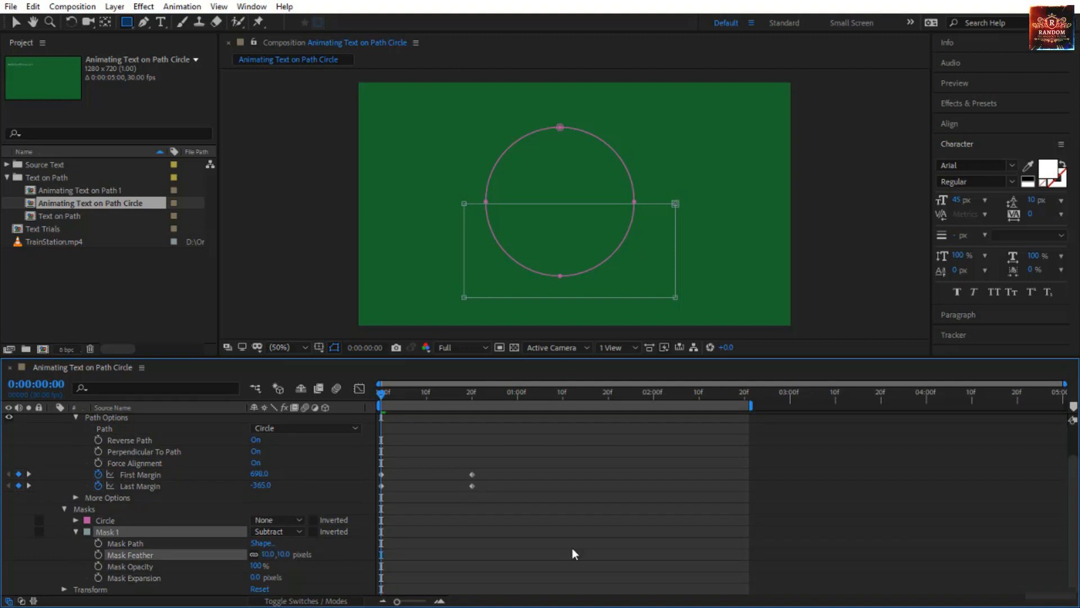
left_click(549, 538)
key("space")
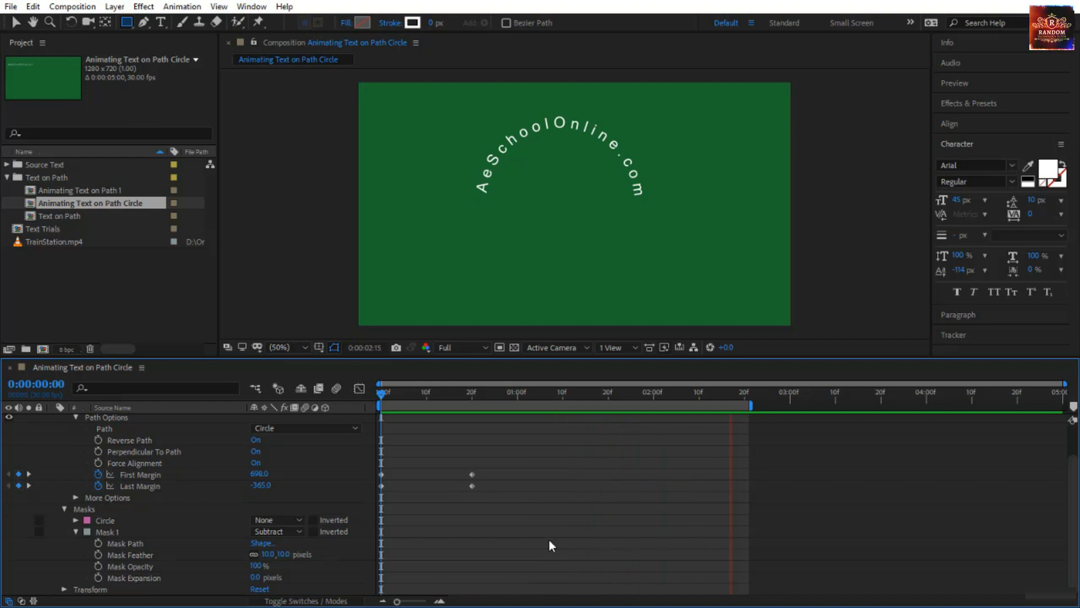
left_click(379, 393)
left_click_drag(379, 394, 436, 397)
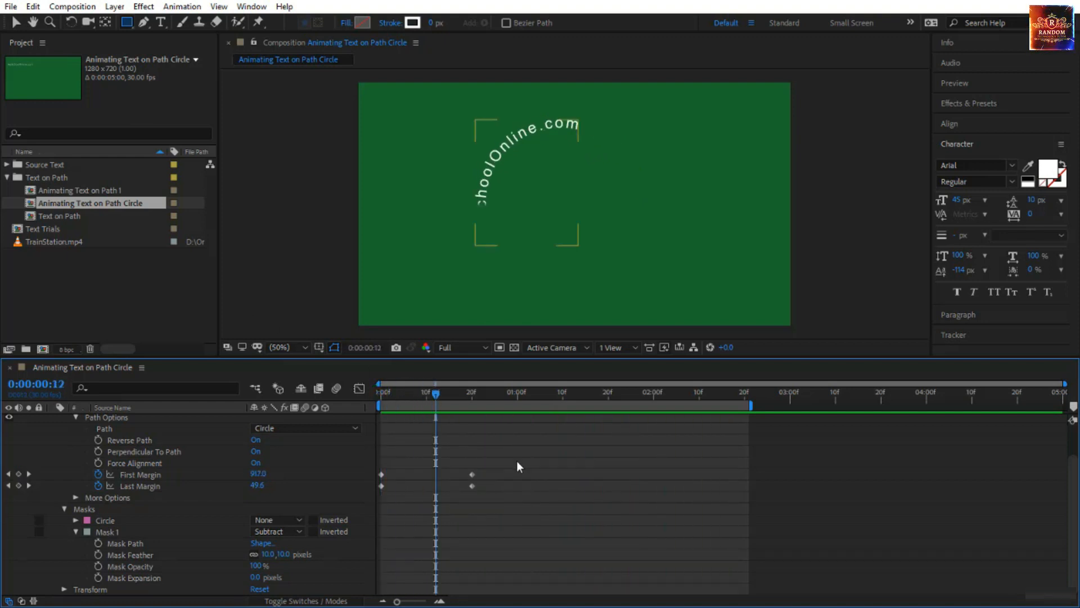
Try shifting both Last Margin keyframes about 5 frames later, and undo the move.
left_click(180, 485)
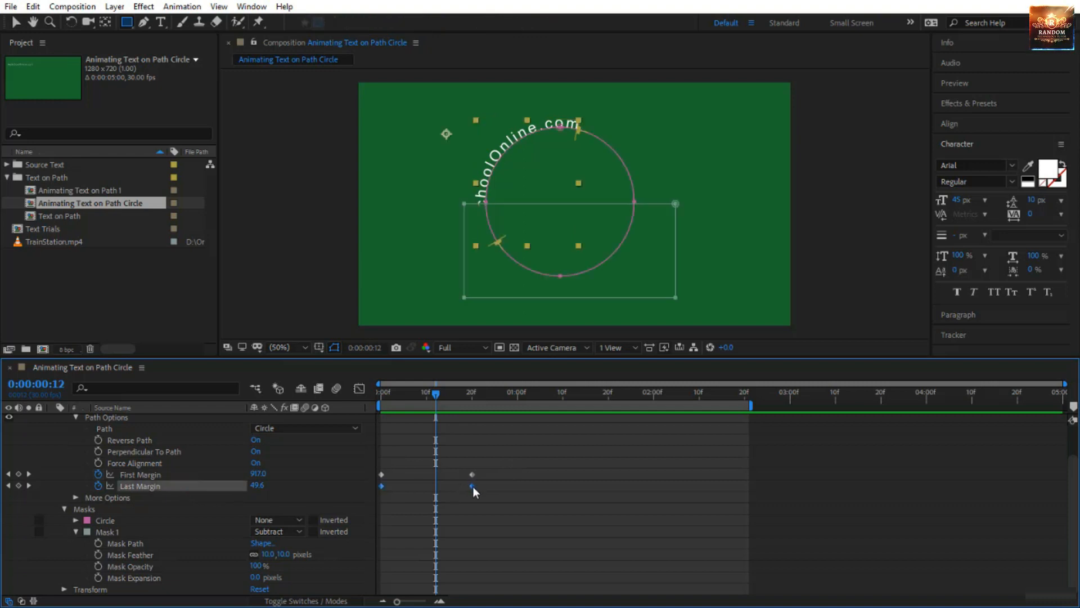
left_click_drag(473, 486, 497, 491)
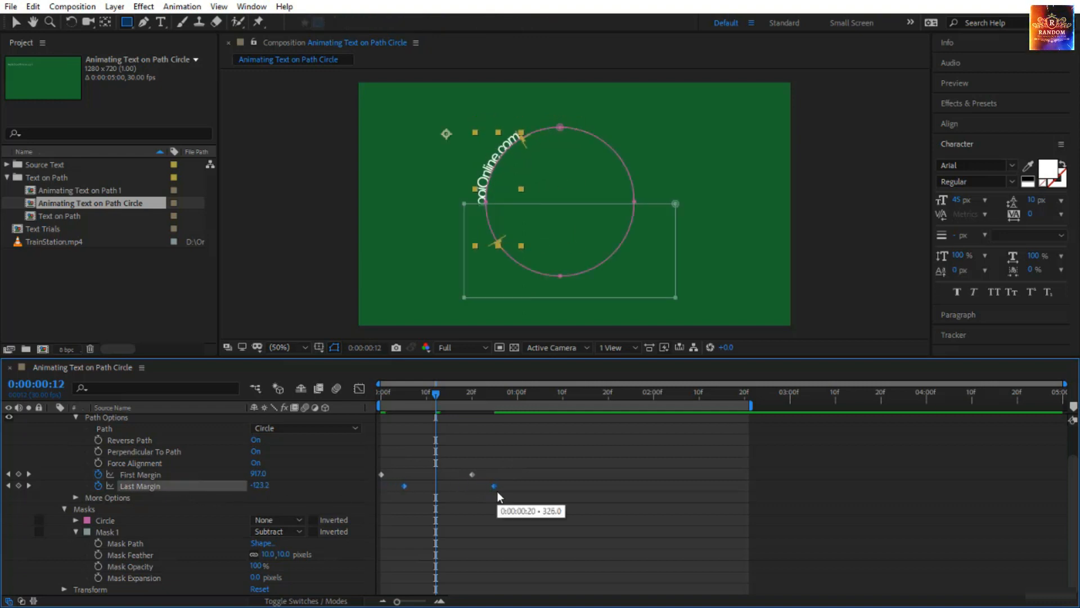
key("ctrl+z")
Shift both First Margin keyframes about 9 frames later and preview the circular text animation from the start.
left_click(202, 474)
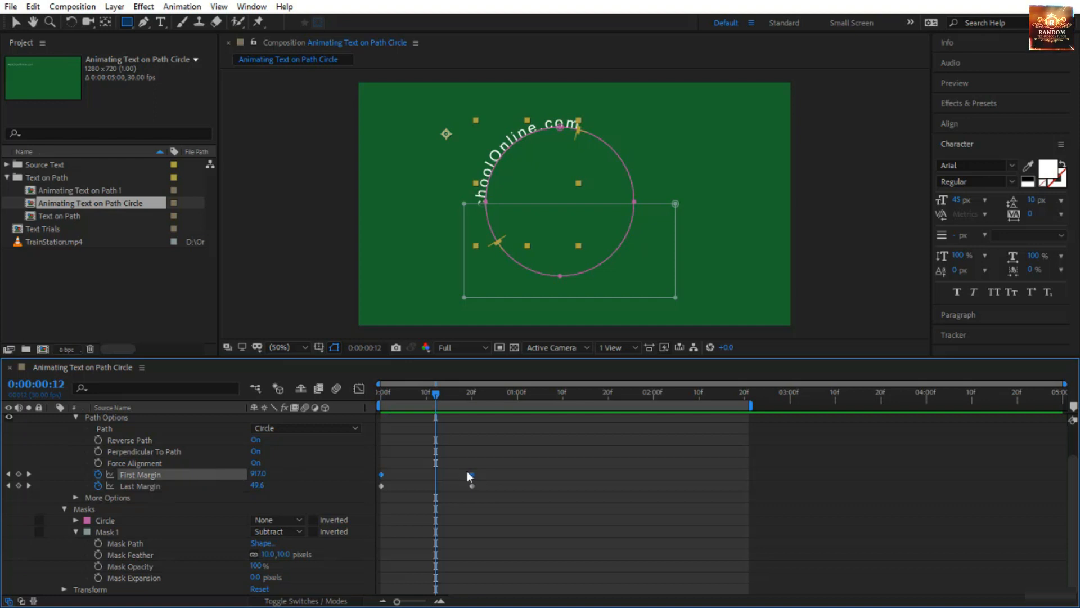
left_click_drag(472, 471, 512, 477)
left_click_drag(436, 392, 381, 392)
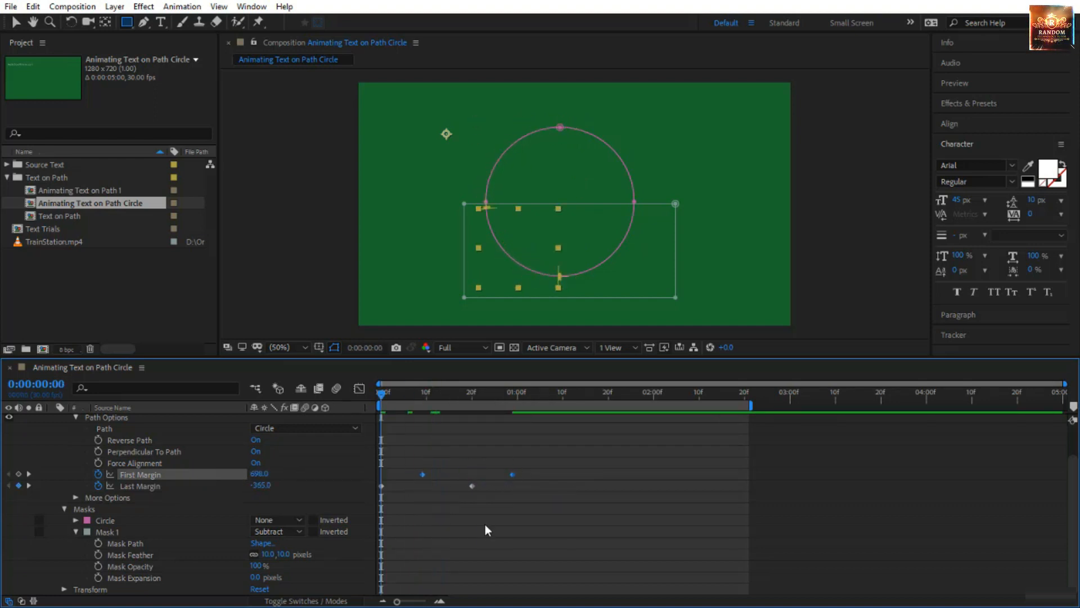
left_click(487, 529)
key("space")
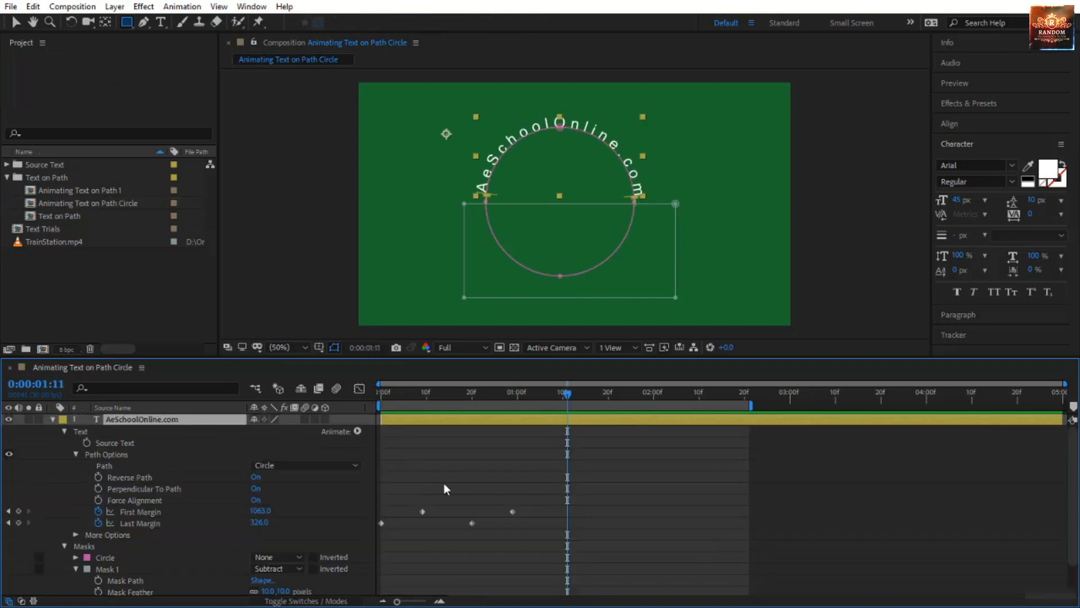
left_click_drag(478, 393, 378, 403)
key("space")
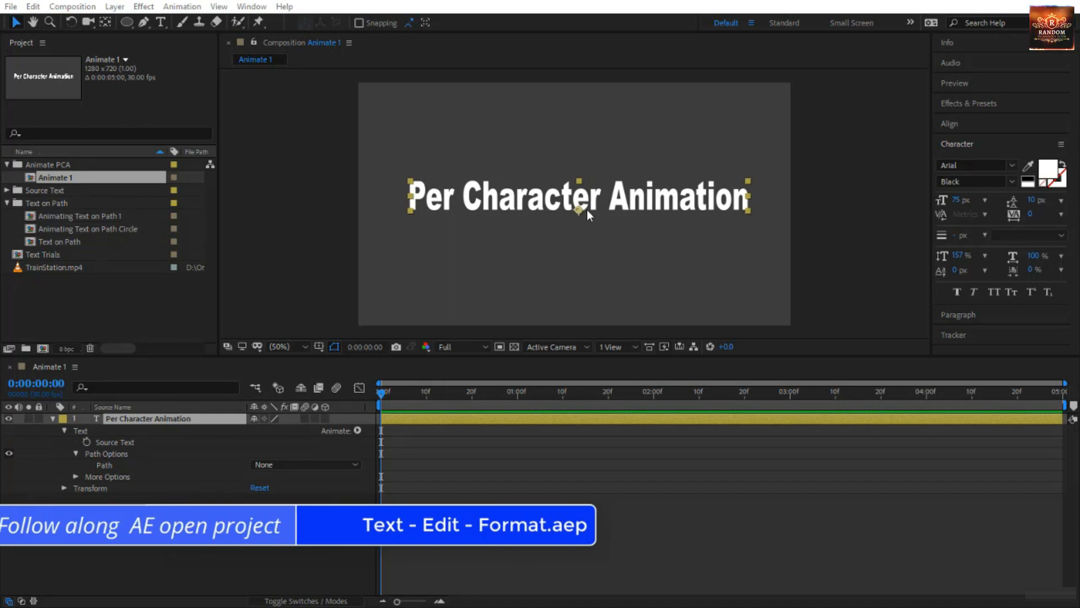
Examine the Source Text, Path Options and Transform properties of the Per Character Animation layer in the Animate 1 composition.
left_click_drag(580, 210, 578, 128)
left_click_drag(575, 178, 576, 214)
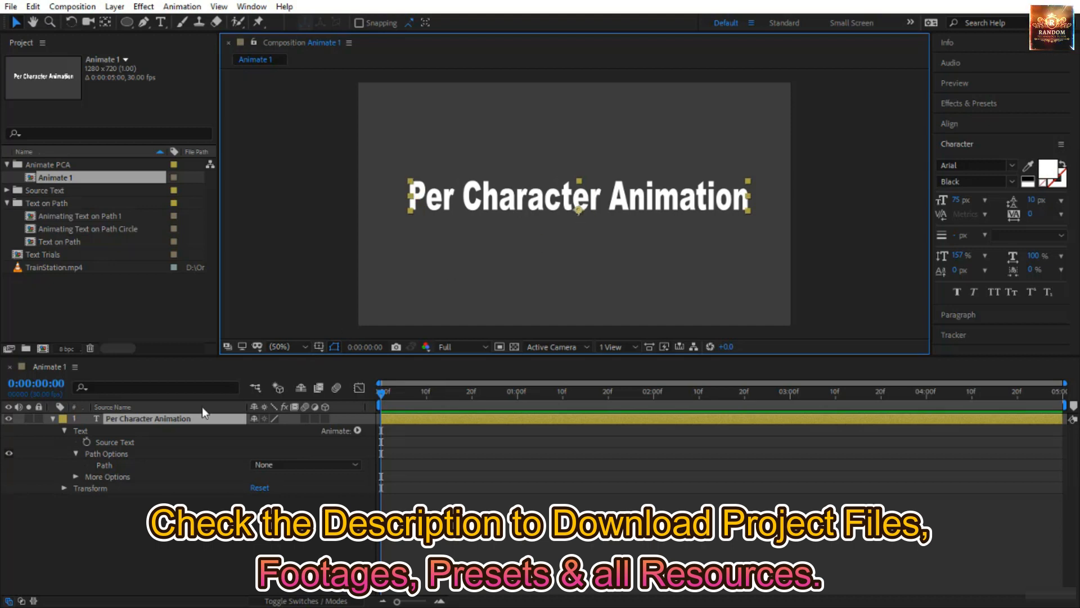
left_click(77, 430)
left_click(116, 442)
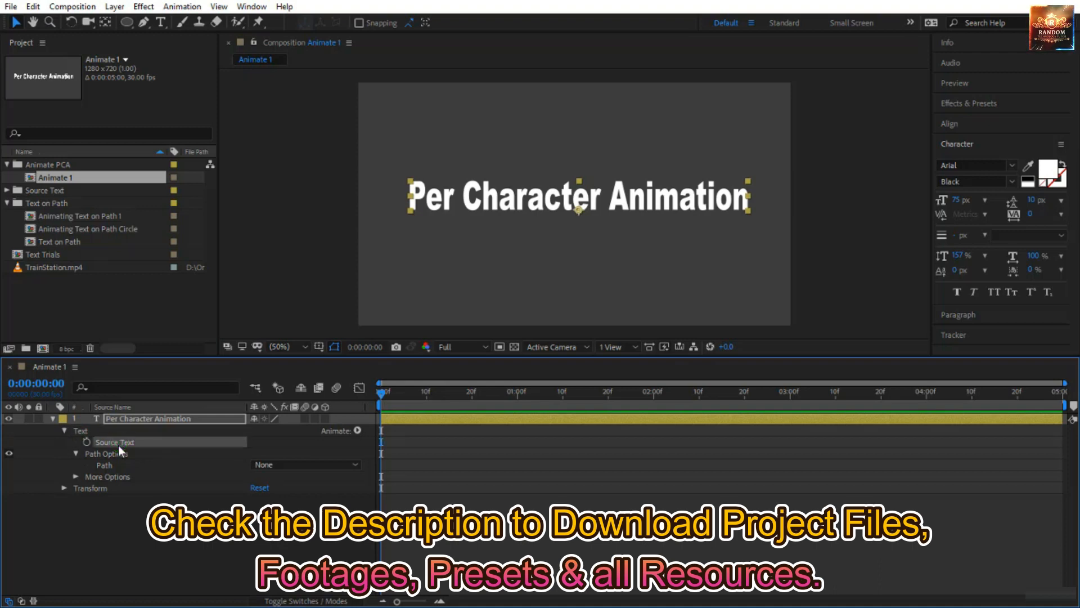
left_click(121, 455)
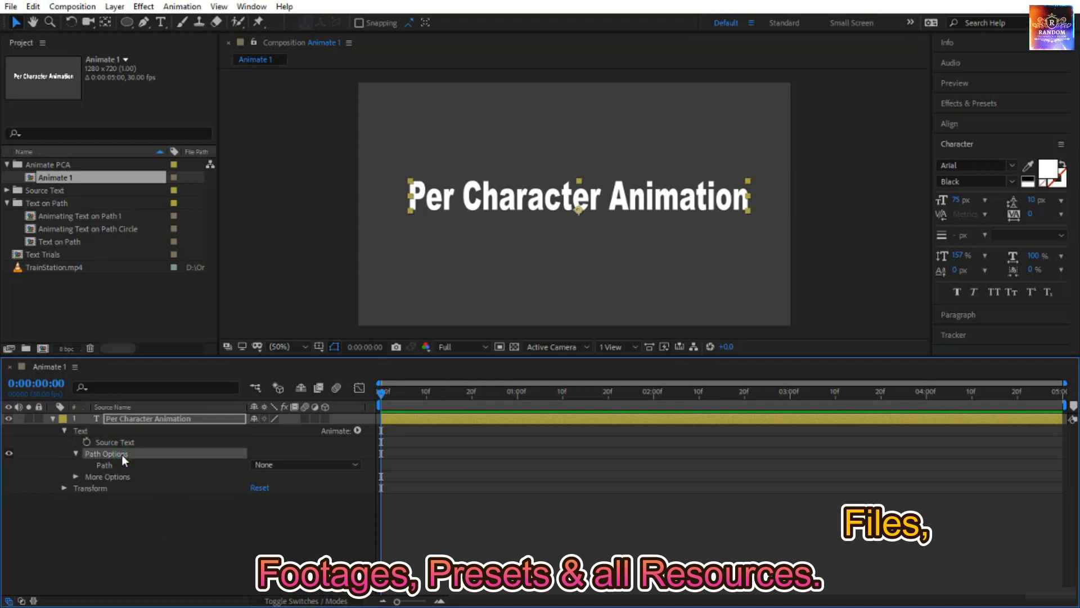
left_click(95, 488)
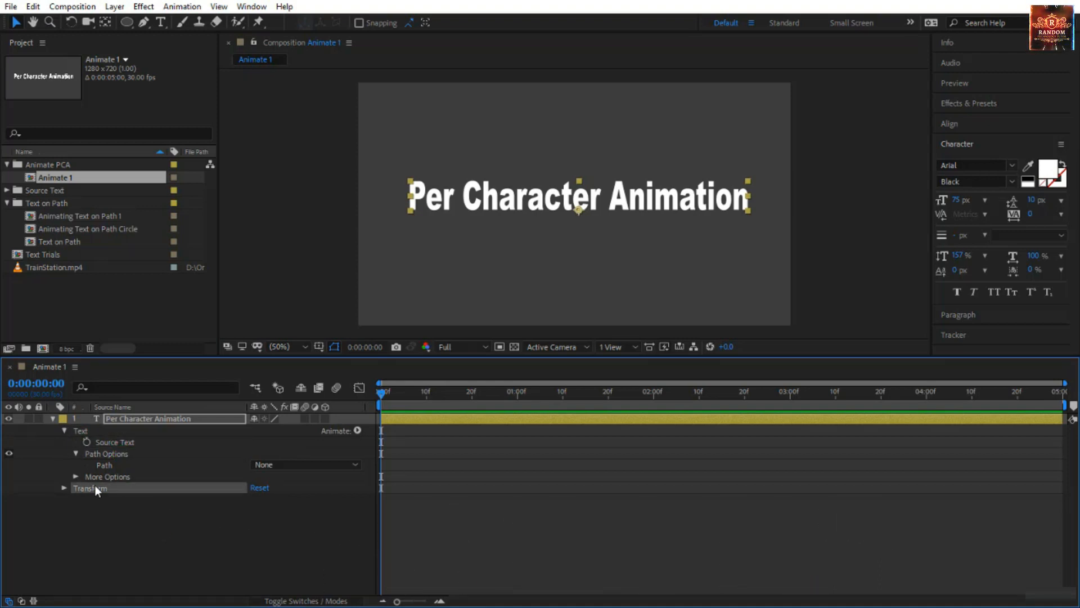
left_click(65, 488)
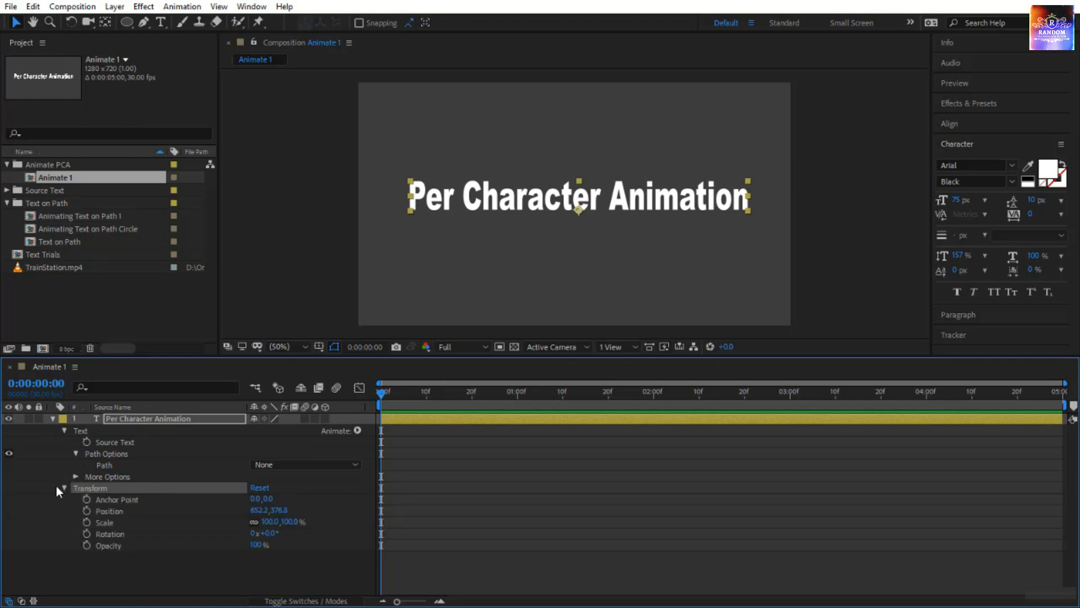
left_click(63, 487)
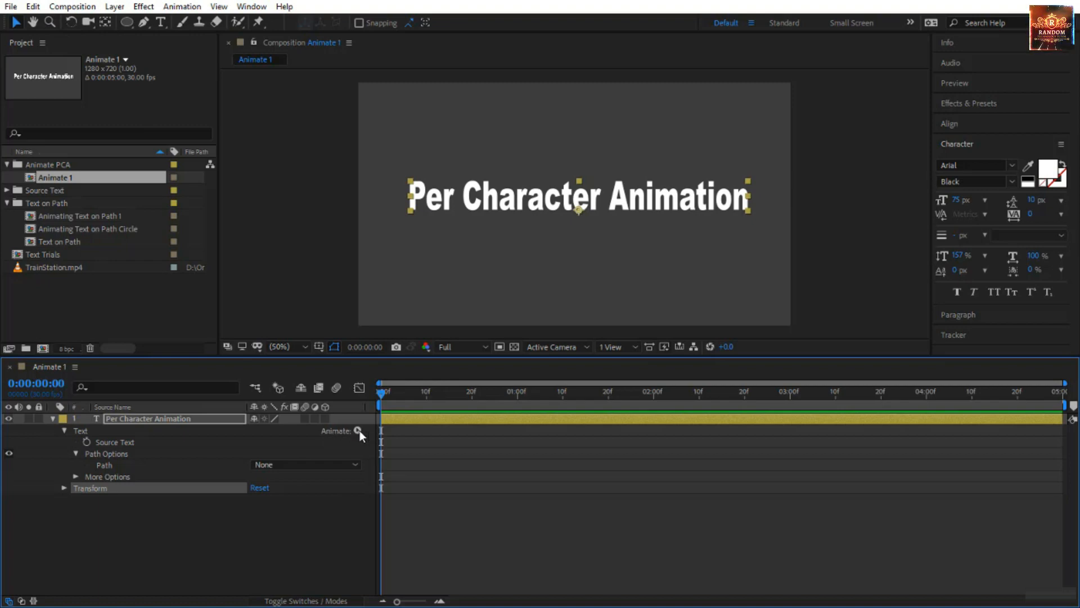
Add a Fill Color RGB animator to the Per Character Animation text layer.
left_click(358, 430)
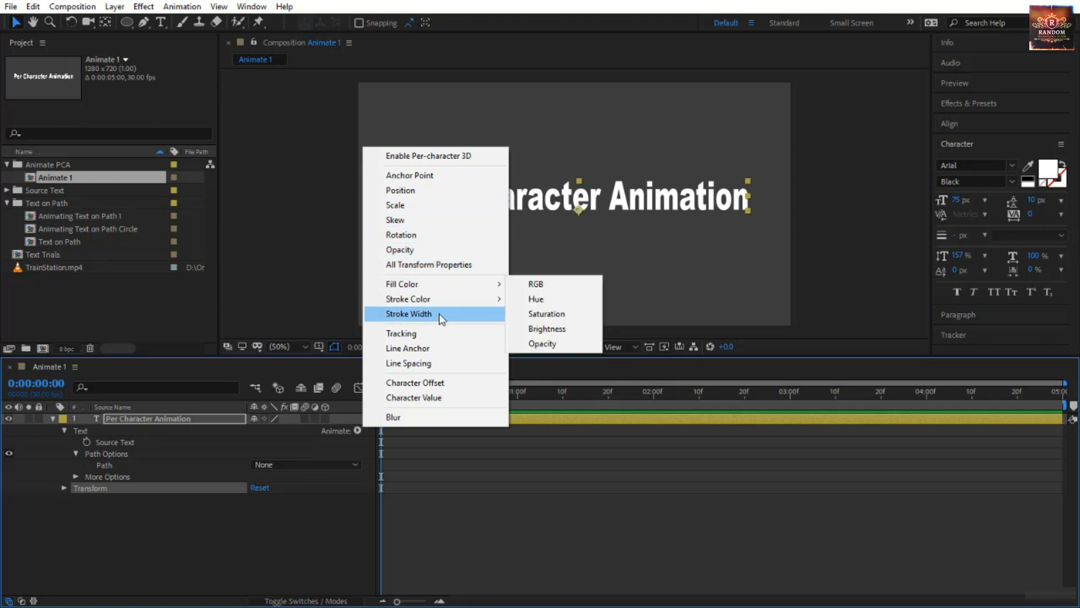
mouse_move(448, 289)
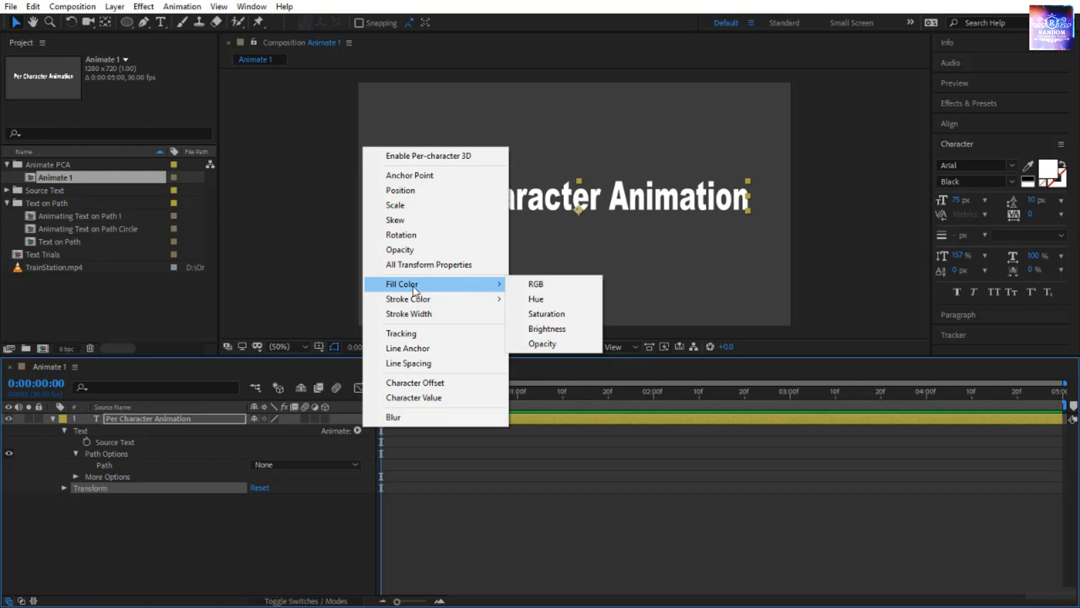
left_click(535, 284)
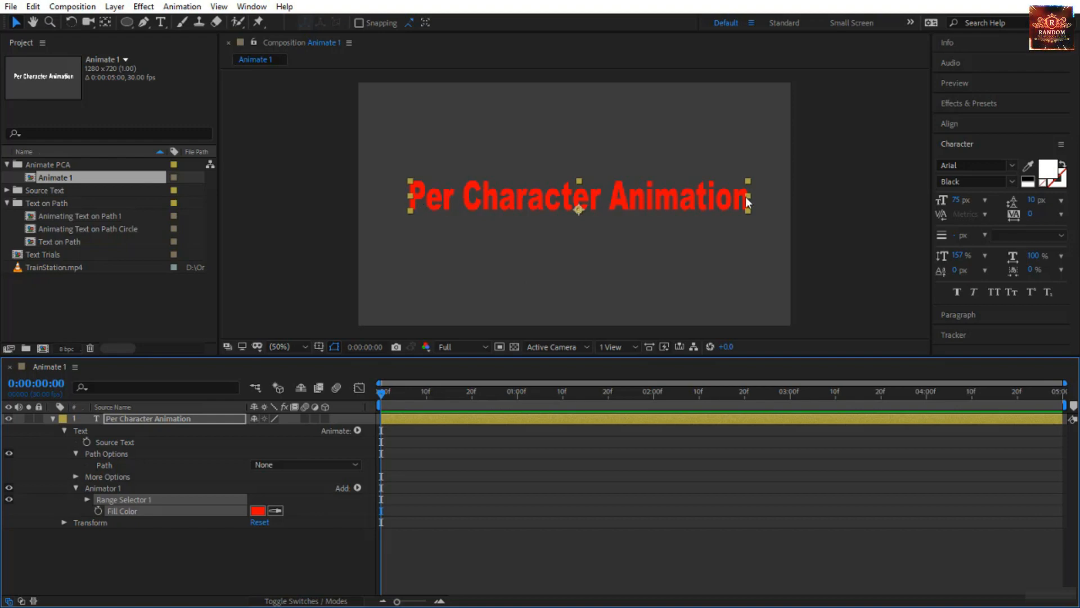
Change the animator's Fill Color from red to yellow-green.
left_click(256, 511)
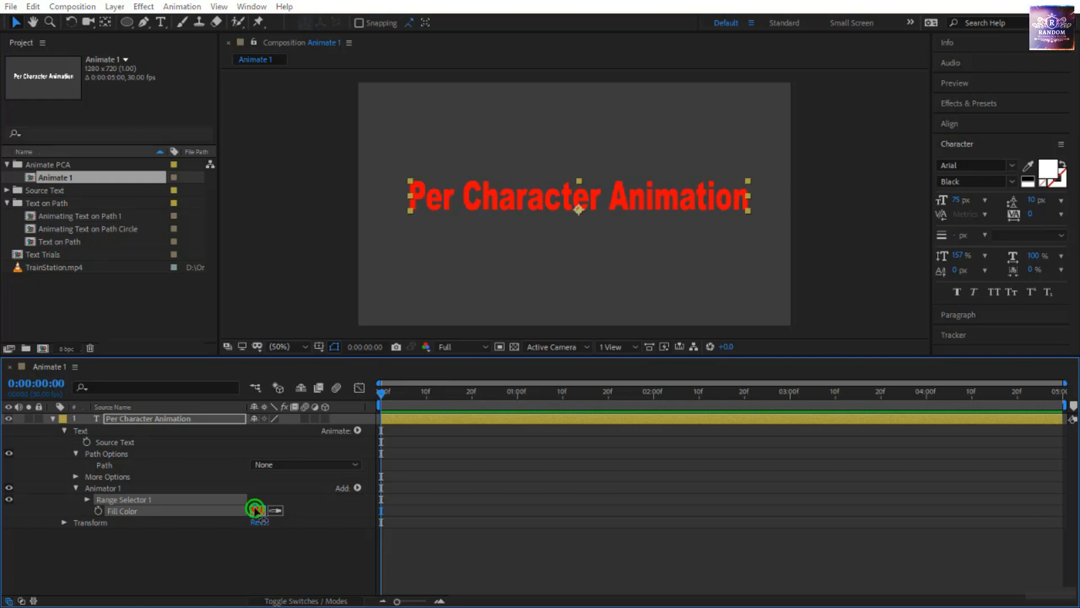
left_click_drag(820, 487, 818, 533)
left_click(927, 399)
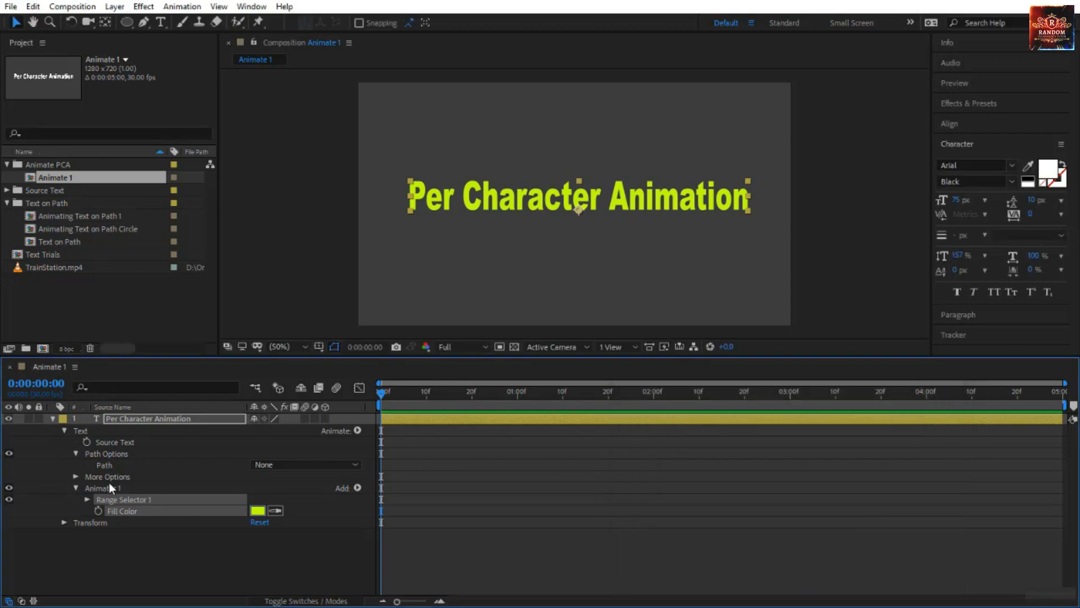
Examine Animator 1's Fill Color and the Start, End and Offset properties of Range Selector 1.
left_click(95, 488)
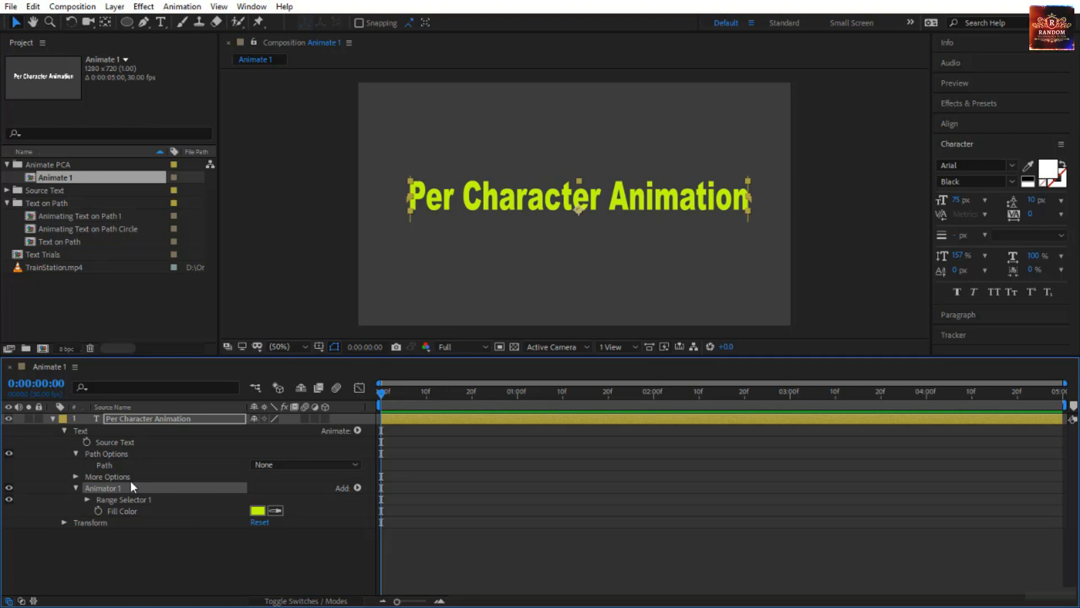
left_click(143, 498)
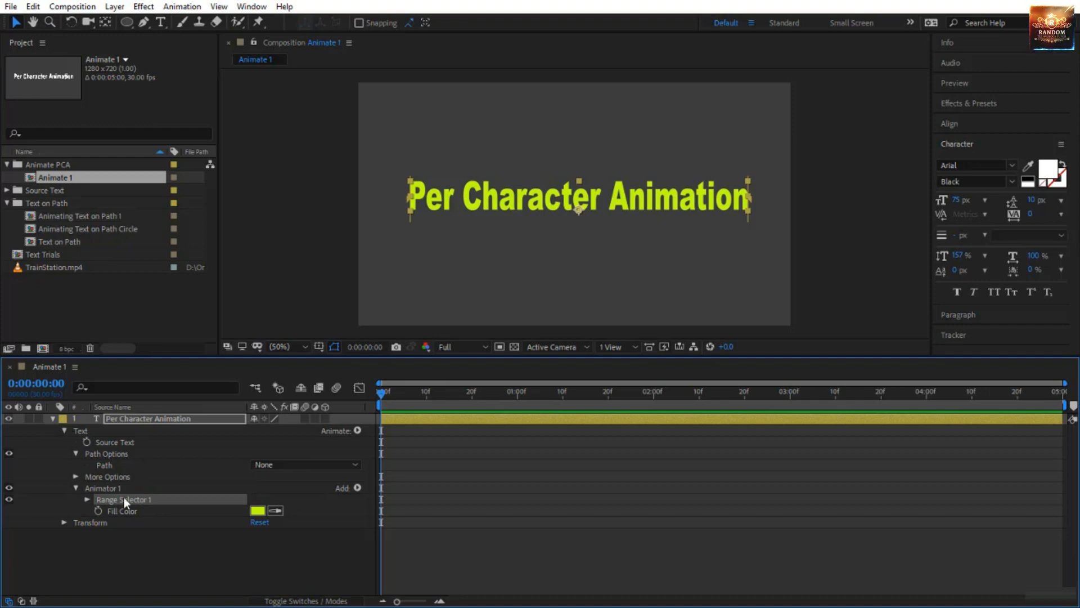
left_click(126, 511)
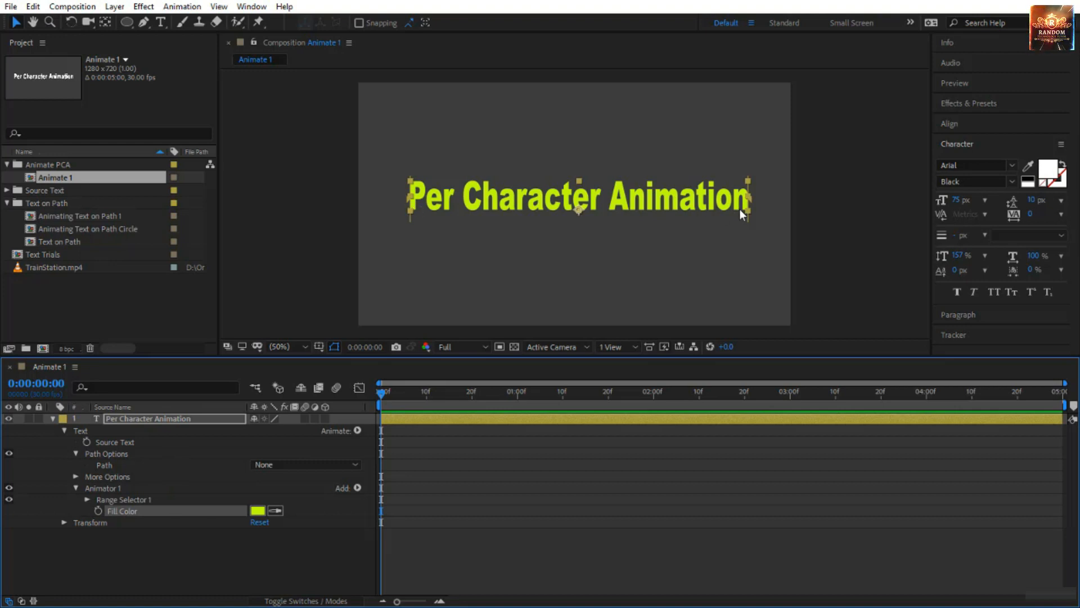
left_click(87, 498)
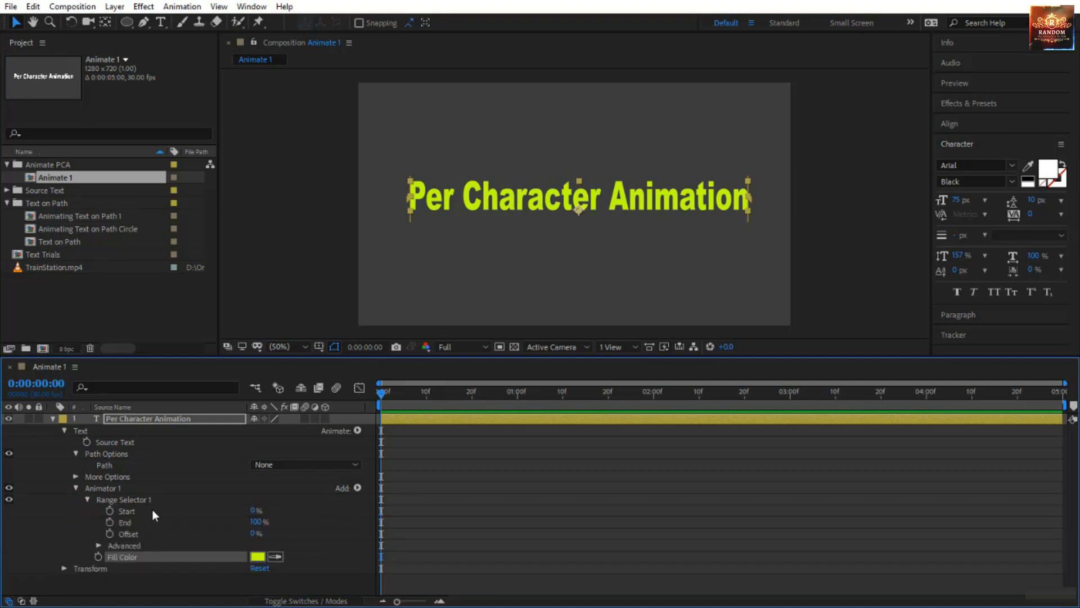
left_click(148, 510)
left_click(147, 522)
left_click(147, 531)
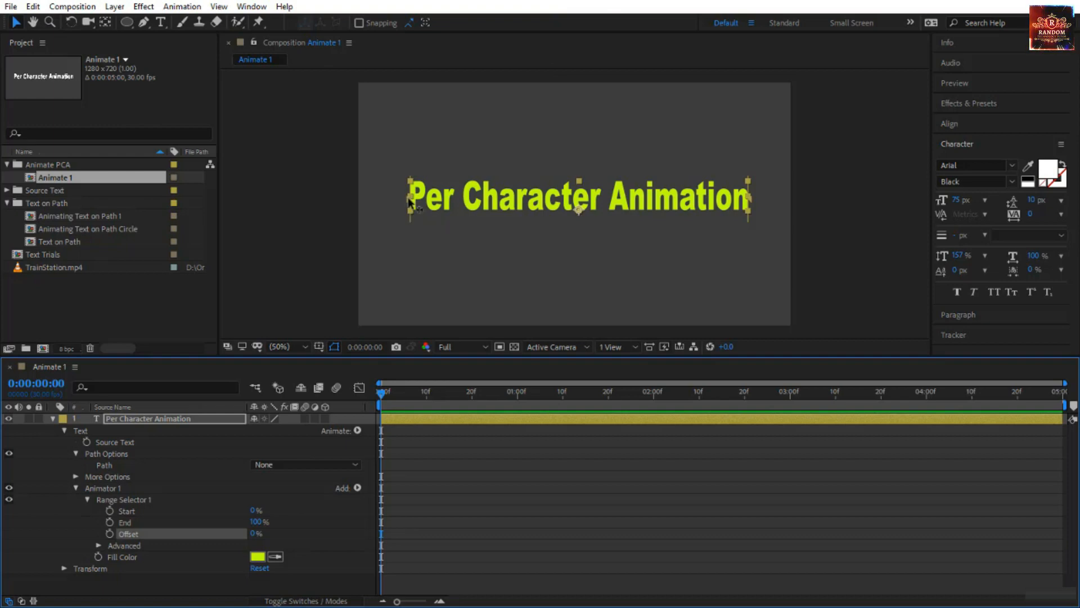
Try moving the range selector's Start boundary across the text to 17% and 100%, and return it to 0%.
left_click_drag(406, 195, 463, 200)
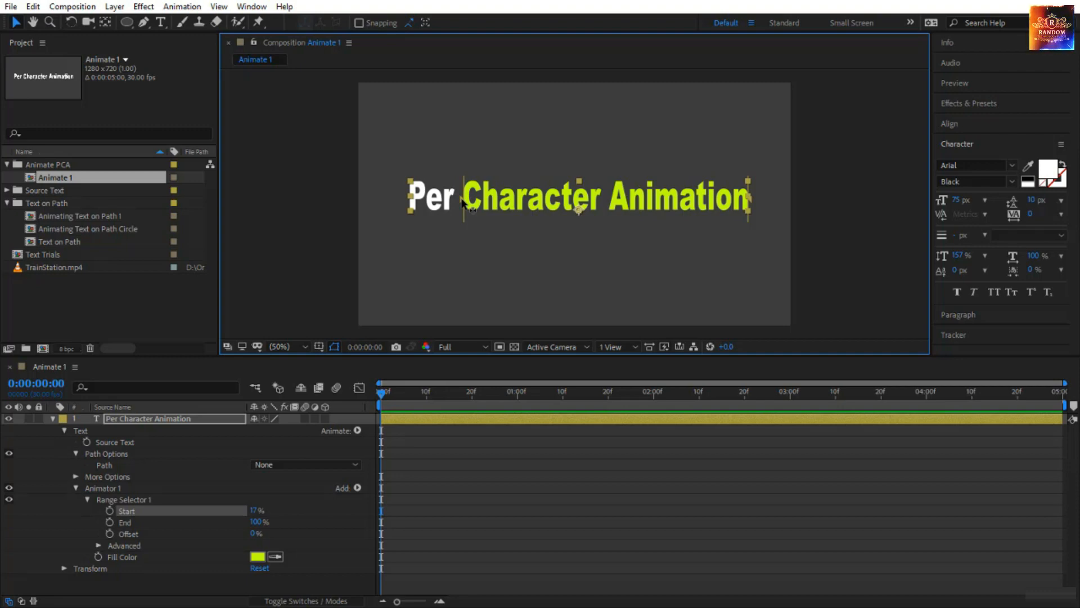
left_click_drag(462, 200, 756, 208)
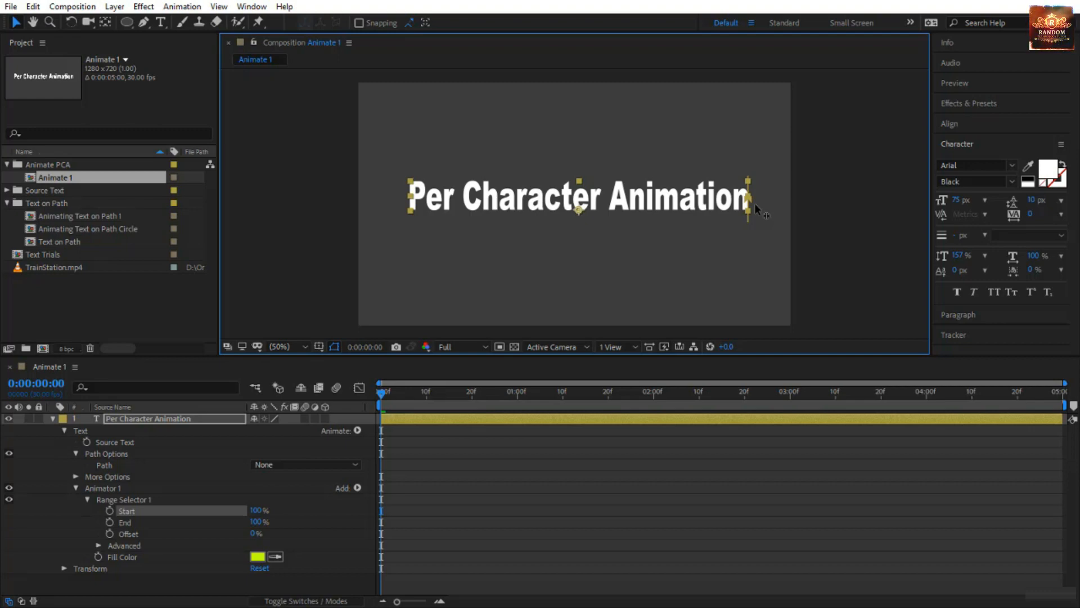
left_click_drag(754, 203, 409, 203)
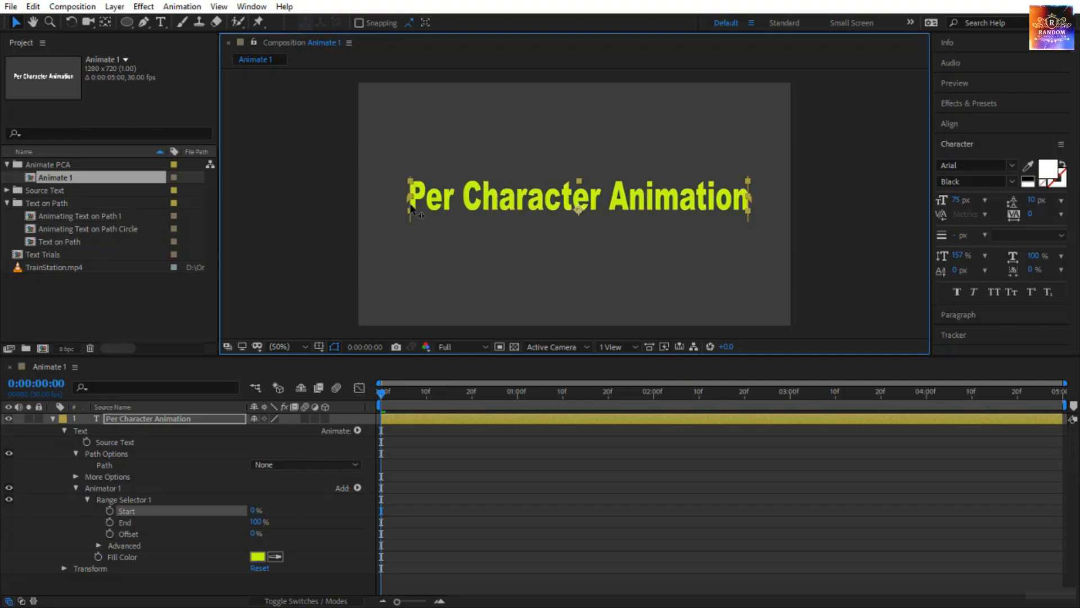
Try moving the range selector's End boundary back across the text to 61% and 0%, and return it to 100%.
left_click(749, 197)
left_click_drag(752, 203, 616, 208)
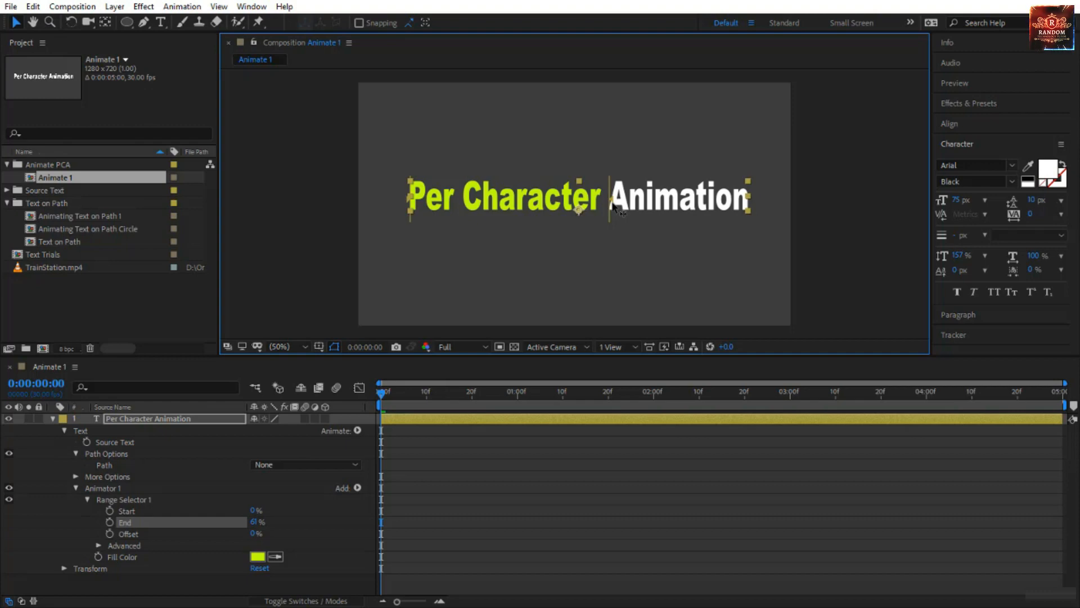
left_click_drag(615, 208, 408, 217)
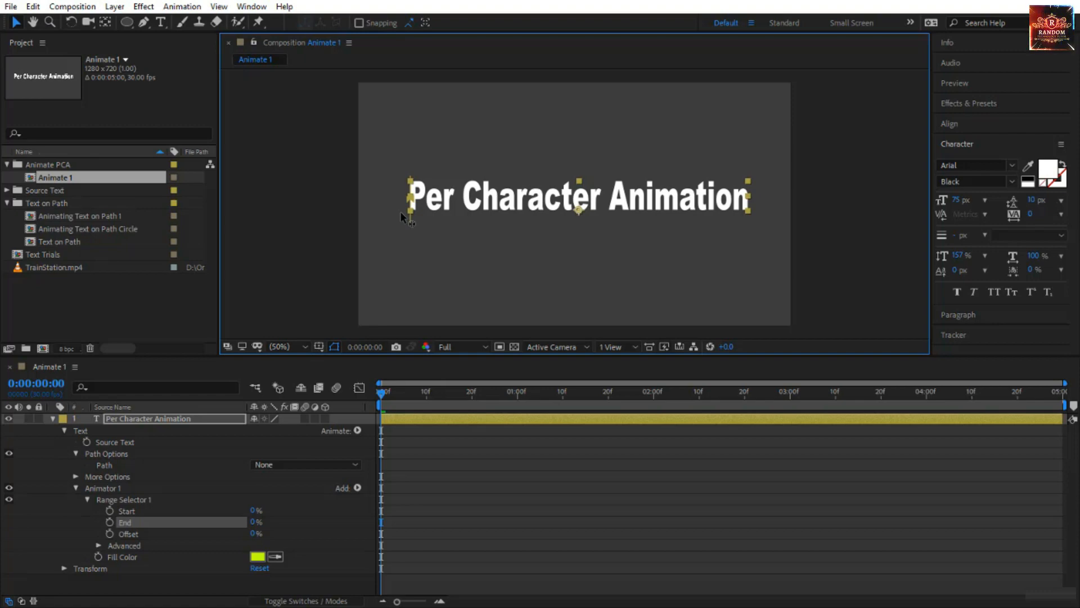
left_click_drag(400, 211, 772, 203)
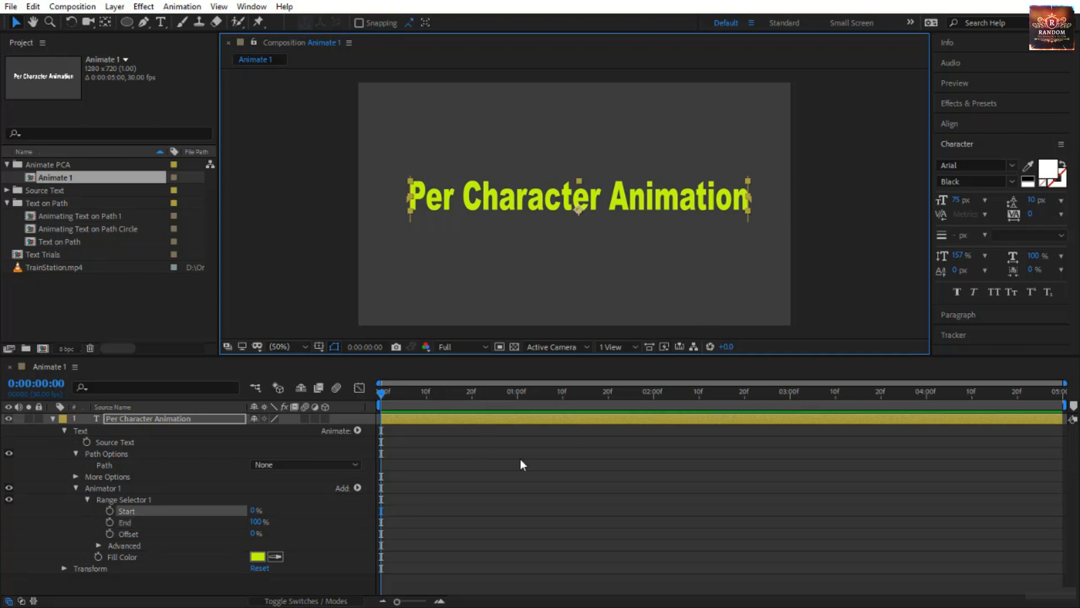
Toggle Animator 1's visibility off and on twice to compare the text with and without its fill color.
left_click(9, 487)
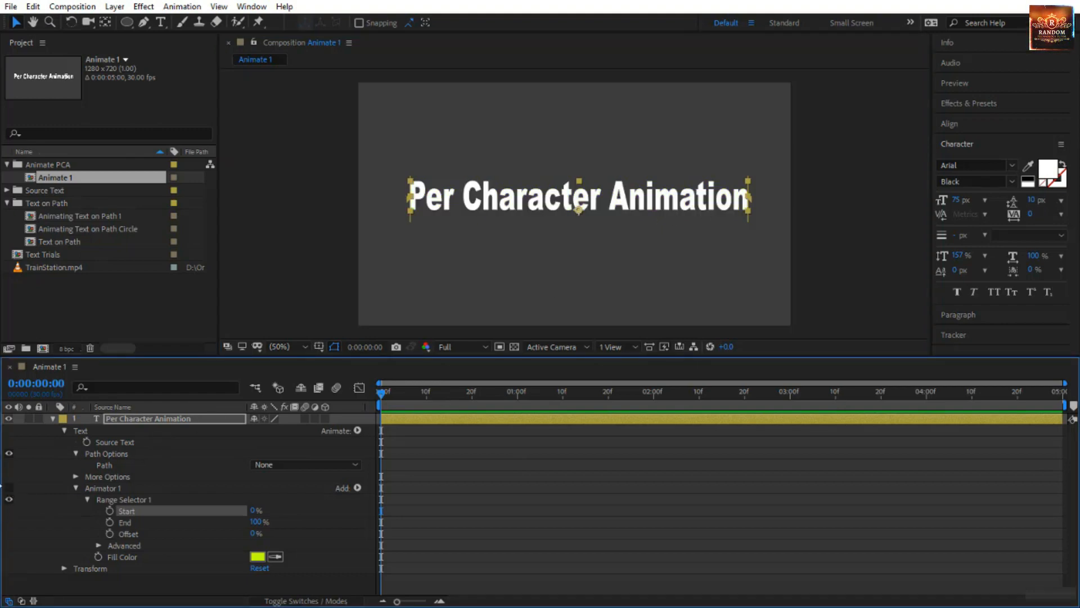
left_click(9, 487)
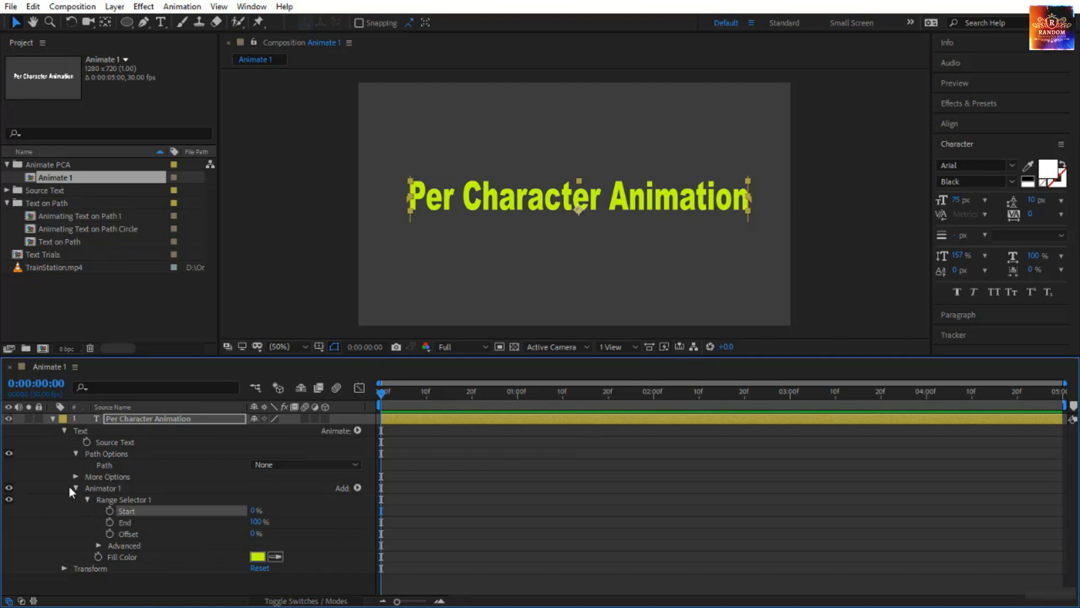
left_click(8, 487)
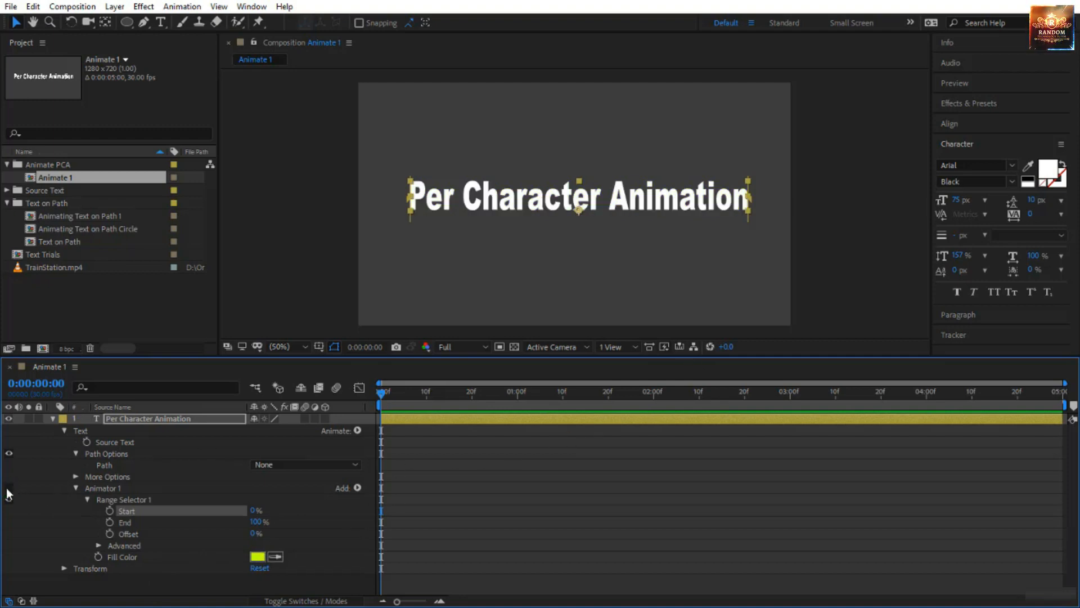
left_click(8, 487)
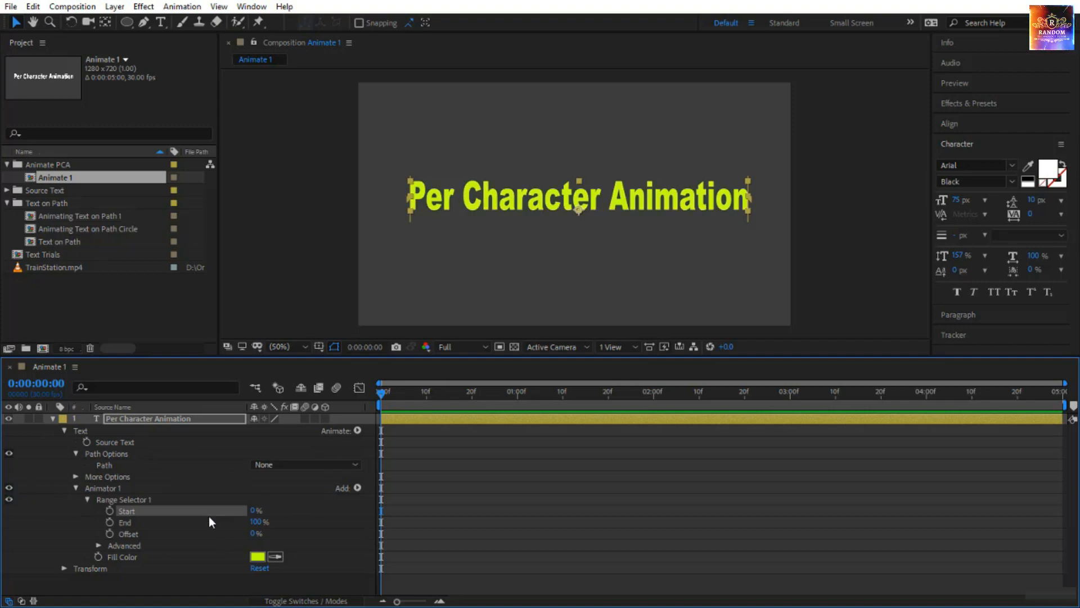
left_click(134, 558)
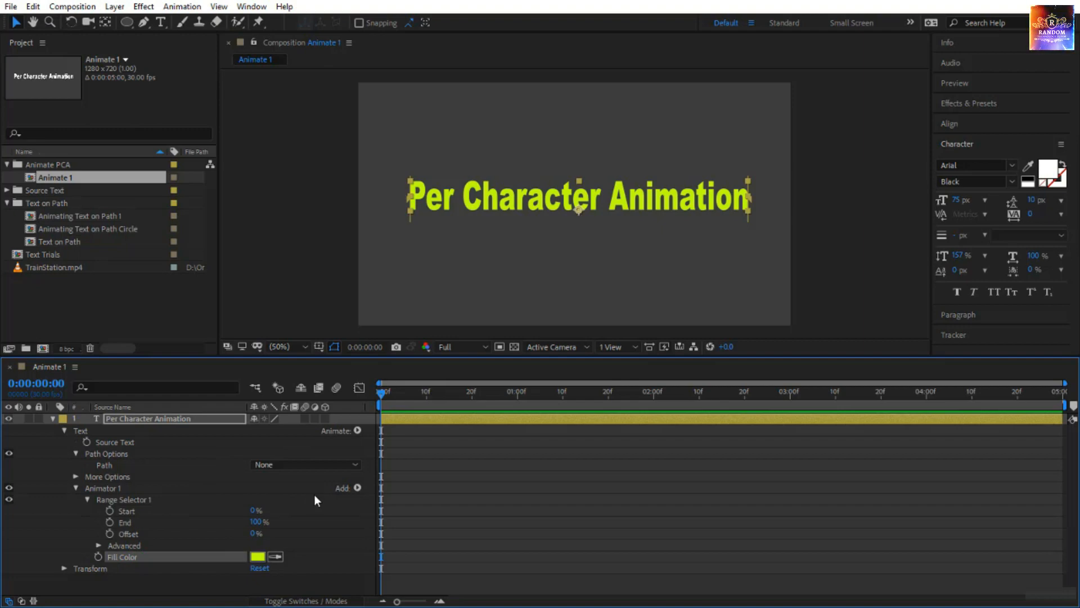
Try keyframing the range selector's End from 100% at 0:00 to 0% at frame 20, preview it, and remove the keyframes.
left_click(110, 521)
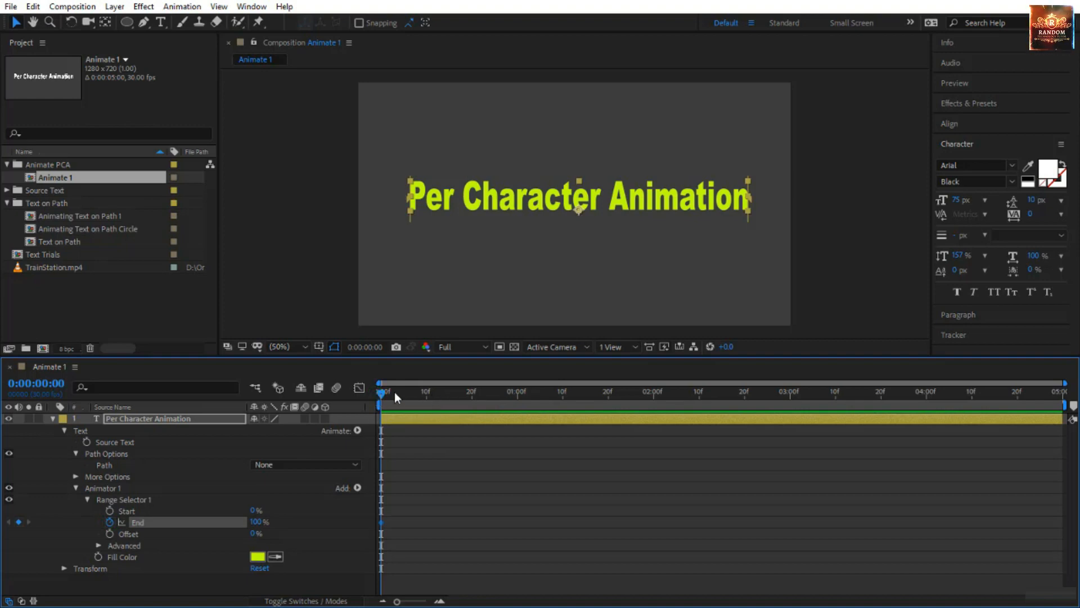
left_click_drag(394, 391, 472, 398)
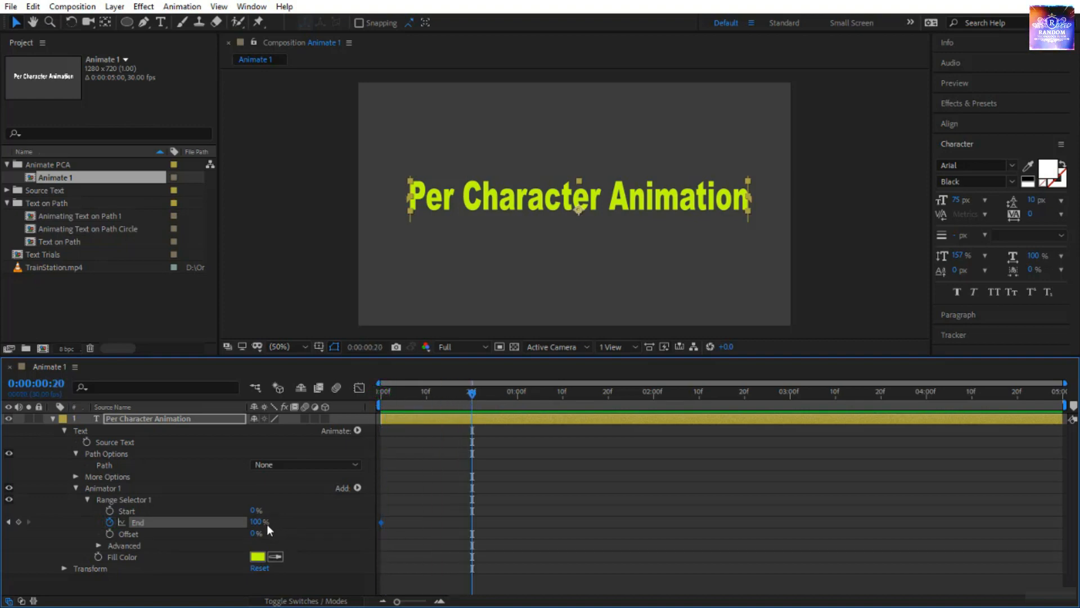
left_click_drag(260, 523, 201, 523)
left_click_drag(471, 395, 197, 437)
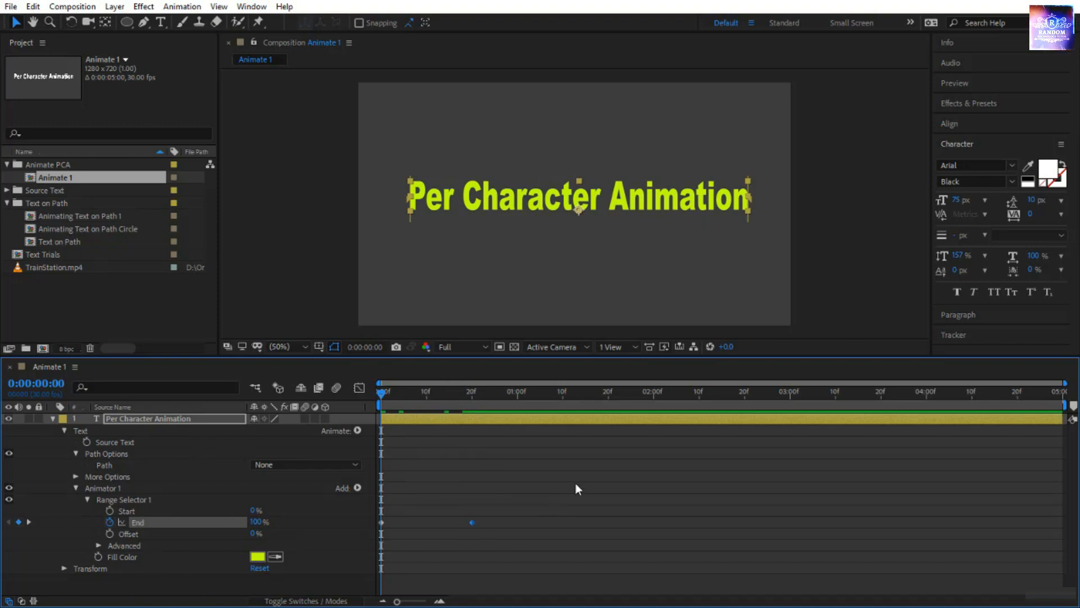
key("space")
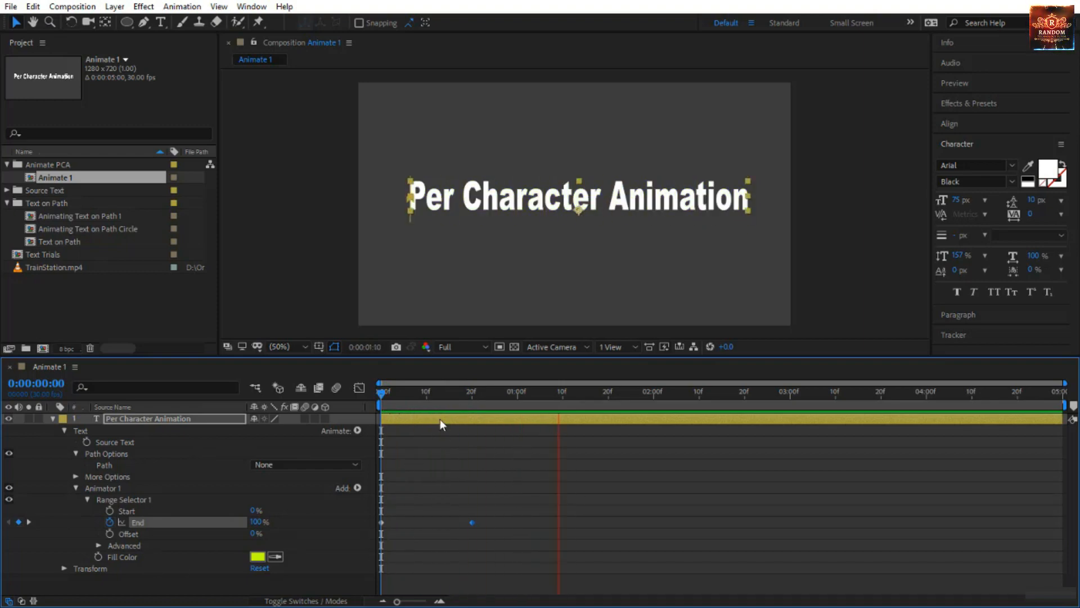
left_click_drag(382, 391, 370, 431)
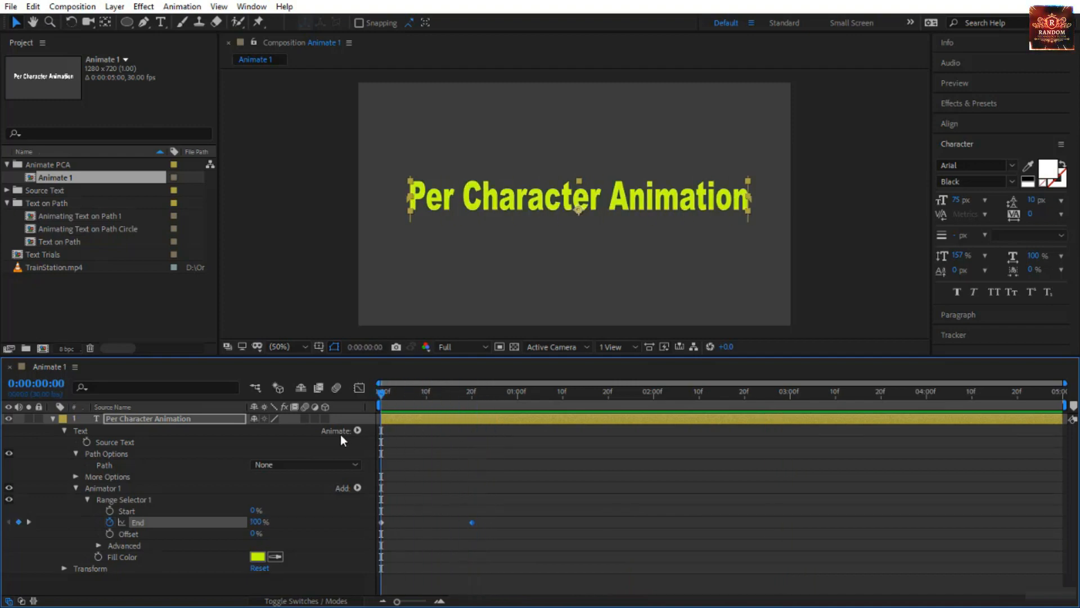
left_click(112, 522)
Keyframe the range selector's Start from 100% at 0:00 to 0% at frame 20 and preview the color change.
left_click(110, 510)
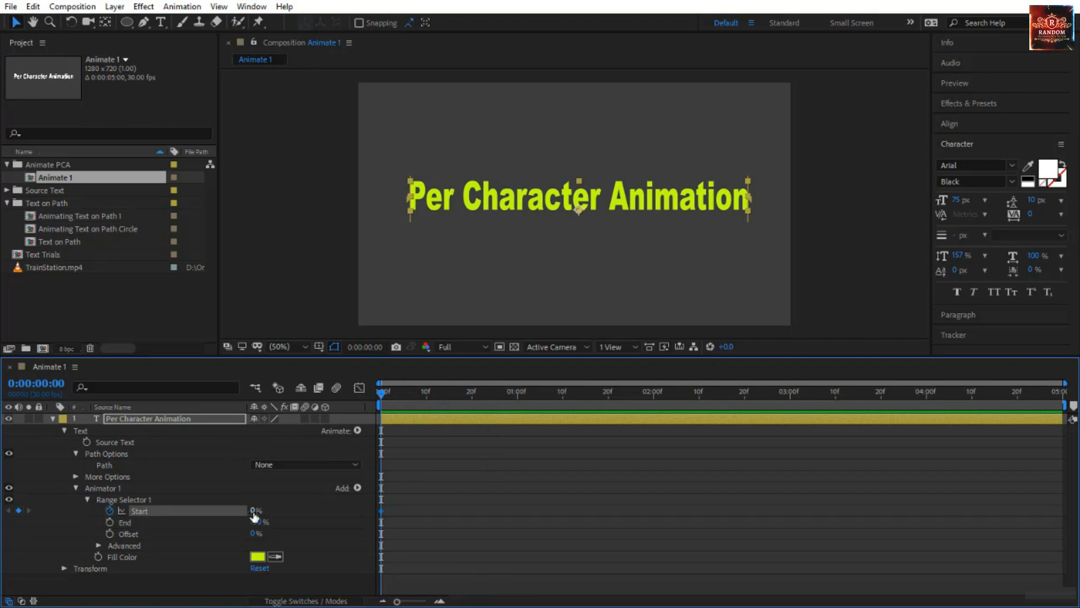
left_click_drag(255, 510, 433, 466)
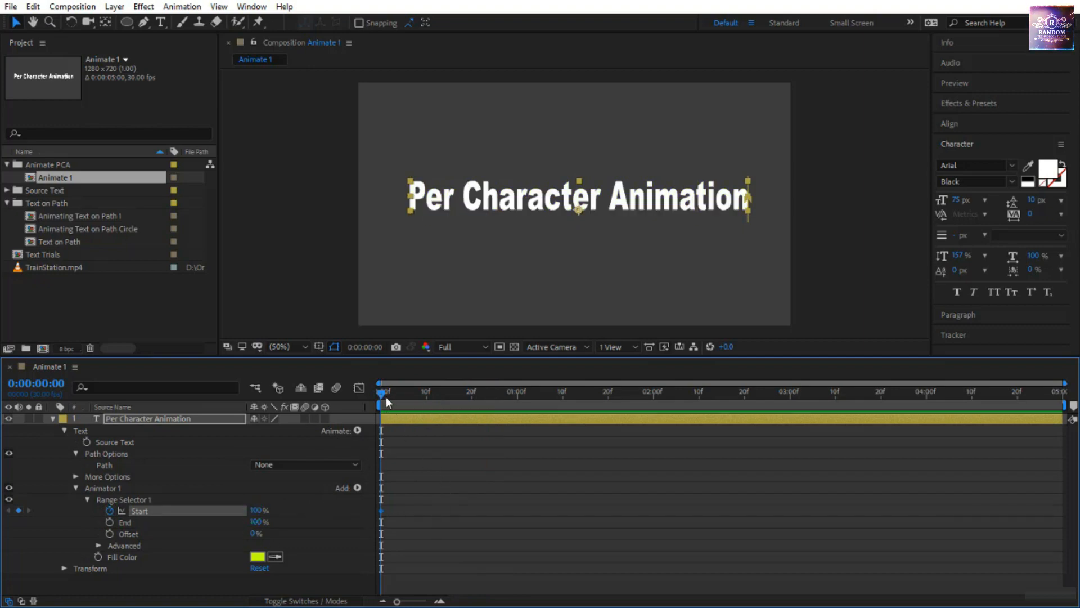
left_click_drag(382, 396, 472, 396)
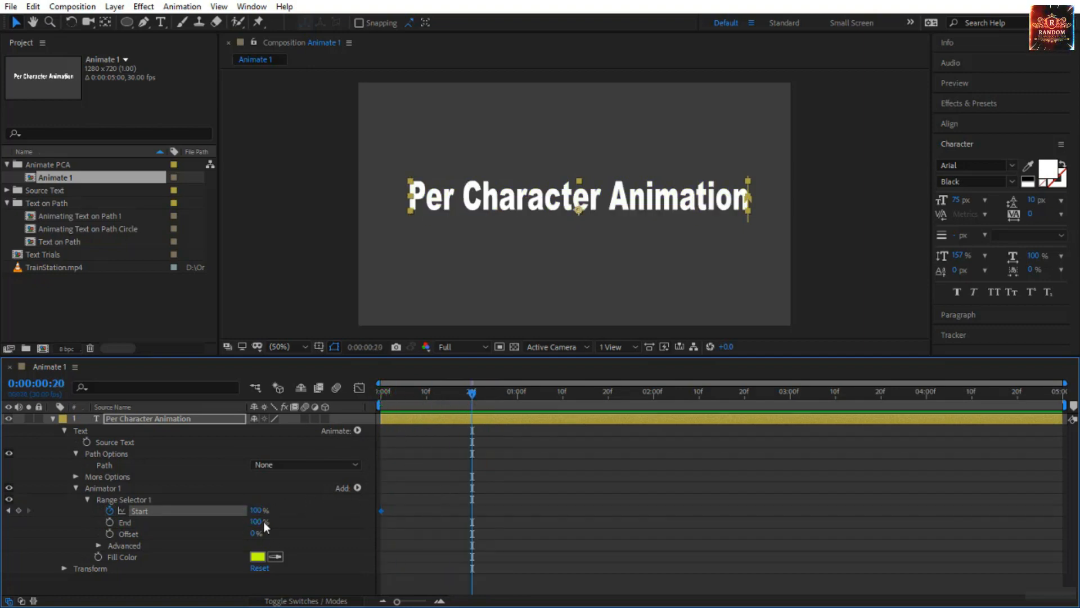
left_click_drag(259, 511, 194, 511)
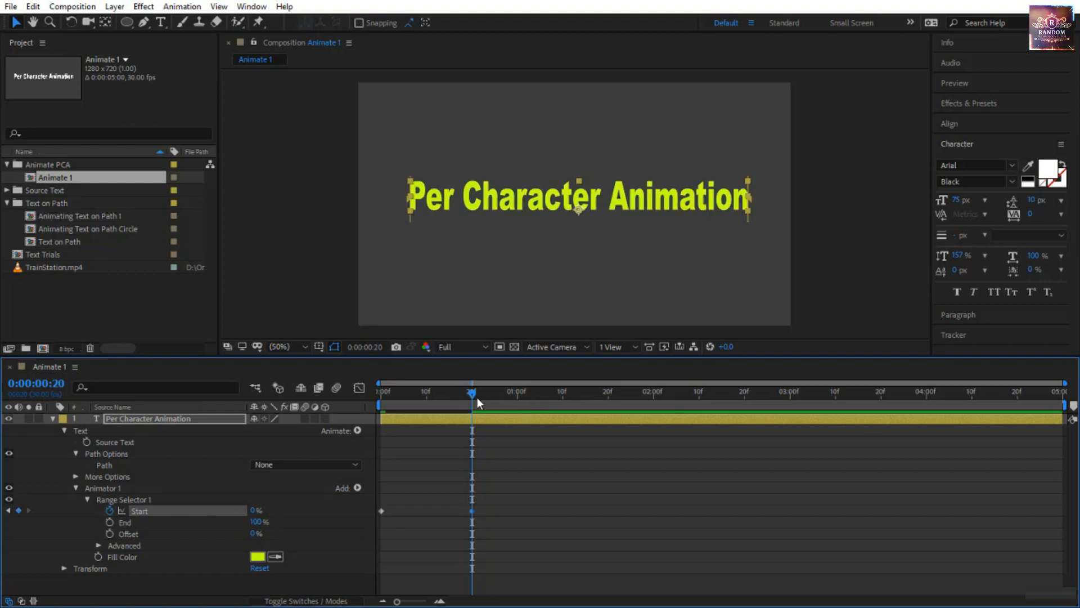
key("Home")
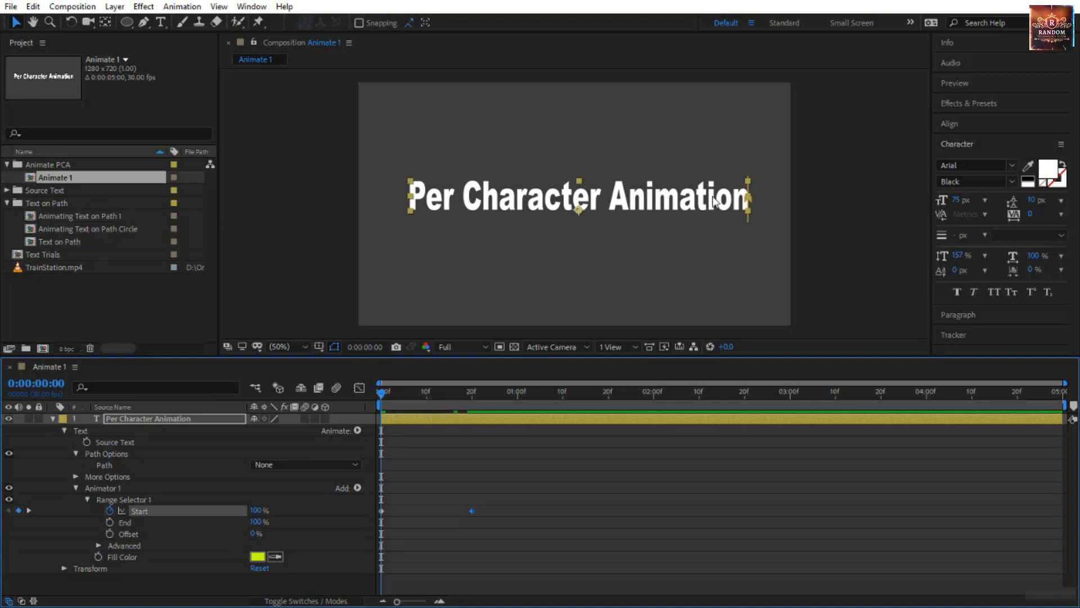
key("space")
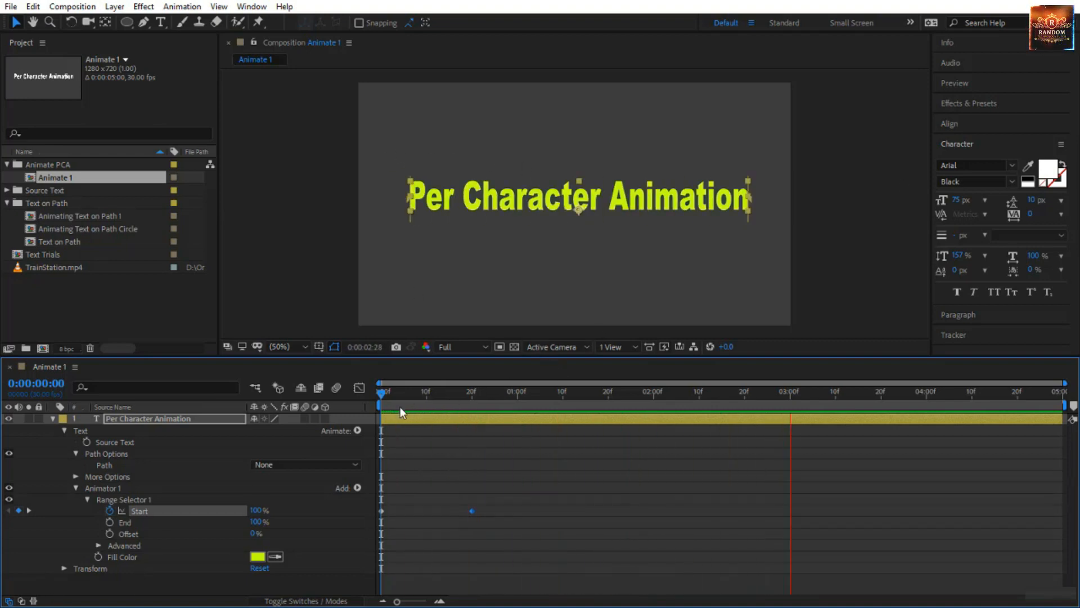
left_click_drag(382, 392, 373, 431)
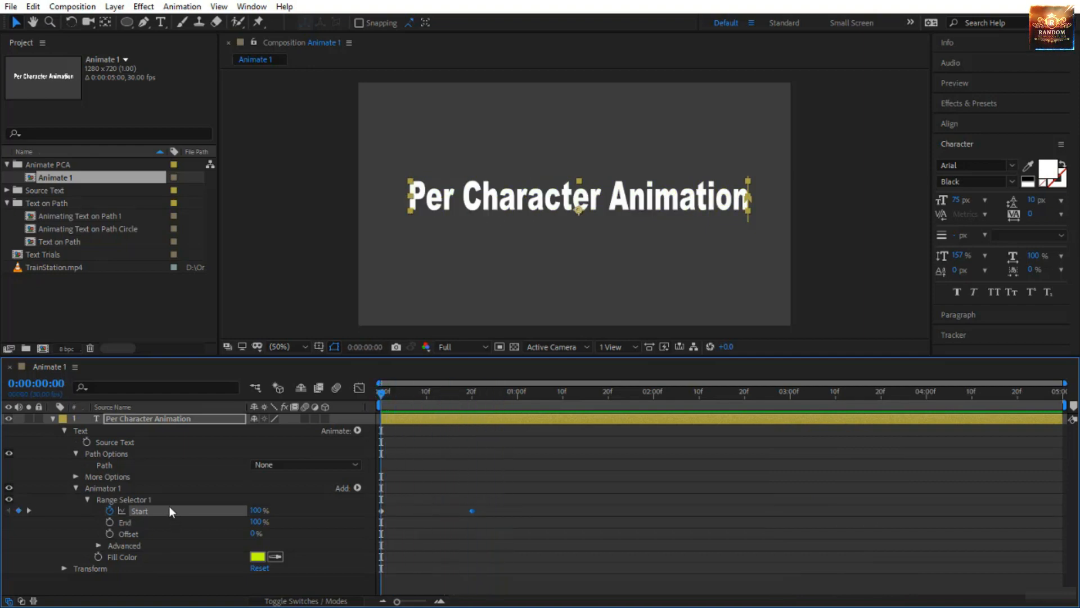
Set Range Selector 1's Start to 50% and End to 25% at the first frame.
left_click(137, 558)
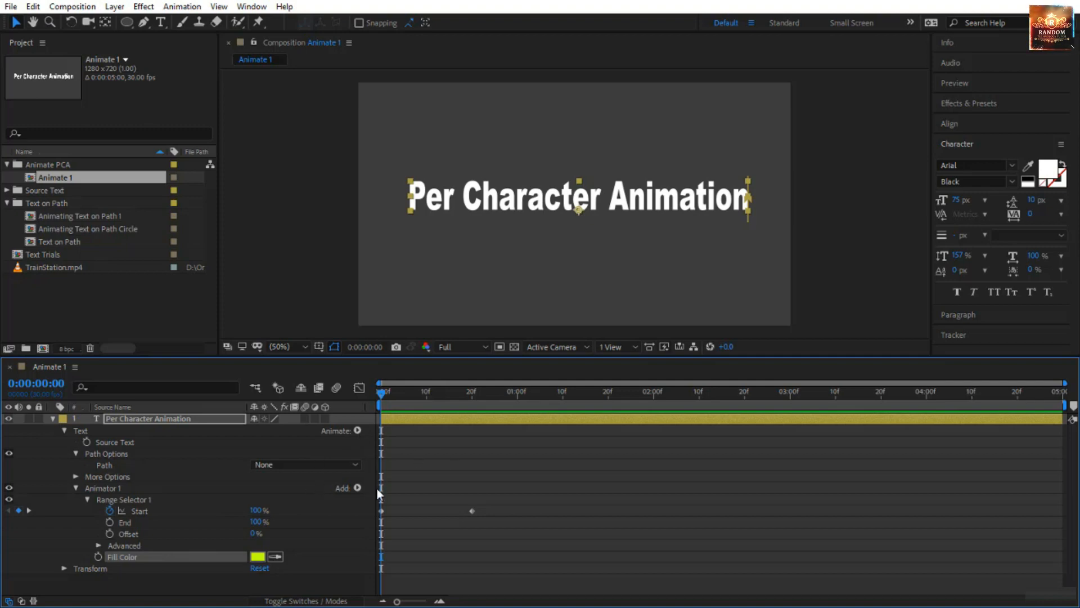
left_click(257, 510)
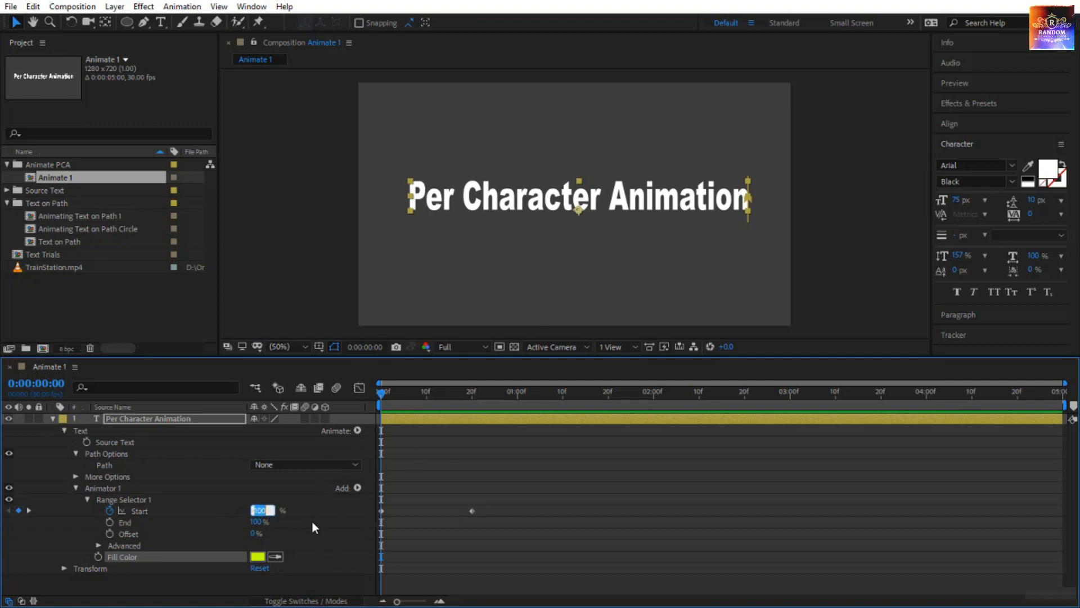
type("50")
key("Tab")
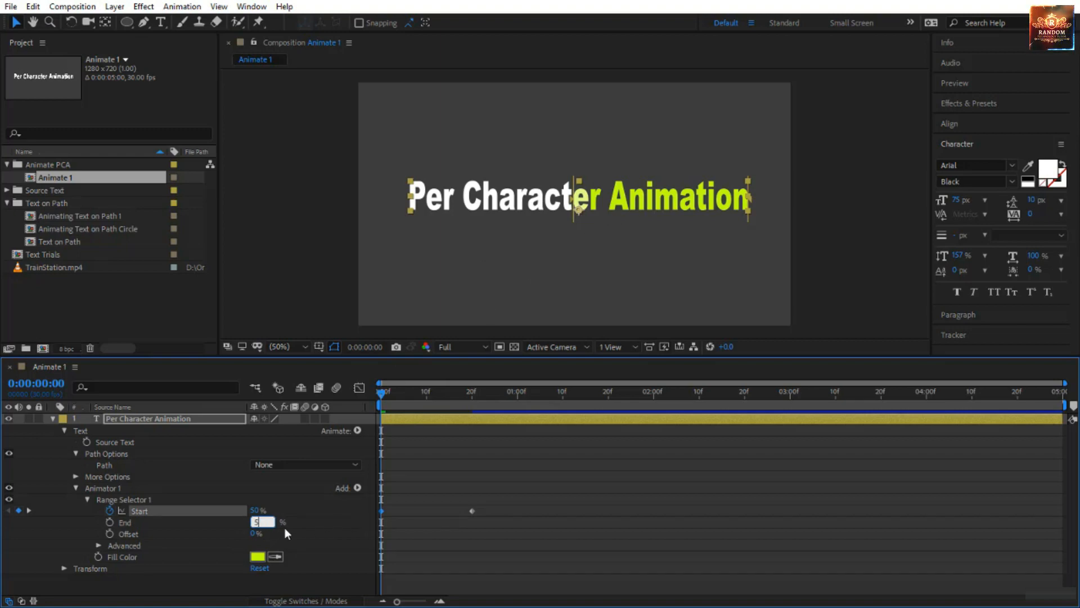
type("2")
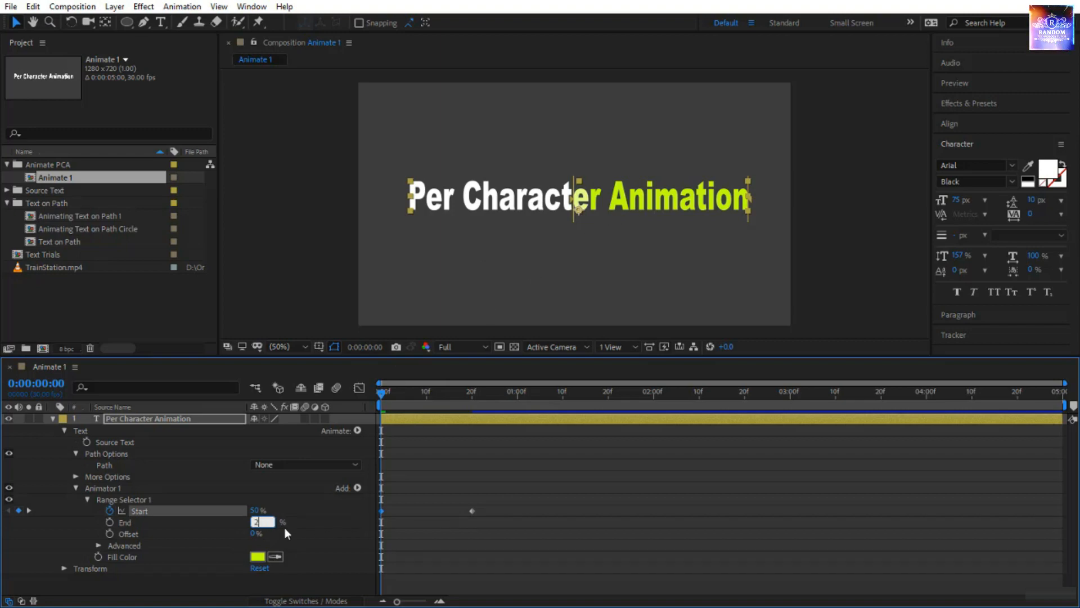
type("5")
key("Return")
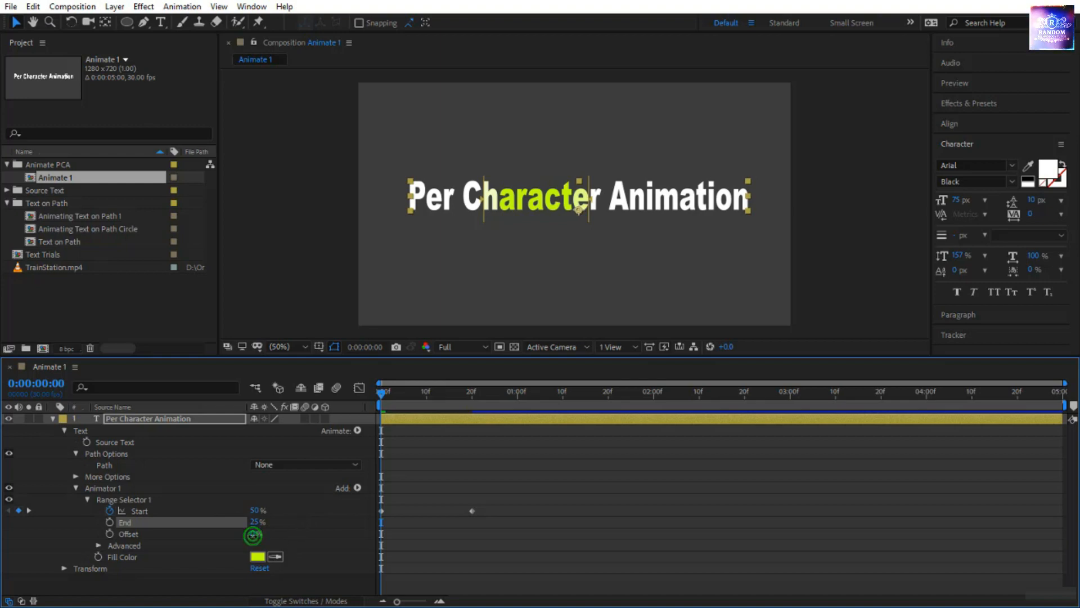
Set Range Selector 1's Offset to 4% to shift the colored range along the text.
left_click_drag(254, 539, 225, 569)
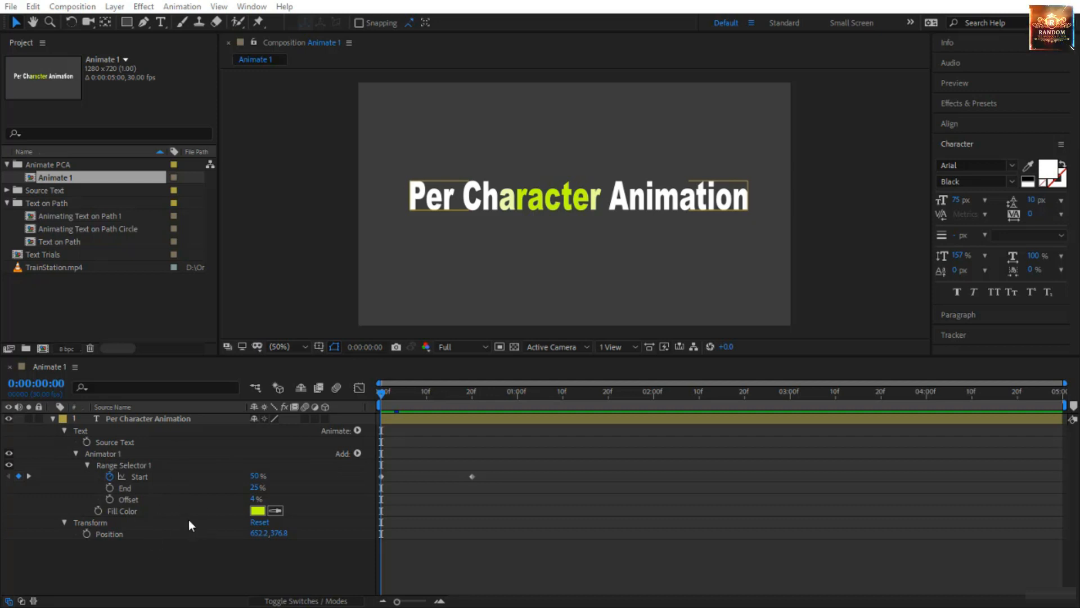
Duplicate the Animate 1 composition, open the copy Animate 2, and close the Animate 1 timeline.
left_click(77, 177)
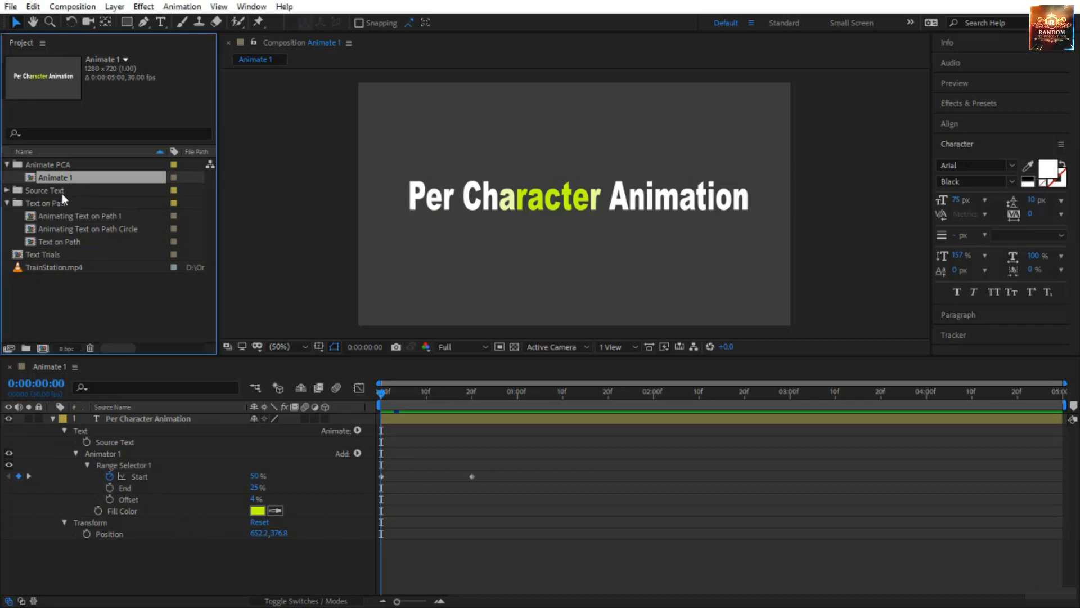
key("ctrl+d")
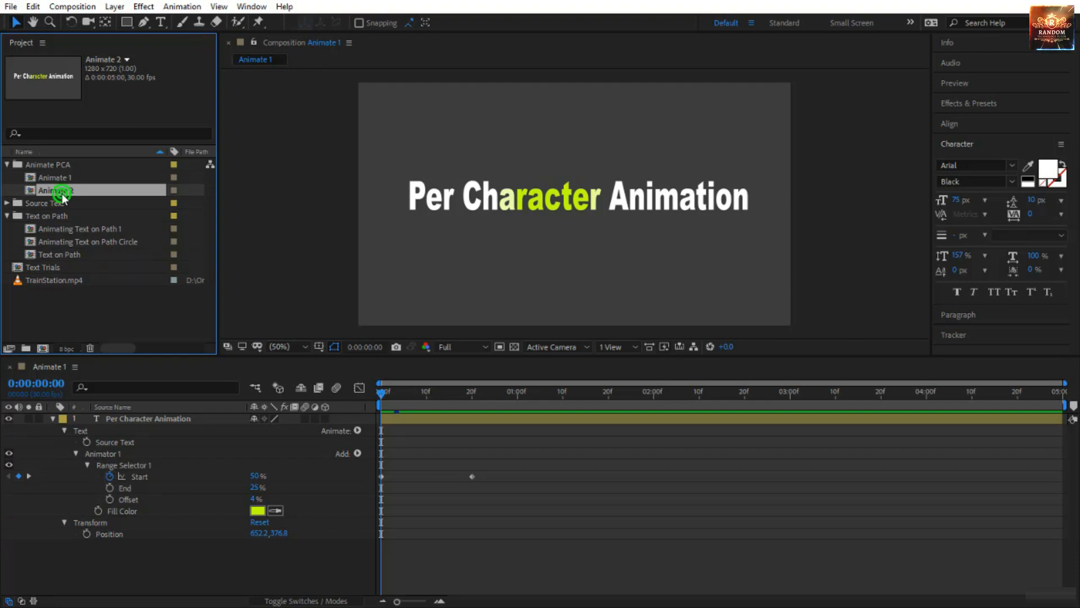
double_click(62, 191)
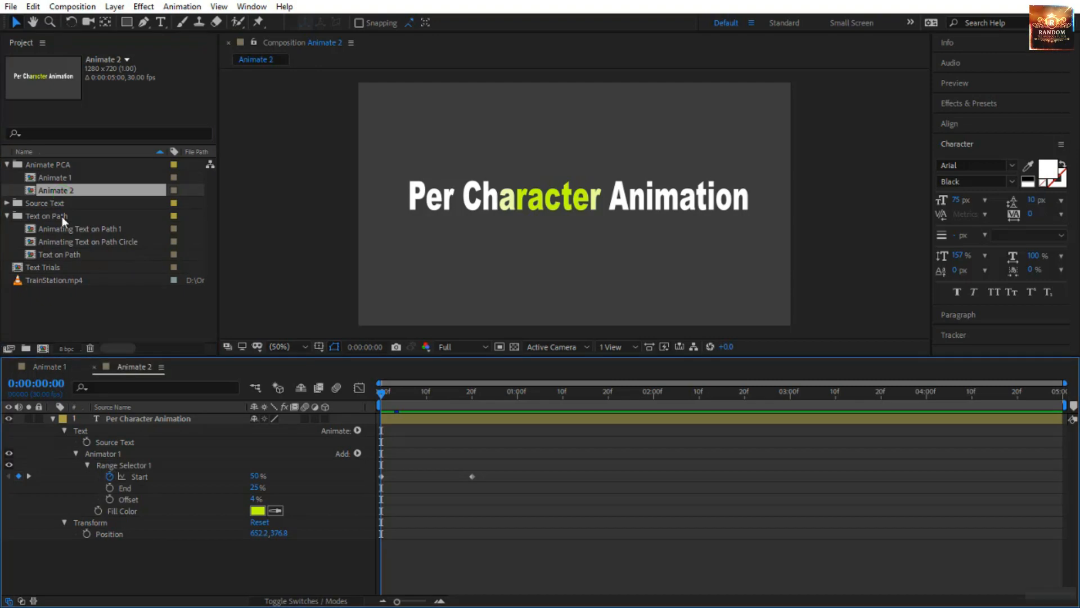
left_click(10, 366)
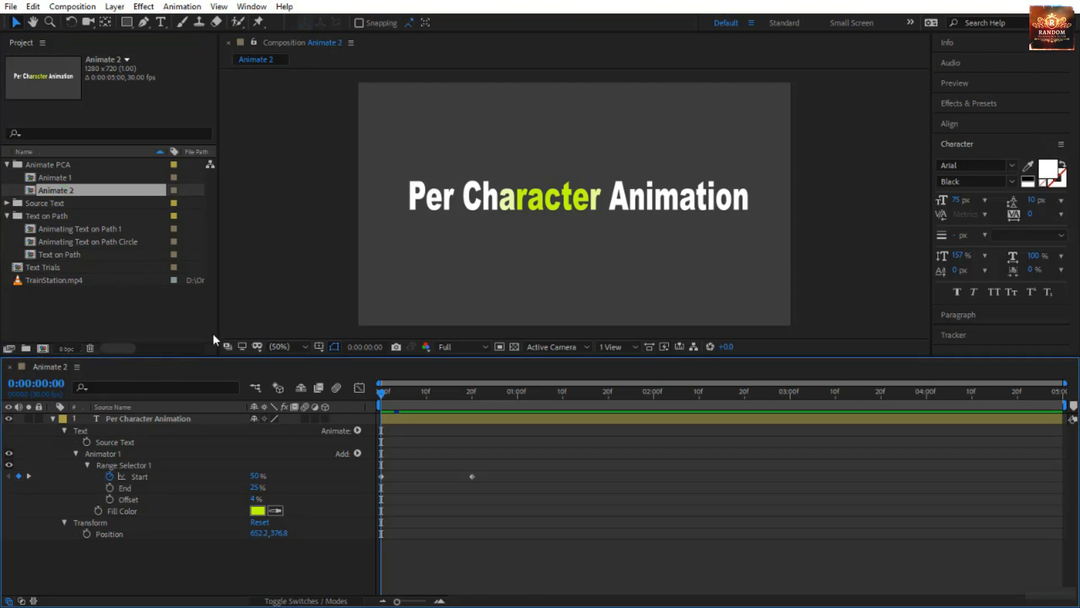
Try deleting Animator 1 from the Animate 2 text layer, undo the deletion, and expand its range selector properties.
left_click(155, 421)
left_click(125, 452)
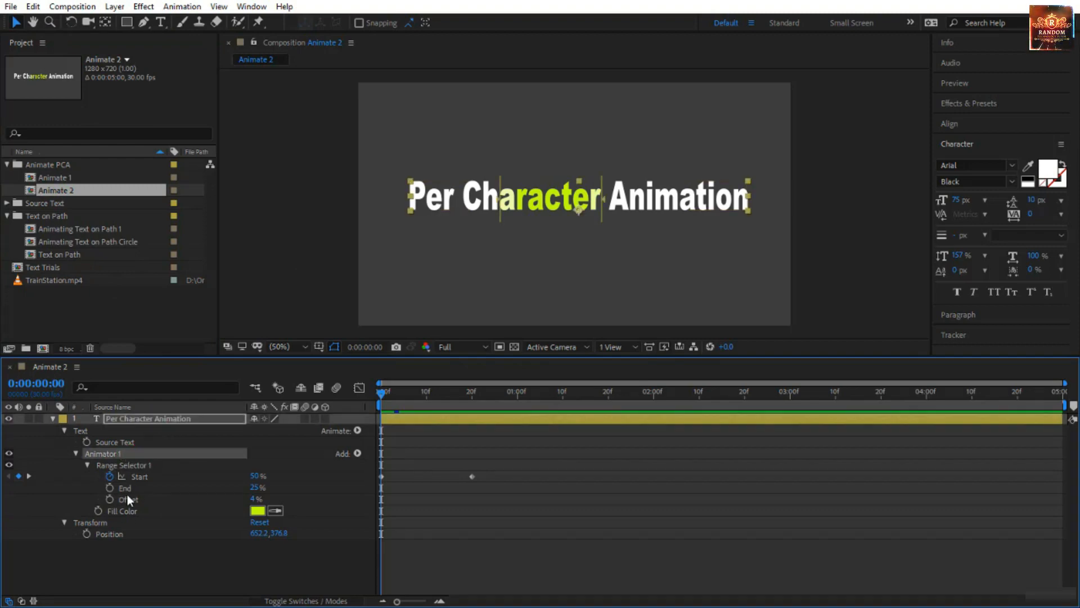
left_click(125, 512)
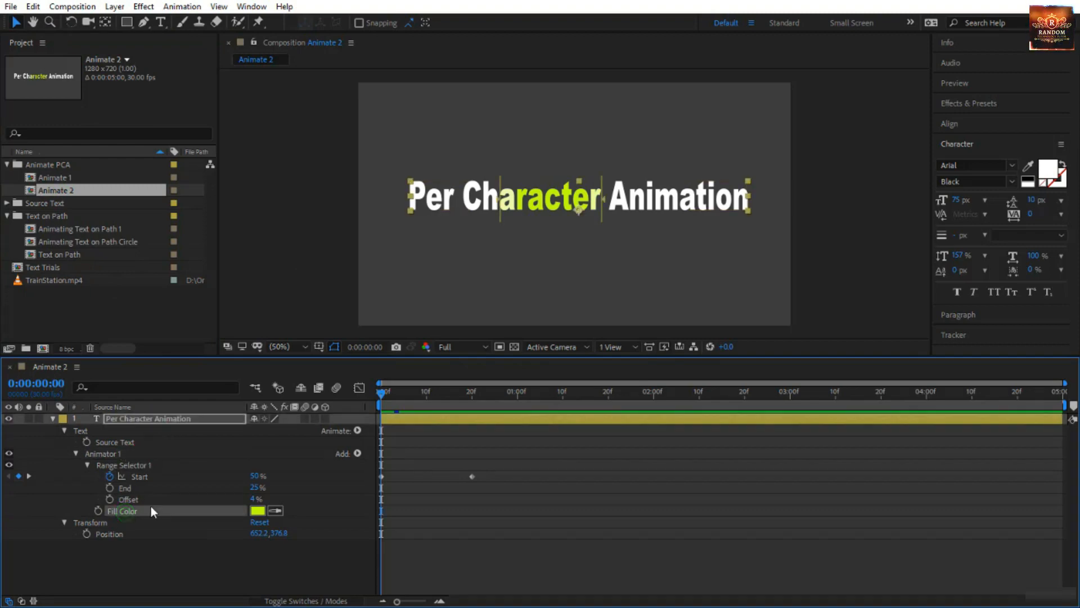
left_click(120, 452)
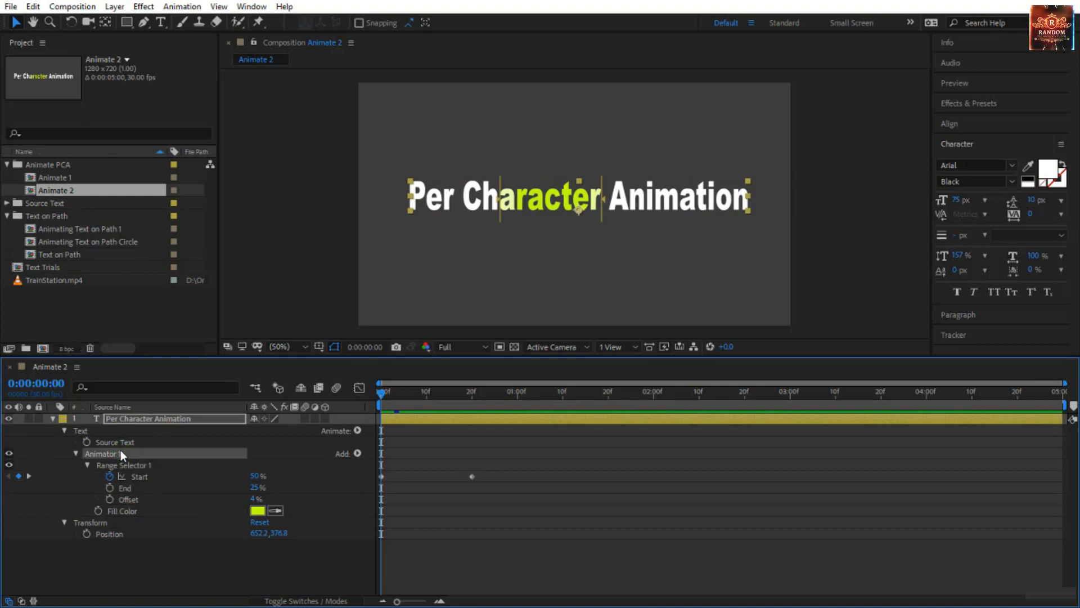
key("Delete")
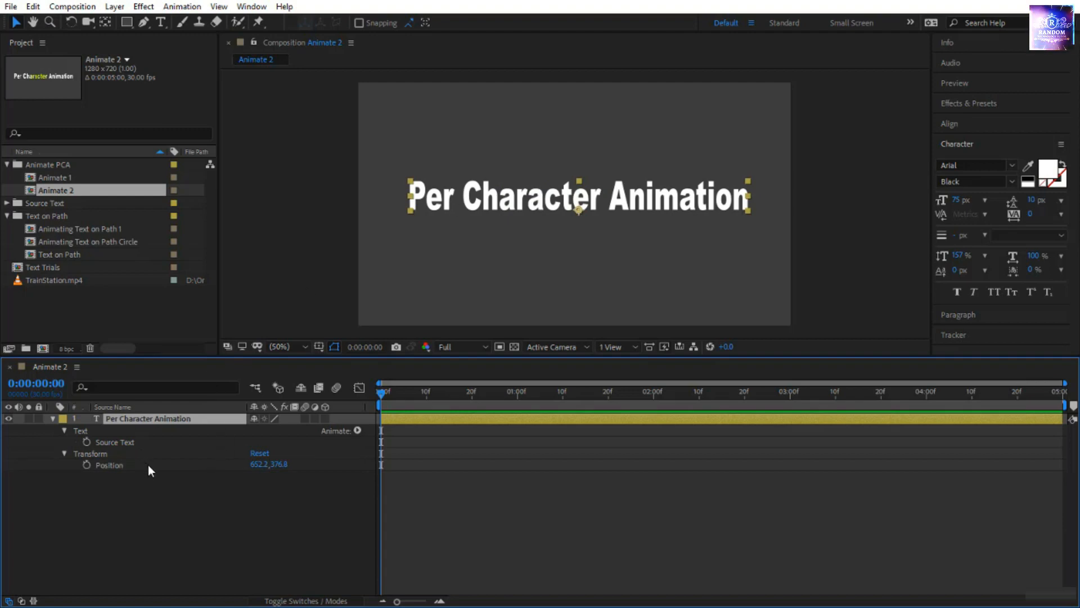
key("ctrl+z")
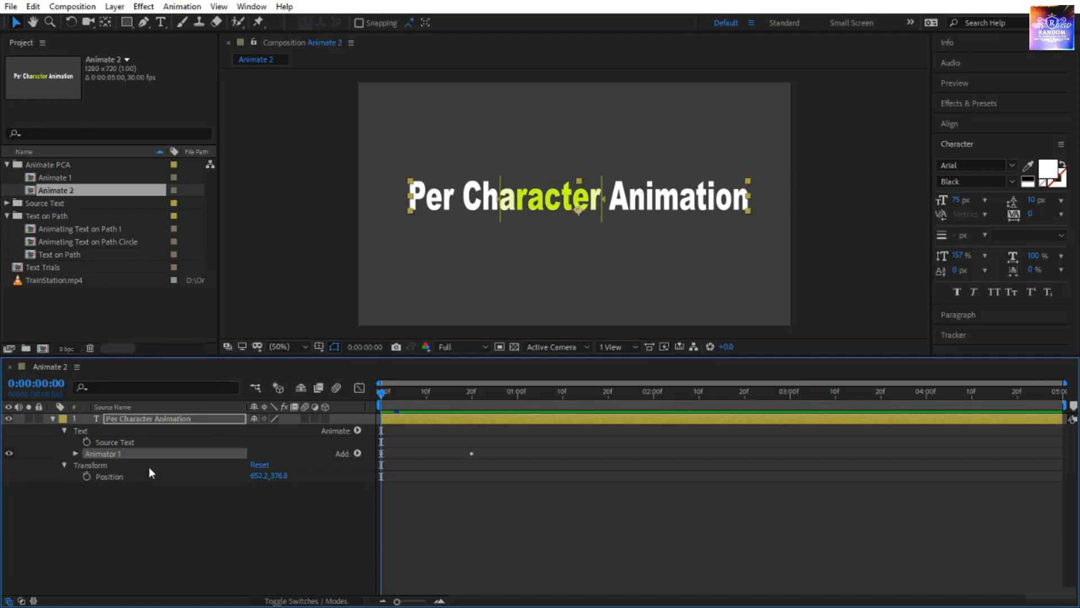
left_click(75, 454)
left_click(87, 465)
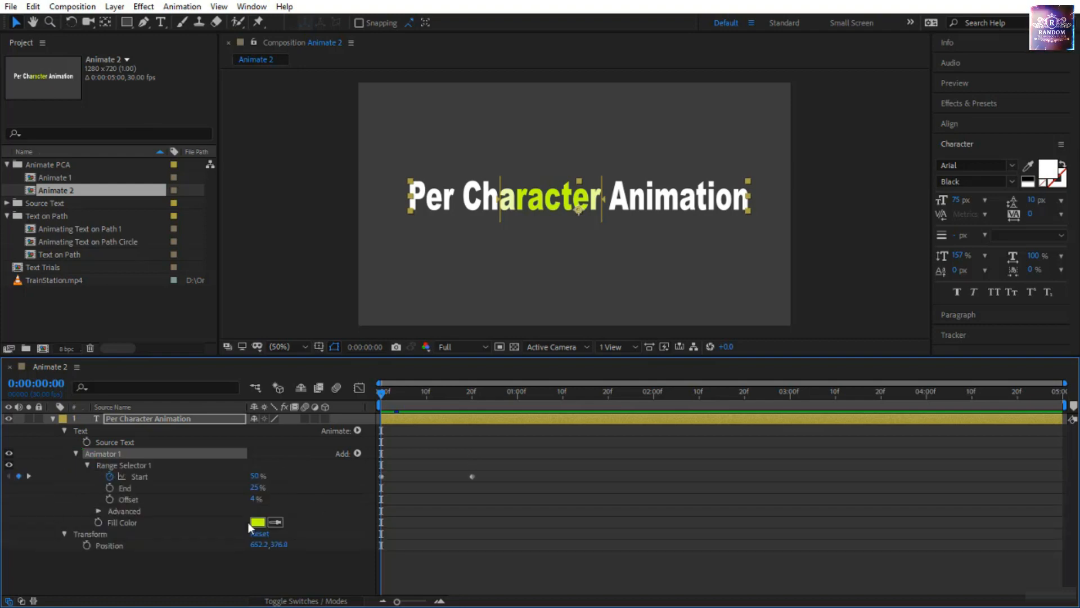
Try adding a separate Position animator to the text layer, compare it with Animator 1, and delete it.
left_click(195, 418)
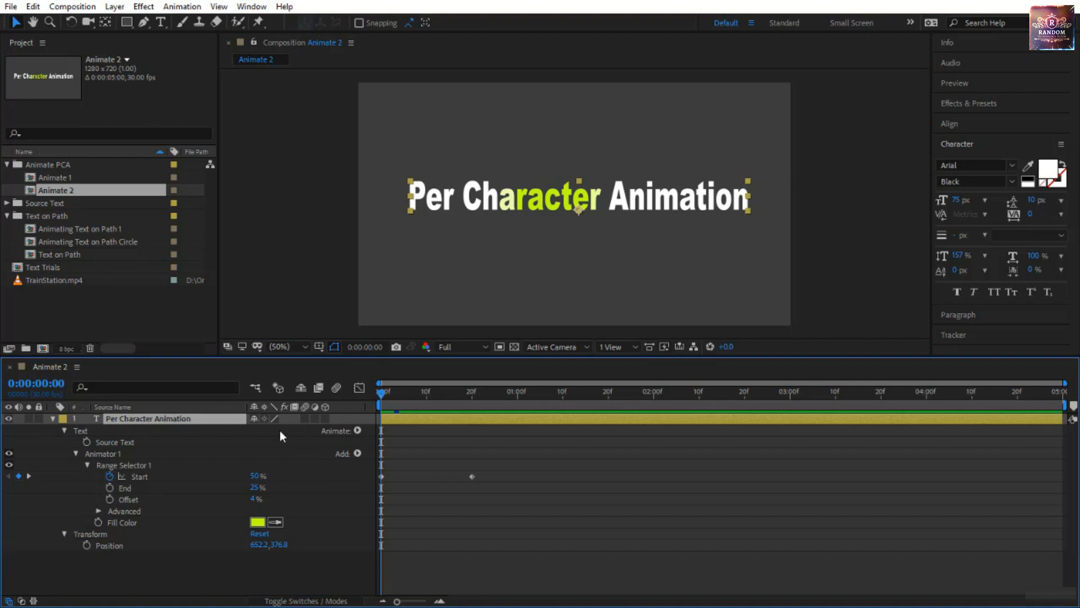
left_click(356, 431)
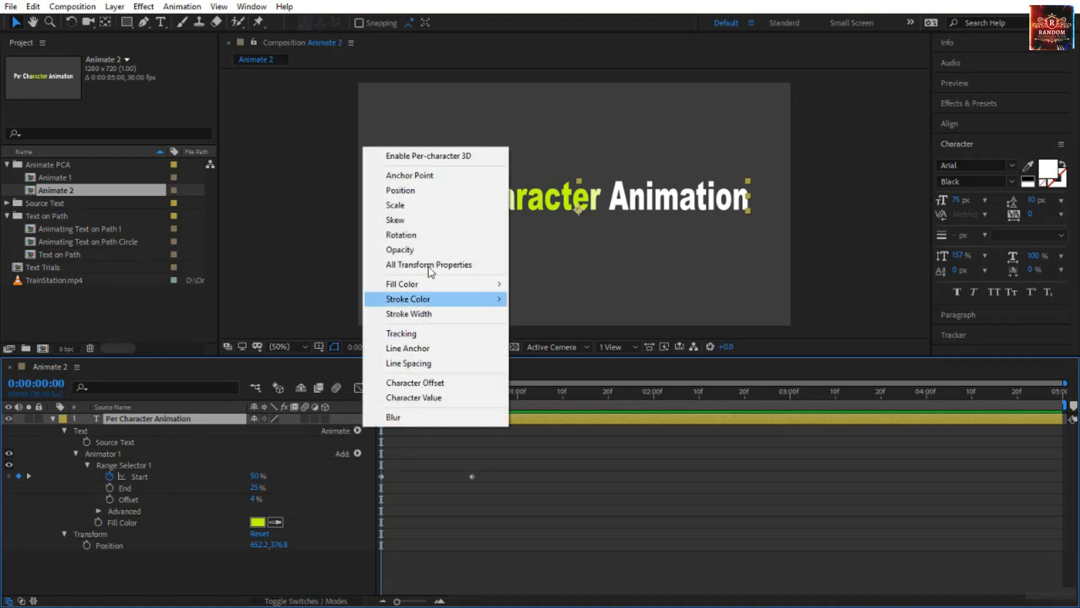
left_click(441, 192)
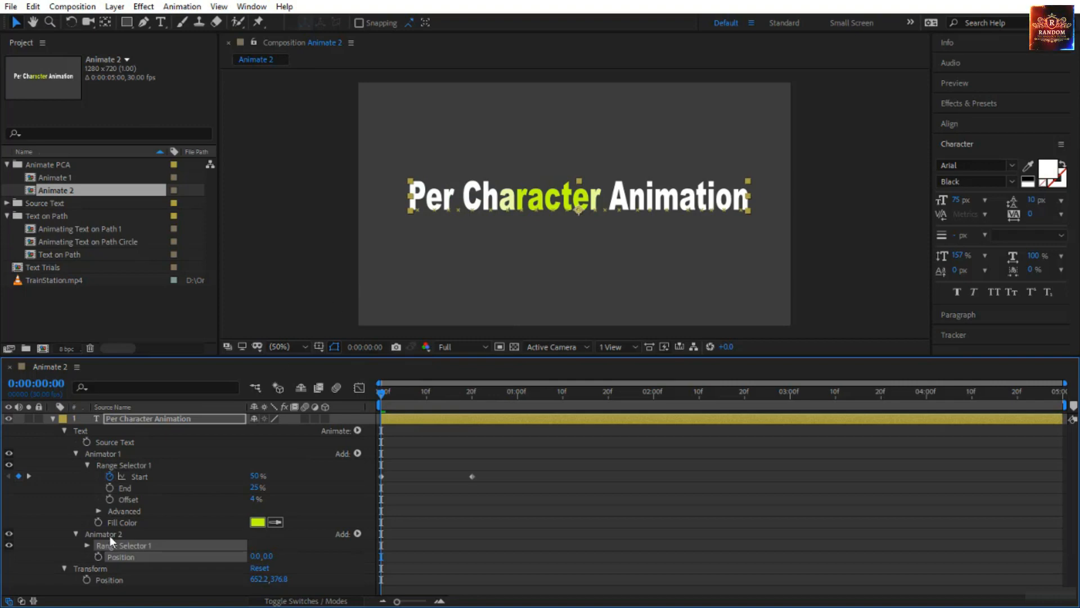
left_click(113, 534)
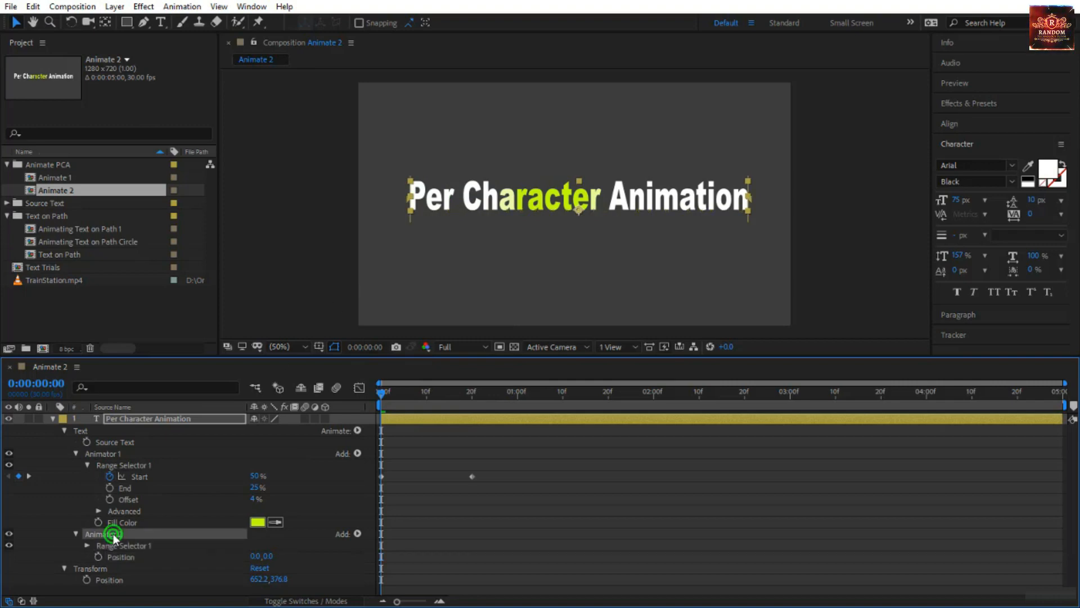
left_click(75, 453)
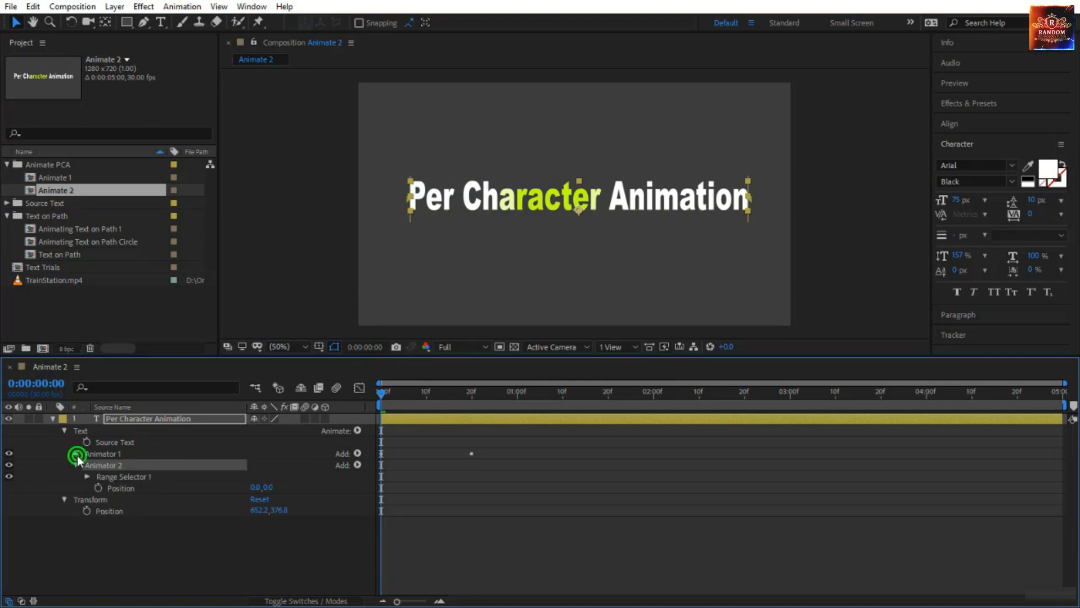
left_click(76, 454)
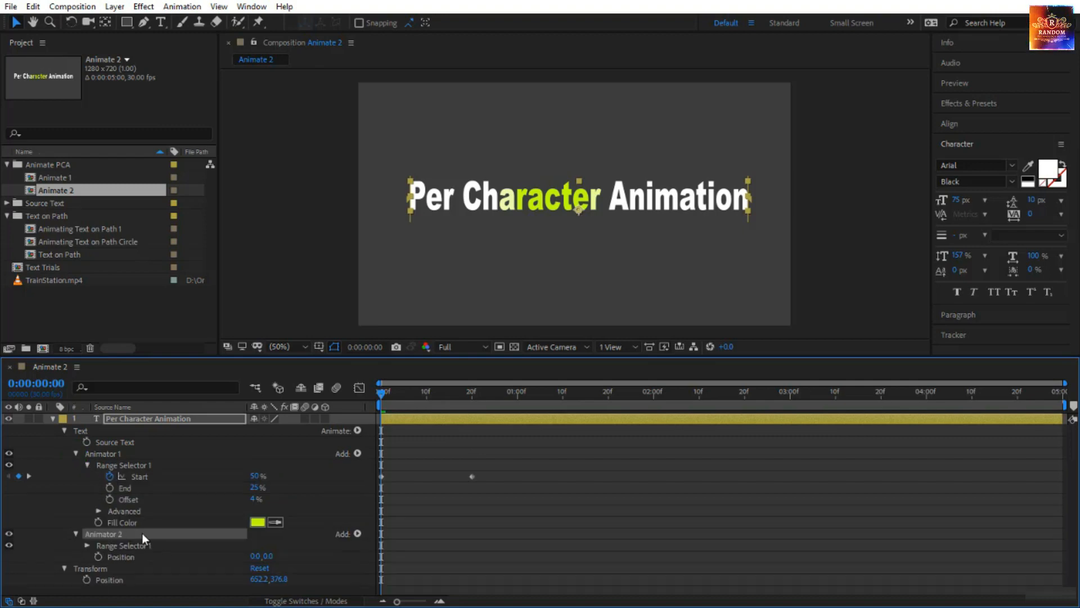
key("Delete")
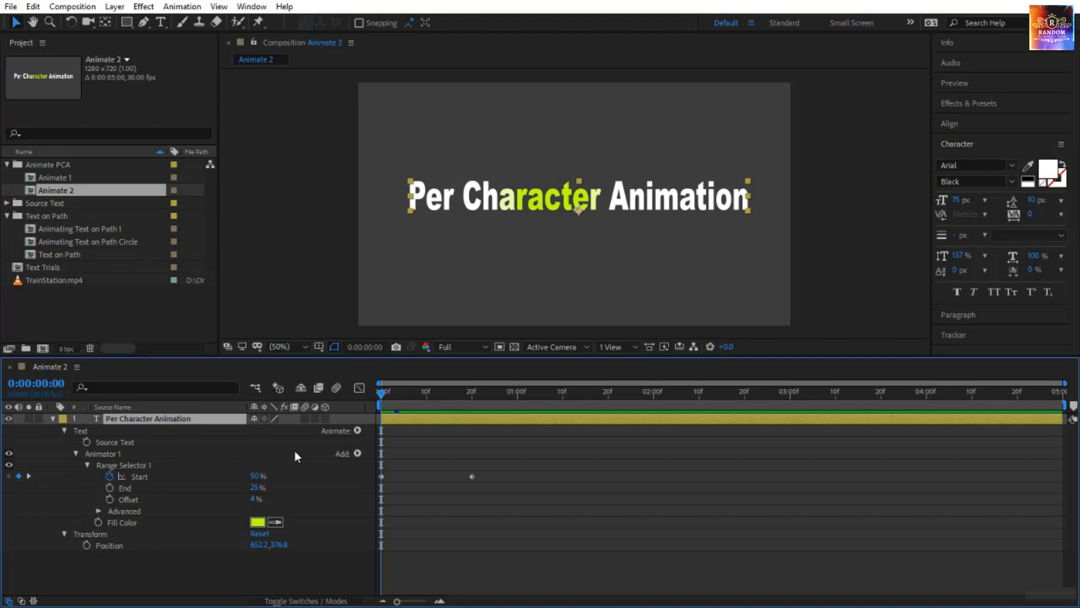
Add a Position property to Animator 1 and remove its Fill Color property.
left_click(134, 455)
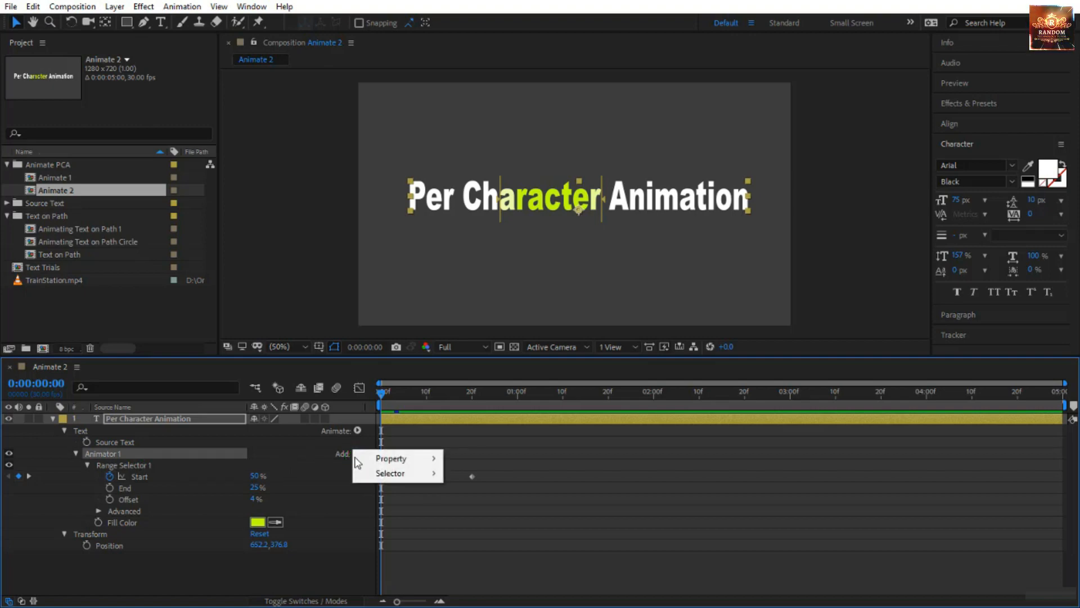
mouse_move(363, 459)
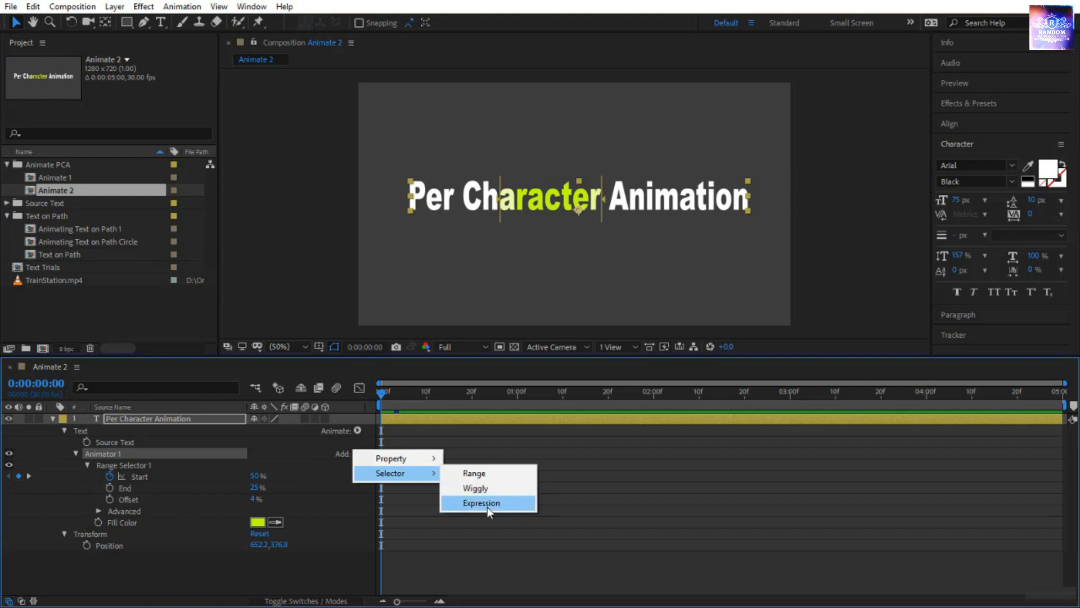
mouse_move(407, 465)
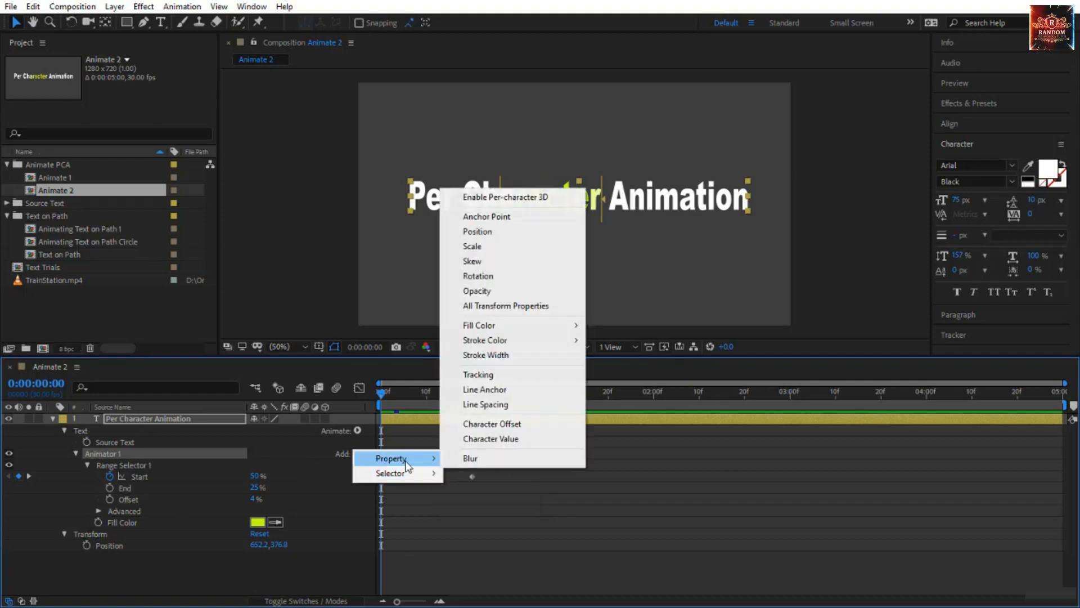
left_click(512, 234)
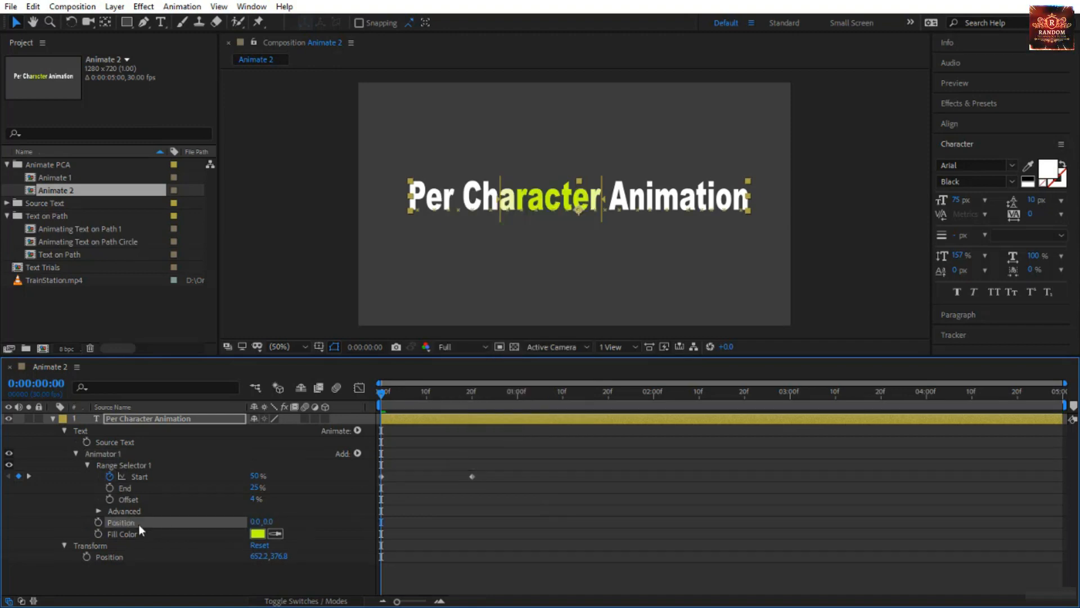
left_click(119, 454)
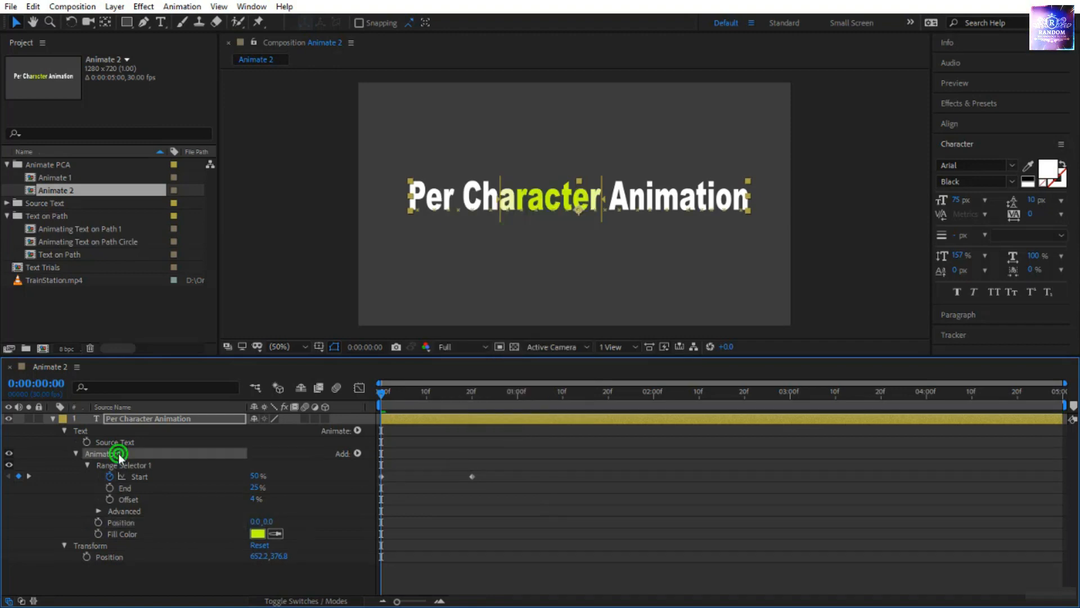
left_click(149, 535)
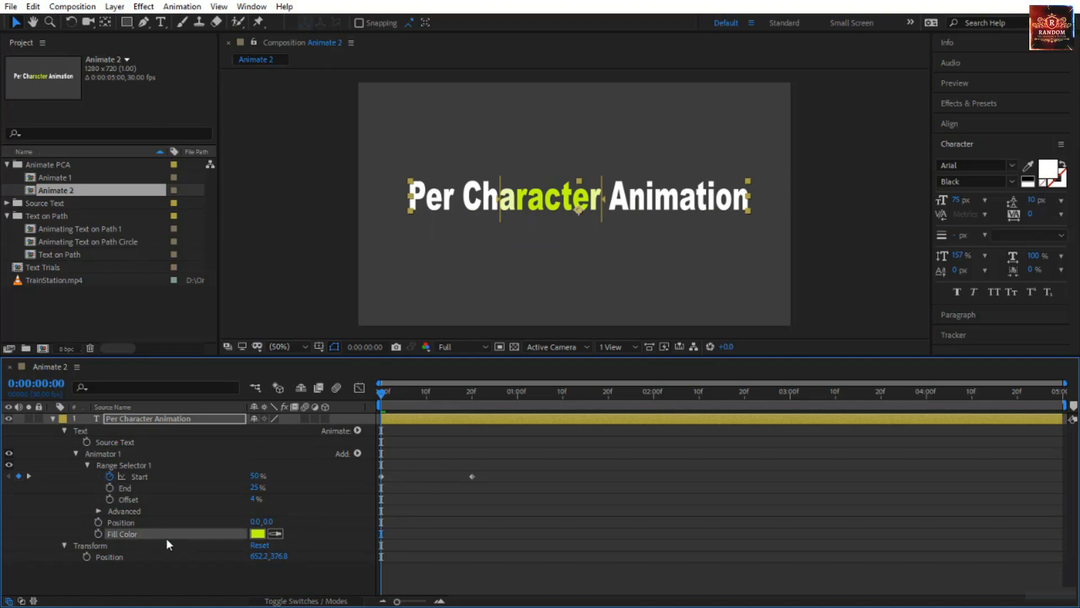
key("Delete")
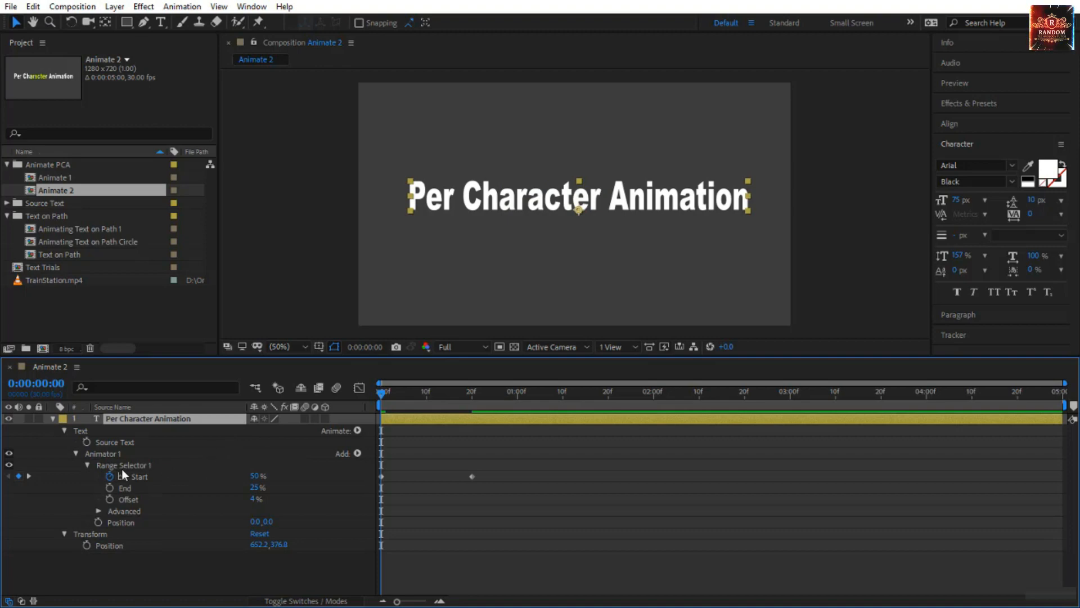
Remove the Start keyframes and reset Range Selector 1 to Start 0%, End 100% and Offset 0%.
left_click(108, 476)
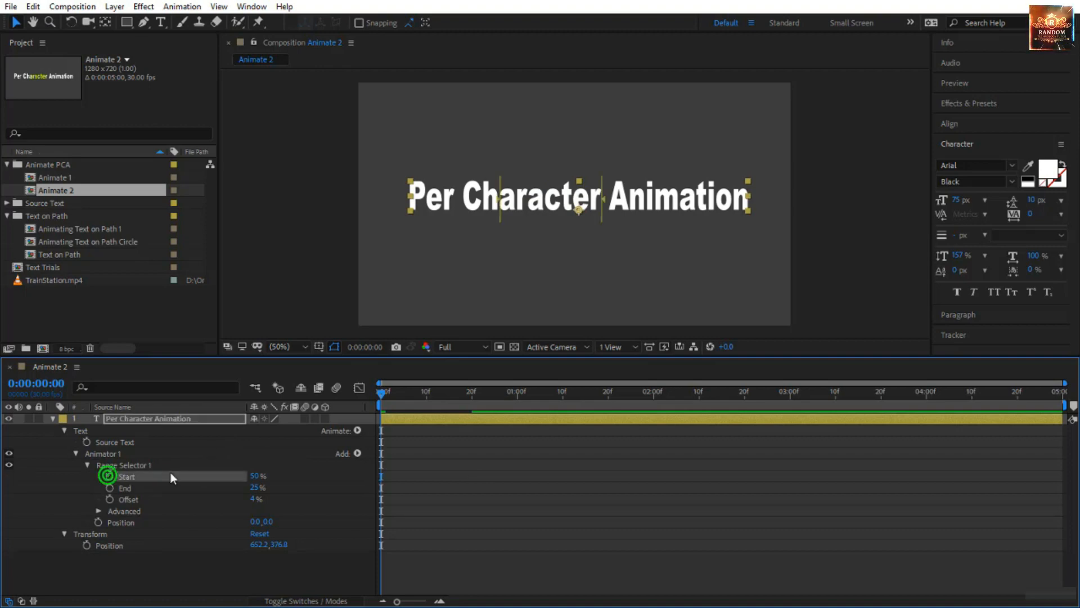
left_click(254, 476)
key("Tab")
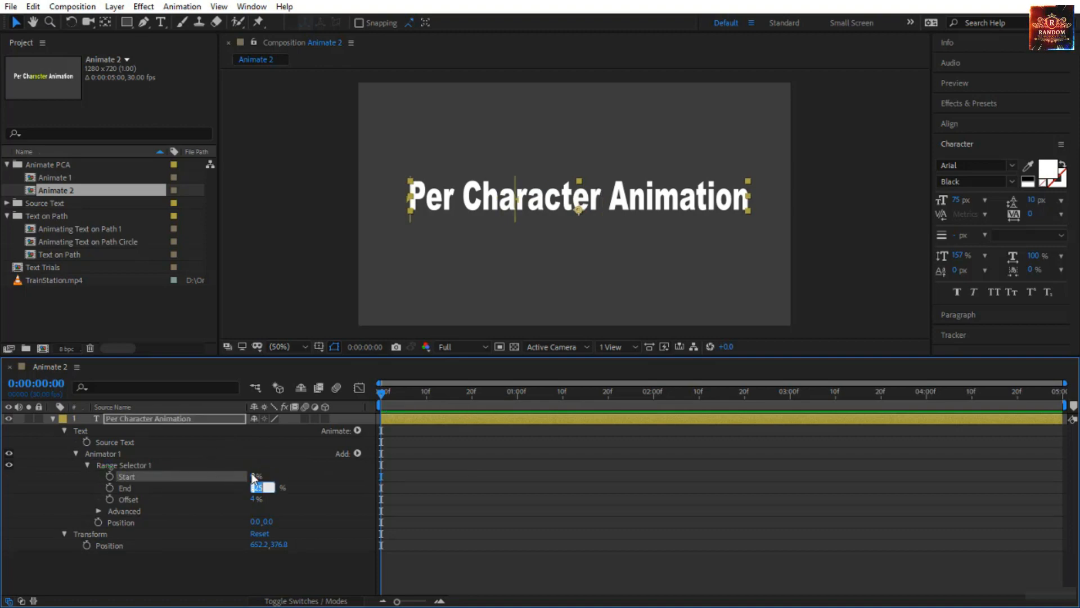
type("100")
key("Tab")
type("0")
key("Return")
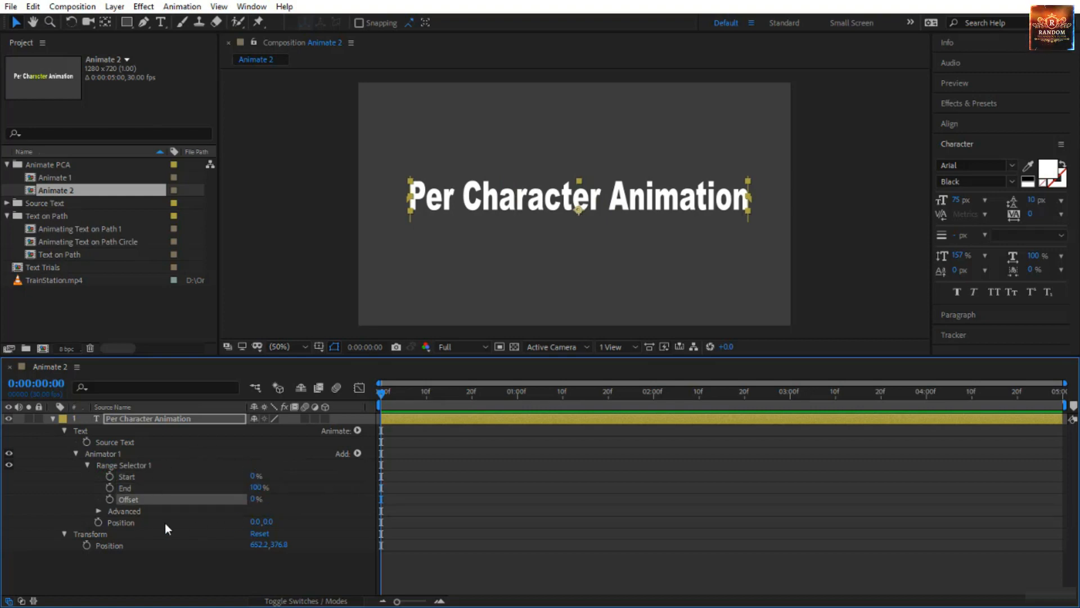
Set Animator 1's Position to 0.0, 320.0 to move the text near the frame's lower edge.
left_click(132, 522)
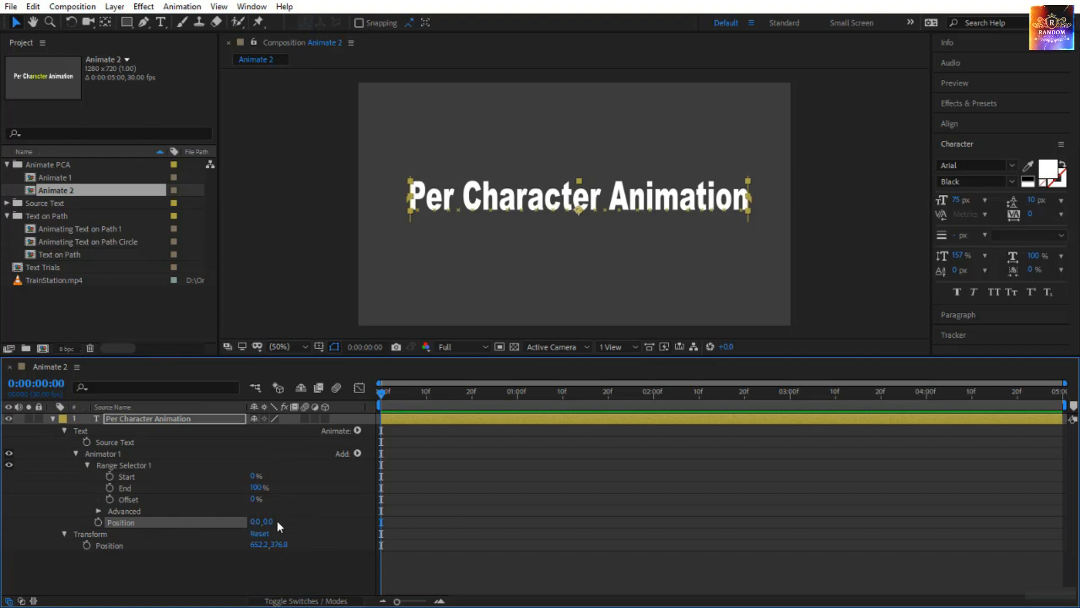
left_click_drag(269, 524, 477, 531)
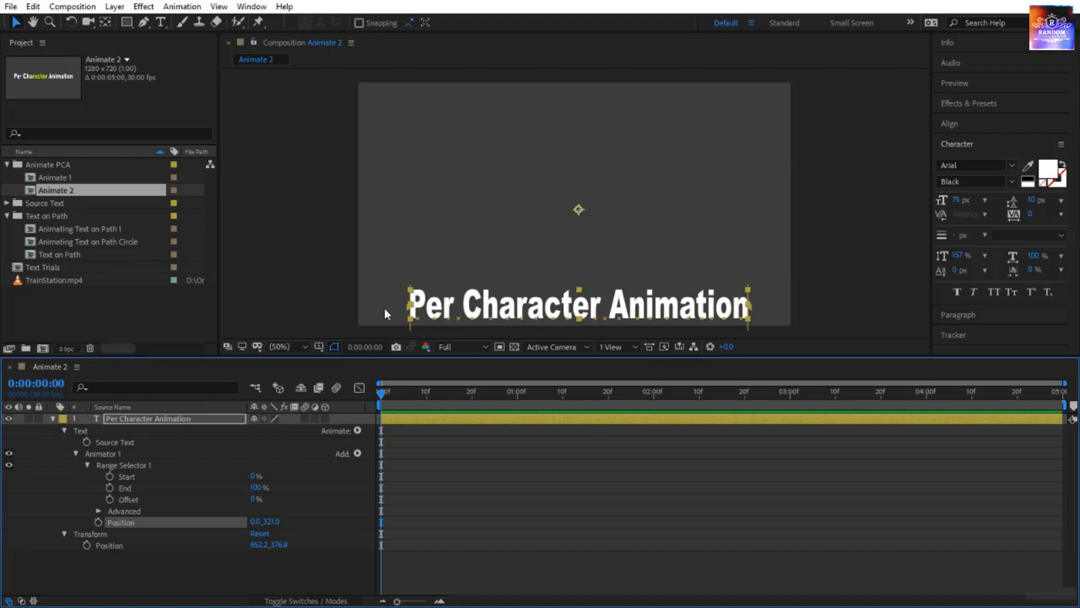
left_click(275, 522)
type("320")
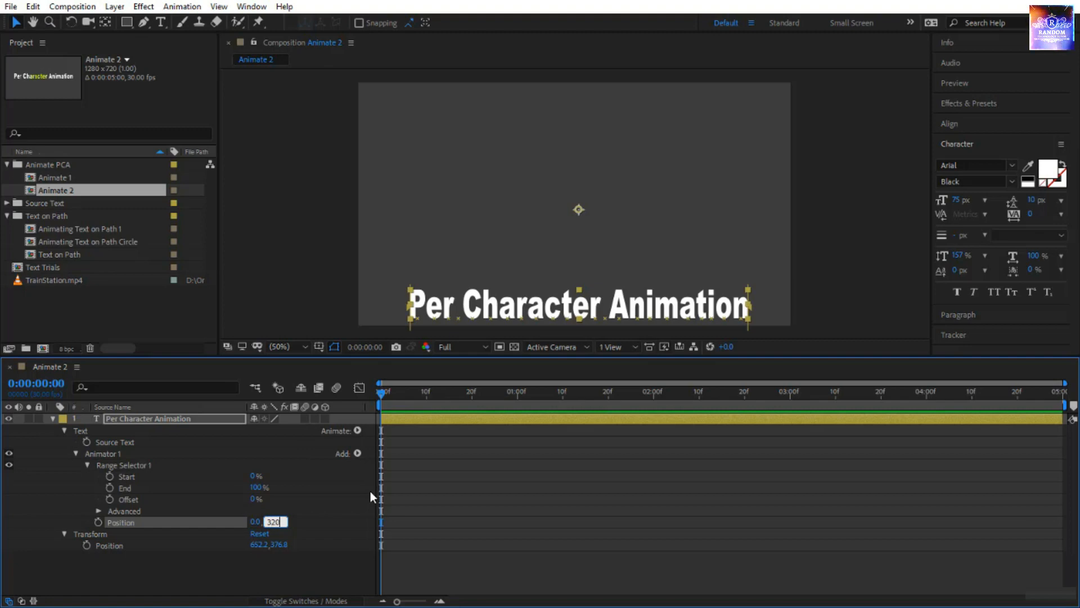
key("Return")
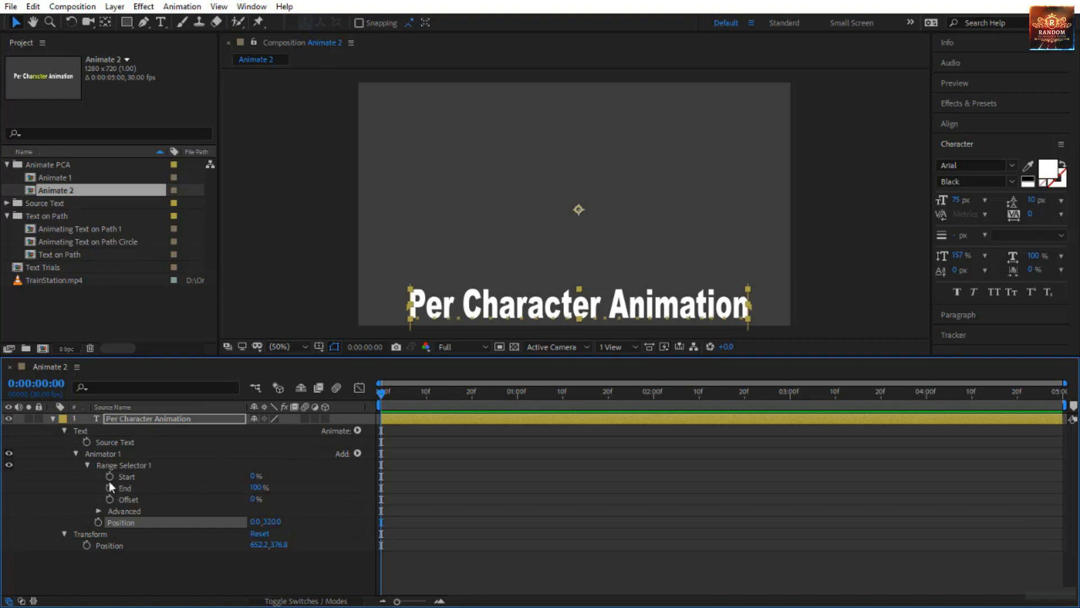
Keyframe Range Selector 1's Start from 0% at 0:00:00:00 to 100% at 0:00:03:00.
mouse_move(255, 477)
left_mouse_down()
mouse_move(333, 483)
mouse_move(252, 487)
left_mouse_up()
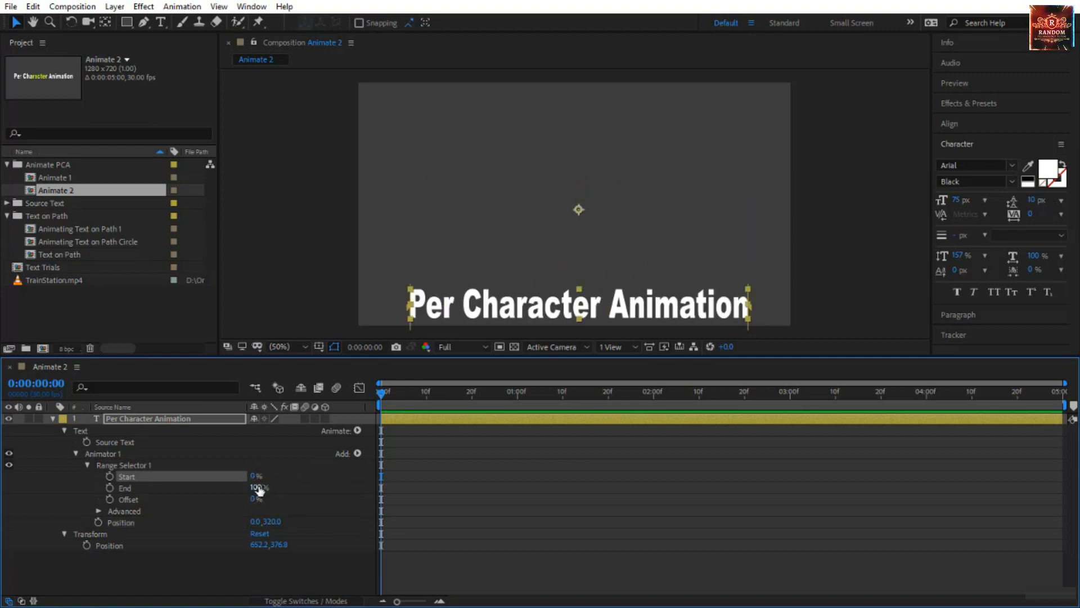
left_click(168, 521)
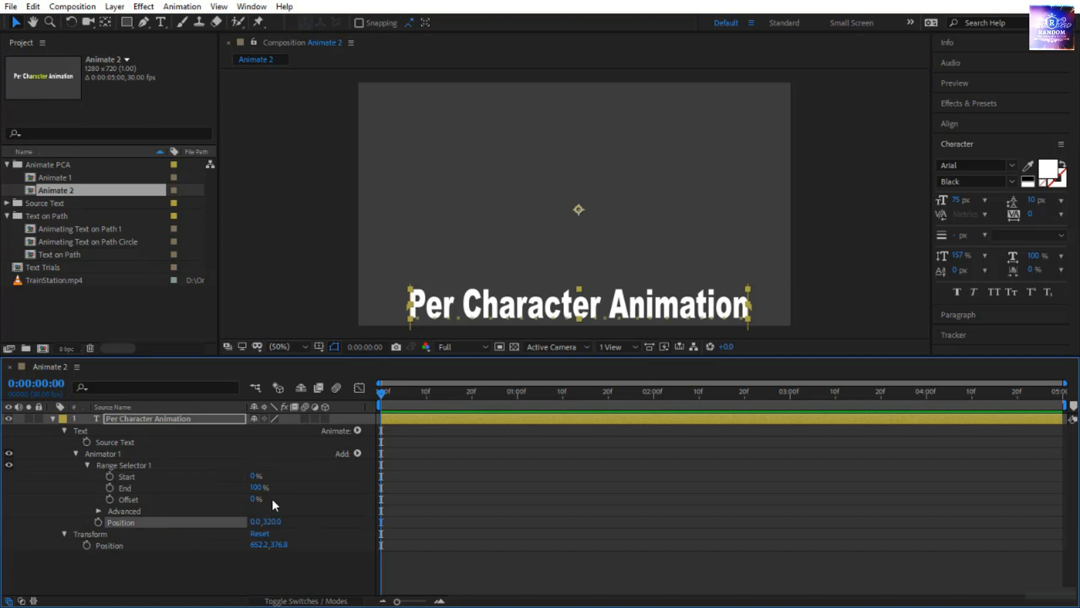
left_click_drag(256, 477, 208, 484)
left_click(110, 476)
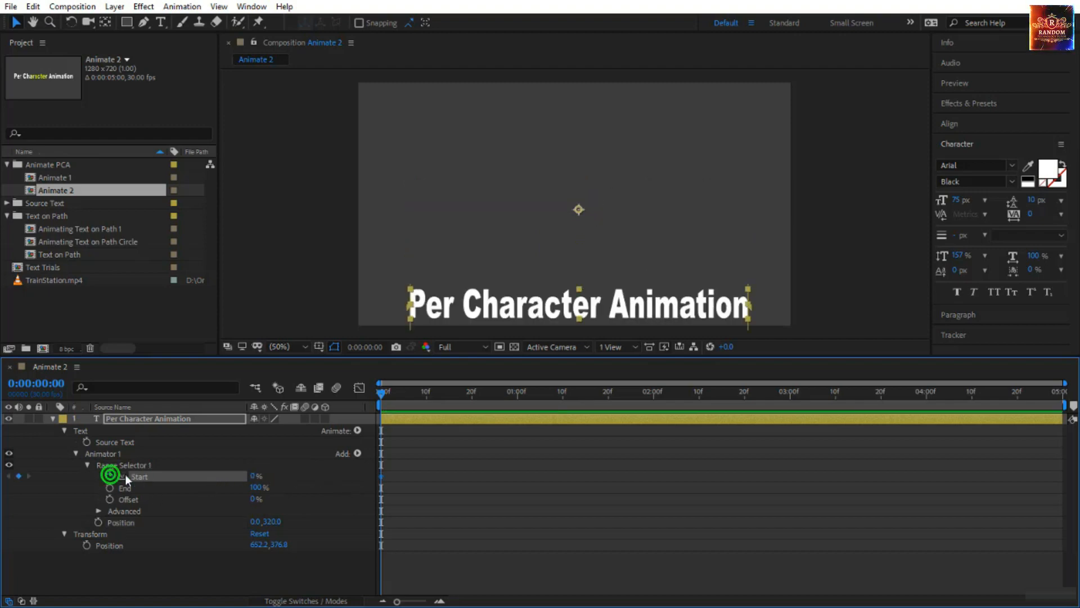
left_click(381, 393)
left_click_drag(382, 396, 788, 452)
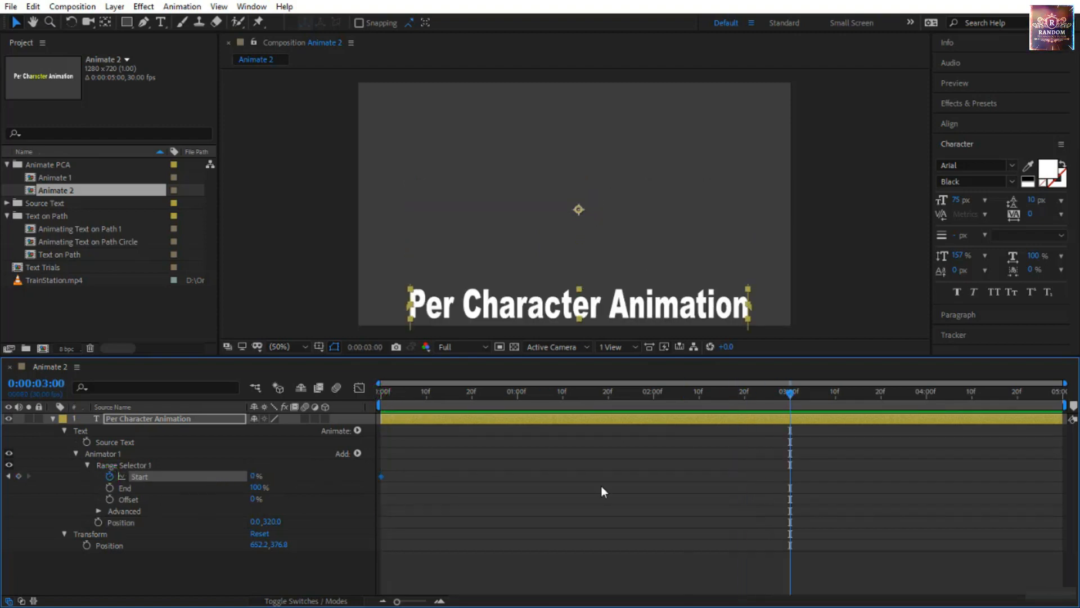
left_click_drag(255, 477, 361, 488)
Preview the position animation and end the work area at about 0:00:03:03, just after the last Start keyframe.
left_click_drag(528, 392, 378, 402)
left_click(436, 565)
key("space")
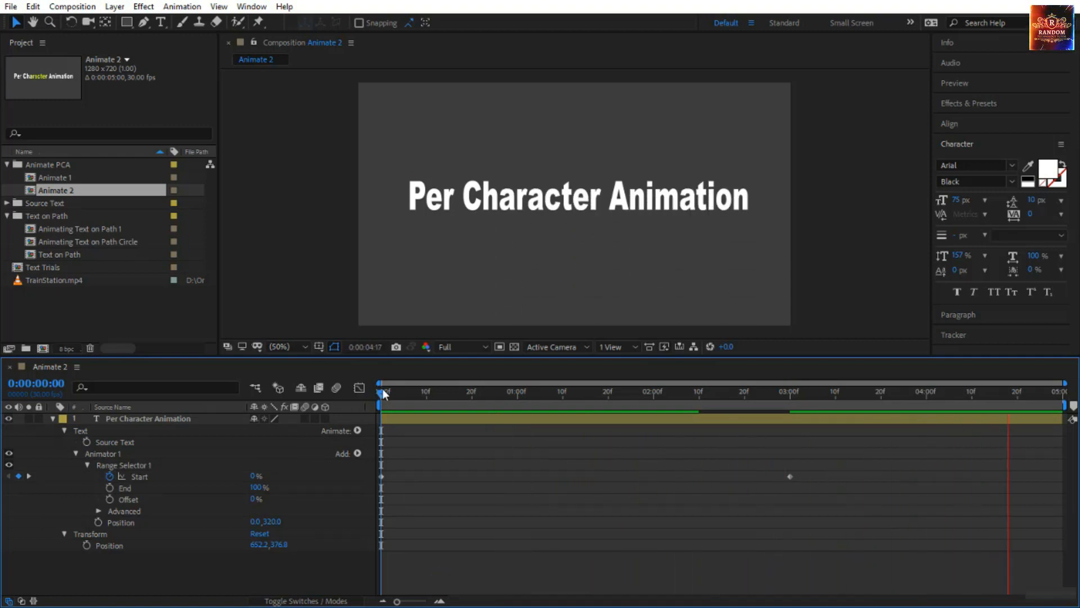
left_click_drag(947, 440, 806, 438)
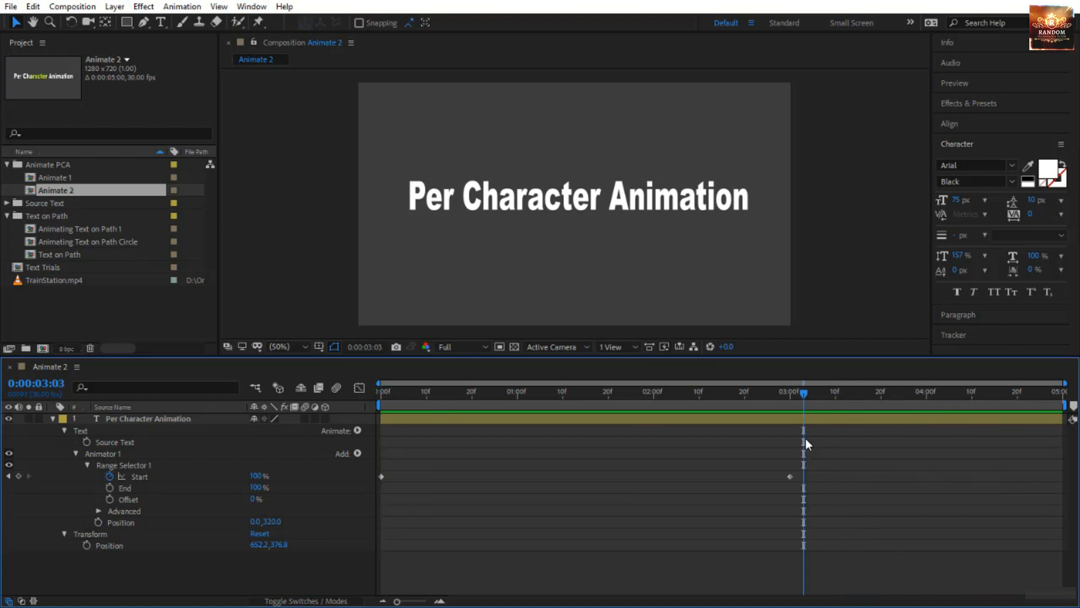
key("n")
key("Home")
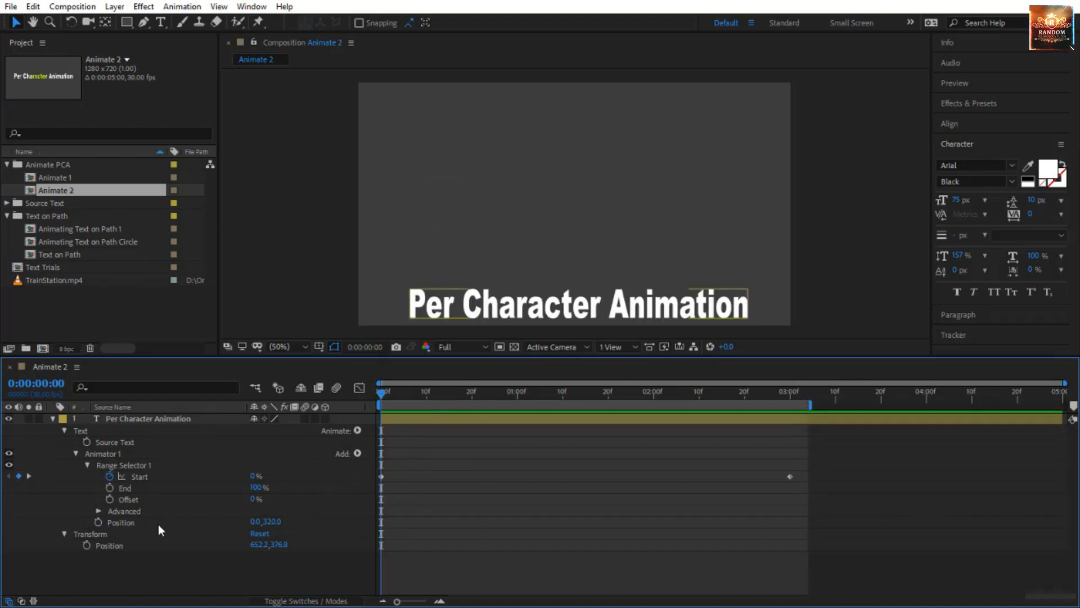
Add a Rotation property to Animator 1 and set it to 90°.
left_click(136, 464)
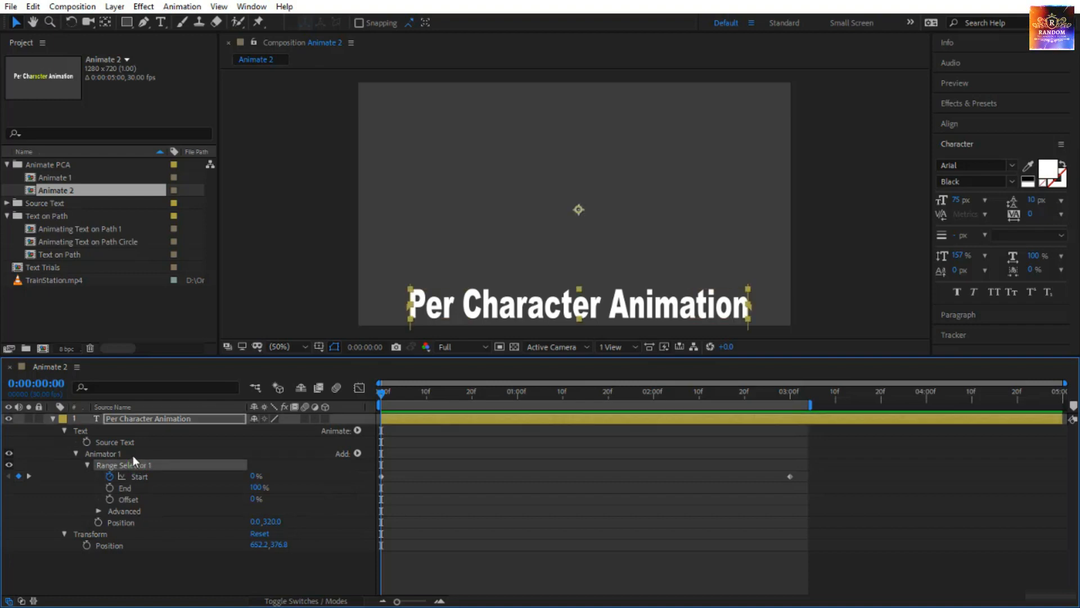
left_click(132, 454)
left_click(358, 453)
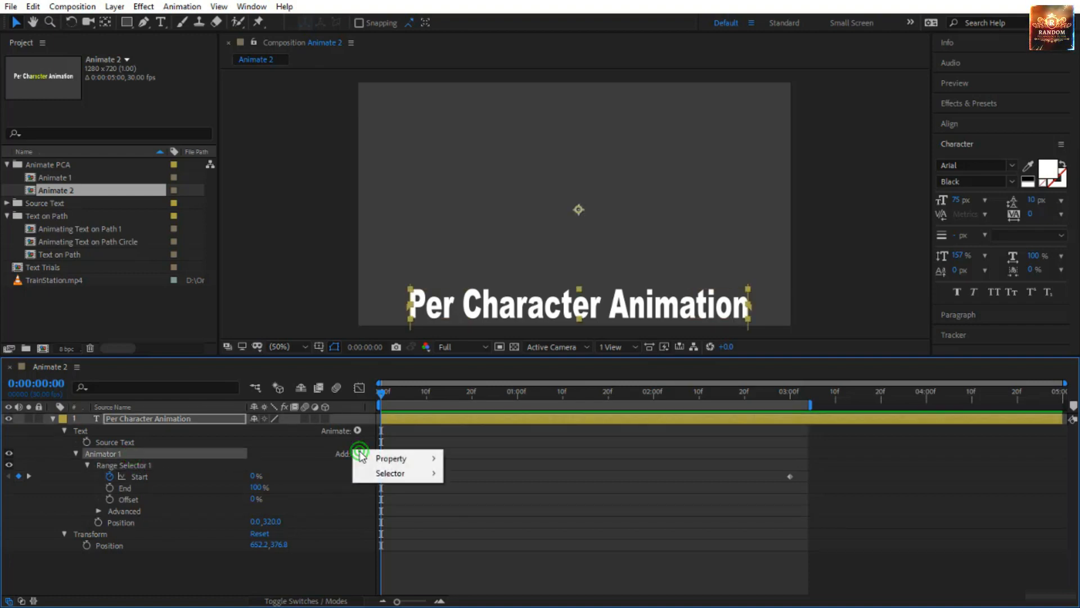
mouse_move(371, 457)
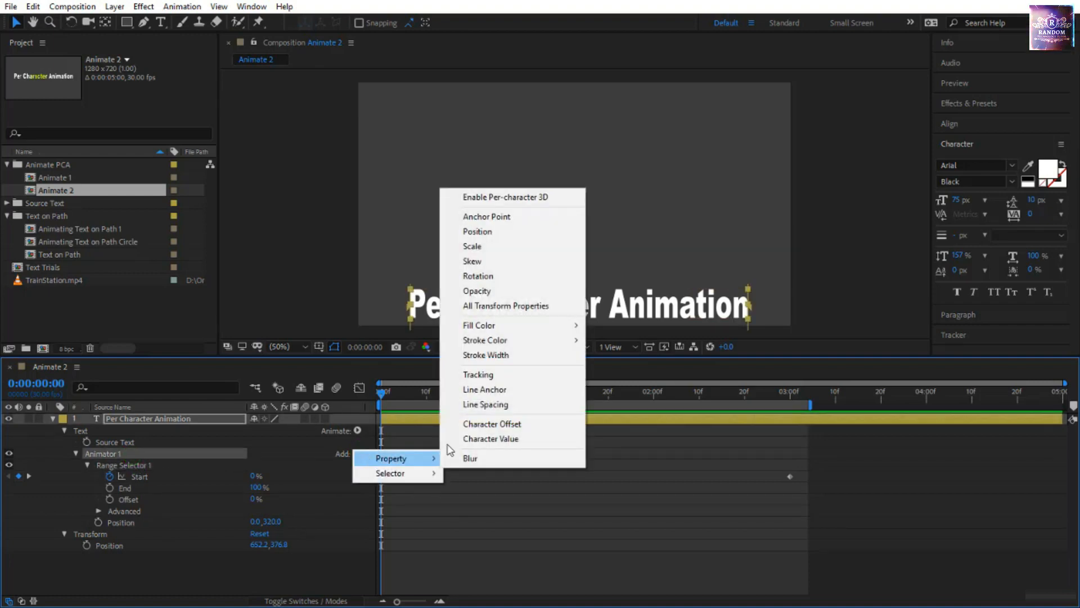
left_click(543, 275)
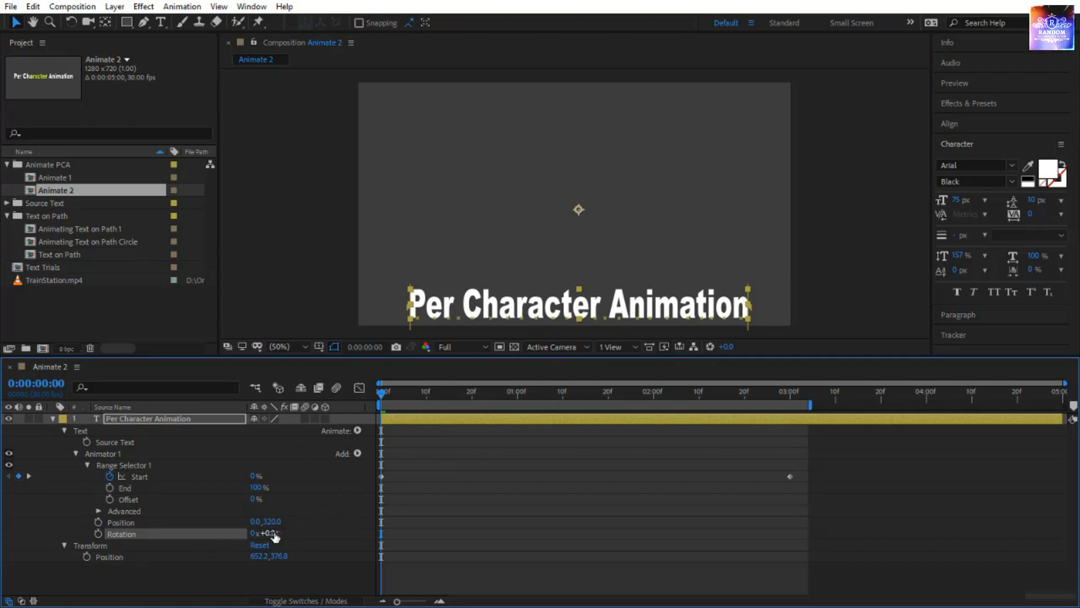
mouse_move(270, 533)
left_mouse_down()
mouse_move(296, 531)
mouse_move(273, 533)
left_mouse_up()
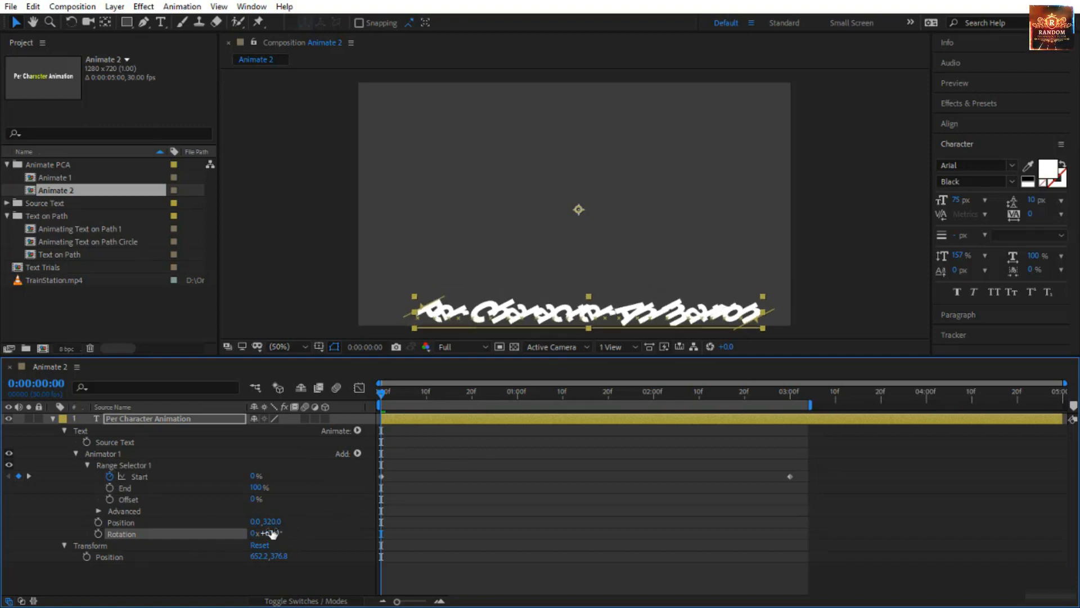
left_click(272, 533)
type("90")
key("Return")
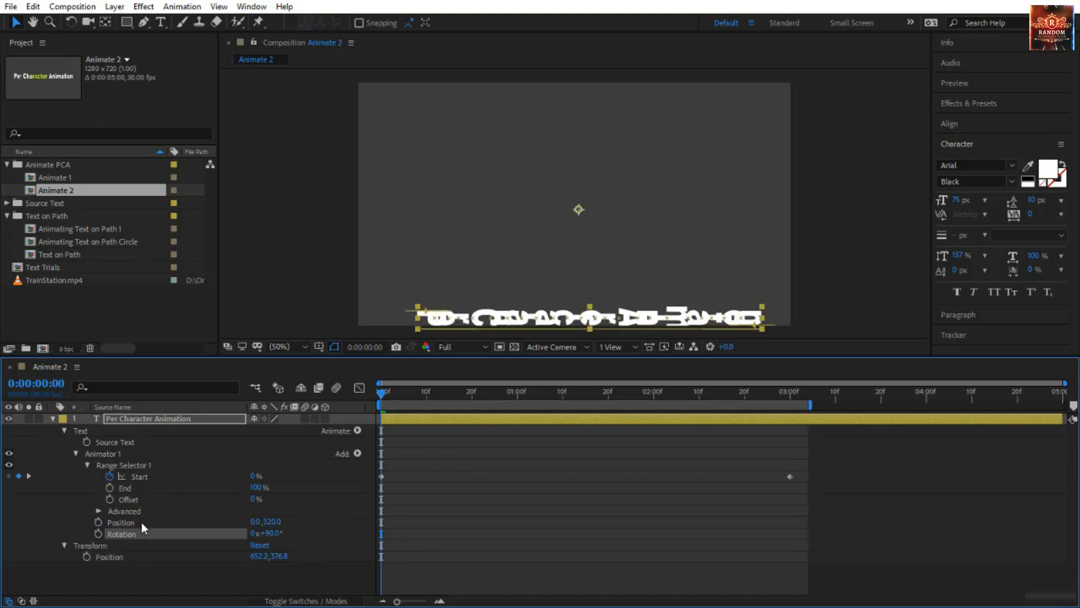
Preview the combined Position and Rotation animation and inspect the characters at 0:00:01:10.
left_click(256, 586)
key("space")
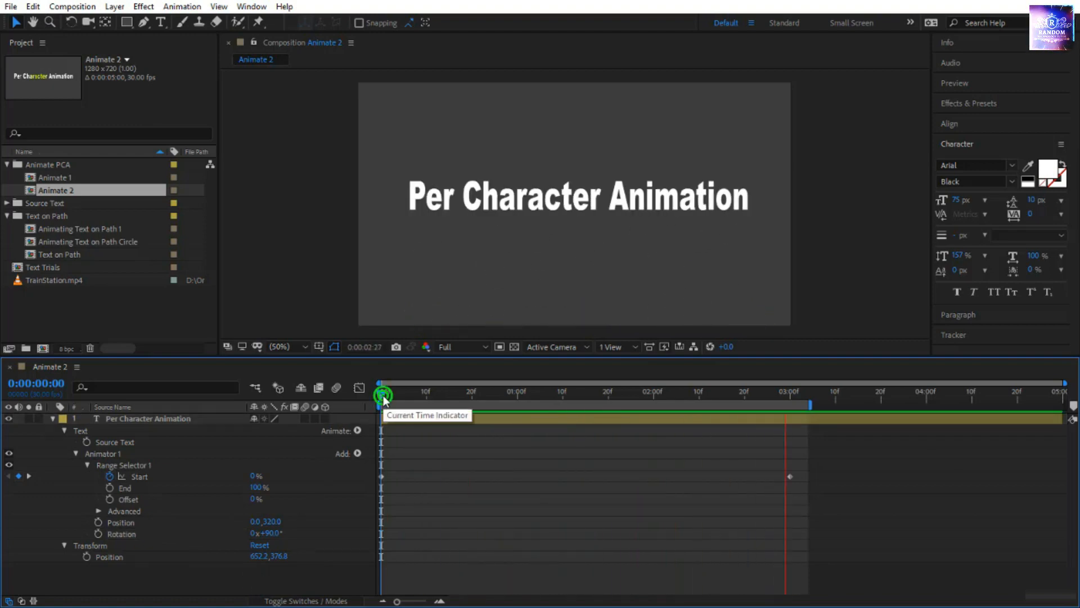
left_click_drag(383, 398, 563, 430)
left_click(127, 525)
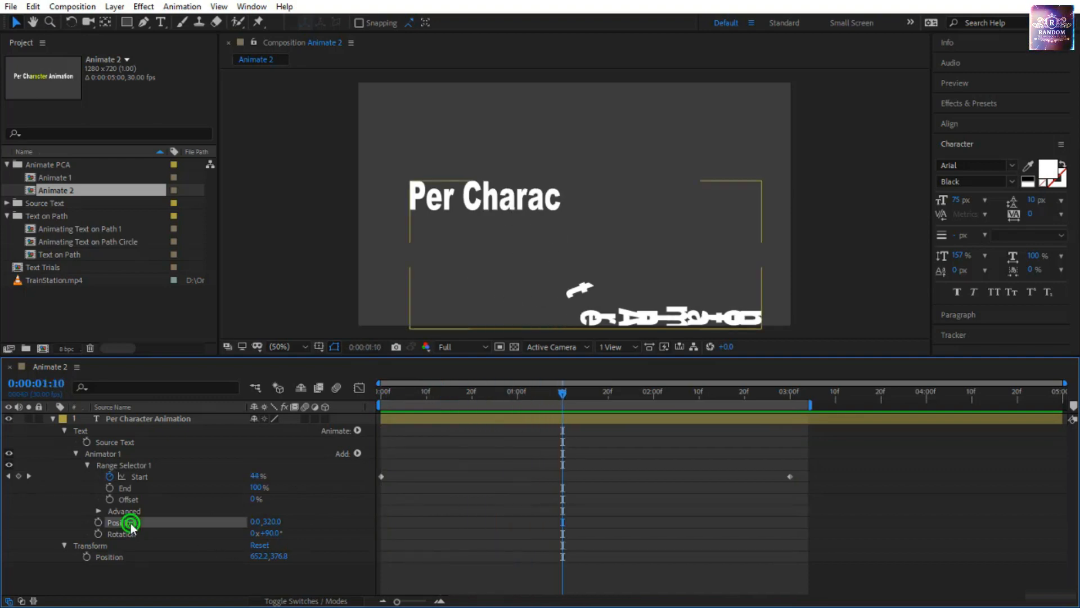
left_click(134, 536)
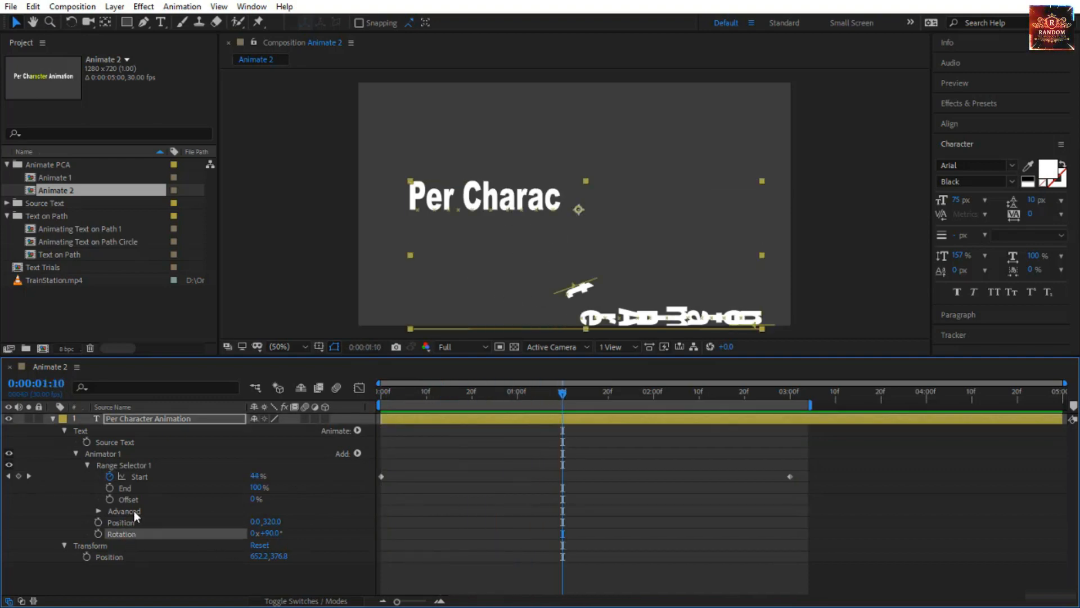
Add a Scale property to Animator 1 alongside Position and Rotation.
left_click(128, 453)
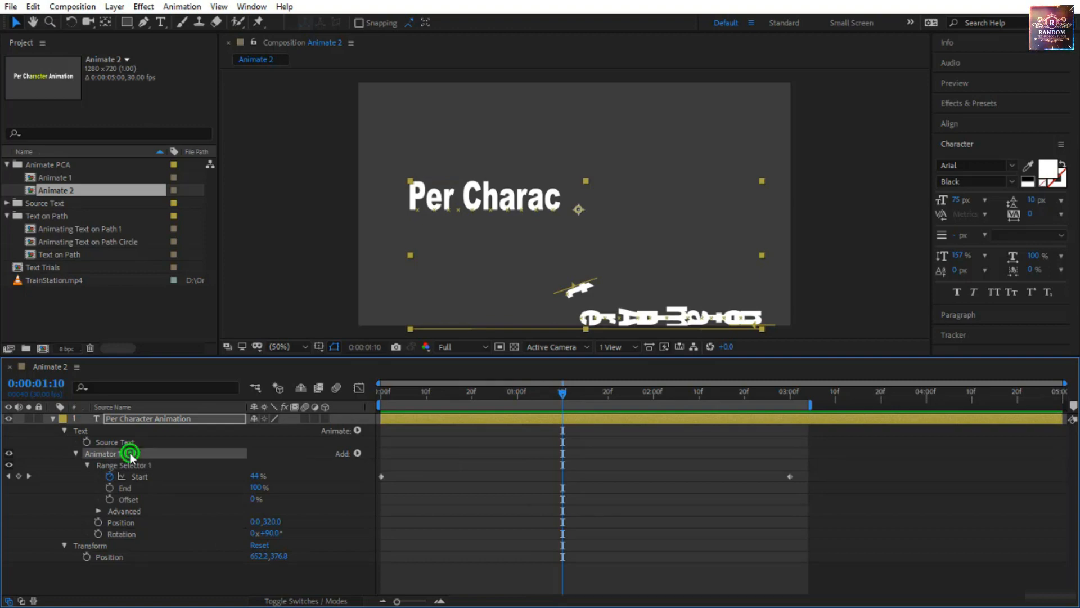
left_click(358, 453)
mouse_move(371, 458)
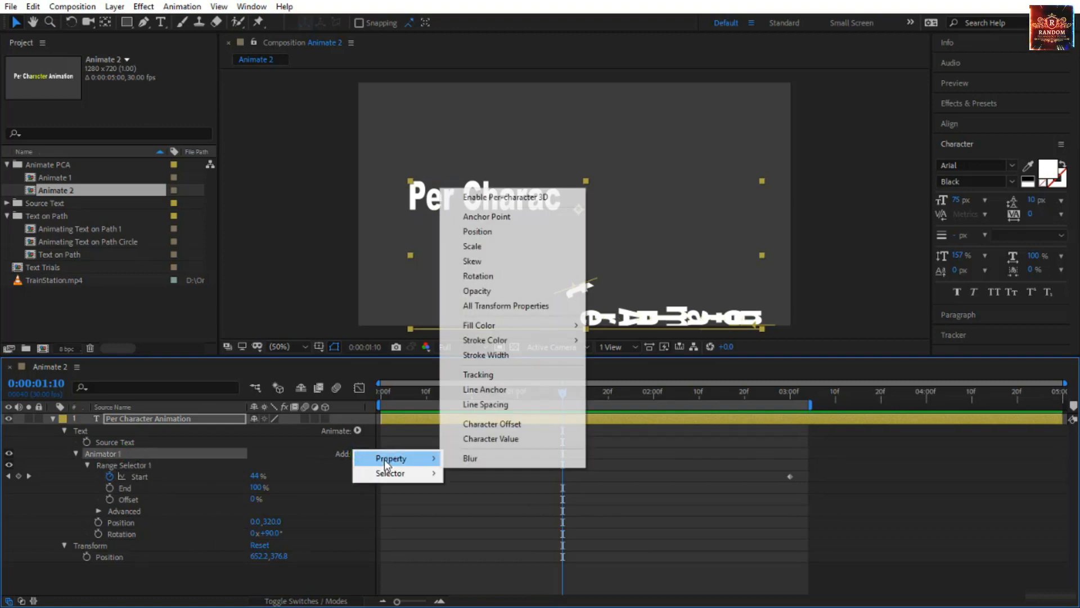
left_click(490, 248)
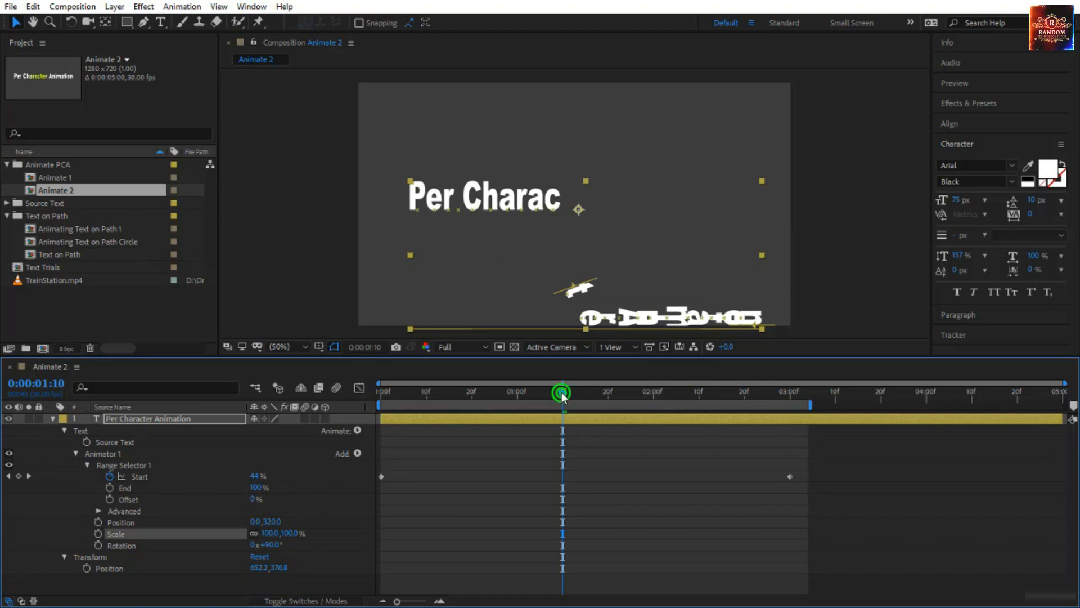
Try an unlinked Scale of 100.0, 623.0% on Animator 1, preview it, and restore the linked 100% scale.
left_click_drag(563, 393, 315, 428)
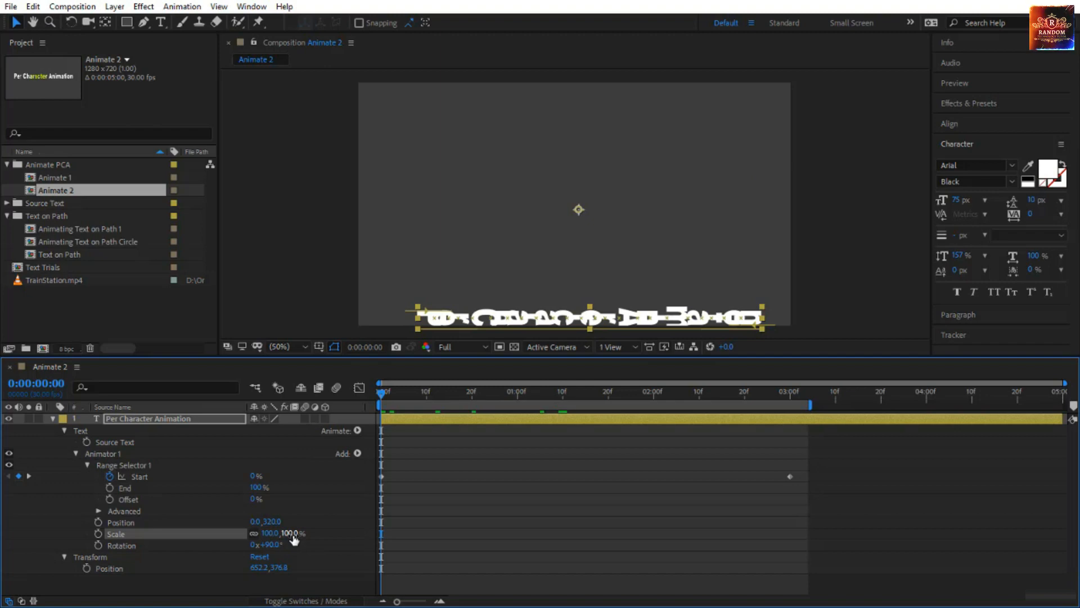
left_click(254, 533)
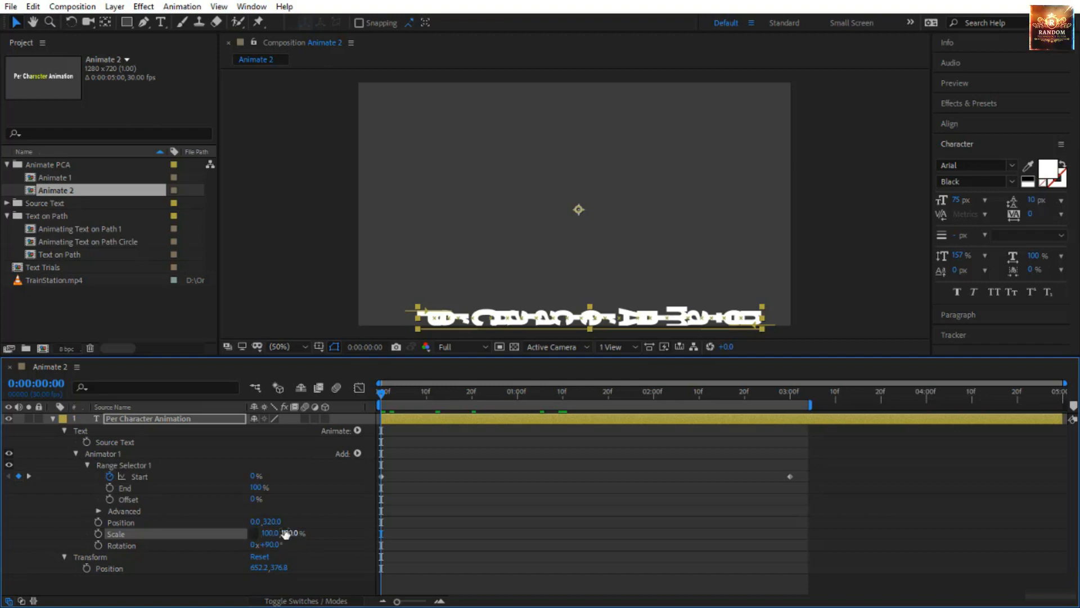
left_click_drag(285, 534, 626, 518)
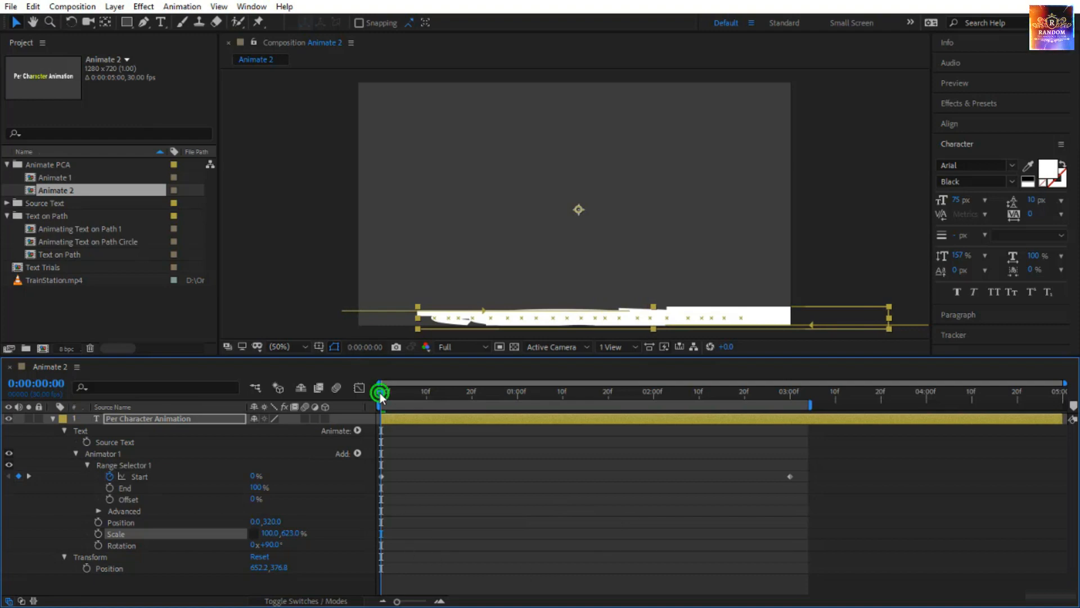
left_click_drag(382, 393, 696, 455)
key("space")
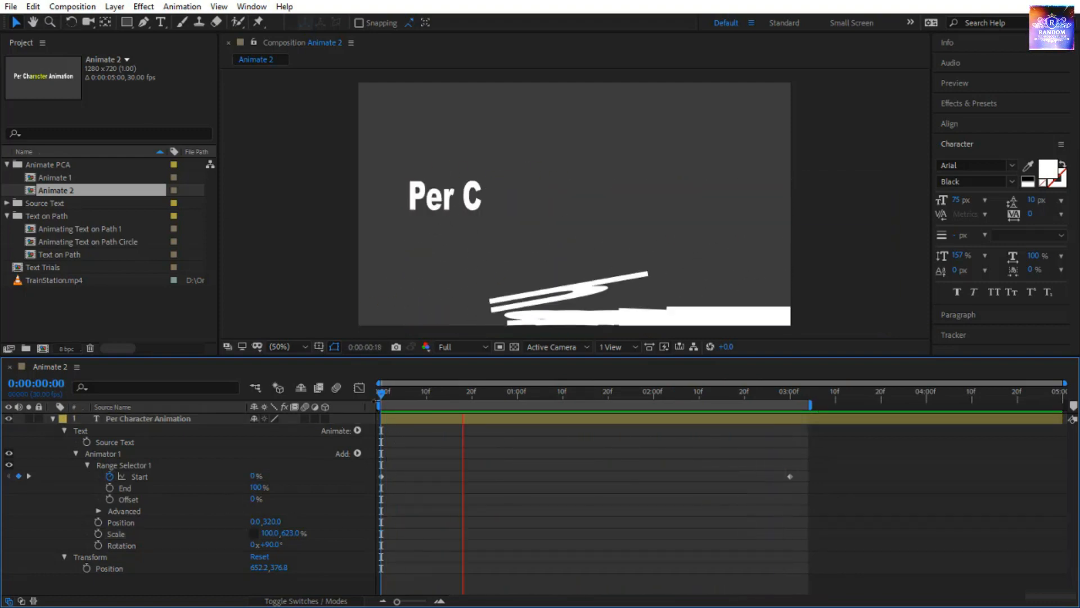
left_click(381, 400)
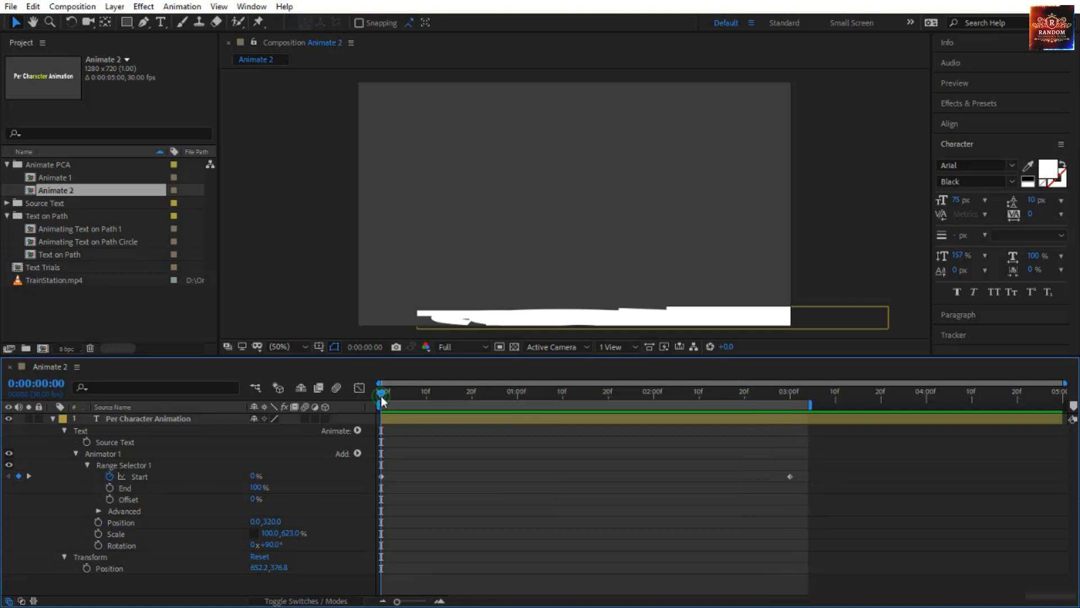
left_click(251, 532, "alt")
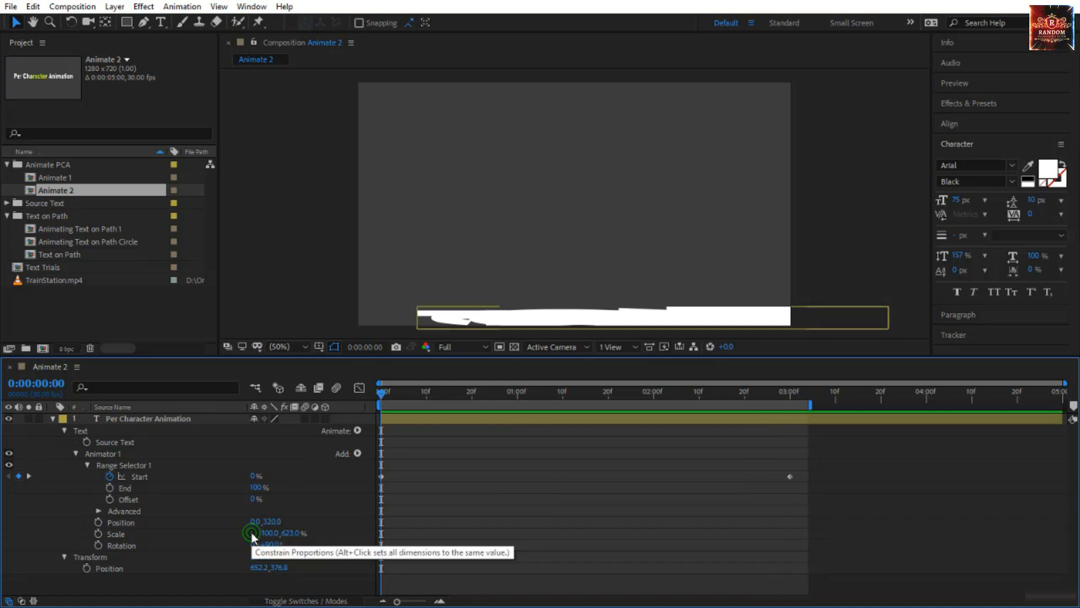
Set Animator 1's Scale to 200.0, 200.0% and preview the animation.
left_click(290, 533)
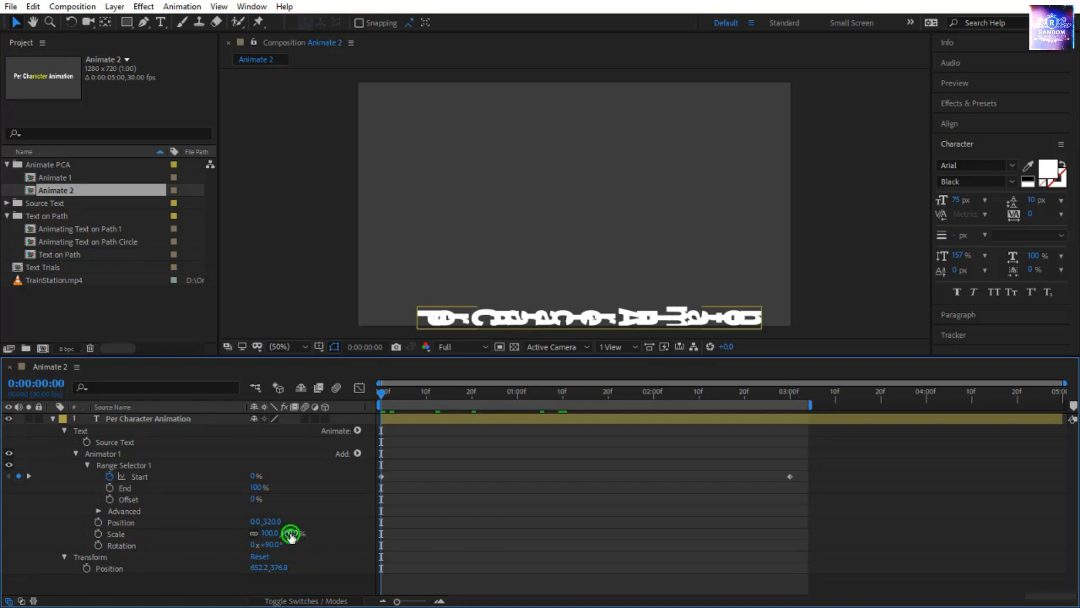
type("200")
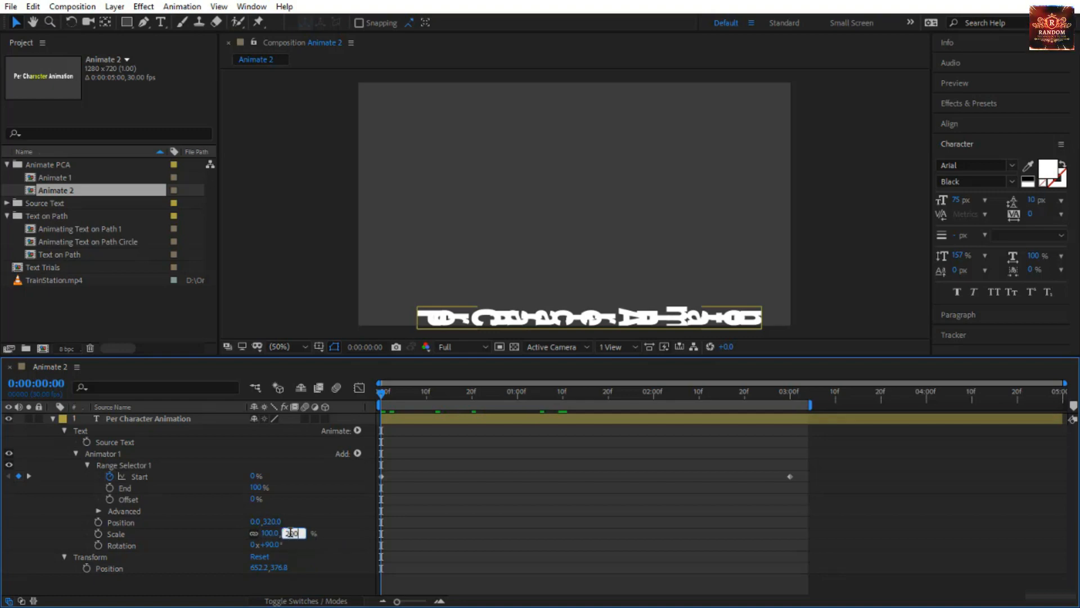
key("Return")
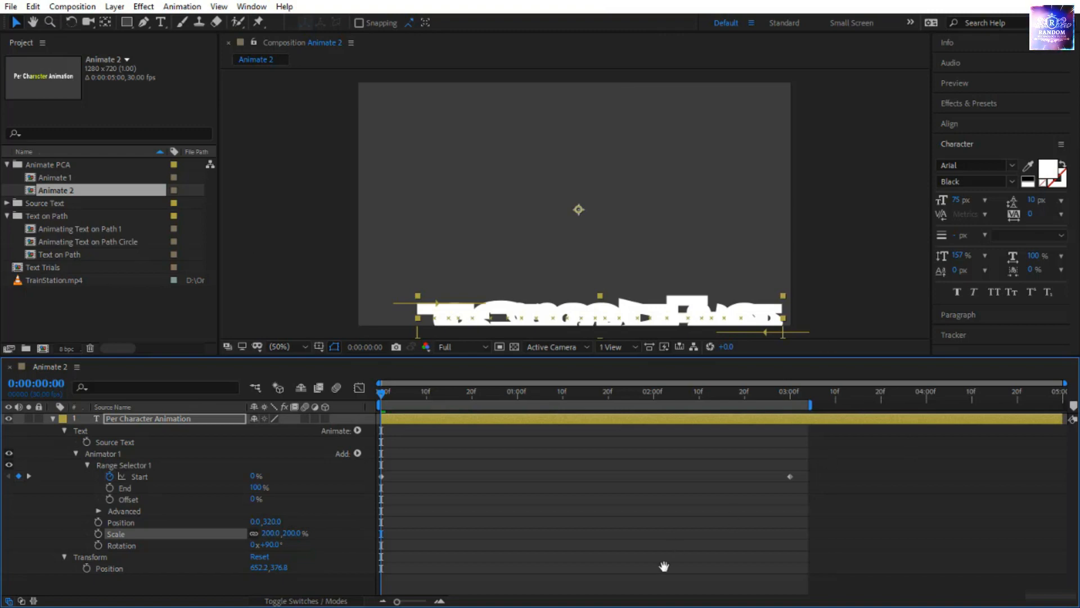
key("space")
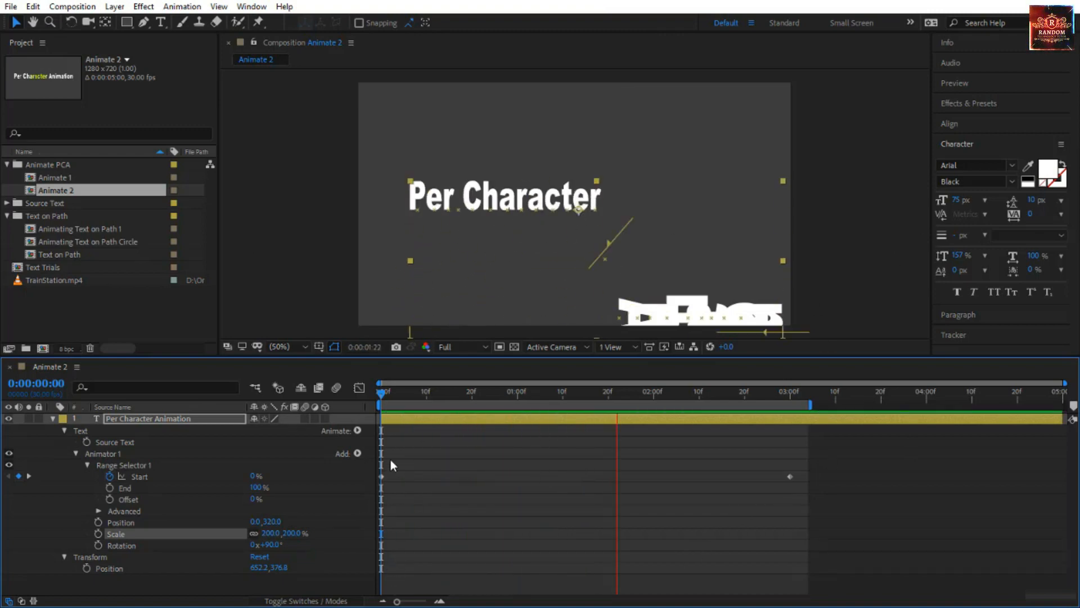
left_click(381, 392)
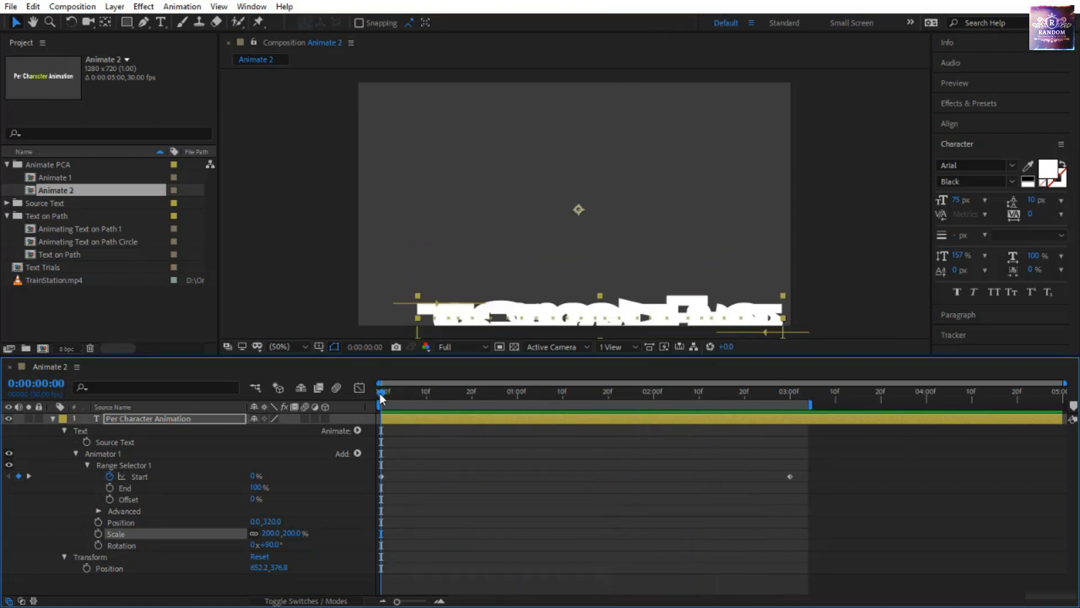
Add a Blur property to Animator 1 and set it to 30.0, 30.0.
left_click(356, 453)
mouse_move(375, 457)
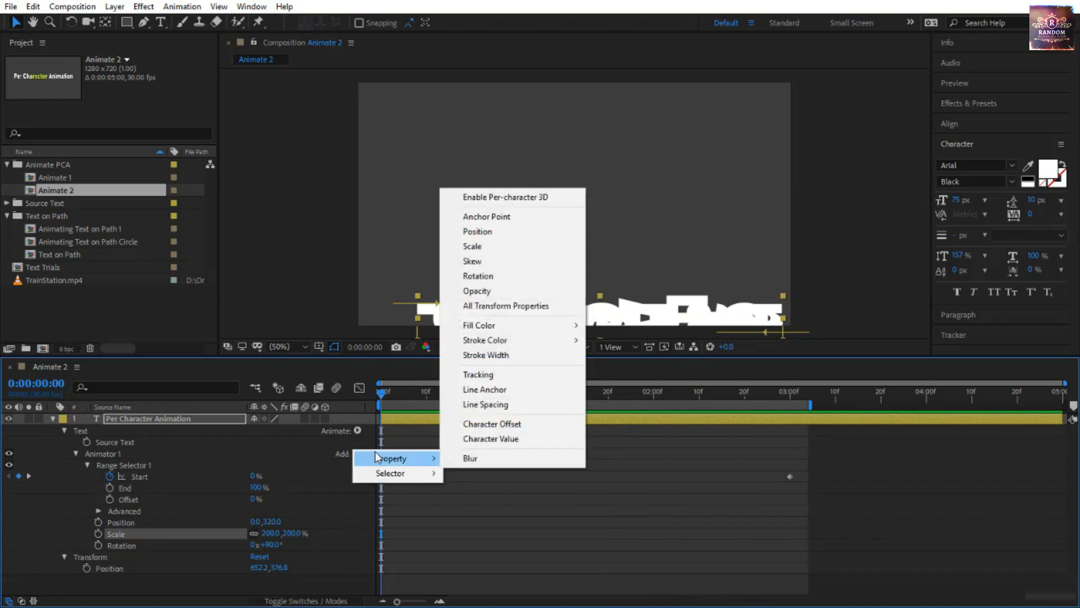
left_click(536, 457)
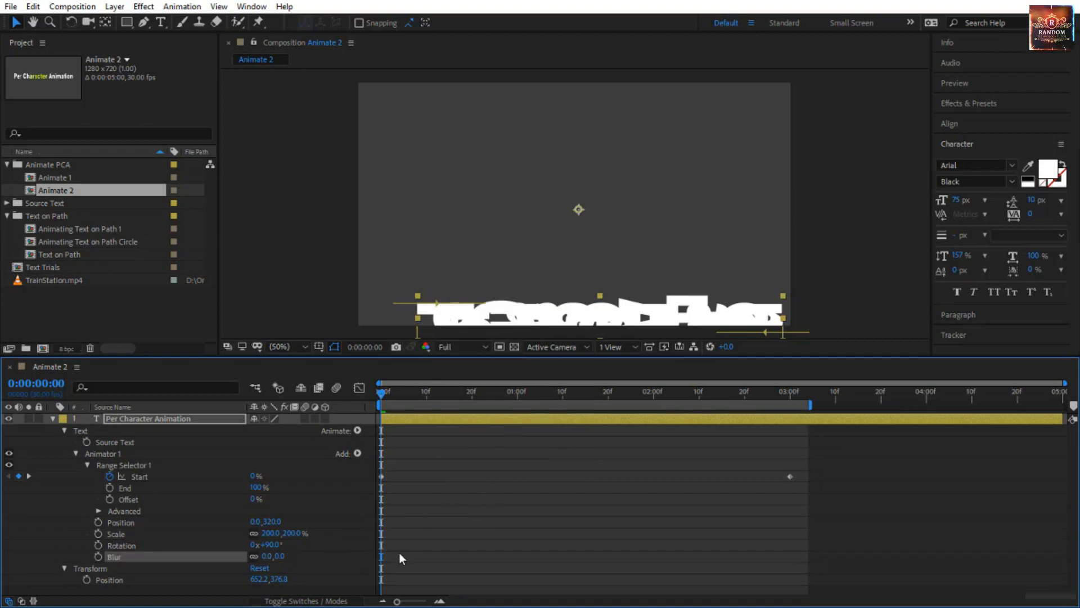
left_click(279, 557)
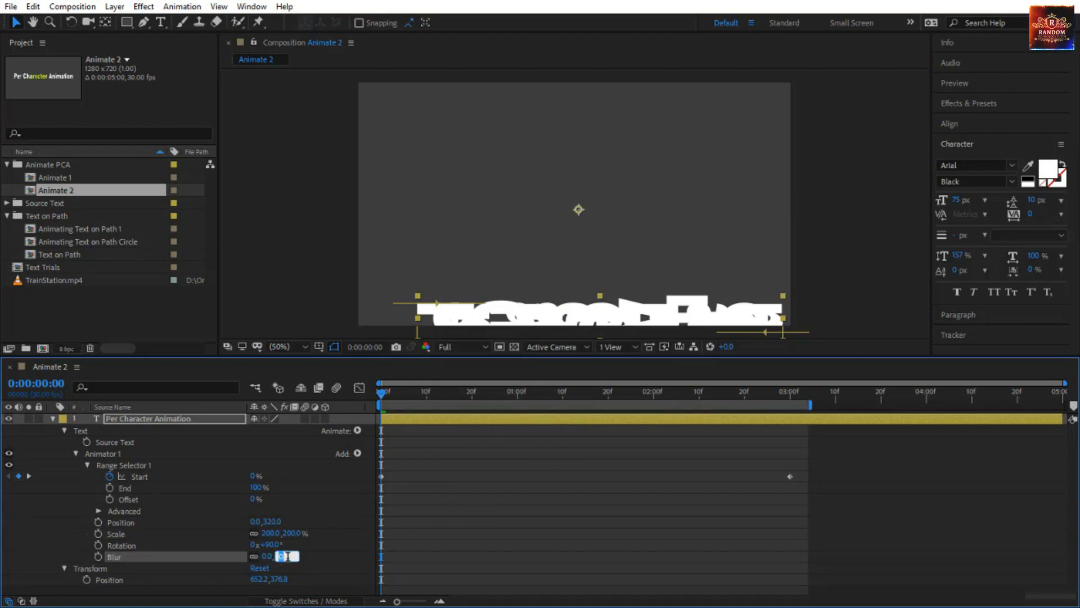
type("30")
key("Return")
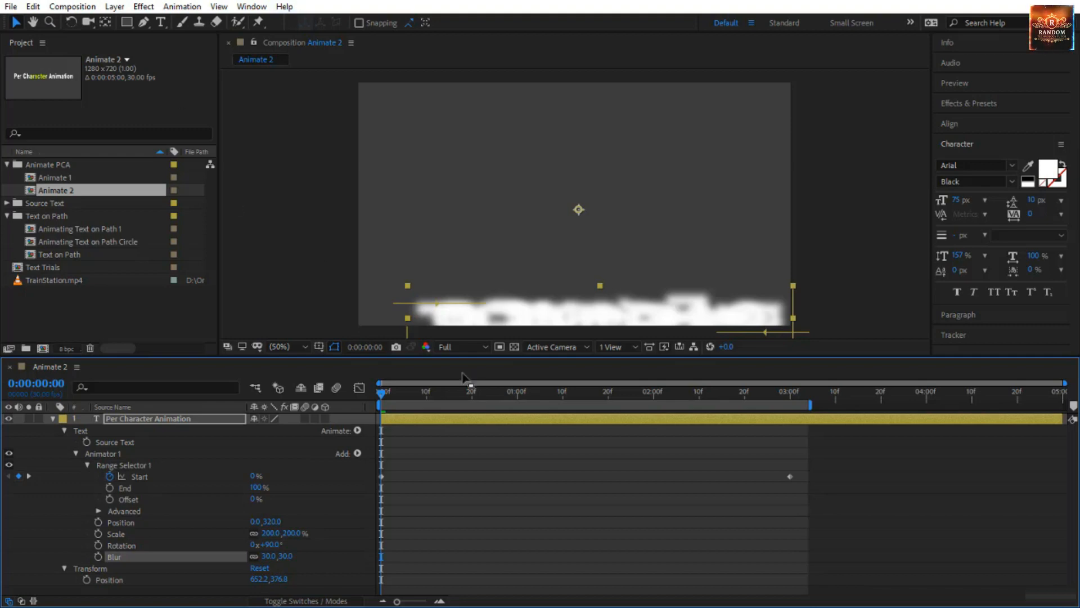
Preview the text animation from the start with position, scale, rotation and blur combined.
left_click_drag(382, 400, 230, 467)
left_click(514, 506)
key("space")
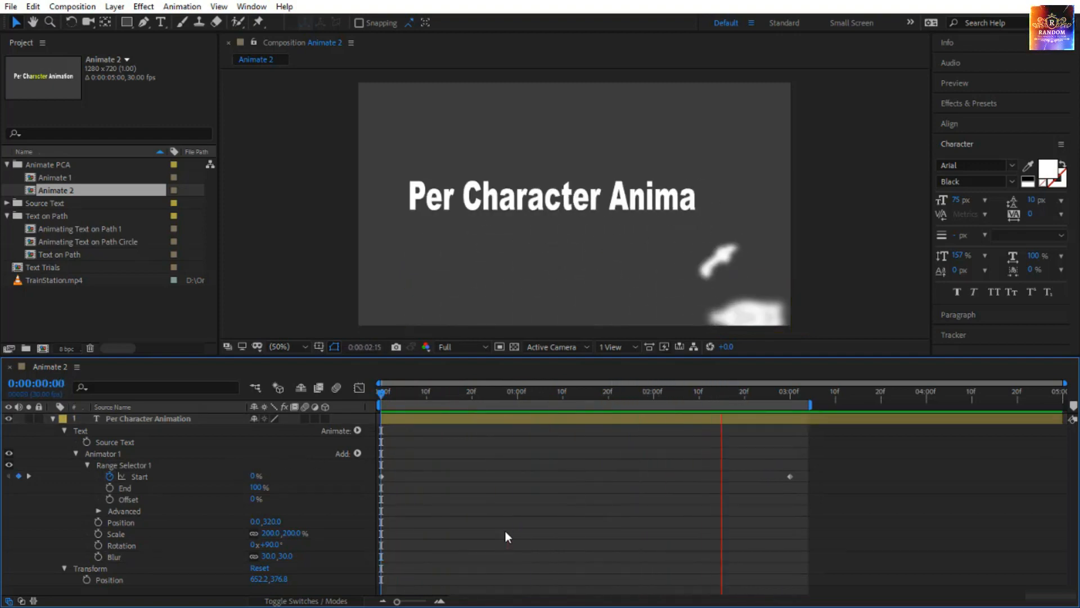
Move the text layer up to about position 600.2, 308.8 at the first frame and preview the animation.
left_click(381, 389)
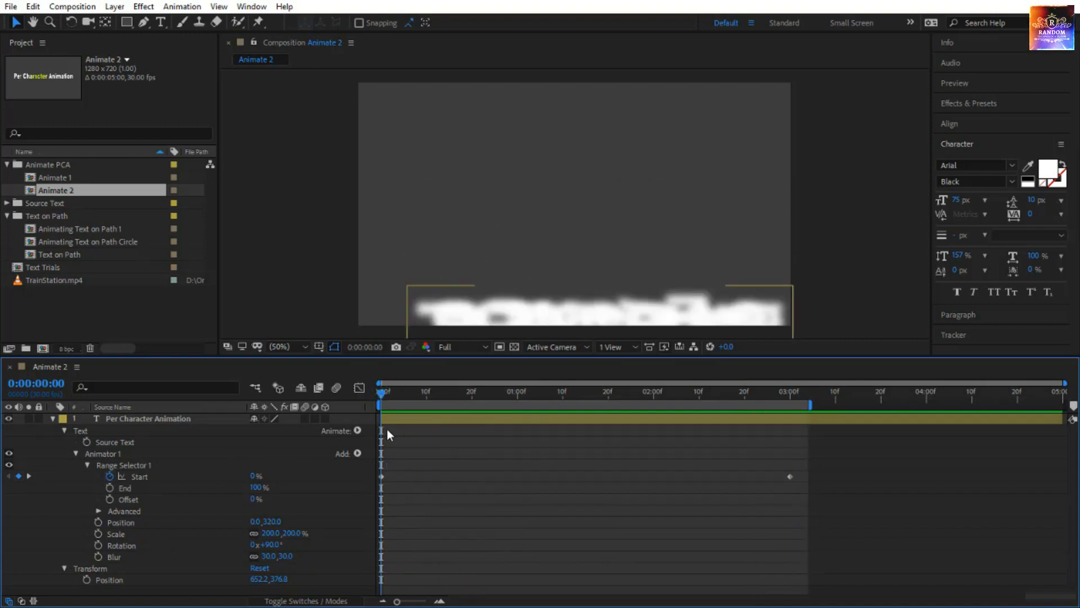
left_click(498, 303)
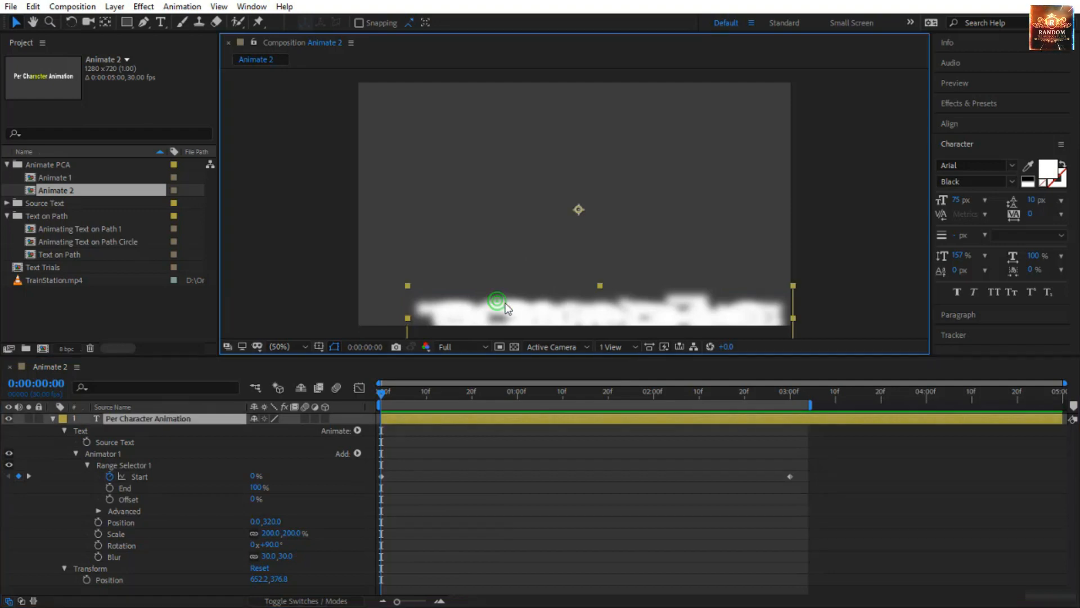
left_click_drag(497, 304, 484, 285)
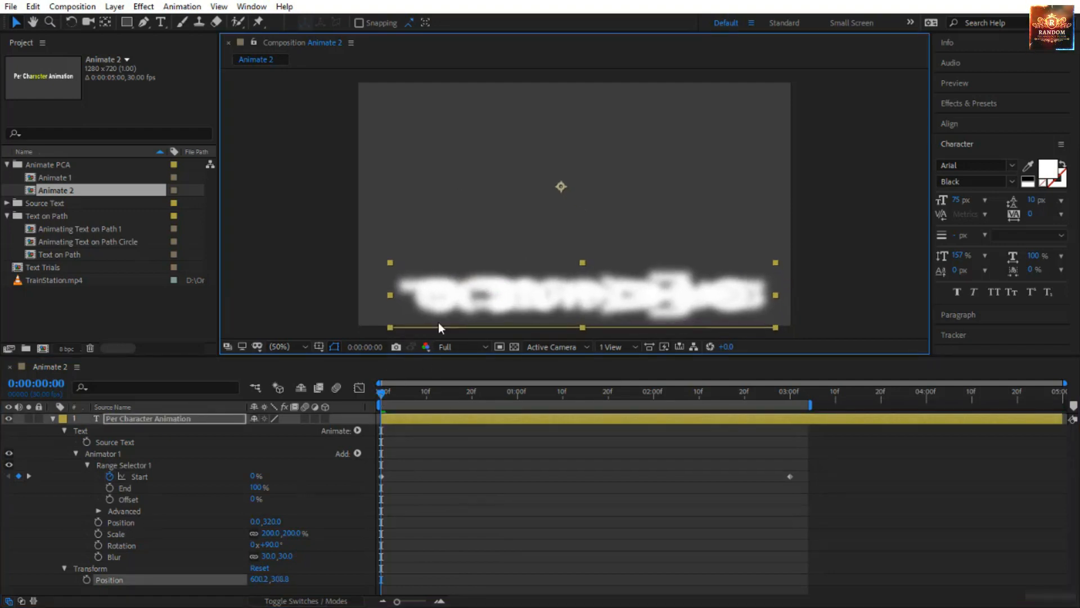
left_click(417, 470)
key("space")
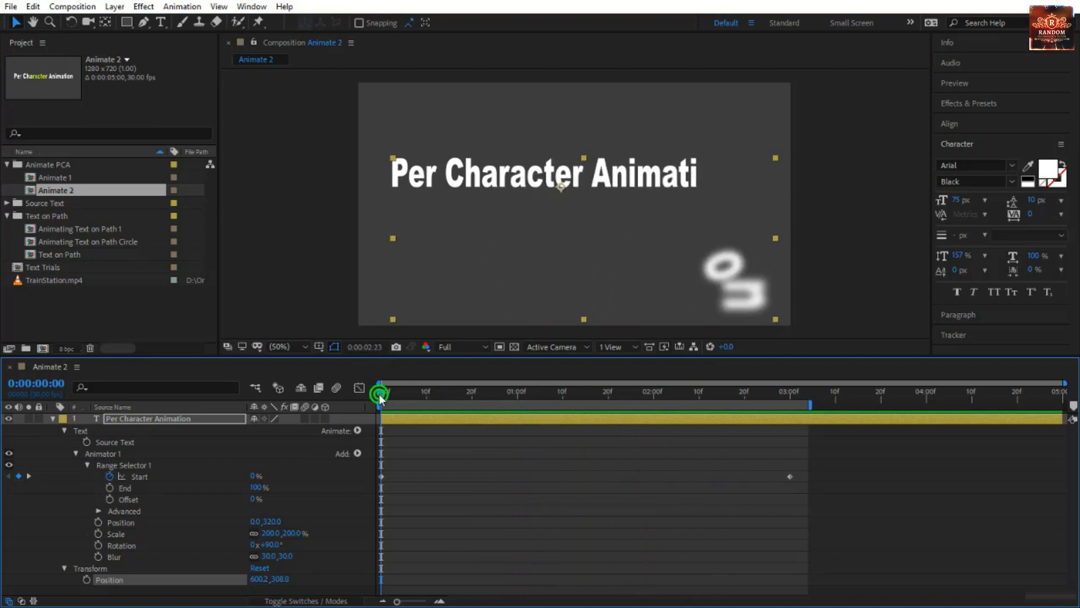
key("space")
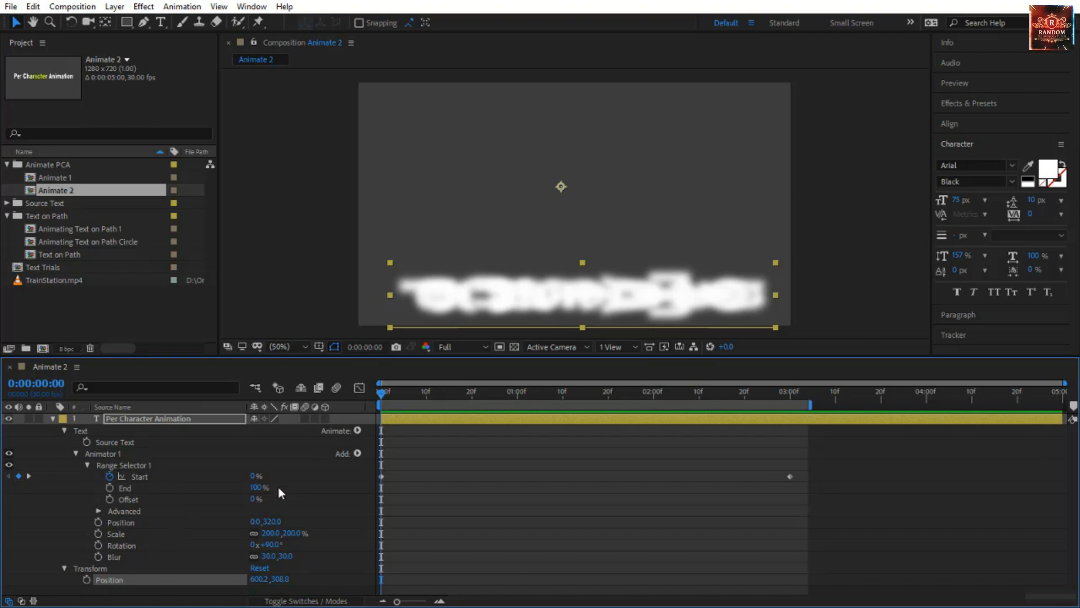
Add an Opacity property to Animator 1, set it to 0%, and preview the animation from the start.
left_click(358, 453)
mouse_move(376, 459)
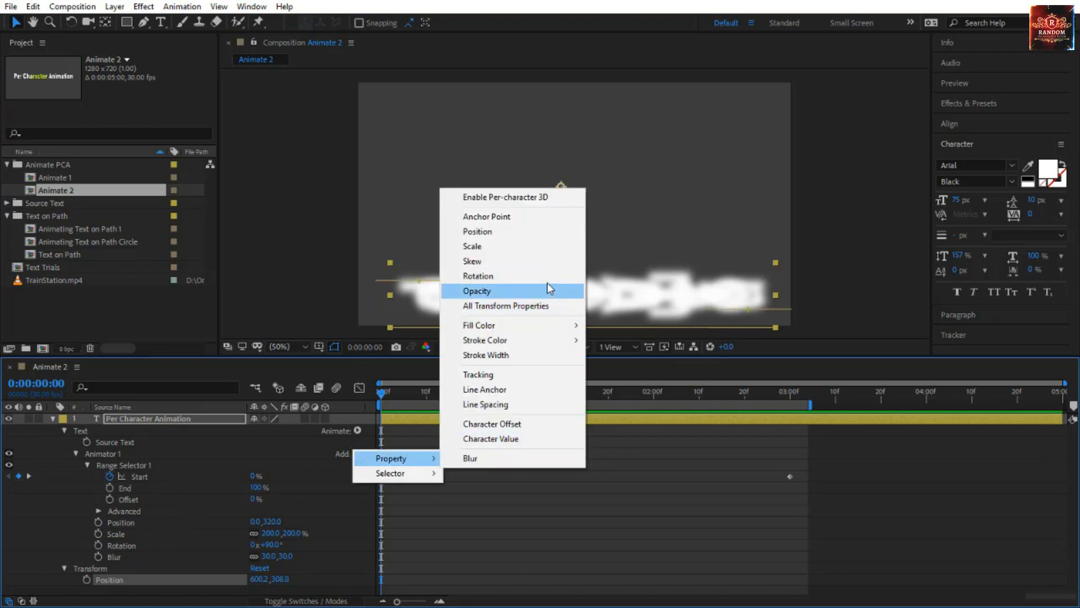
left_click(536, 292)
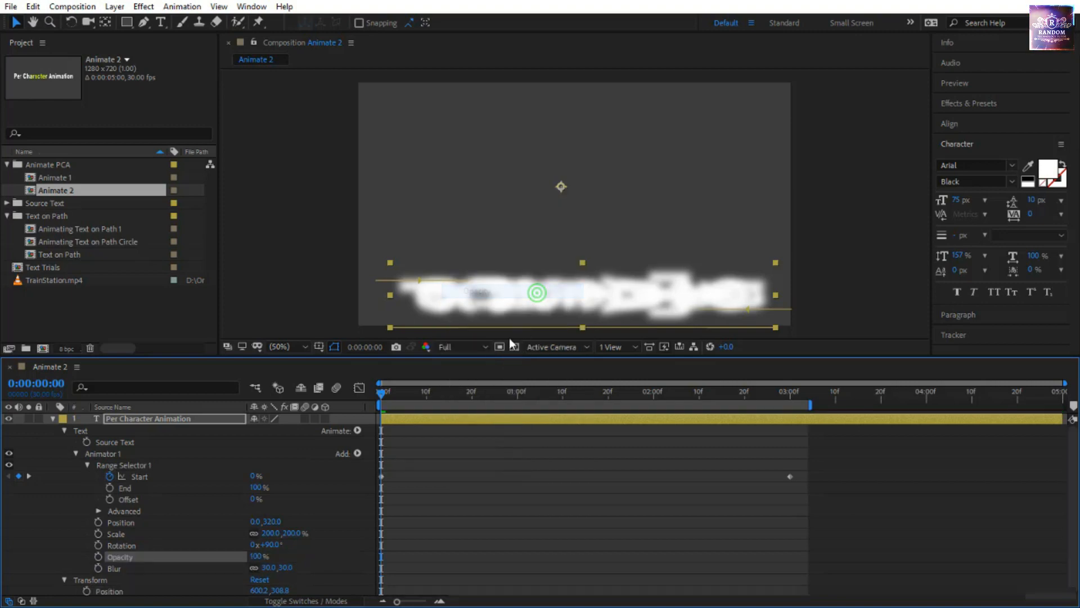
left_click_drag(259, 559, 99, 557)
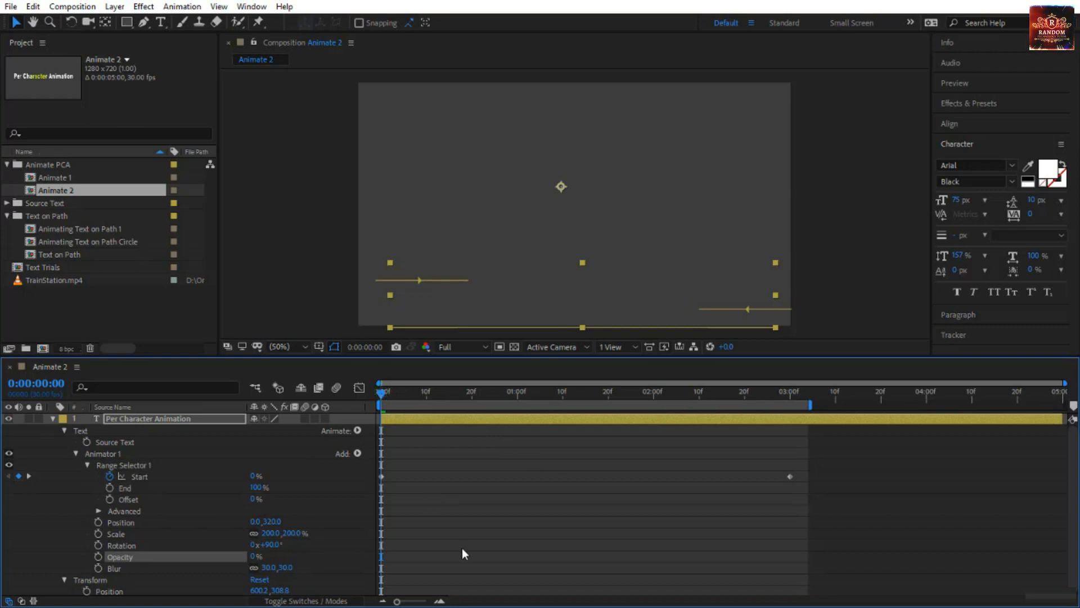
left_click(462, 563)
key("space")
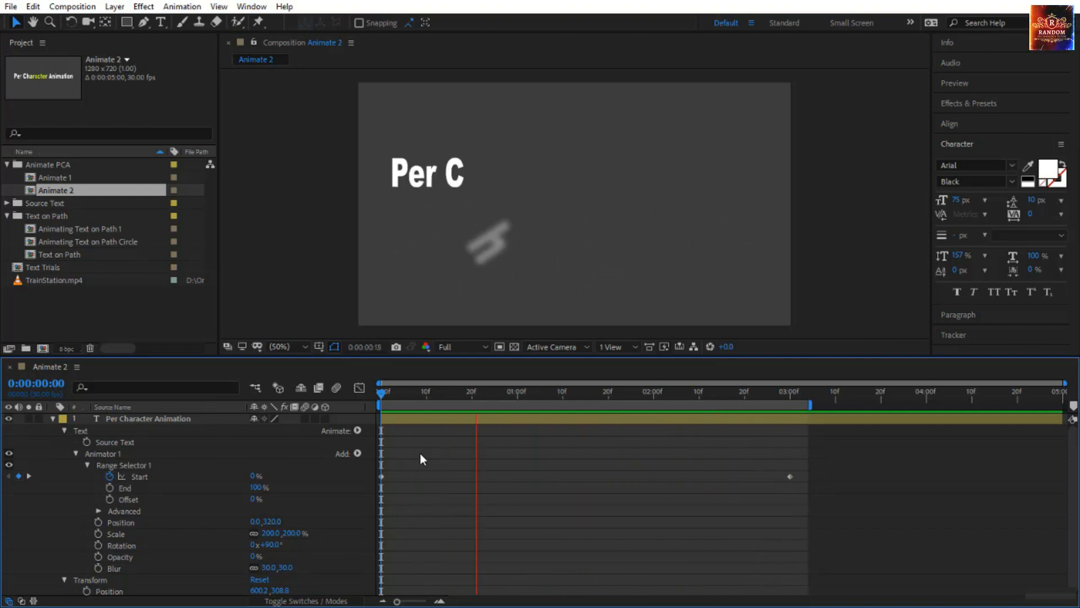
left_click(381, 396)
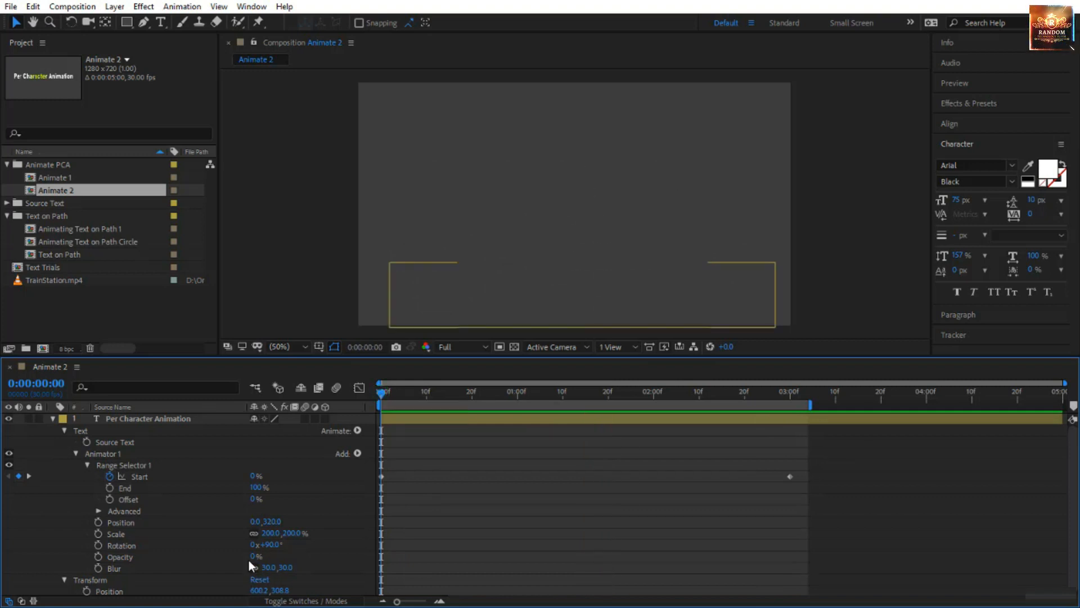
Set Animator 1's Opacity to 100%, Position to 0.0, -377.0 and Rotation to 0°, and preview the letters coming from above.
left_click_drag(254, 560, 383, 559)
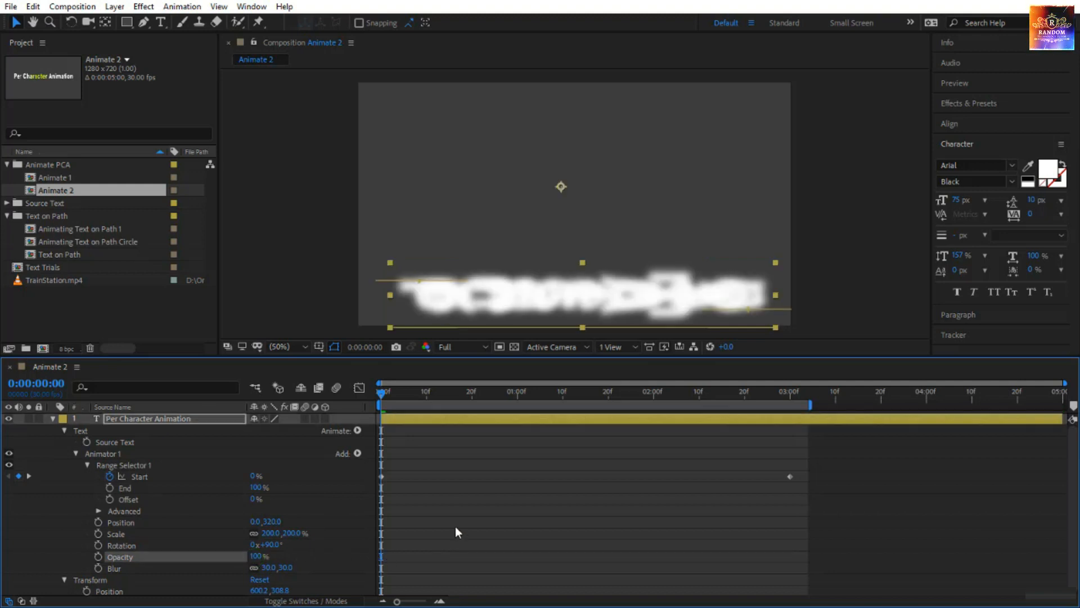
left_click_drag(274, 522, 62, 522)
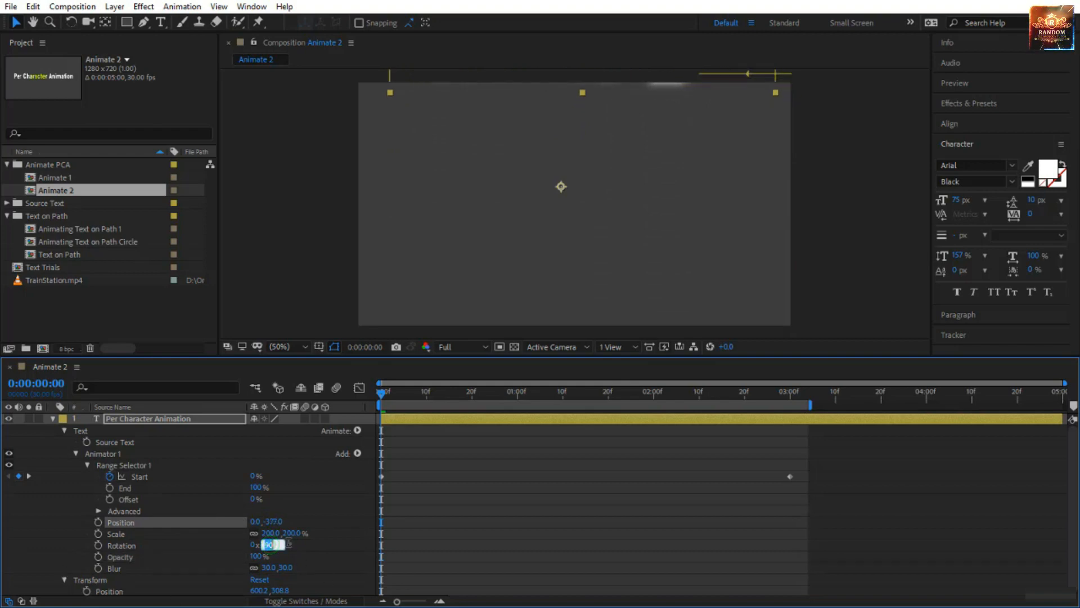
key("Return")
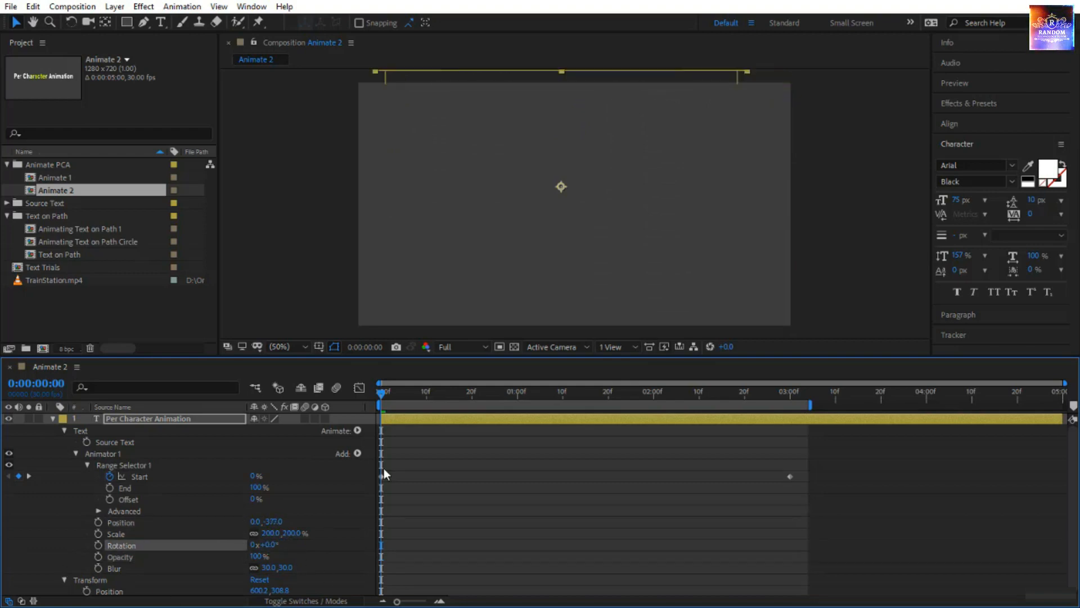
left_click_drag(384, 400, 350, 503)
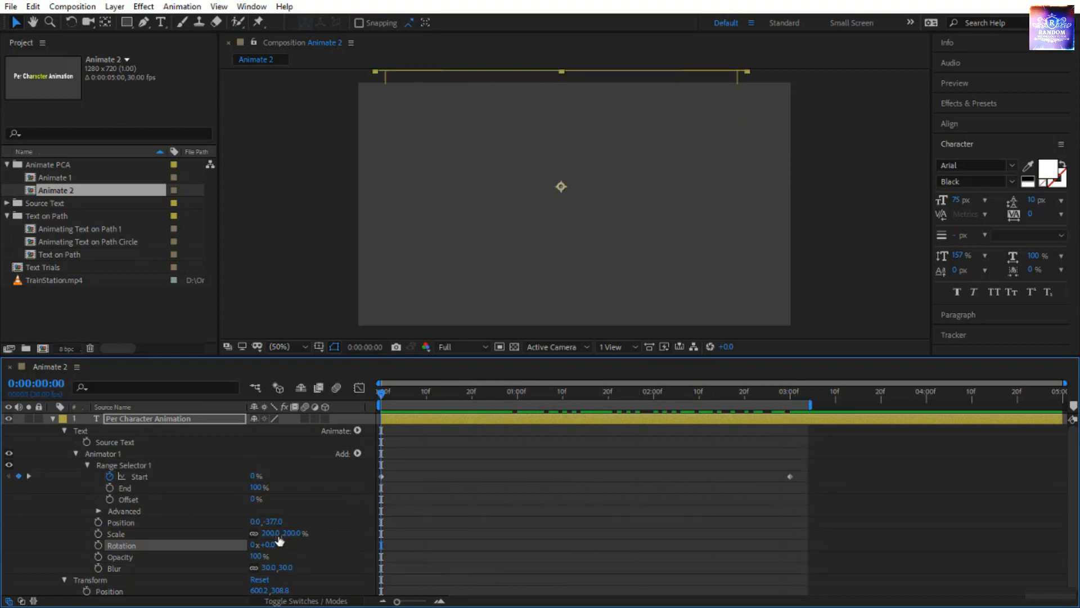
Set Animator 1's Scale to 254.0, 254.0% and Opacity to 0%, previewing the animation.
left_click_drag(299, 539, 384, 441)
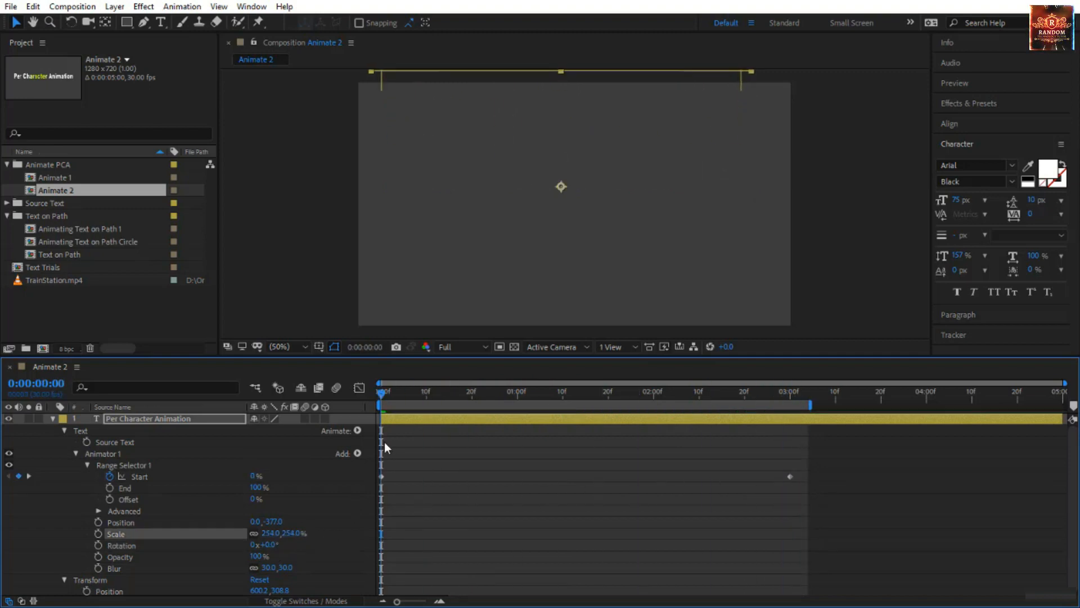
key("space")
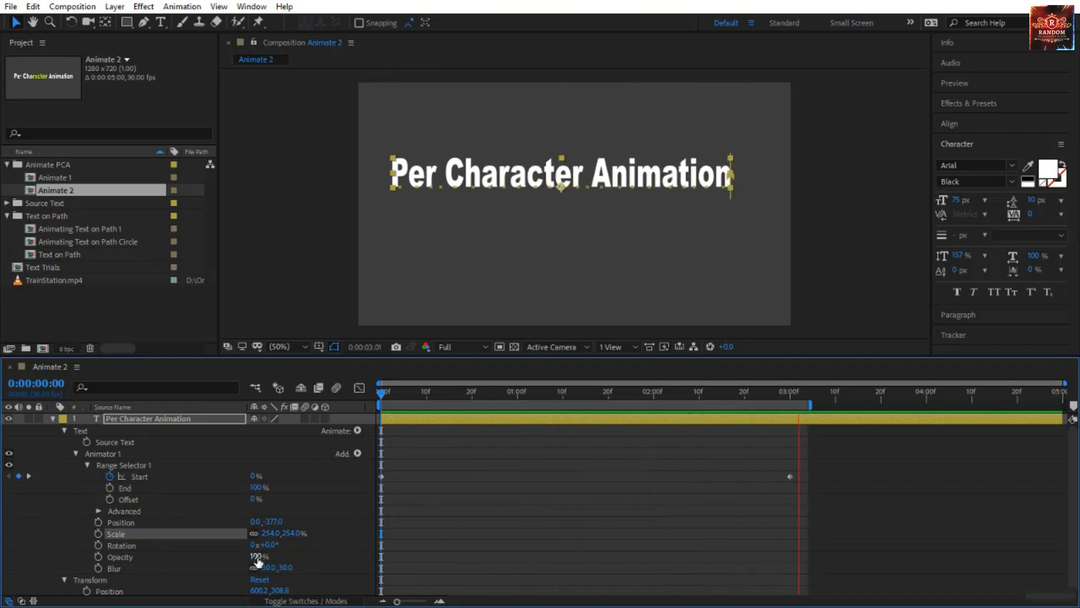
left_click_drag(257, 557, 166, 560)
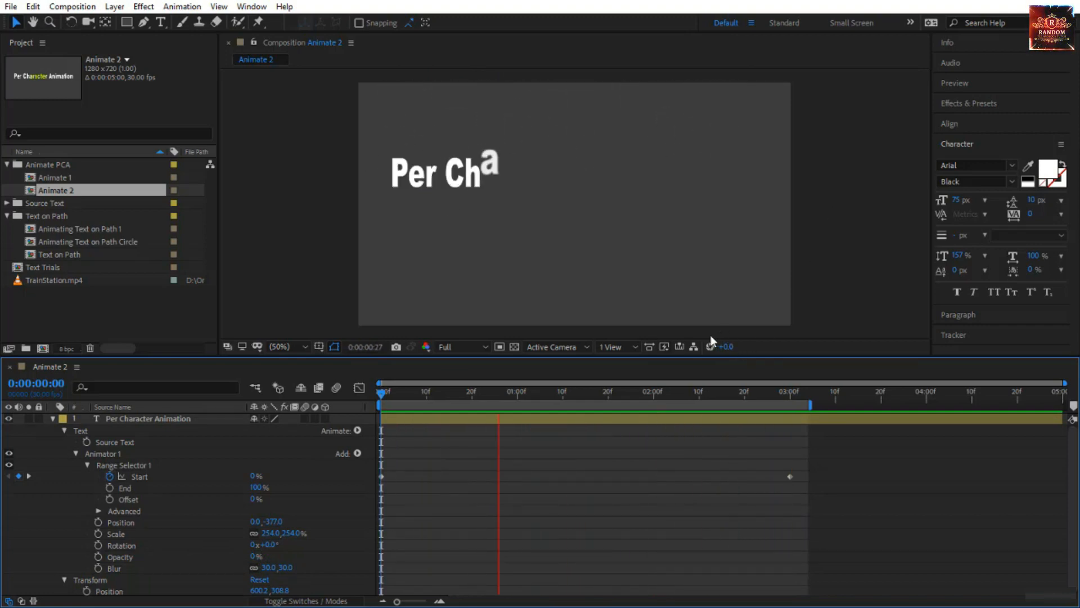
At 0:00:03:00, move the text layer down to about position 644.2, 574.8, and preview the falling letters from the start.
left_click_drag(382, 398, 585, 428)
left_click_drag(512, 434, 792, 428)
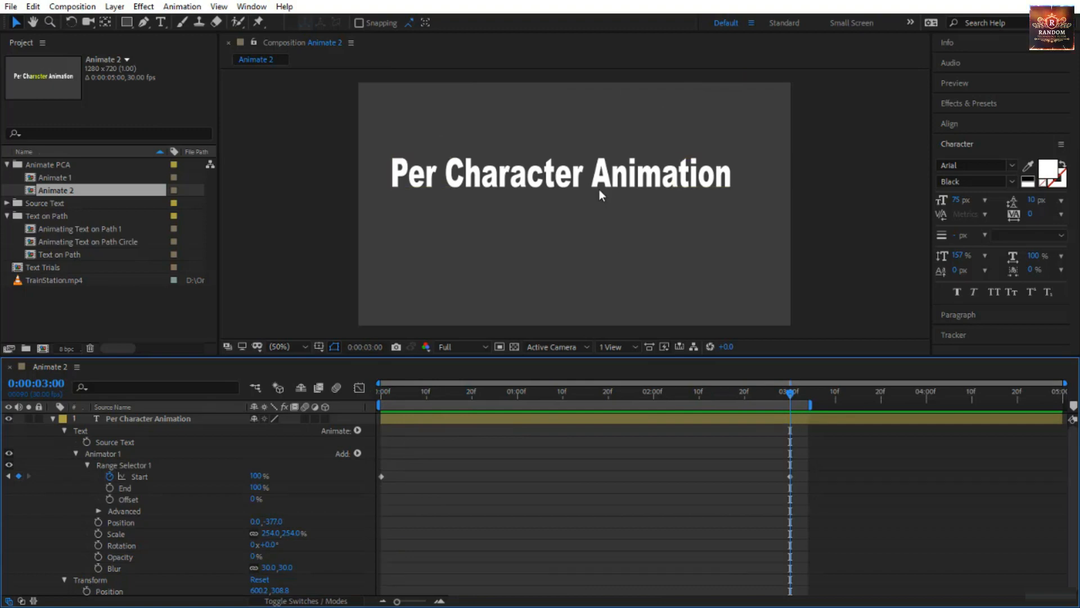
left_click_drag(596, 189, 608, 275)
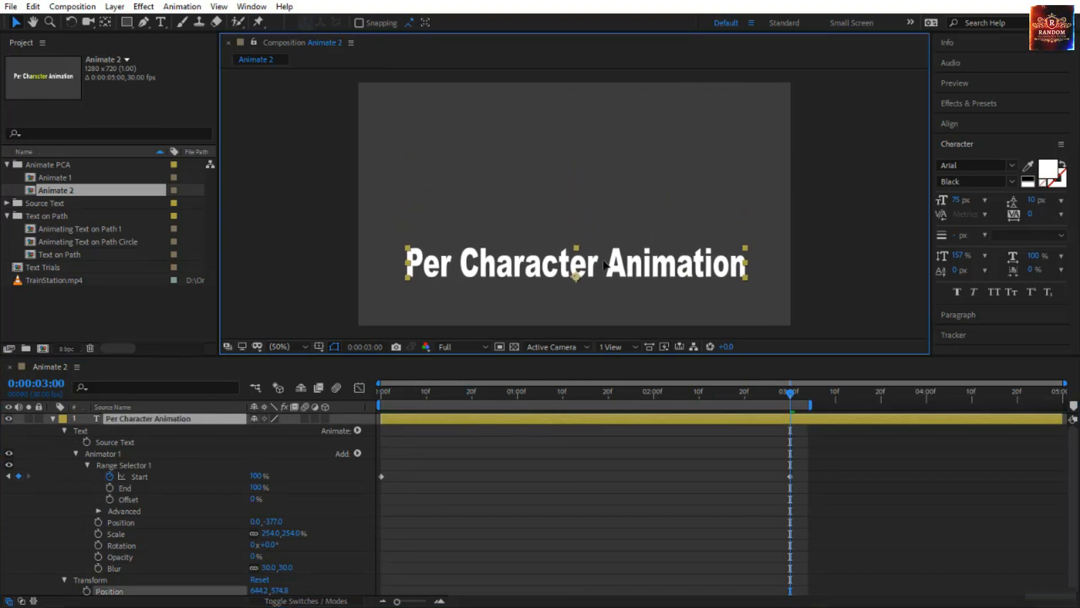
left_click(792, 396)
key("space")
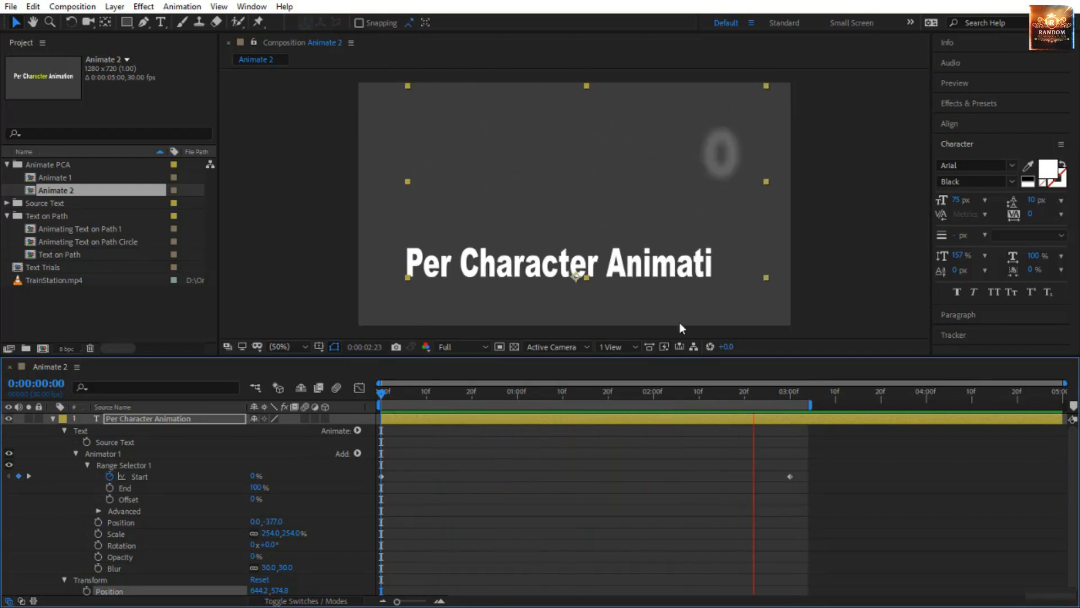
left_click(380, 397)
left_click_drag(381, 397, 670, 422)
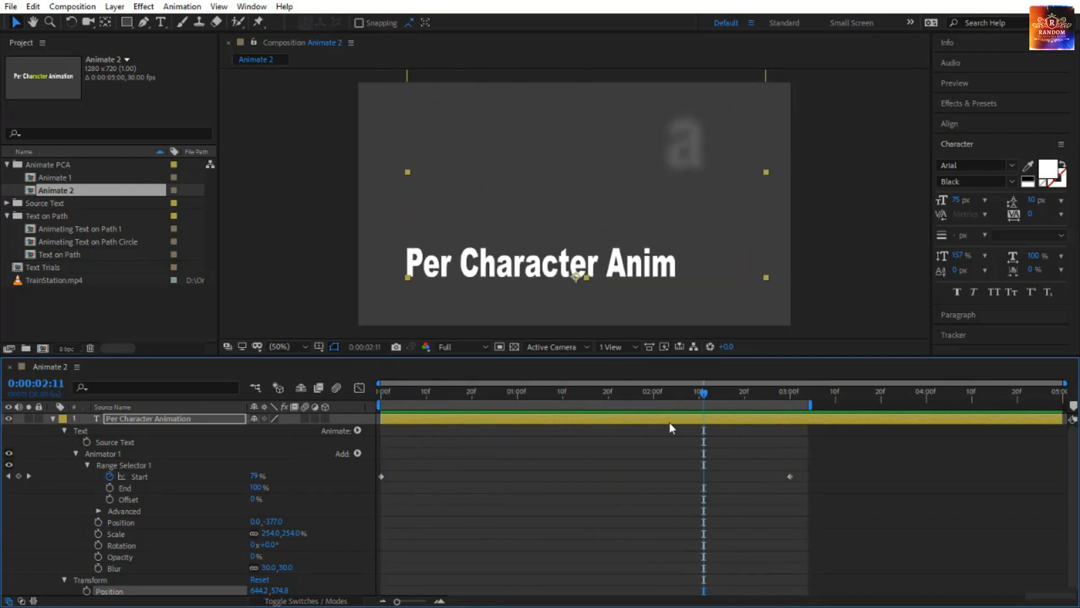
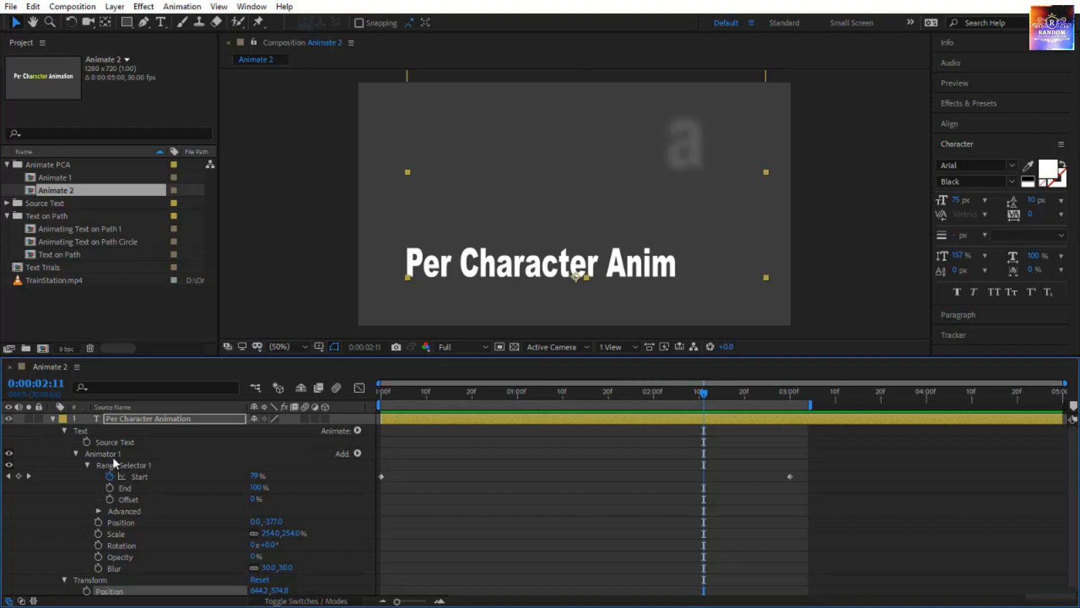
Draw an inverted rectangular mask on the text layer, spanning the frame's upper part above the text, and preview the animation from the start.
left_click(128, 23)
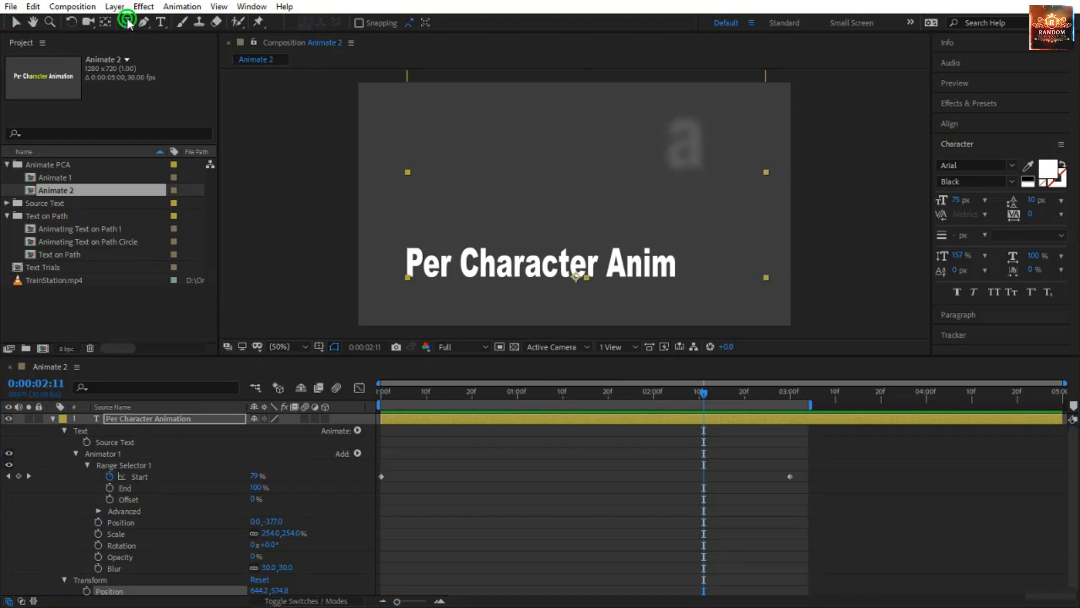
left_click_drag(342, 86, 808, 225)
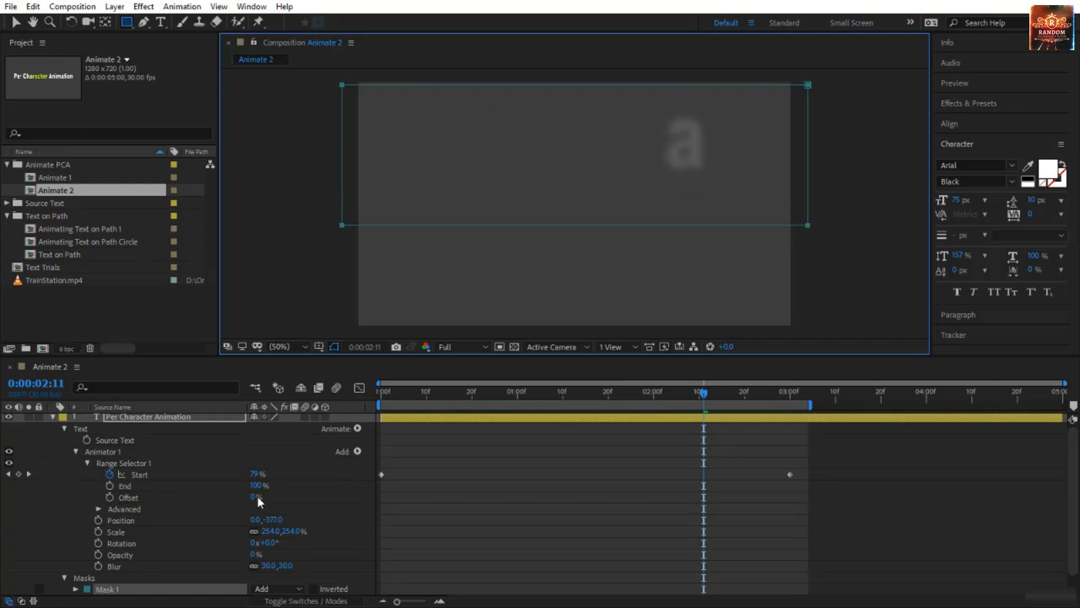
scroll(326, 512, "down", 2)
left_click(313, 566)
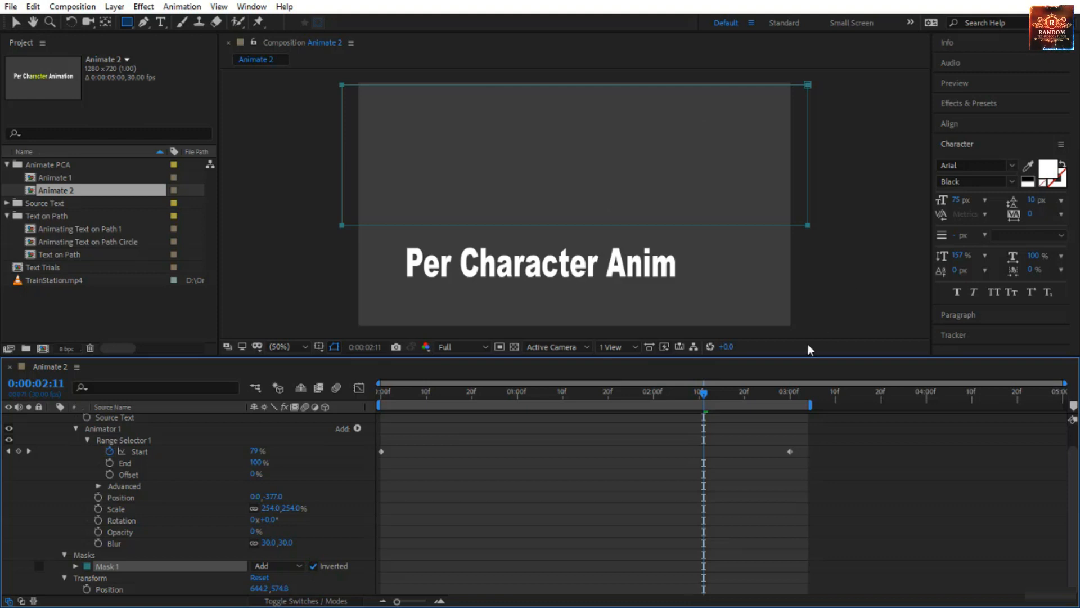
key("Home")
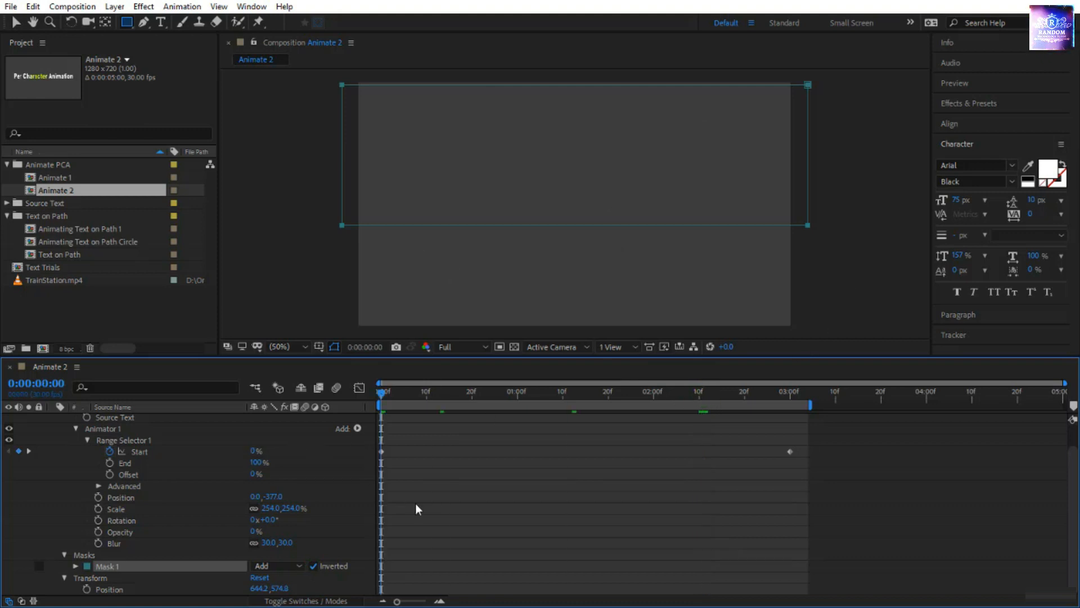
left_click(419, 509)
key("space")
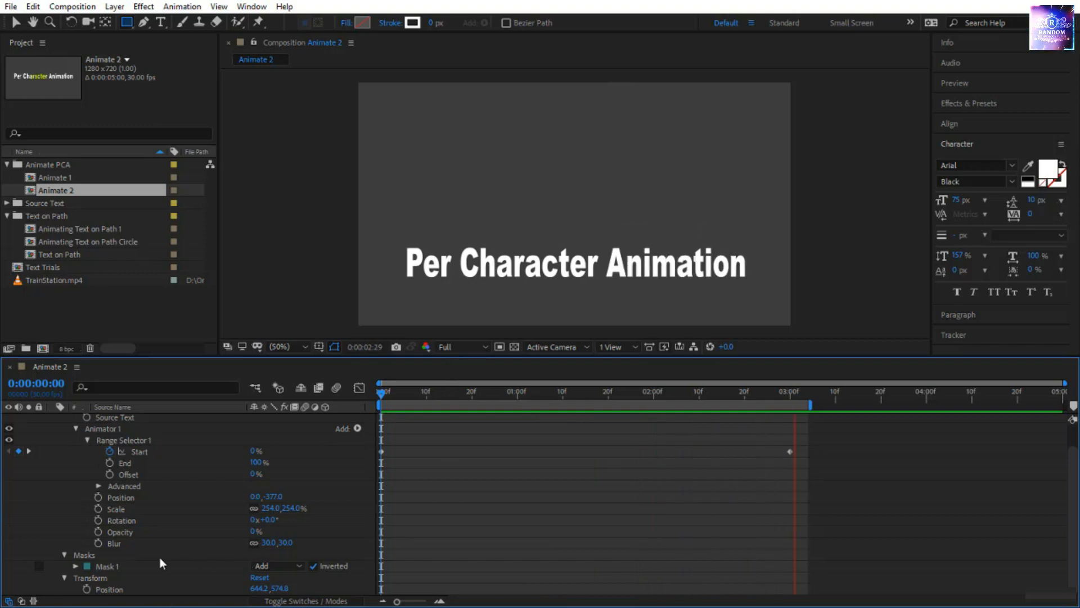
Set Mask 1's feather to 122.0, 122.0 pixels and preview the falling letters from the start.
left_click(76, 566)
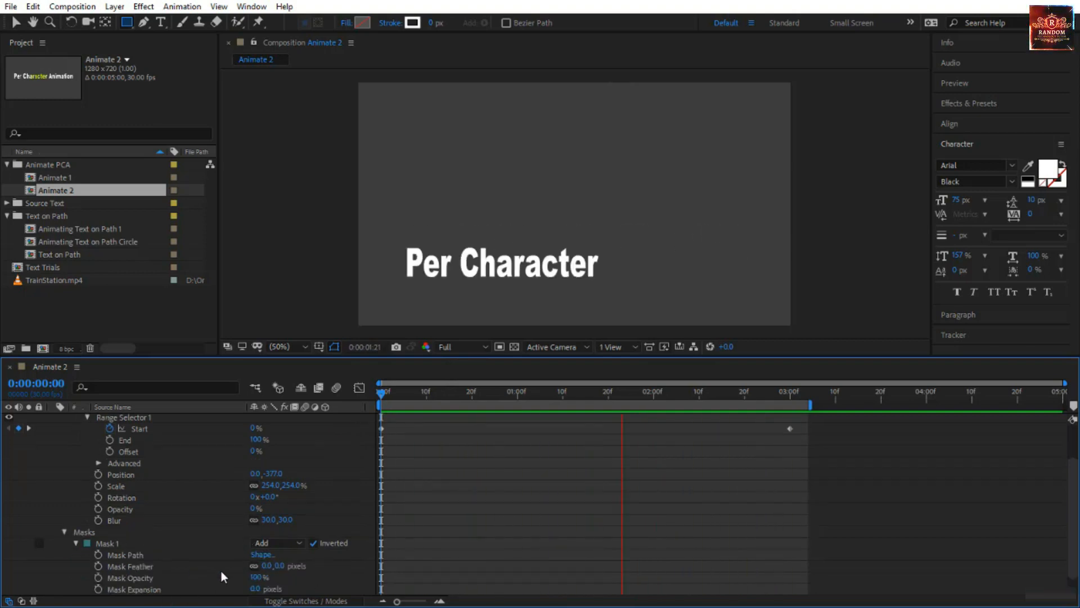
mouse_move(284, 567)
left_mouse_down()
mouse_move(326, 569)
mouse_move(298, 565)
left_mouse_up()
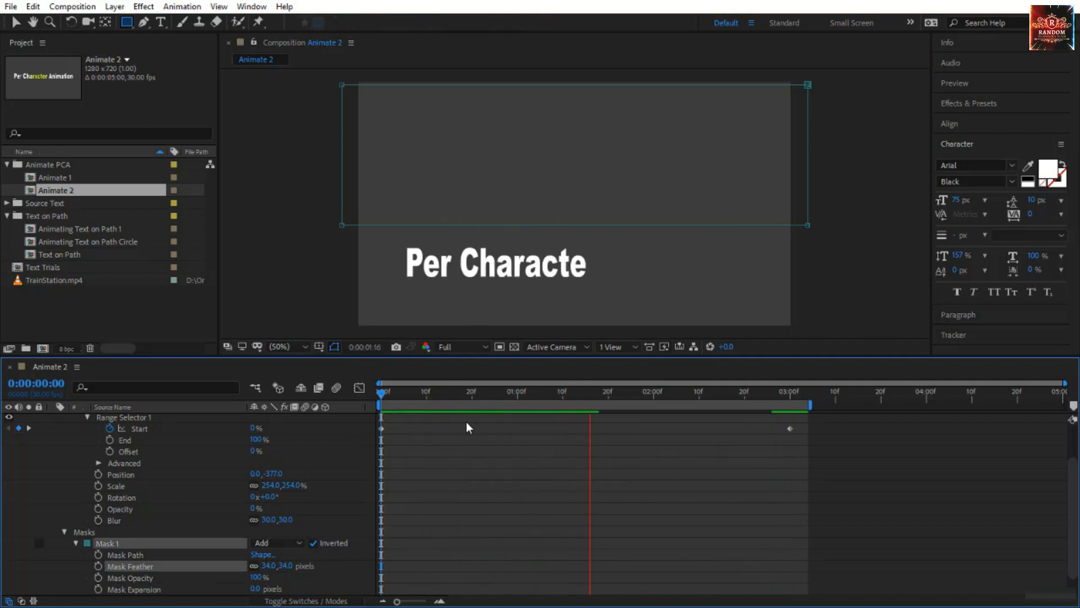
left_click_drag(382, 396, 415, 413)
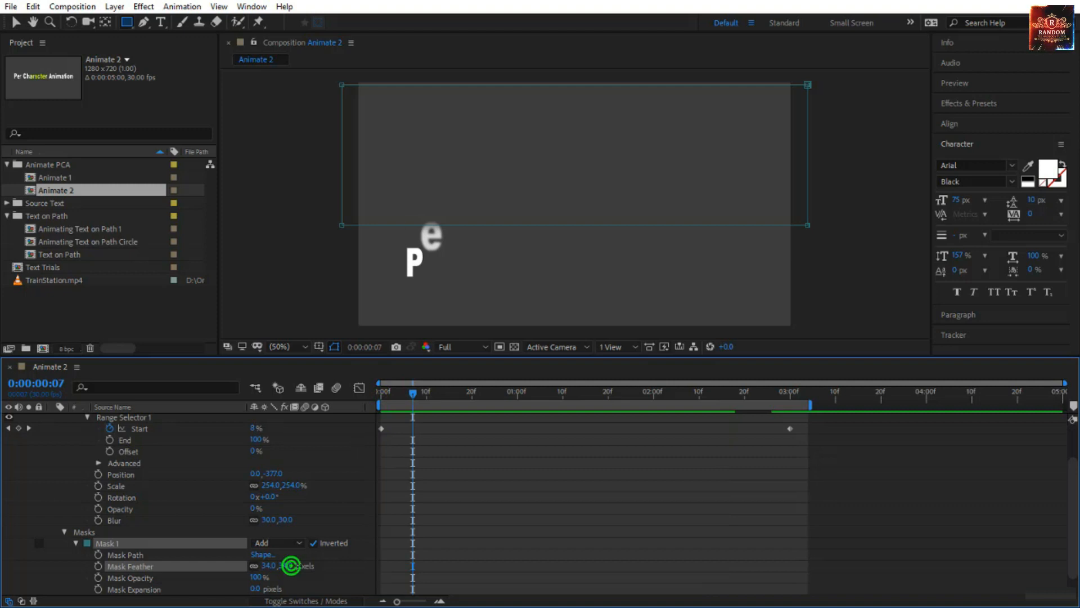
left_click_drag(290, 565, 334, 566)
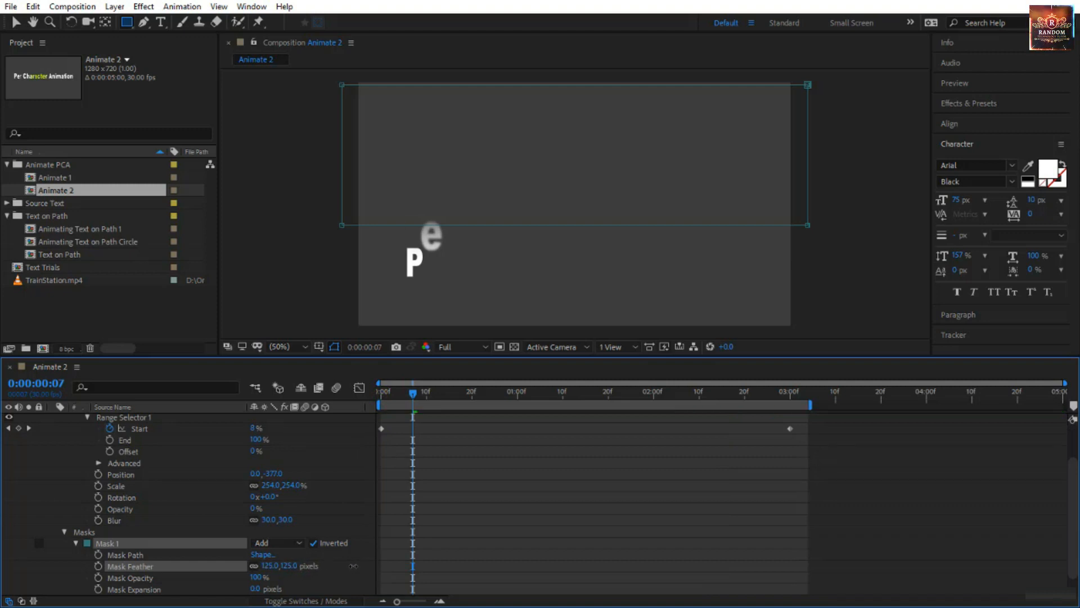
key("Page_Up")
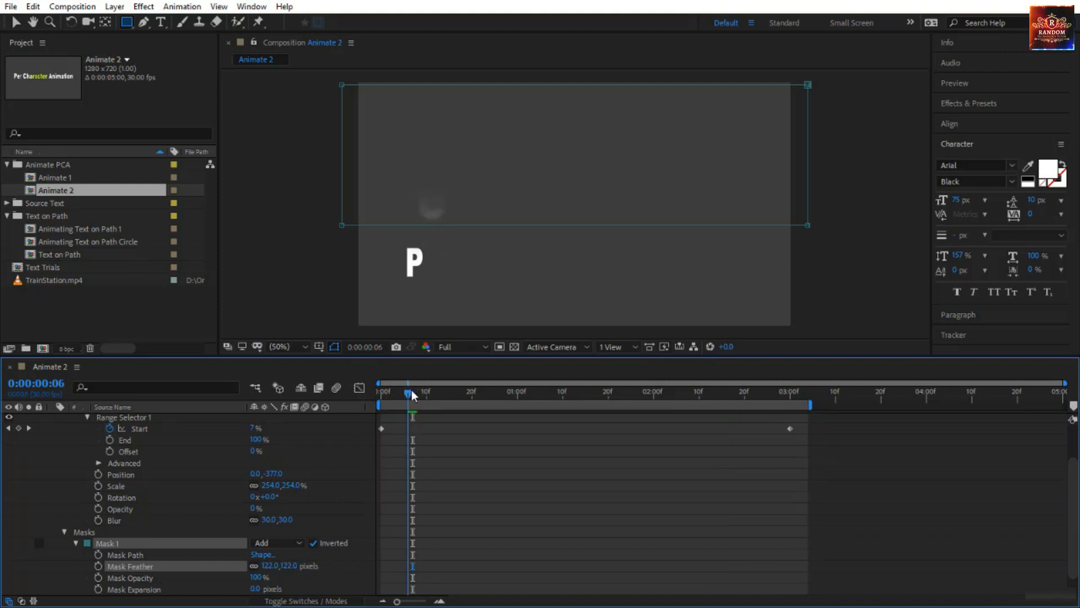
left_click_drag(411, 391, 315, 406)
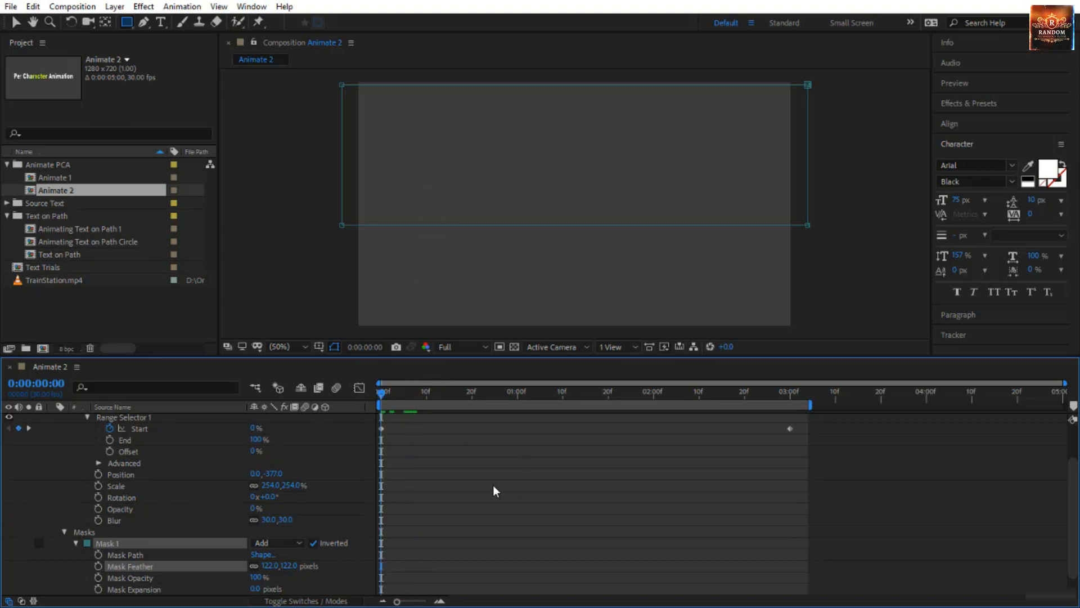
key("space")
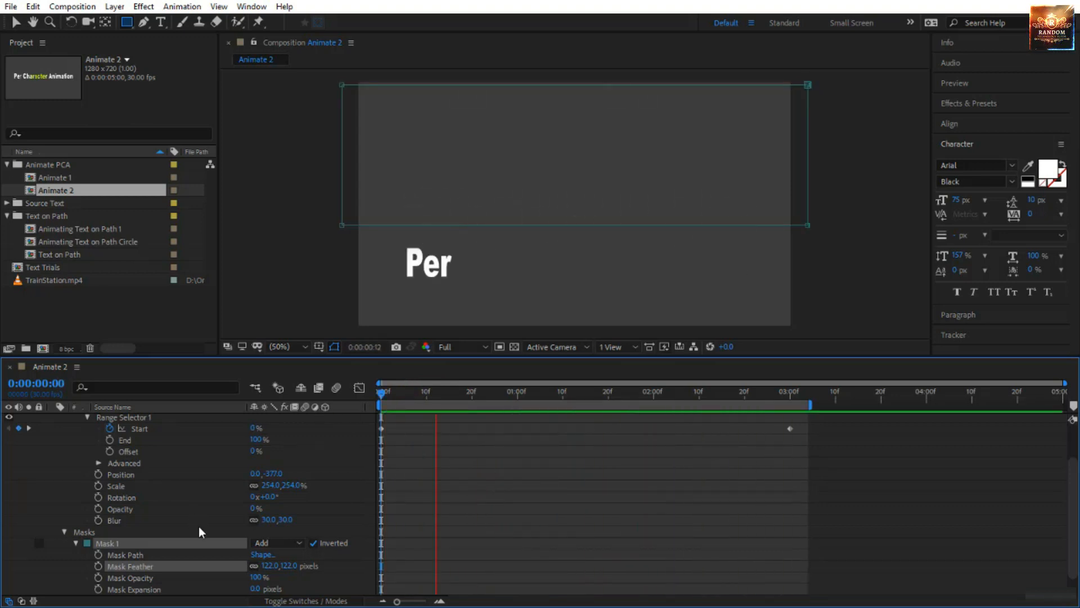
Delete Mask 1 from the text layer and scrub the unmasked animation to 0:00:00:08.
left_click(116, 543)
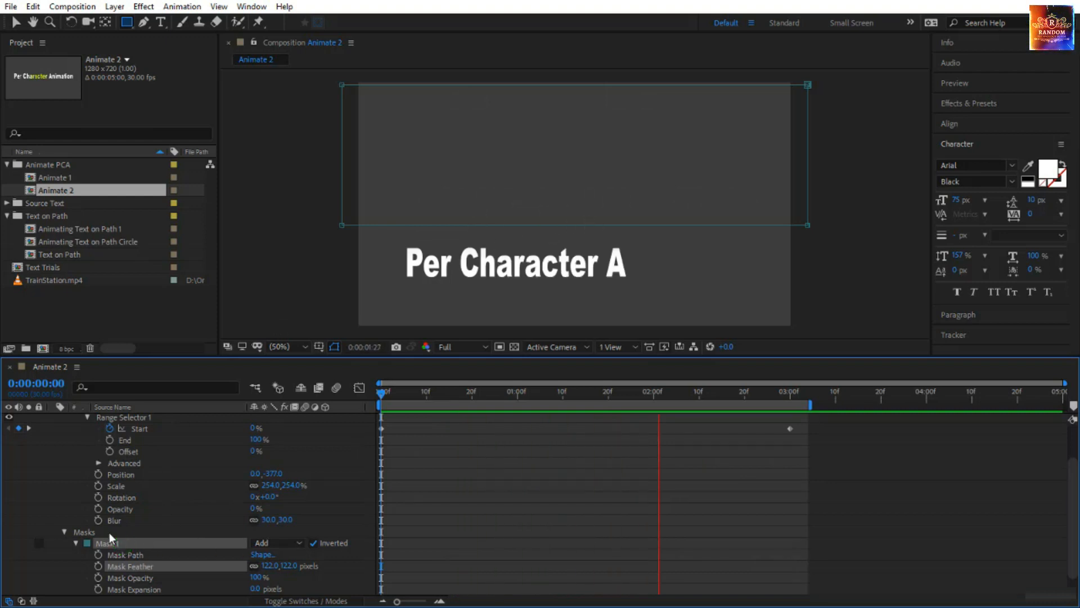
key("Delete")
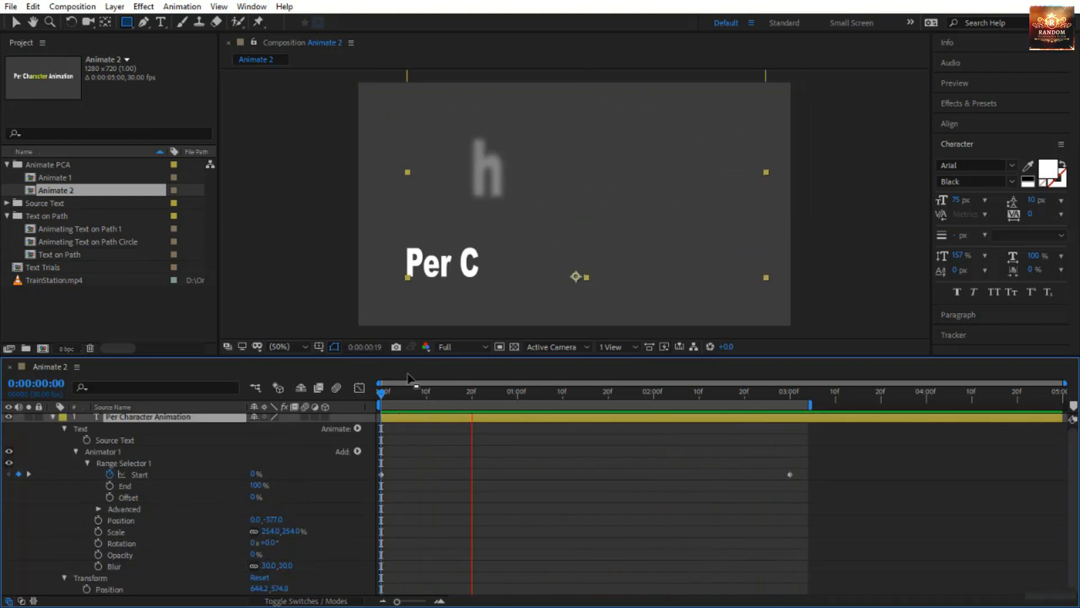
left_click(383, 392)
left_click_drag(383, 394, 417, 403)
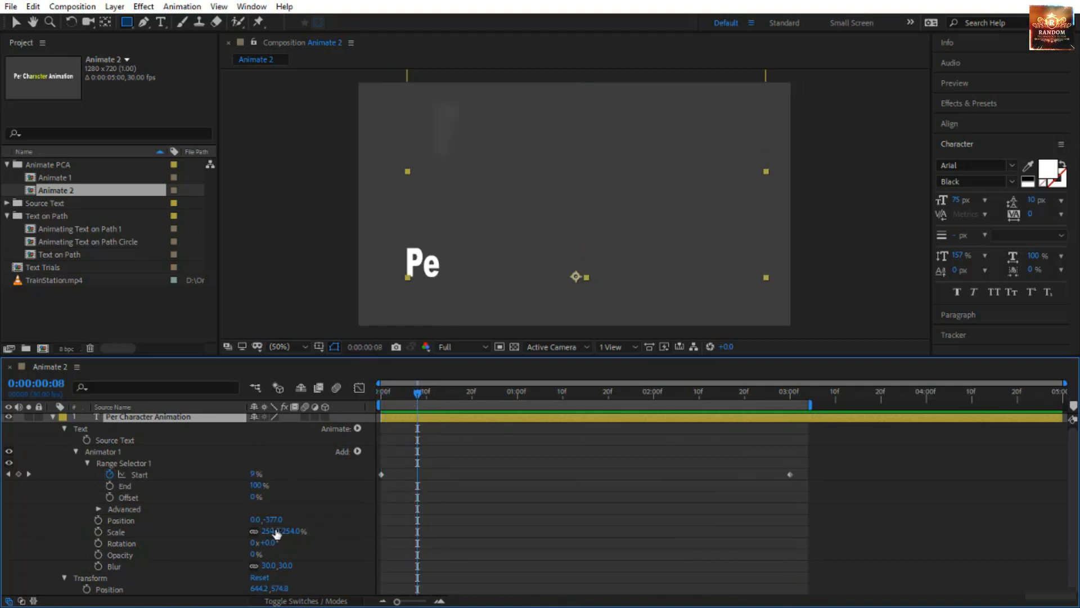
Set Animator 1's Rotation to -18° and preview the tilted letters from the start.
left_click_drag(271, 548, 256, 542)
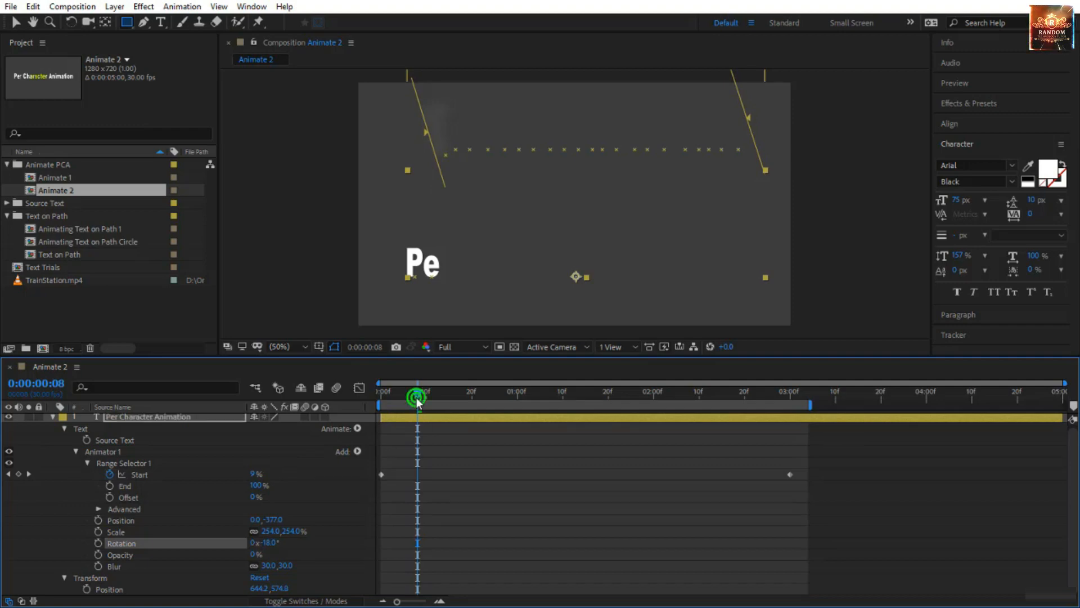
left_click_drag(417, 399, 381, 398)
left_click(505, 539)
key("space")
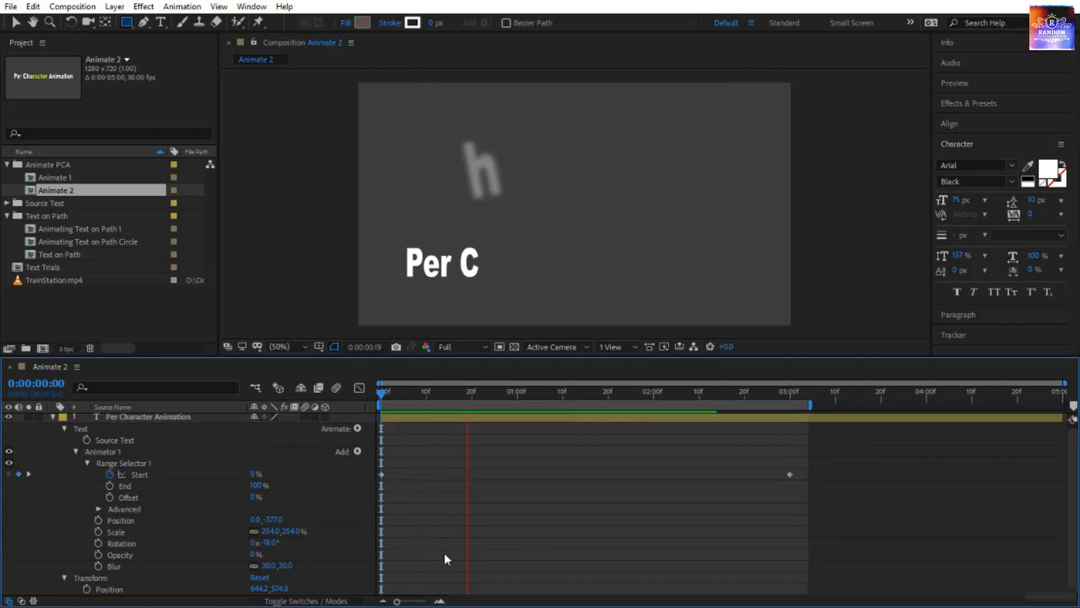
key("space")
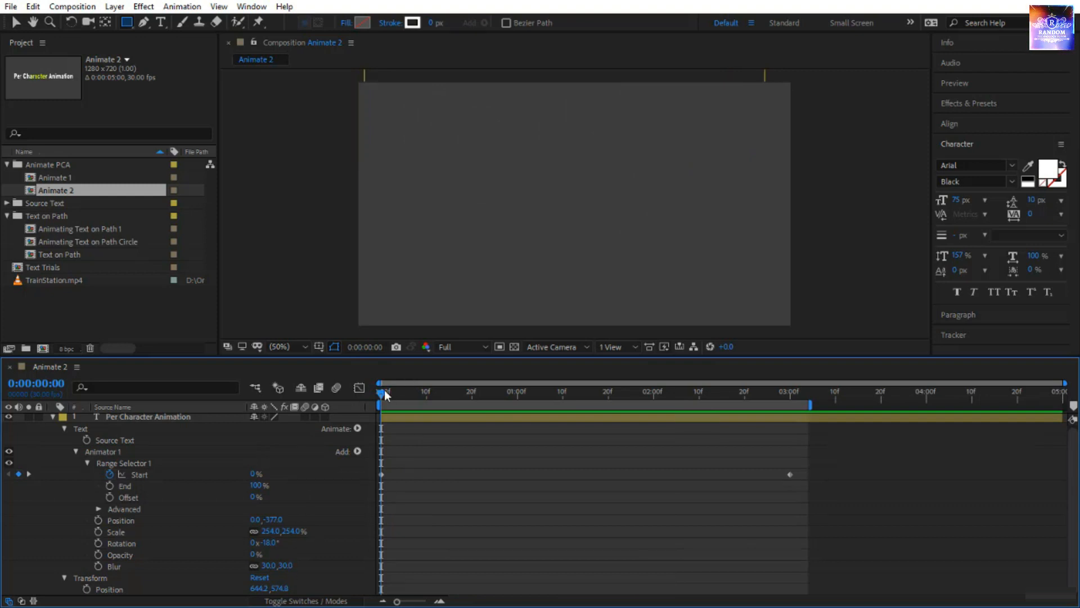
Scrub to 0:00:00:10, set Animator 1's Rotation to -99°, and preview the animation from the start.
left_click_drag(382, 397, 425, 408)
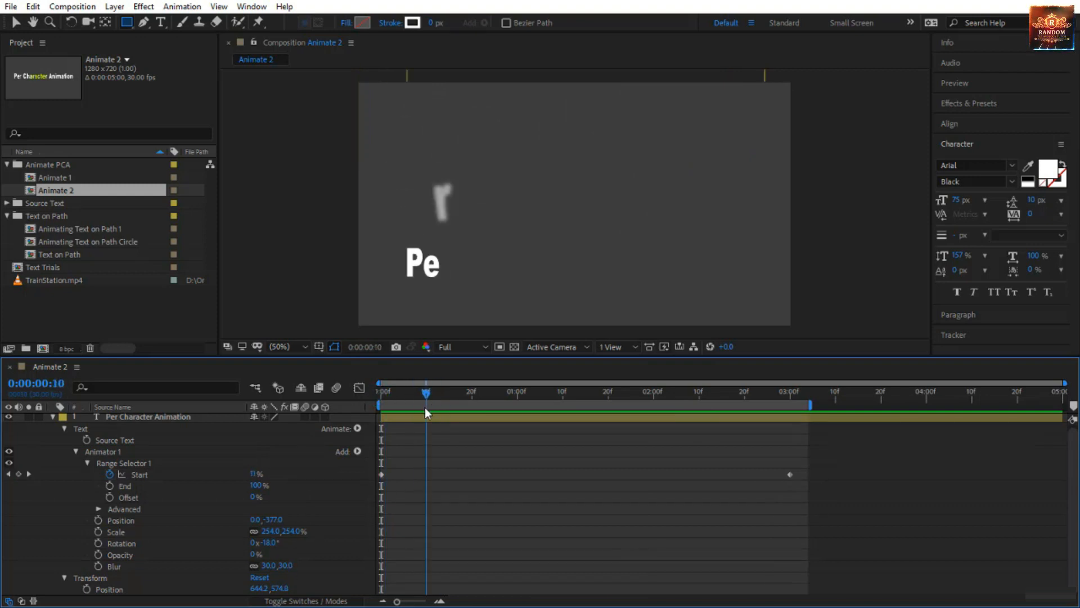
left_click_drag(272, 542, 237, 545)
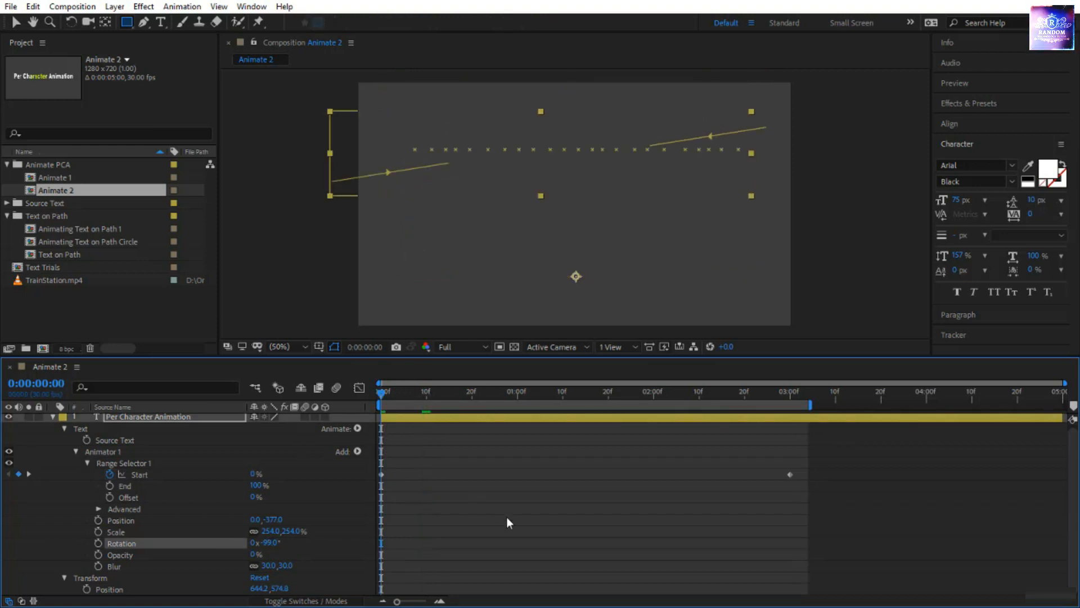
left_click(531, 535)
key("Home")
key("space")
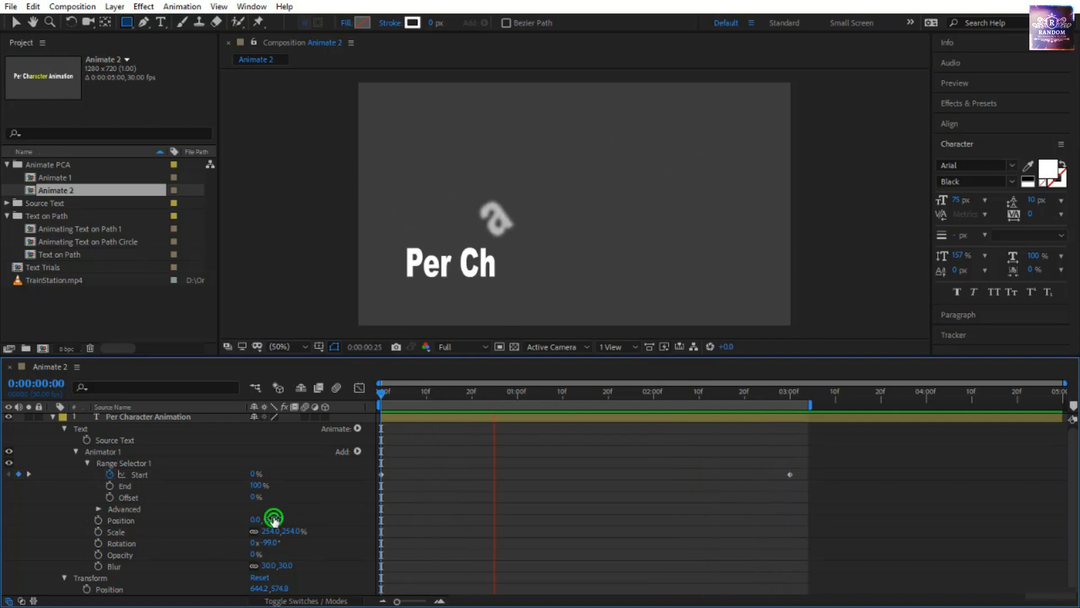
Set Animator 1's Position to 0.0, -211.0 while the preview plays so the letters fall from a lower height.
left_click_drag(281, 520, 323, 511)
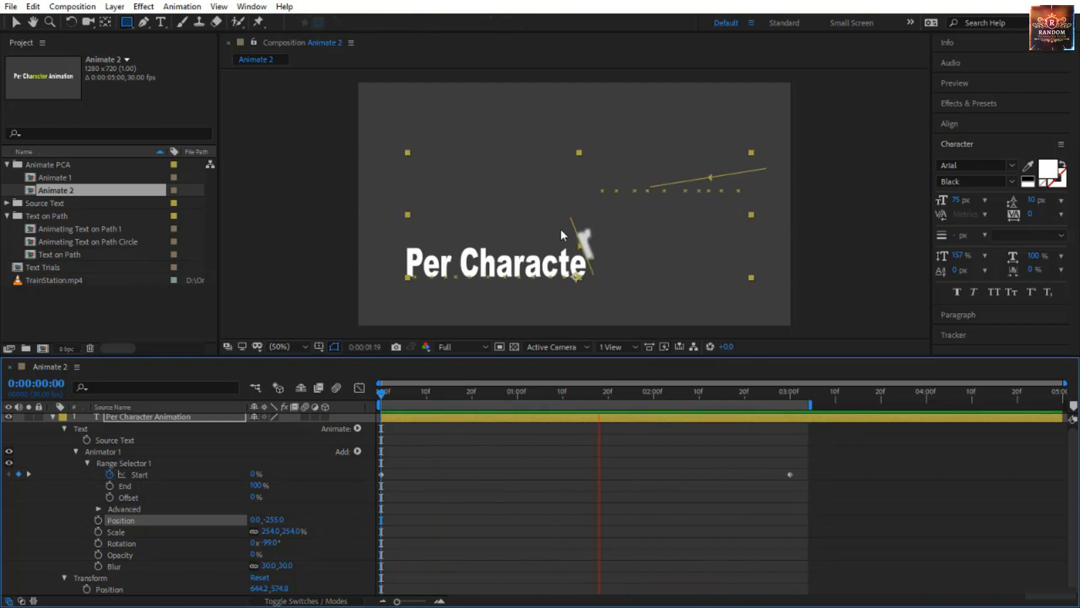
left_click_drag(283, 521, 304, 524)
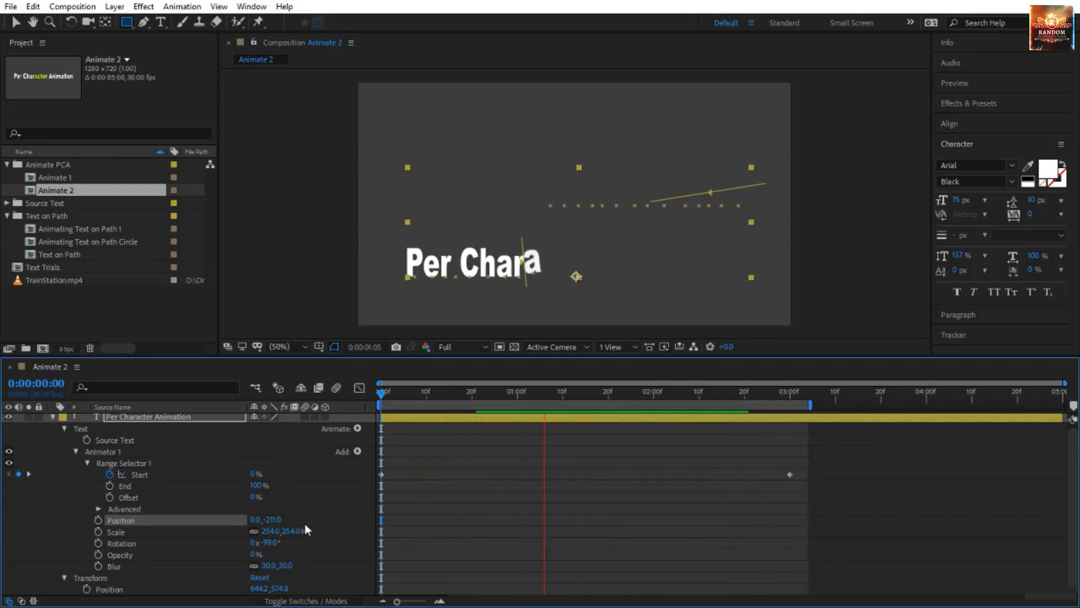
left_click(445, 562)
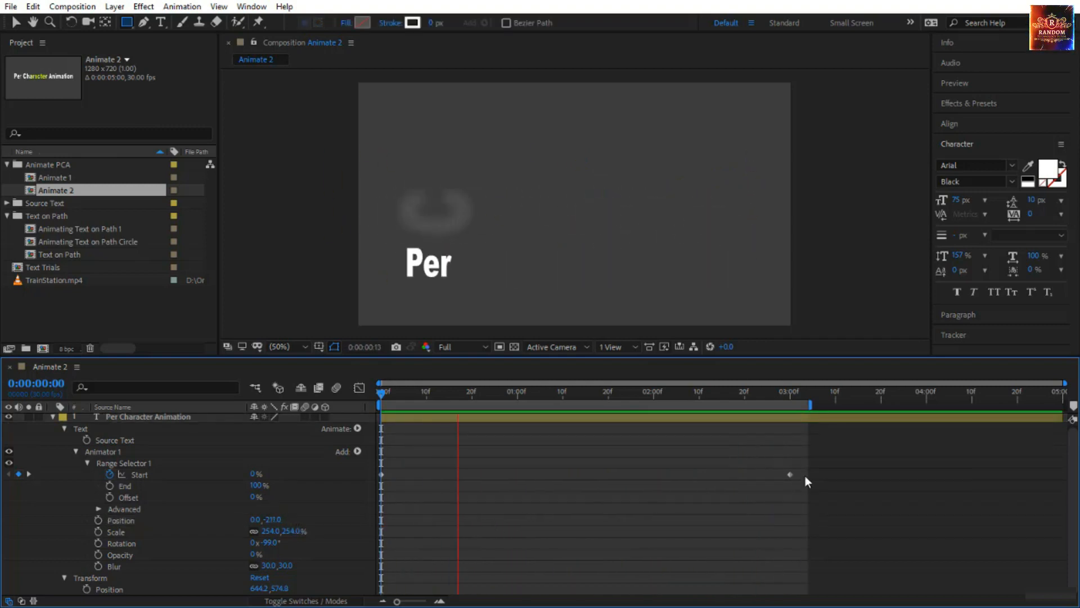
Speed up the animation by moving the Start property's end keyframe to 0:00:01:00, and preview from the start.
left_click(789, 474)
left_click_drag(789, 475, 474, 489)
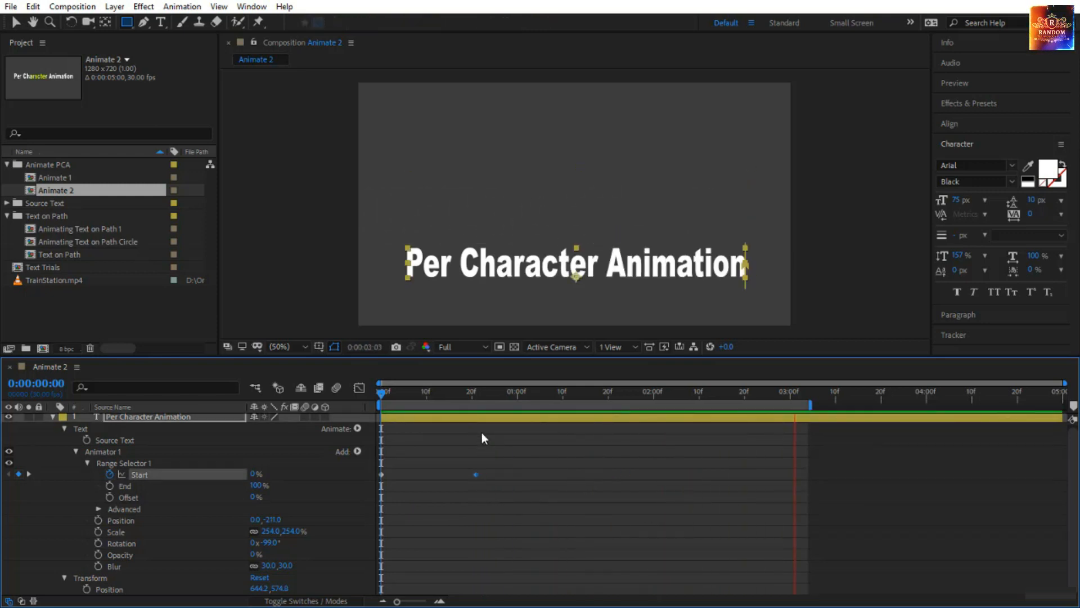
left_click(611, 530)
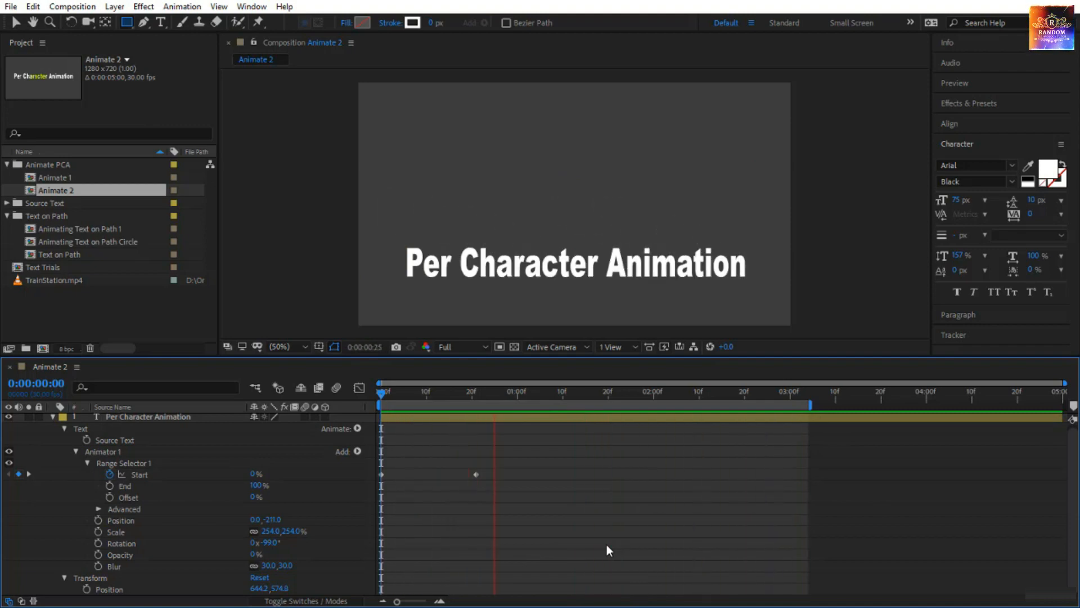
left_click_drag(383, 397, 444, 418)
left_click_drag(474, 472, 516, 482)
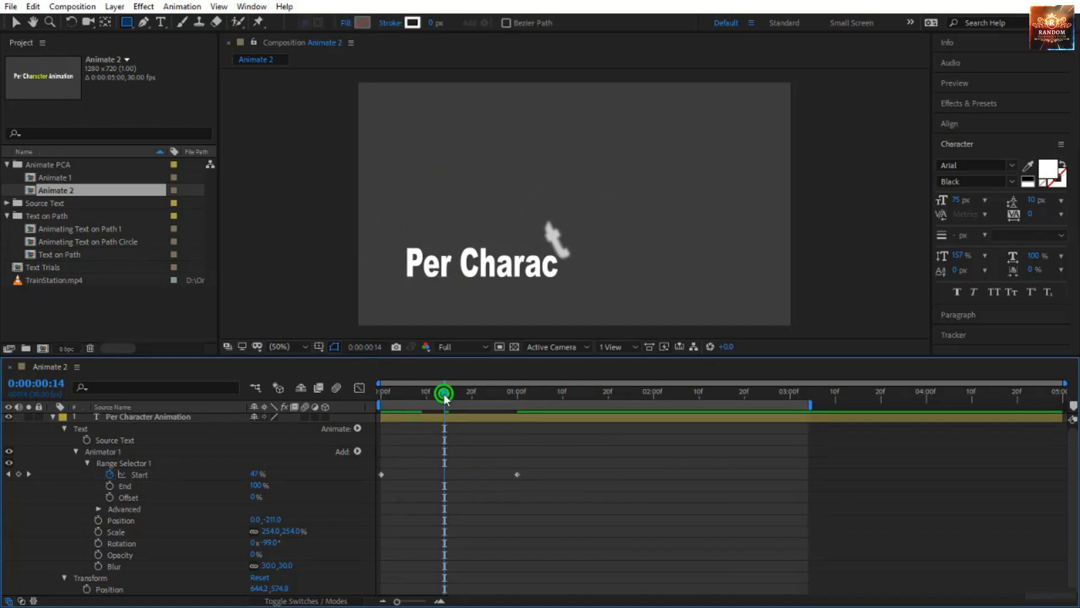
left_click_drag(444, 396, 377, 399)
key("space")
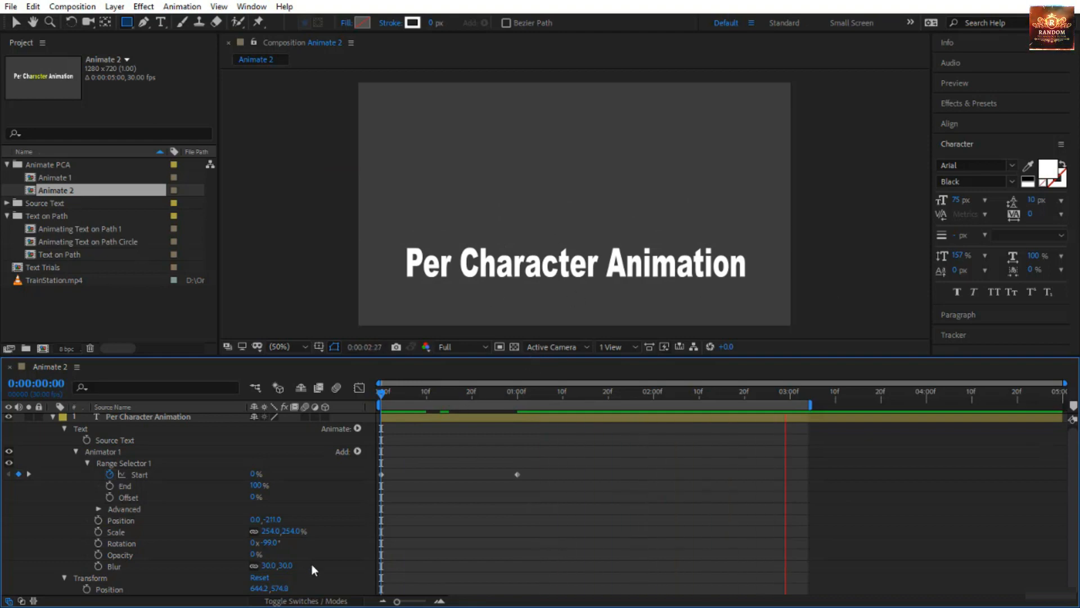
Set Animator 1's Rotation to 0° and return to the start of the composition.
left_click(269, 543)
type("0")
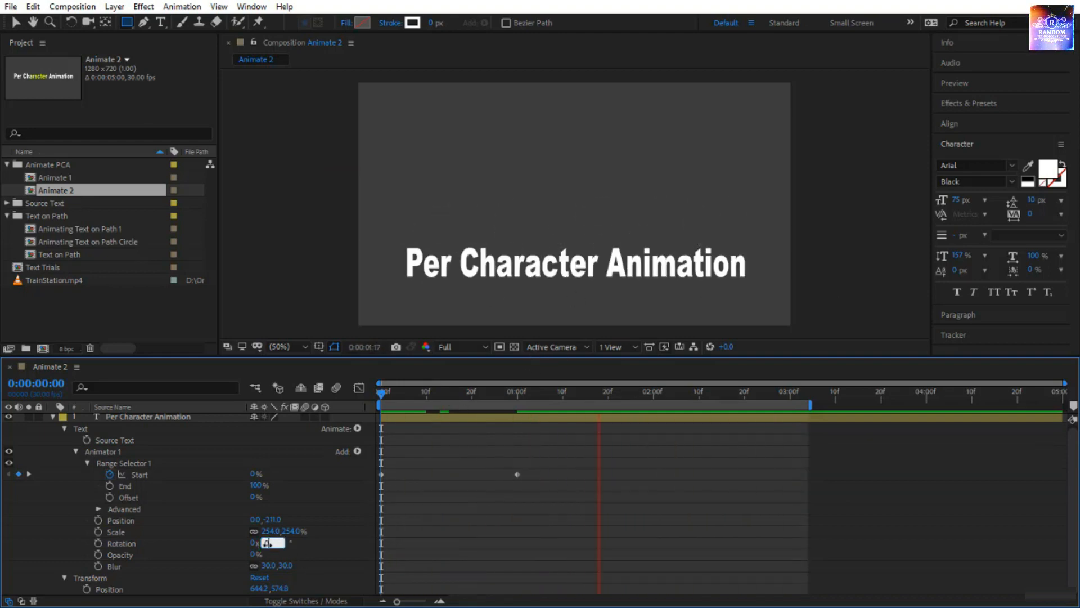
key("Return")
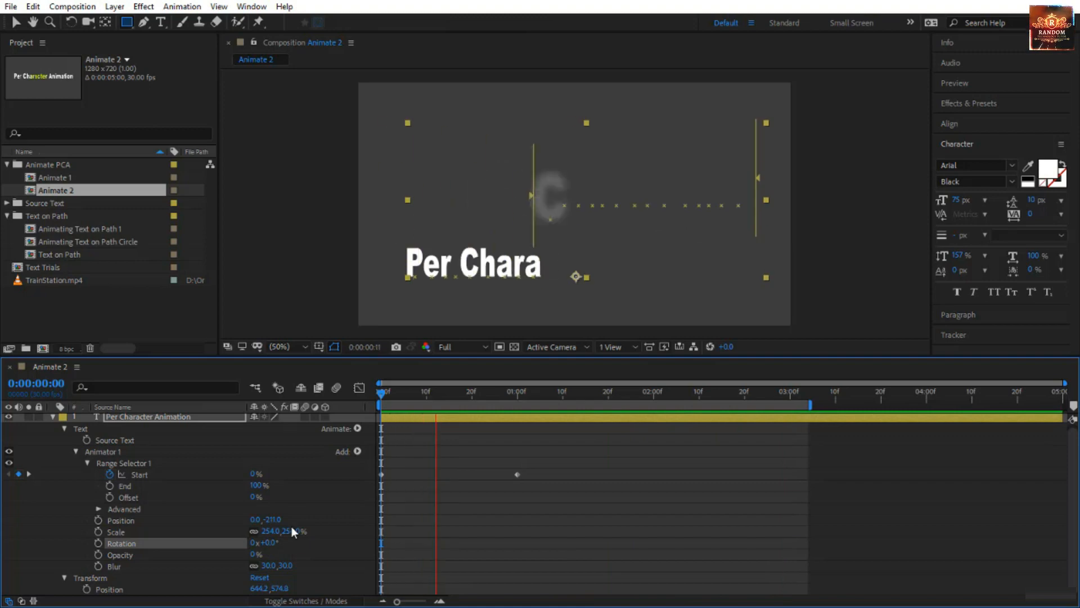
left_click(380, 392)
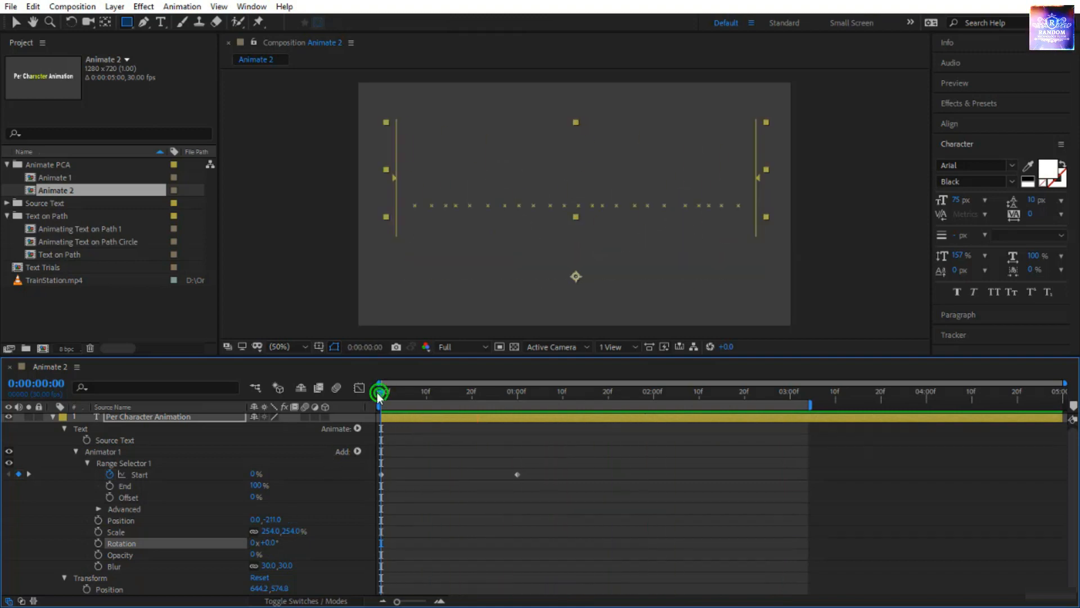
Unlink Animator 1's Scale dimensions, set Scale to 0.0, 1040.0%, and preview the stretched letters.
left_click(254, 531)
left_click(272, 531)
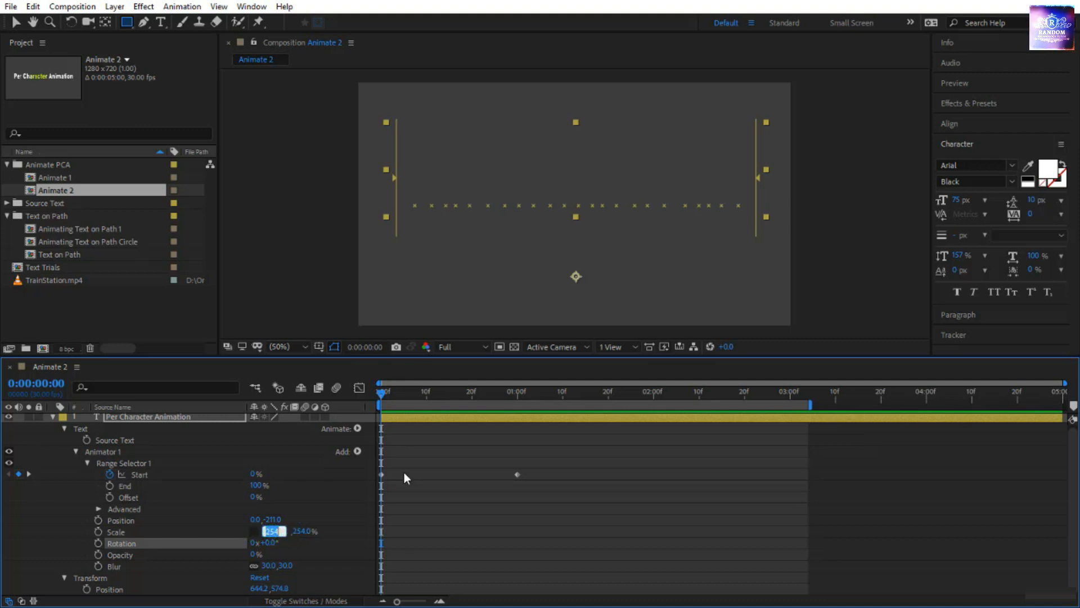
type("0")
key("Return")
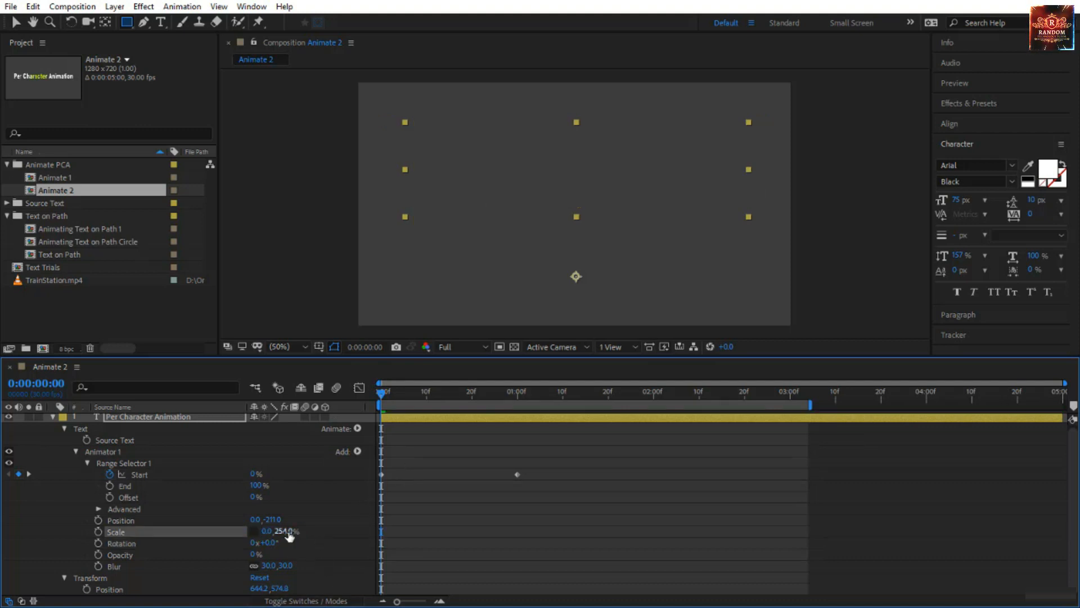
left_click_drag(288, 536, 566, 546)
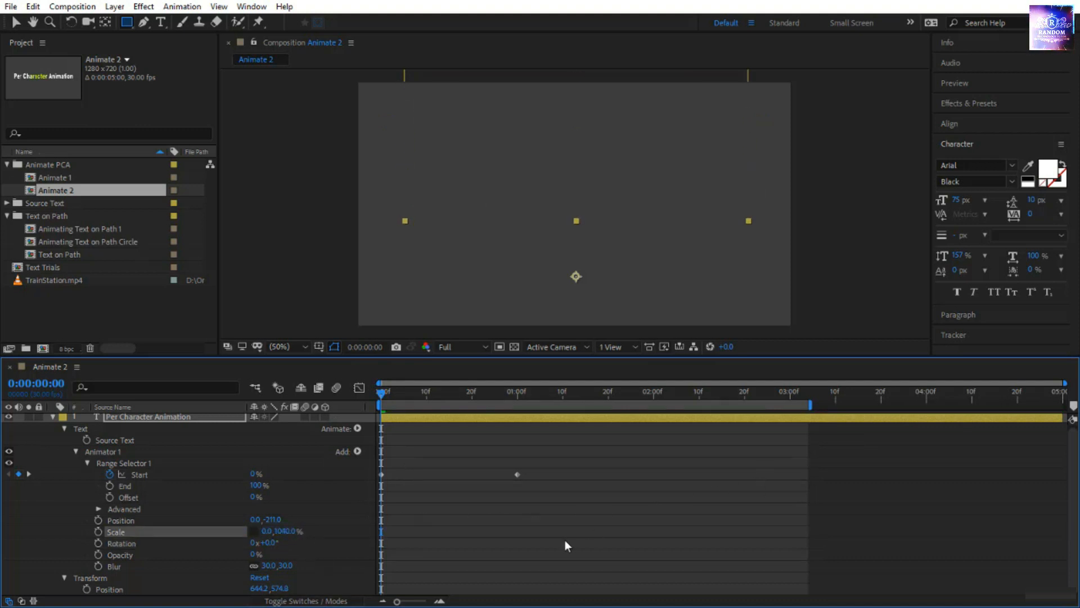
left_click(565, 541)
key("space")
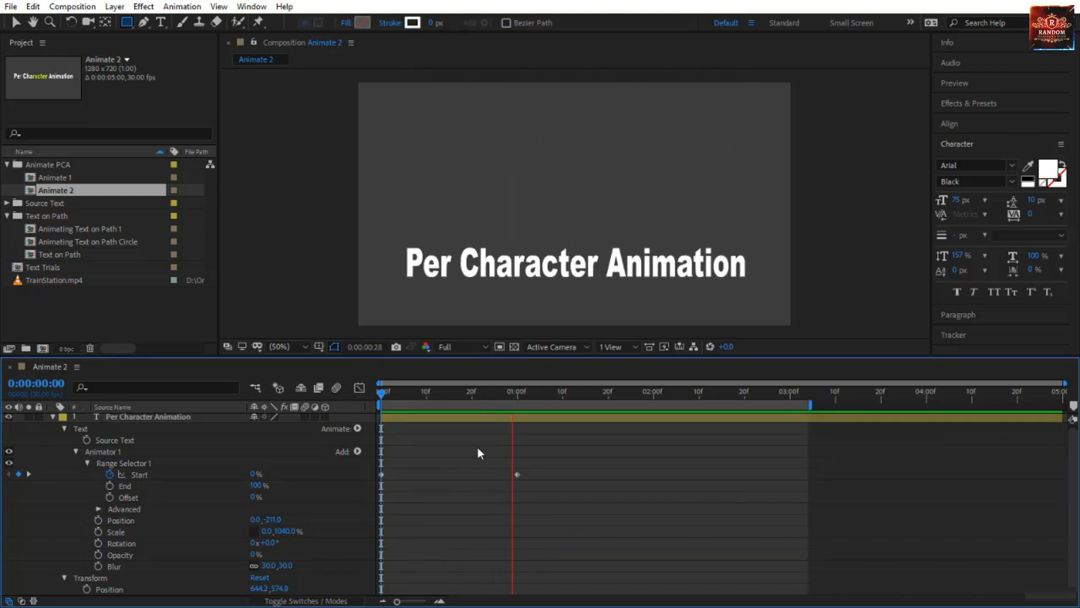
Scrub through the first second of the Animate 2 composition and replay the stretched-letter animation.
left_click_drag(380, 394, 521, 425)
key("space")
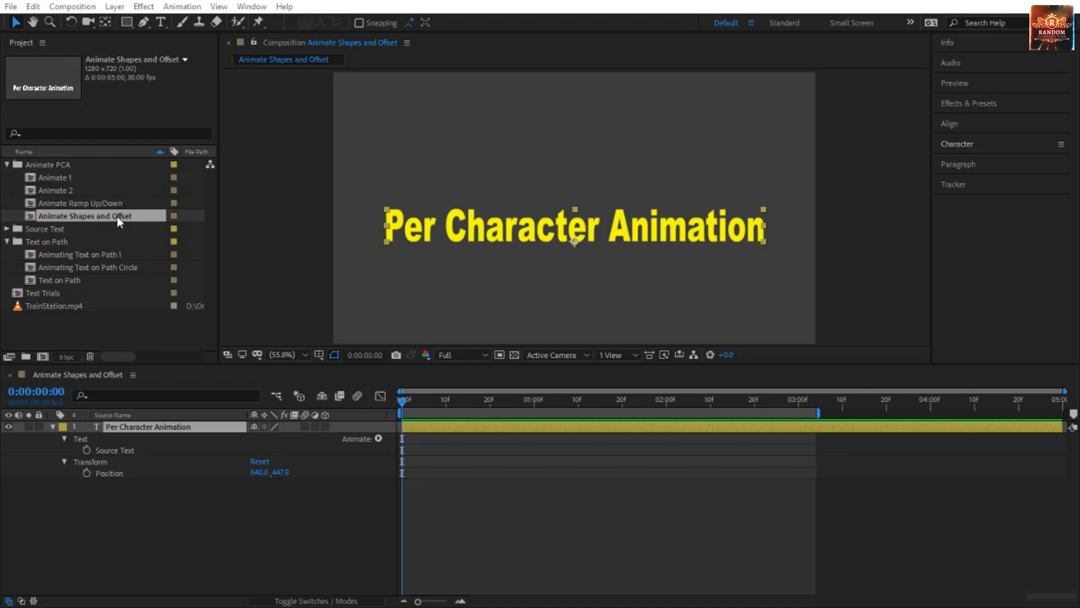
Add a Position animator to the yellow Per Character Animation text, set it to 0.0, -290.0, and expand Range Selector 1.
left_click(381, 438)
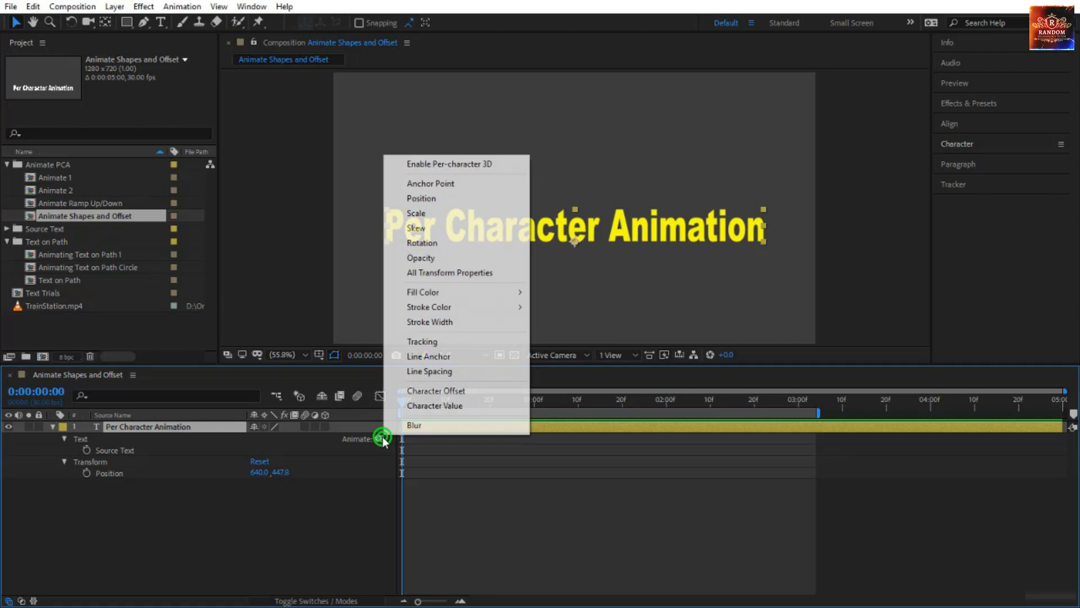
left_click(460, 199)
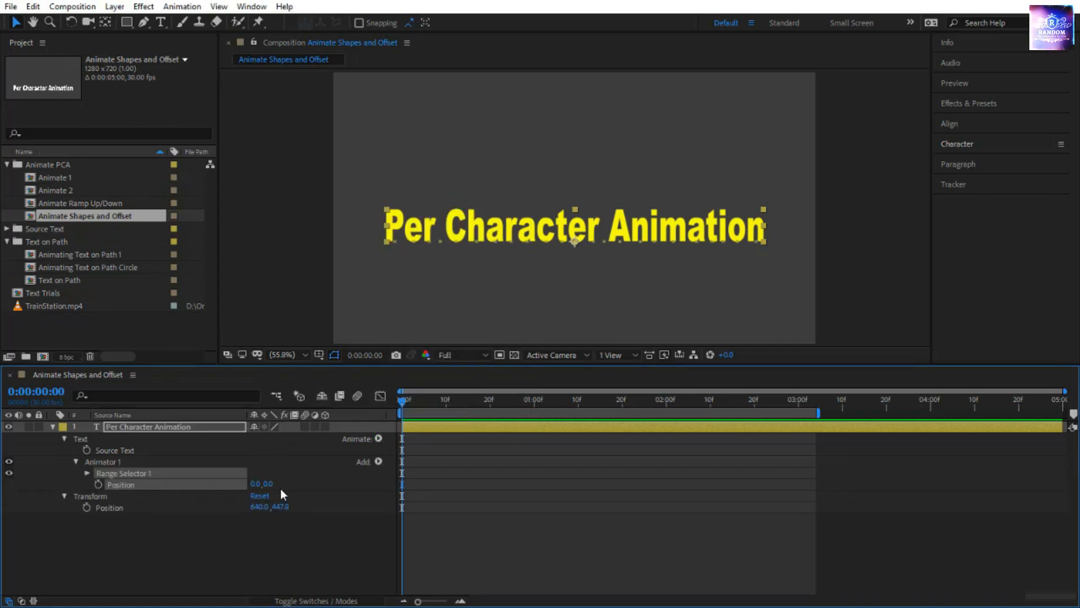
left_click_drag(266, 483, 106, 524)
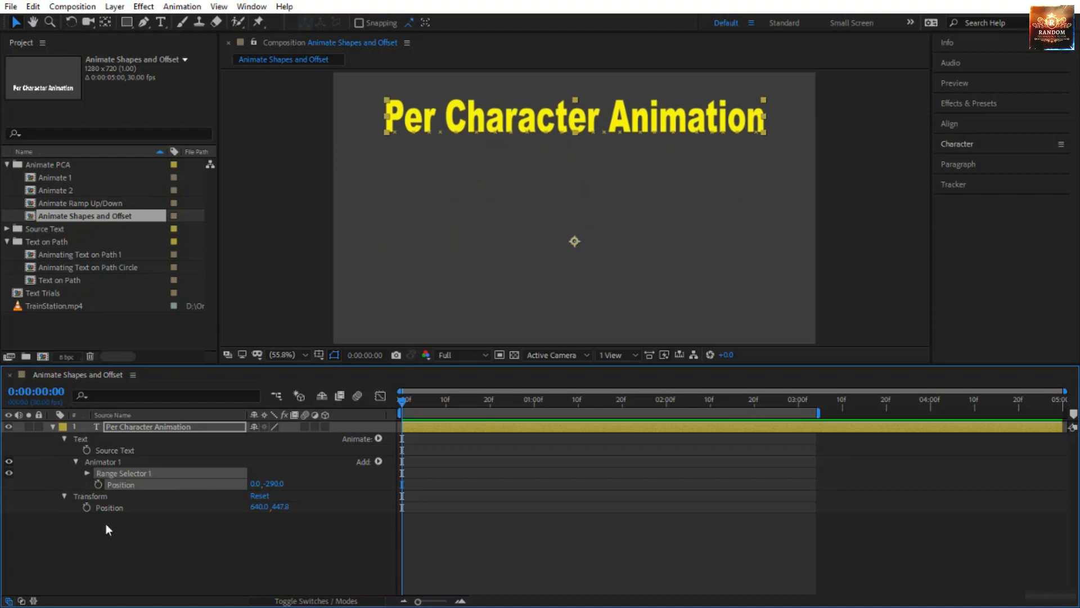
left_click(87, 472)
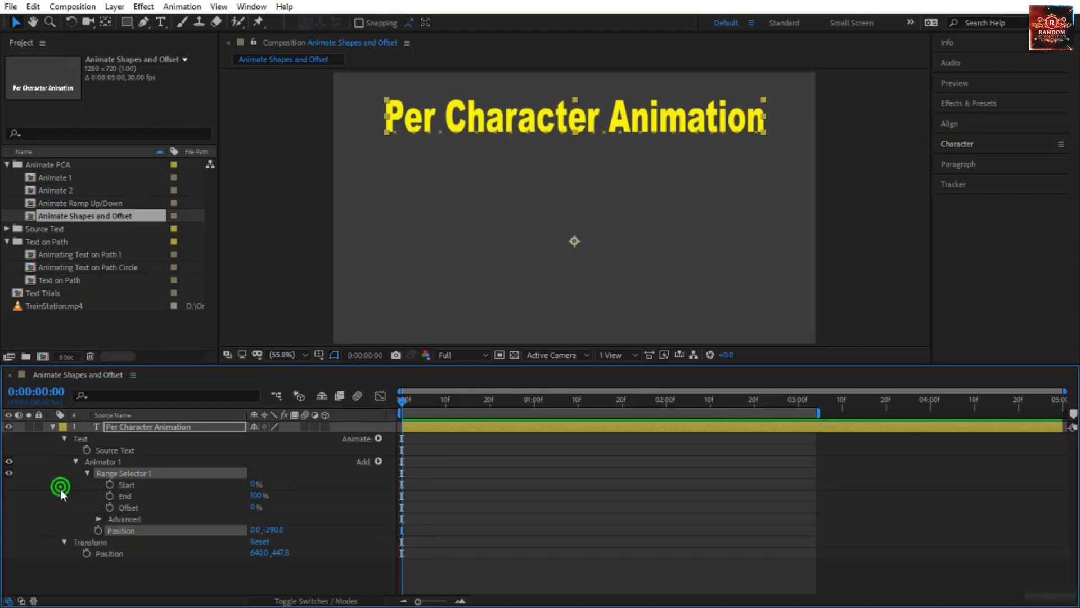
Set Range Selector 1's Offset to 20% to shift the affected letters along the text.
left_click(60, 487)
left_click(143, 505)
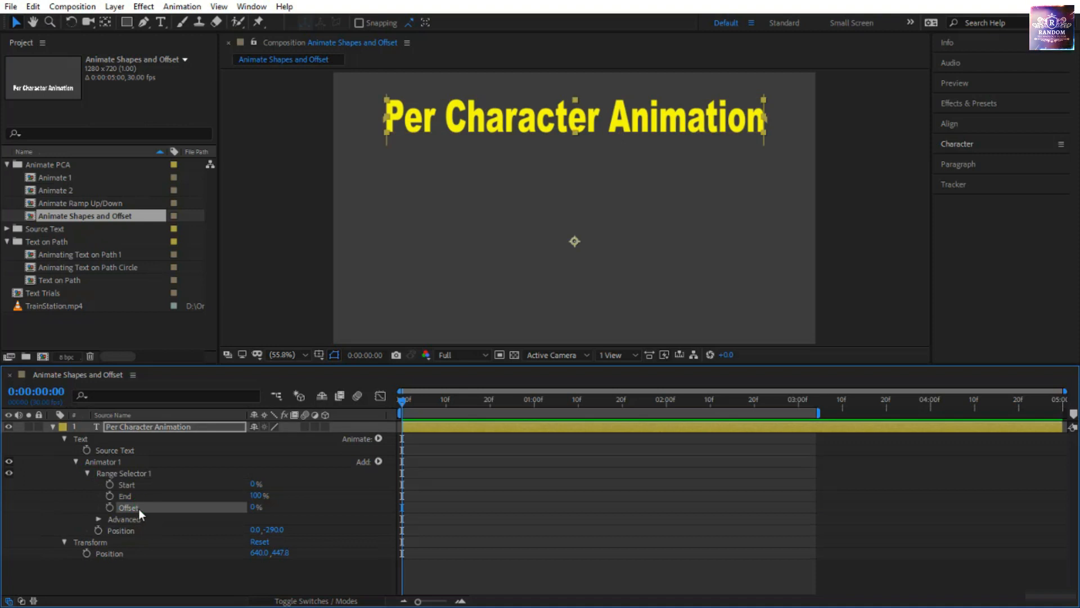
left_click(254, 508)
type("20")
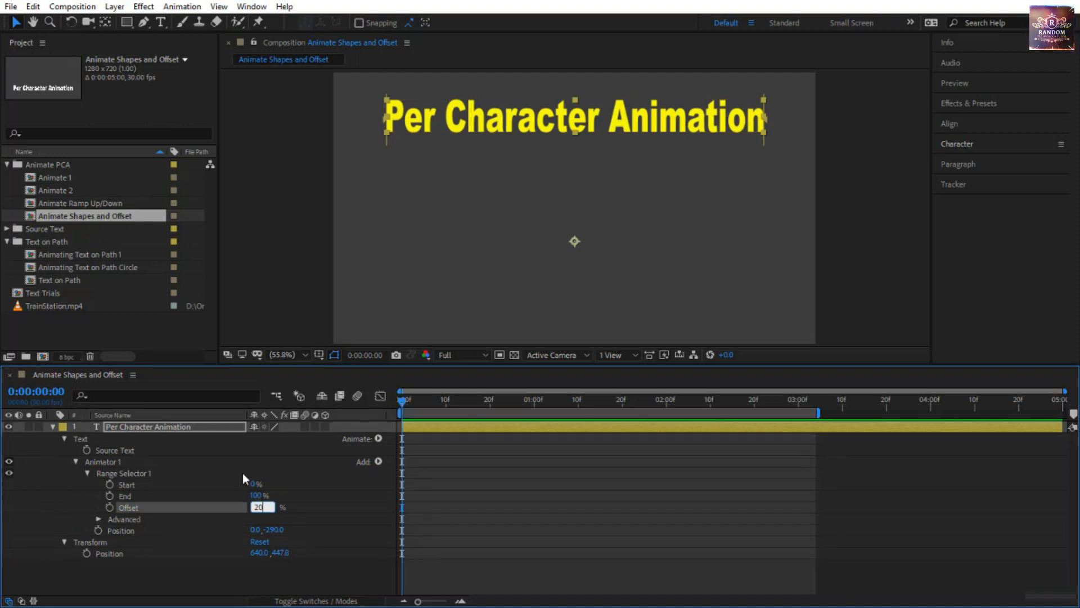
key("Return")
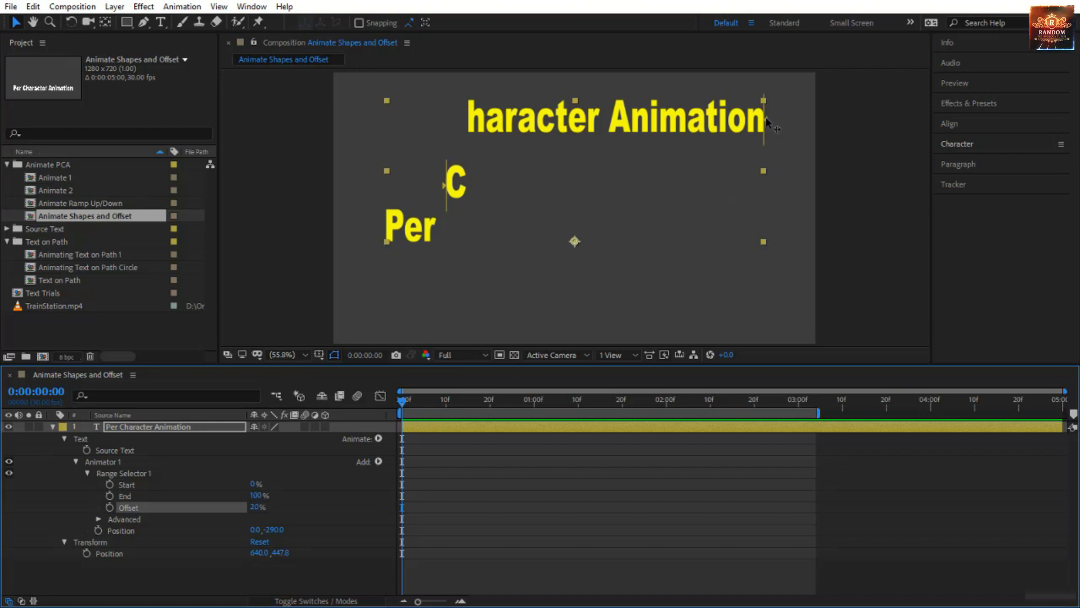
Set Range Selector 1's End to 40% so only part of the text is affected.
left_click(276, 508)
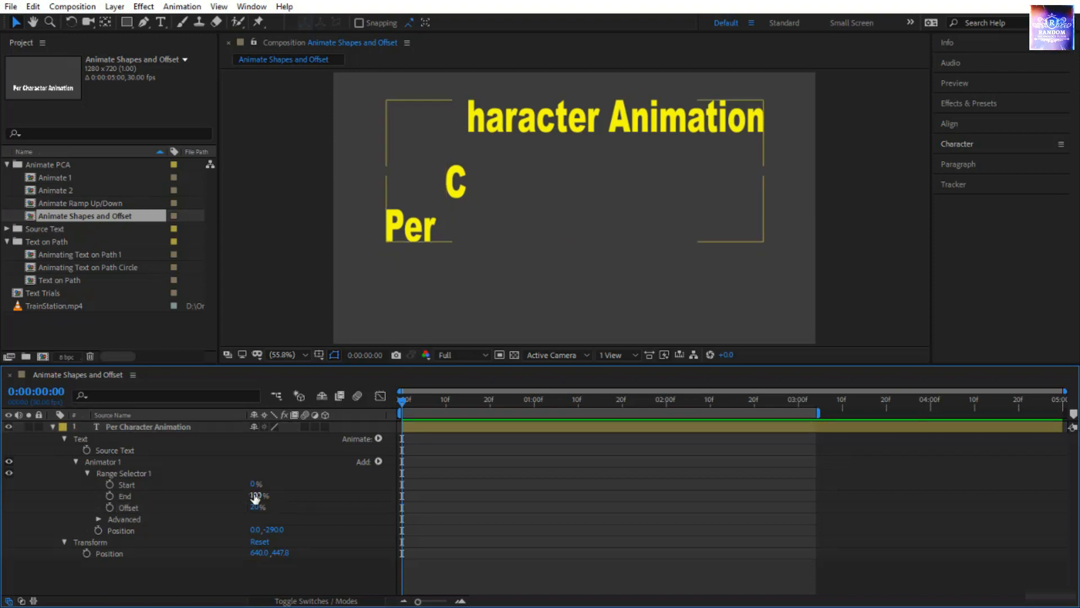
left_click(259, 495)
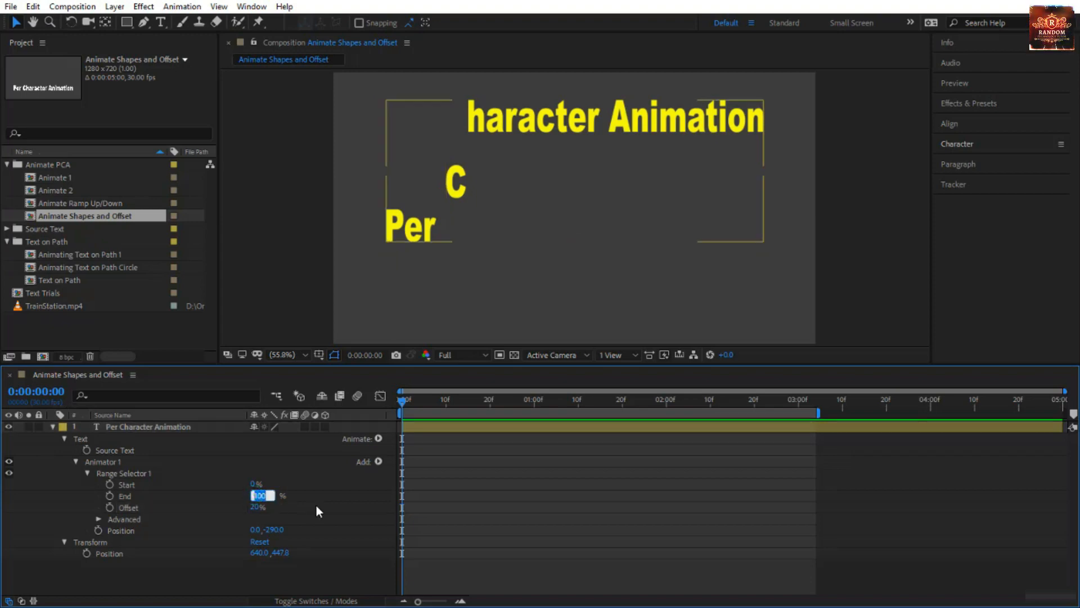
key("BackSpace")
type("40")
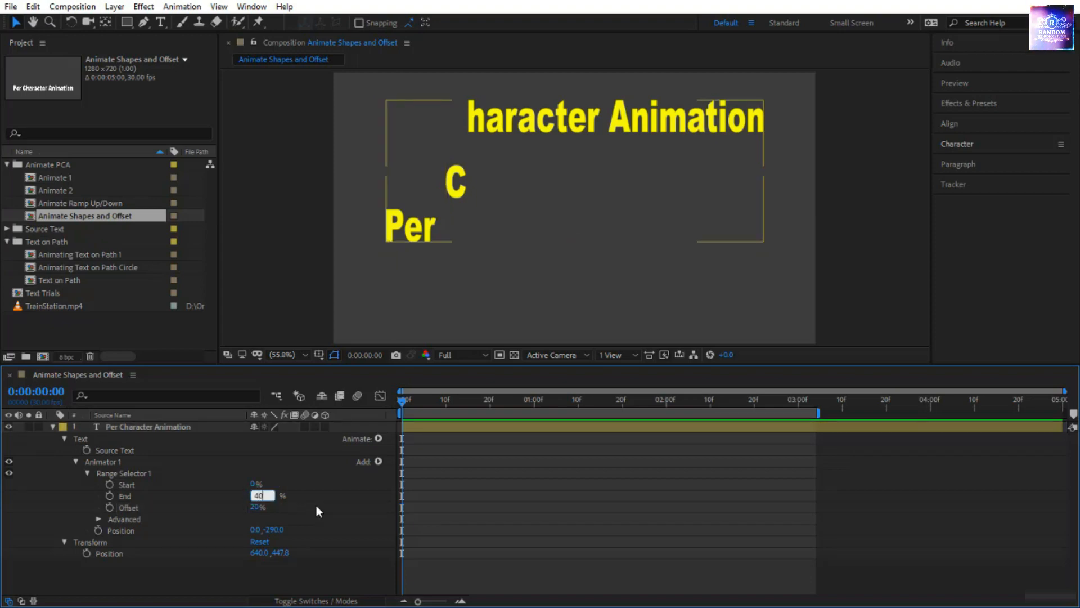
key("Return")
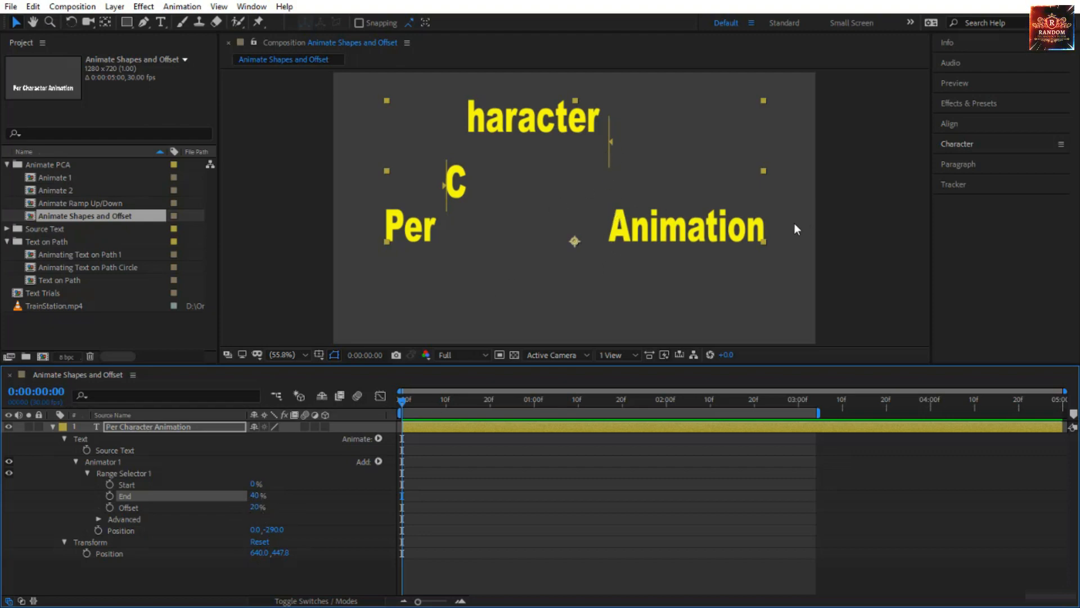
Try an Offset of 0% on Range Selector 1, and undo the change.
left_click(256, 506)
type("0")
key("Return")
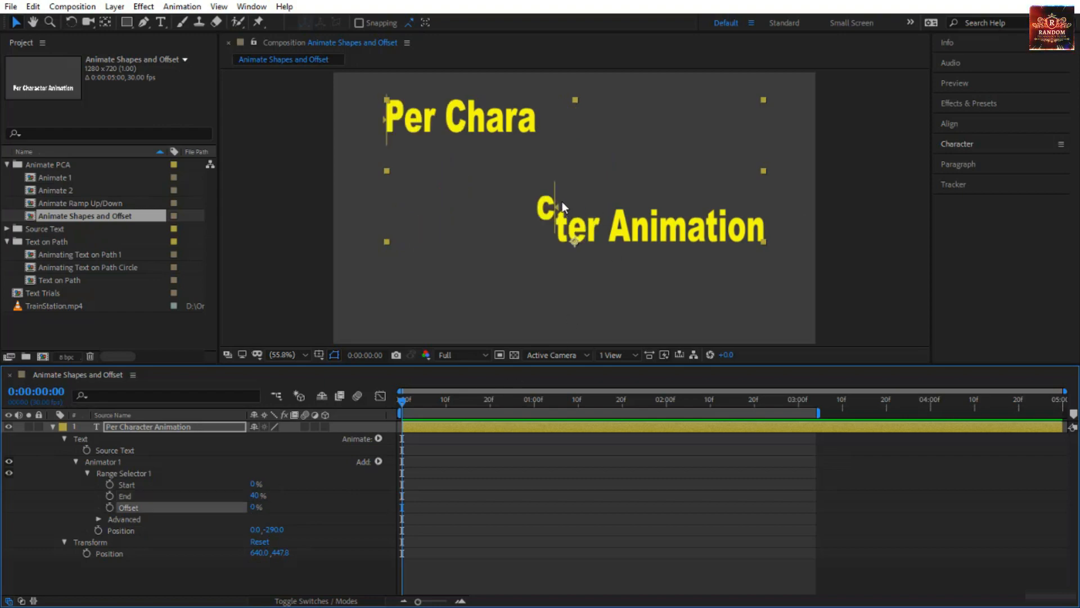
key("ctrl+z")
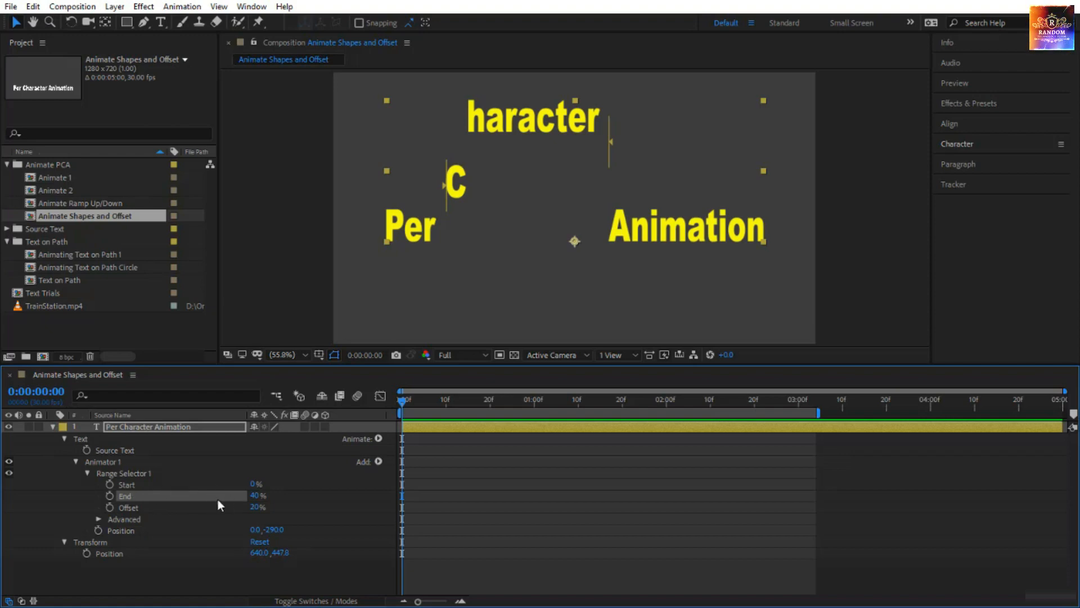
Set Range Selector 1's Offset to -40% and enable keyframing for it at 0:00:00:00.
left_click(258, 507)
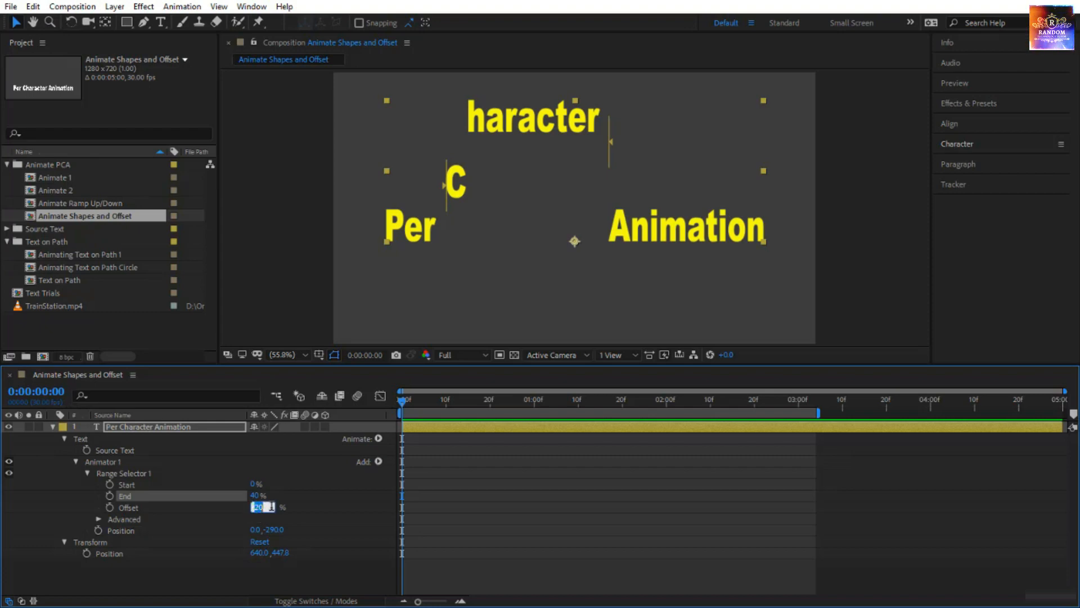
type("-40")
key("Return")
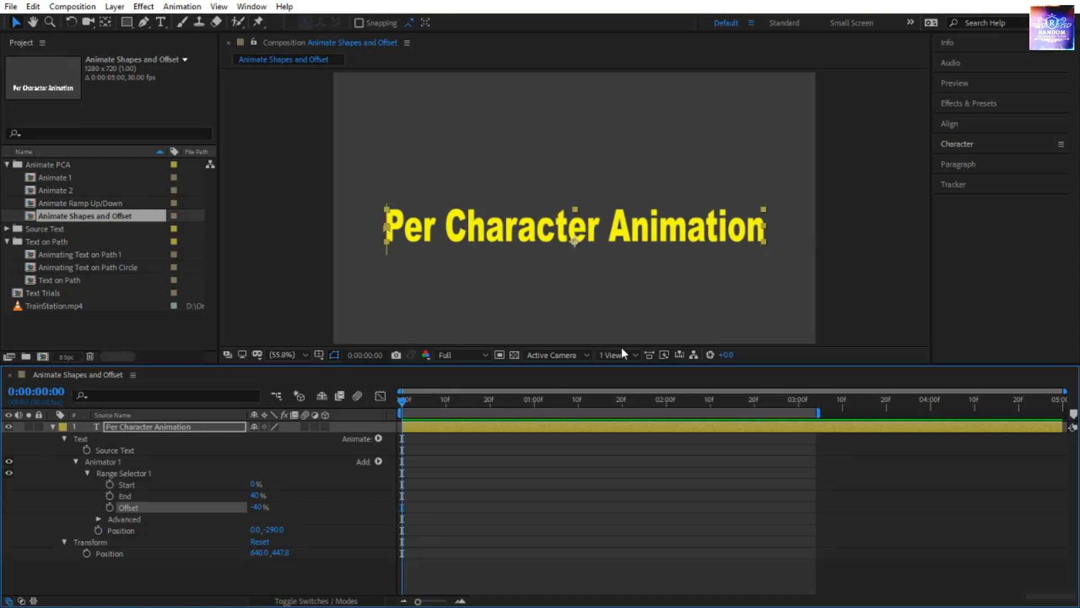
left_click(110, 507)
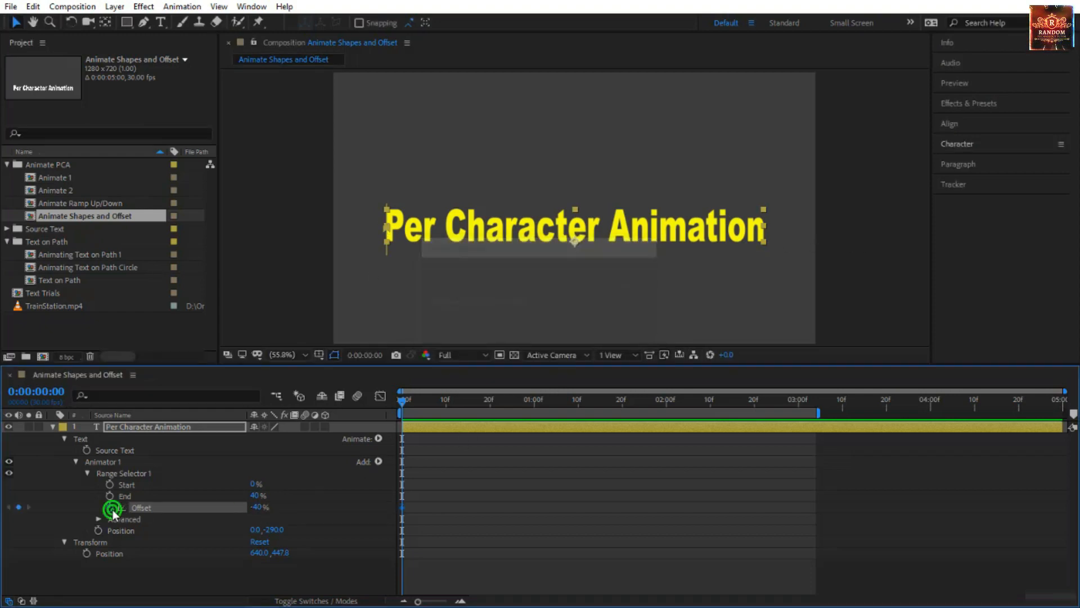
Add an Offset keyframe of 100% at 0:00:02:00 and preview the animation from the start.
left_click_drag(402, 400, 666, 417)
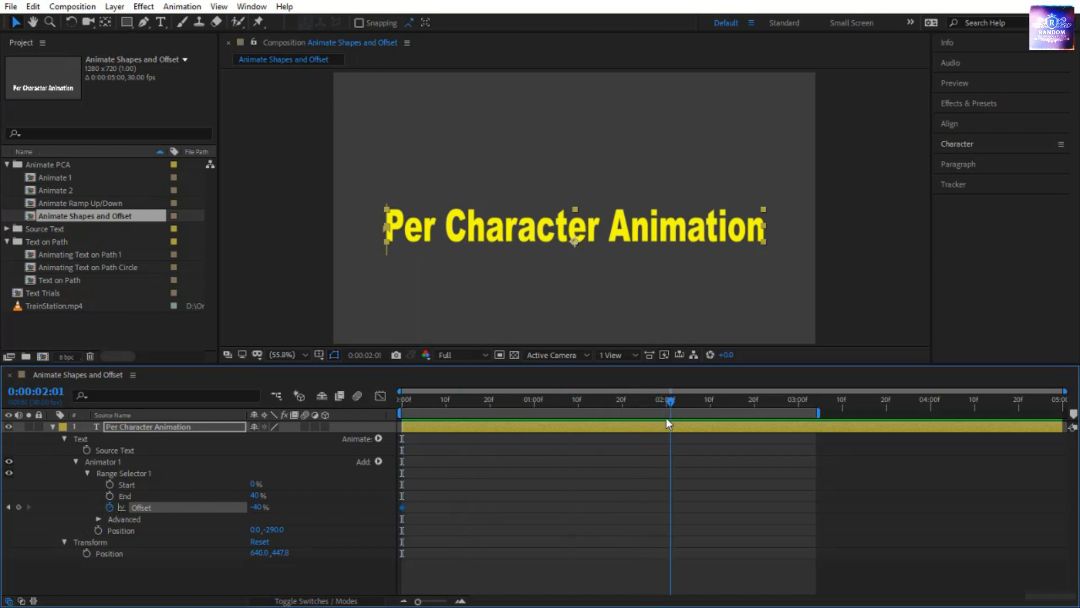
left_click_drag(264, 504, 429, 506)
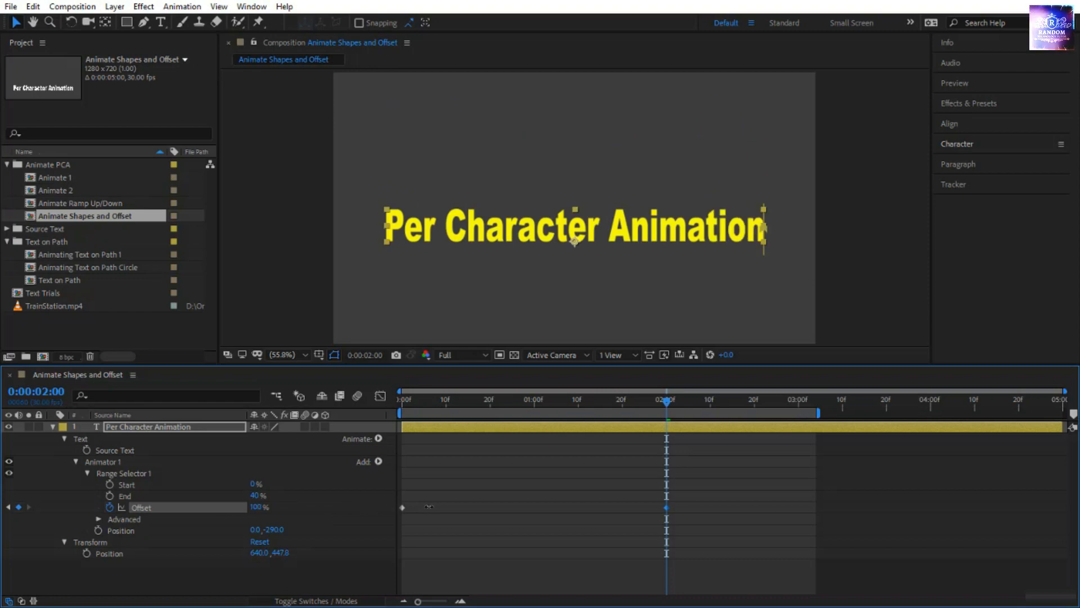
left_click_drag(668, 401, 263, 426)
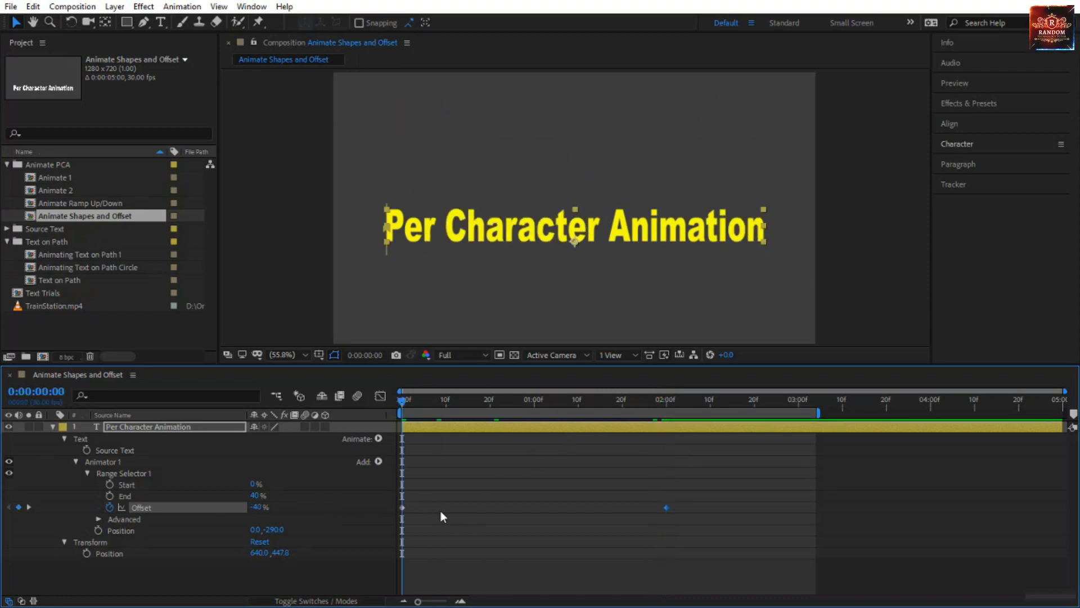
key("space")
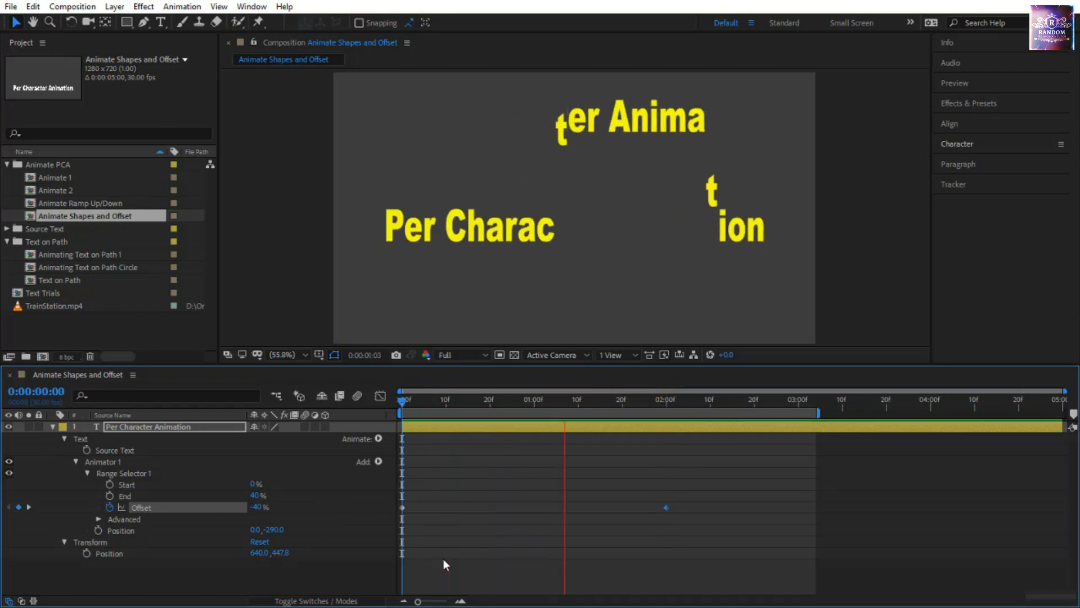
Scrub and replay the Offset animation, comparing how the letters move between 0:00:00:27 and 0:00:00:28.
left_click(404, 397)
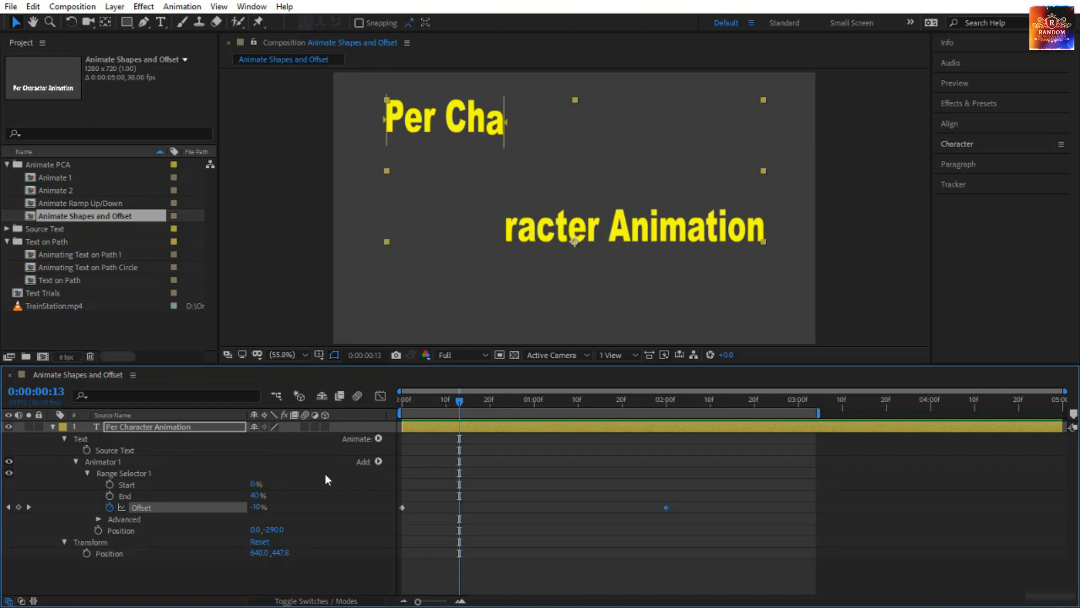
left_click_drag(460, 404, 592, 422)
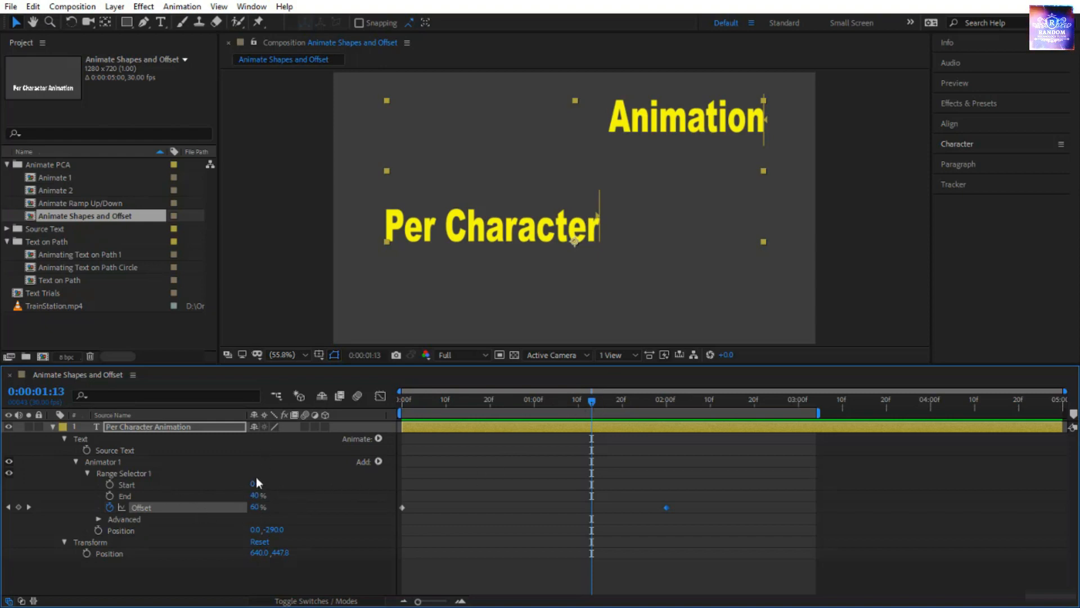
left_click_drag(590, 400, 402, 400)
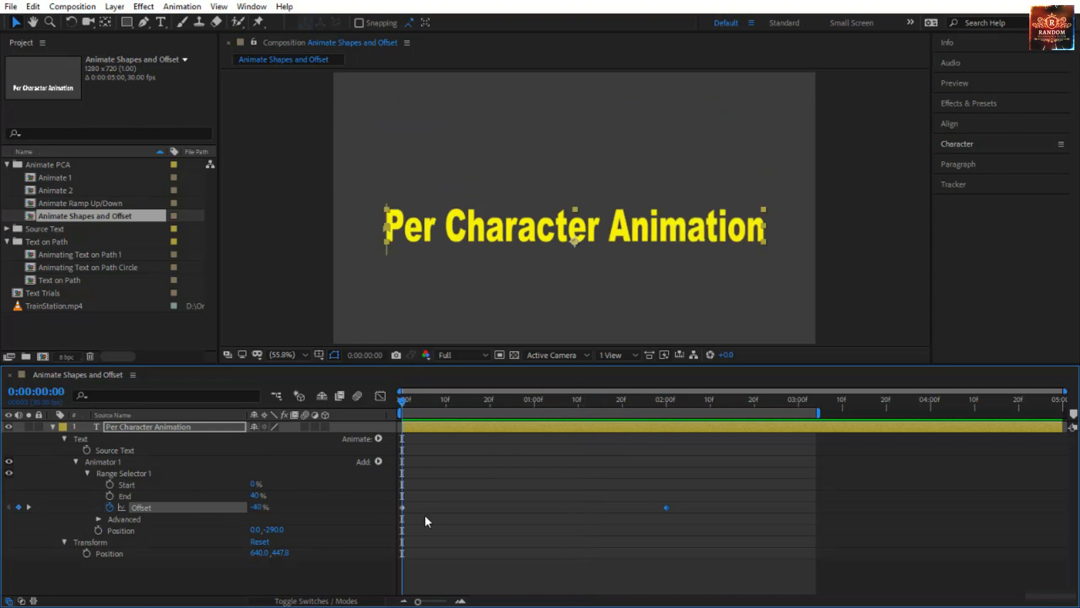
key("space")
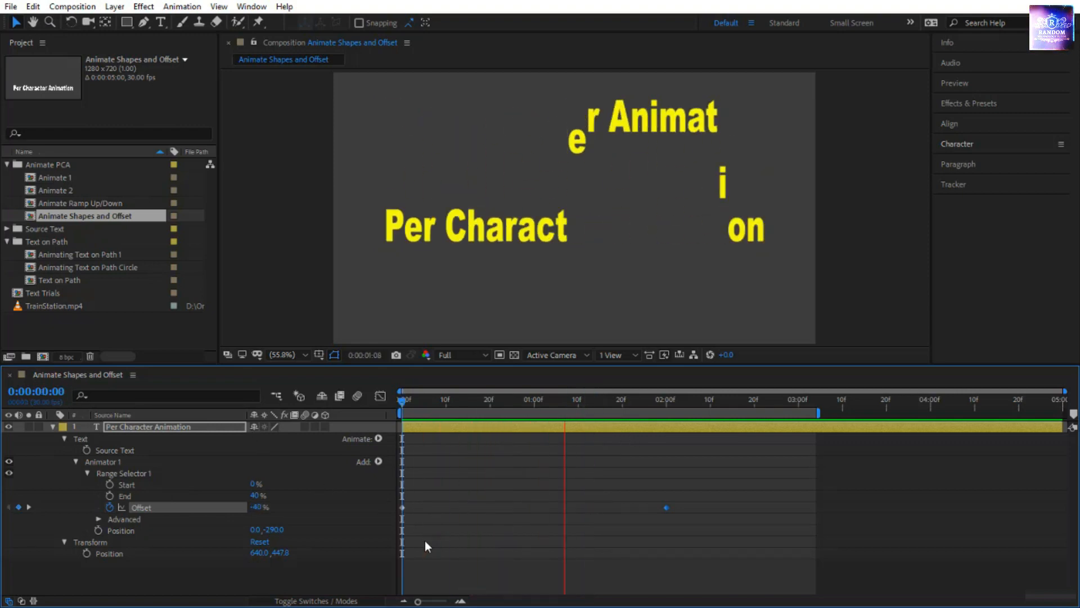
left_click(399, 403)
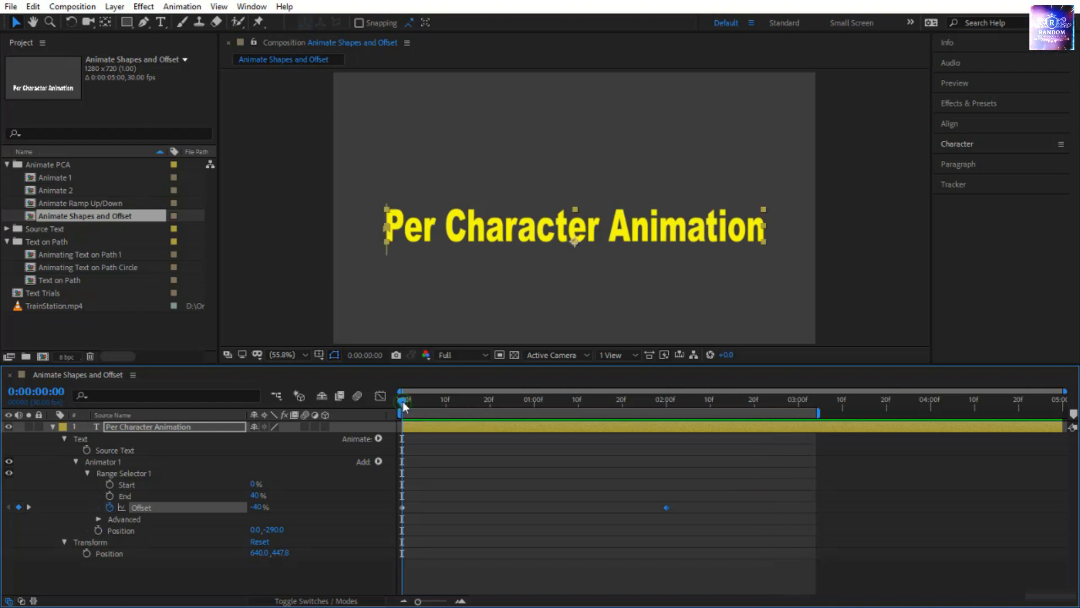
left_click_drag(403, 401, 525, 422)
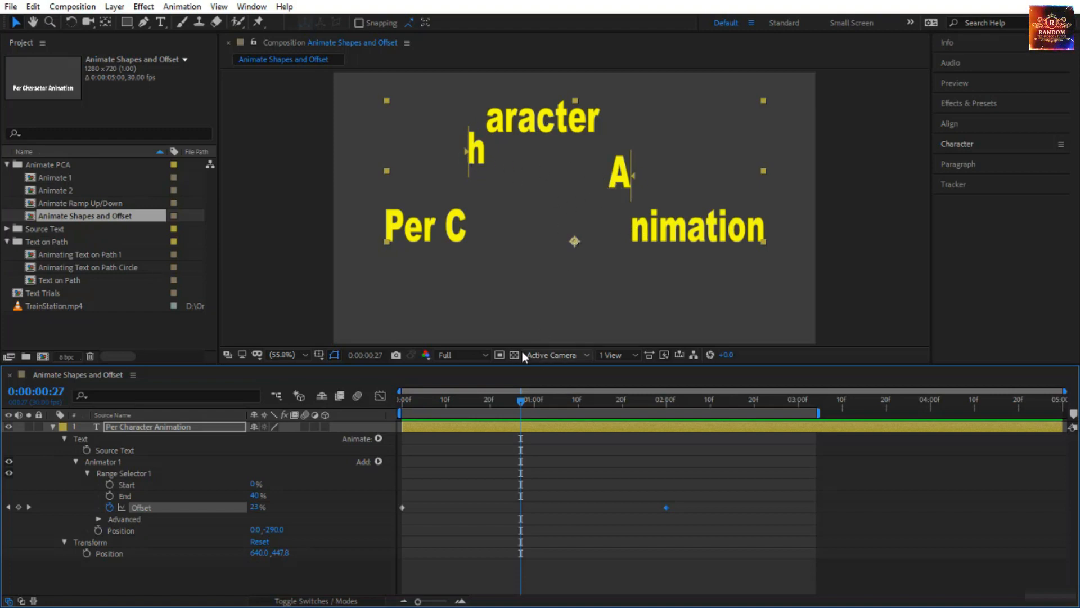
key("Page_Down")
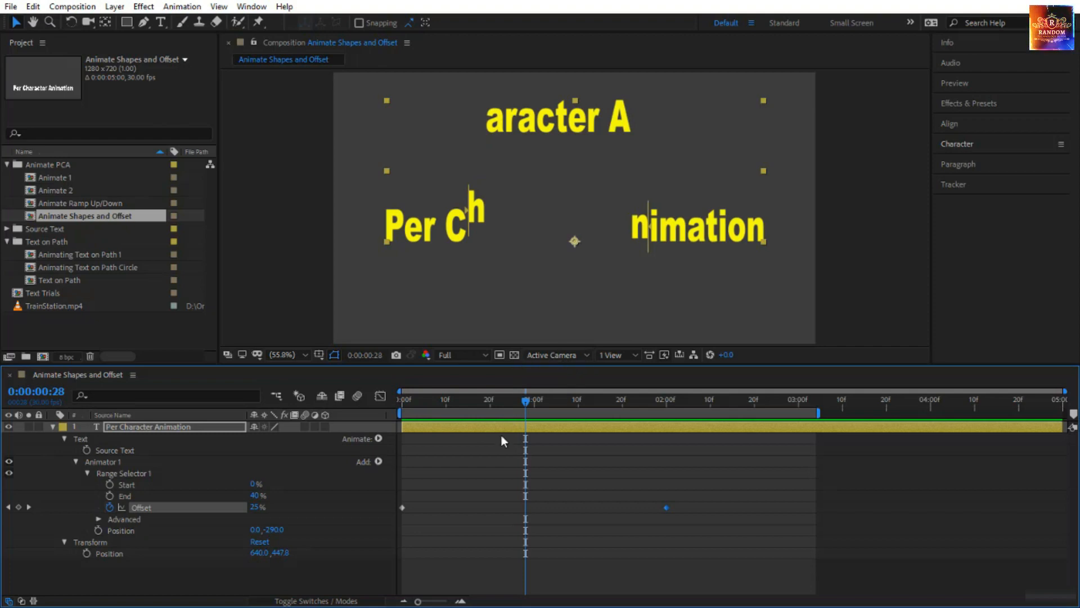
key("Page_Up")
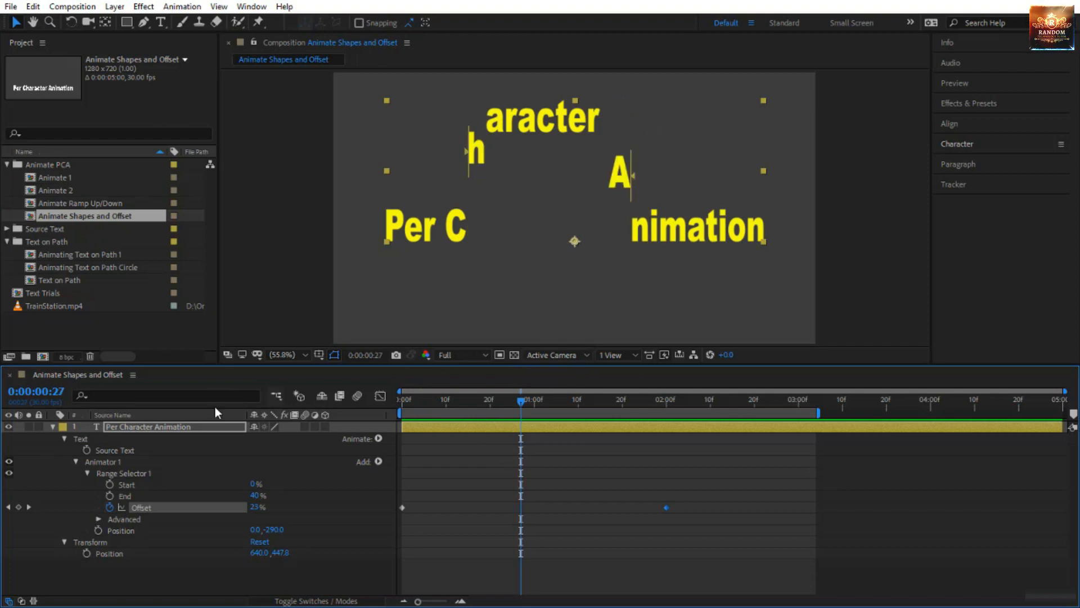
Expand Range Selector 1's Advanced options and set its Shape to Triangle with the playhead at 0:00:01:01.
left_click(99, 518)
scroll(153, 542, "down", 3)
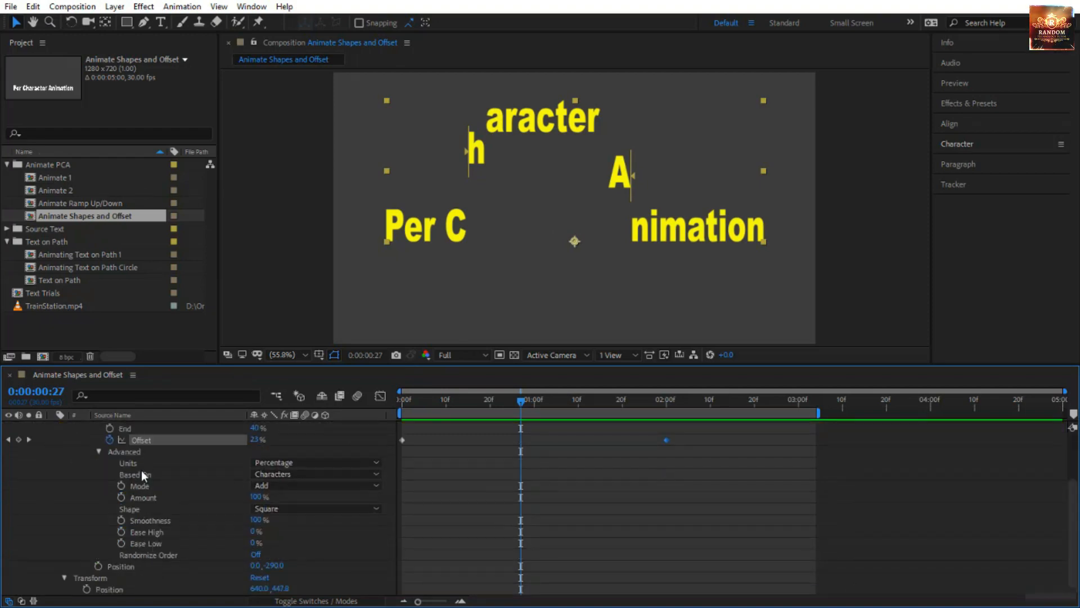
left_click(143, 463)
left_click(140, 475)
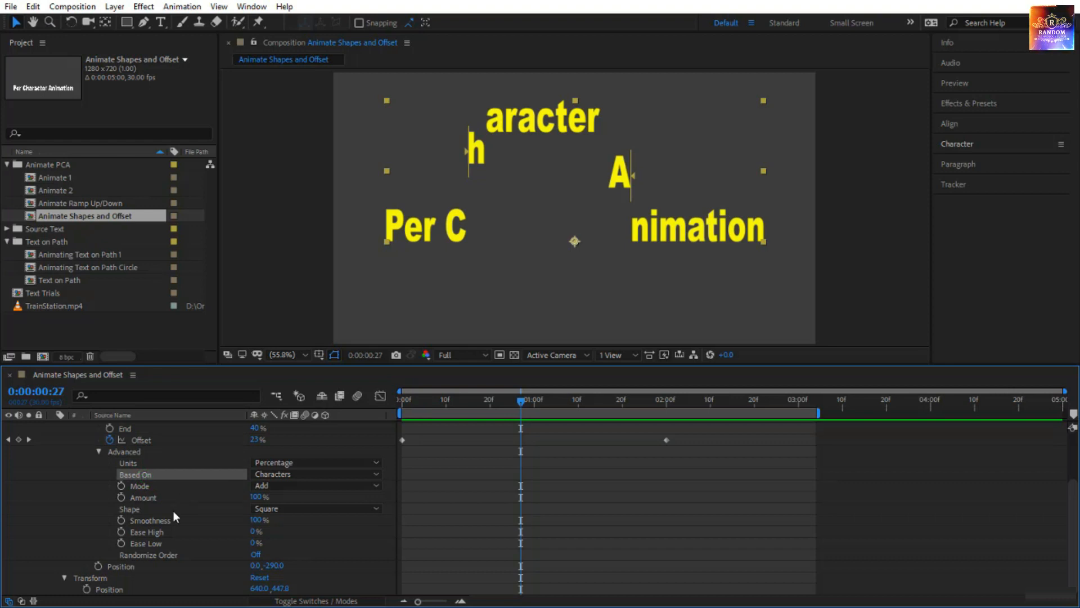
left_click(130, 509)
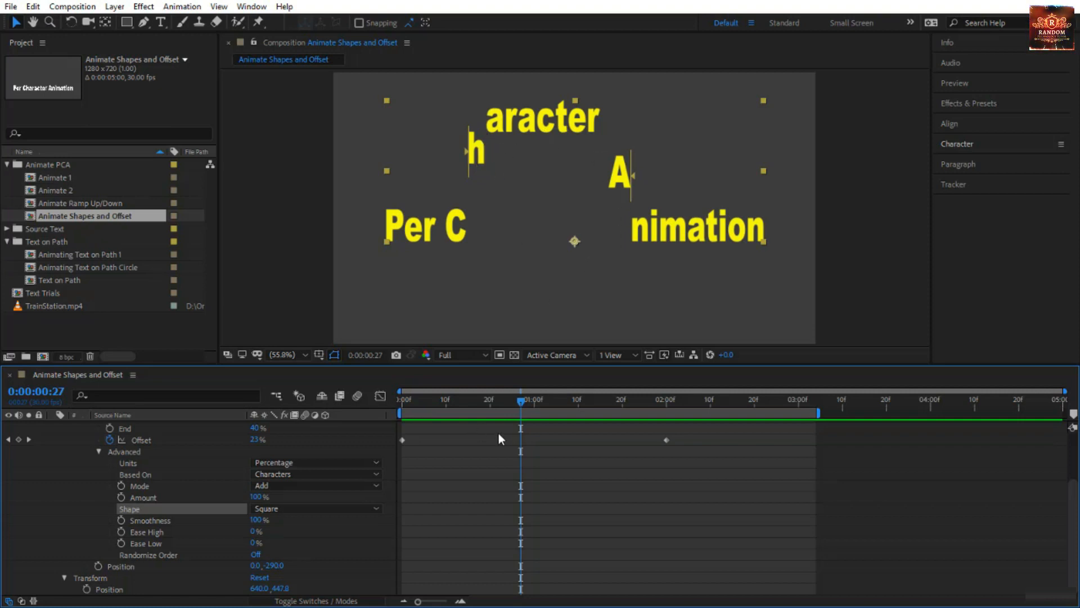
left_click_drag(515, 400, 538, 405)
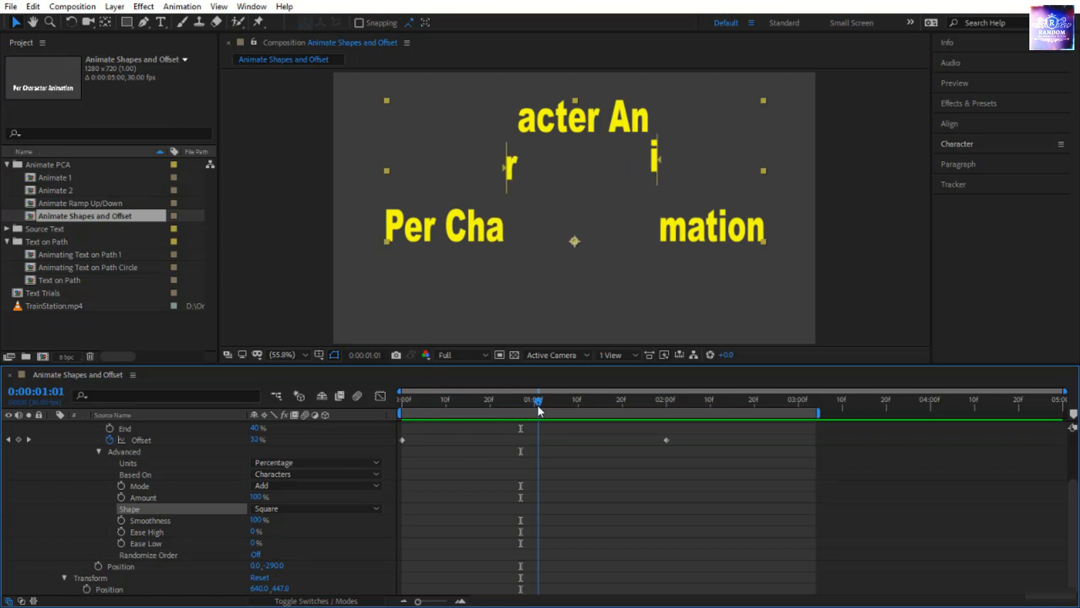
left_click(291, 509)
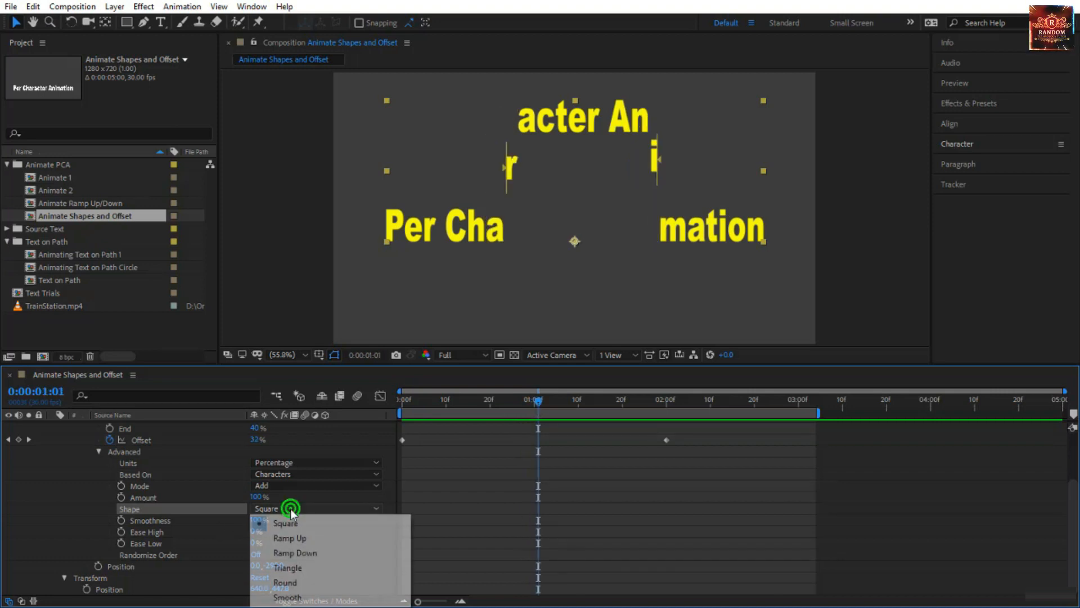
left_click(314, 568)
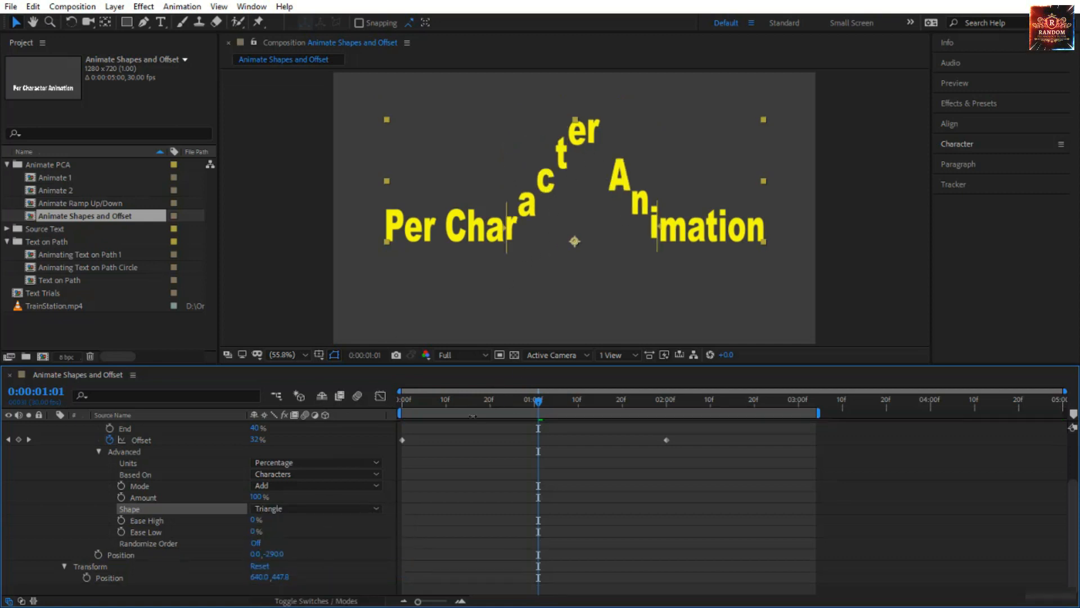
Preview the Triangle-shaped Offset animation from the start, scrub to 0:00:00:29, and return the playhead to 0:00:00:00.
left_click_drag(537, 400, 403, 400)
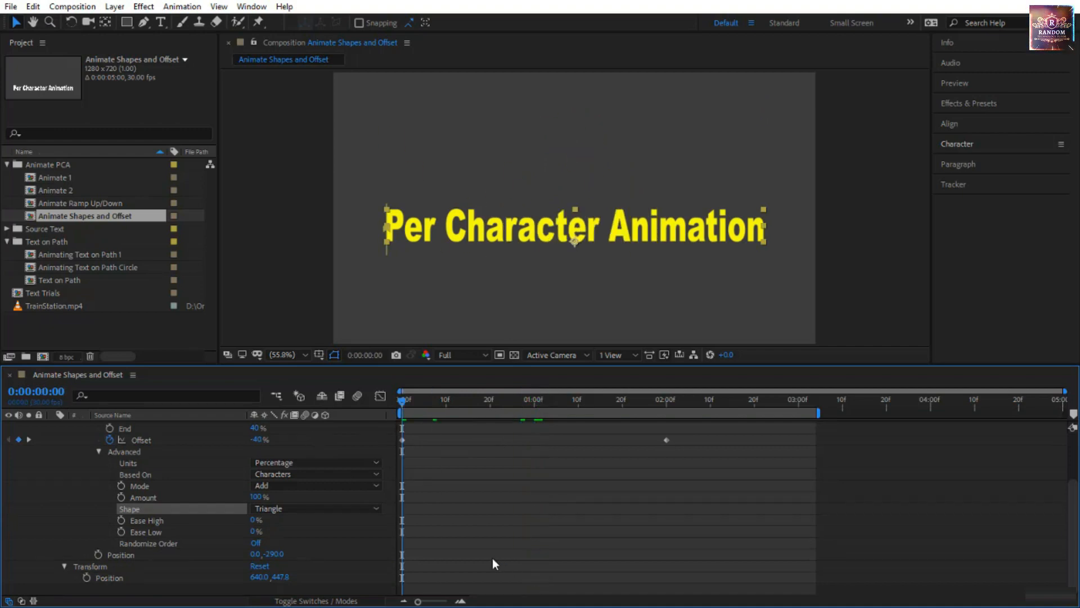
key("space")
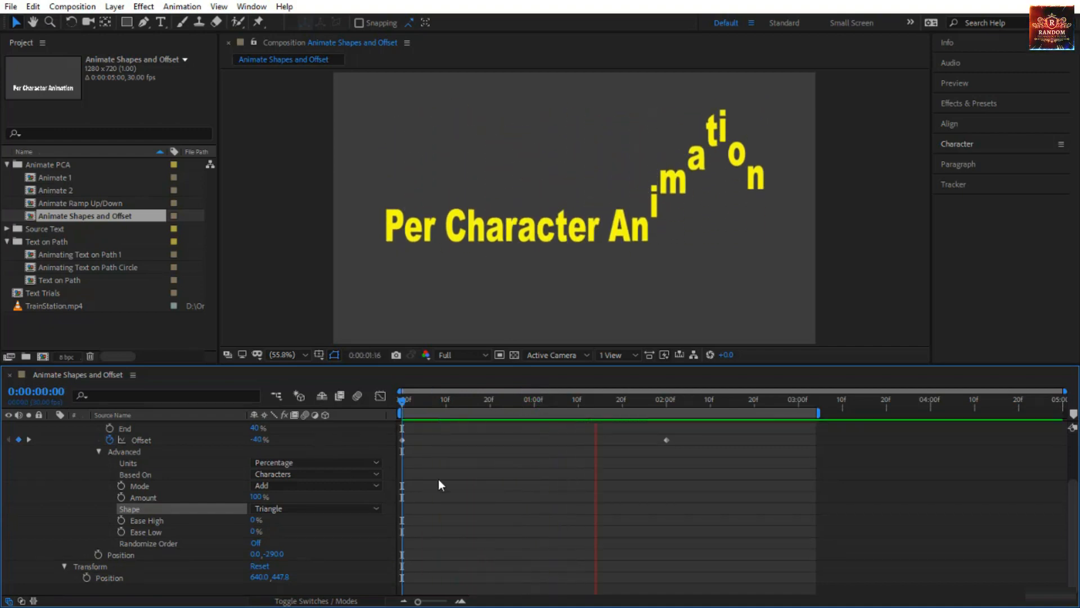
left_click_drag(397, 400, 529, 429)
scroll(326, 457, "up", 3)
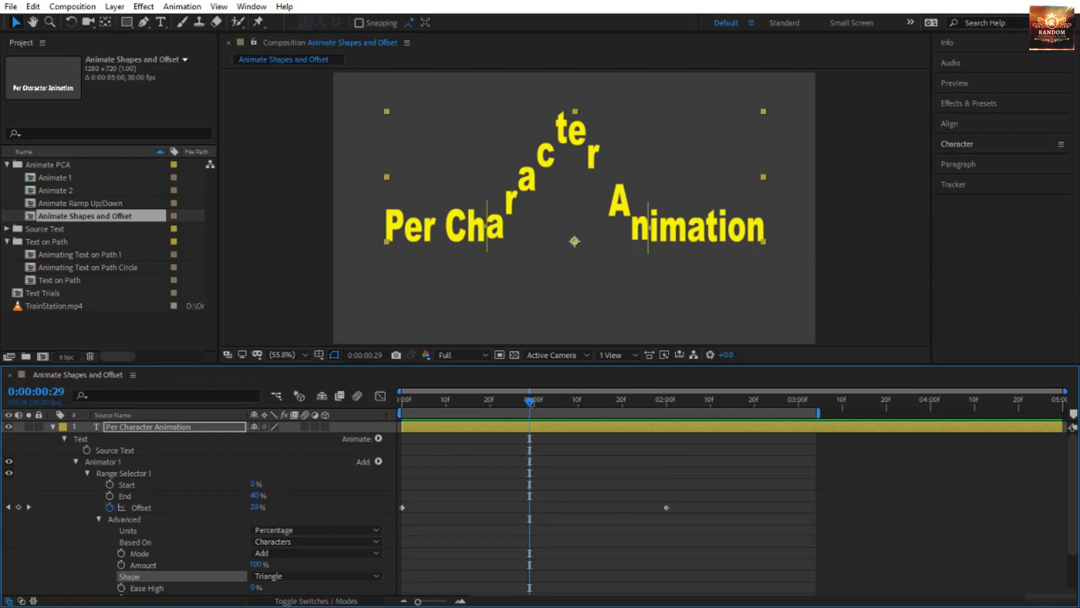
left_click_drag(529, 401, 340, 447)
scroll(433, 493, "down", 3)
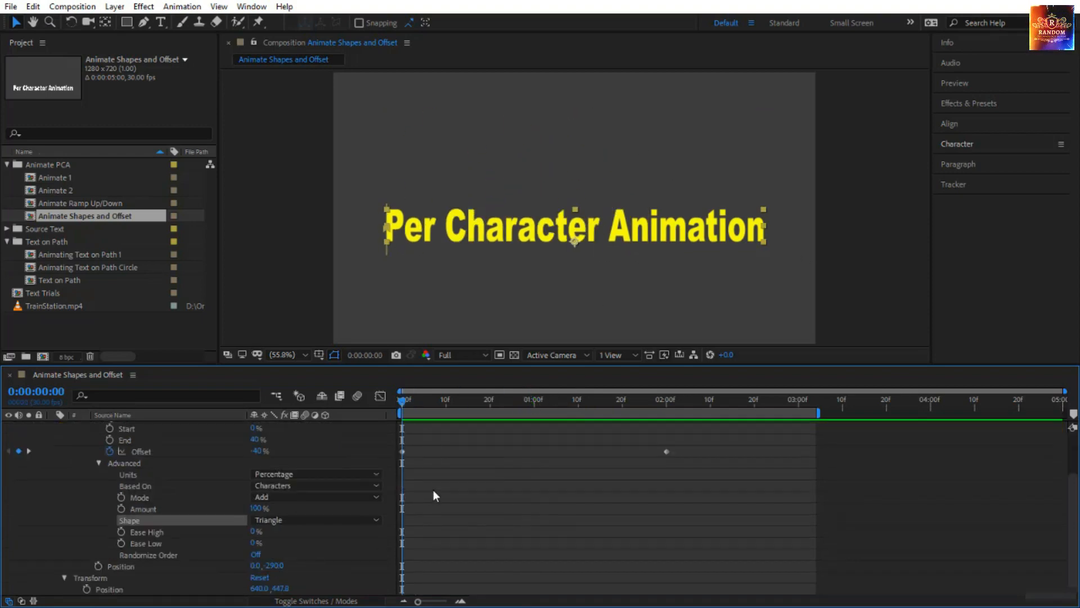
Change Range Selector 1's Shape to Round and scrub from the start to 0:00:01:01.
left_click(298, 520)
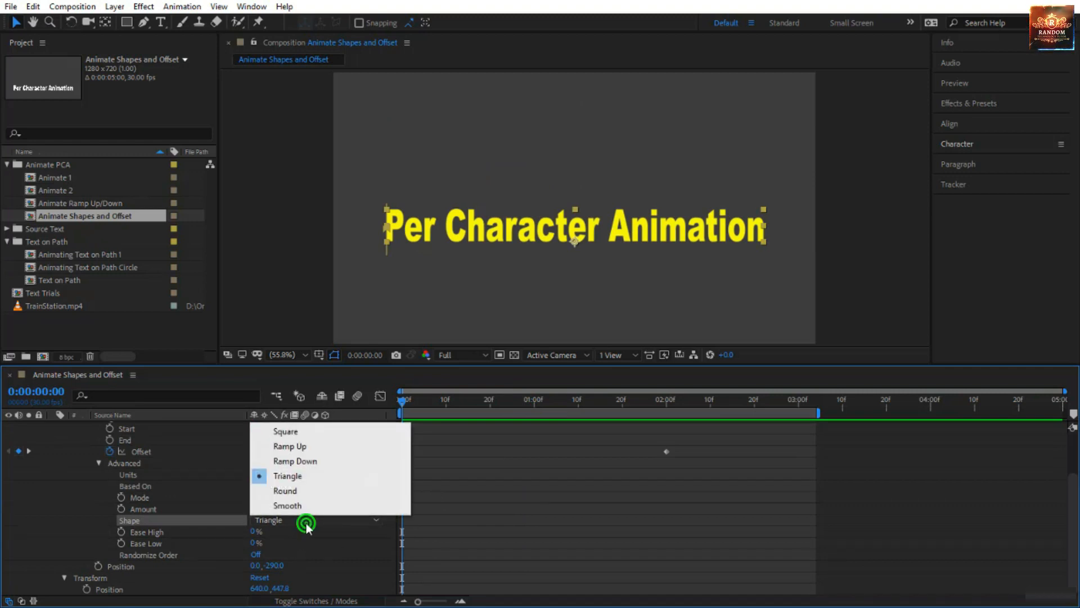
left_click(299, 494)
left_click_drag(403, 401, 538, 416)
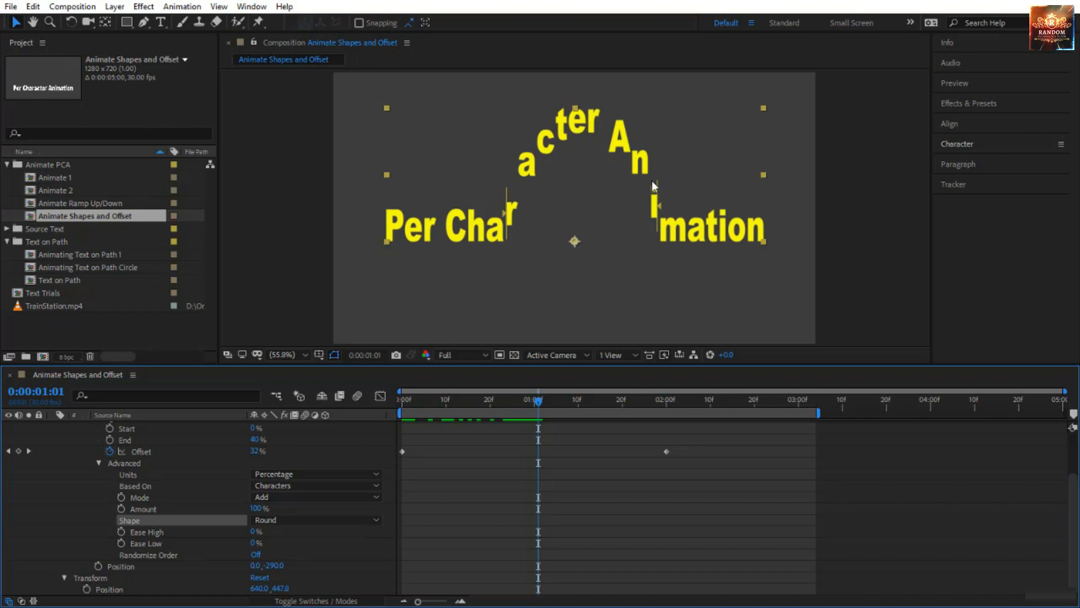
Change Range Selector 1's Shape to Smooth, preview the animation from the start, and scrub to 0:00:00:25.
left_click(304, 519)
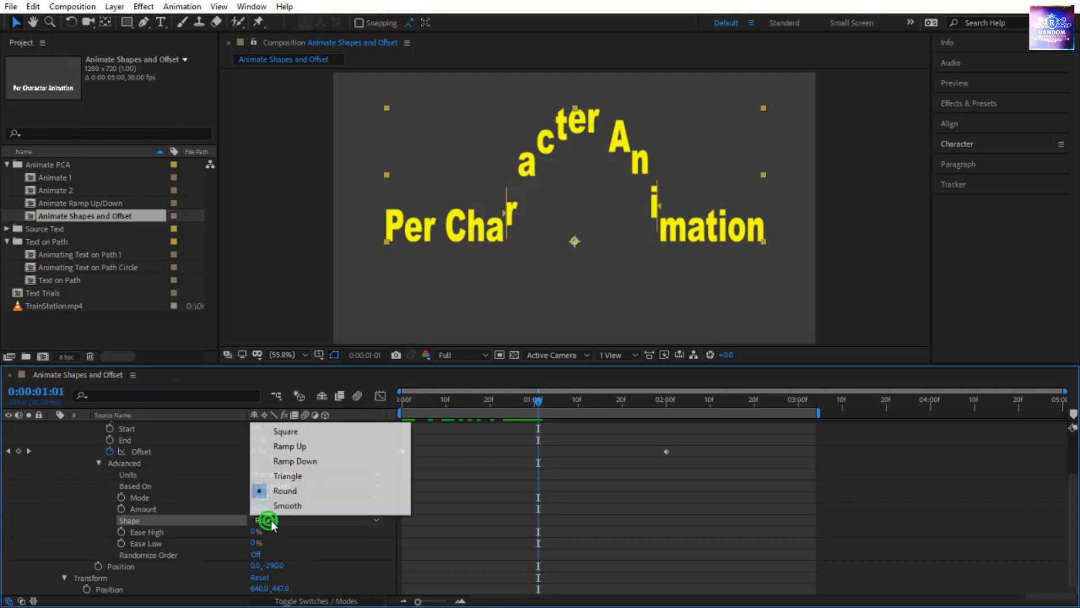
left_click(302, 506)
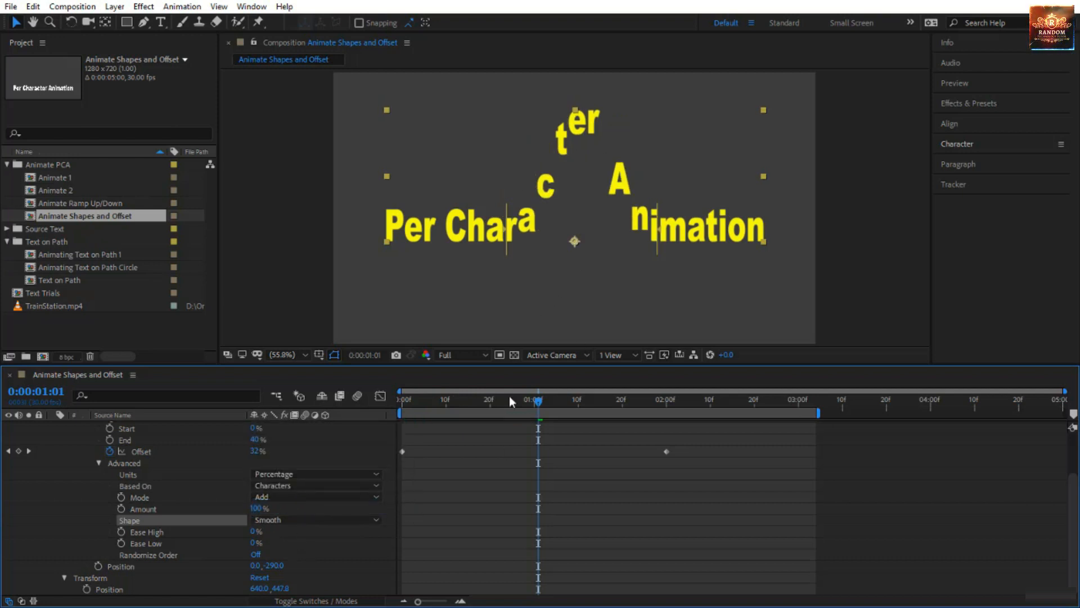
key("Home")
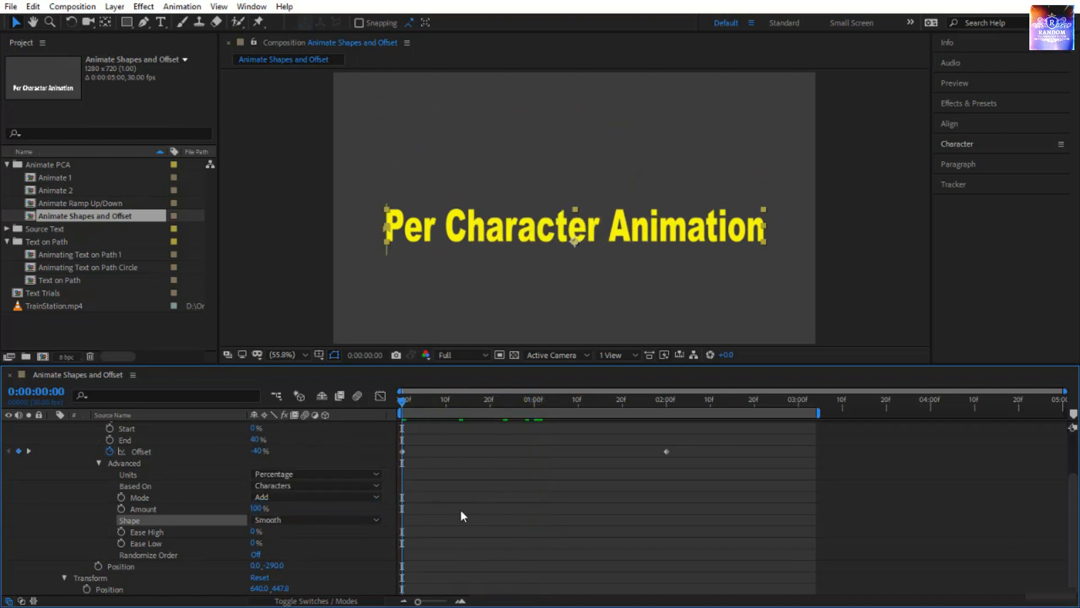
key("space")
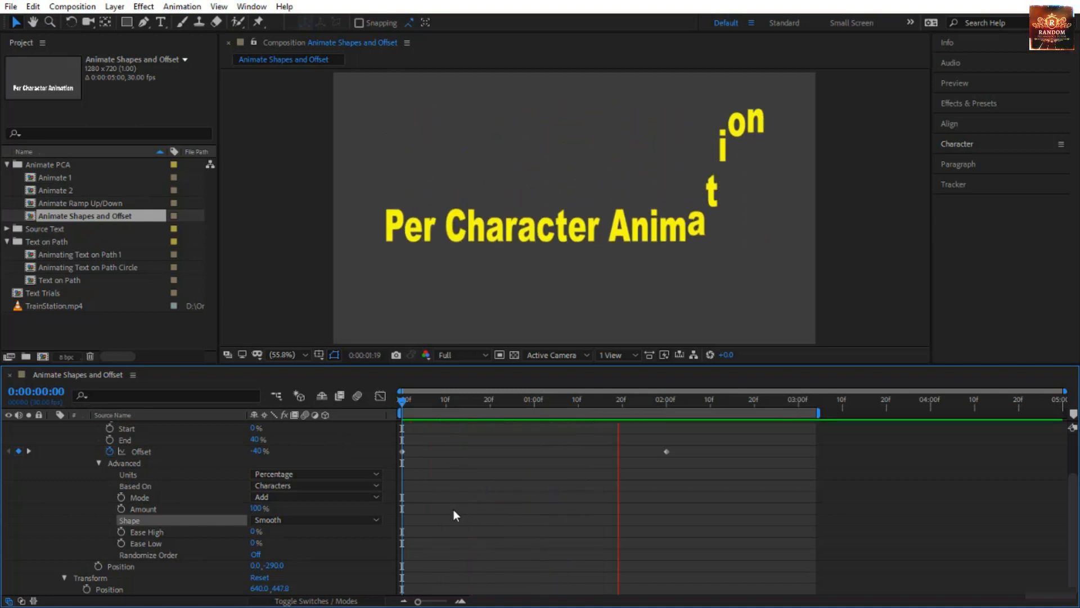
left_click_drag(396, 402, 510, 420)
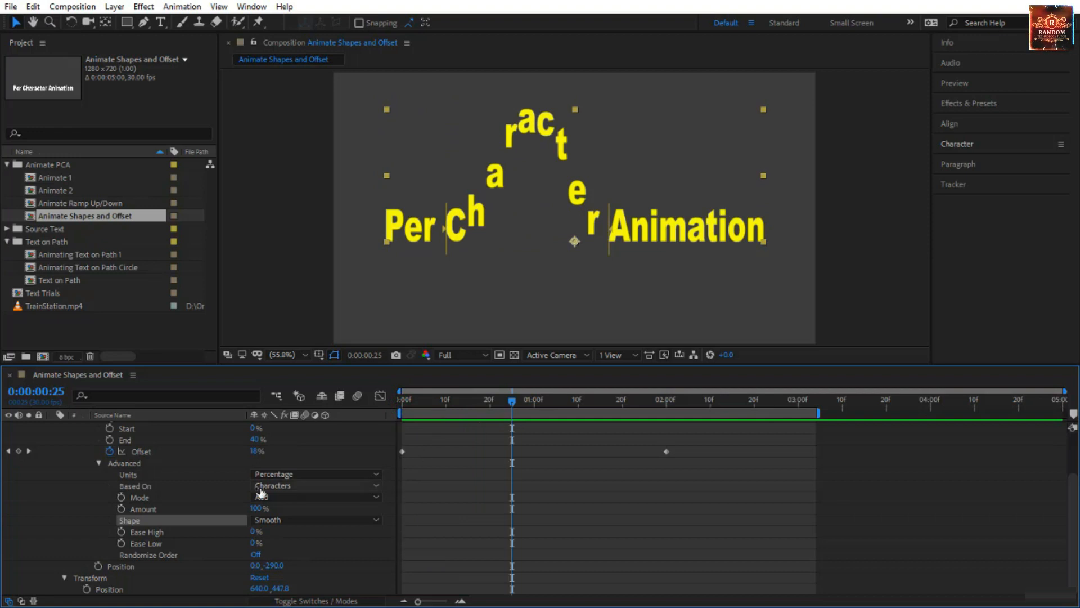
Set Range Selector 1's Shape to Square, comparing it with Round at 0:00:00:25.
left_click(283, 519)
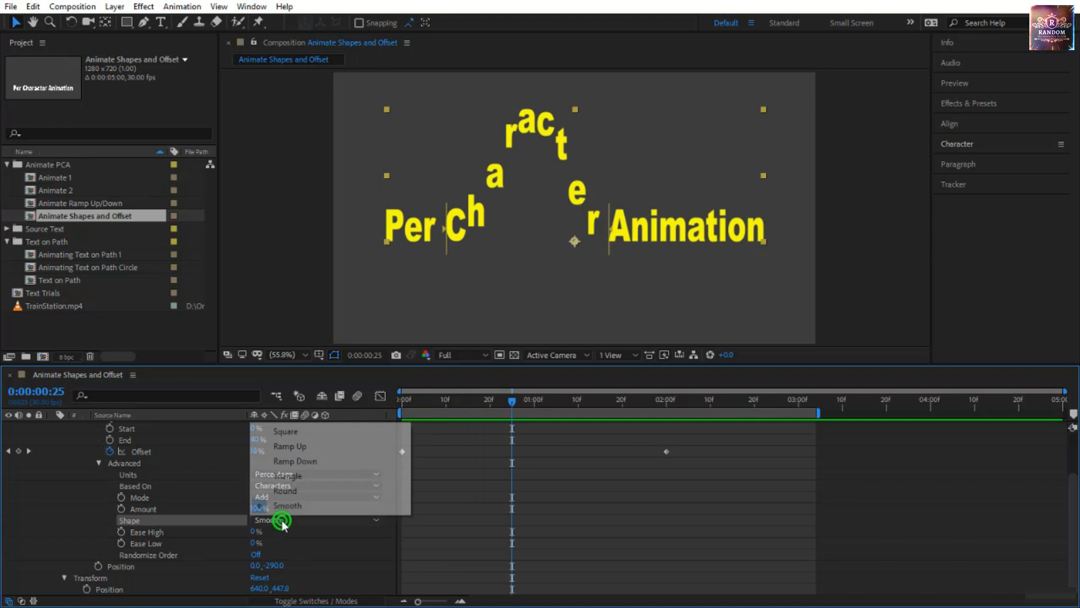
left_click(306, 431)
left_click(163, 535)
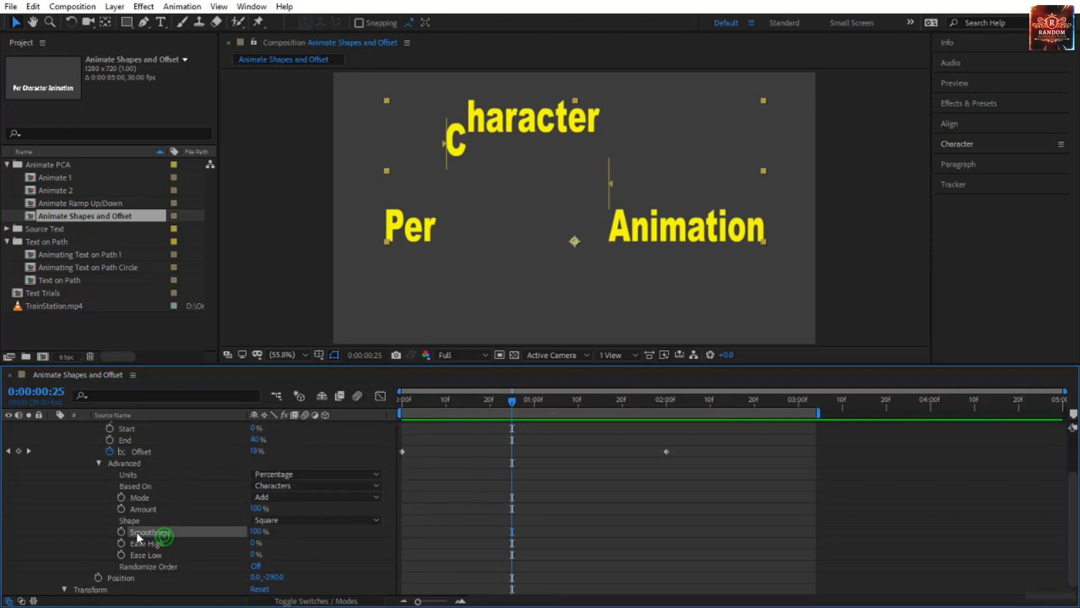
left_click(274, 518)
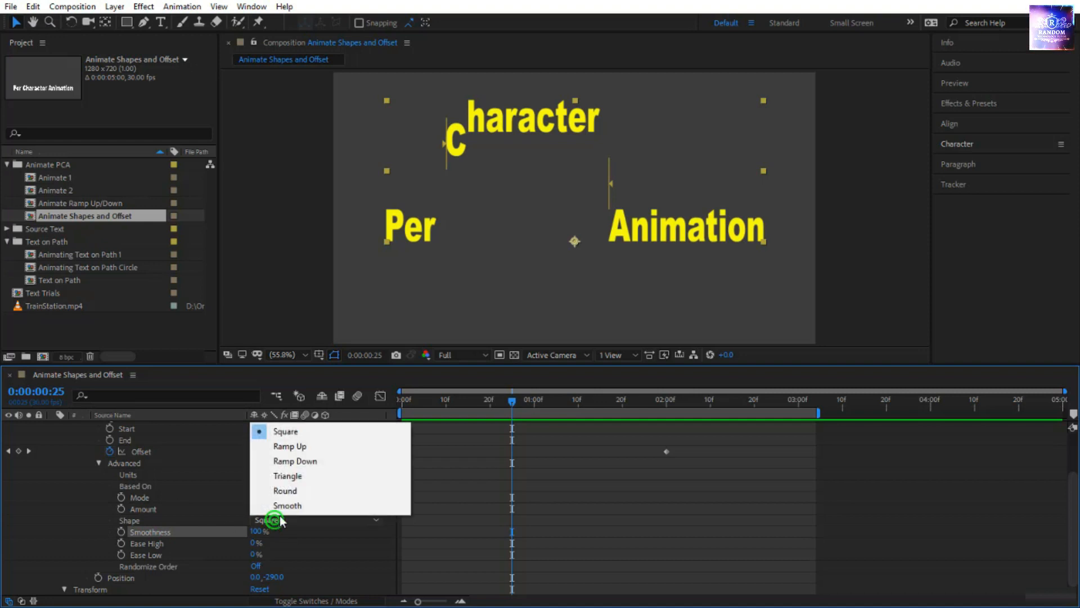
left_click(282, 505)
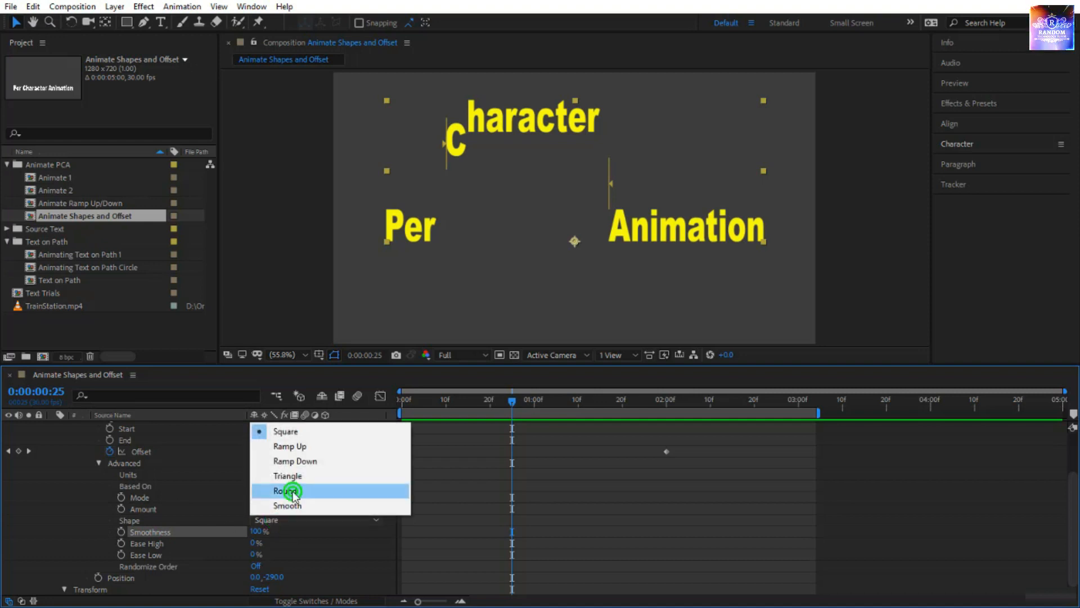
left_click(282, 519)
left_click(310, 430)
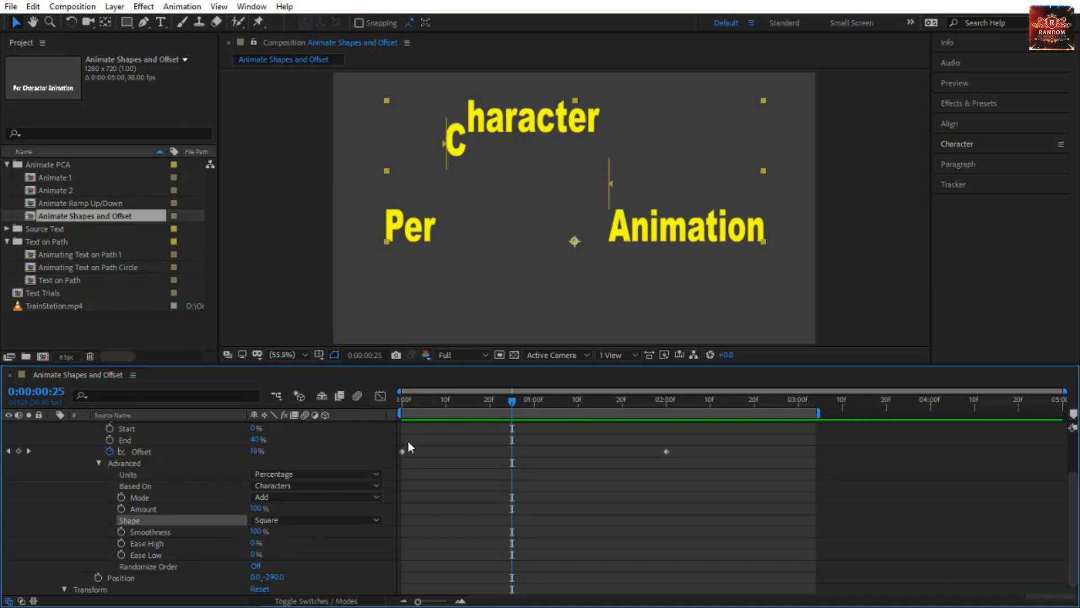
Advance the playhead to 0:00:00:27 and set the Square selector's Smoothness to 0%.
key("Page_Down")
key("Page_Down")
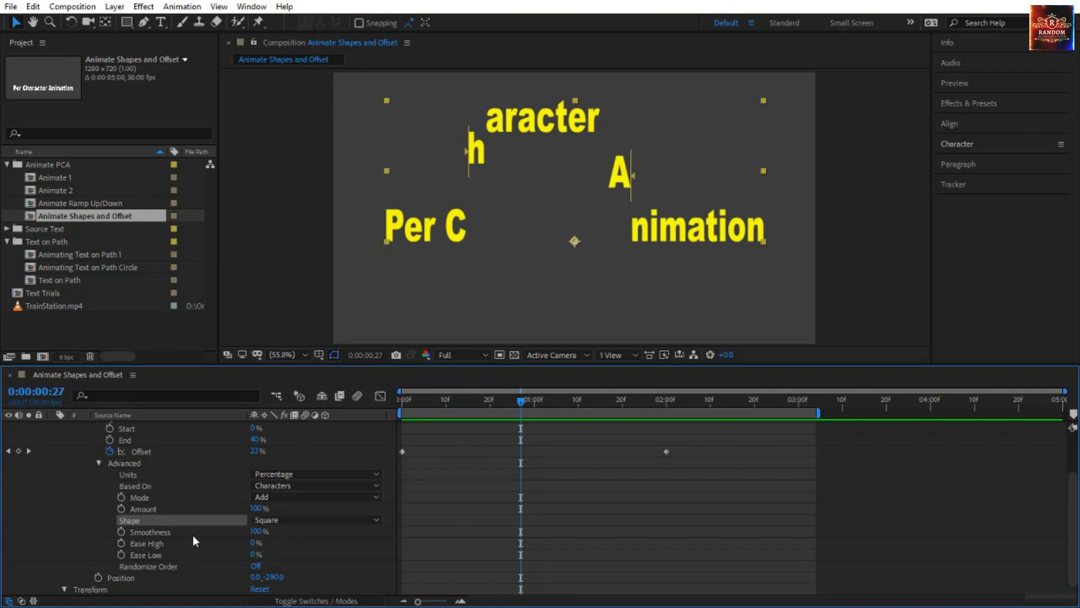
left_click(259, 532)
left_click_drag(258, 533, 159, 534)
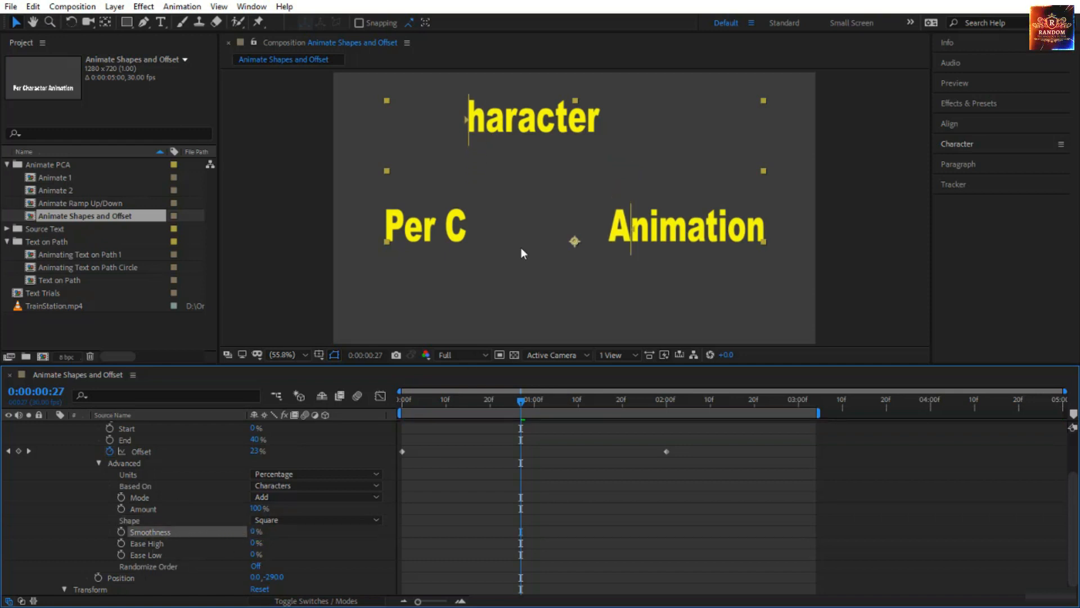
Scrub and preview the Square animation, check how the characters move, and review the Range Selector 1 settings from 0:00:00:00.
left_click_drag(518, 400, 532, 451)
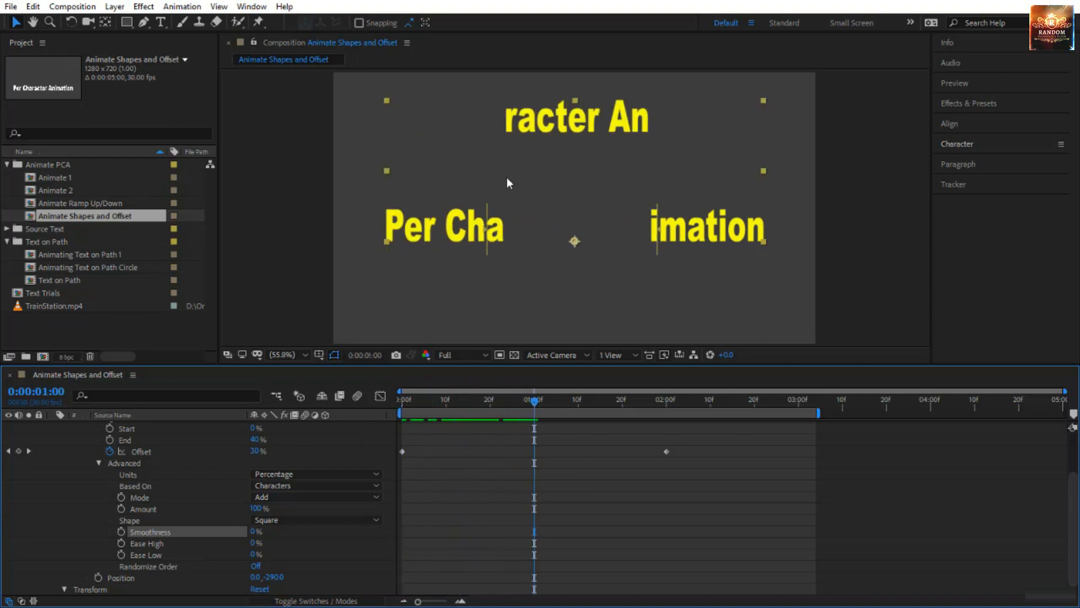
key("Home")
key("space")
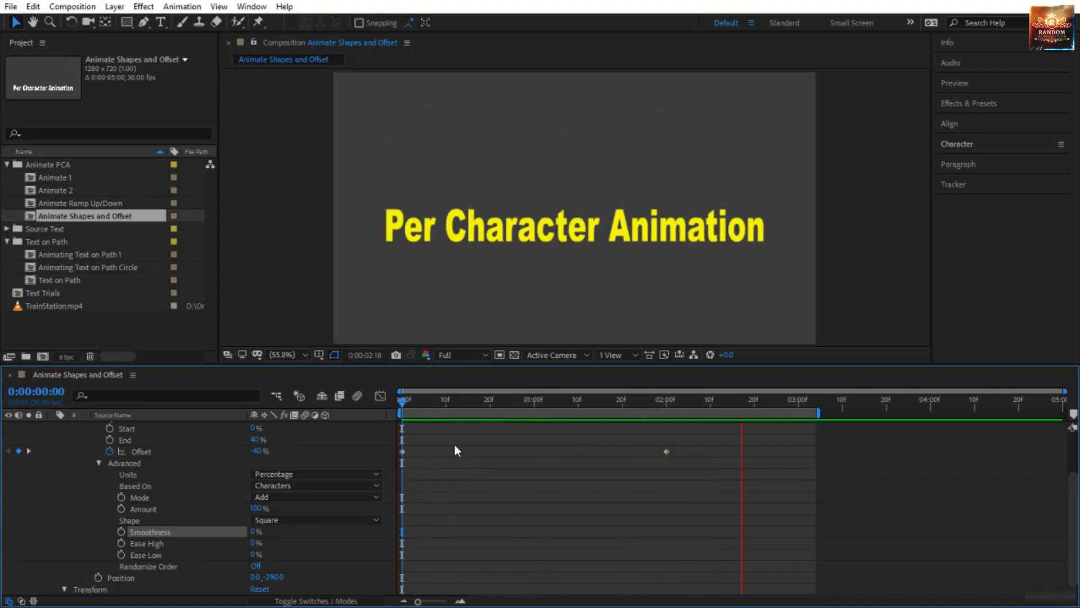
left_click(400, 401)
left_click_drag(427, 404, 568, 426)
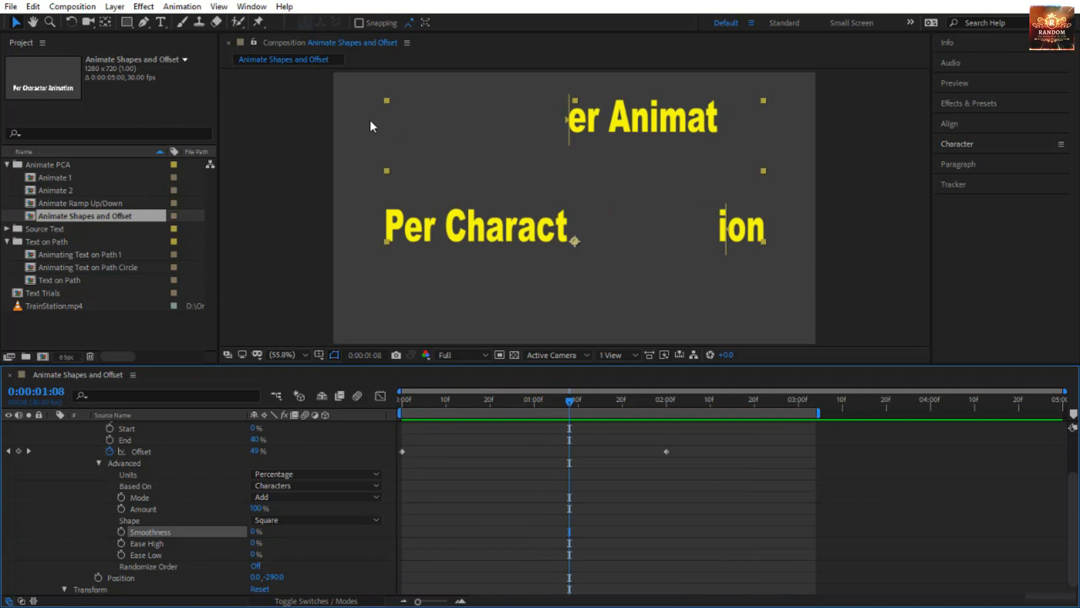
key("Home")
scroll(580, 511, "up", 3)
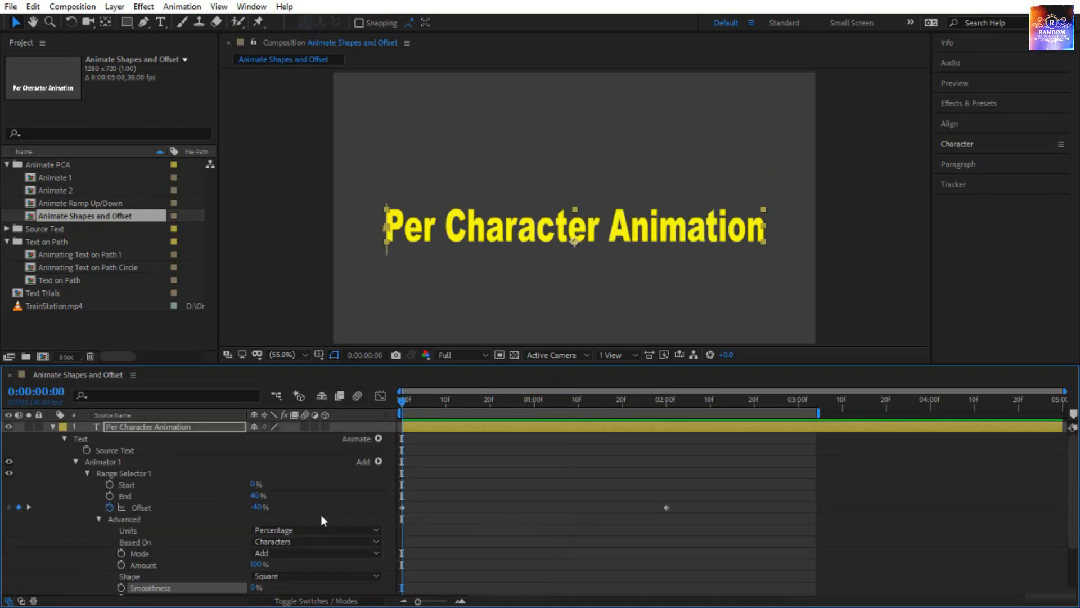
scroll(321, 514, "down", 2)
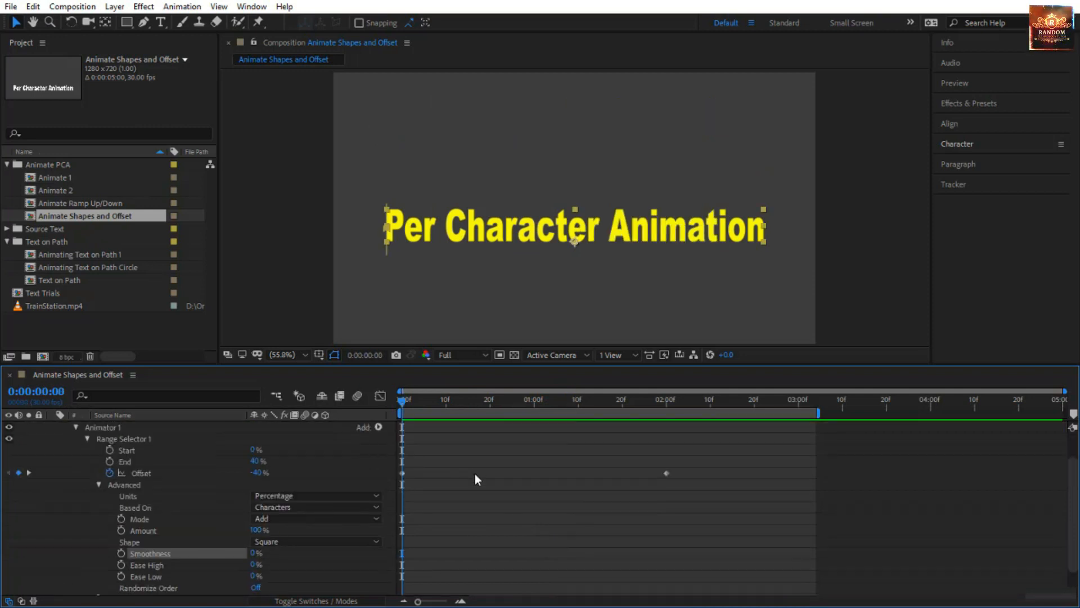
left_click(345, 541)
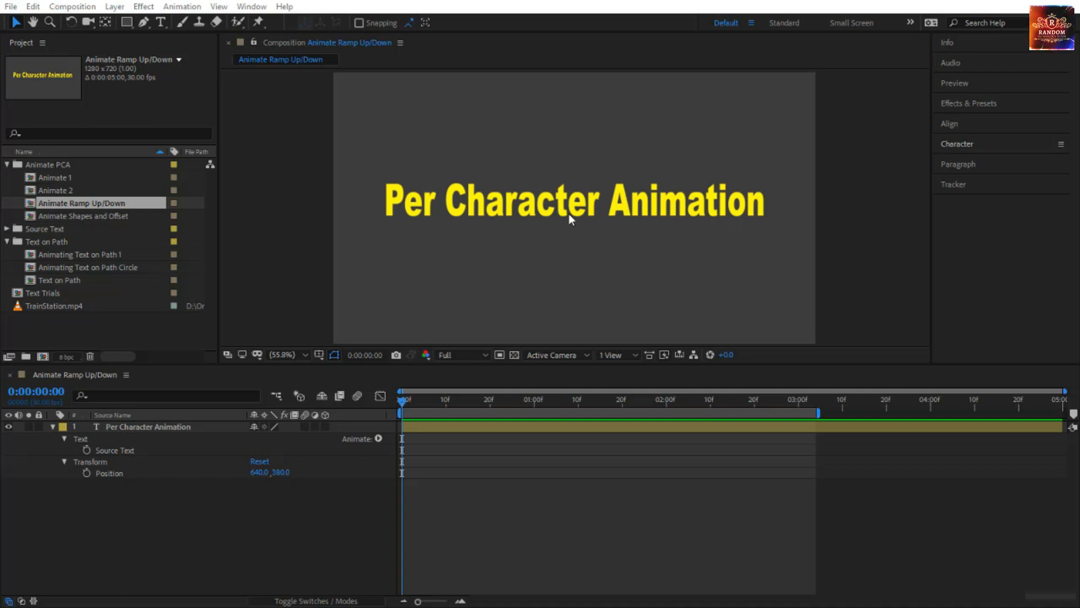
Add a Position animator to the text layer in the Animate Ramp Up/Down composition and set its Position to 0.0, -249.0.
left_click(680, 207)
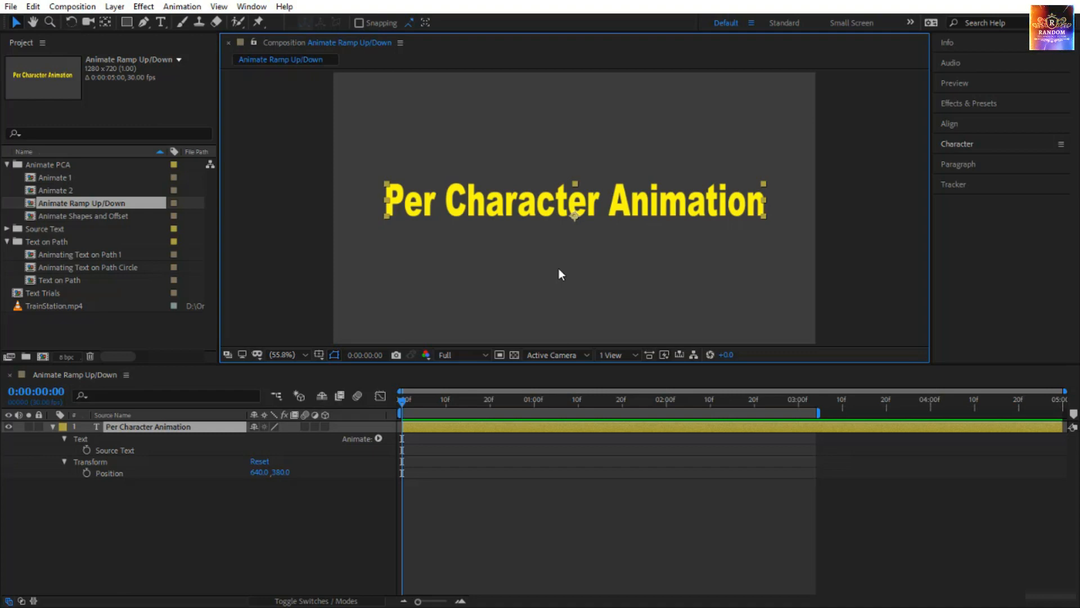
left_click(378, 438)
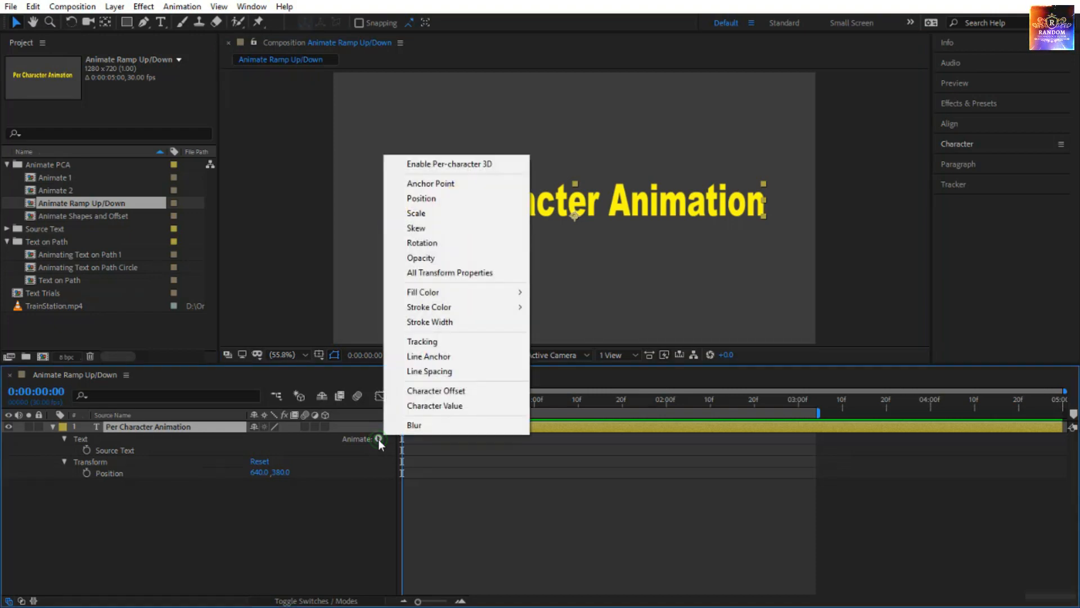
left_click(478, 204)
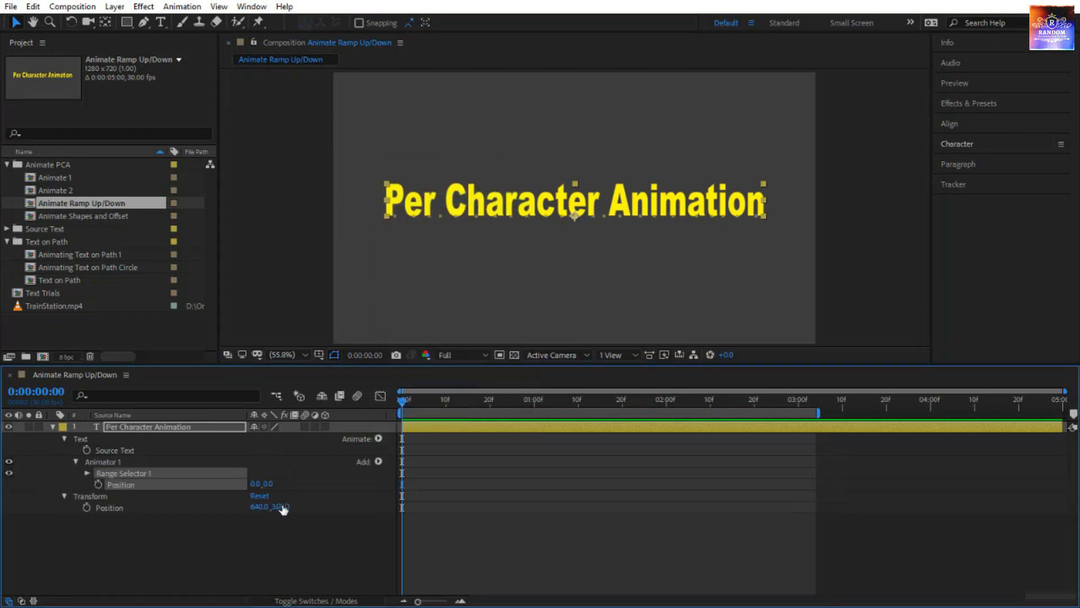
left_click_drag(272, 487, 69, 514)
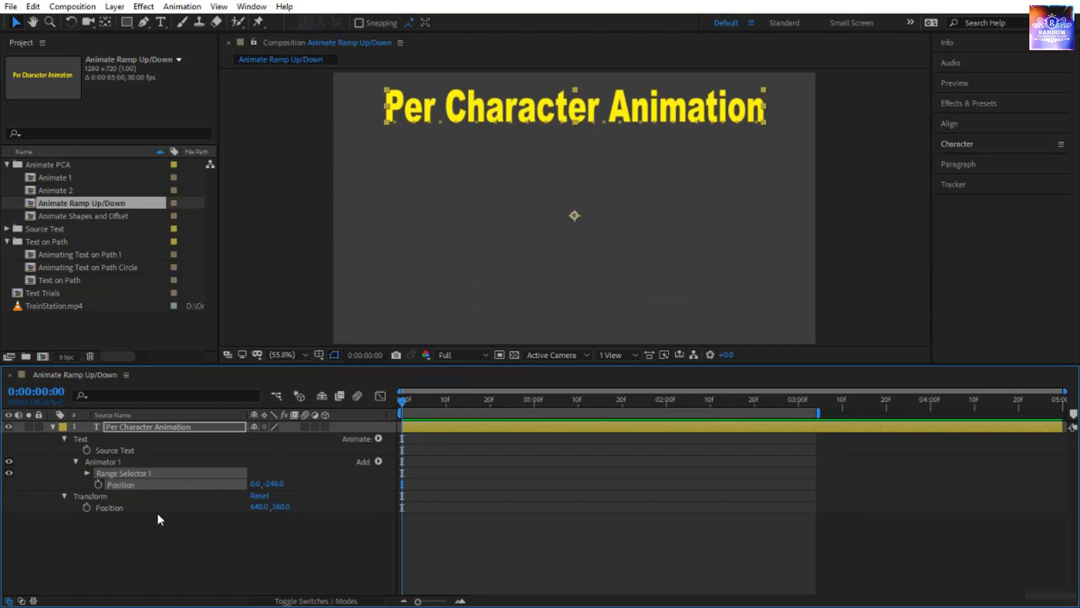
Expand Range Selector 1 with its Advanced options and set its Shape to Ramp Up.
left_click(88, 473)
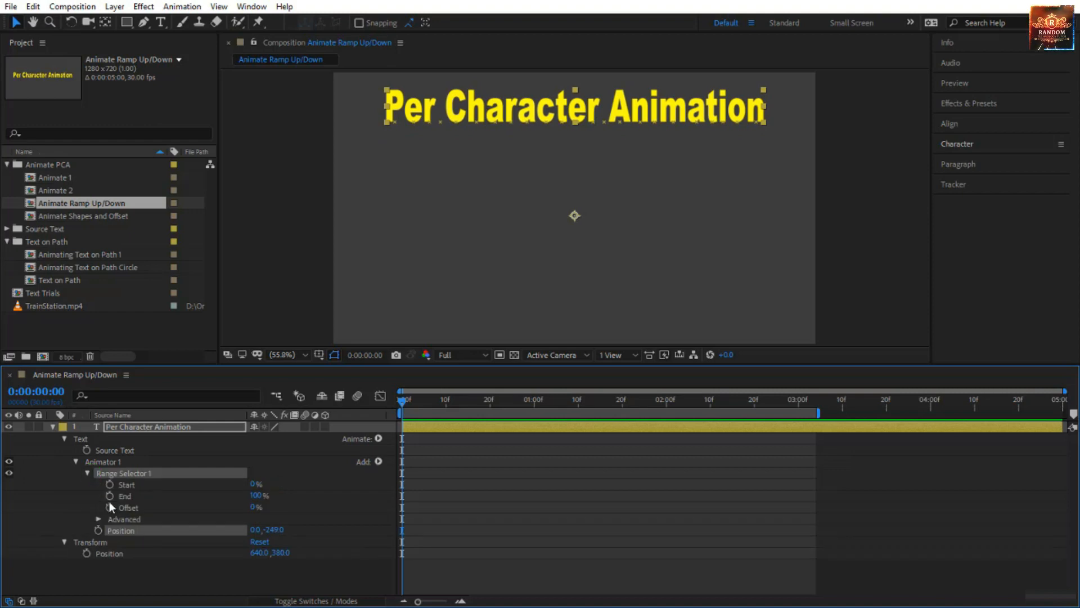
left_click(97, 519)
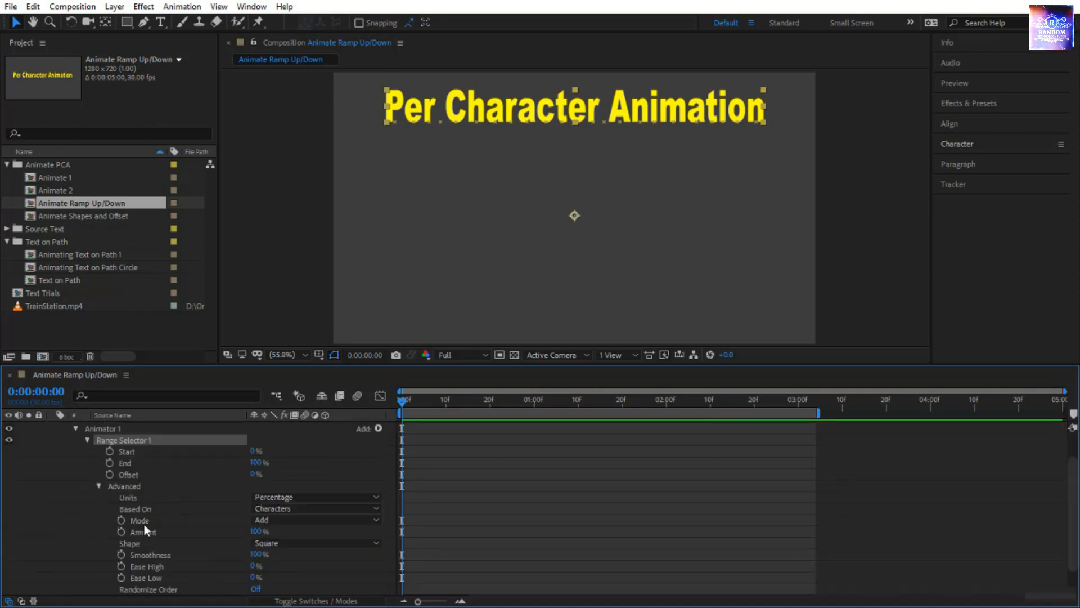
left_click(268, 541)
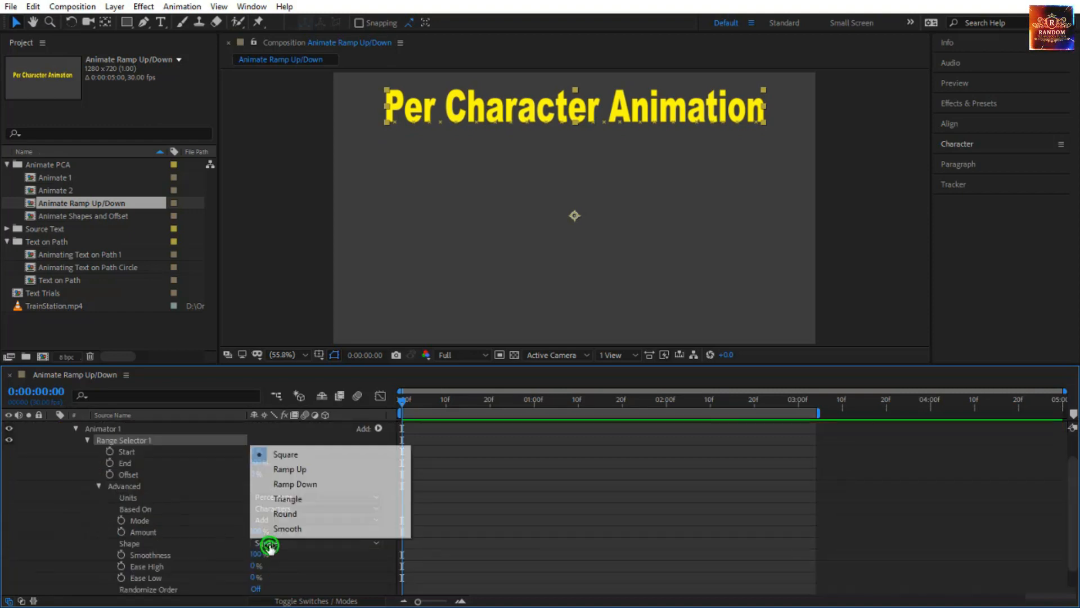
left_click(299, 471)
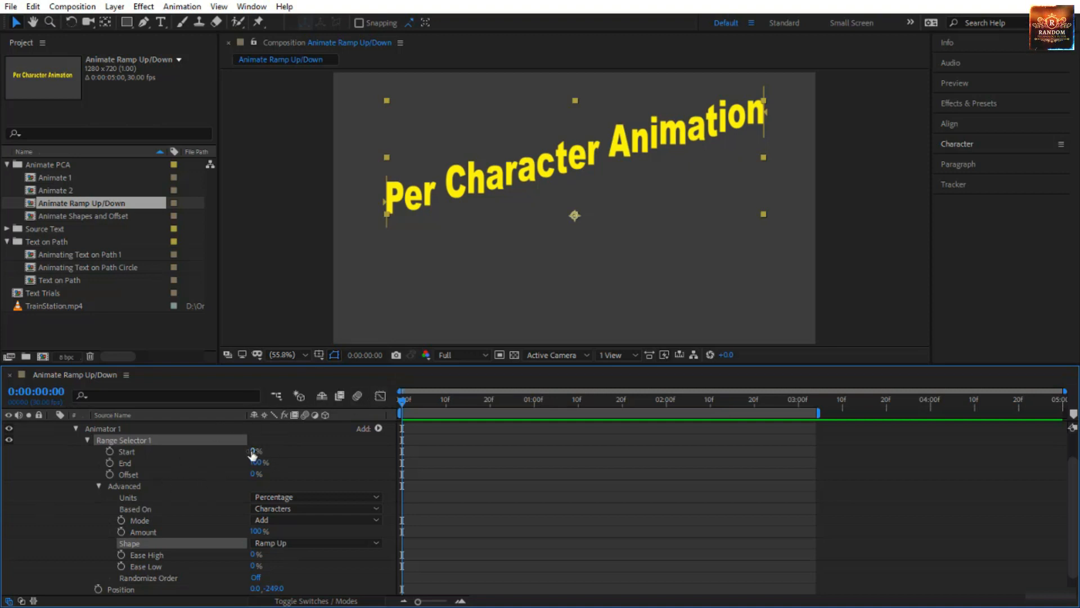
Try adjusting Range Selector 1's Start and End values, and set End to 40%.
mouse_move(252, 452)
left_mouse_down()
mouse_move(338, 449)
mouse_move(244, 454)
left_mouse_up()
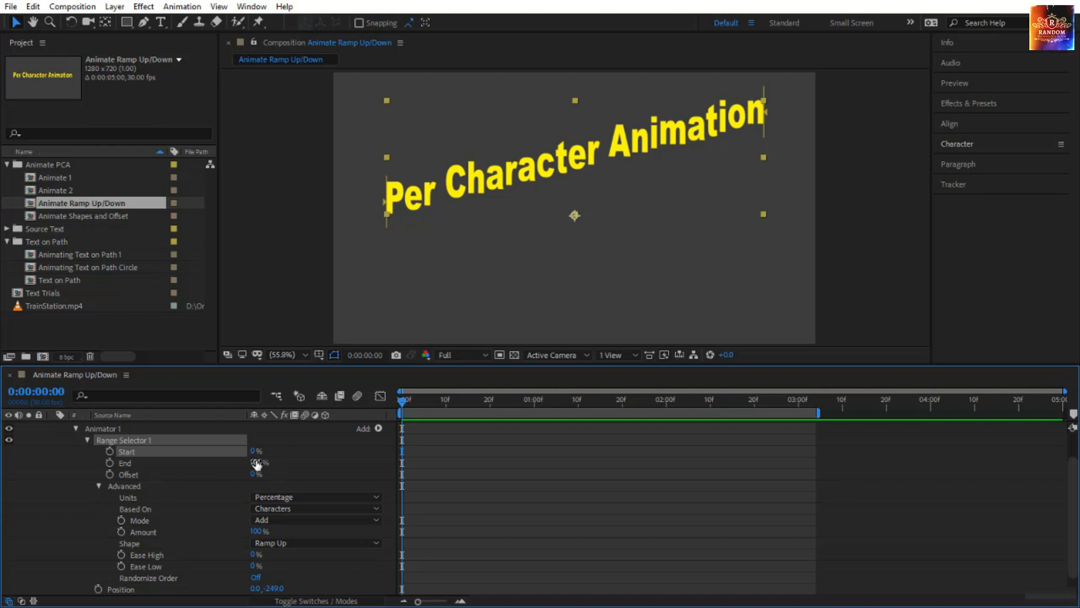
left_click(256, 462)
left_click_drag(256, 461, 318, 457)
left_click(257, 463)
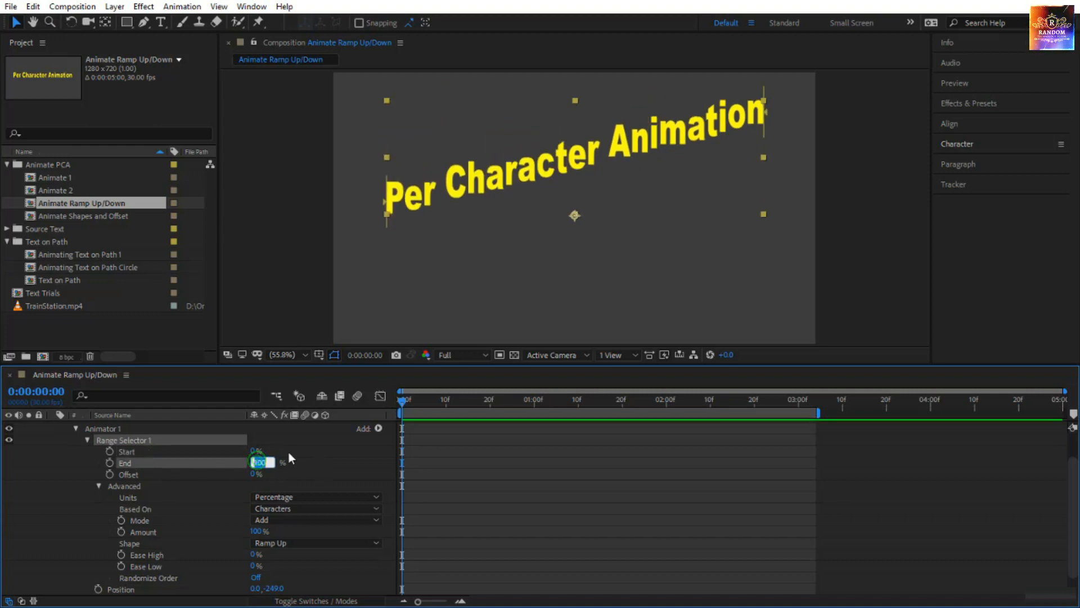
type("40")
key("Return")
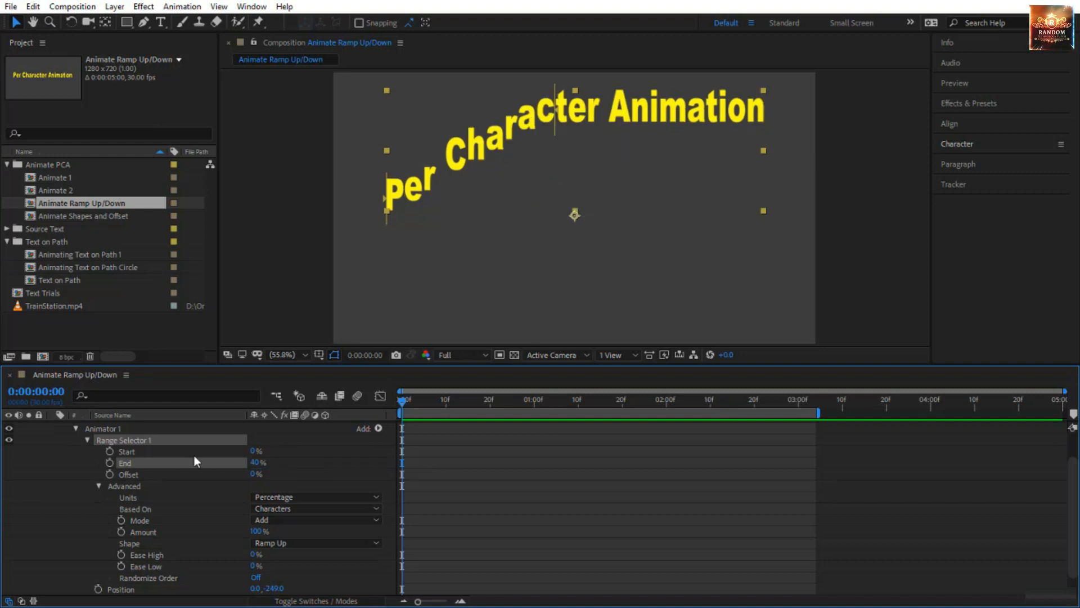
Set Range Selector 1's Offset to -40% and keyframe it at 0:00:00:00.
left_click(254, 475)
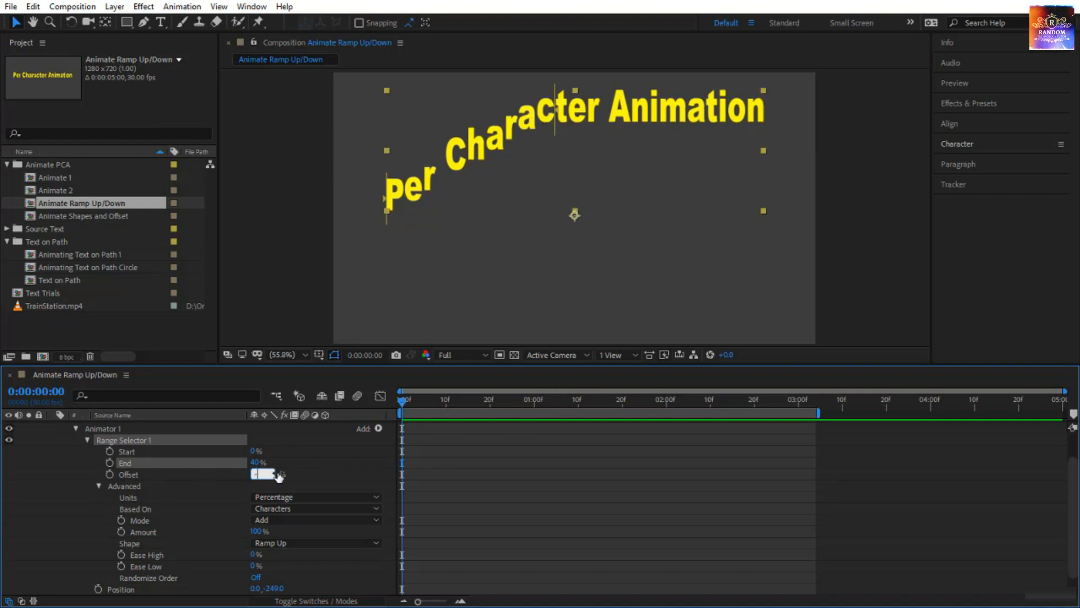
type("-40")
key("Return")
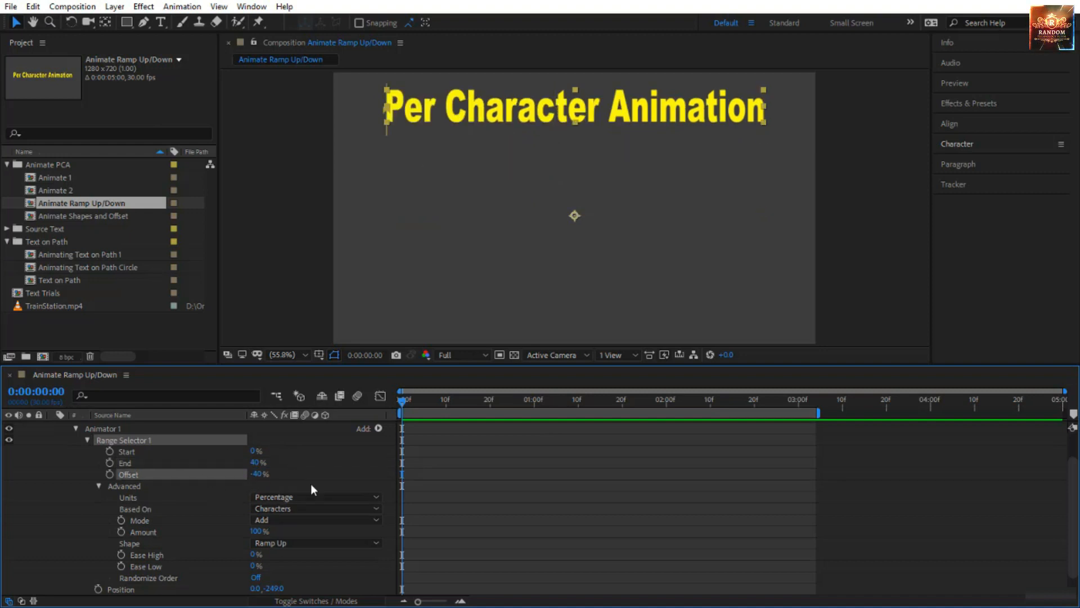
left_click(111, 473)
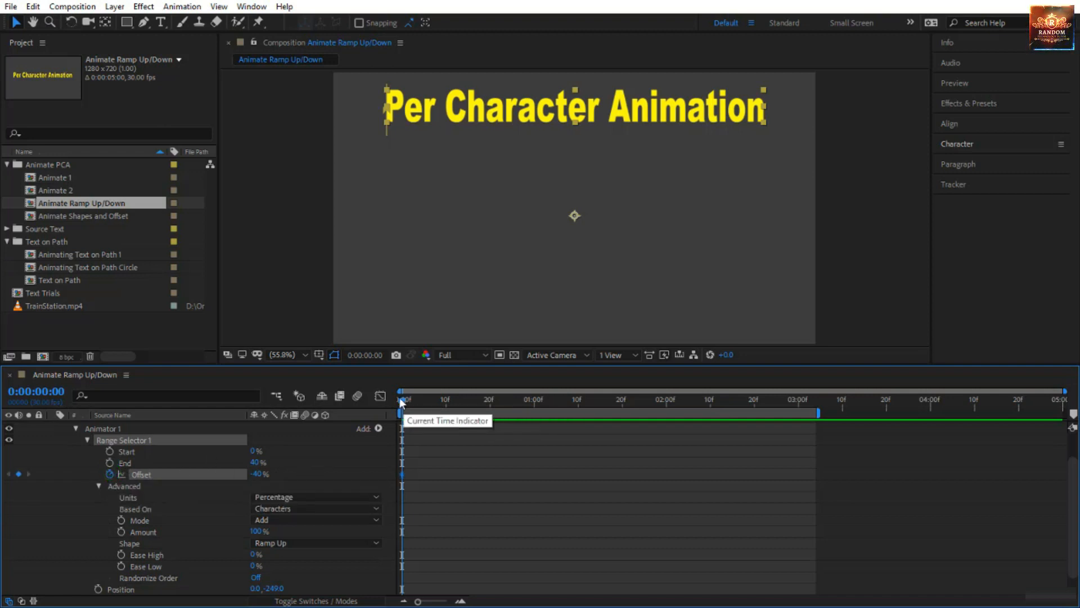
Keyframe a higher Offset at 0:00:02:00 that moves the selection past the end of the text, and preview from the start.
left_click_drag(402, 399, 664, 411)
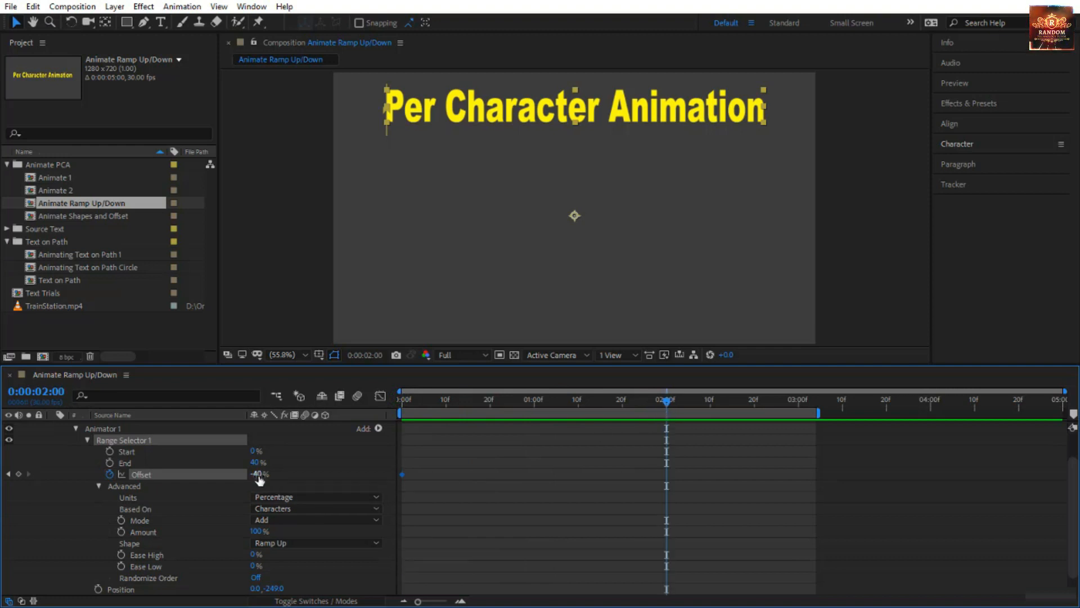
left_click_drag(259, 473, 508, 425)
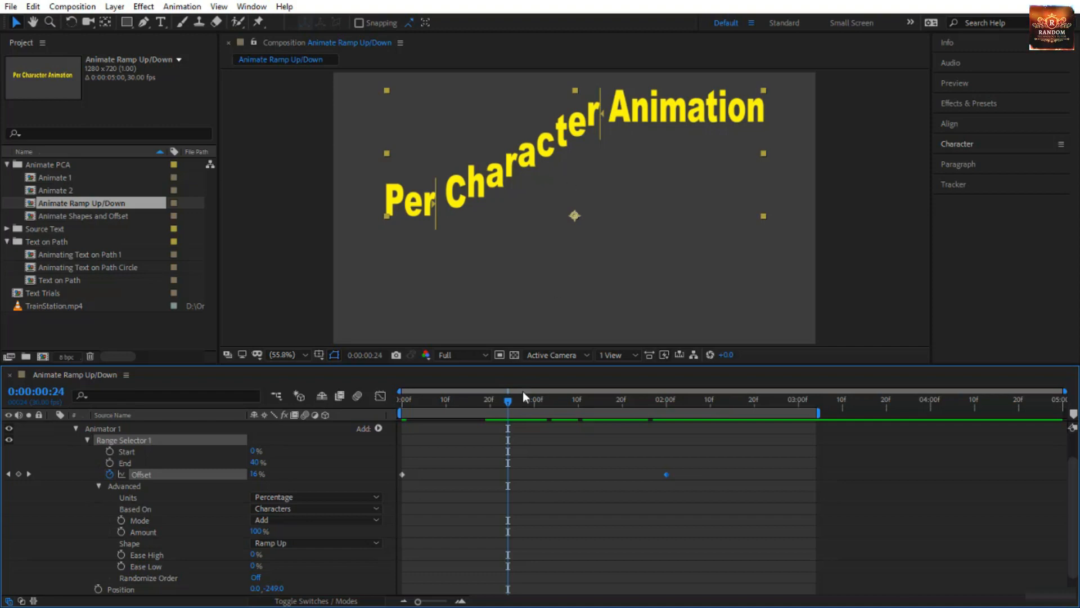
left_click_drag(511, 400, 378, 412)
left_click(424, 486)
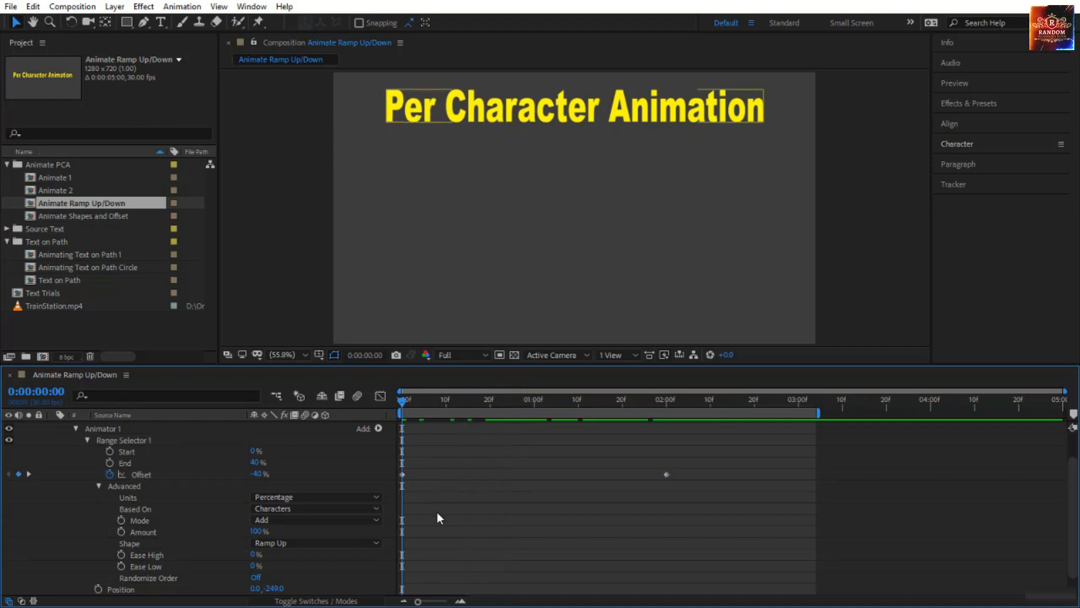
key("space")
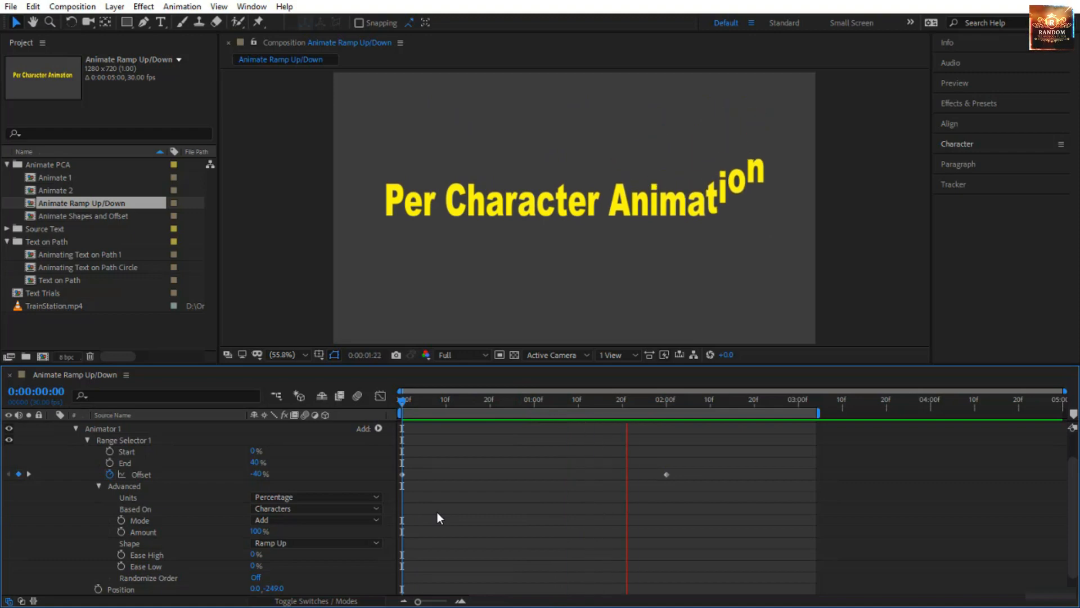
At 0:00:01:04, draw a rectangular mask over the raised characters on the text layer, invert it and preview the result.
left_click_drag(467, 401, 552, 434)
key("q")
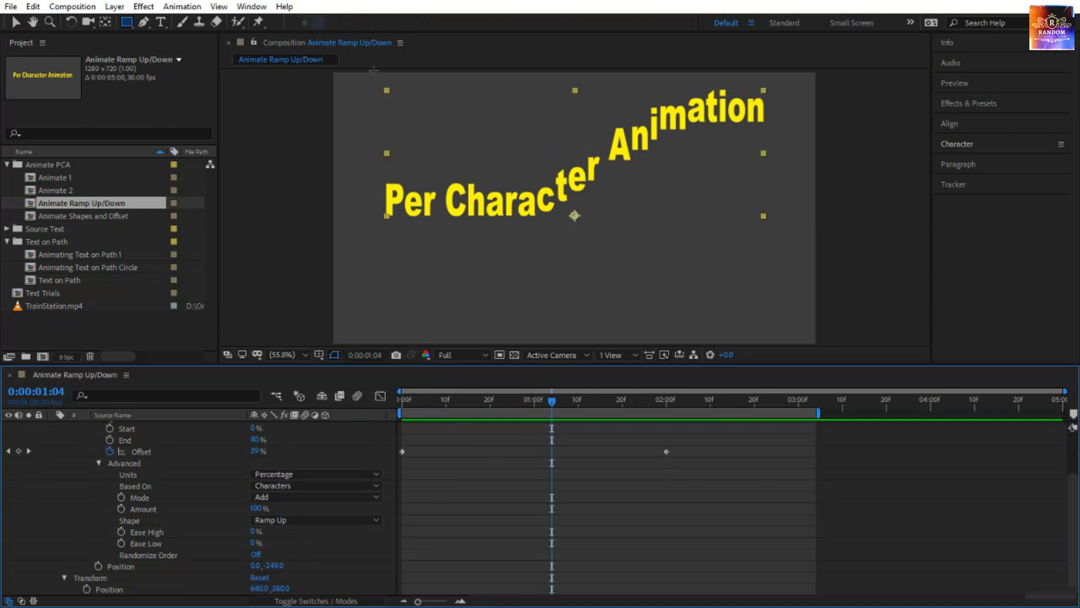
left_click_drag(374, 72, 796, 176)
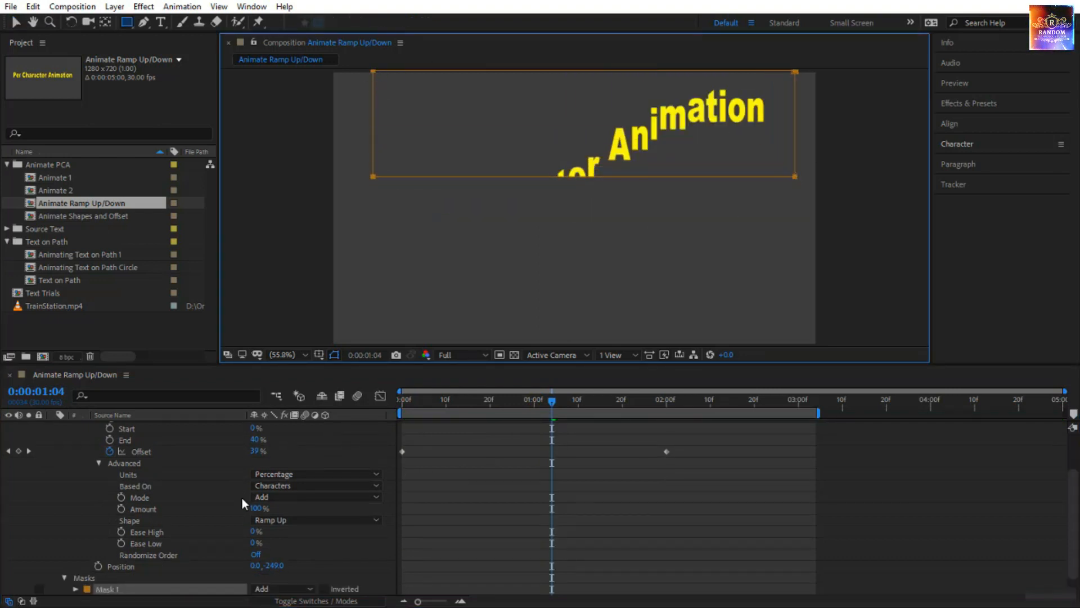
left_click(326, 588)
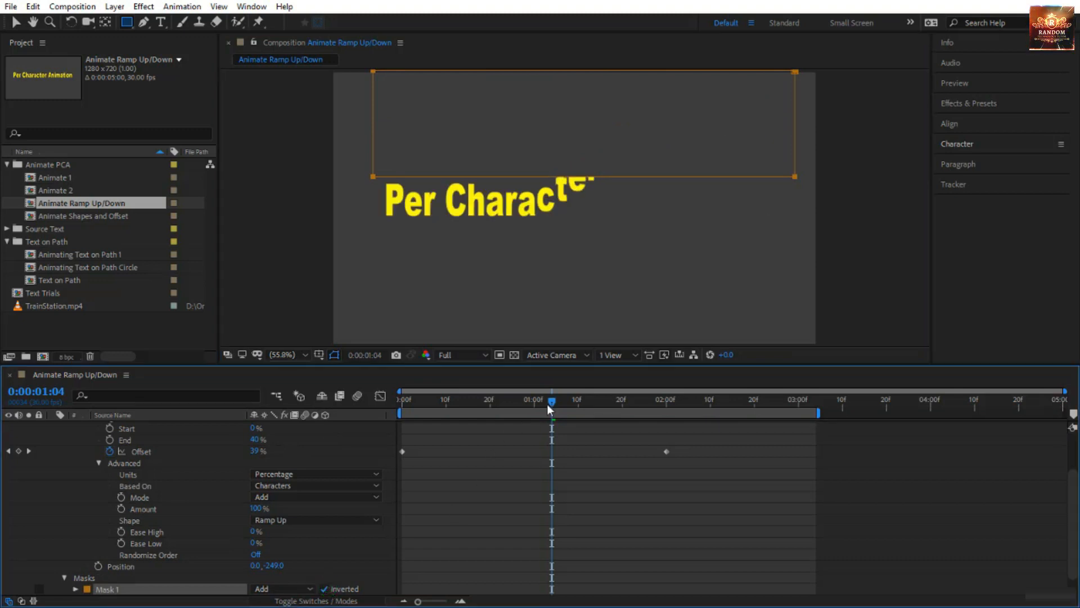
key("space")
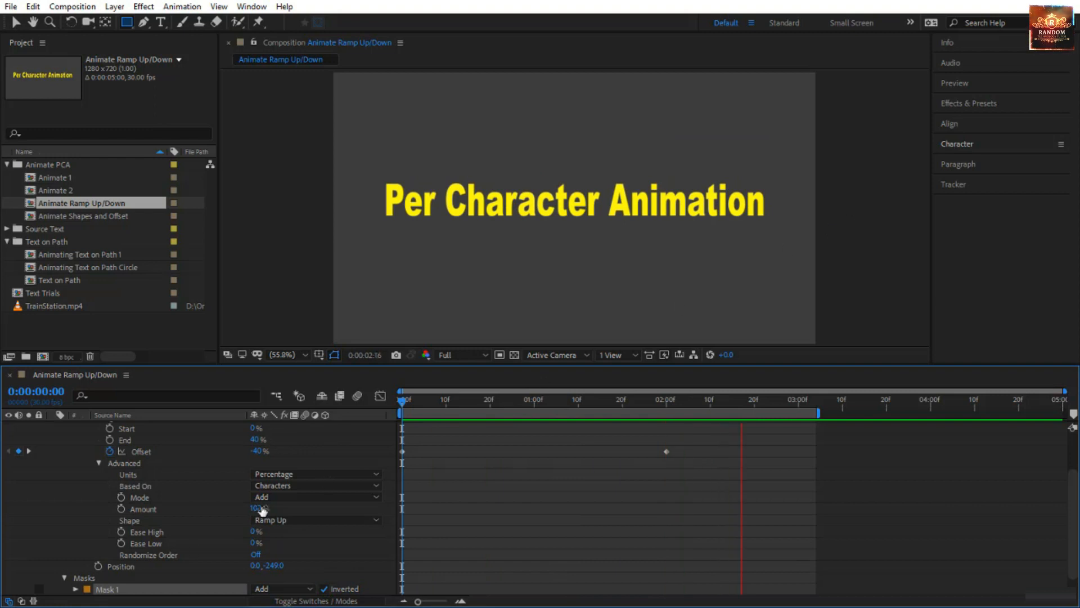
Expand Mask 1 and set its Mask Feather to 20.0, 20.0 pixels.
scroll(213, 570, "down", 1)
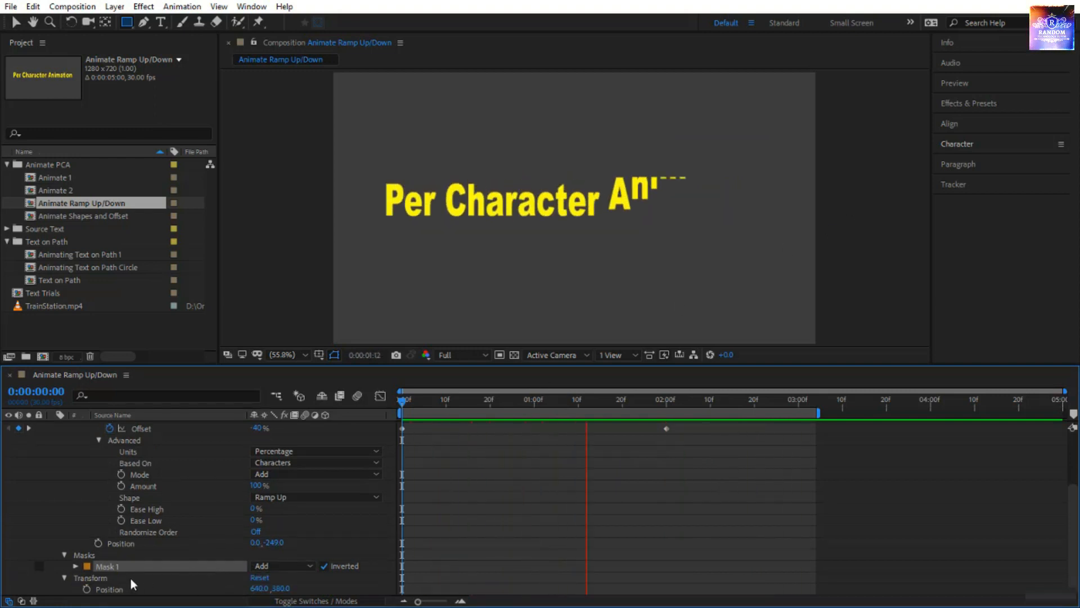
left_click(76, 566)
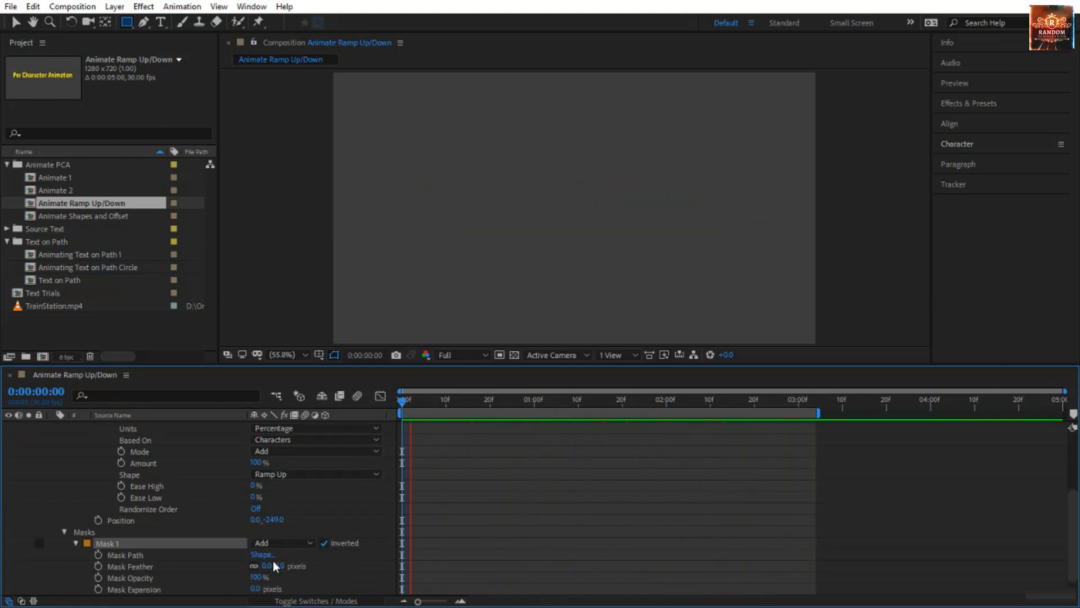
mouse_move(275, 567)
left_mouse_down()
mouse_move(313, 577)
mouse_move(291, 572)
left_mouse_up()
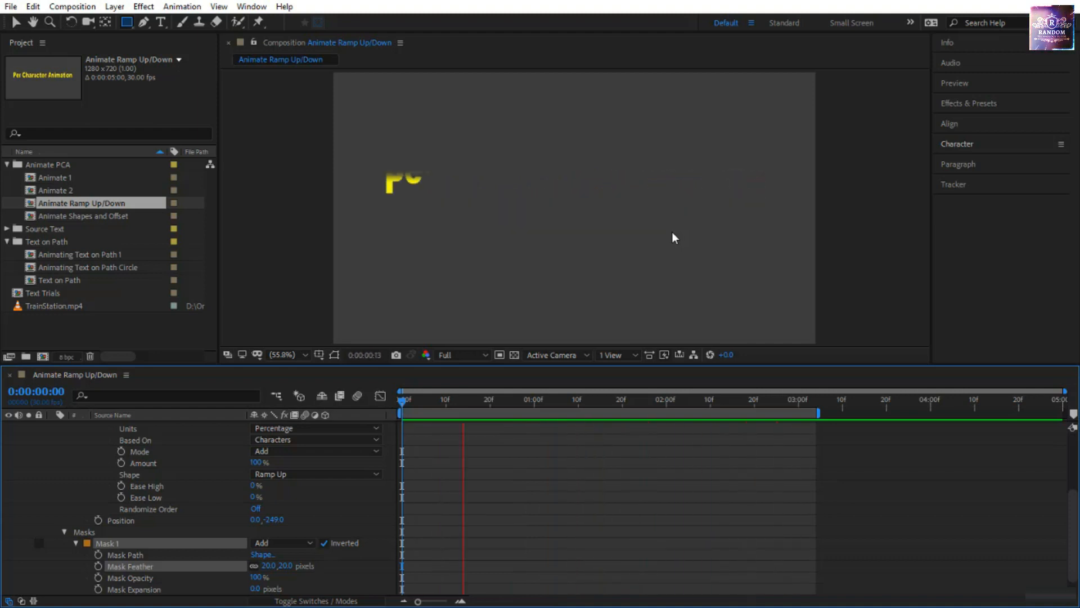
Delete the text layer's masks and return the playhead to 0:00:00:00.
left_click(116, 532)
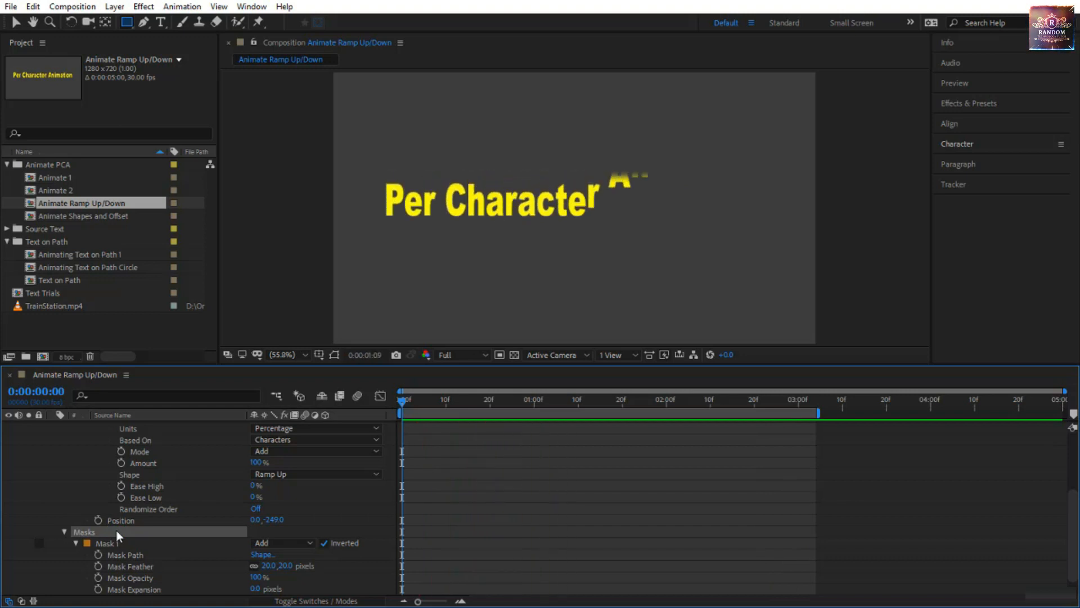
key("Delete")
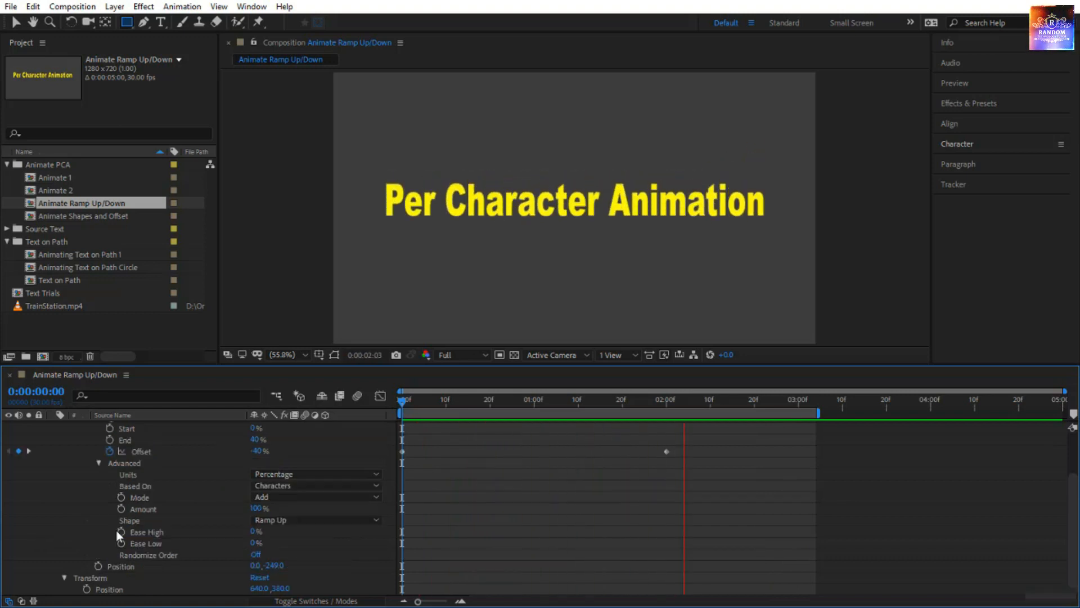
left_click(404, 400)
left_click_drag(404, 400, 322, 434)
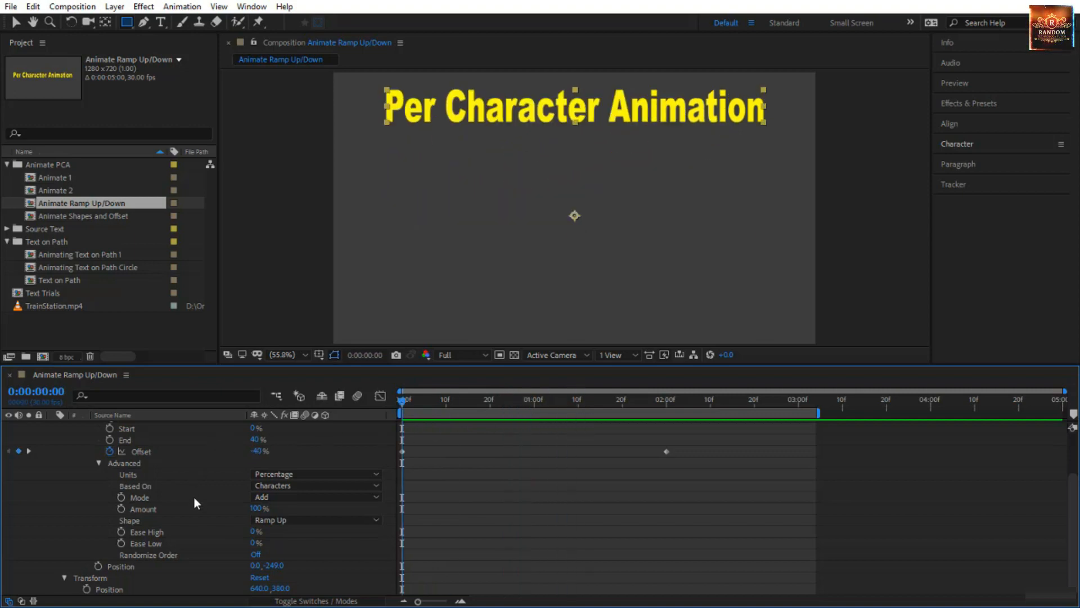
Add a Scale property to Animator 1, set it to 242% and preview the animation.
scroll(194, 498, "up", 3)
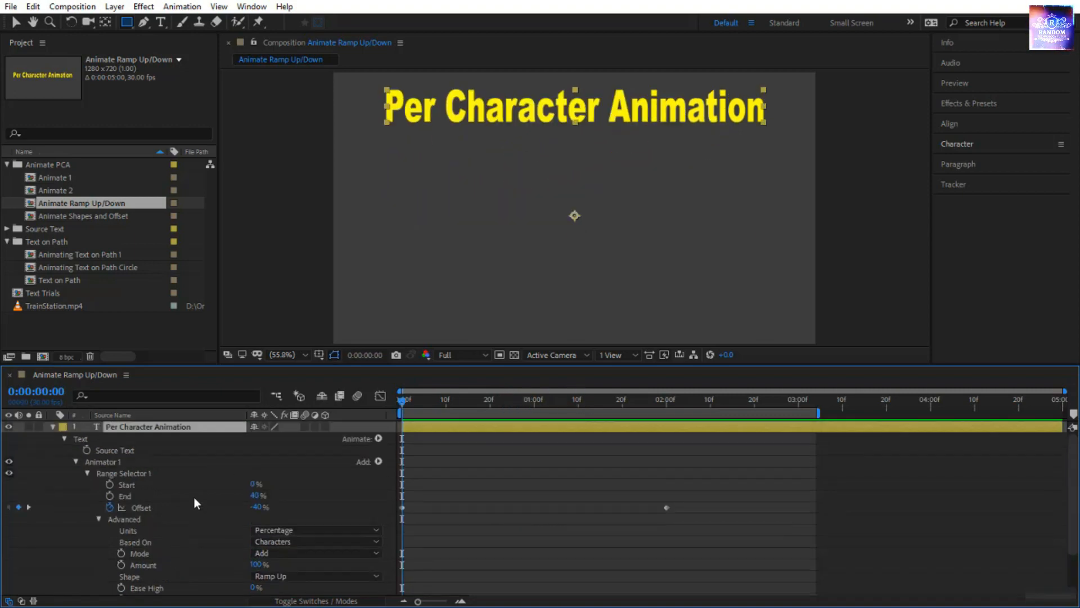
left_click(378, 461)
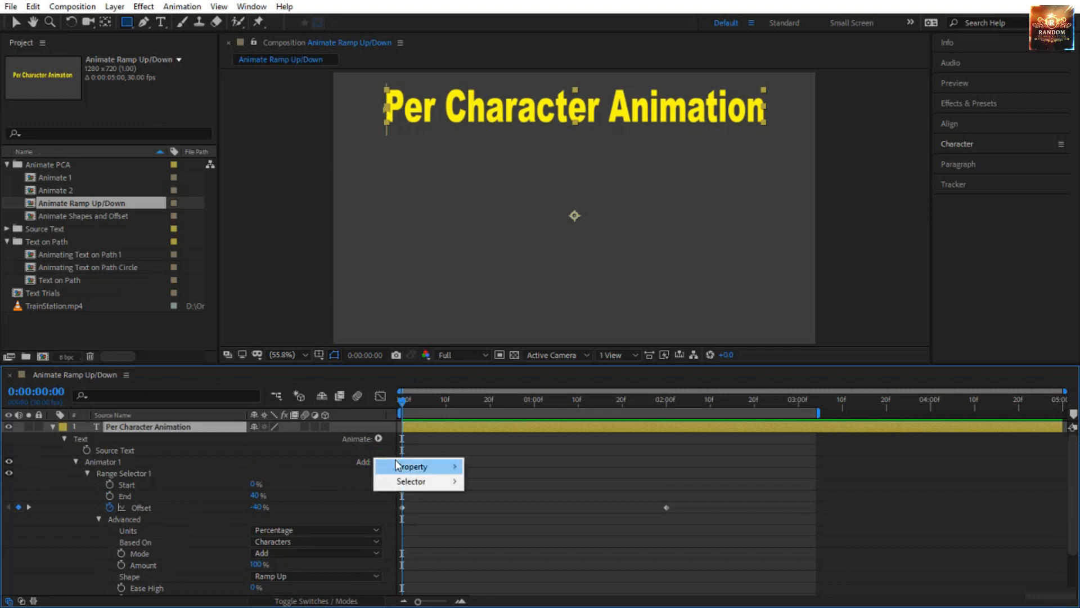
mouse_move(405, 466)
left_click(580, 252)
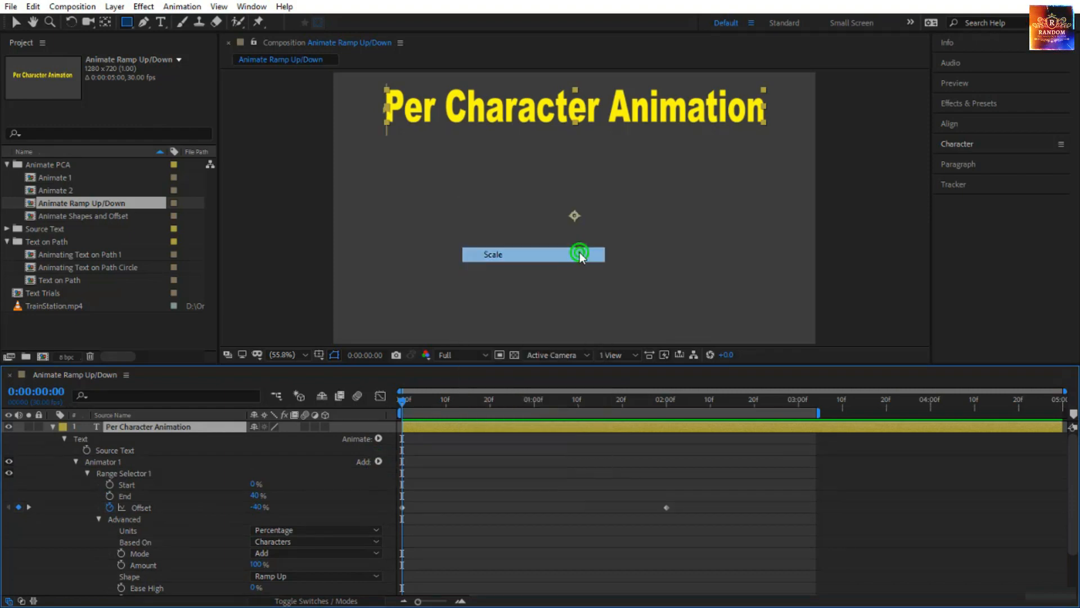
scroll(297, 553, "down", 1)
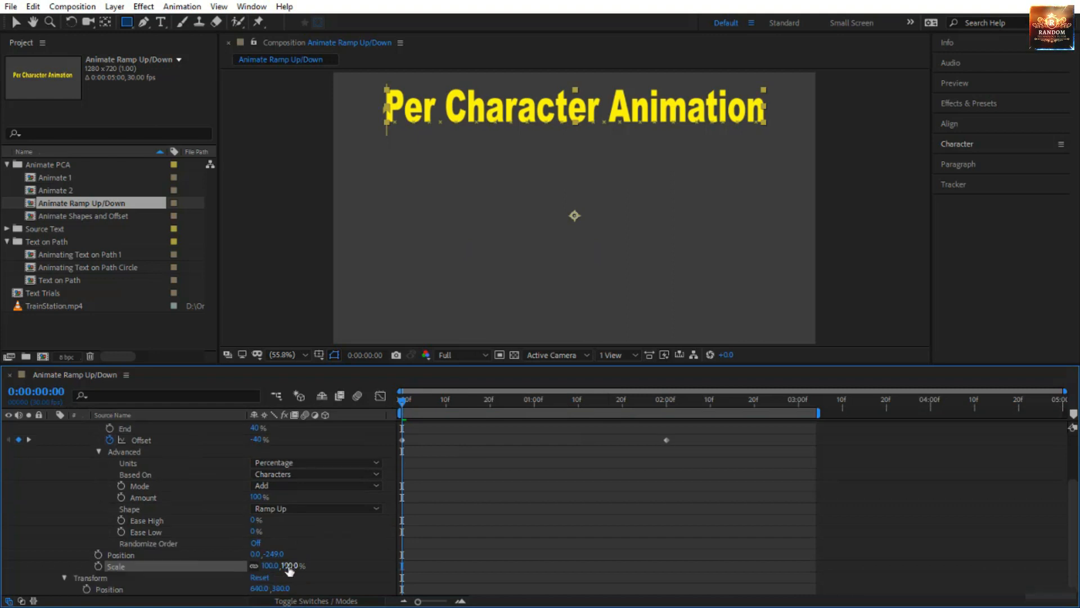
left_click_drag(276, 565, 394, 561)
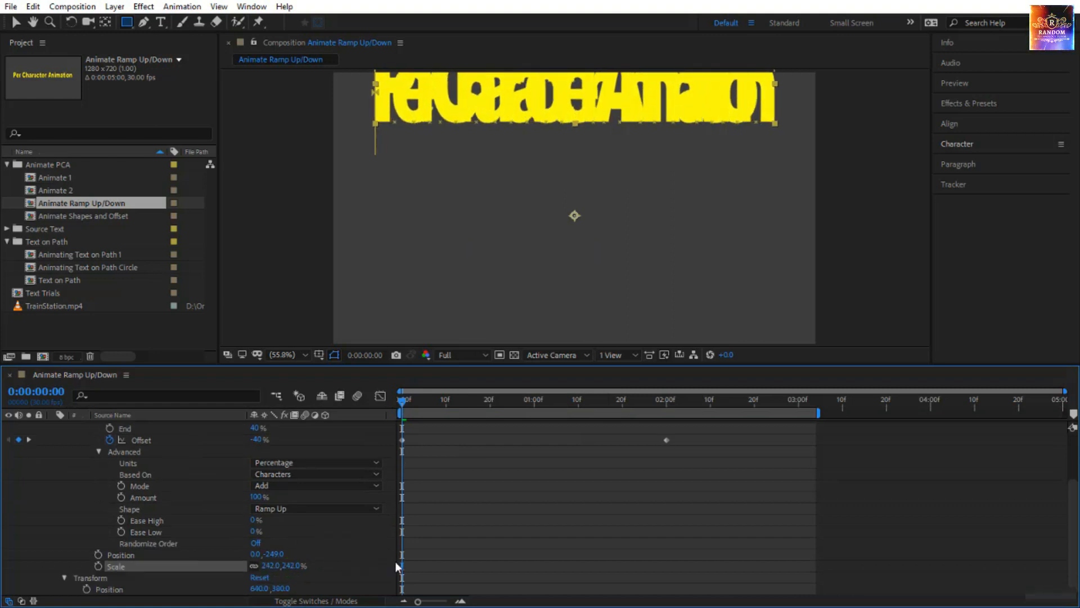
key("space")
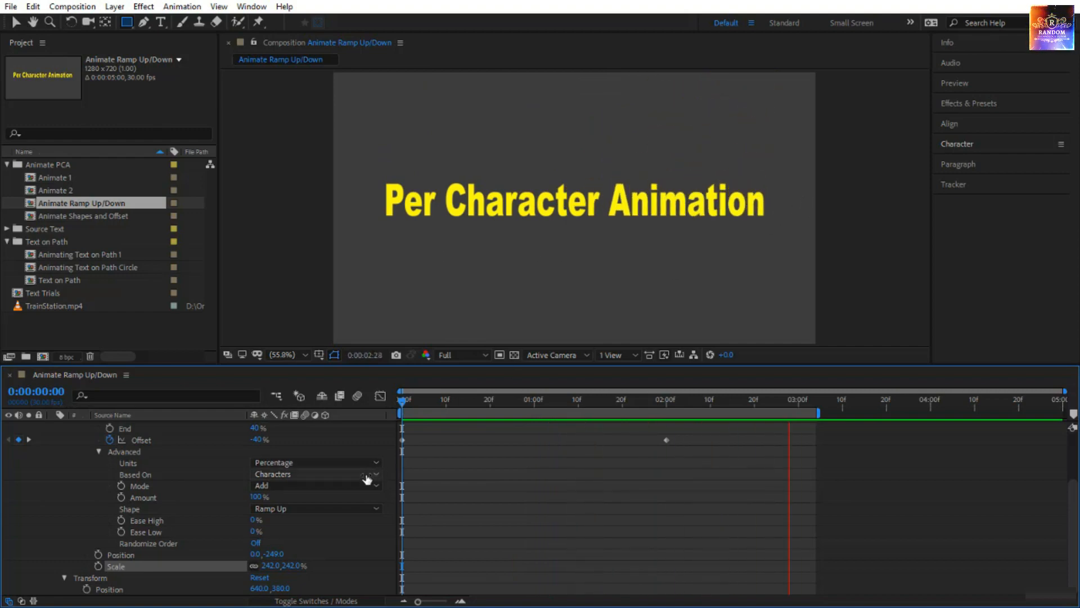
Add a Blur property to Animator 1 and set it to 30.0, 30.0.
scroll(366, 474, "up", 3)
left_click(379, 462)
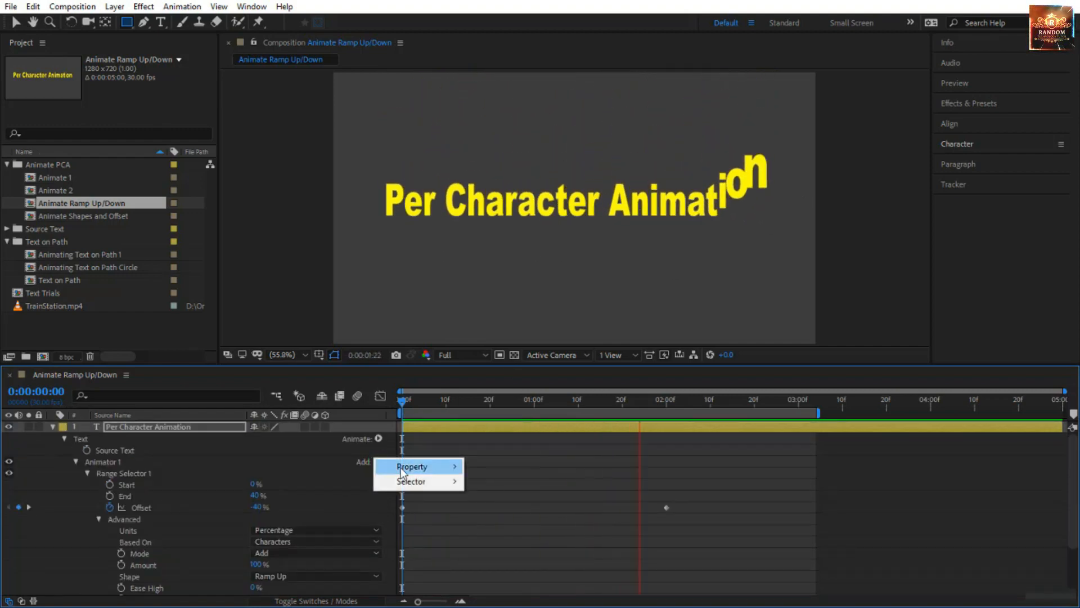
mouse_move(416, 467)
left_click(536, 471)
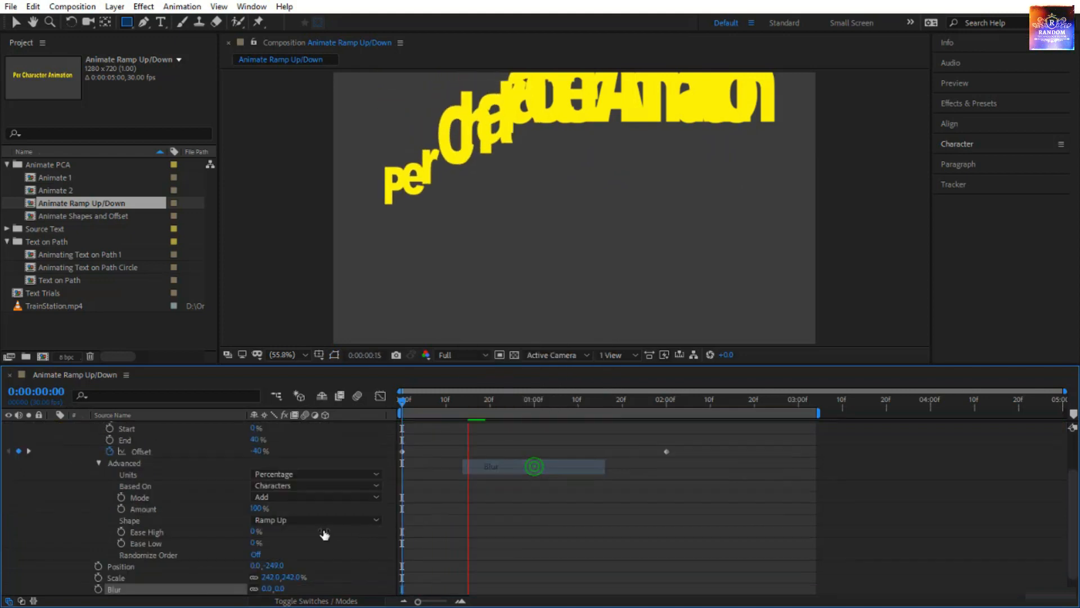
left_click(283, 567)
type("30")
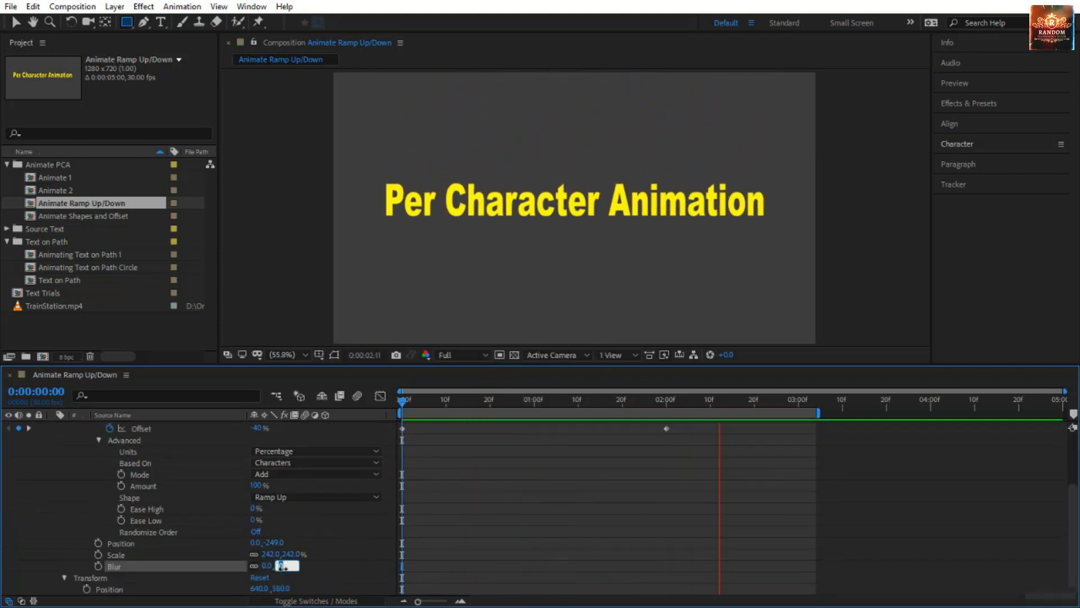
key("Return")
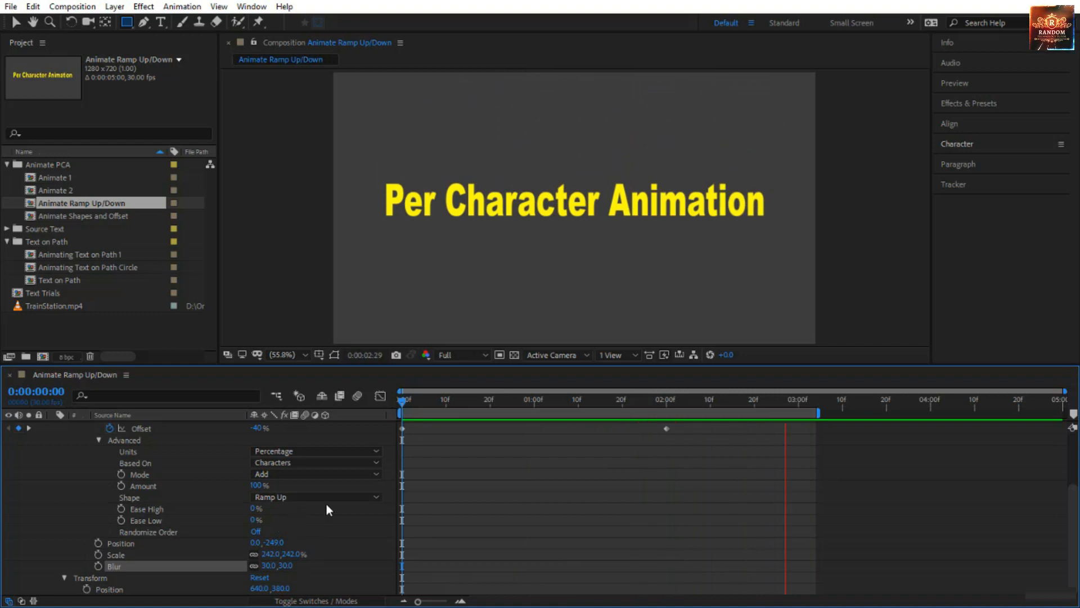
Add a Rotation property to Animator 1 and set it to -39° while viewing frame 0:00:00:25.
scroll(337, 495, "up", 3)
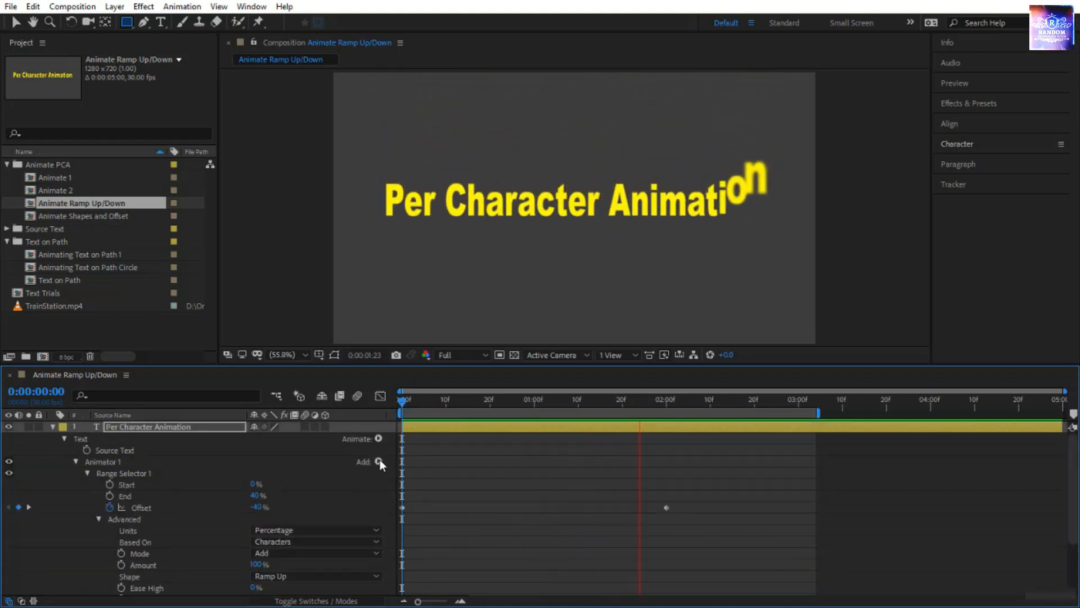
left_click(379, 462)
mouse_move(413, 467)
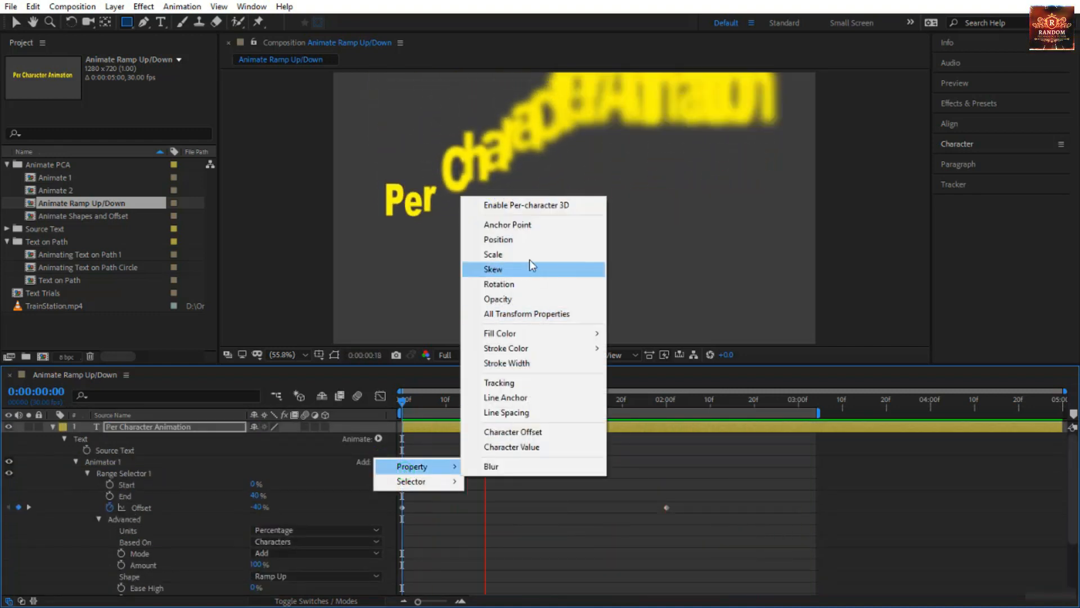
left_click(532, 284)
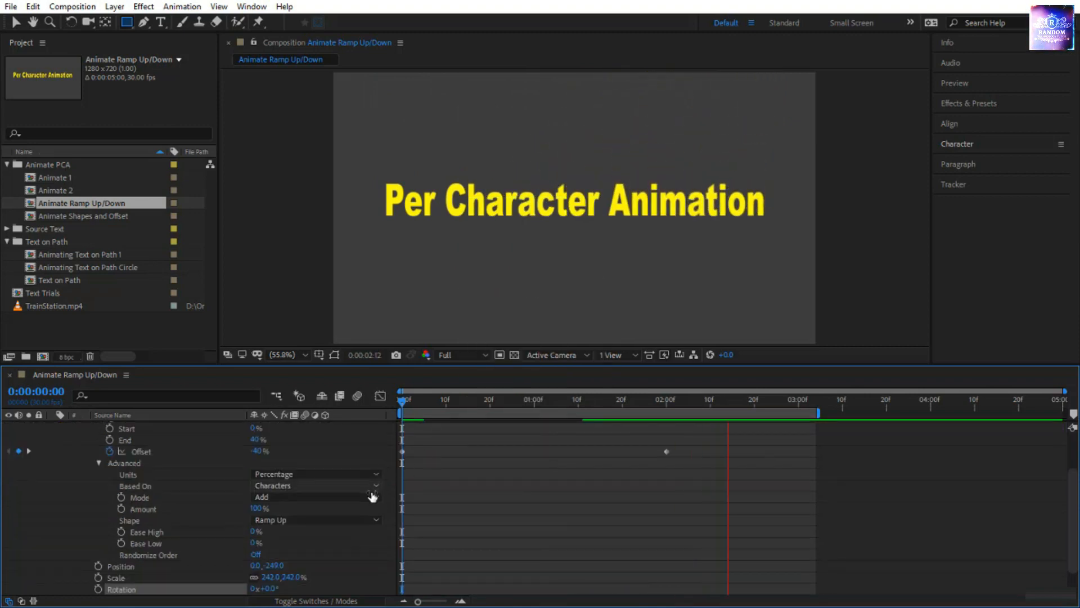
scroll(306, 564, "down", 1)
left_click_drag(491, 403, 513, 414)
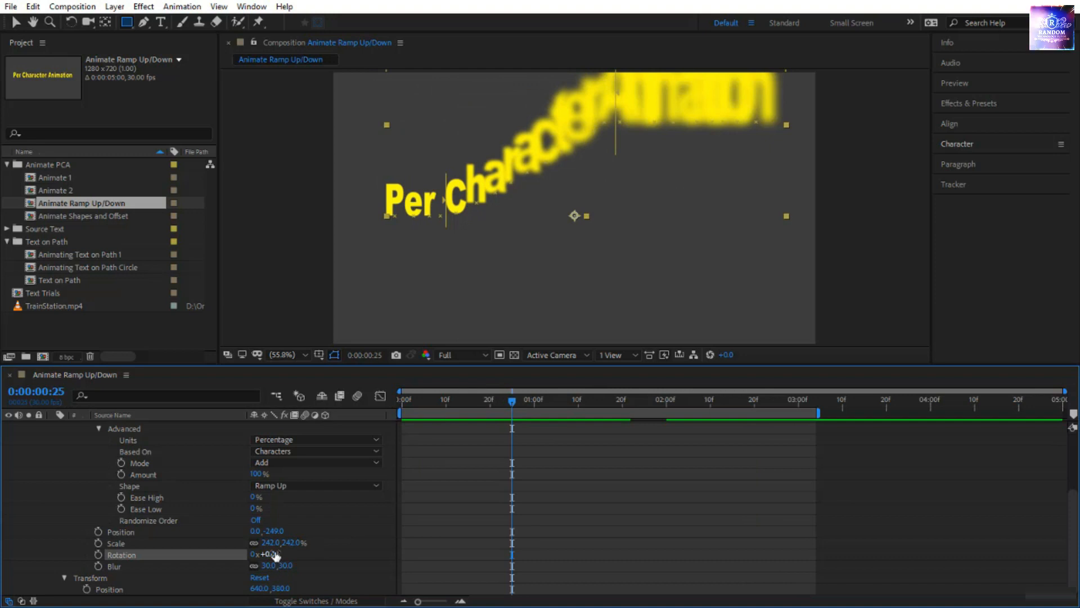
left_click_drag(275, 555, 250, 554)
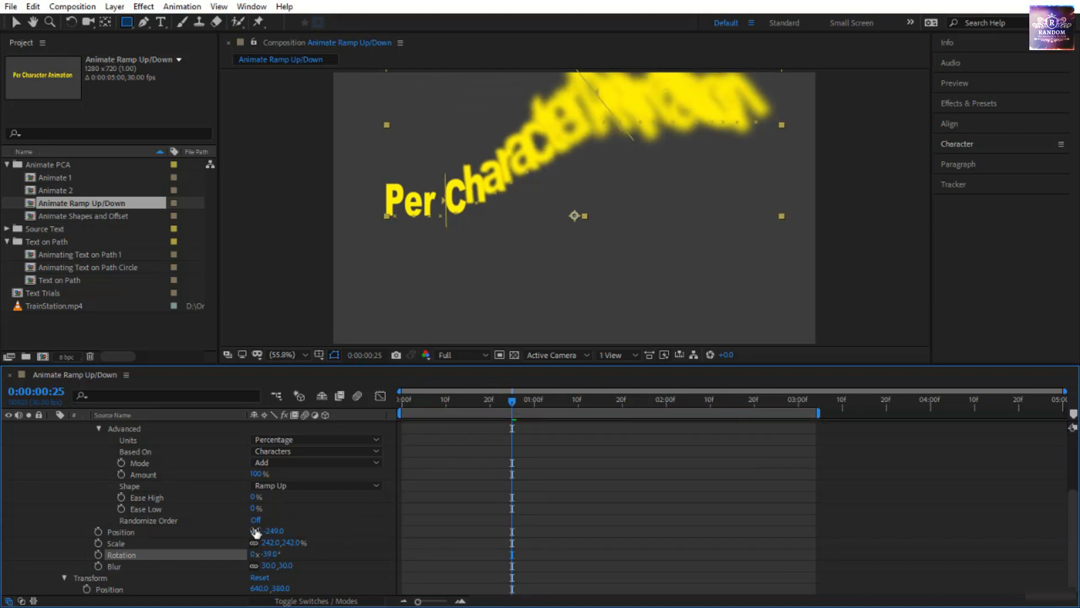
Set Animator 1's horizontal Position to -609.0 and preview the animation from 0:00:00:00.
left_click_drag(256, 532, 219, 533)
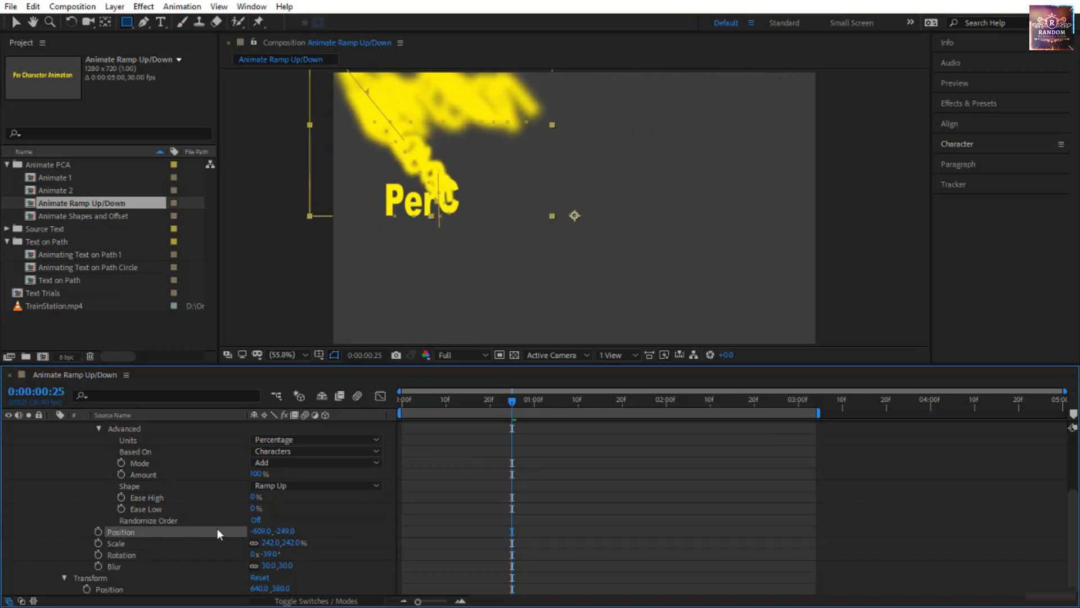
left_click_drag(508, 404, 389, 427)
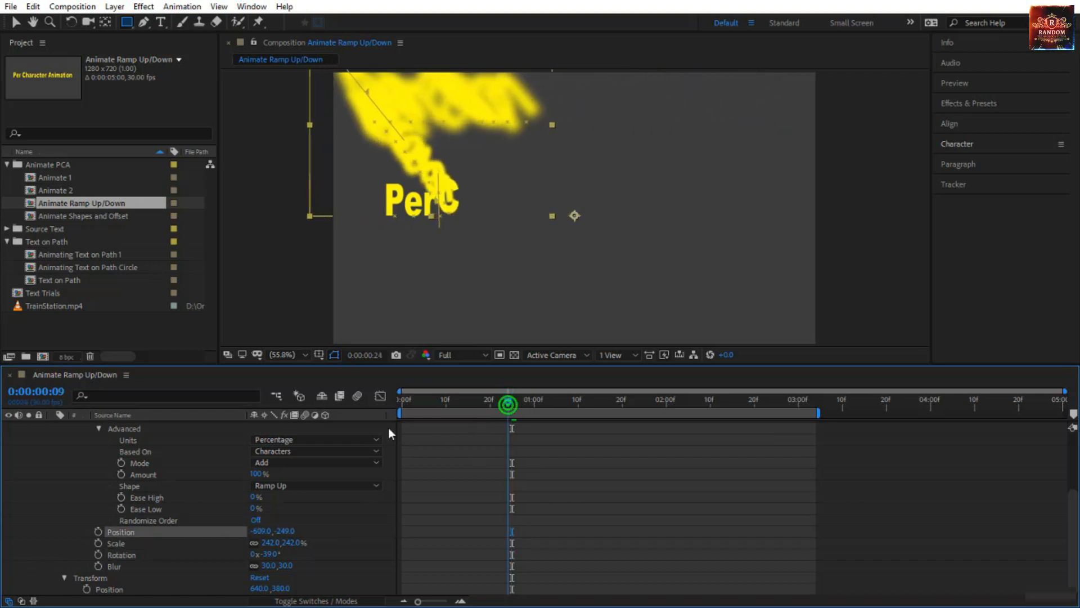
key("space")
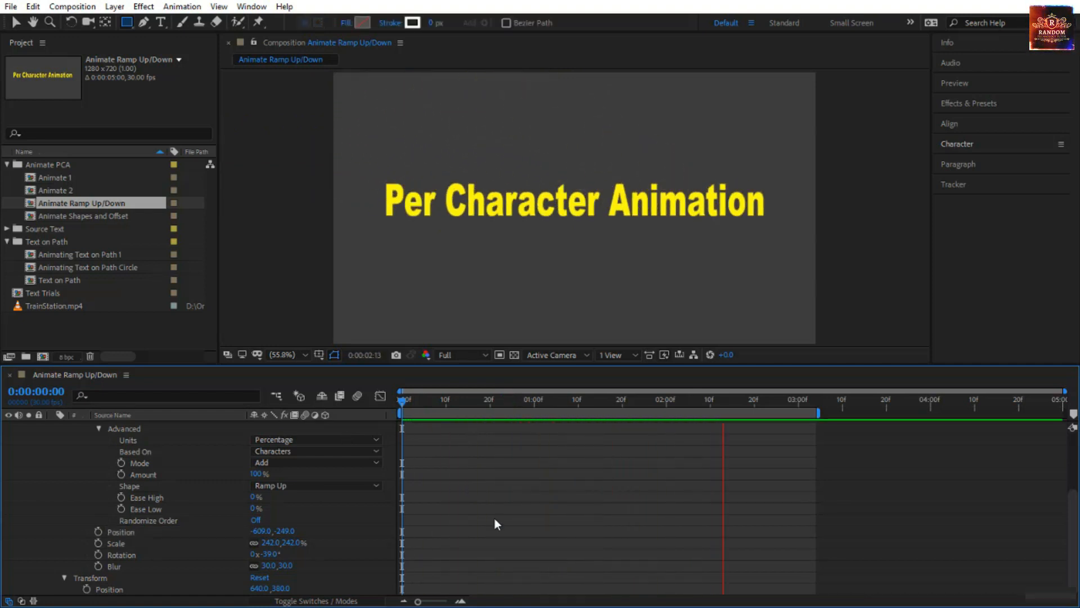
Set Animator 1's Position to -1194.0, -114.0 at 0:00:00:00 and preview the animation.
left_click(400, 400)
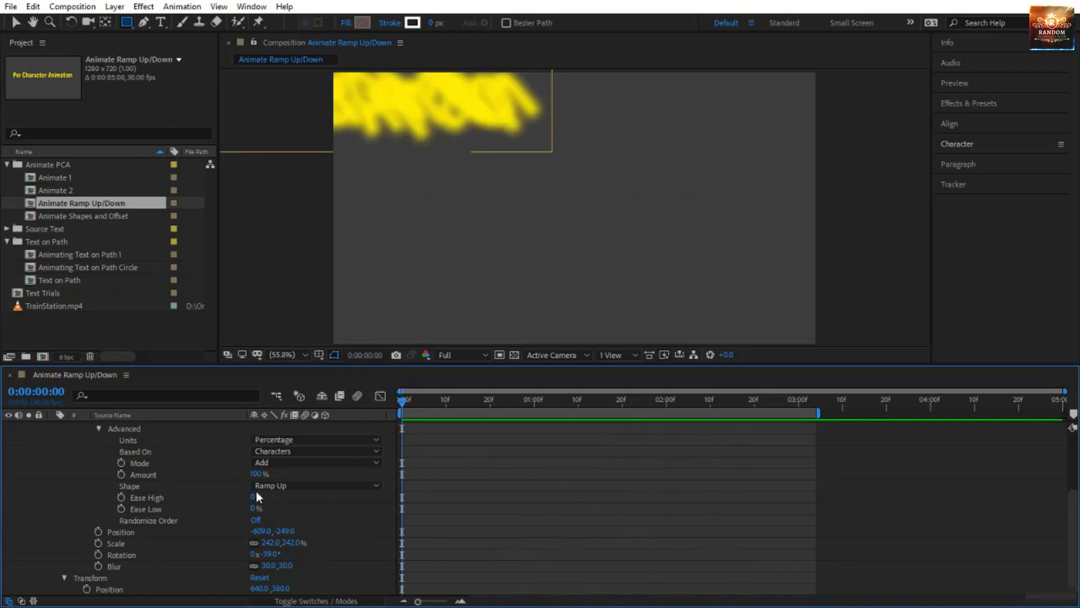
left_click(260, 530)
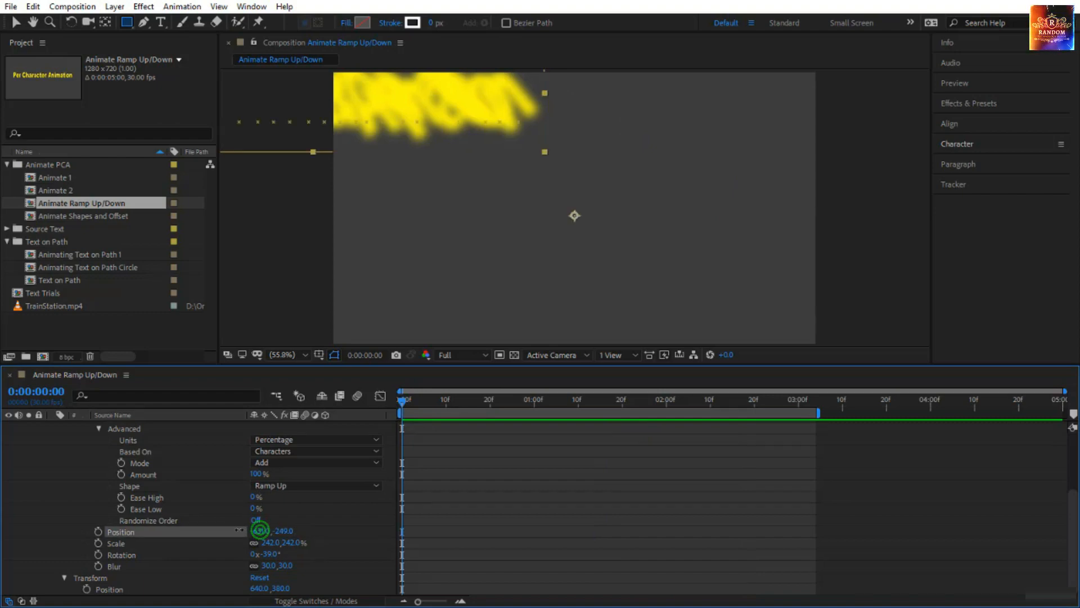
left_click_drag(259, 530, 133, 539)
left_click_drag(287, 531, 420, 505)
left_click(457, 527)
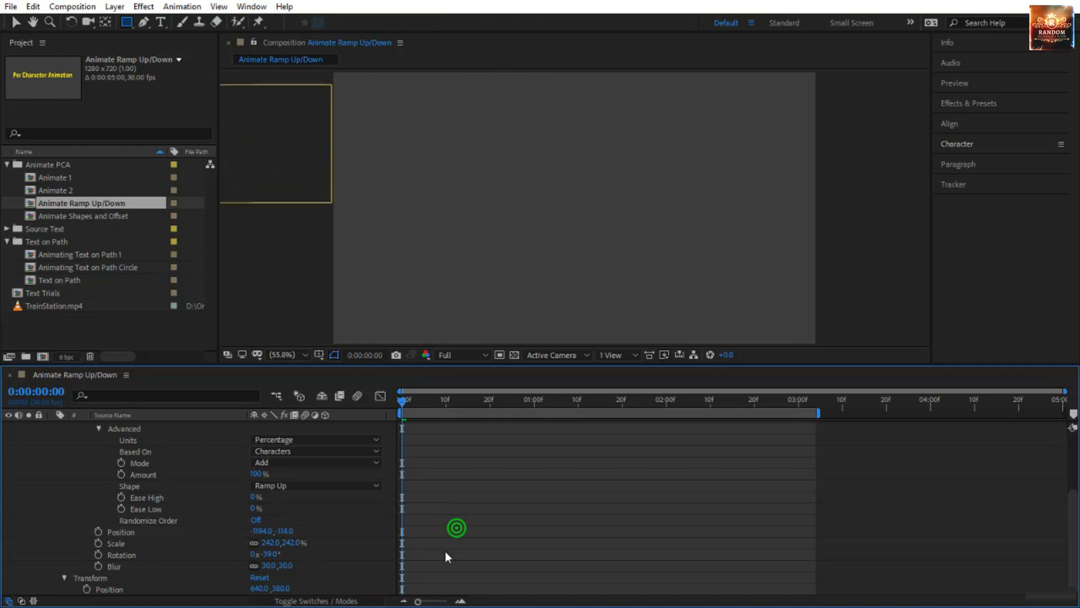
key("space")
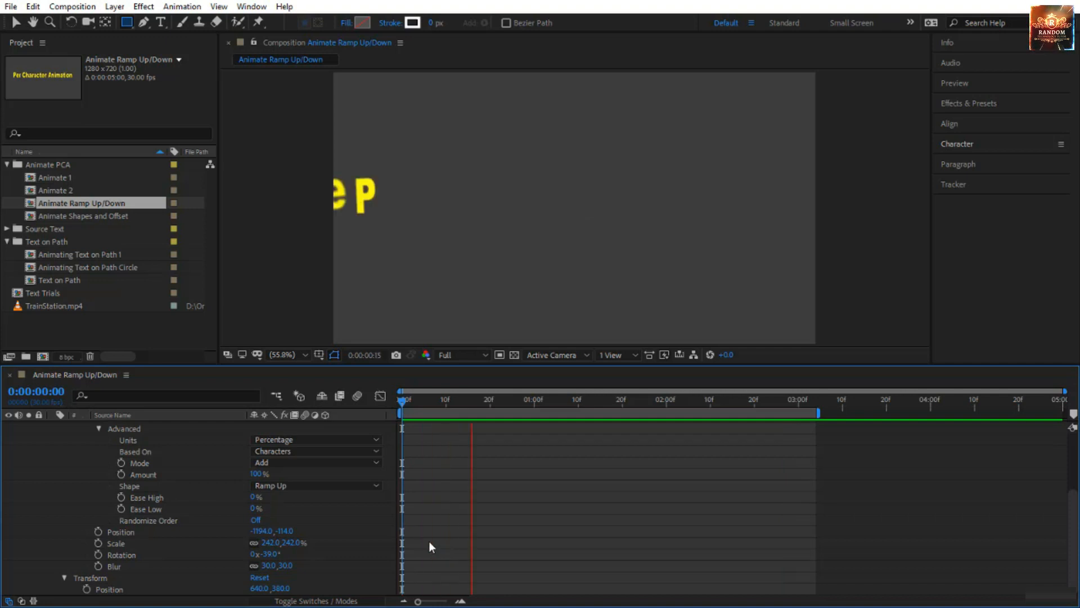
Add an Opacity property to Animator 1 and set it to 0%.
scroll(329, 527, "up", 4)
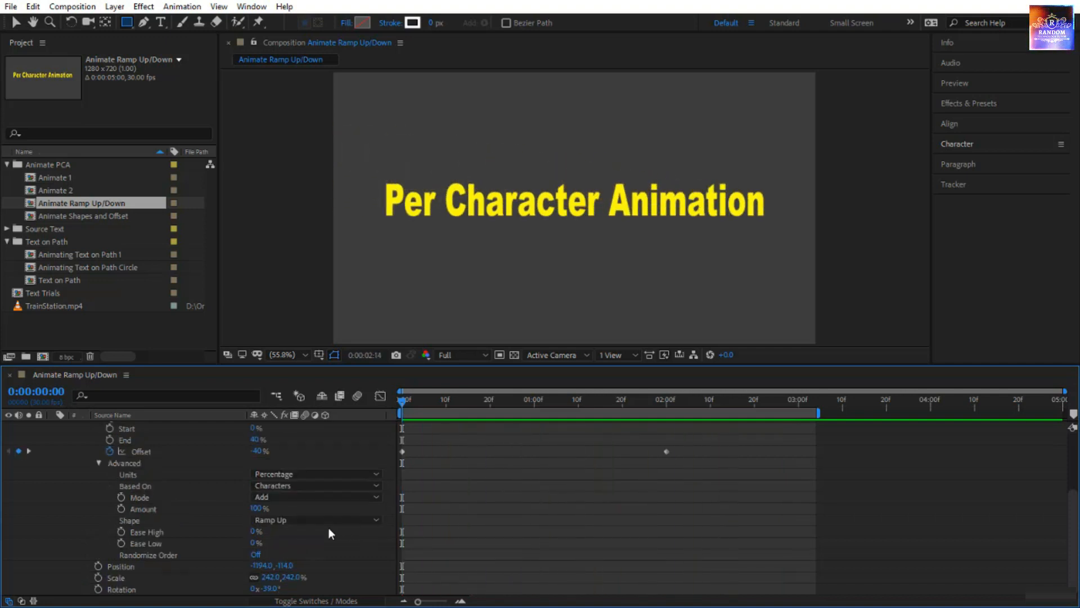
left_click(377, 462)
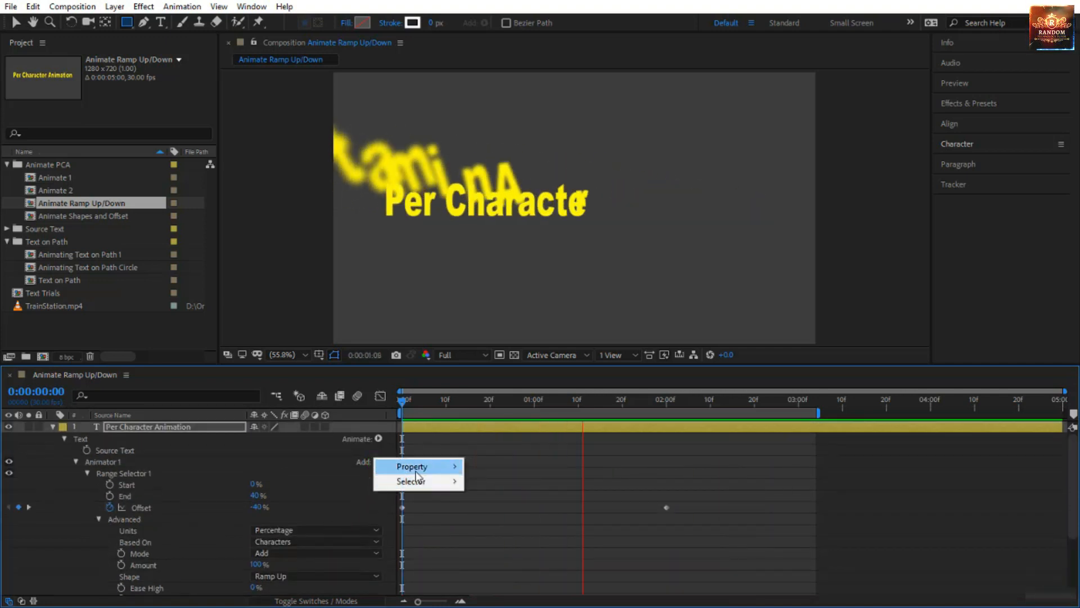
mouse_move(393, 468)
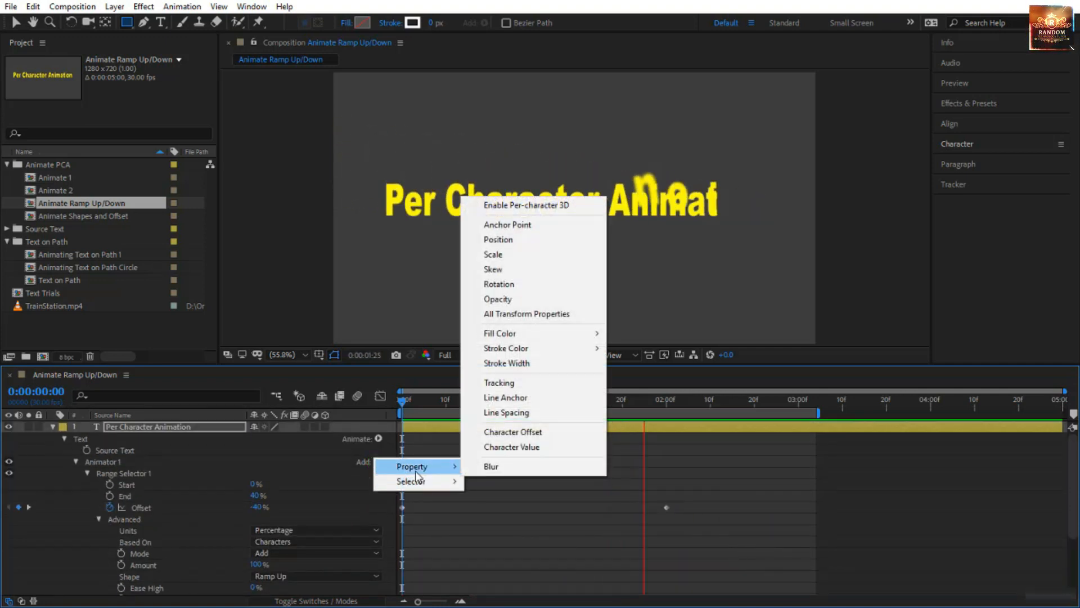
left_click(512, 299)
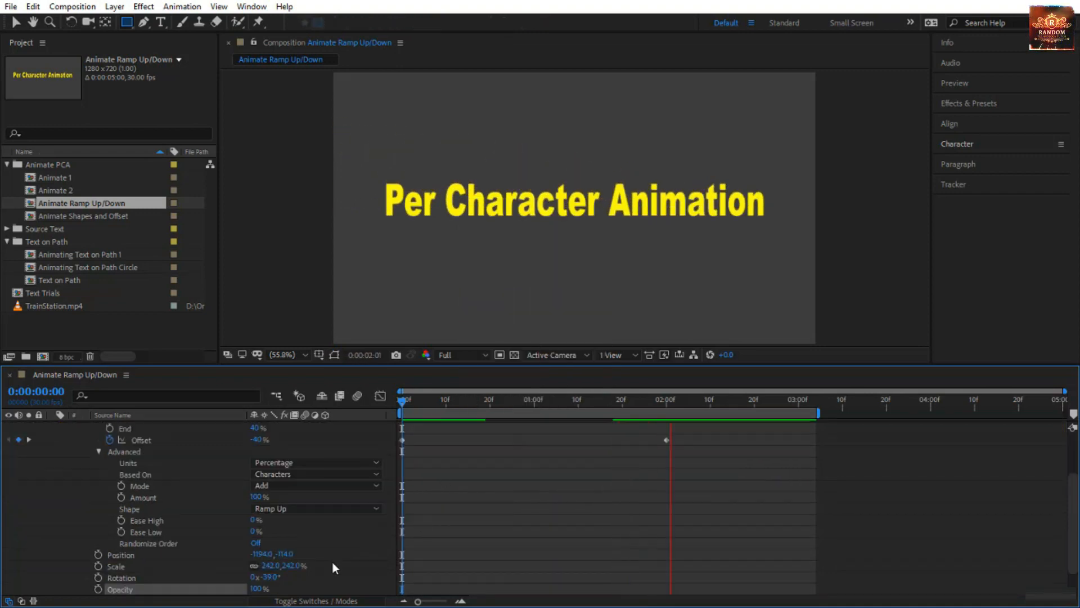
left_click_drag(258, 589, 185, 594)
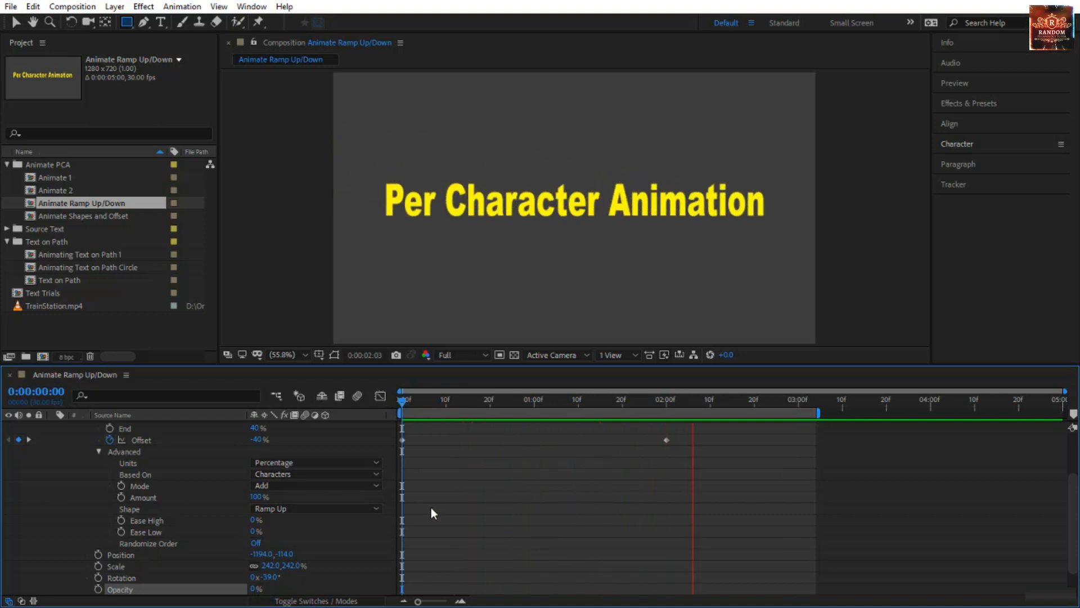
Add an RGB Fill Color property to Animator 1.
scroll(338, 484, "up", 3)
left_click(378, 461)
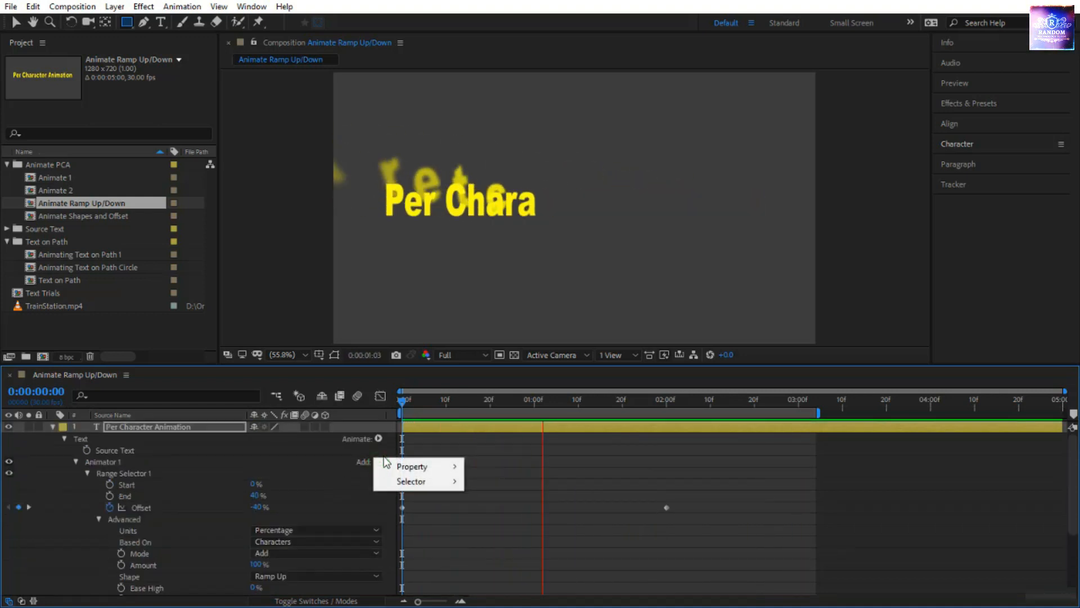
mouse_move(414, 466)
mouse_move(530, 333)
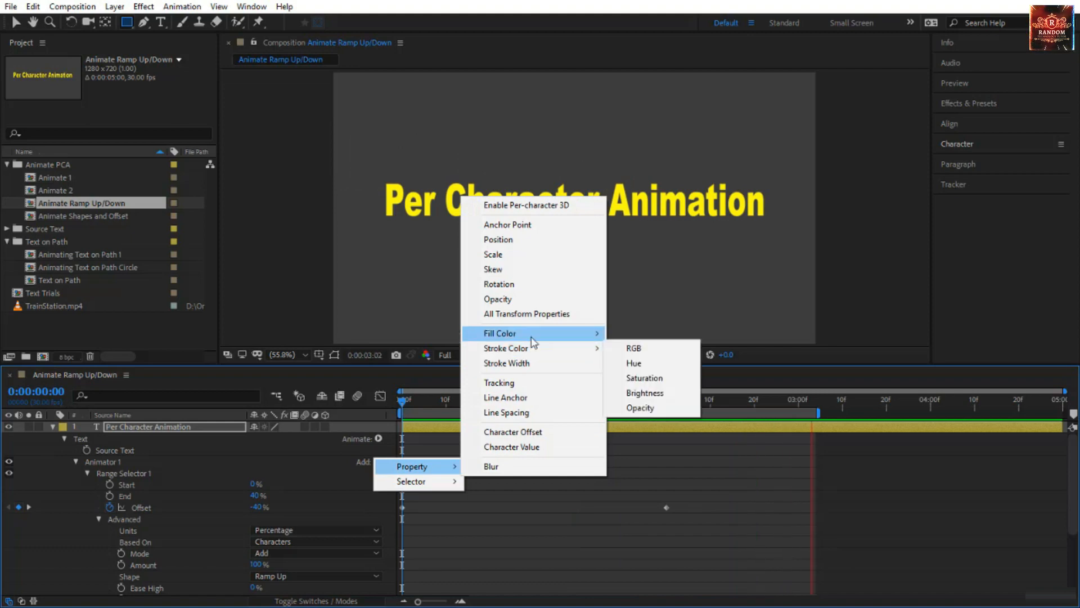
left_click(624, 332)
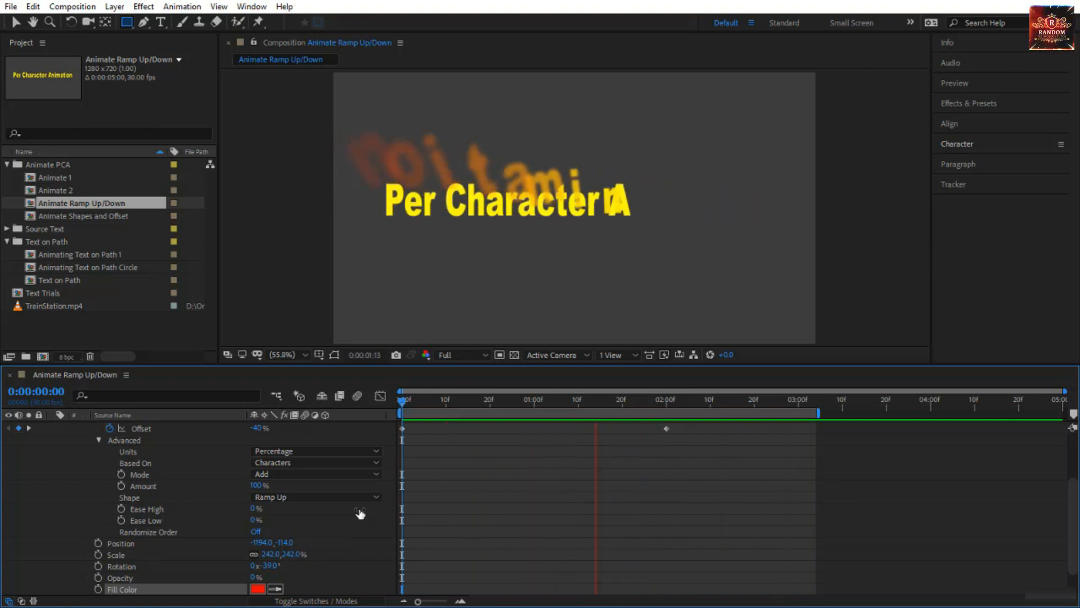
Set Animator 1's horizontal Position to -443.0 and Scale to 79% while viewing 0:00:01:03, and preview from 0:00:00:00.
scroll(359, 508, "down", 1)
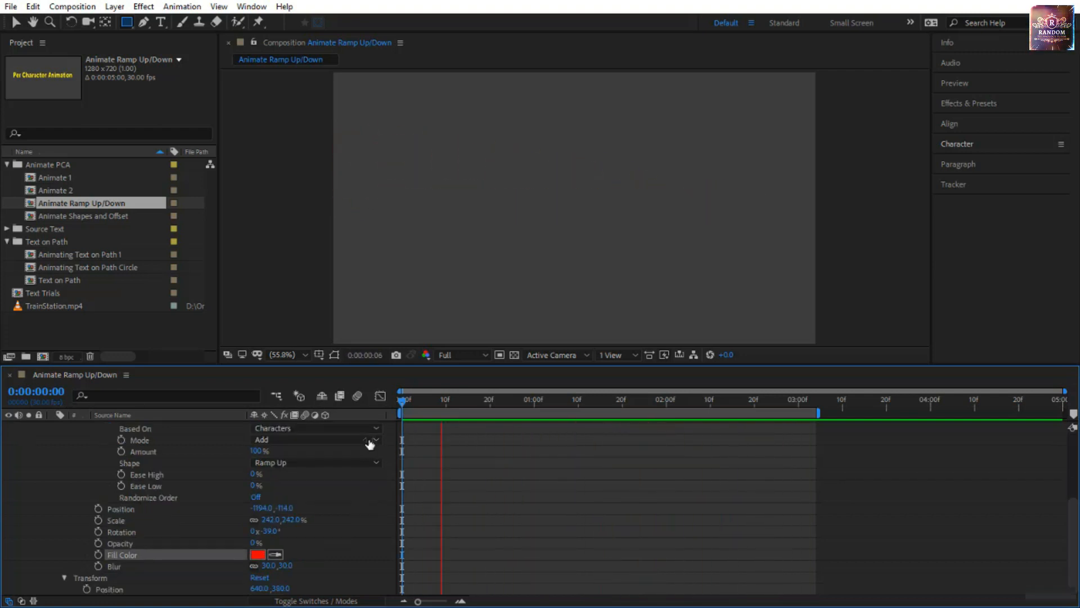
left_click_drag(401, 401, 546, 437)
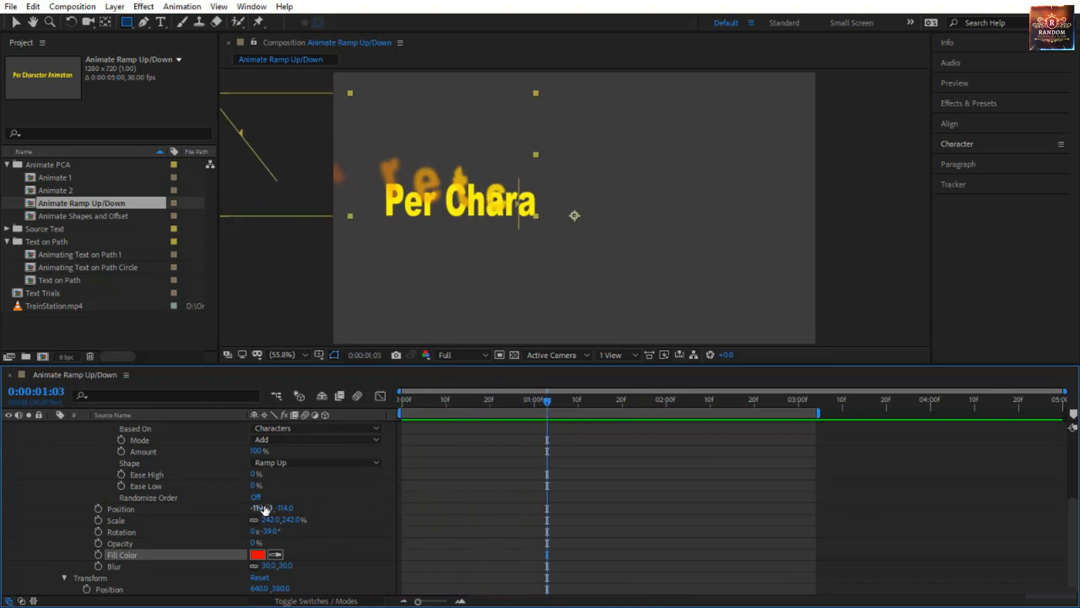
left_click_drag(264, 509, 772, 508)
left_click_drag(296, 520, 213, 544)
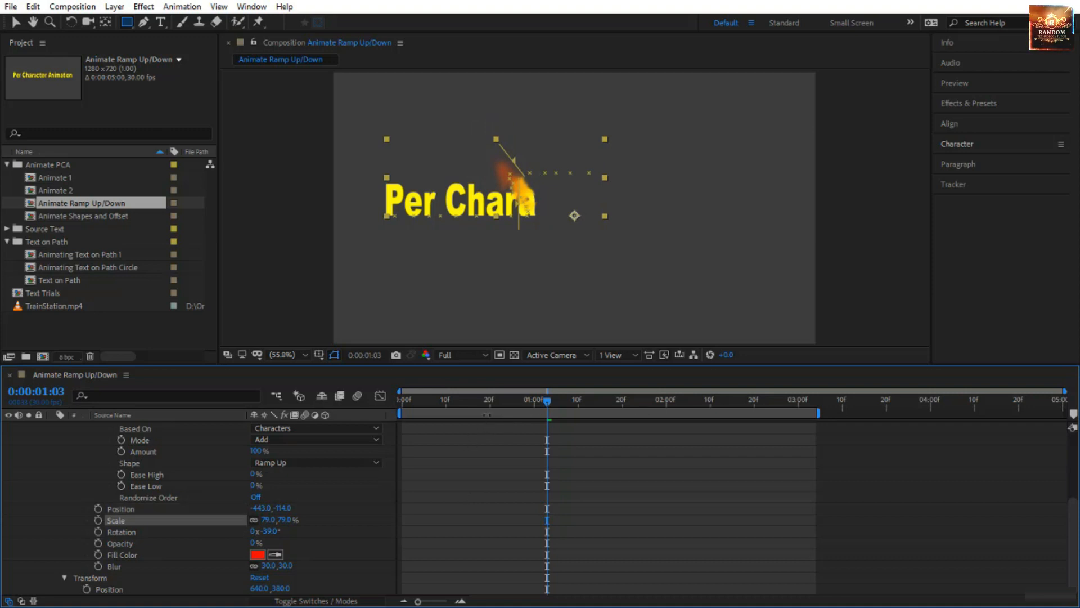
left_click_drag(495, 401, 301, 450)
left_click(441, 484)
key("space")
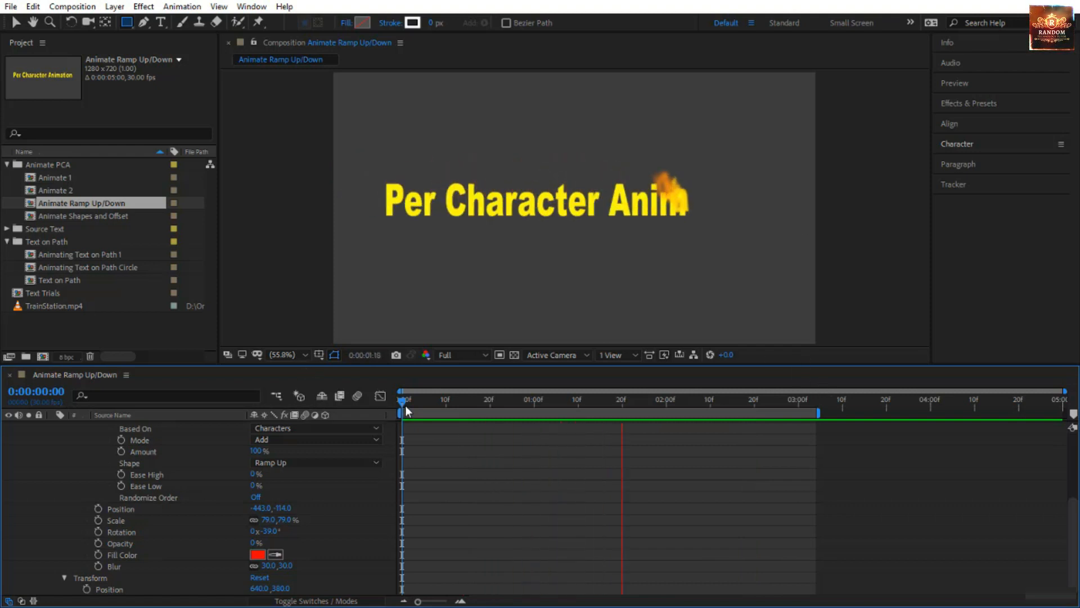
Set Animator 1's Rotation to 0° while viewing frame 0:00:01:00.
left_click_drag(400, 402, 531, 444)
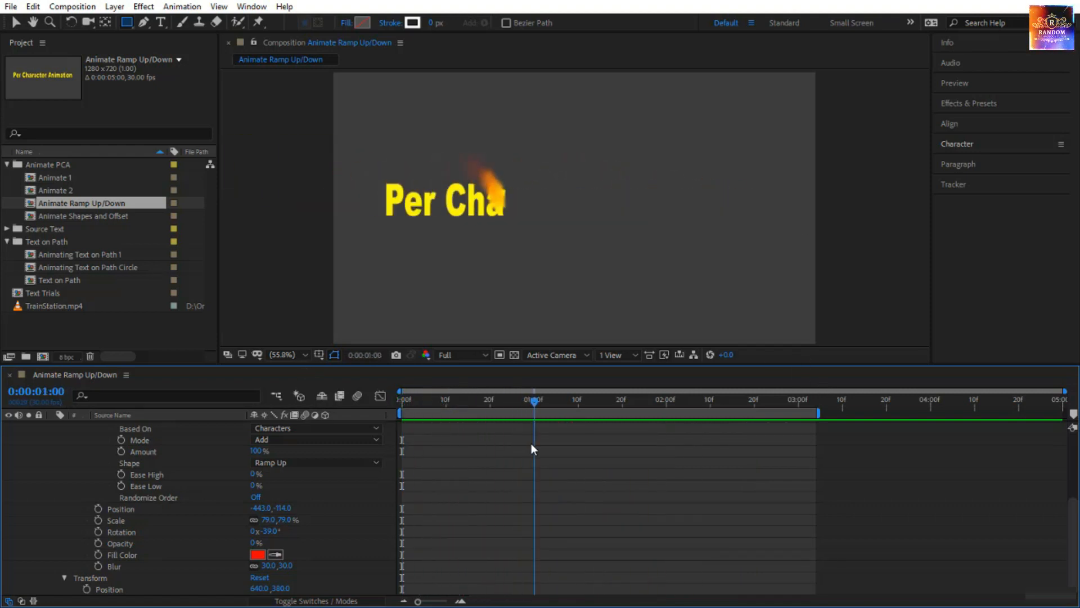
left_click(272, 531)
key("Return")
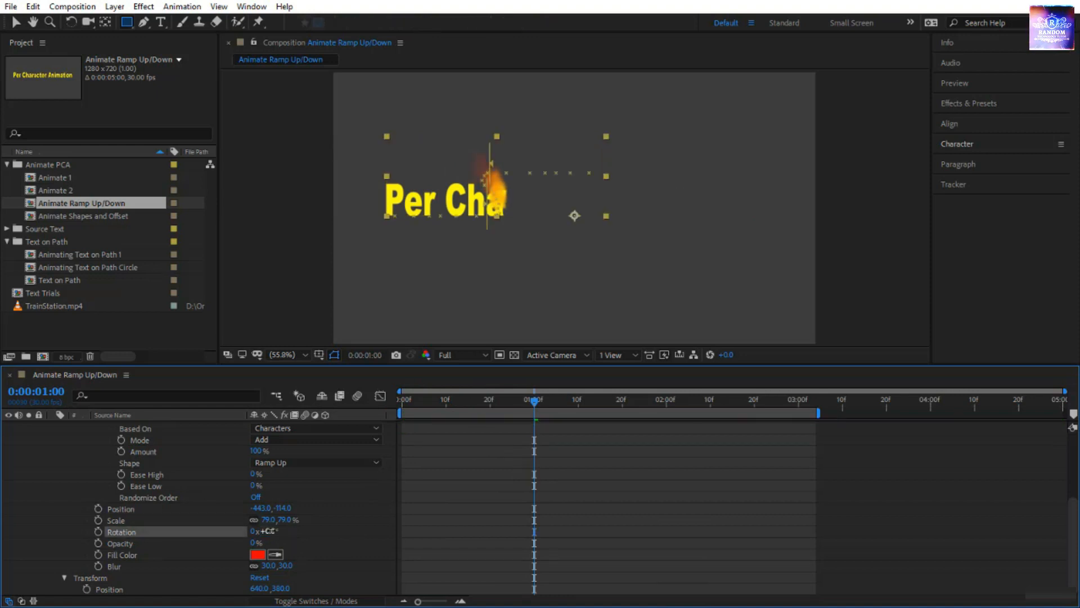
Set Animator 1's Scale to 99% and vertical Position to -162.0, and preview the animation from 0:00:00:00.
left_click_drag(289, 520, 241, 515)
left_click(284, 506)
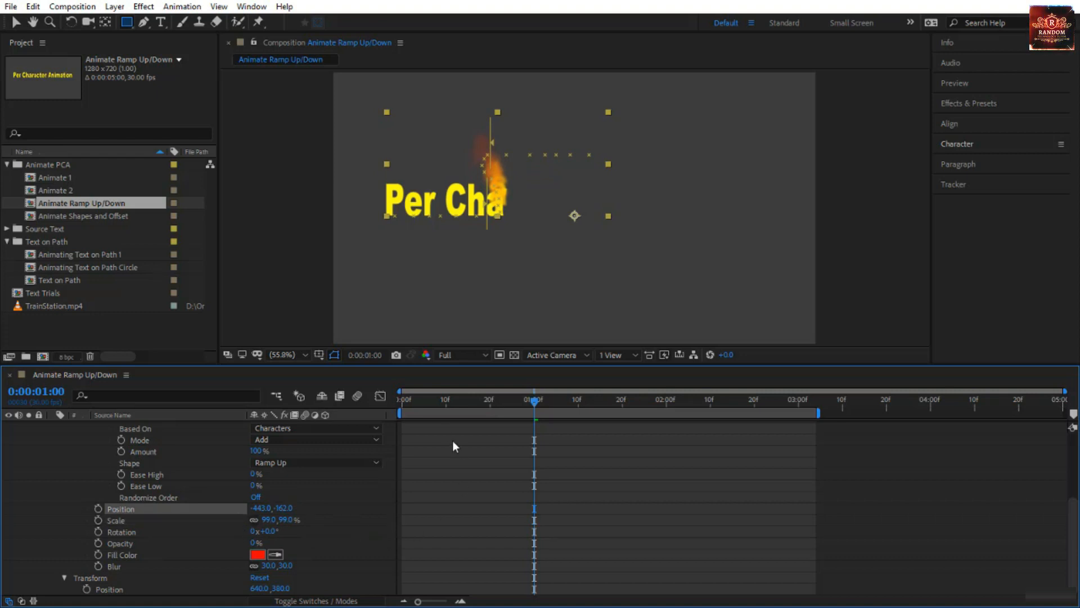
left_click_drag(432, 400, 356, 413)
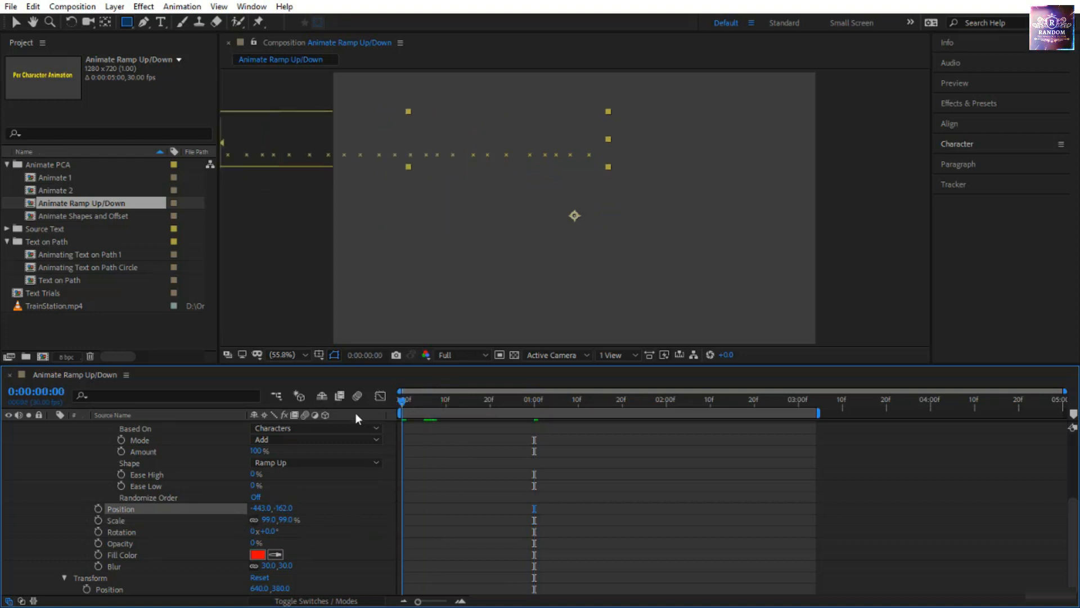
key("space")
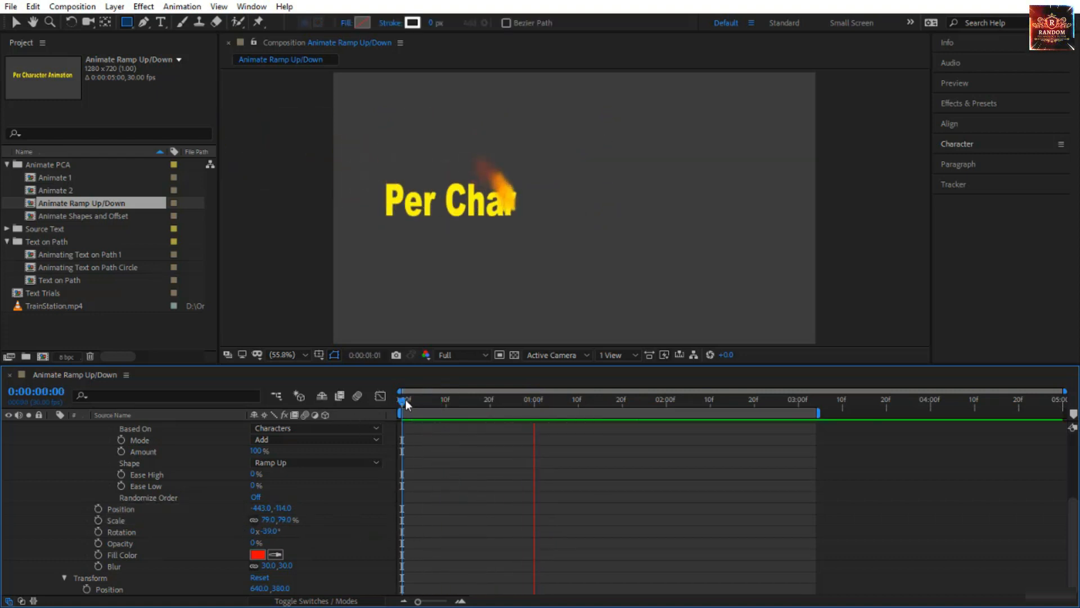
key("space")
Delete Animator 1 from the Per Character Animation text layer.
scroll(144, 490, "up", 5)
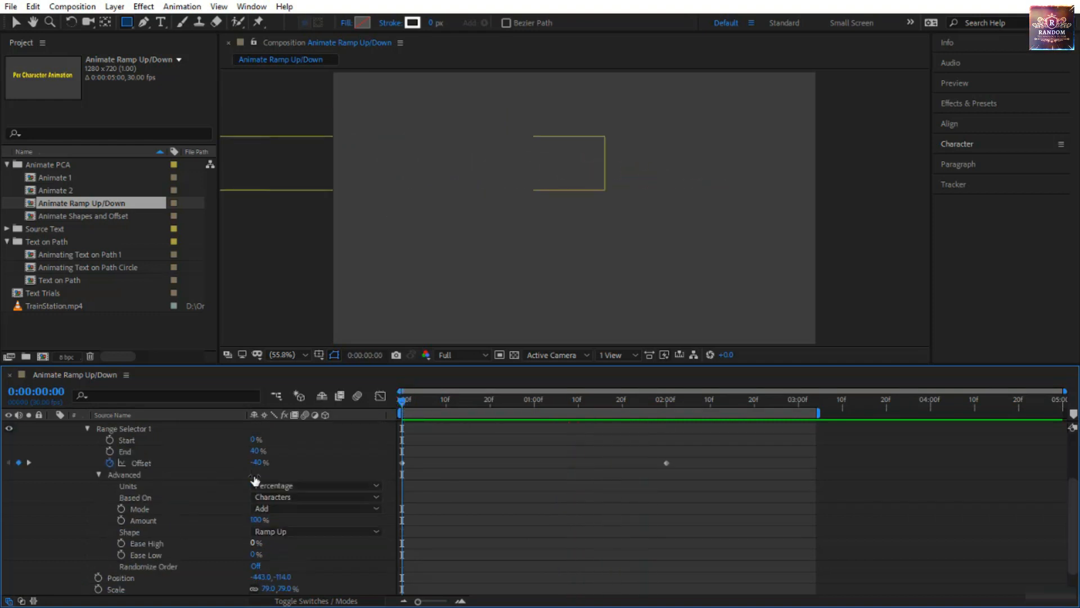
left_click(151, 475)
left_click(140, 464)
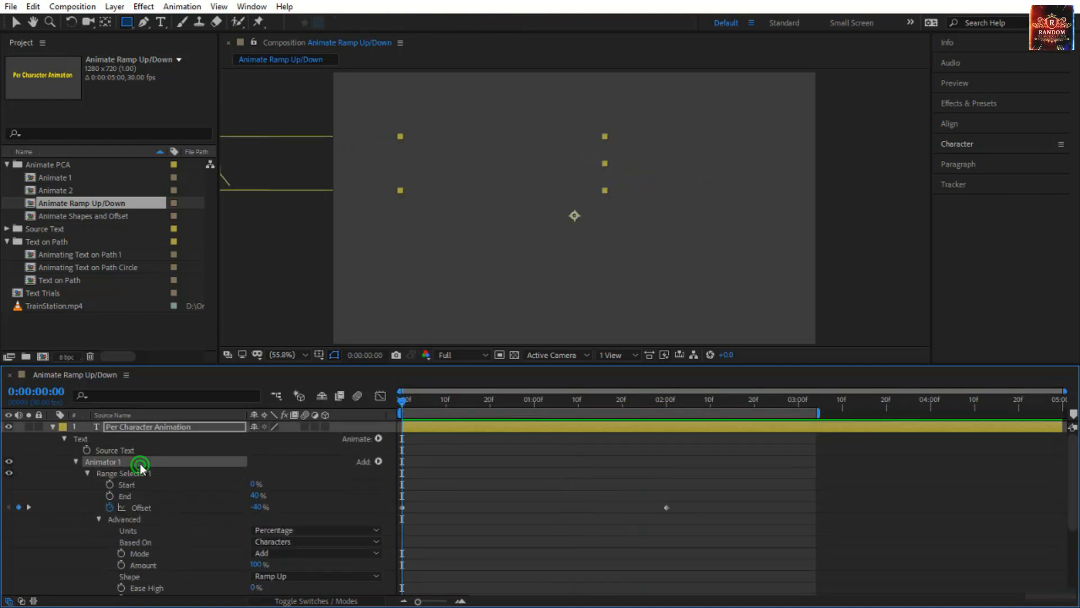
key("Delete")
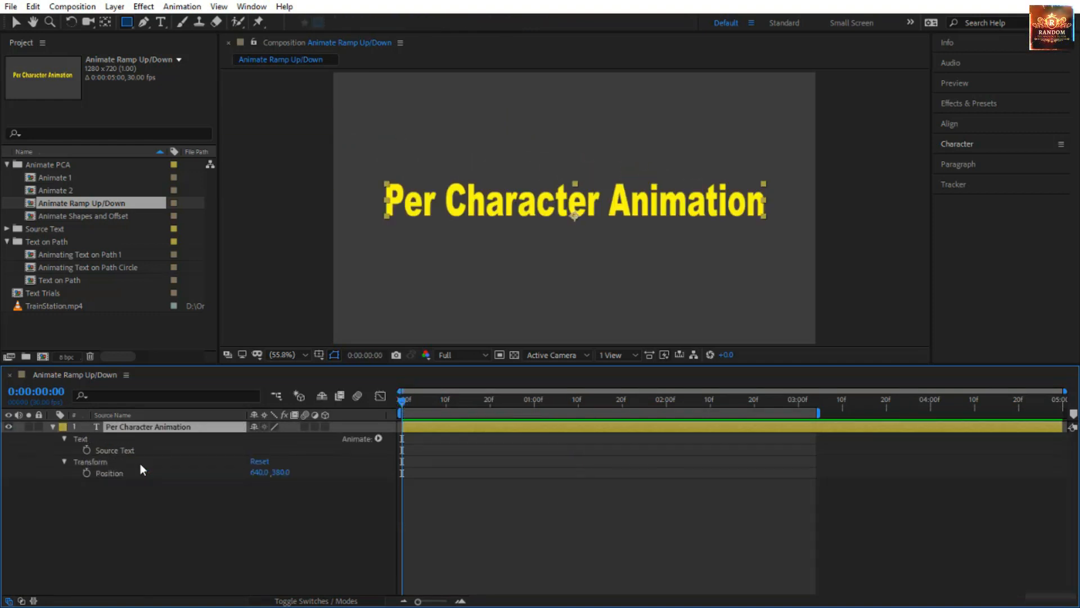
Add a Position animator to the Per Character Animation layer and expand its range selector's Advanced options.
left_click(379, 438)
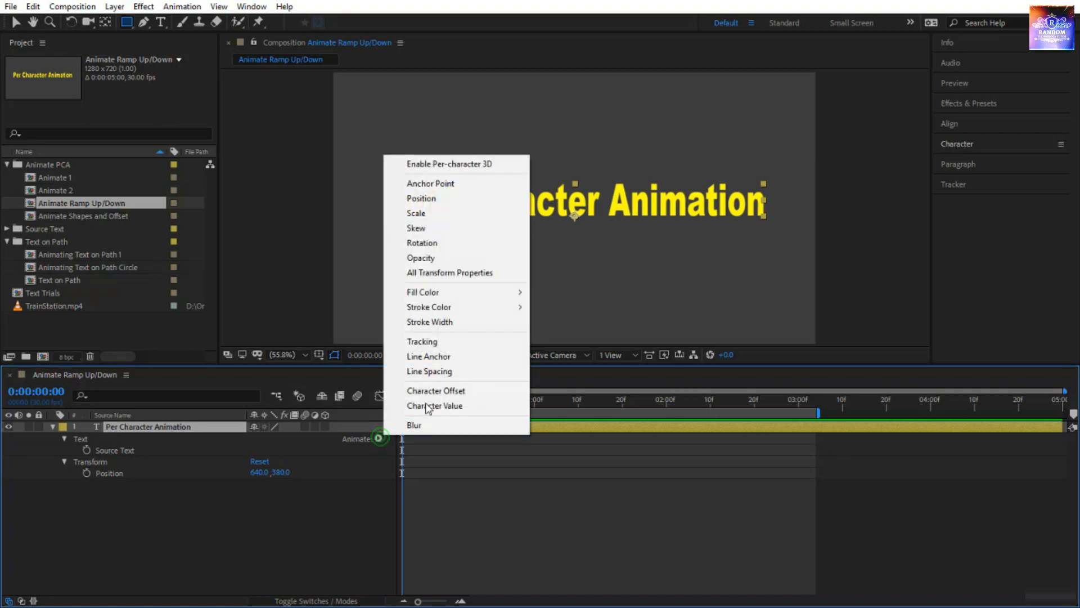
left_click(450, 199)
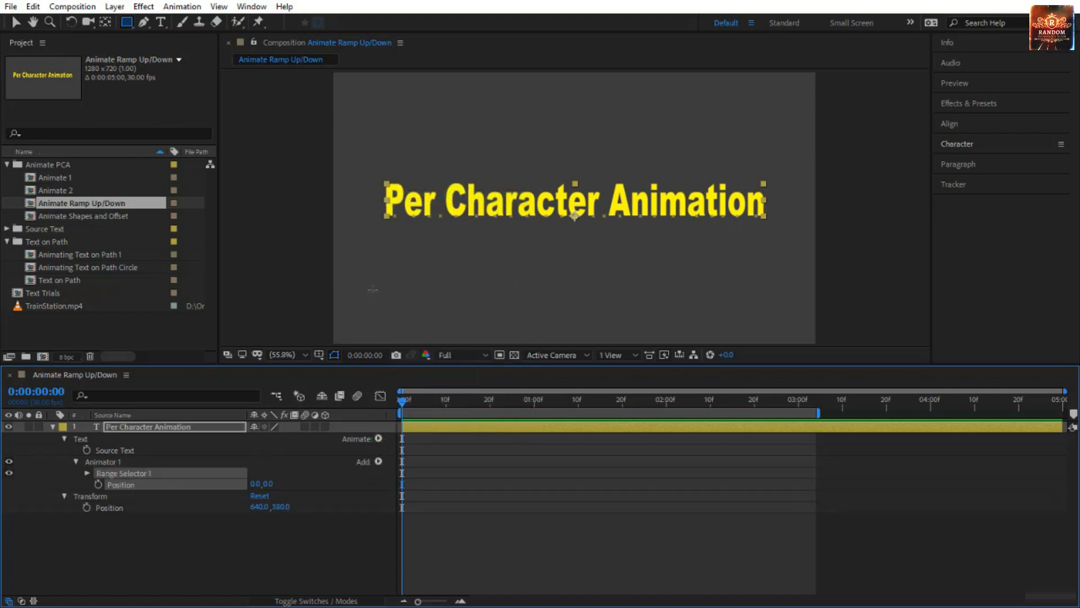
left_click(88, 473)
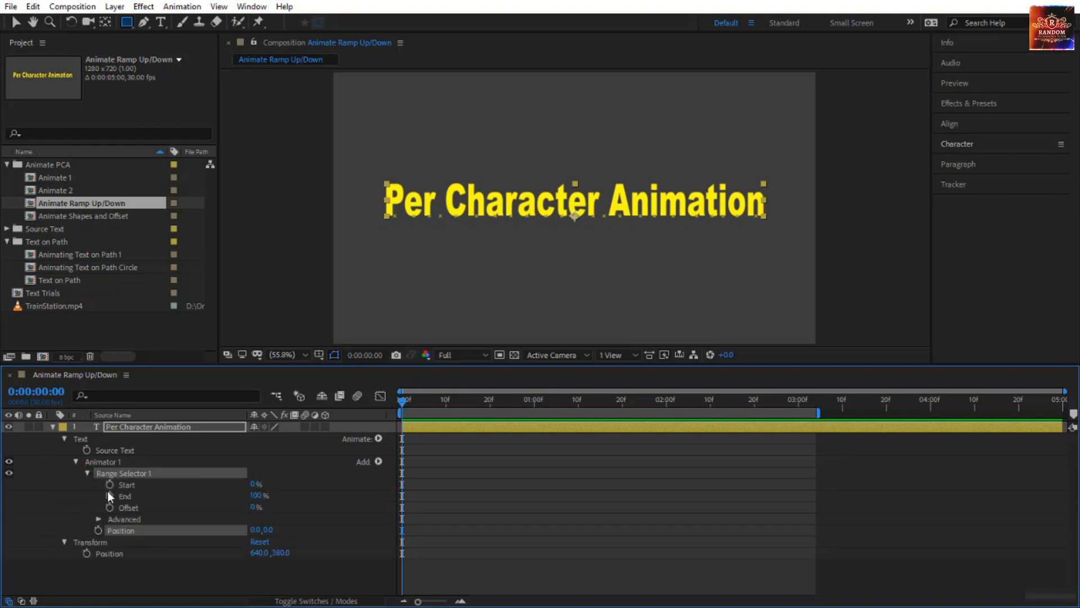
left_click(99, 518)
scroll(180, 527, "down", 3)
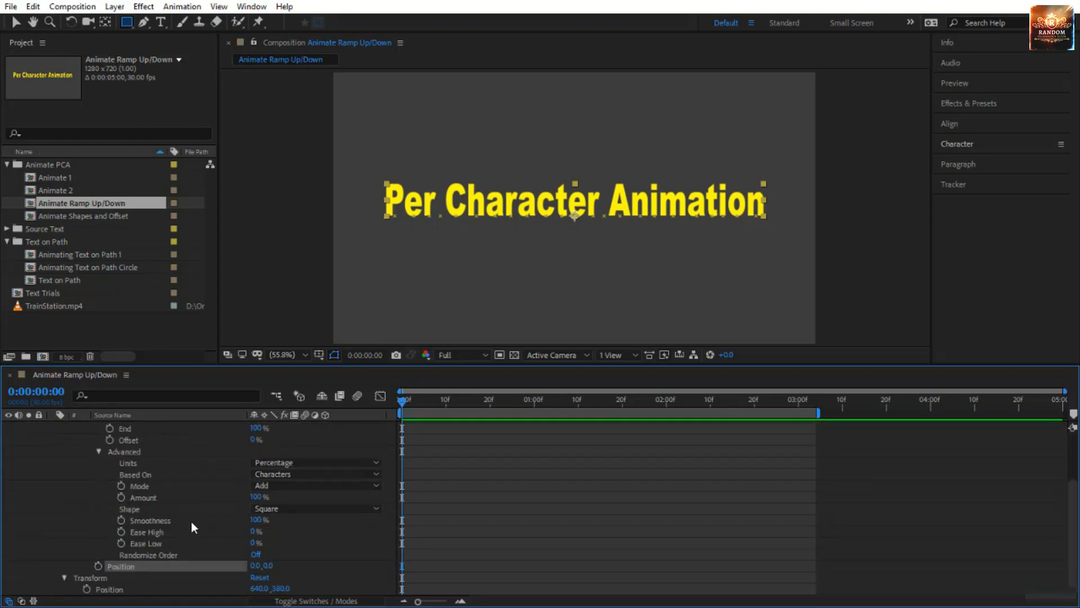
Set the range selector's Shape to Ramp Down and Animator 1's Position to 0.0, -274.0.
left_click(274, 507)
left_click(292, 552)
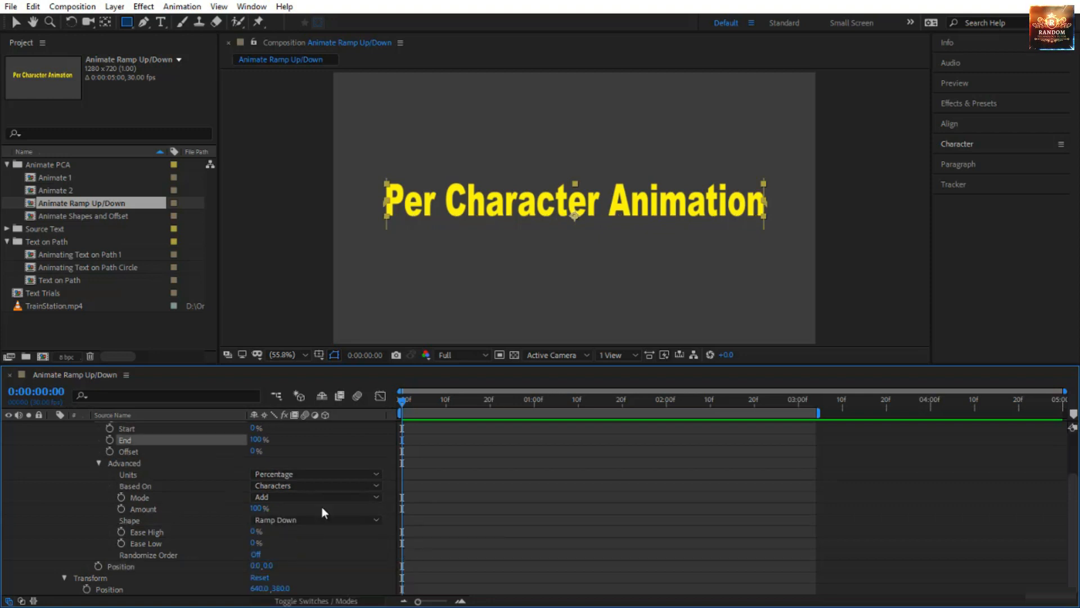
left_click(268, 567)
left_click_drag(266, 570, 58, 591)
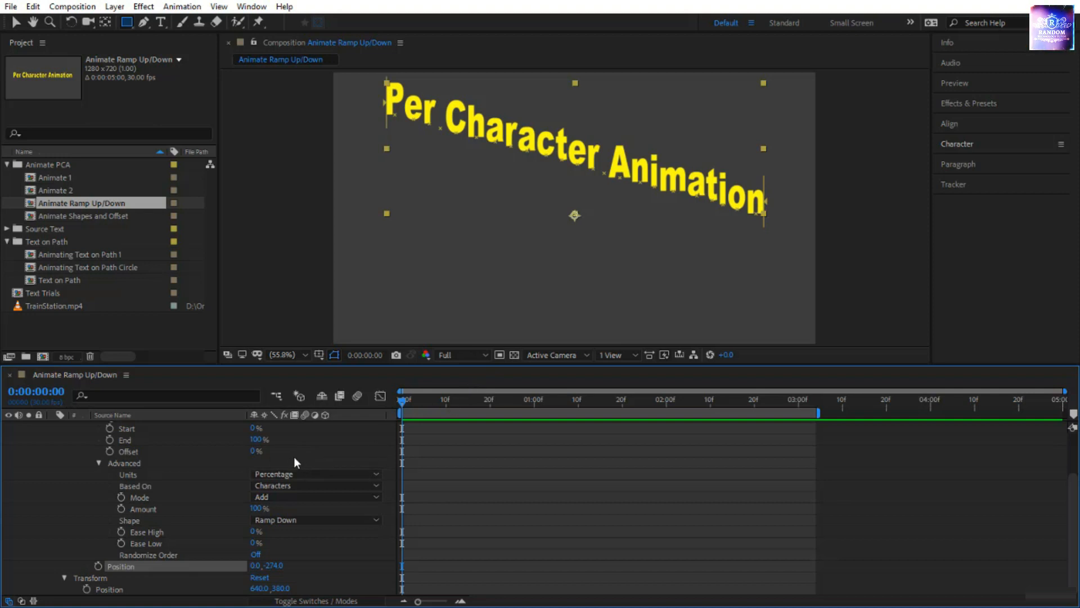
Set the range selector's End to 40% and Offset to -40%.
left_click(257, 440)
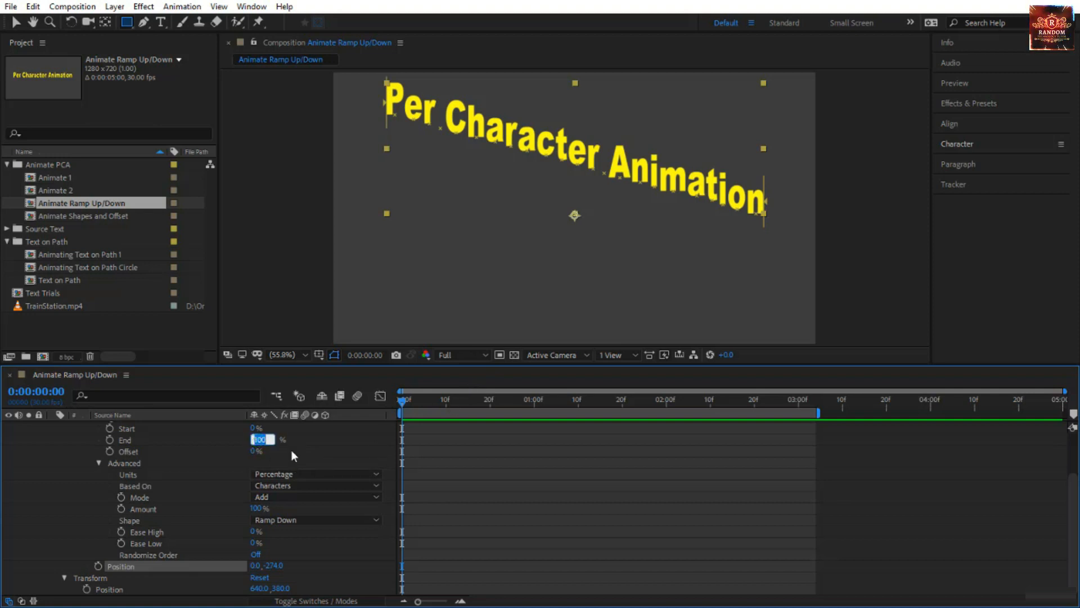
type("40")
key("Tab")
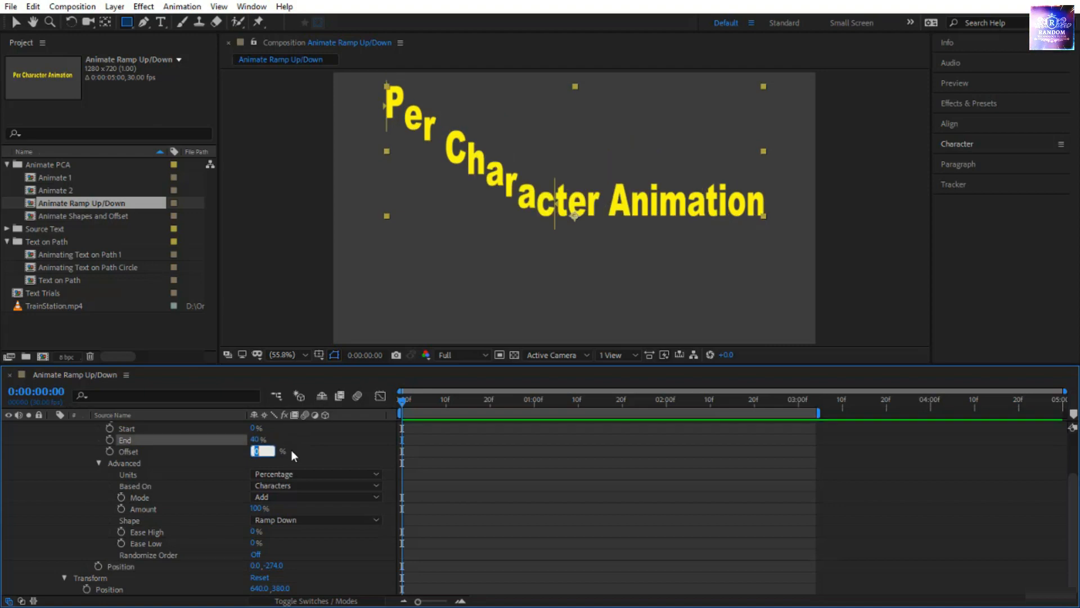
type("-40")
key("Return")
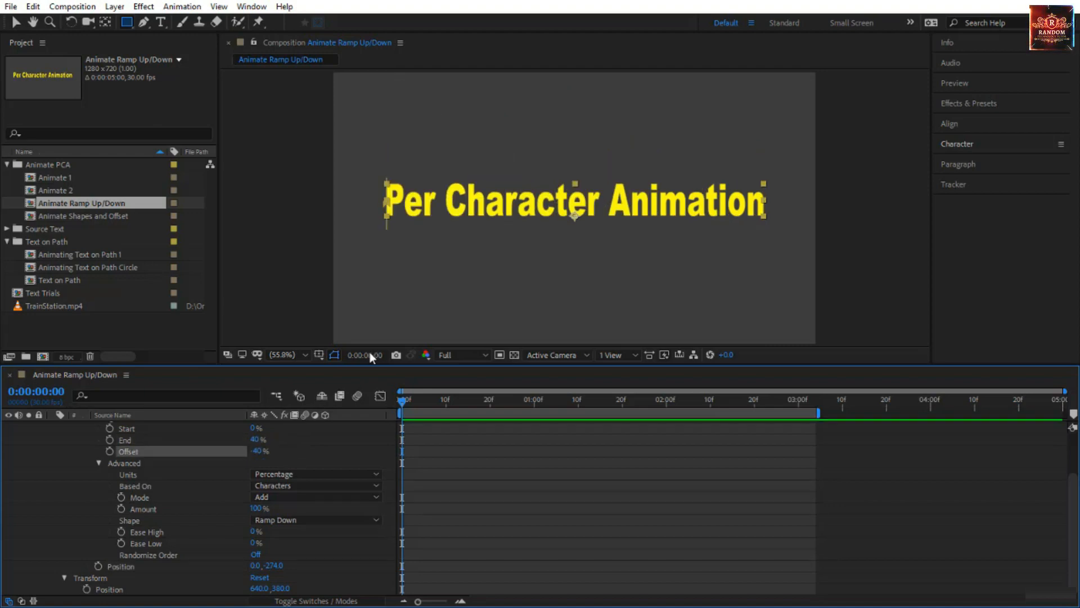
Keyframe the range selector's Offset from -40% at 0:00:00:00 to 100% at 0:00:02:00 and preview the animation.
left_click(109, 451)
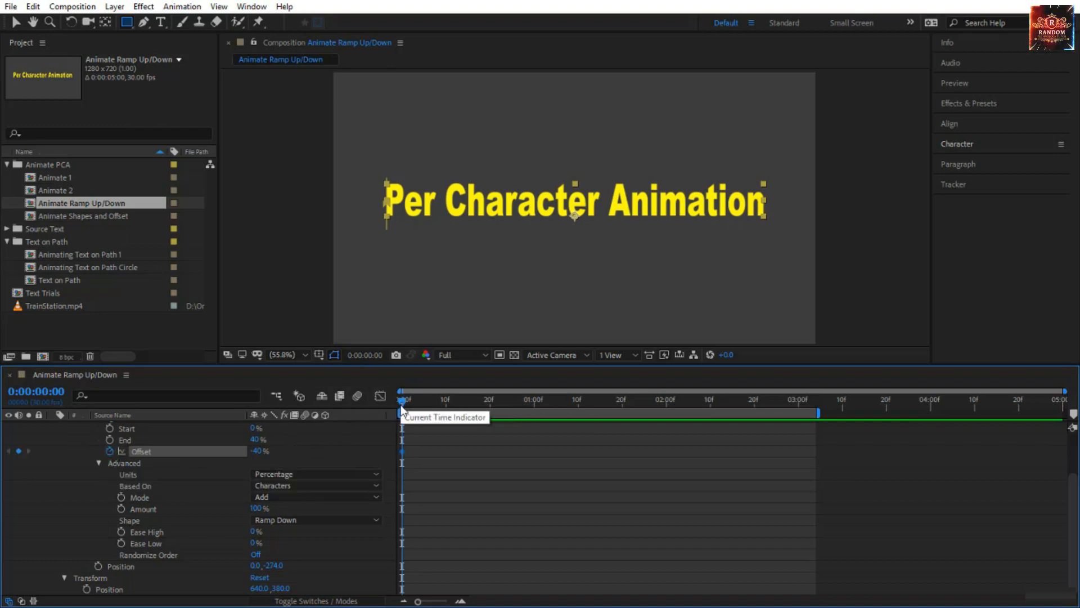
left_click_drag(401, 409, 666, 413)
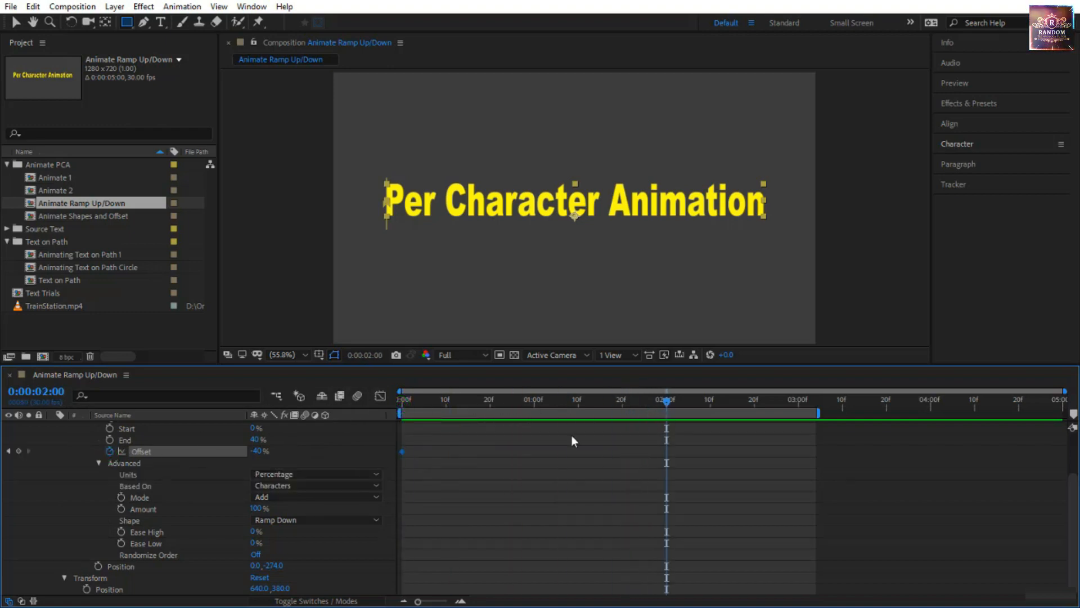
left_click_drag(257, 451, 337, 450)
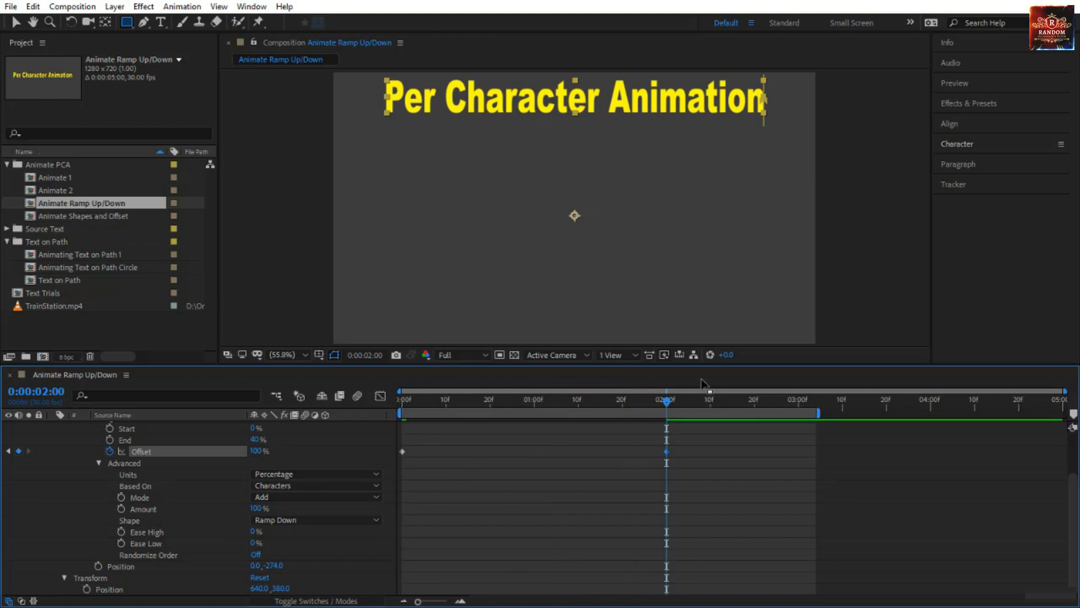
left_click_drag(665, 400, 325, 443)
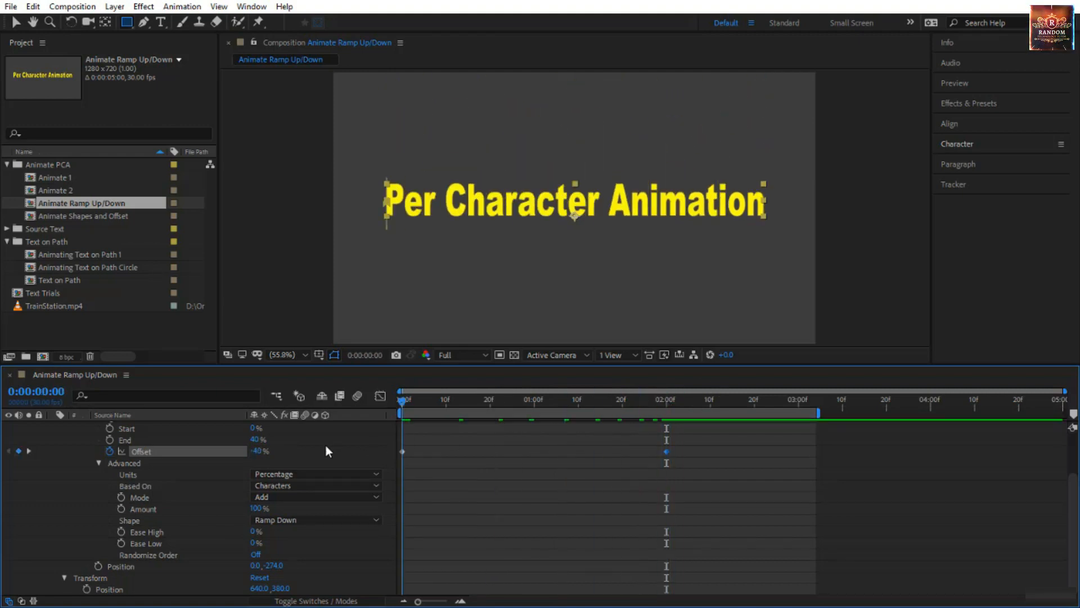
key("space")
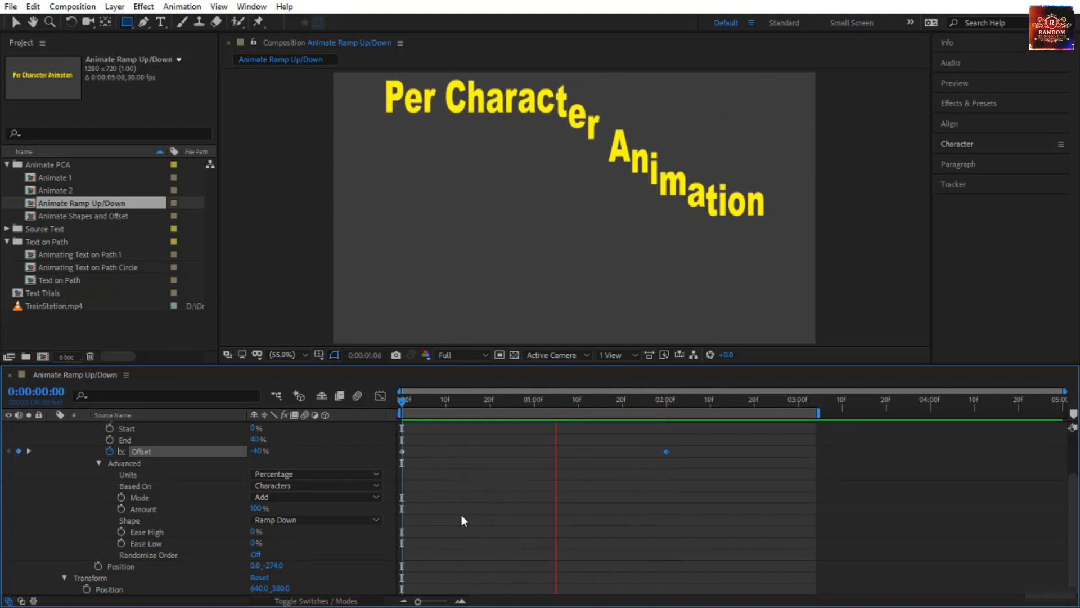
Time-reverse the two Offset keyframes and play back the animation.
left_click(395, 405)
left_click_drag(714, 437, 396, 461)
right_click(400, 453)
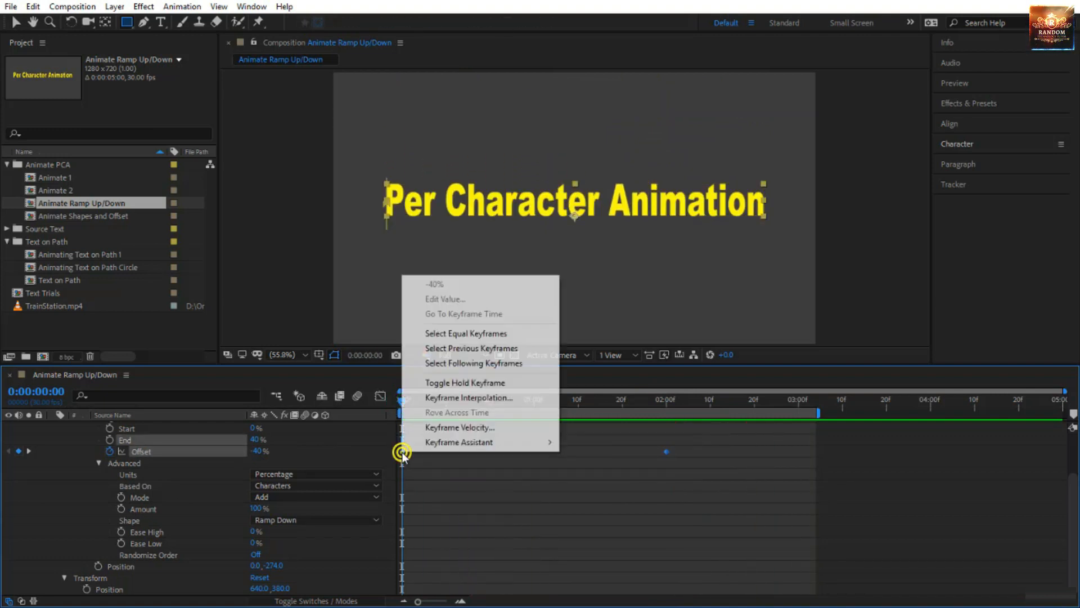
mouse_move(457, 444)
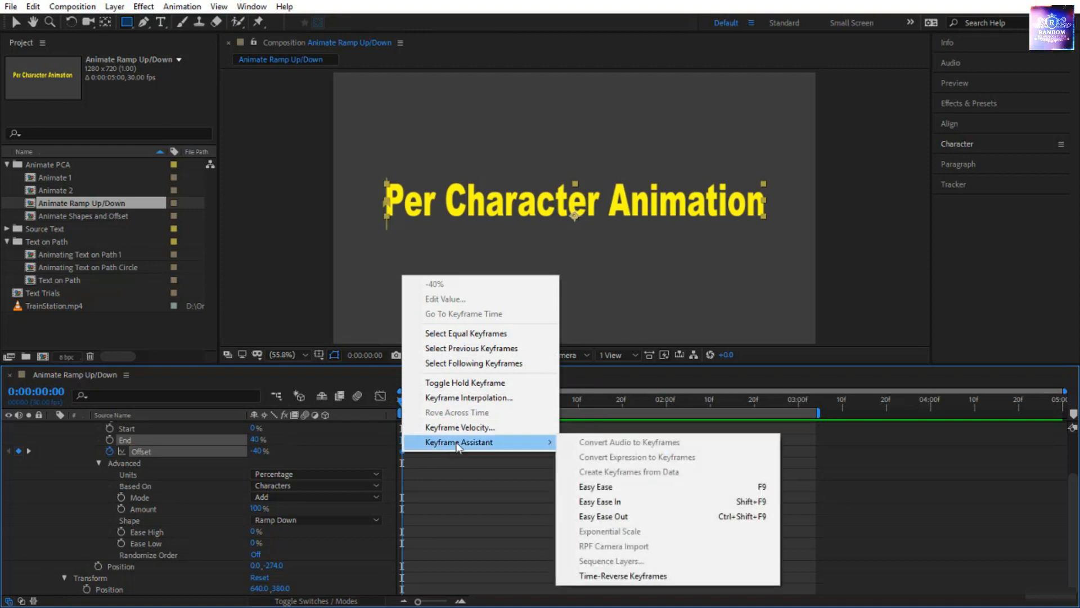
left_click(680, 575)
key("space")
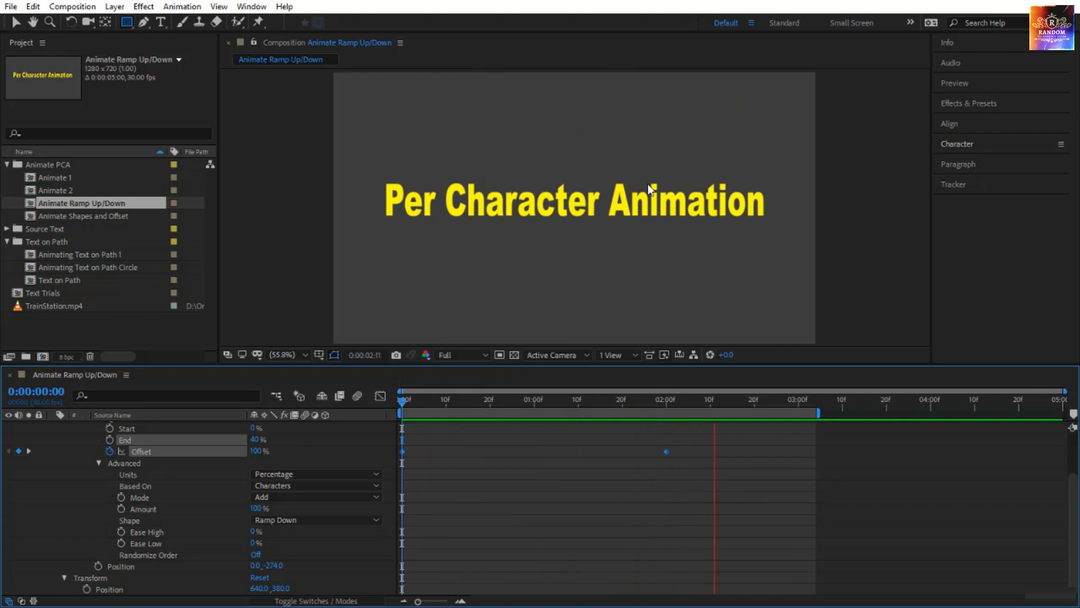
Add an Opacity property to Animator 1 and reduce its value.
scroll(357, 468, "up", 3)
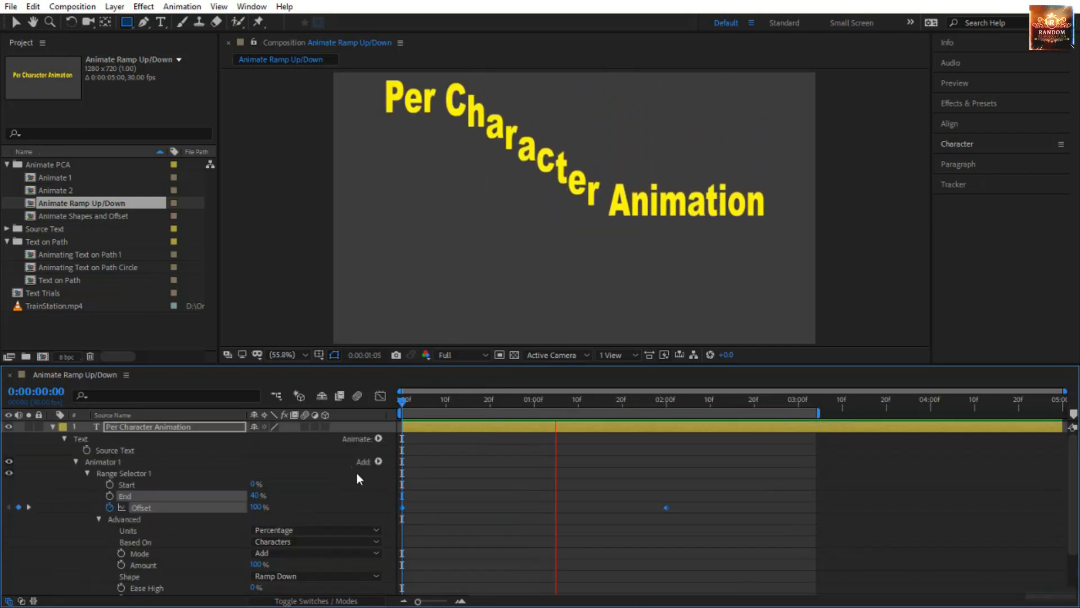
left_click(382, 462)
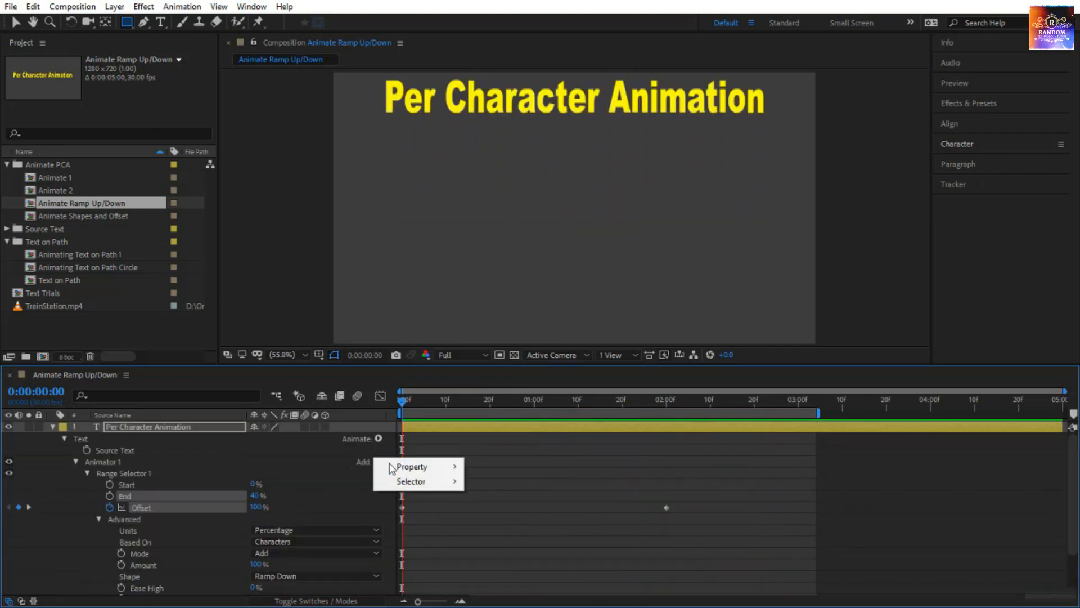
mouse_move(402, 470)
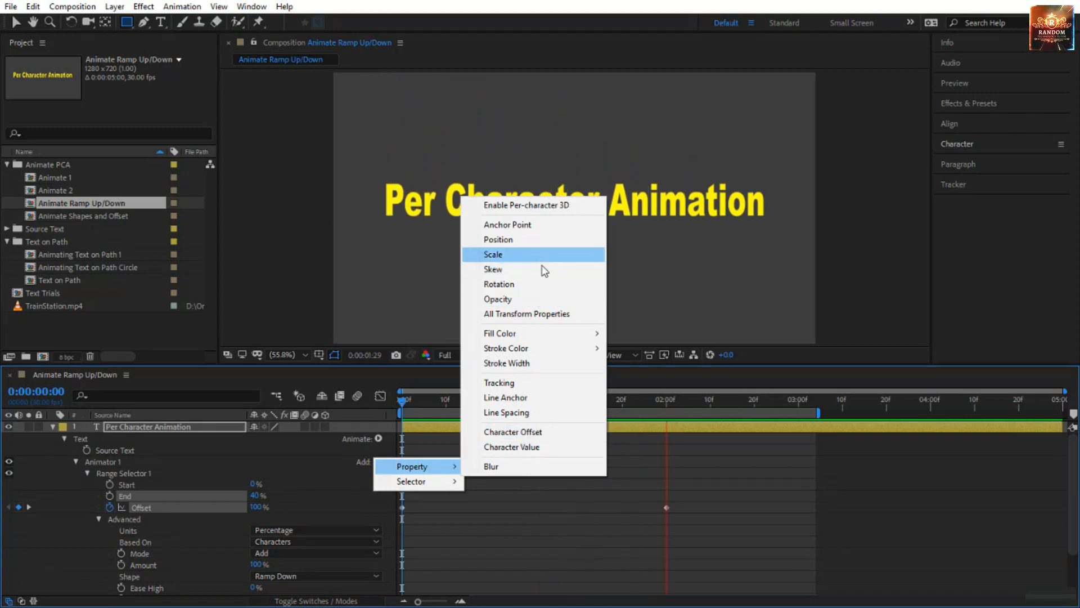
left_click(532, 297)
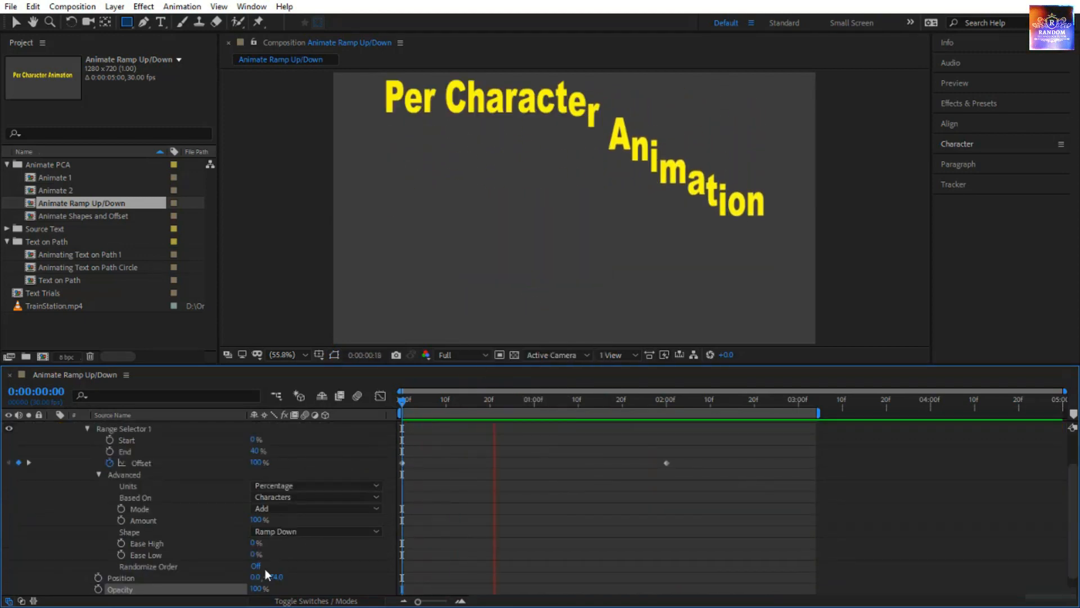
scroll(281, 563, "down", 1)
left_click_drag(253, 566, 140, 560)
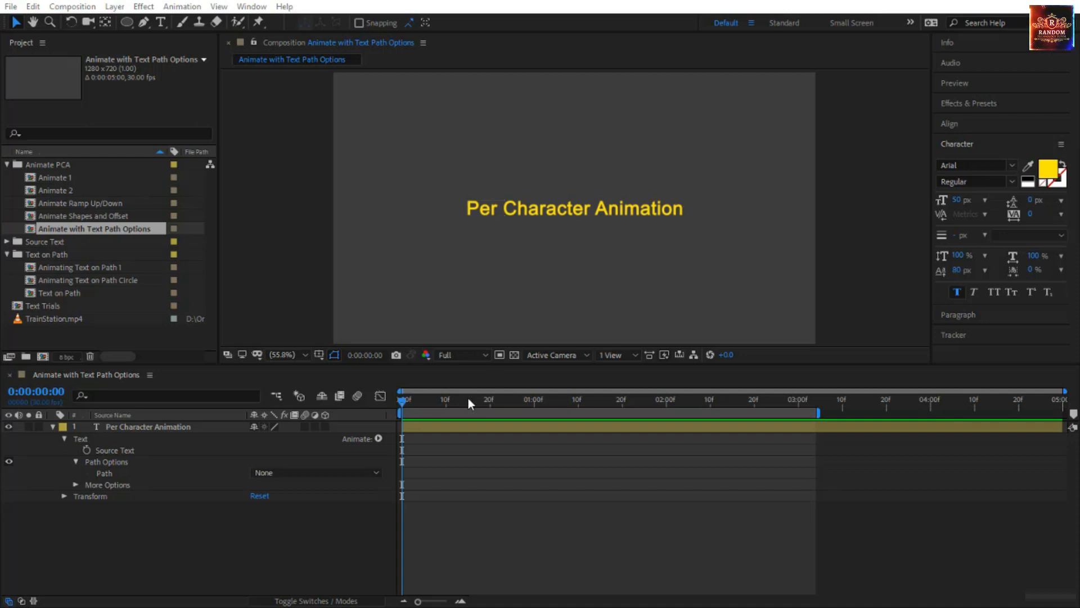
Add a Scale animator to the text layer in the Animate with Text Path Options composition and set its Scale to 0%.
left_click(408, 430)
left_click(380, 438)
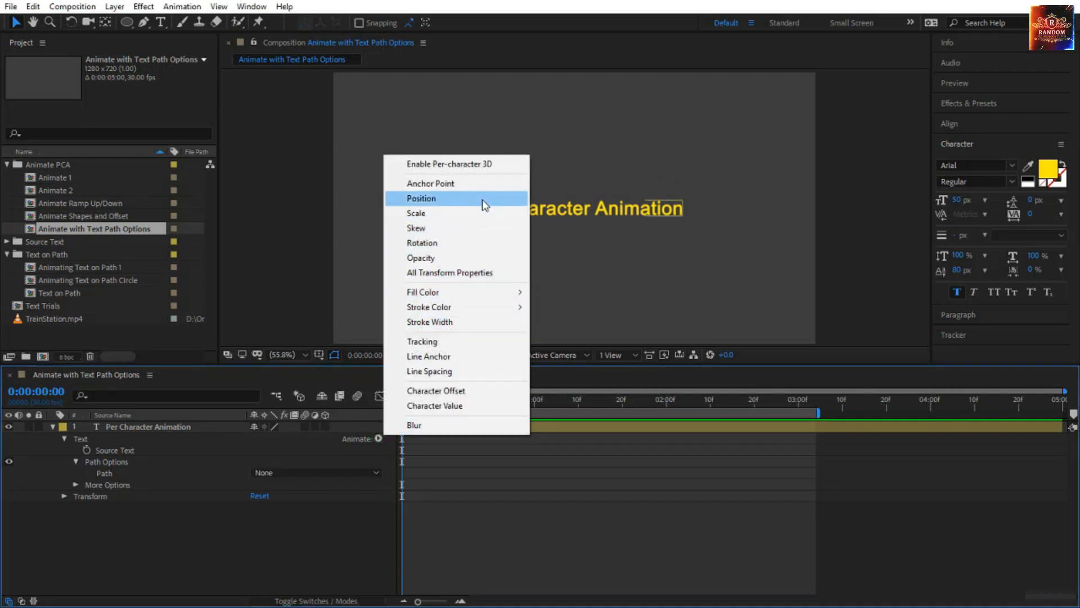
left_click(481, 213)
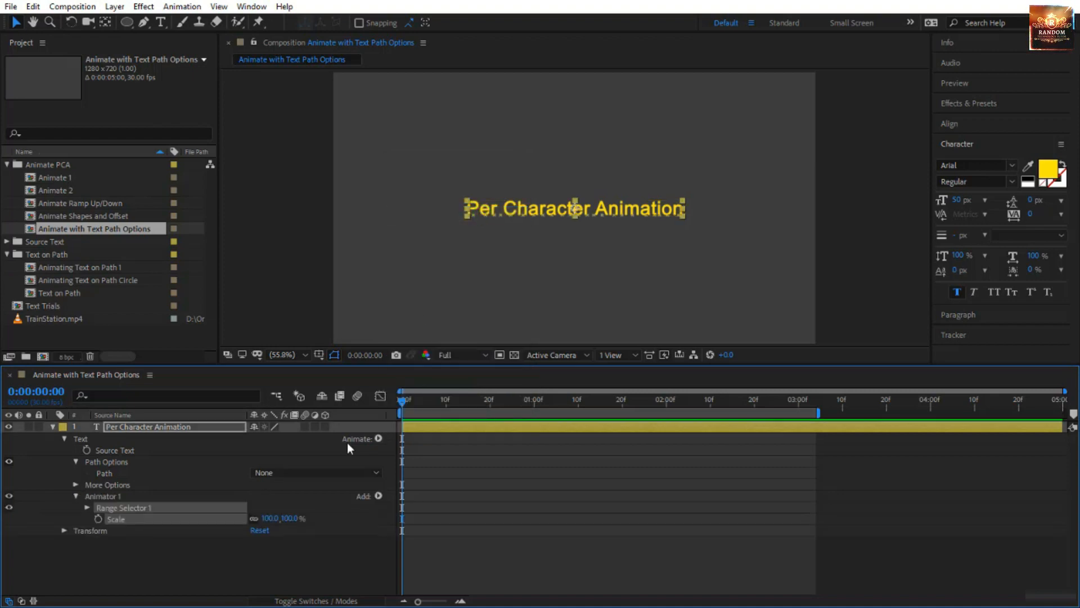
left_click(88, 508)
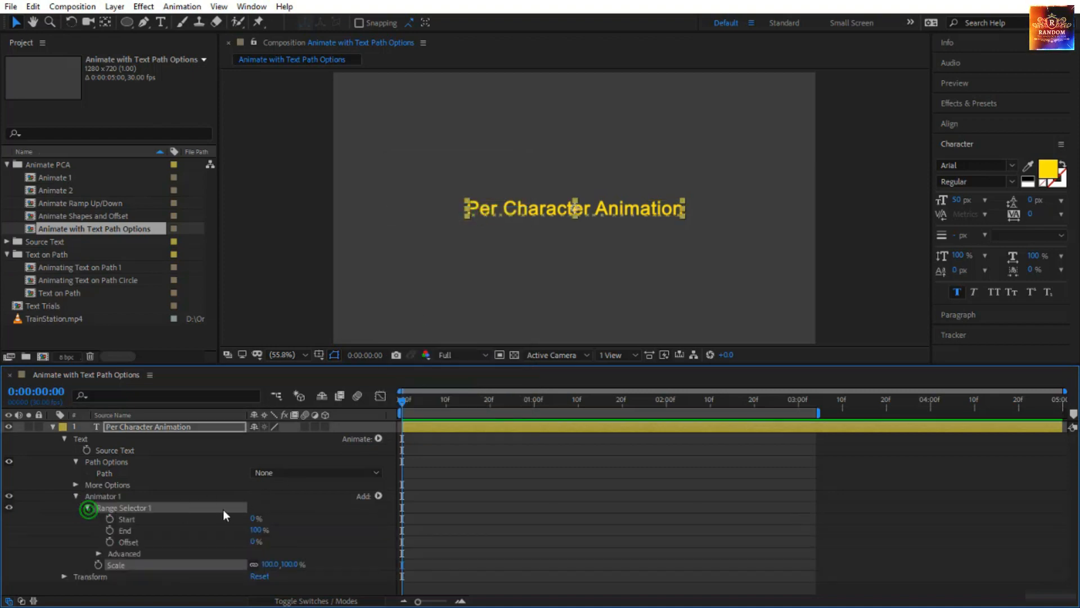
left_click_drag(290, 564, 211, 564)
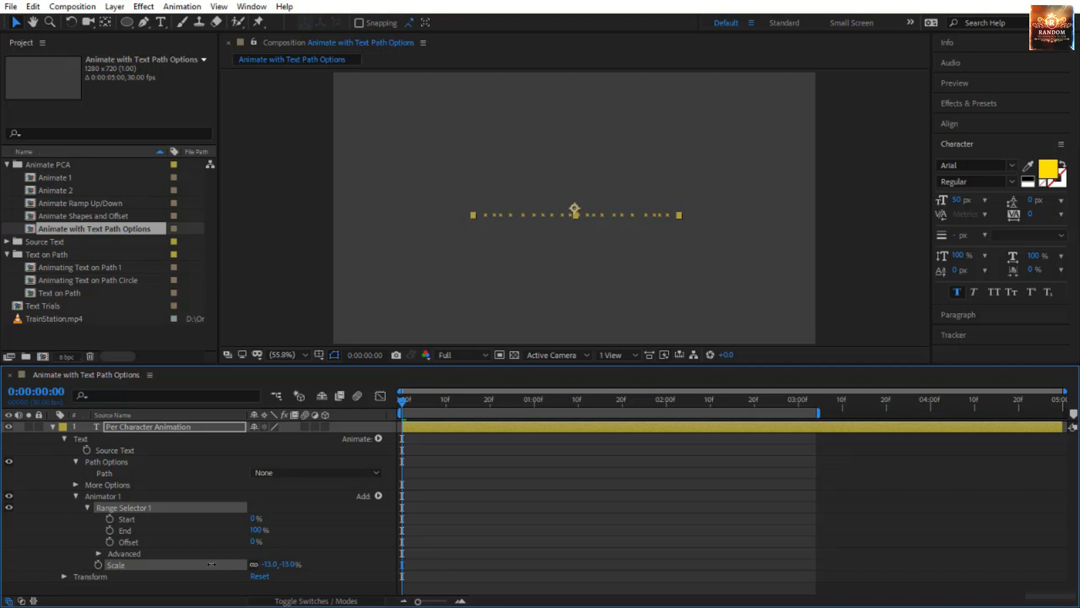
left_click(289, 565)
type("0")
key("Return")
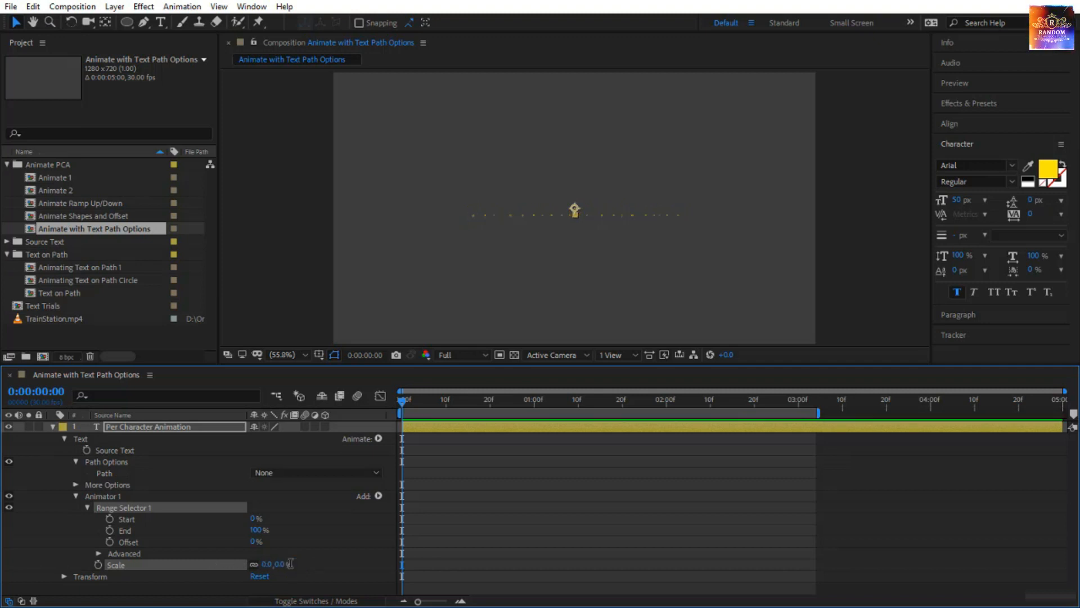
Keyframe Range Selector 1's Start from 0% at 0:00:00:00 to 100% at 0:00:01:00 and preview the animation.
left_click(109, 518)
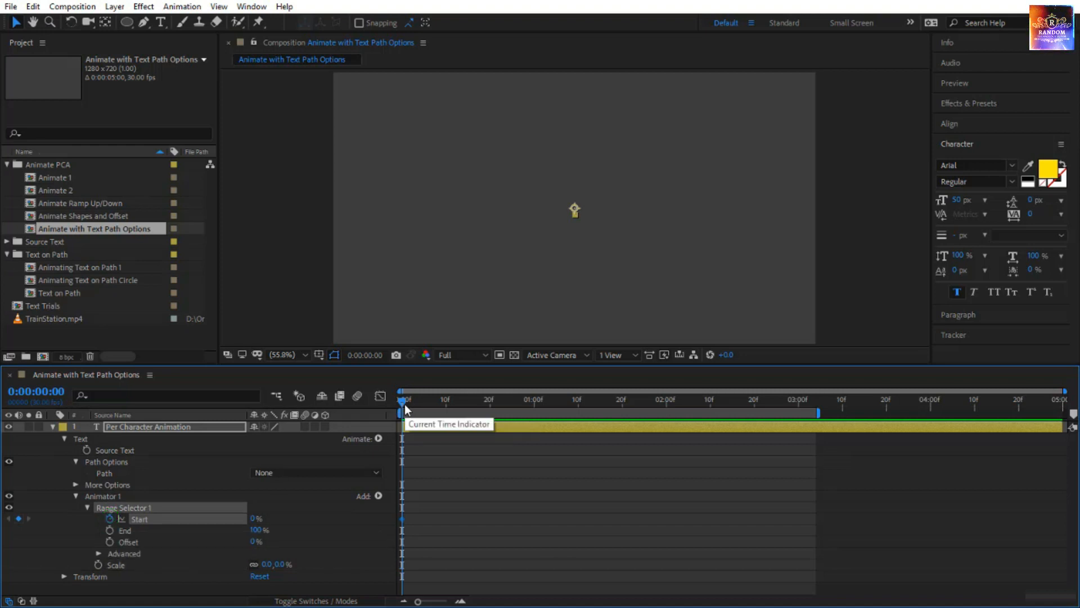
left_click_drag(404, 404, 539, 421)
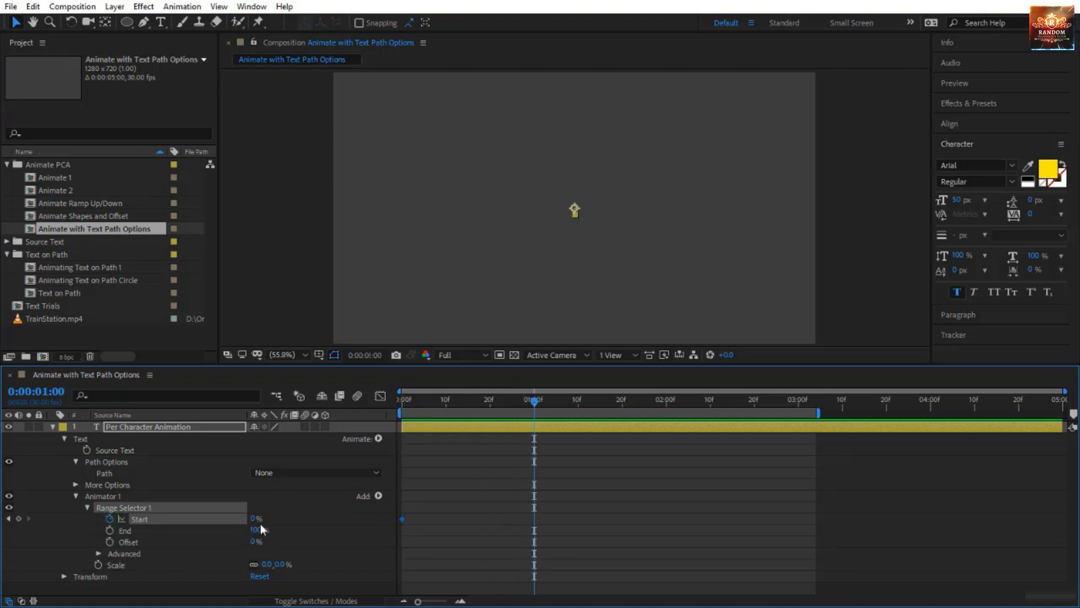
left_click_drag(256, 518, 367, 518)
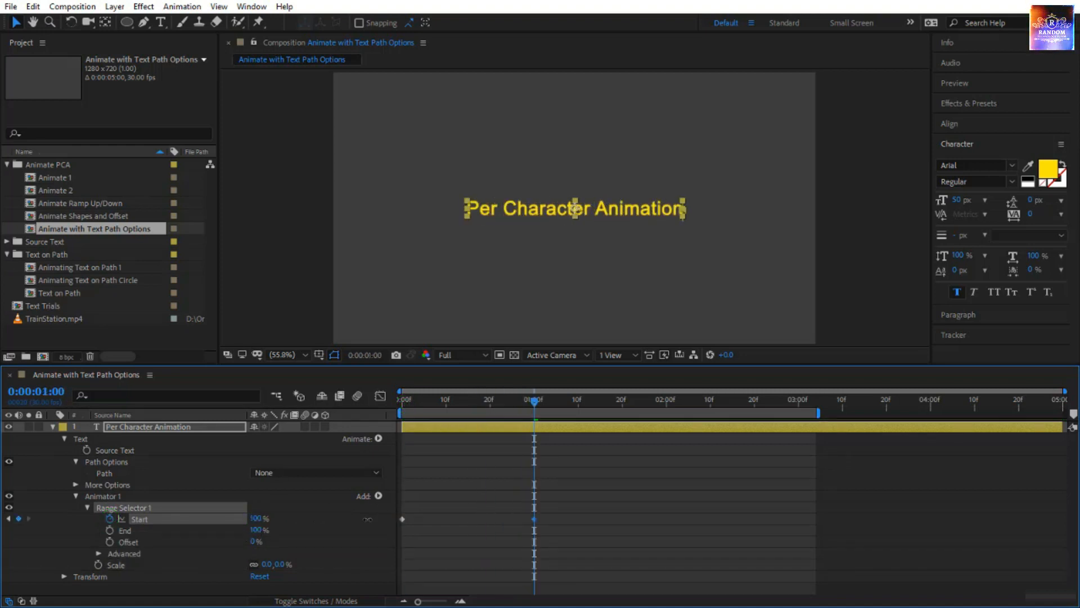
left_click_drag(533, 404, 393, 438)
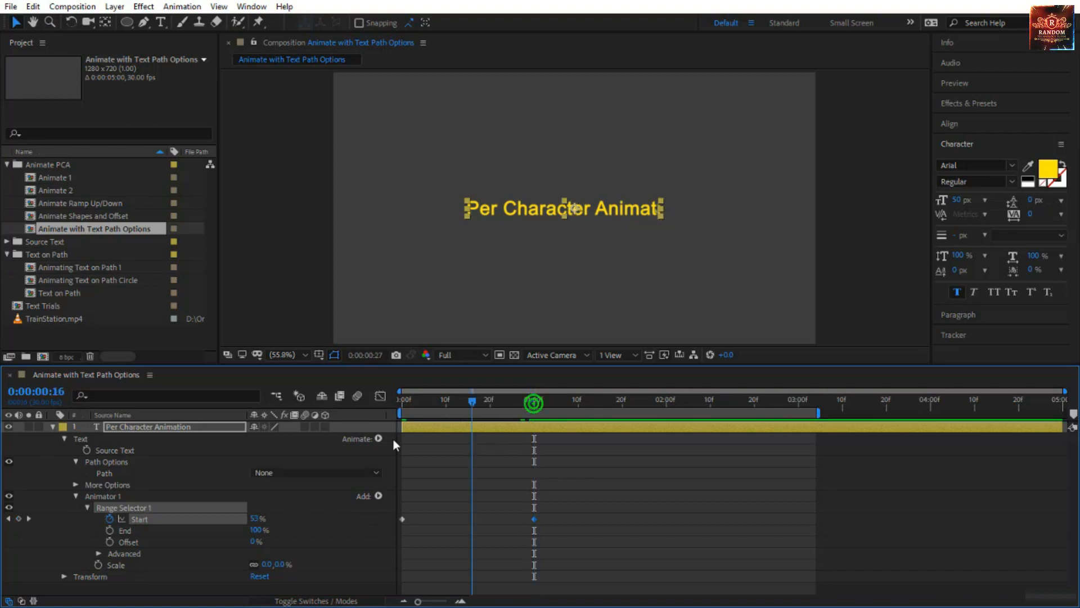
left_click(440, 482)
key("space")
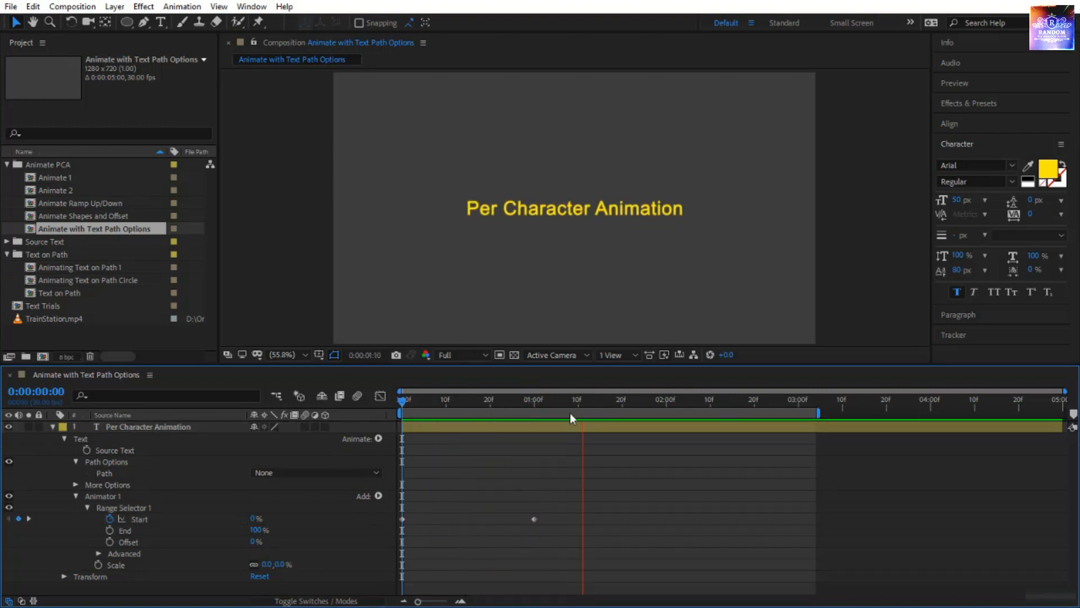
Add a Blur property to Animator 1 and set it to 20.0, 20.0.
left_click(379, 496)
left_click(430, 500)
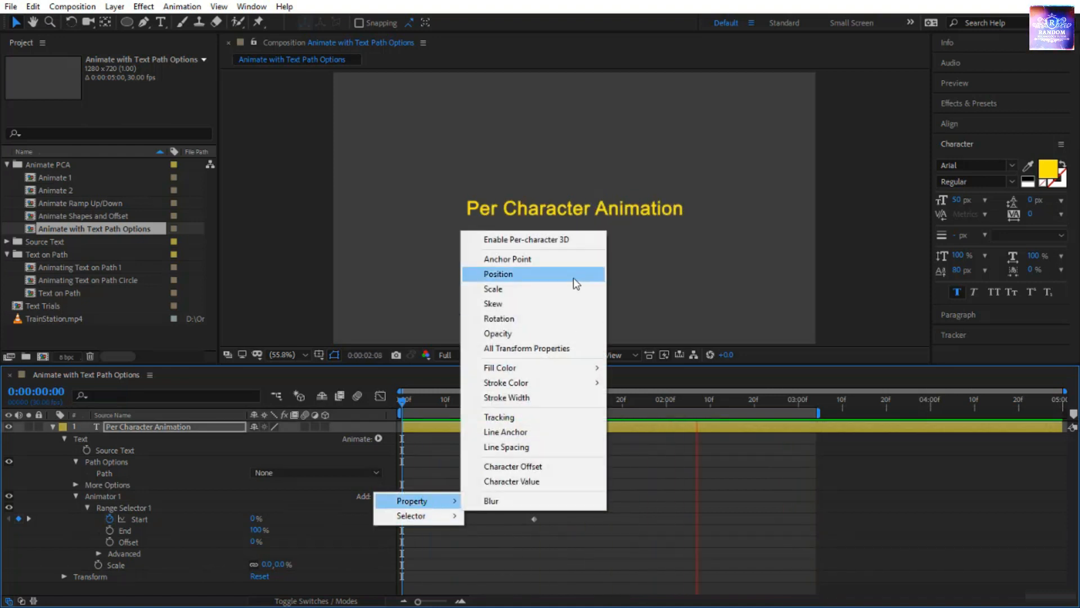
left_click(528, 500)
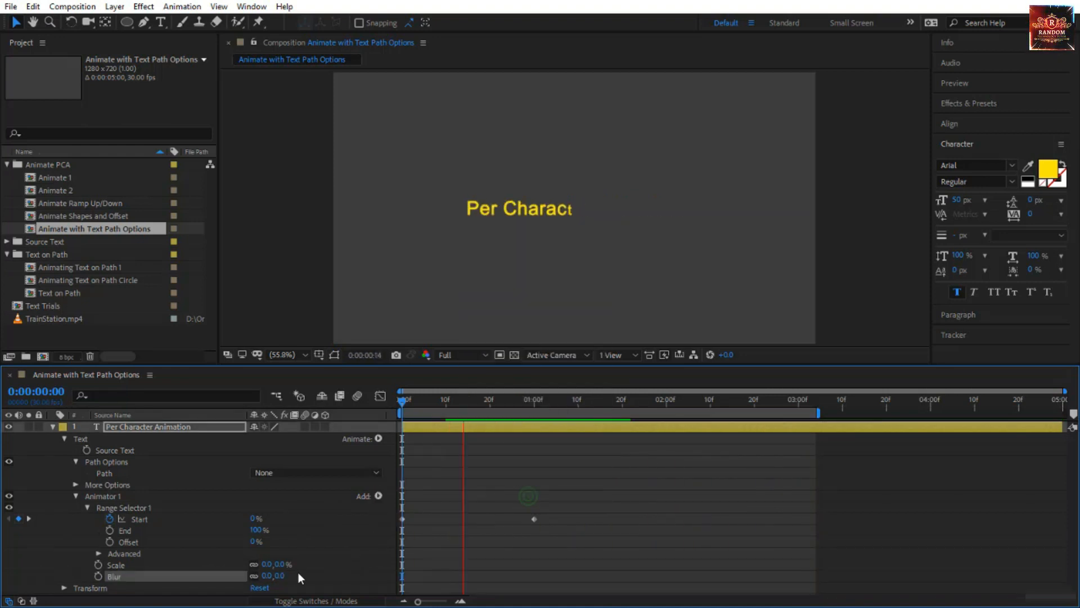
left_click(267, 575)
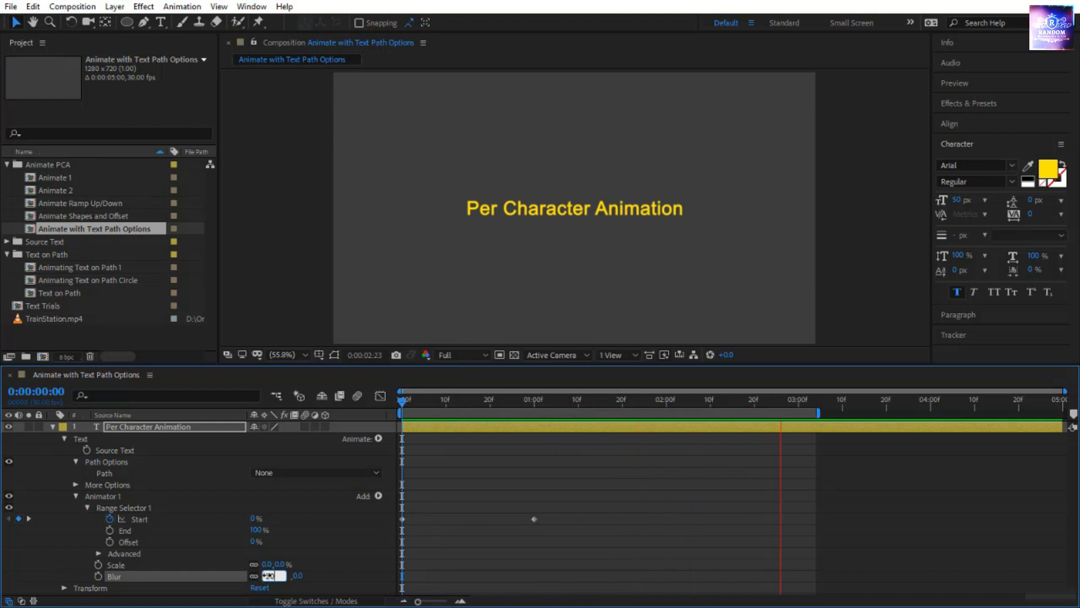
key("Return")
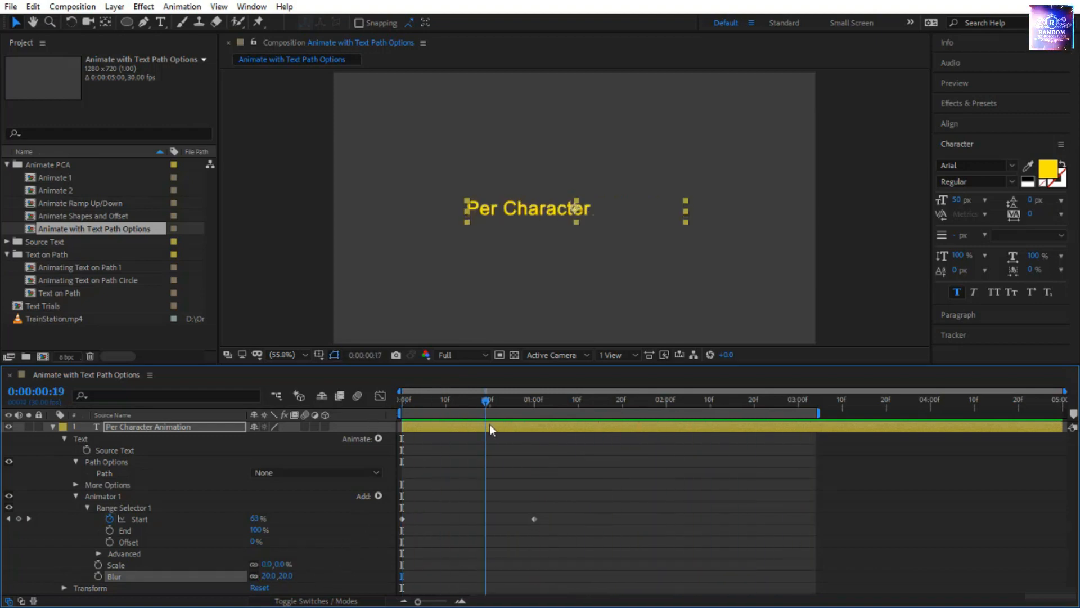
Draw a circular mask on the Per Character Animation layer around the middle of the text with the Ellipse tool.
left_click(132, 25)
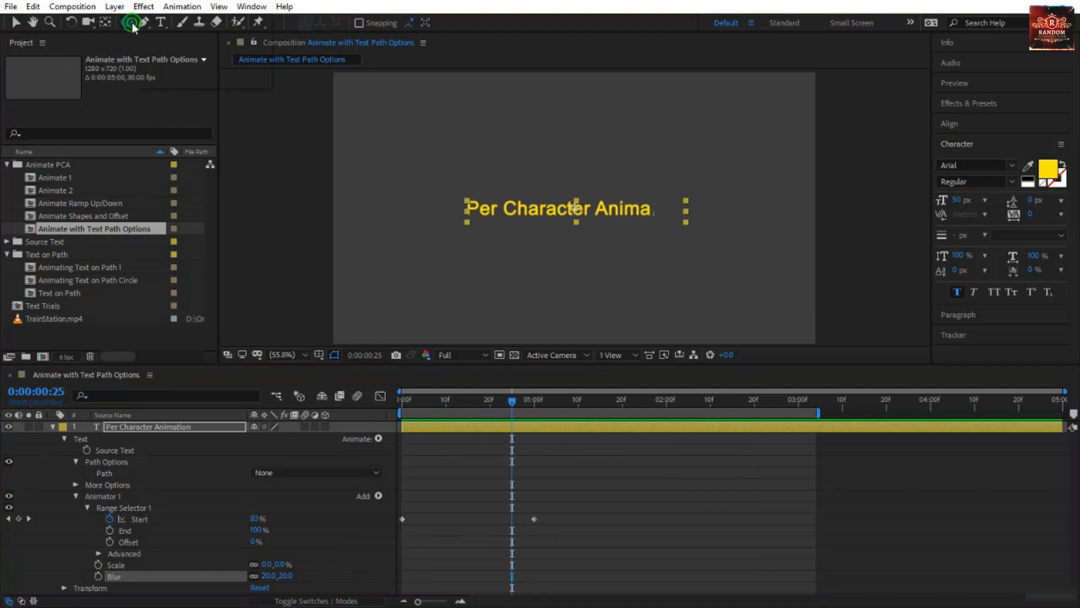
left_click_drag(131, 24, 204, 51)
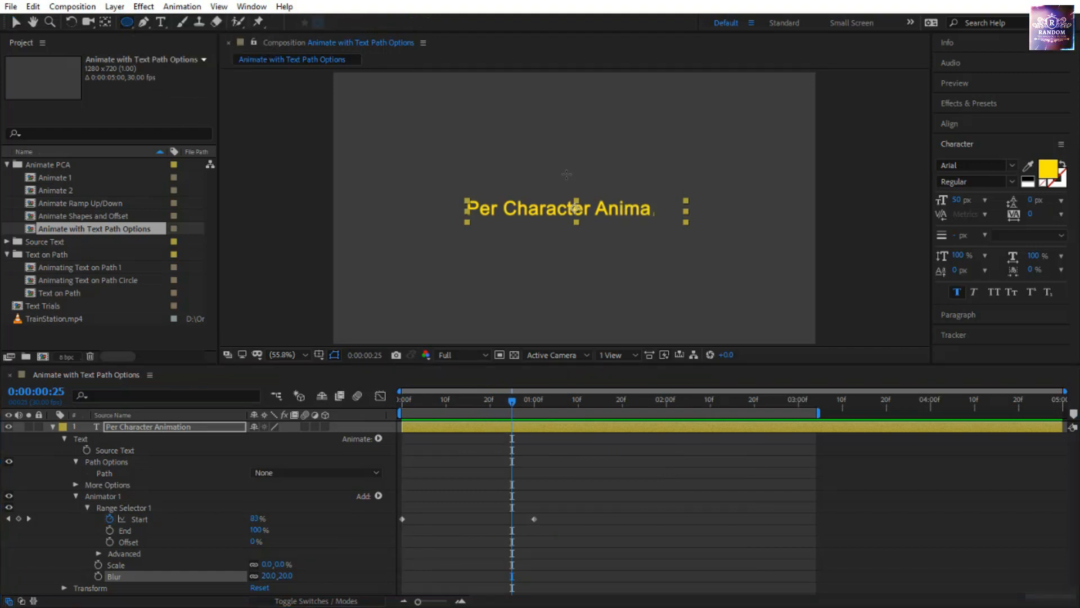
left_click_drag(569, 197, 643, 253)
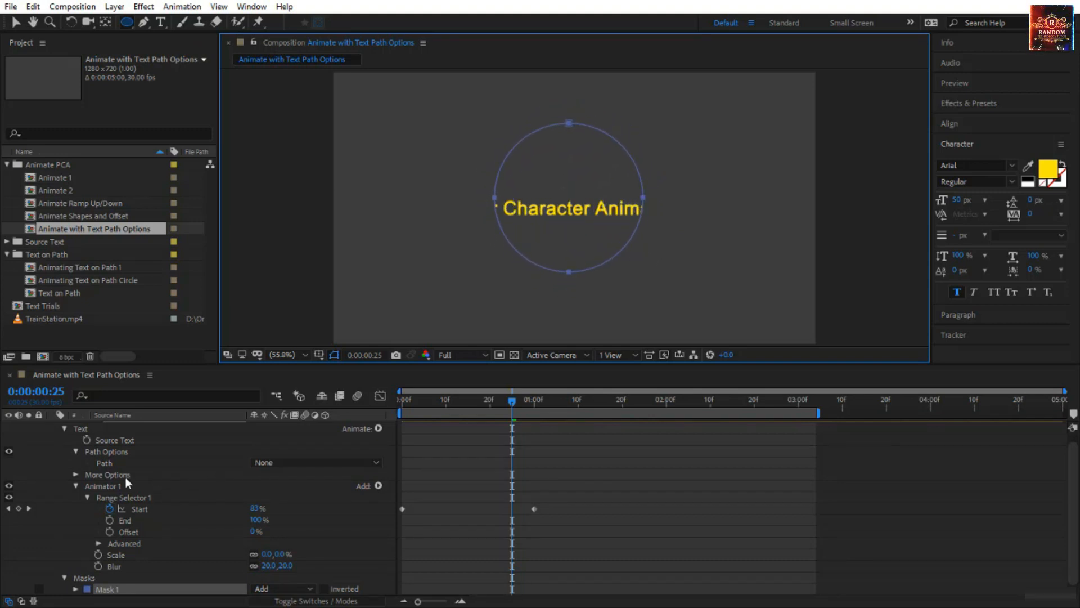
Set the text layer's Path option to Mask 1 and preview the animation from the start.
left_click(284, 463)
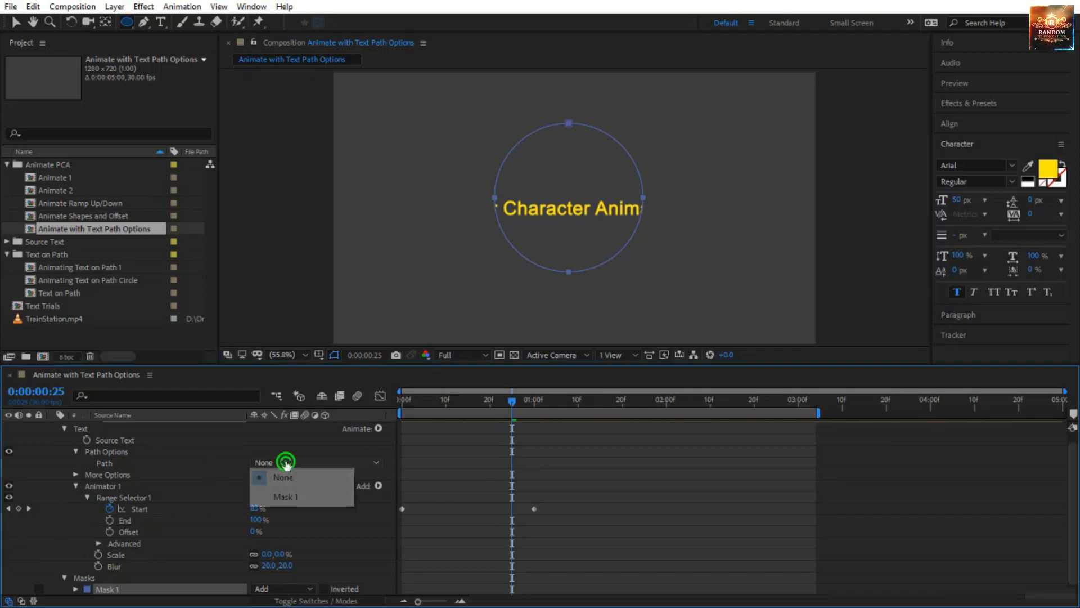
left_click(300, 495)
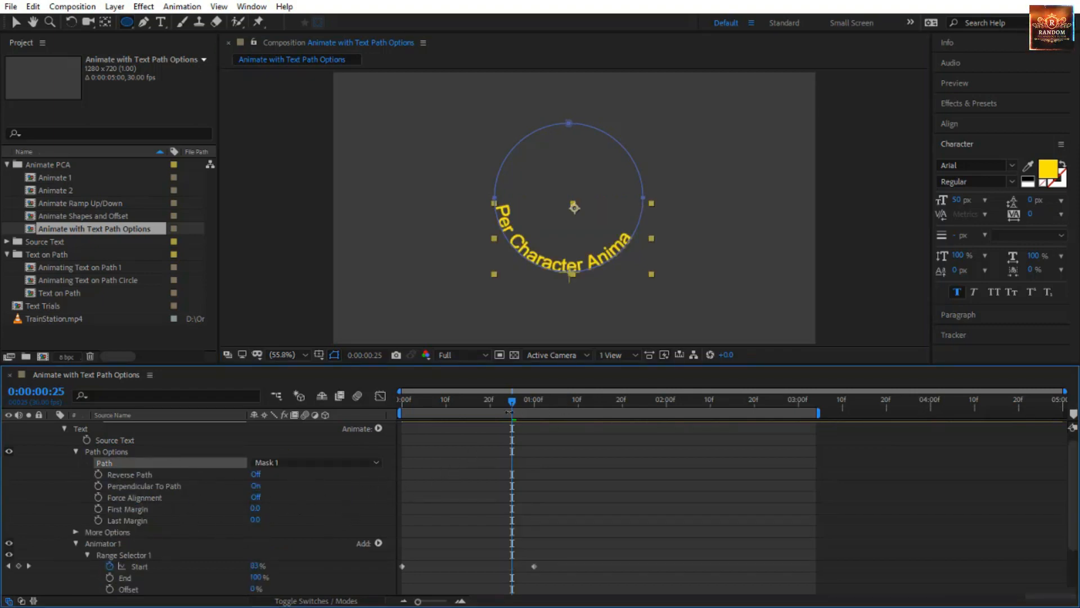
left_click_drag(507, 403, 326, 438)
left_click(494, 506)
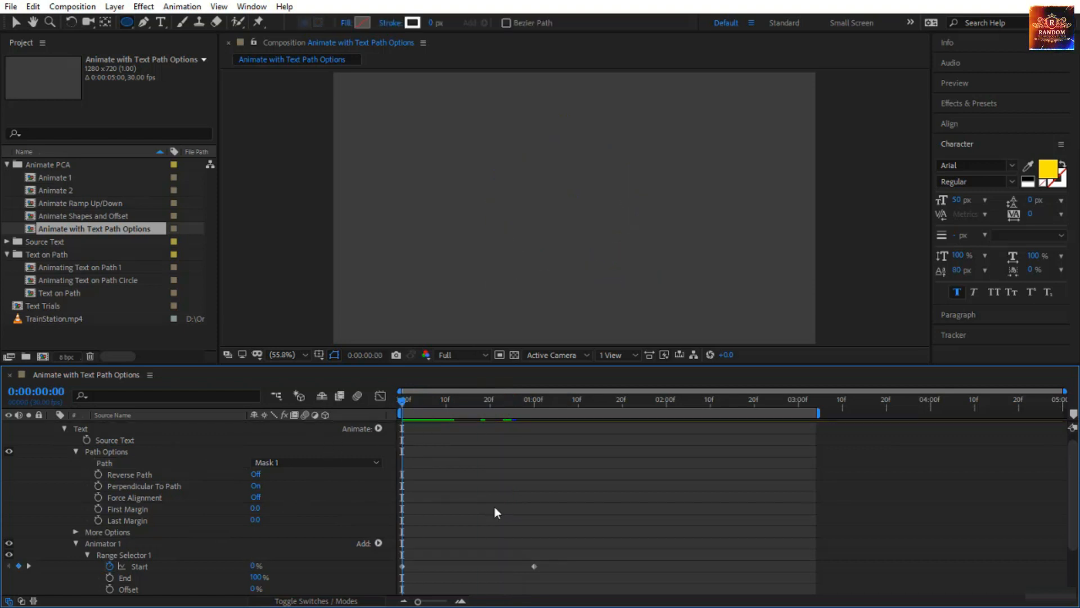
key("space")
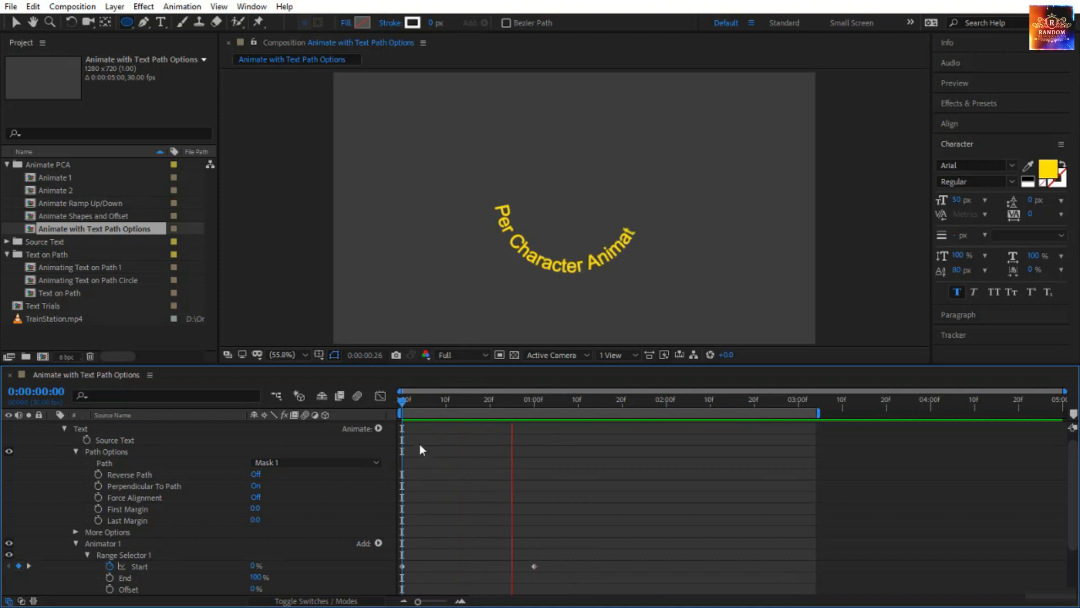
key("space")
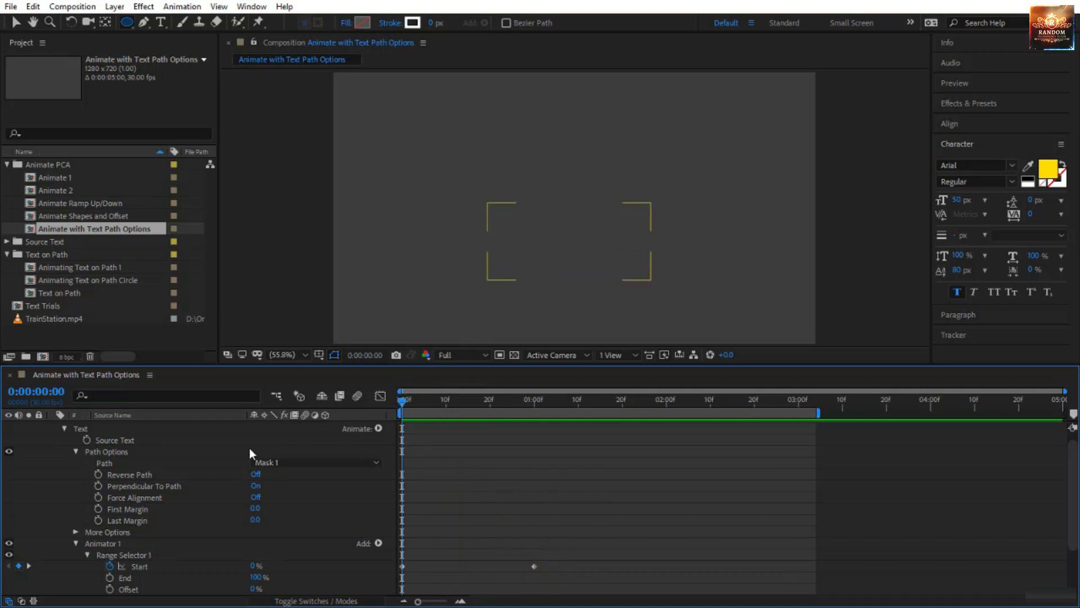
Turn on Reverse Path for the text on the circular mask and preview the animation.
left_click(258, 476)
key("space")
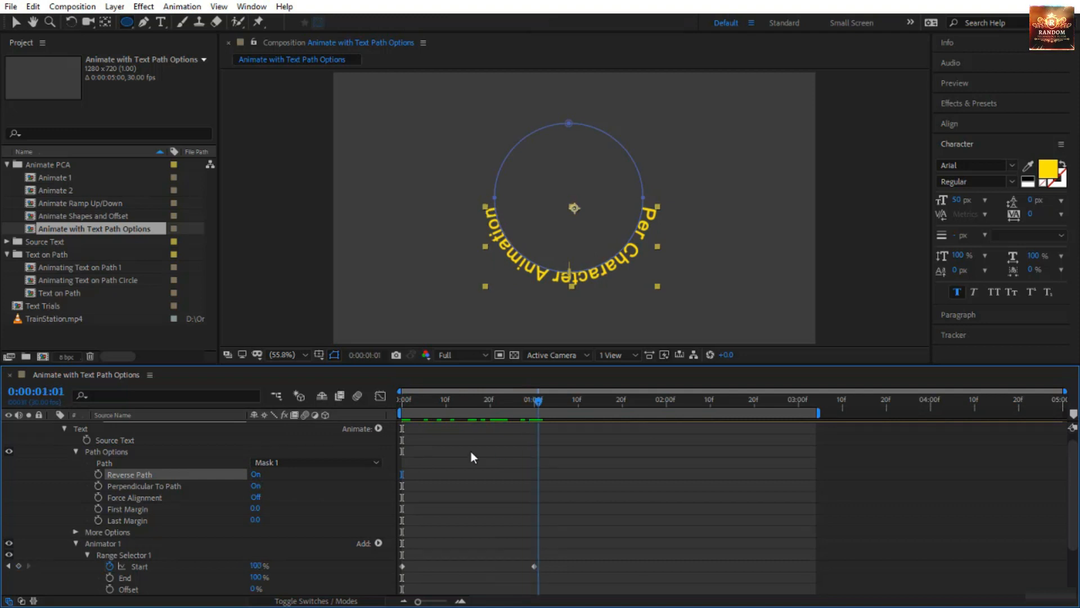
key("space")
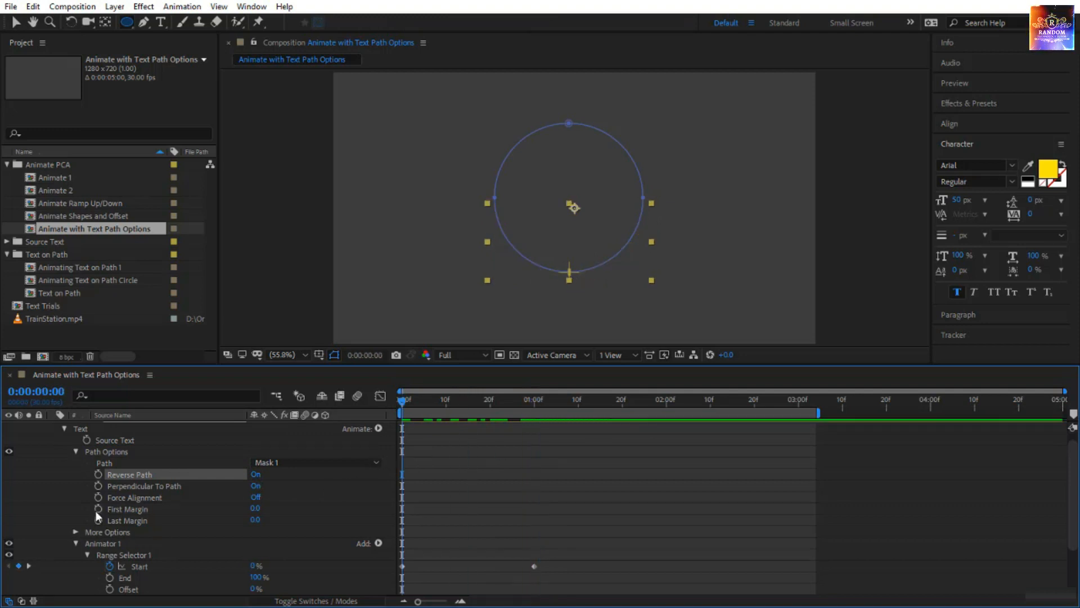
Keyframe First Margin from 0.0 at 0:00:00:00 to 621.0 at 0:00:01:00 and preview the text moving around the circle.
left_click(96, 509)
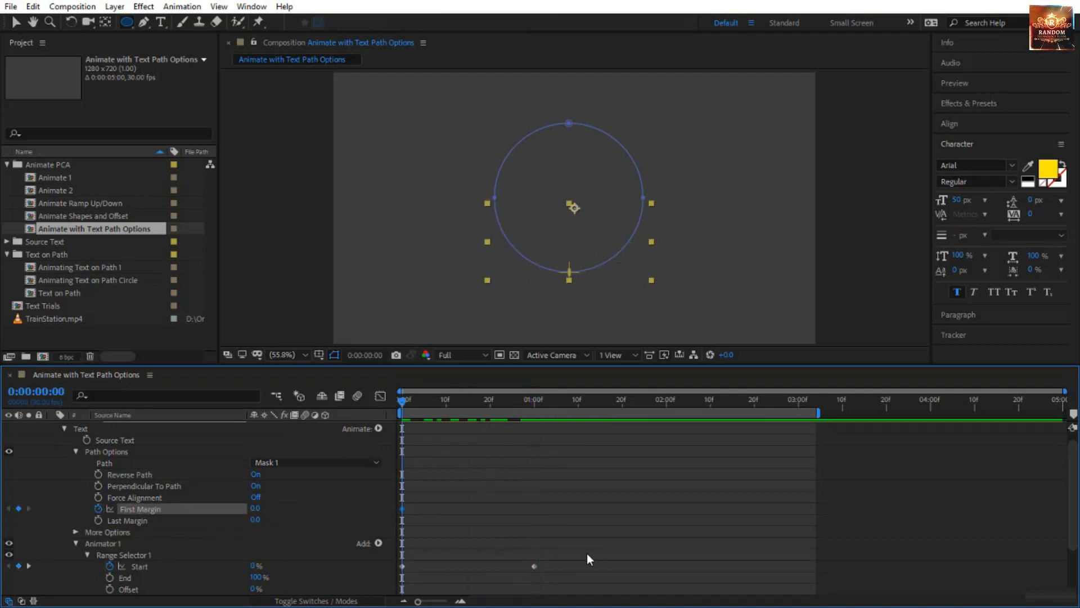
key("k")
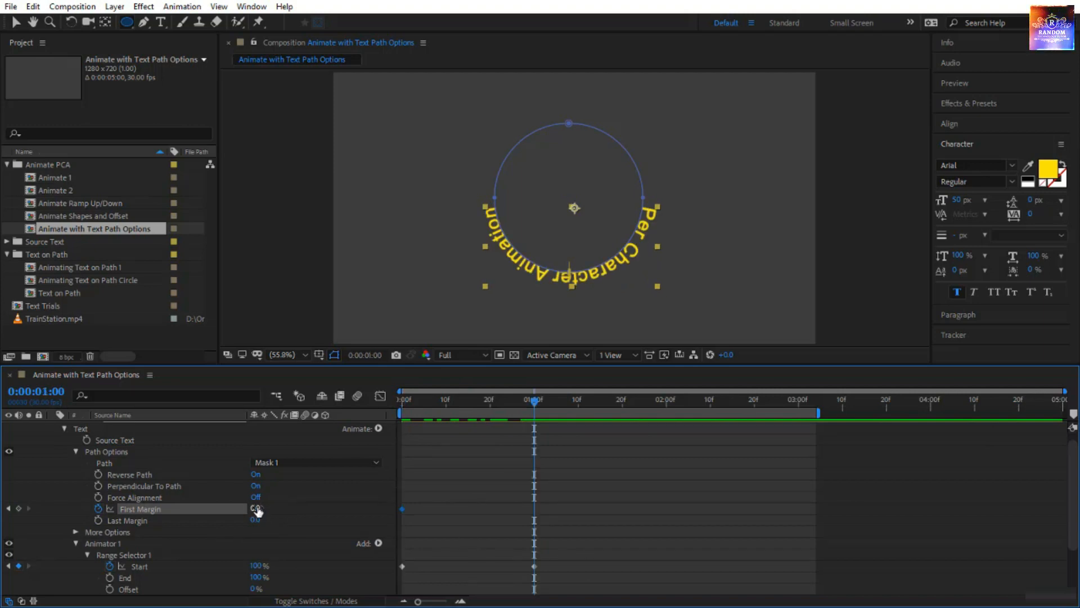
left_click_drag(255, 508, 687, 517)
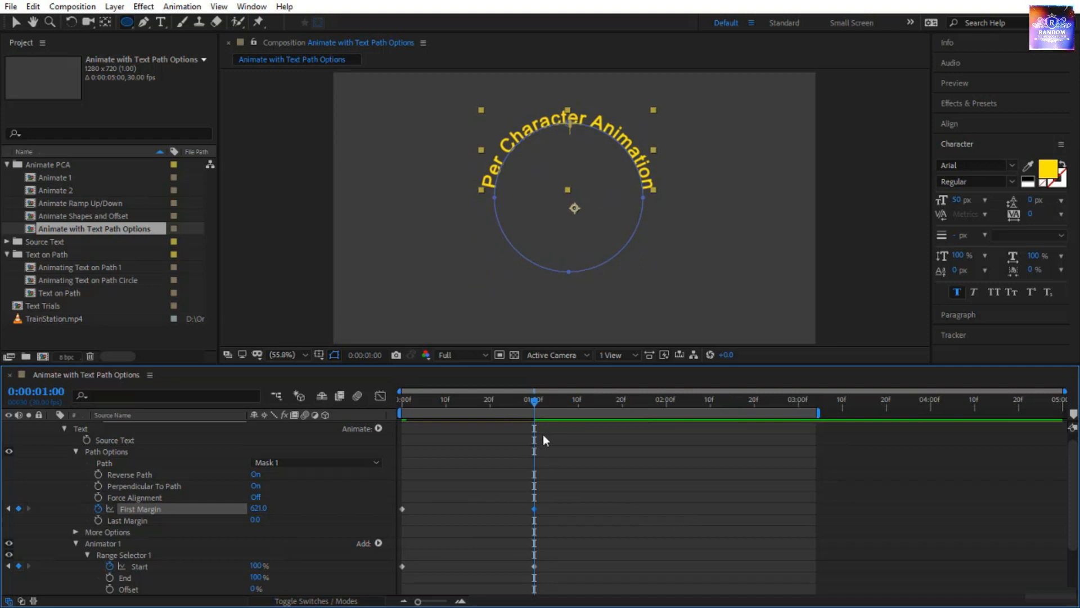
key("space")
left_click(599, 495)
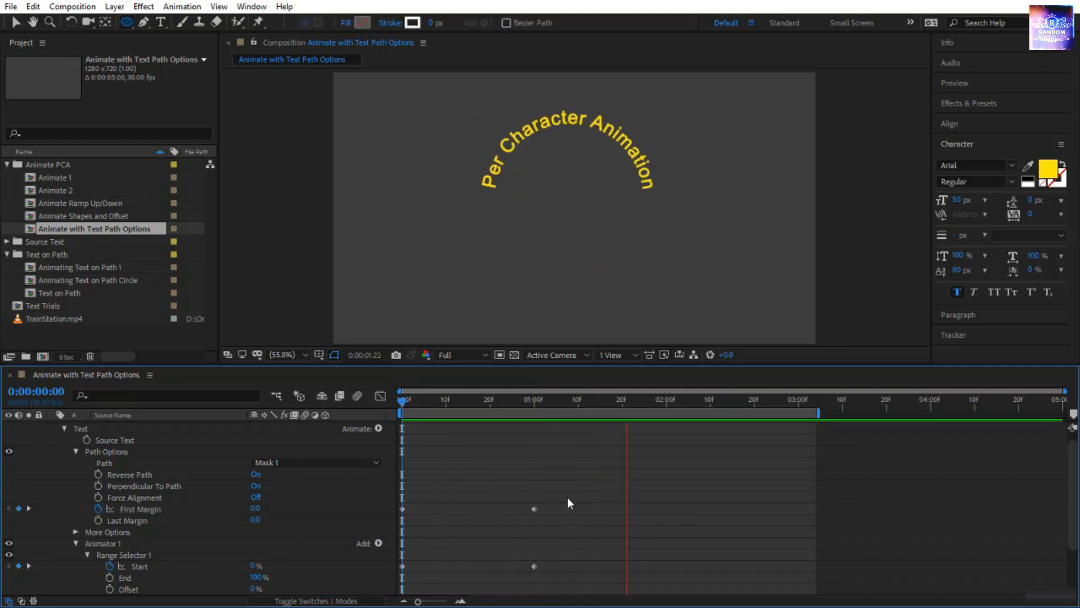
left_click_drag(575, 492, 665, 564)
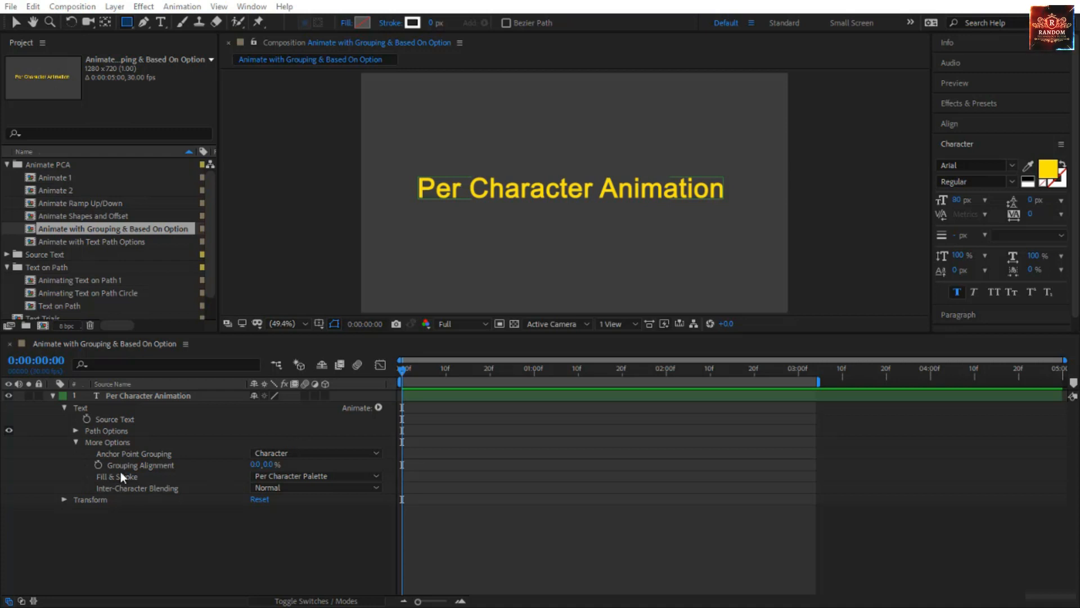
Examine the Anchor Point Grouping choices under More Options of the Per Character Animation layer.
left_click(153, 396)
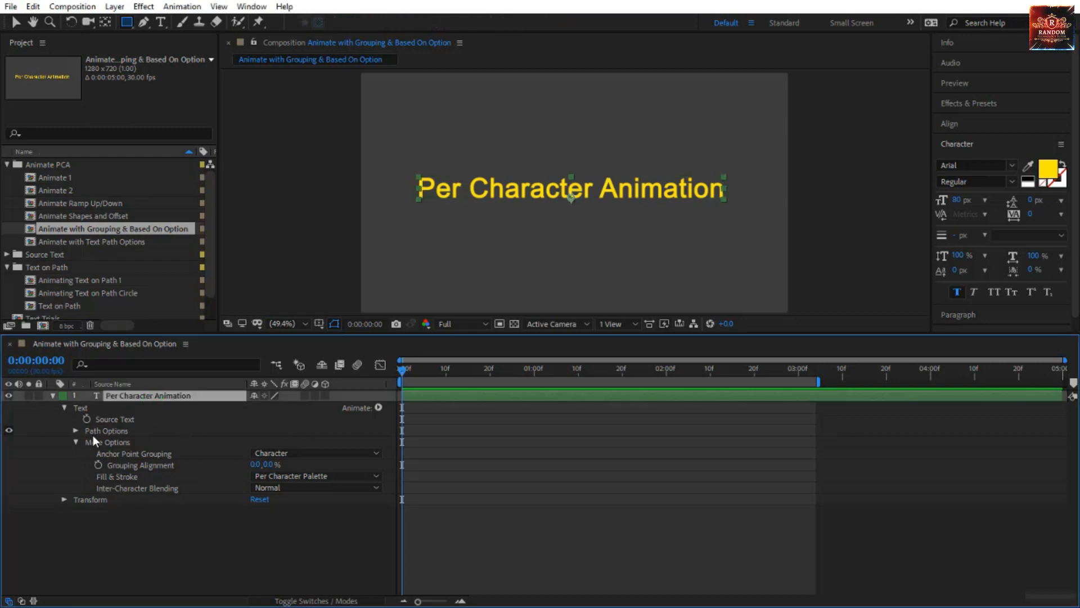
left_click(117, 441)
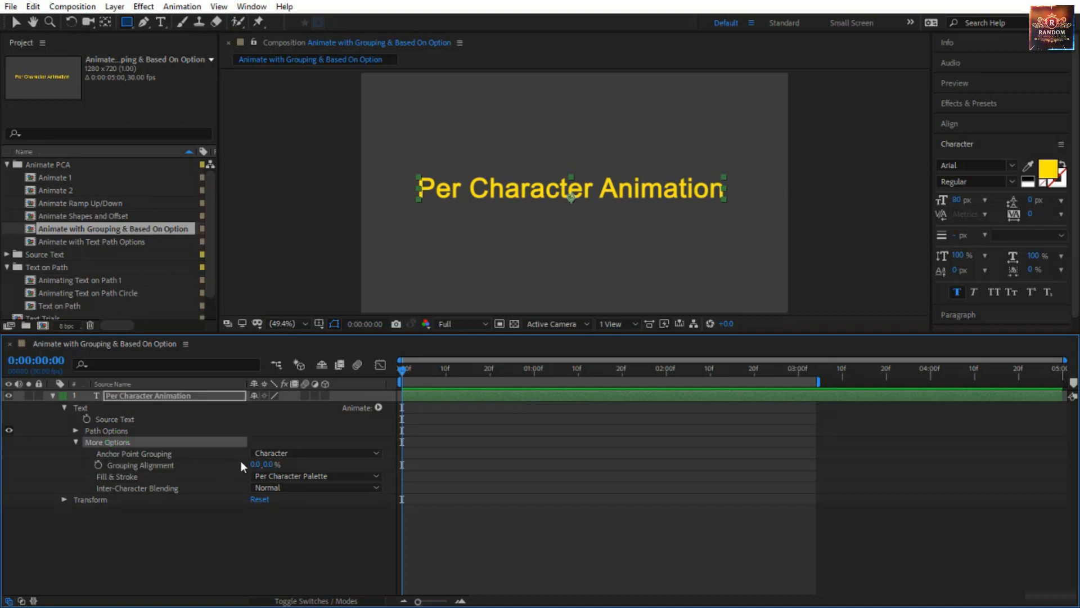
left_click(376, 453)
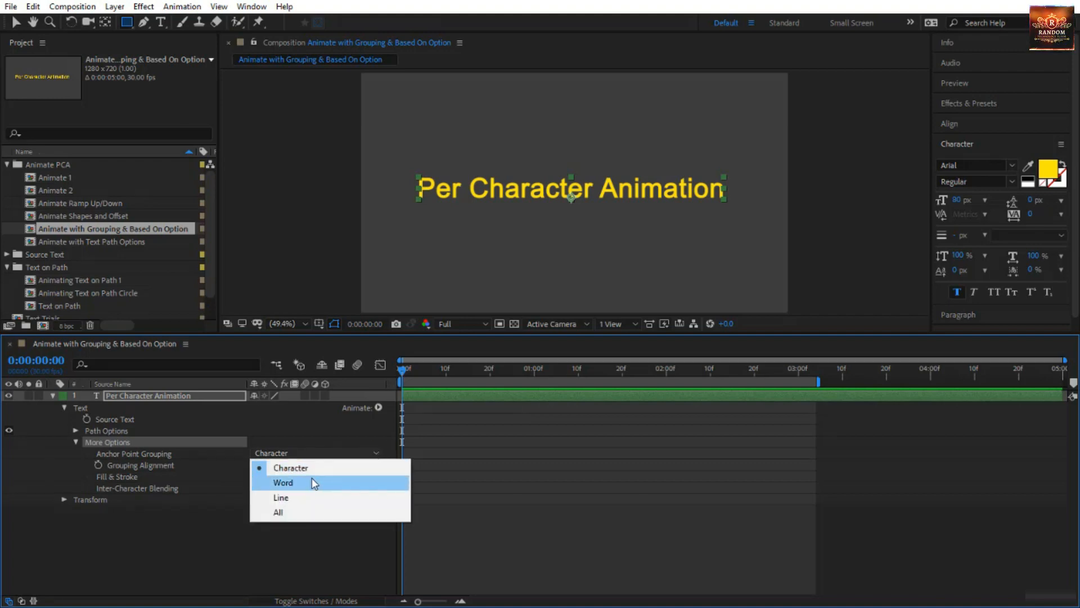
left_click(309, 425)
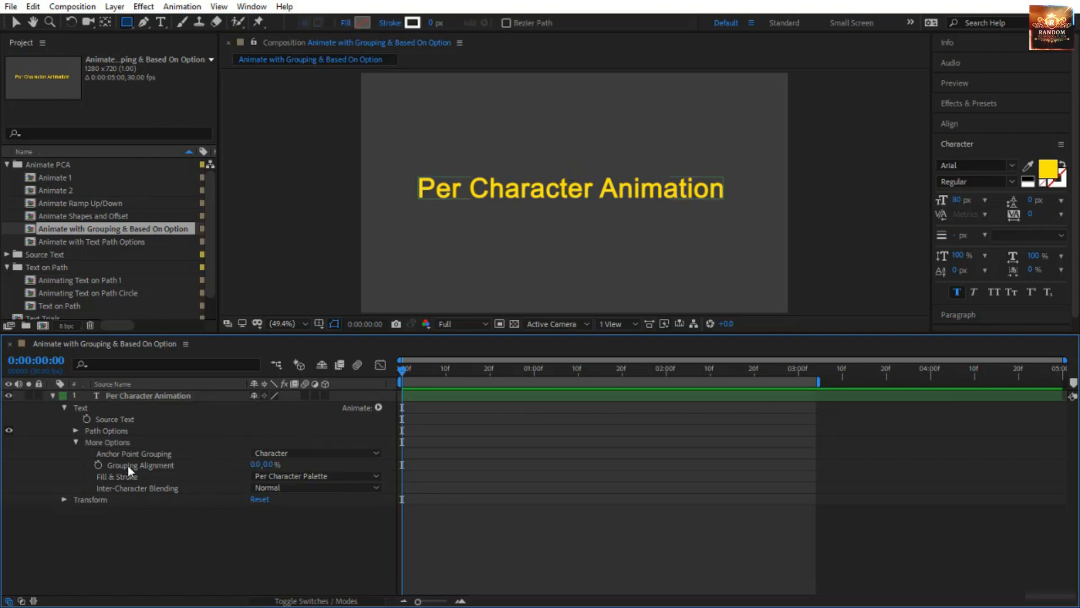
Try the Word and Line settings of Anchor Point Grouping to compare the anchor points, and return it to Character.
left_click(164, 467)
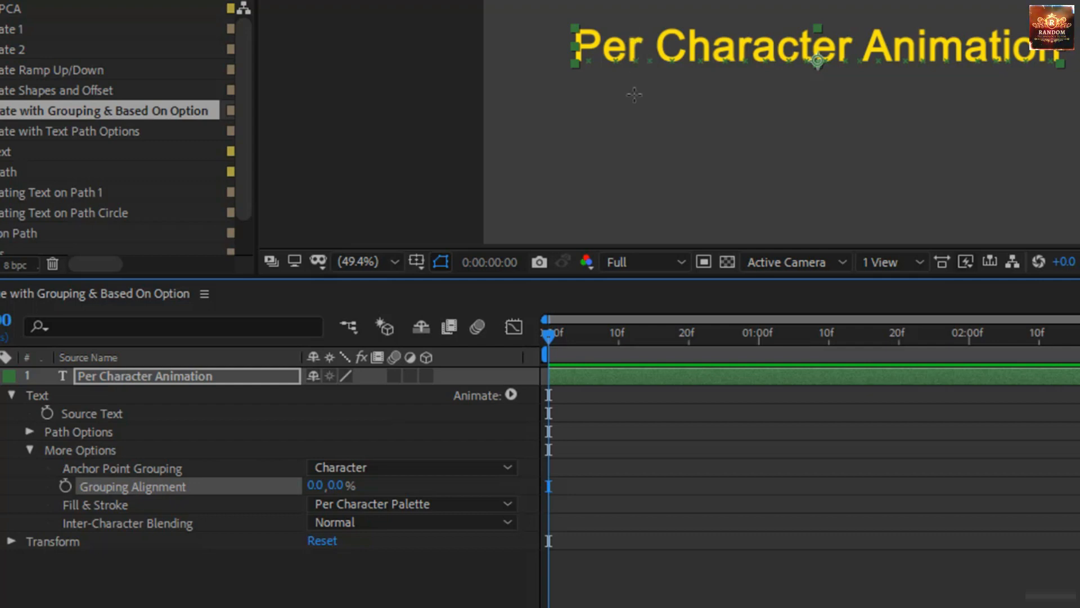
left_click(167, 469)
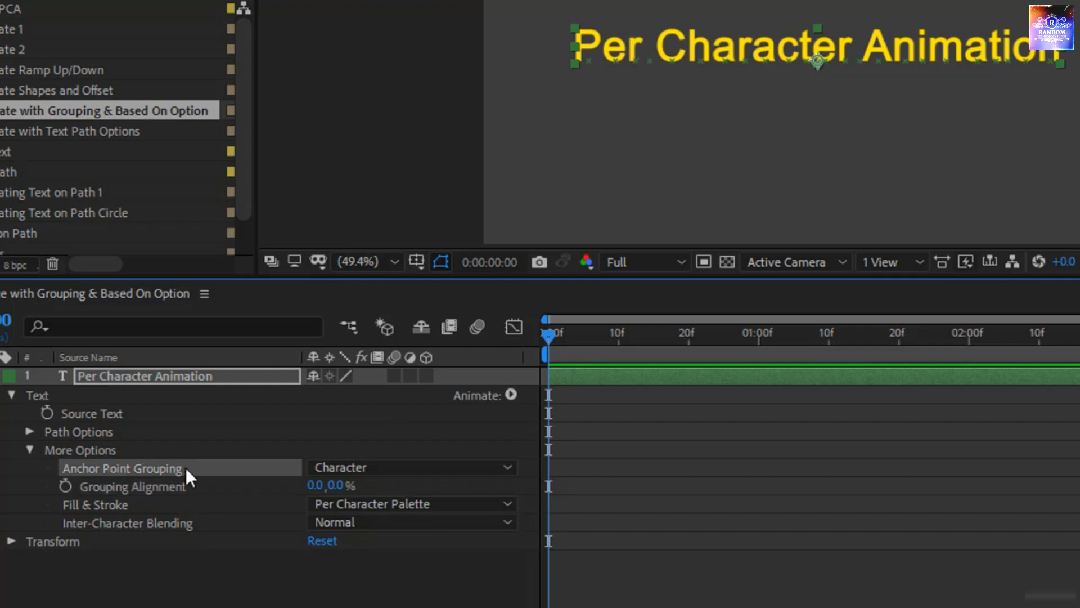
left_click(323, 469)
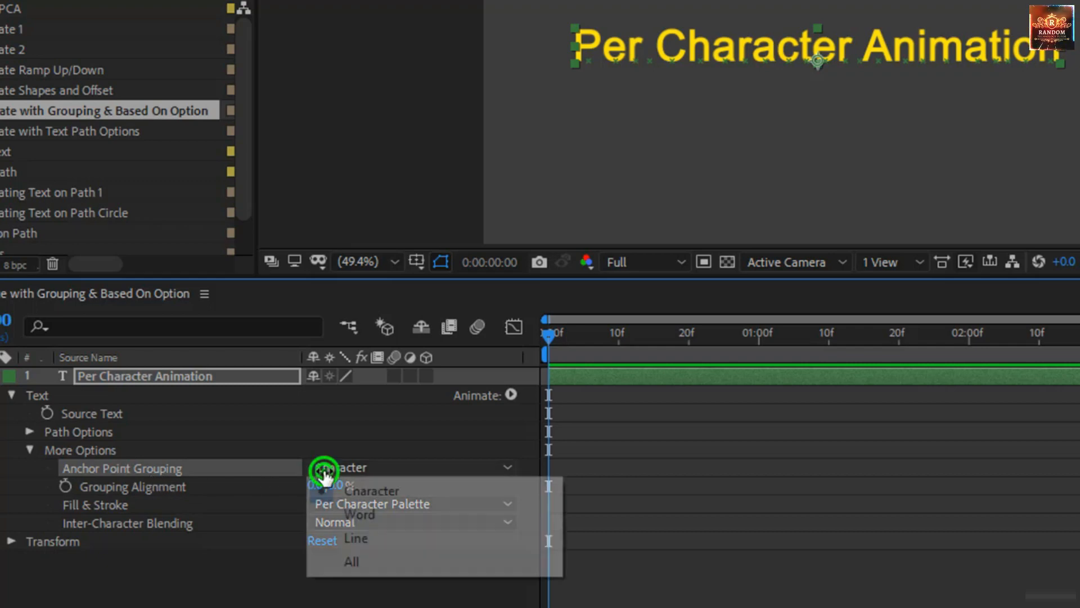
left_click(365, 507)
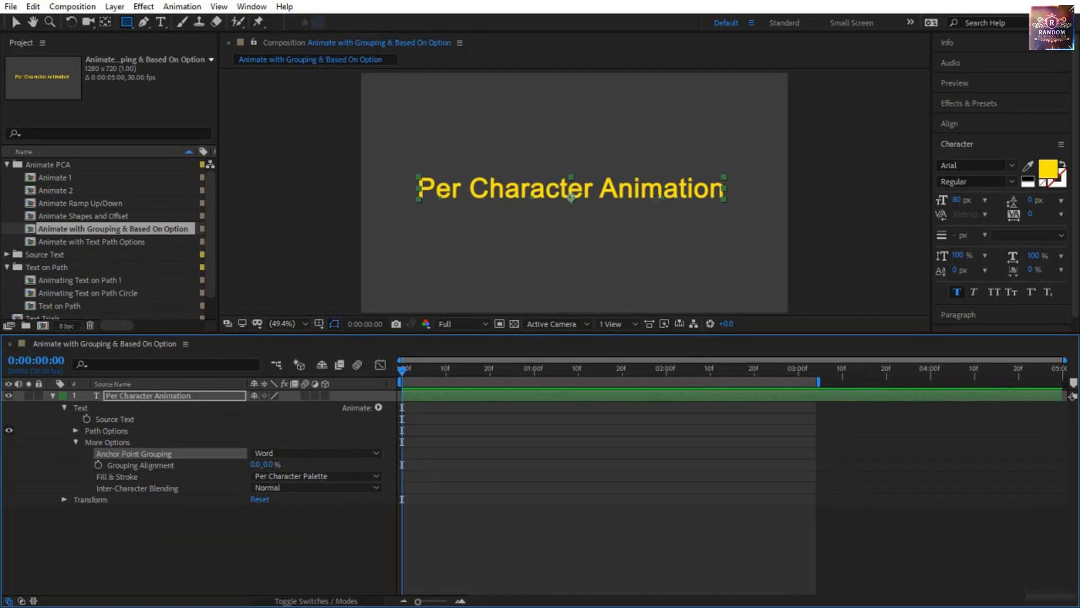
left_click(261, 453)
left_click(283, 500)
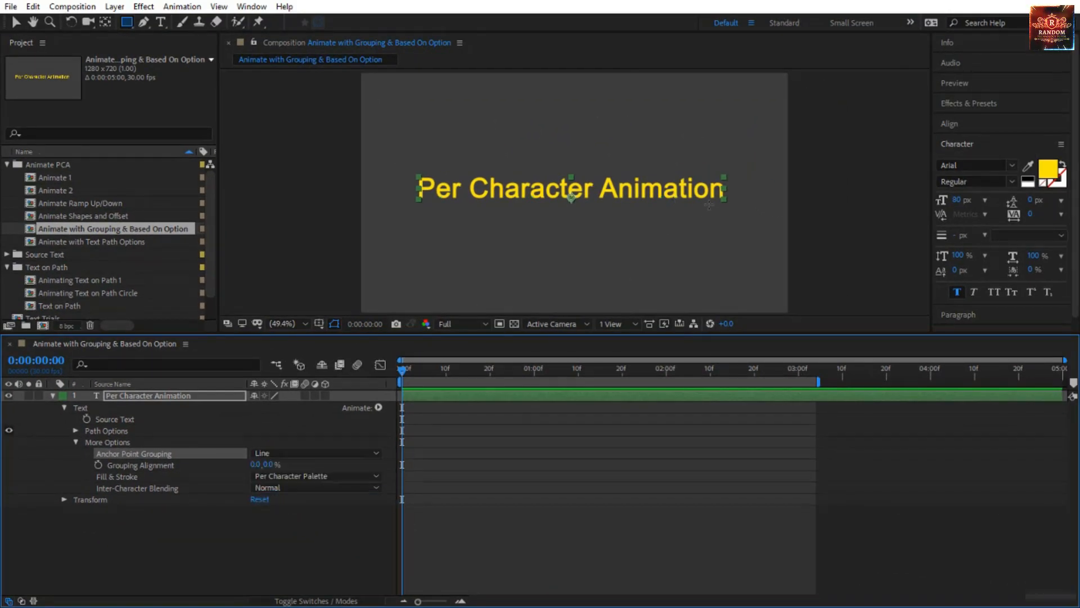
left_click(292, 453)
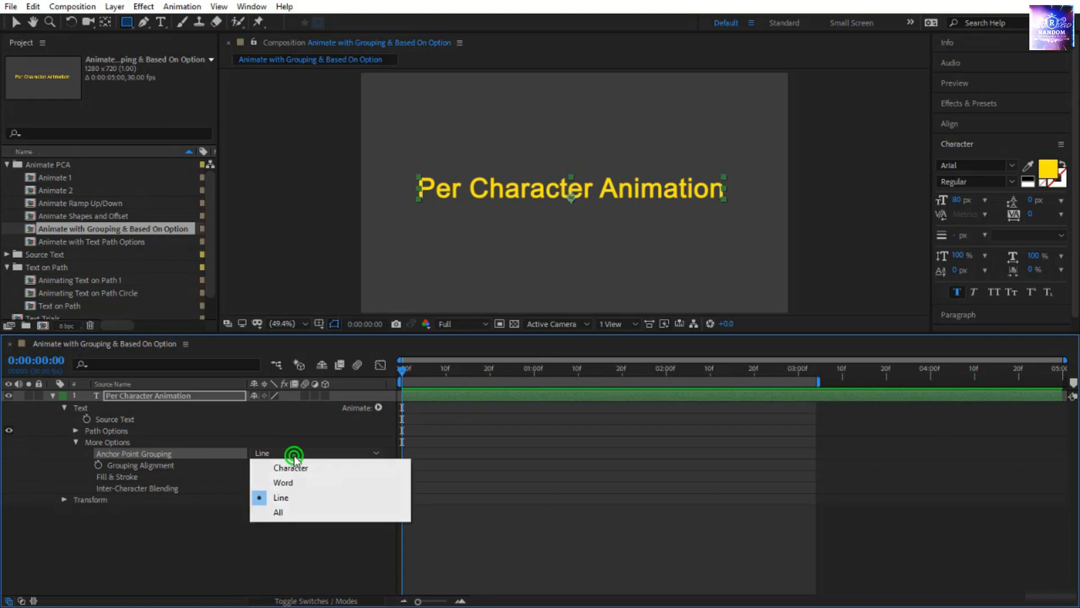
left_click(292, 468)
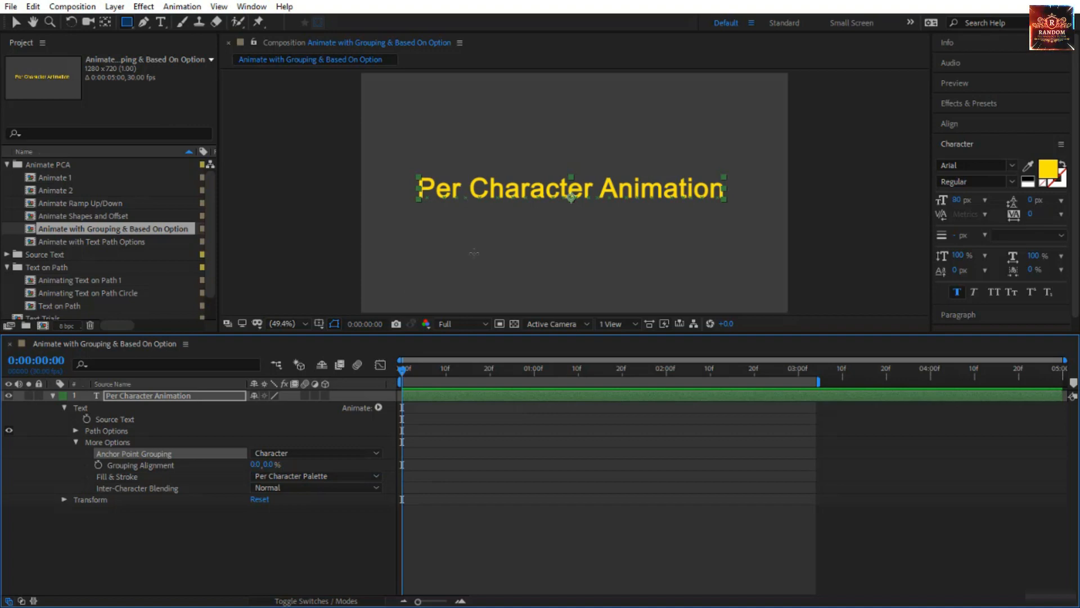
Shift the characters' anchor points below the text by raising the vertical Grouping Alignment to about 162%.
left_click(172, 465)
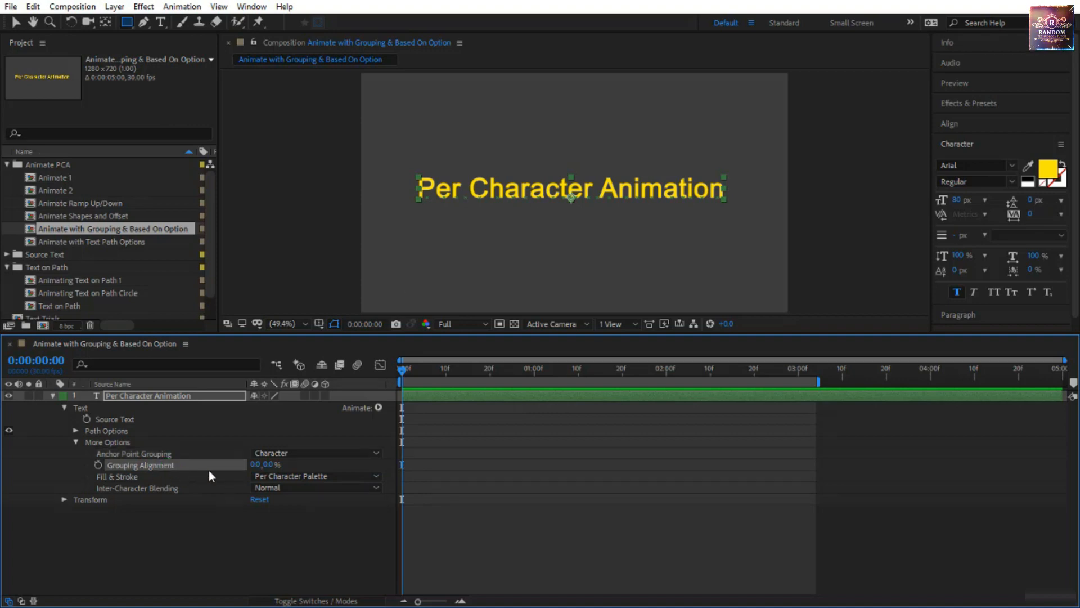
left_click_drag(268, 464, 394, 460)
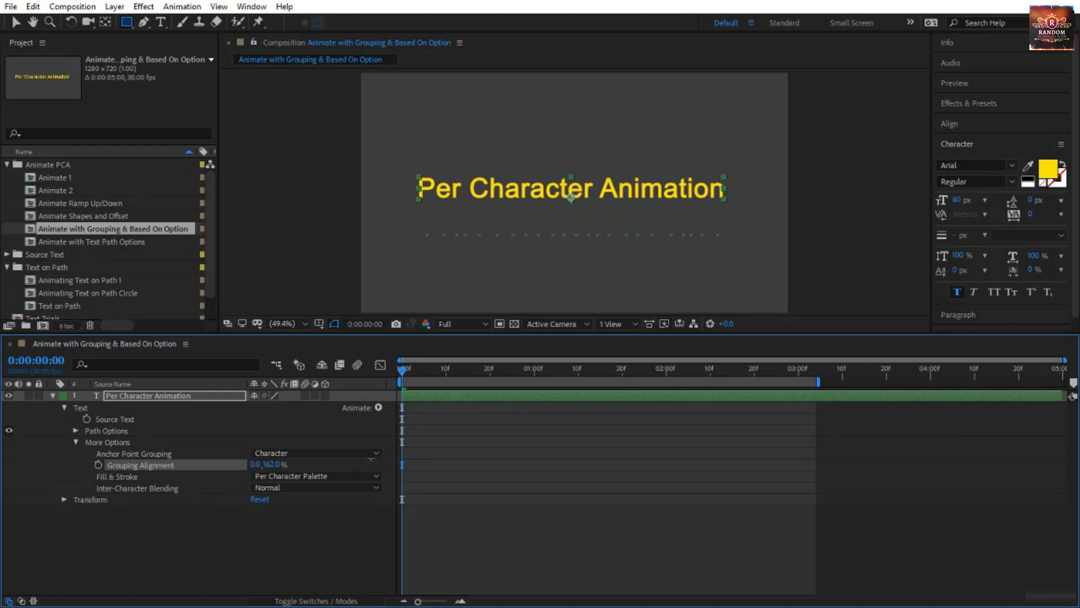
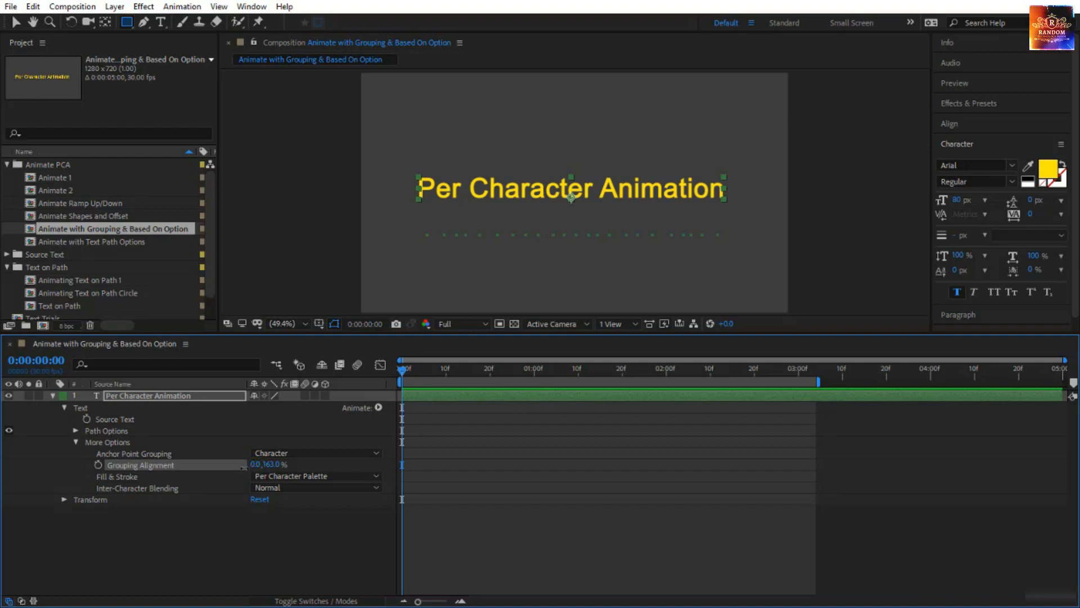
Try a horizontal Grouping Alignment of about -456% on the text, and reset both Grouping Alignment values to 0.
left_click_drag(244, 467, 47, 565)
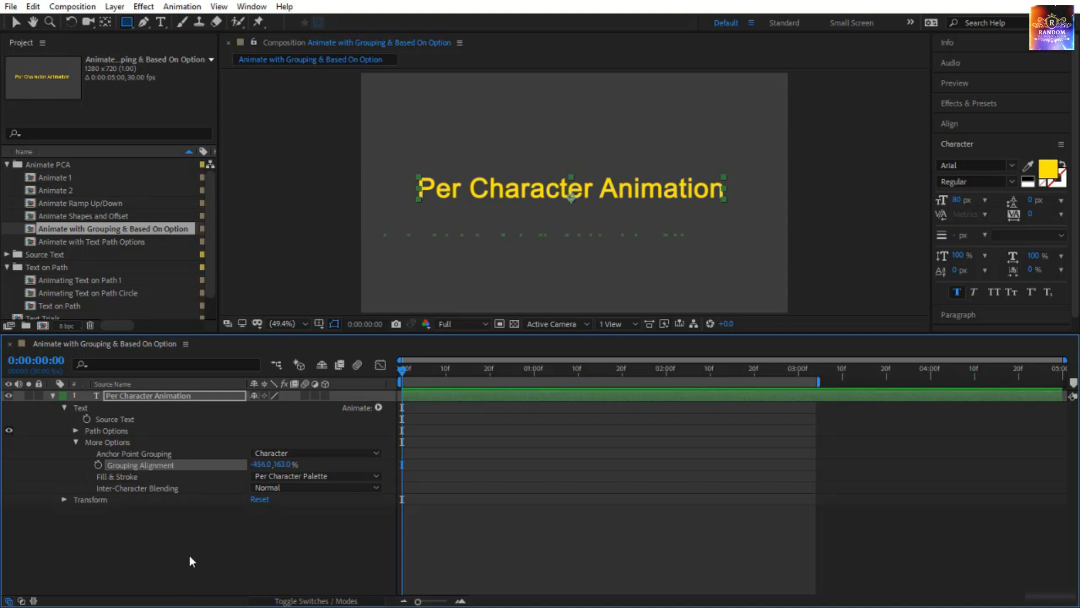
left_click(262, 467)
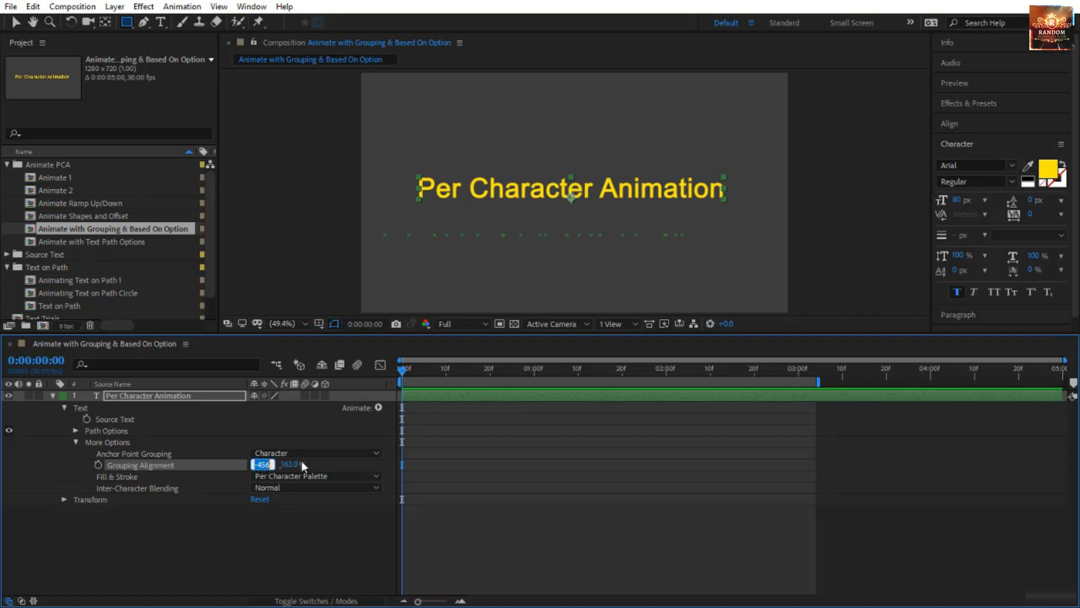
type("0")
key("Tab")
type("0")
key("Return")
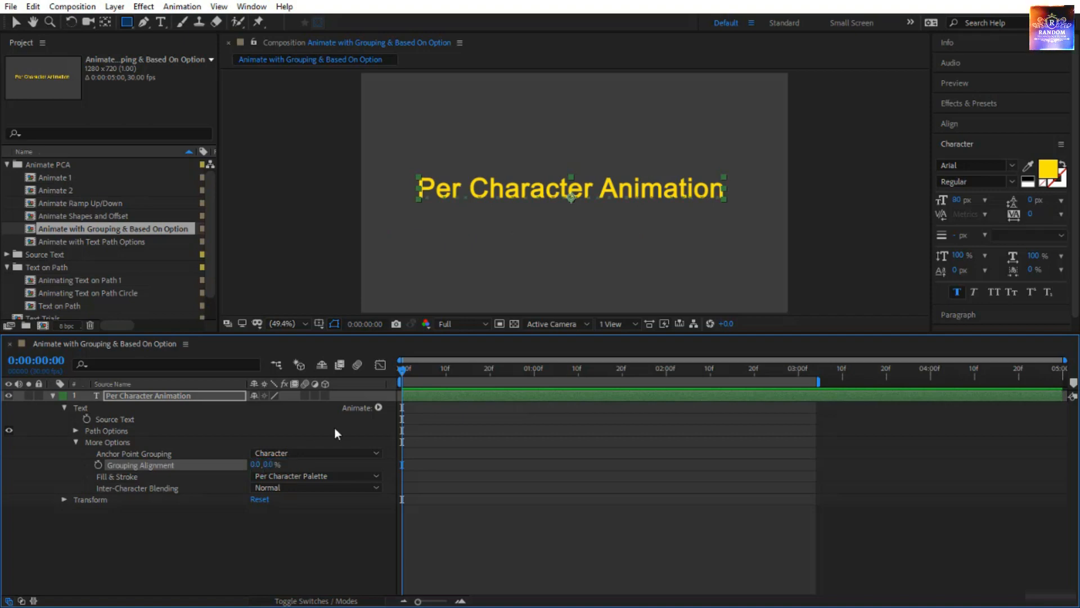
Add a Rotation animator to the Per Character Animation text, and undo a brief trial rotation of the characters.
left_click(378, 407)
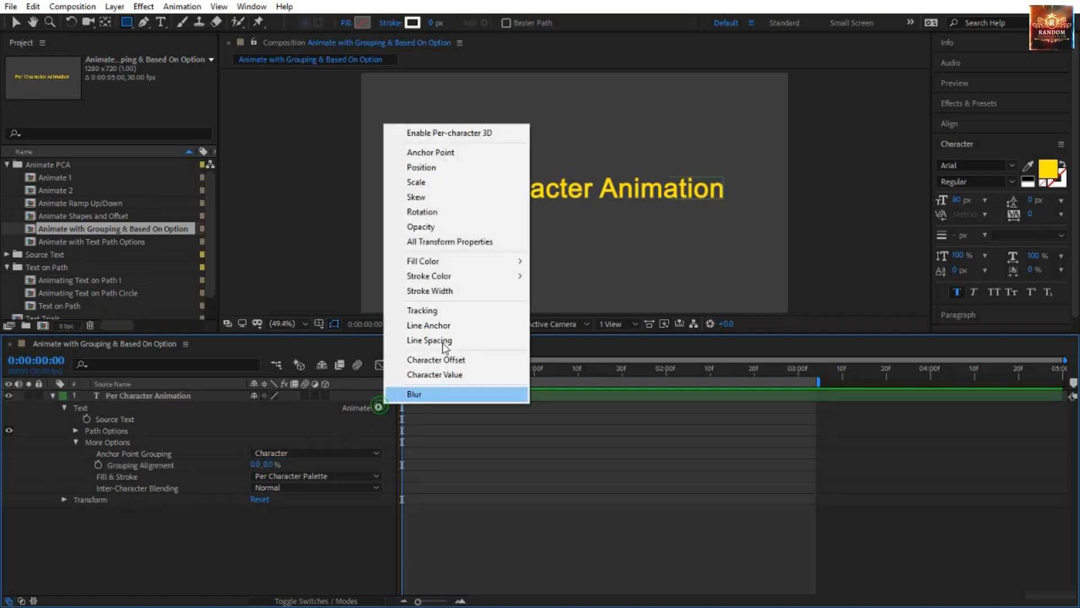
left_click(448, 212)
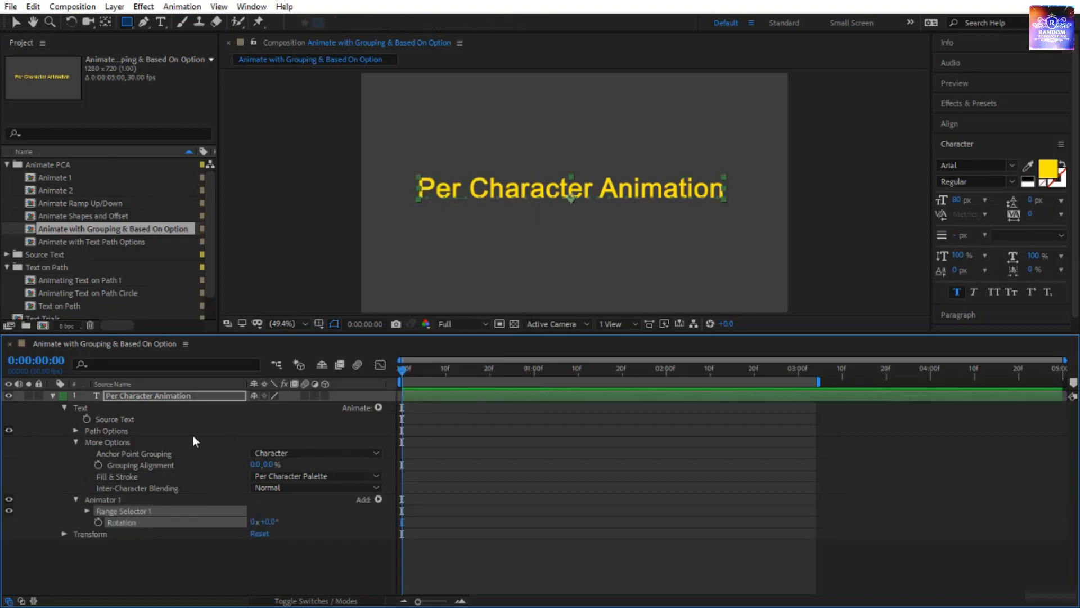
left_click(67, 519)
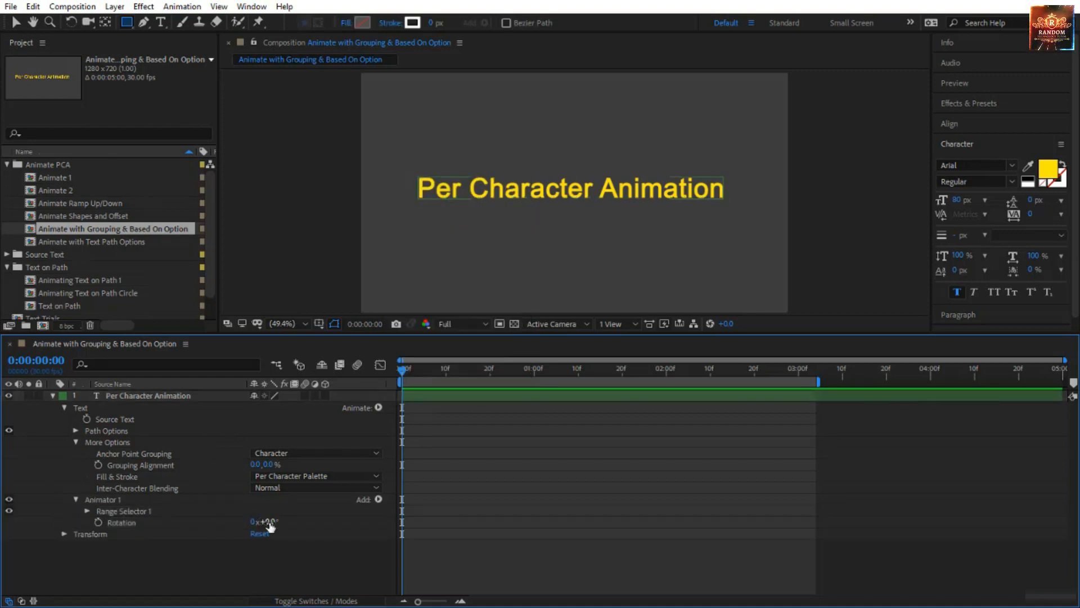
mouse_move(264, 520)
left_mouse_down()
mouse_move(345, 517)
mouse_move(277, 523)
left_mouse_up()
key("ctrl+z")
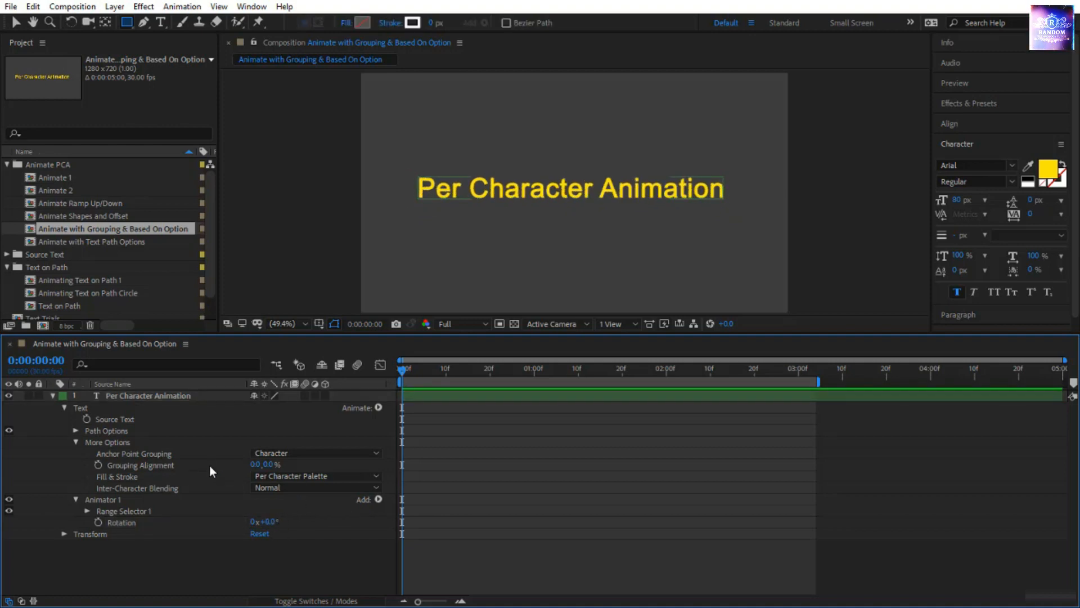
Expand Range Selector 1 and its Advanced options, and examine the Based On choices alongside the Grouping Alignment setting under More Options.
left_click(87, 511)
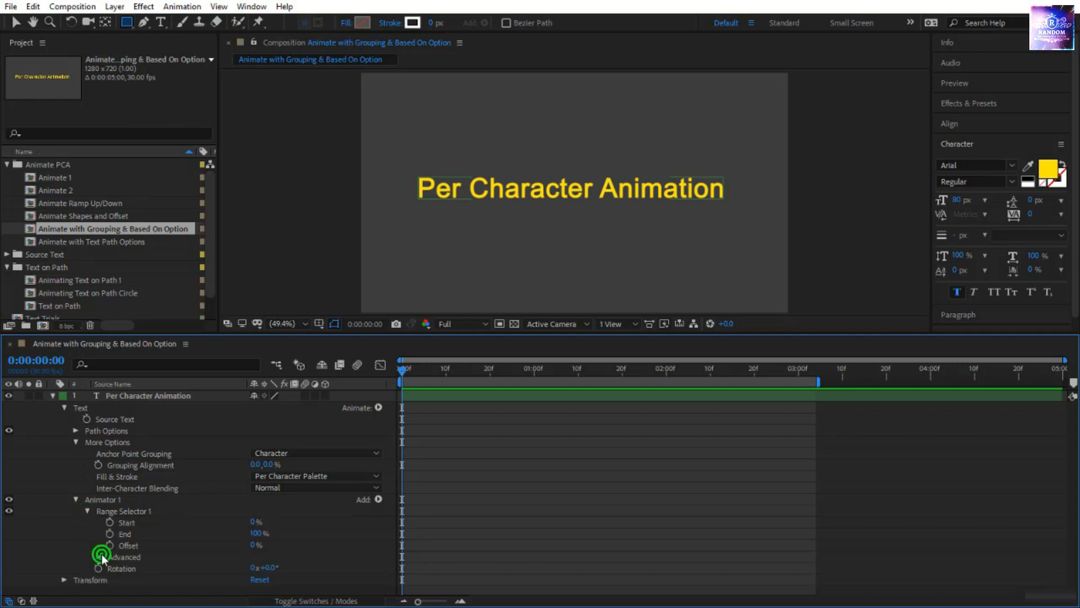
left_click(100, 555)
scroll(102, 553, "down", 1)
scroll(258, 505, "down", 2)
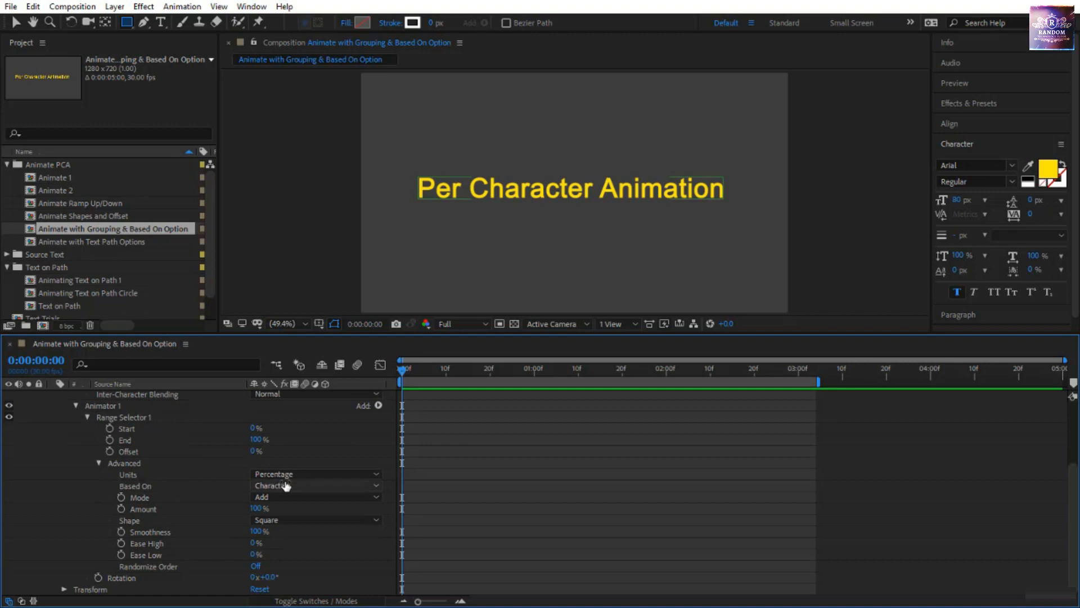
left_click(287, 486)
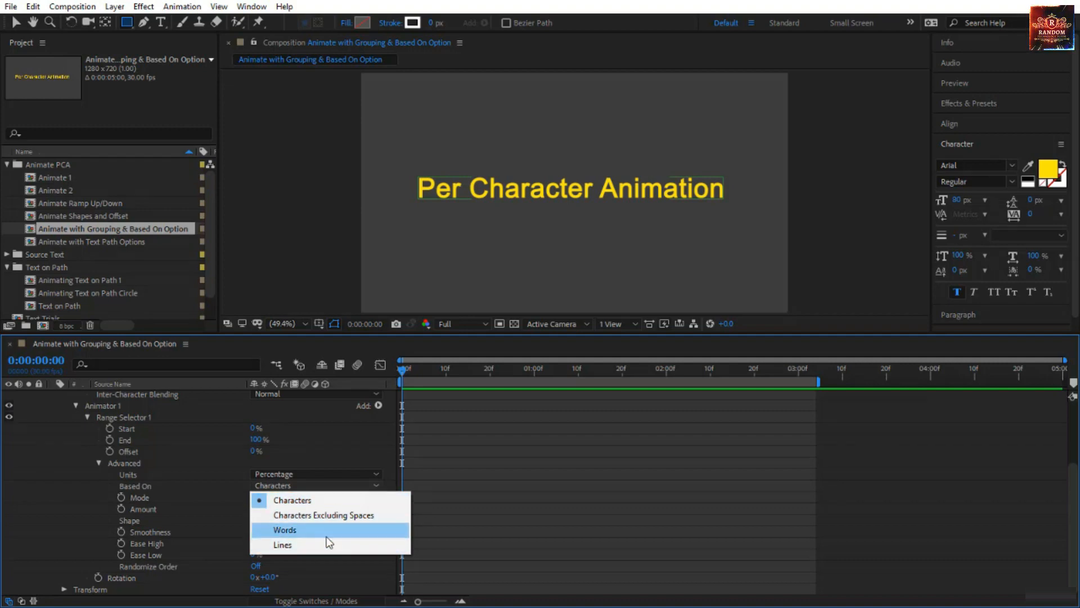
left_click(296, 427)
scroll(284, 434, "up", 3)
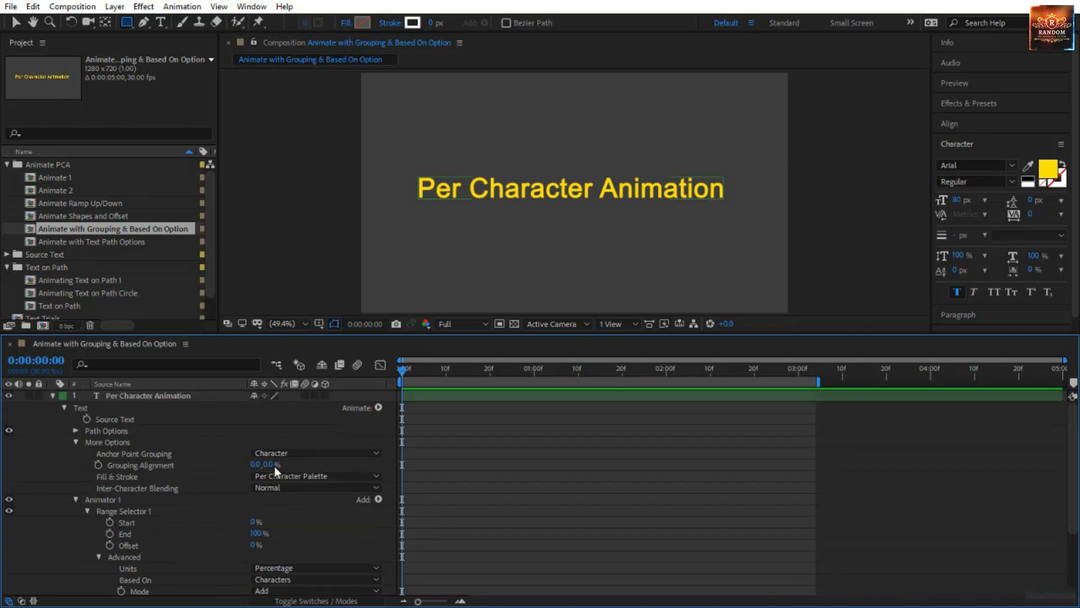
left_click(170, 464)
scroll(214, 494, "down", 4)
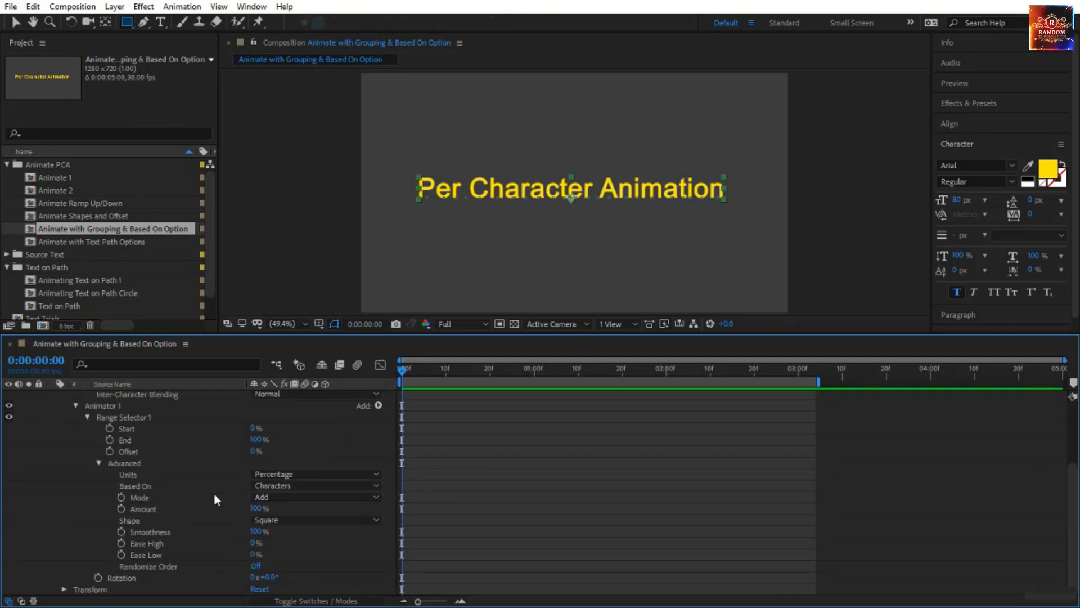
left_click(292, 490)
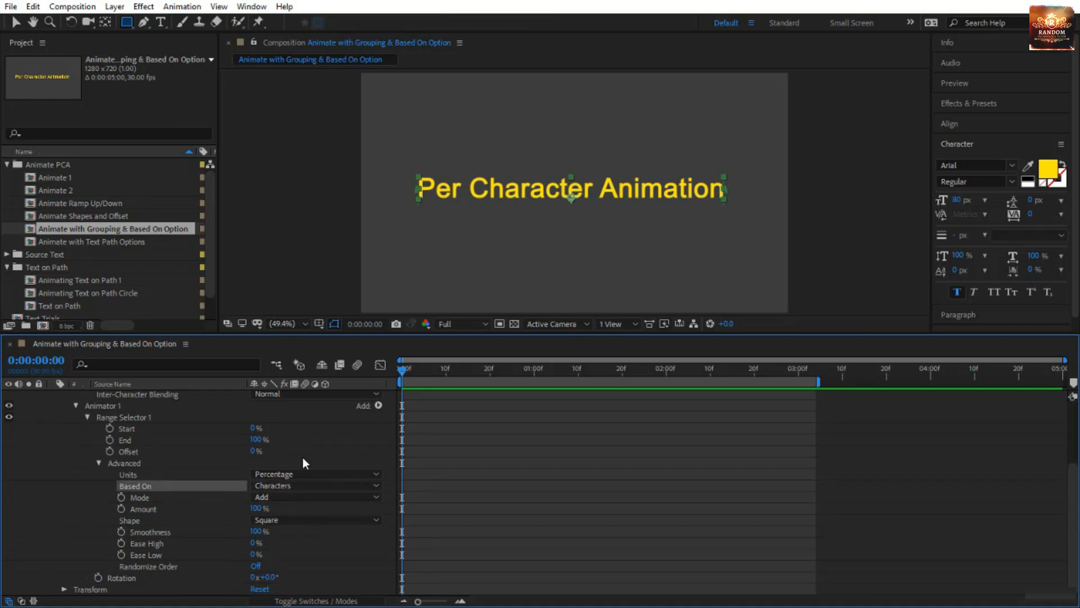
scroll(301, 456, "up", 3)
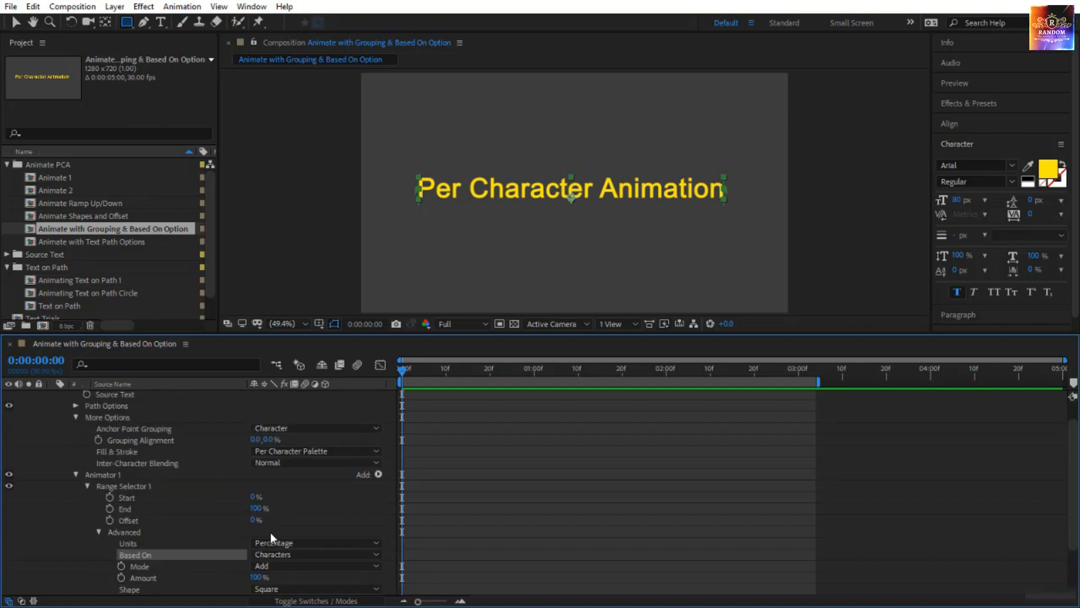
scroll(270, 532, "down", 3)
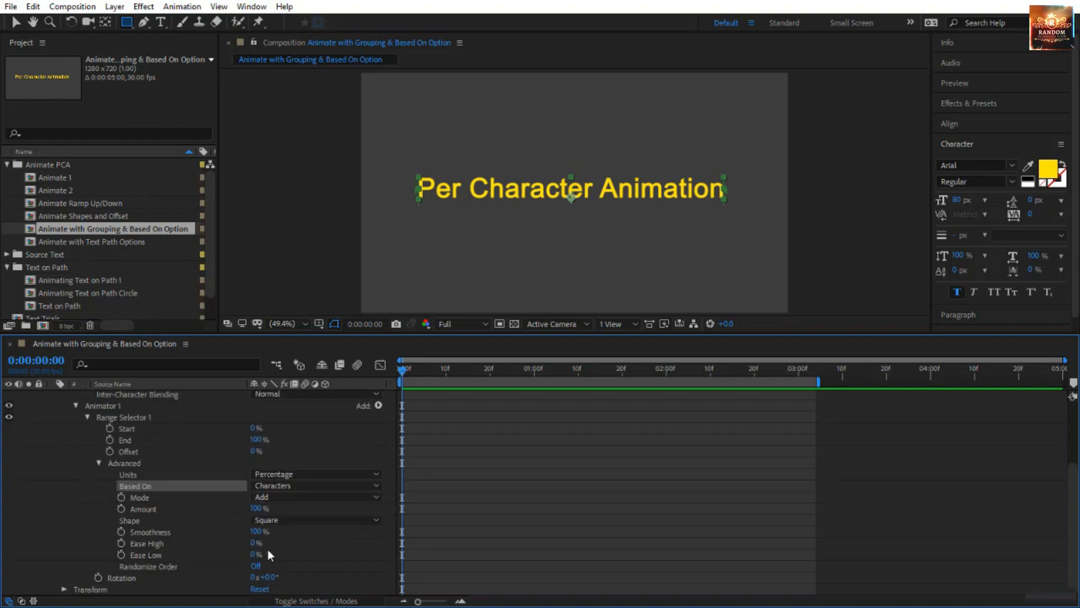
Keyframe the Start of Range Selector 1 from 0% at 0:00:00:00 to 100% at 0:00:02:00.
left_click(110, 428)
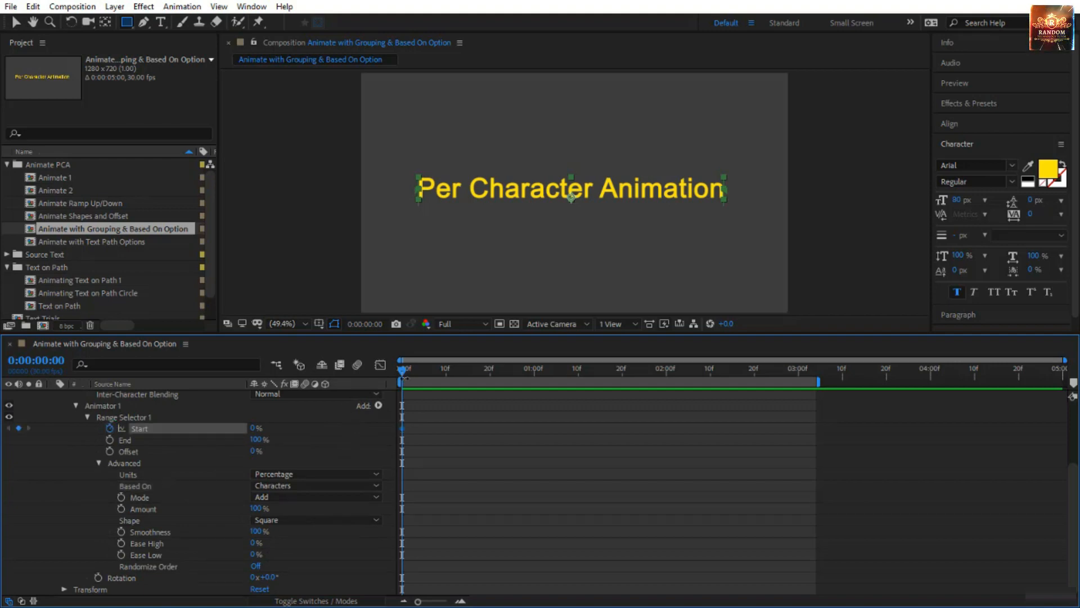
left_click_drag(399, 375, 662, 403)
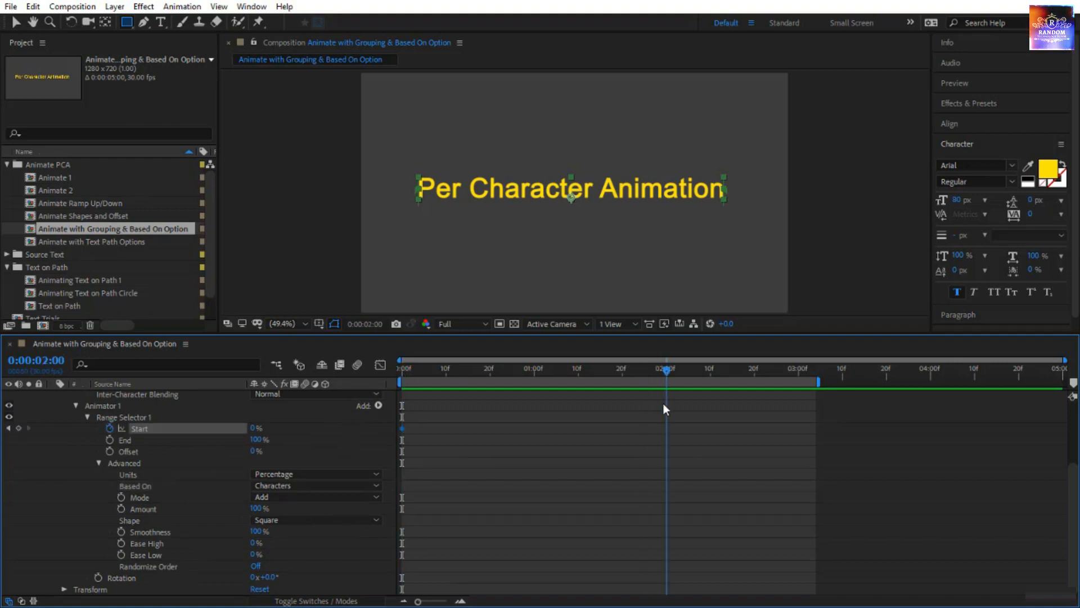
left_click(256, 428)
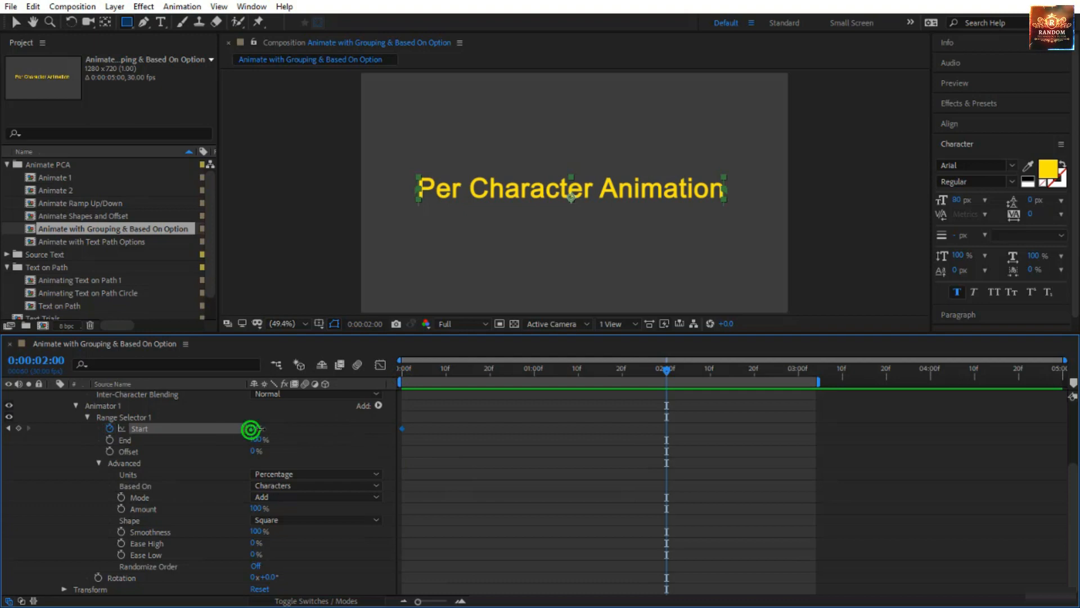
type("100")
key("Return")
Set the animator's Rotation to -180° and preview the character animation from the start of the timeline.
left_click(271, 578)
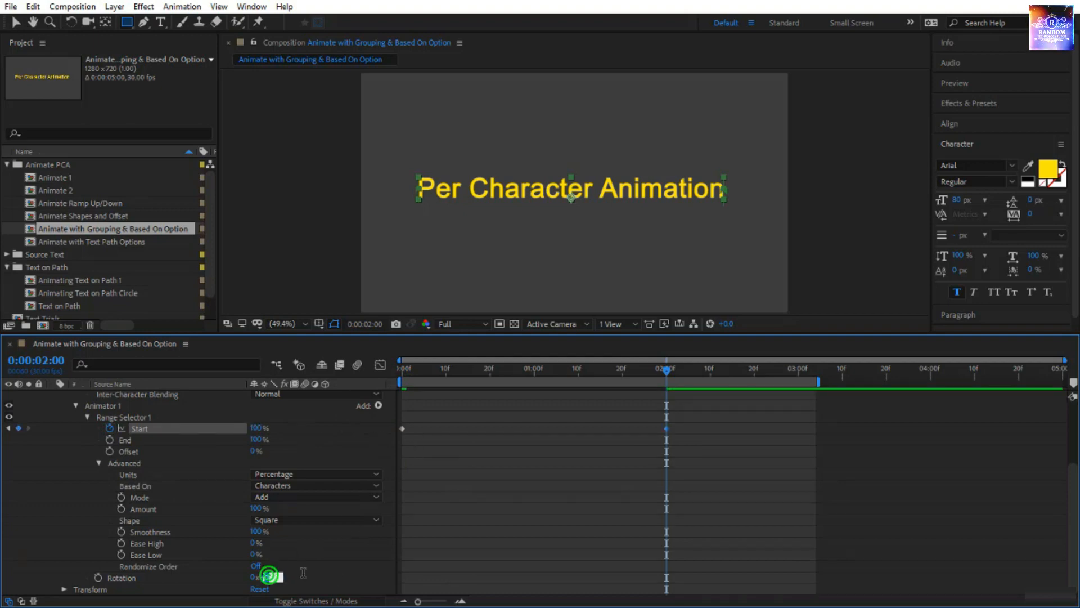
type("-180")
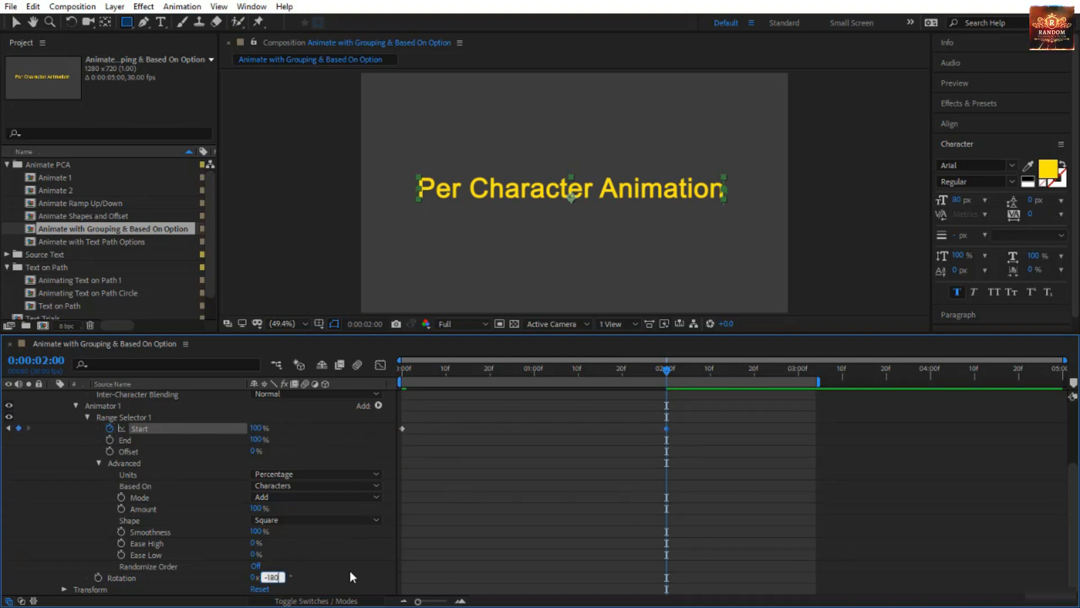
key("Return")
left_click_drag(594, 369, 401, 369)
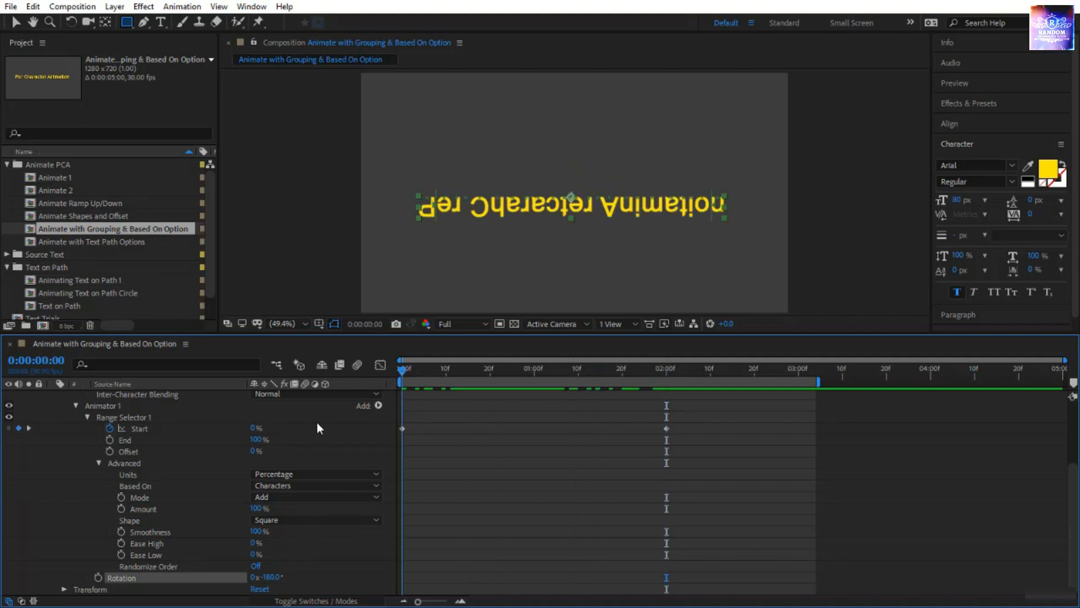
left_click(489, 481)
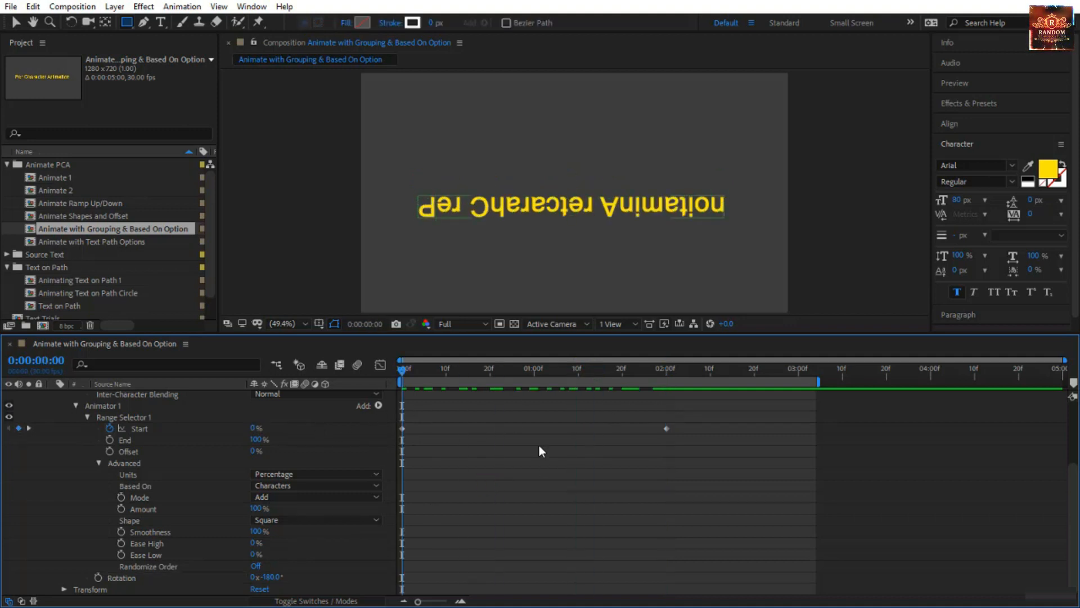
key("space")
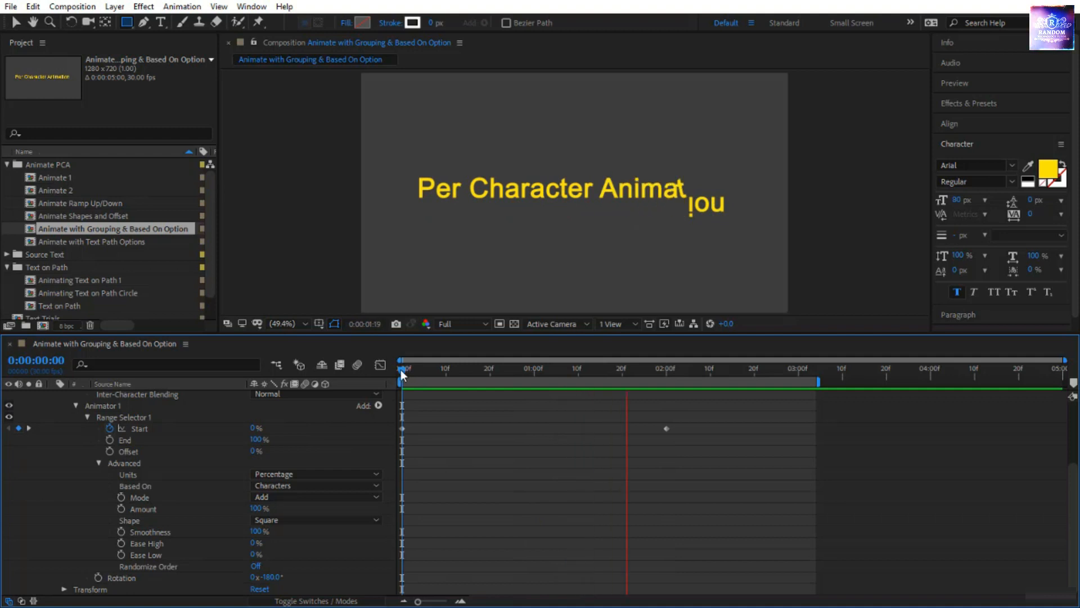
Raise the vertical Grouping Alignment to 159% to place the anchor points below the text, and scrub through the resulting rotation.
left_click_drag(400, 369, 428, 377)
scroll(188, 427, "up", 3)
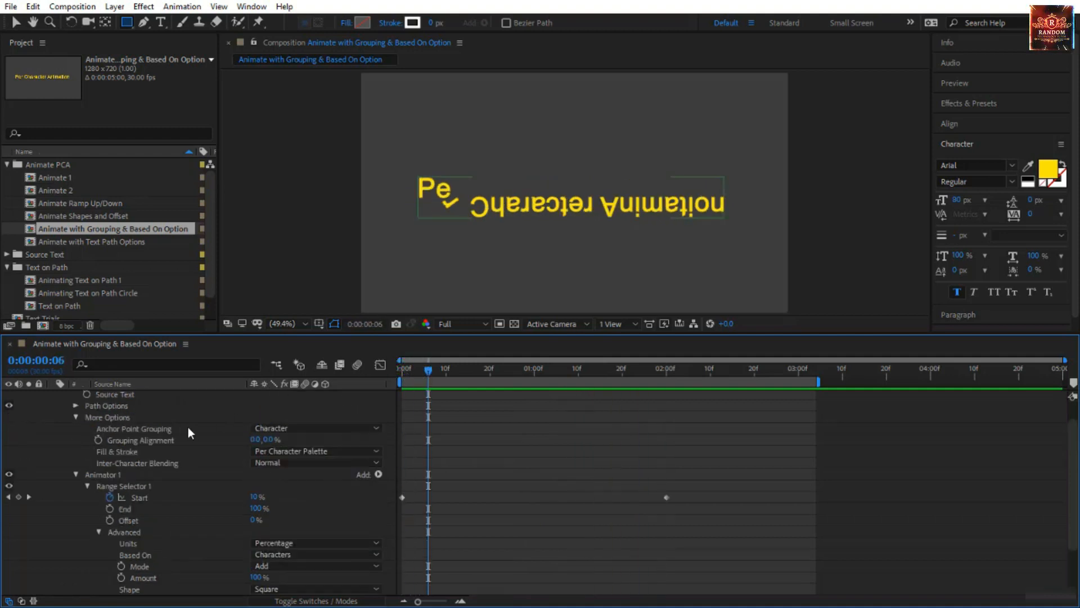
scroll(188, 432, "up", 1)
left_click(201, 462)
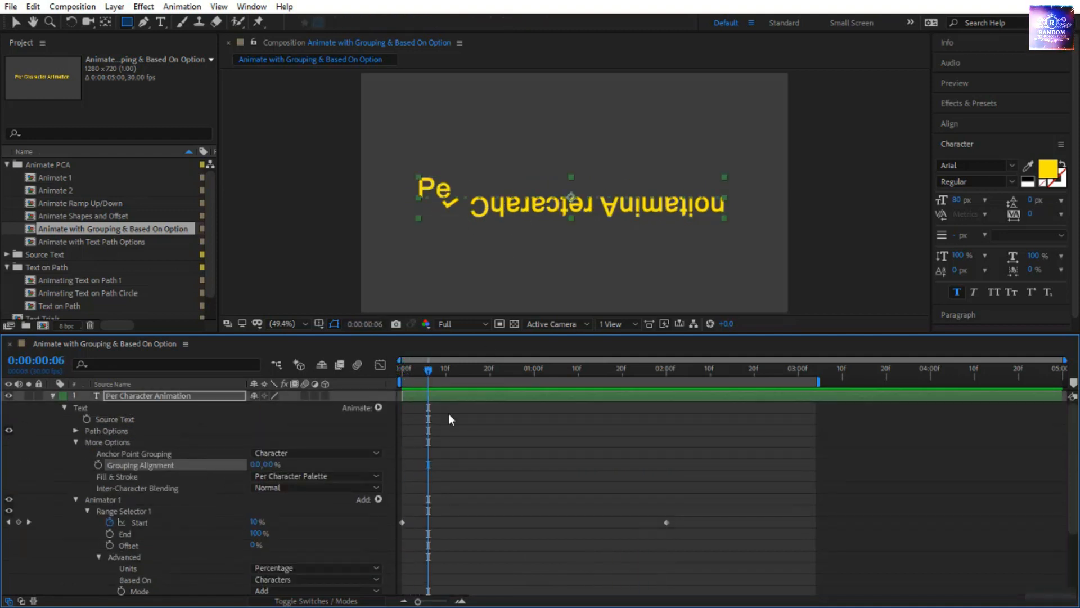
left_click_drag(431, 373, 684, 403)
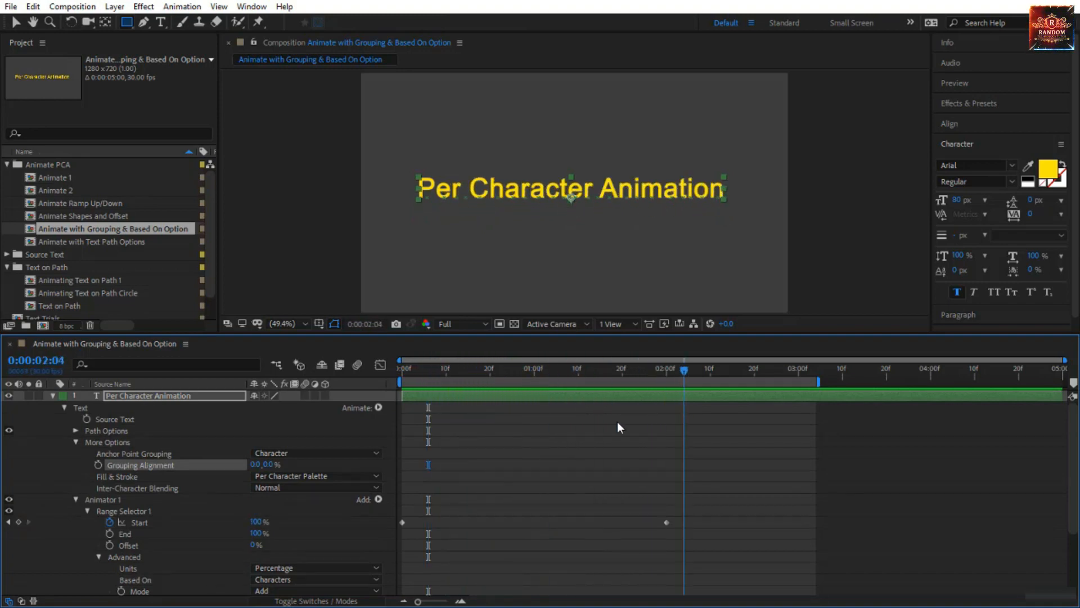
left_click(277, 464)
left_click_drag(268, 465, 320, 475)
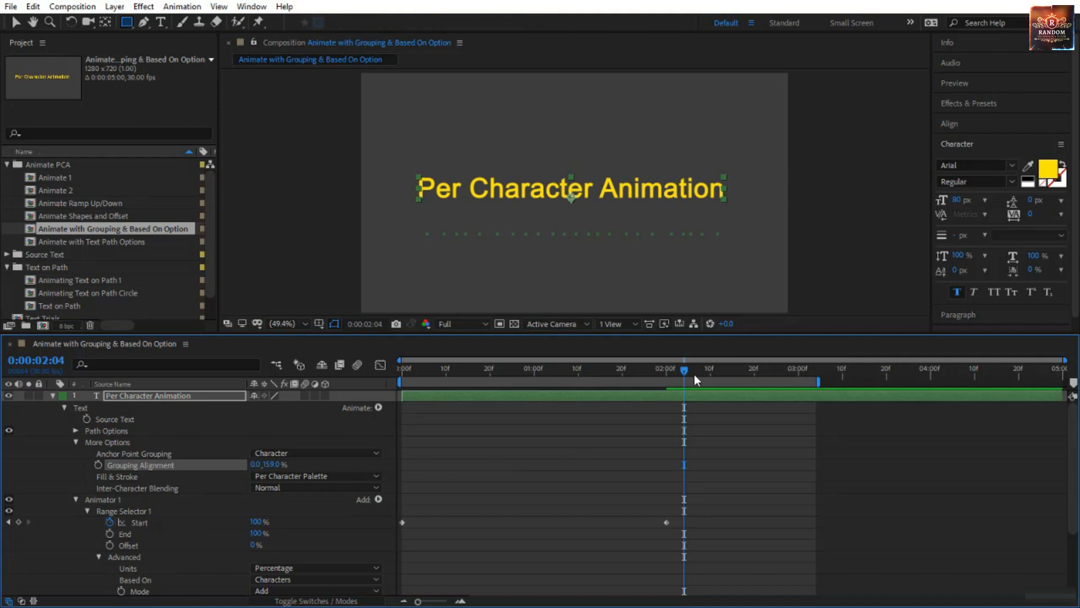
left_click_drag(683, 370, 501, 392)
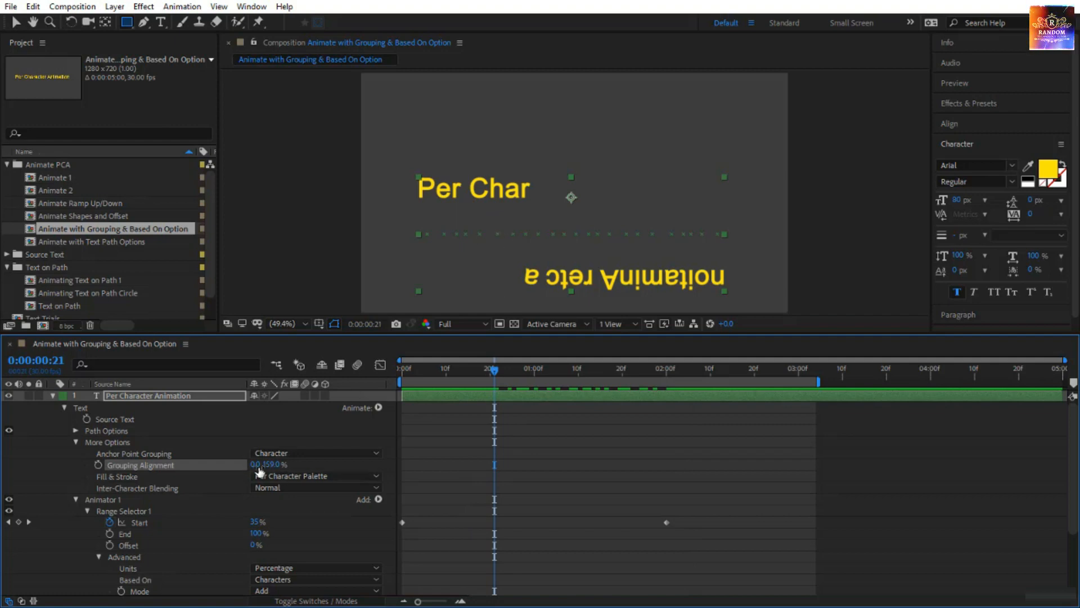
Try a horizontal Grouping Alignment of about -1052%, preview the animation, and return the horizontal value to 0.
left_click_drag(256, 465, 221, 440)
left_click_drag(494, 371, 353, 405)
key("space")
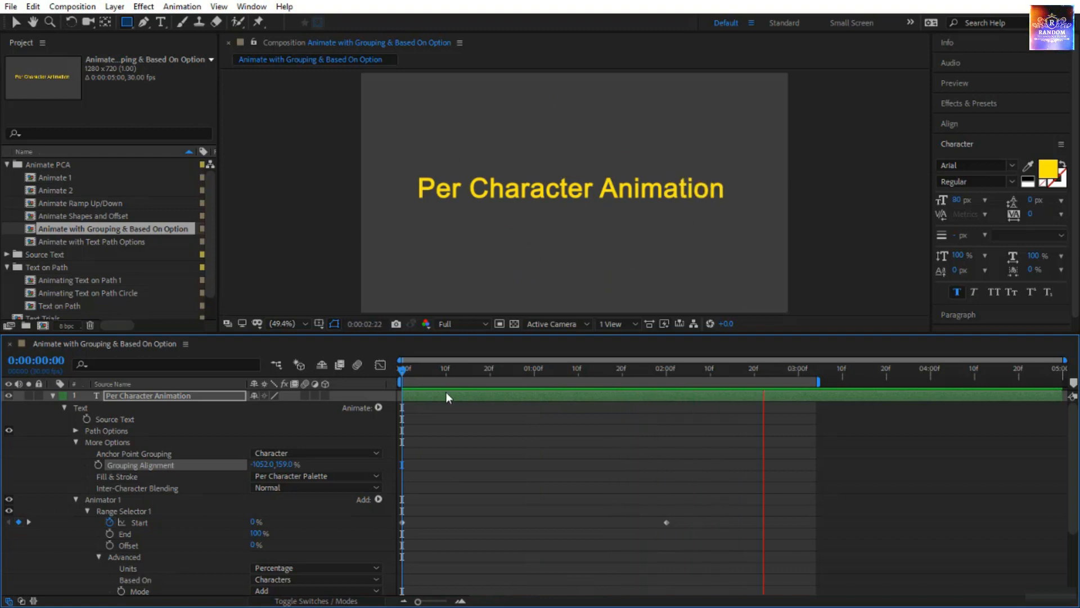
left_click(261, 465)
type("0")
key("Return")
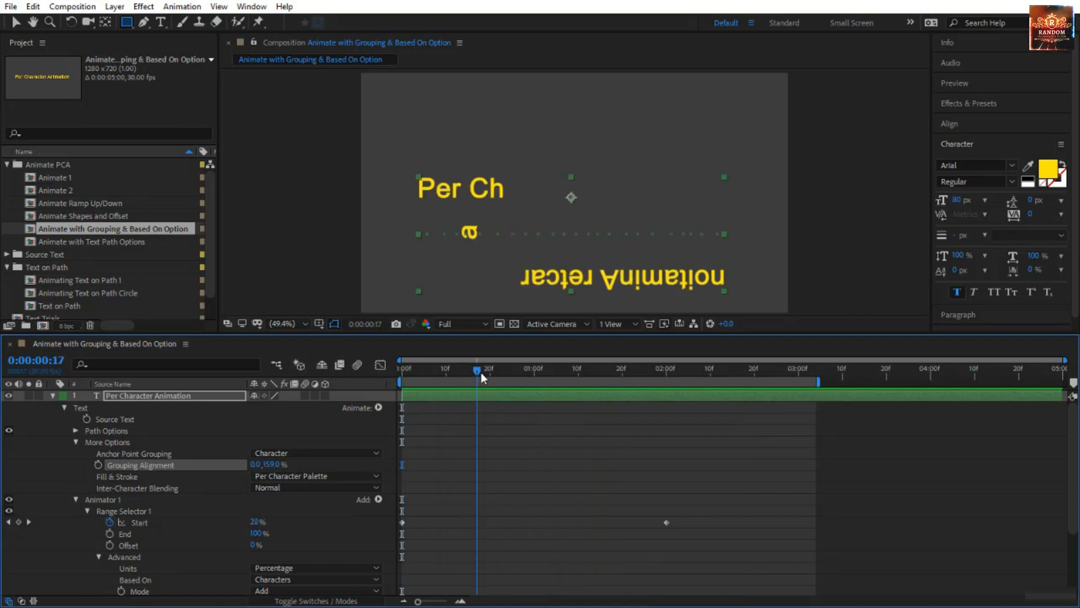
Change Anchor Point Grouping to Word and scrub through the animation from 0:00:00:00.
scroll(360, 428, "down", 3)
scroll(360, 428, "up", 3)
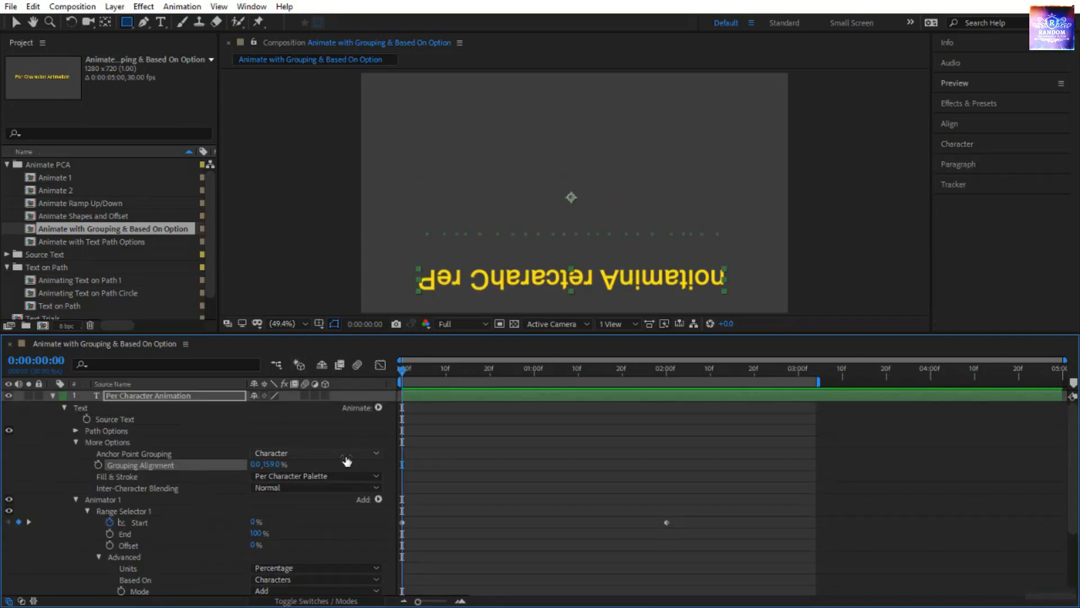
scroll(346, 461, "down", 1)
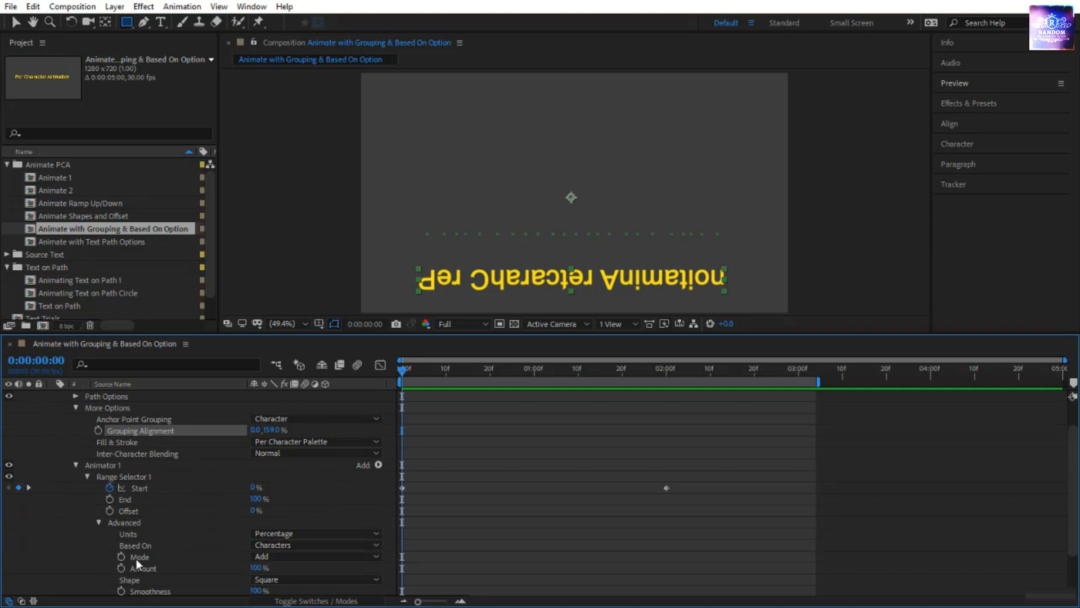
left_click(300, 421)
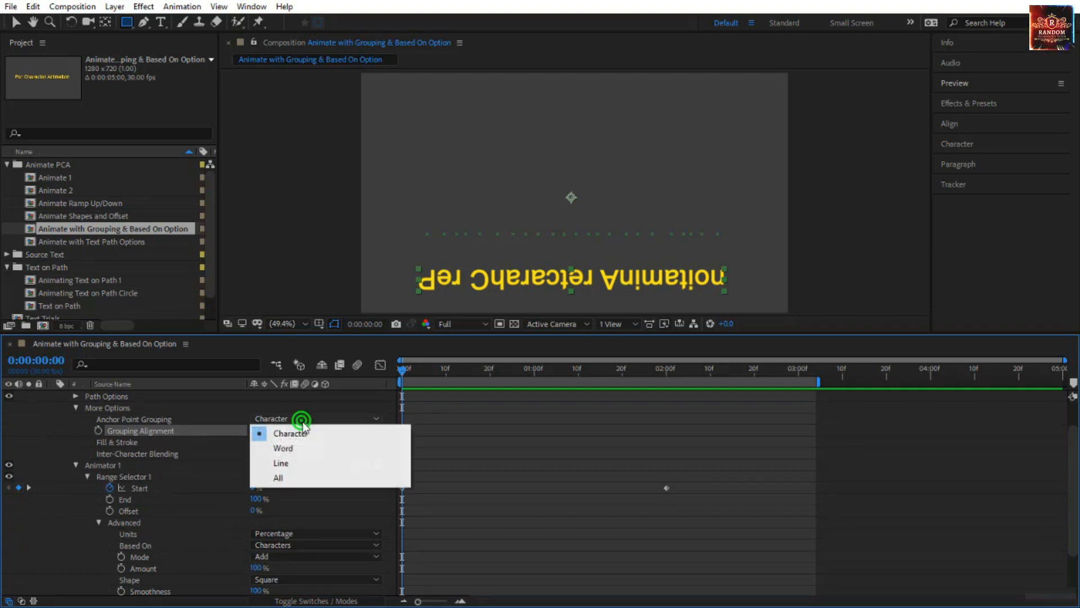
left_click(307, 450)
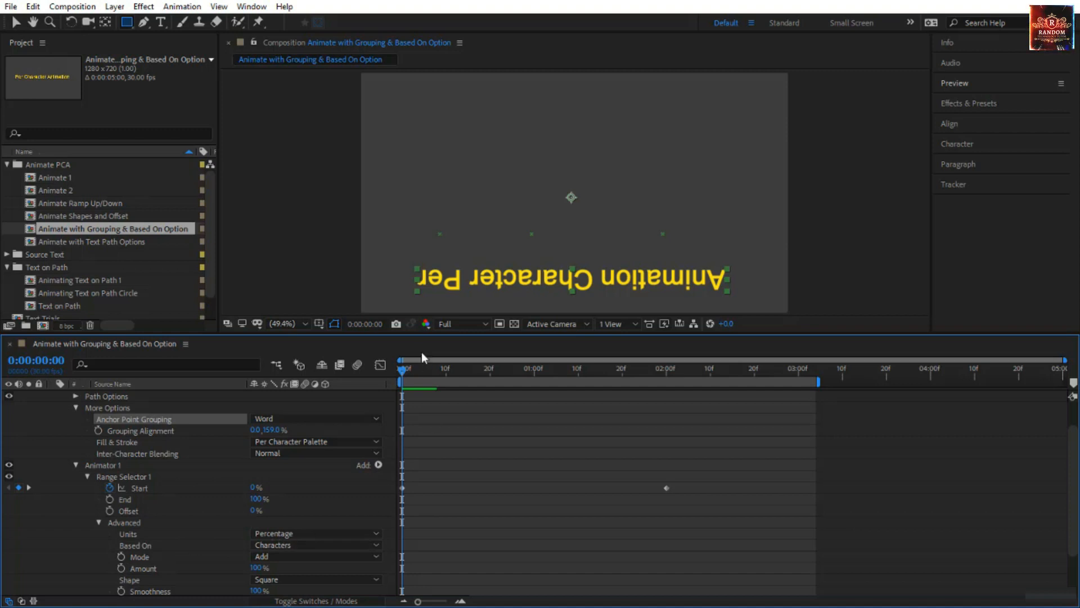
left_click_drag(404, 371, 366, 441)
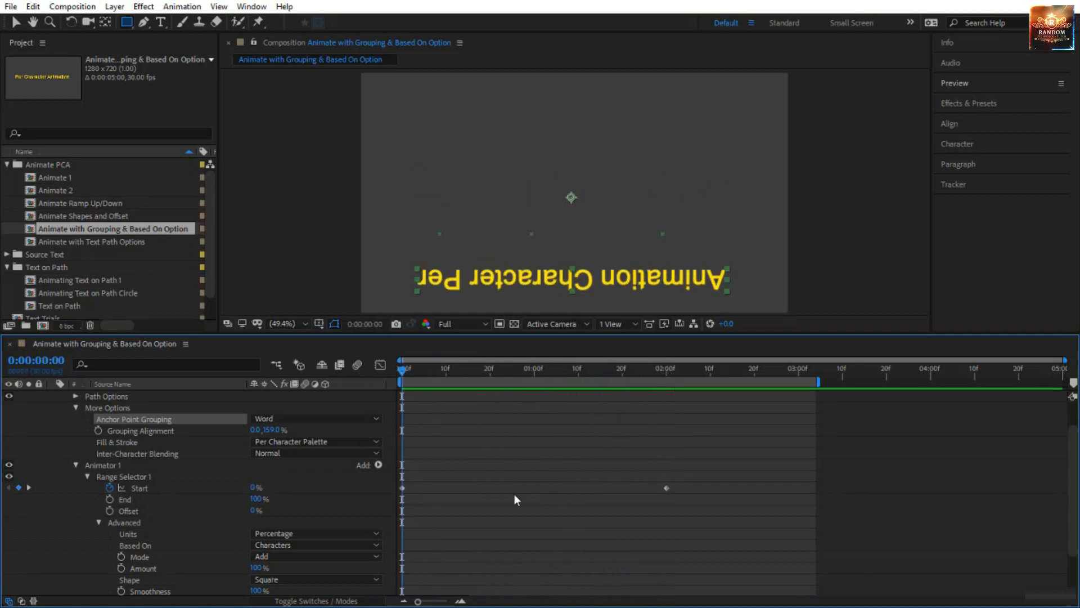
Preview the word-grouped animation, scrub to 0:00:00:21, and set the range selector's Based On option to Words.
key("space")
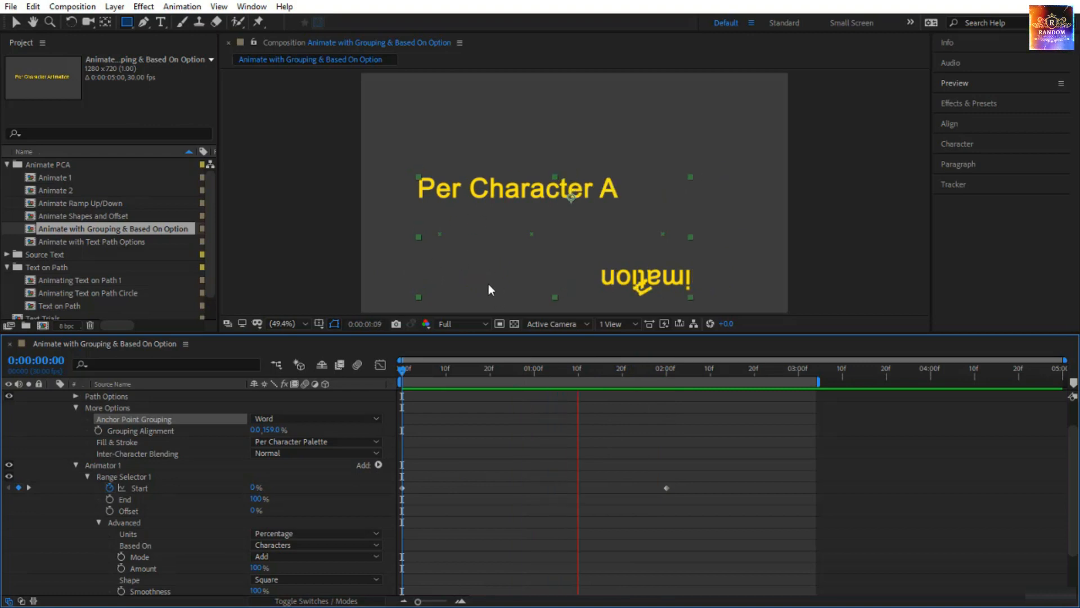
left_click_drag(403, 371, 494, 387)
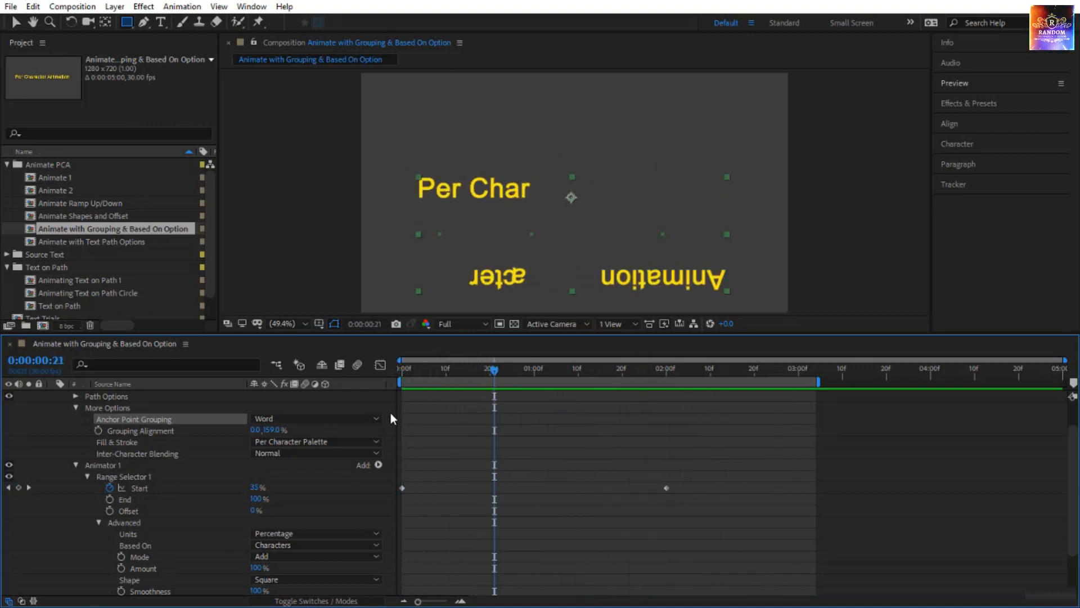
left_click(262, 549)
left_click(281, 515)
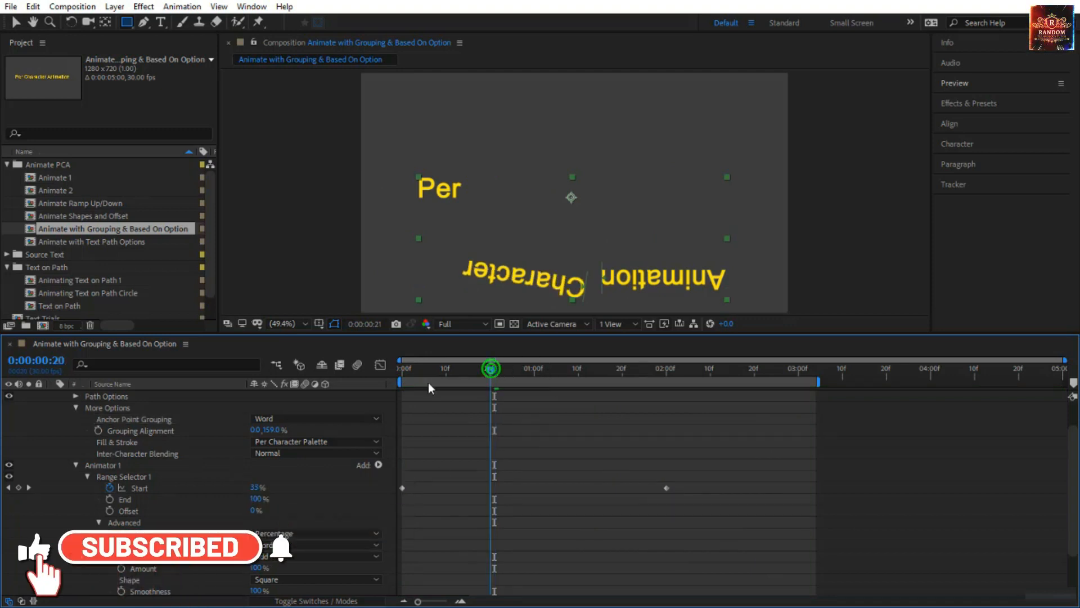
Review the Anchor Point Grouping and Based On settings, and preview and scrub the word-by-word rotation from the start of the timeline.
key("Home")
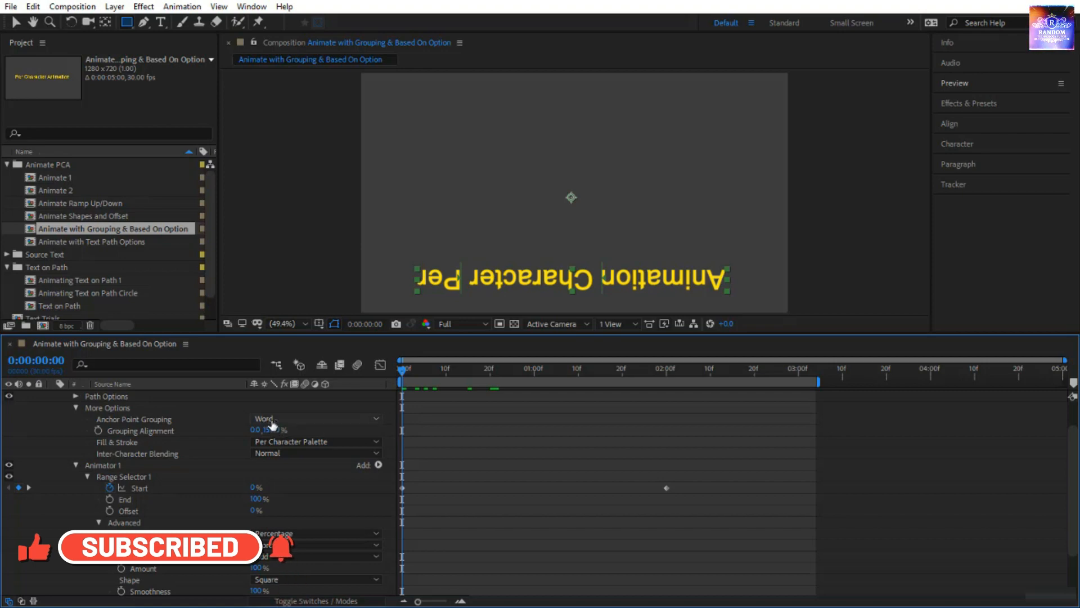
left_click(200, 420)
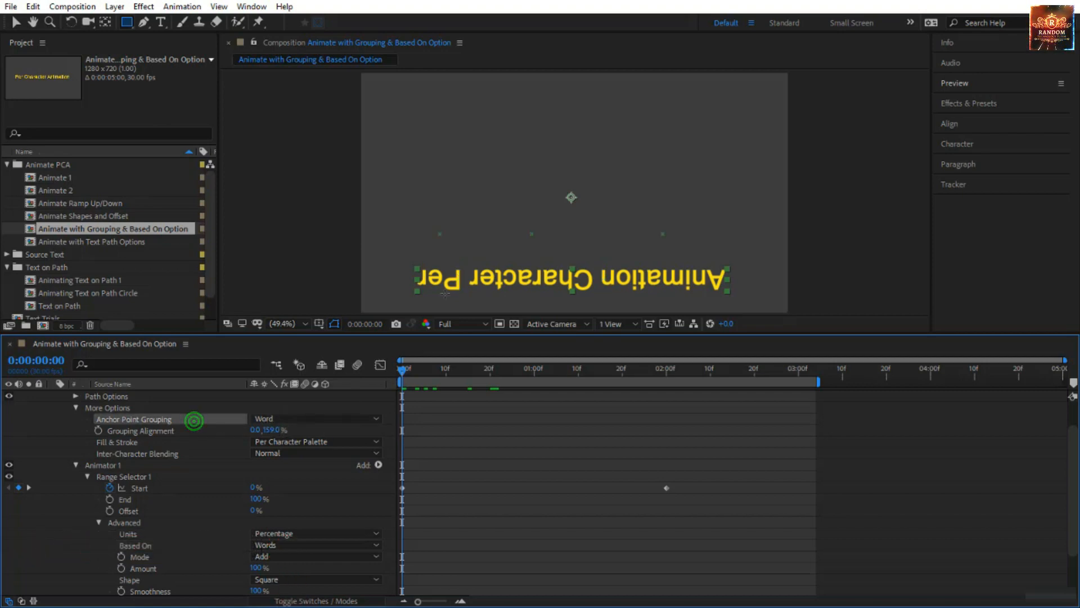
left_click(228, 544)
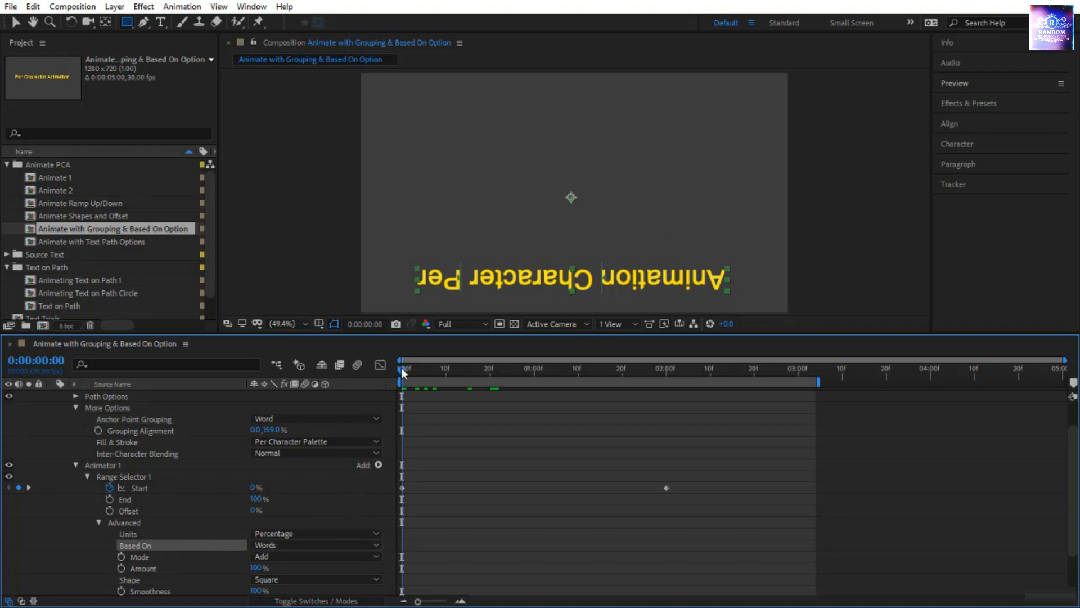
left_click_drag(402, 370, 161, 467)
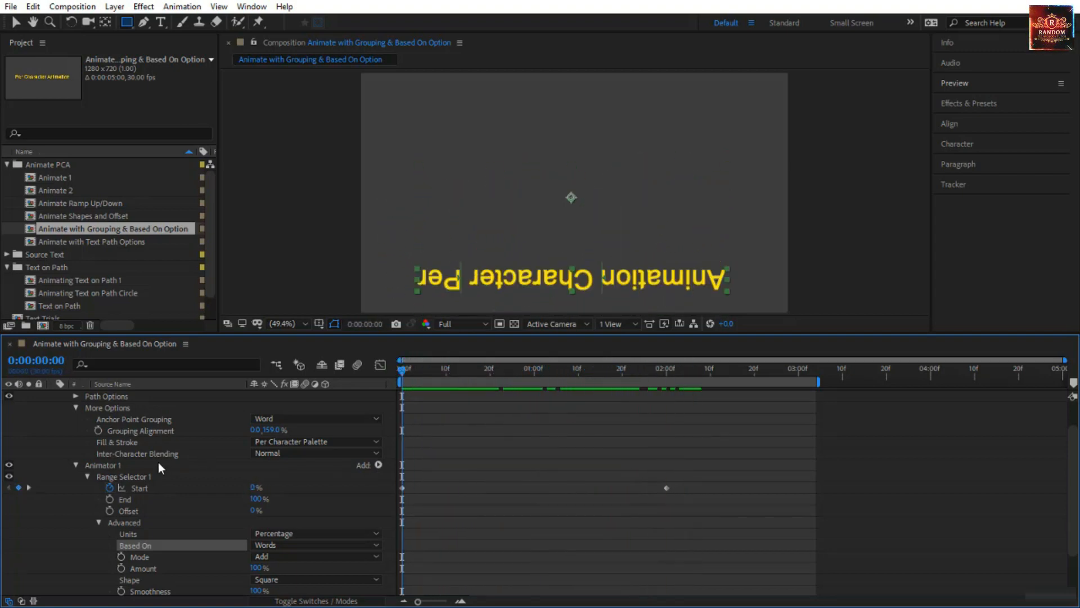
key("space")
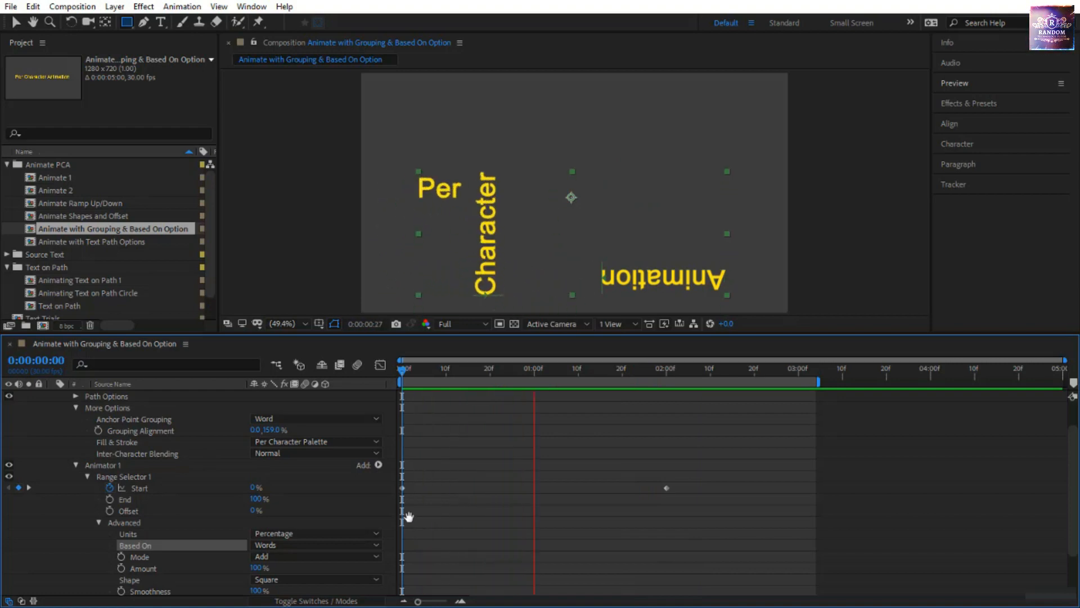
left_click(401, 374)
left_click_drag(398, 369, 688, 392)
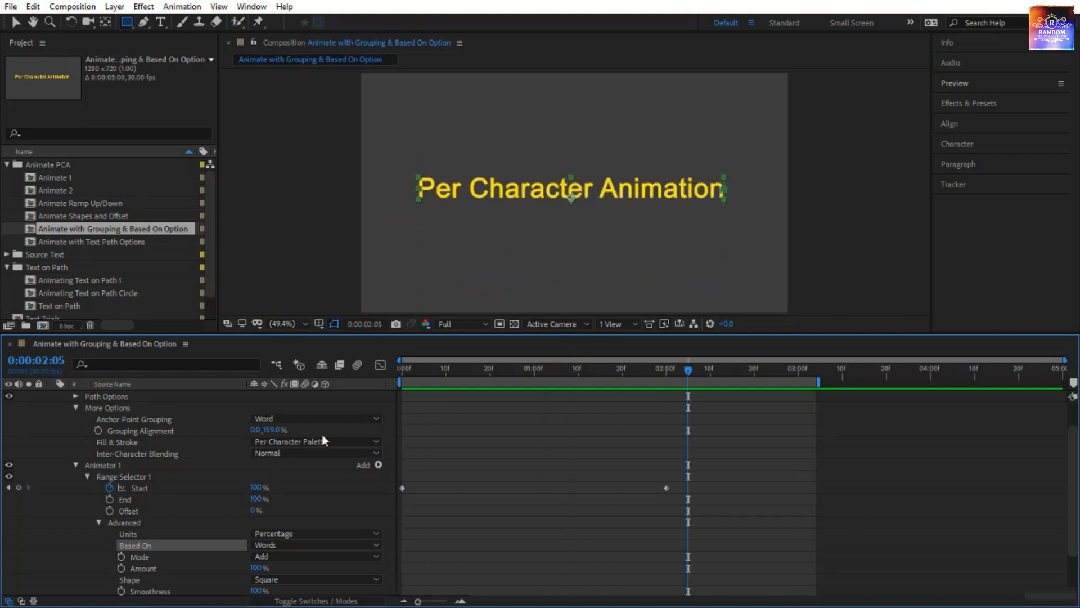
Reset the vertical Grouping Alignment to 0% and raise the horizontal value to 100%.
left_click(181, 430)
left_click(272, 430)
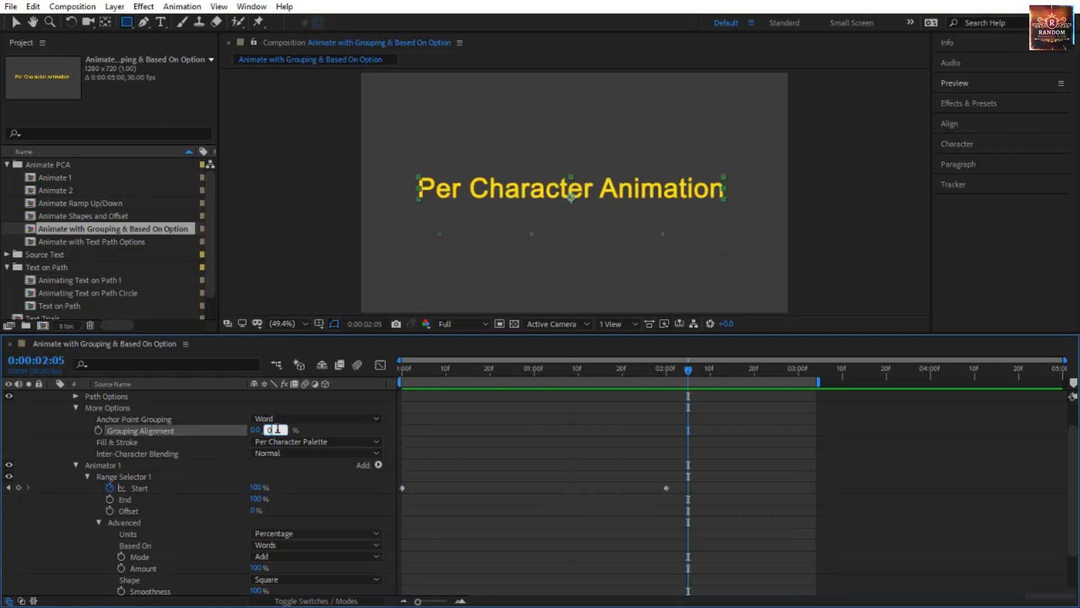
type("0")
key("Return")
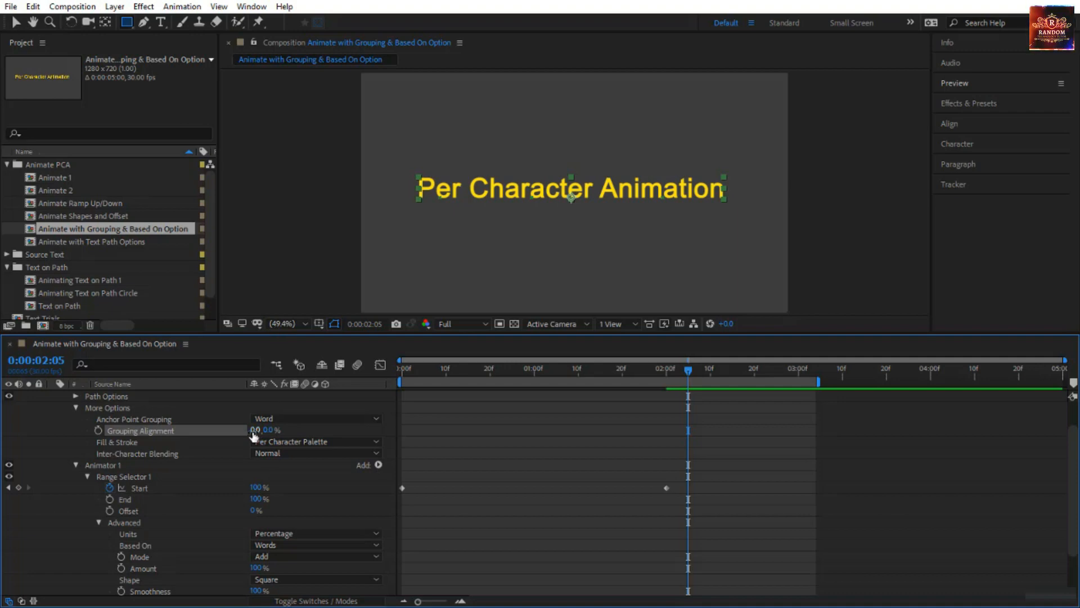
left_click_drag(254, 433, 271, 433)
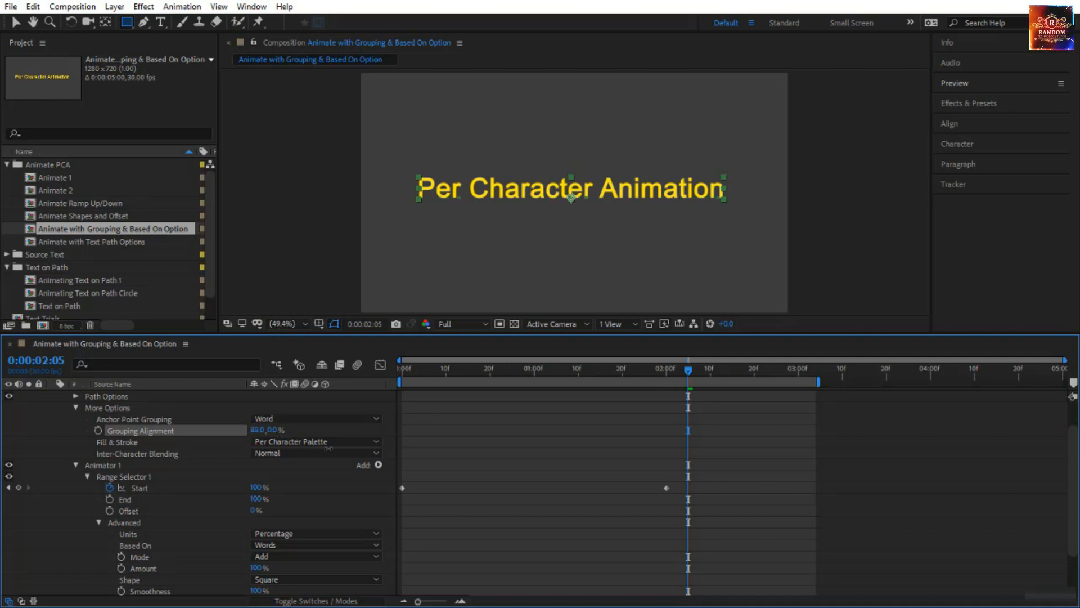
left_click_drag(336, 449, 336, 449)
Preview the rotation from the start, raise the vertical Grouping Alignment to 138%, and return the playhead to the start after previewing again.
left_click_drag(688, 370, 388, 372)
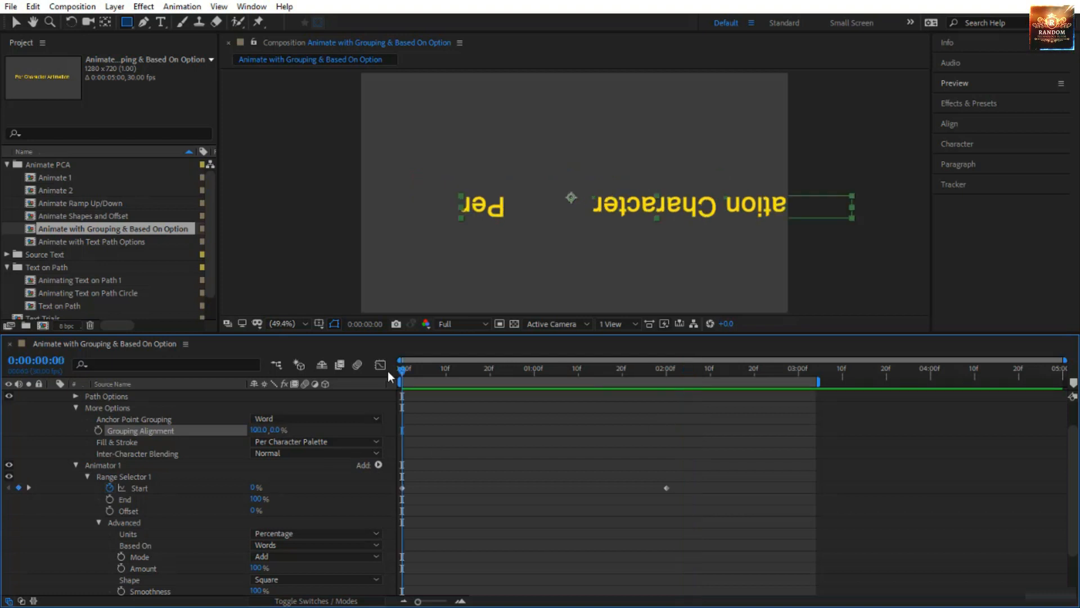
key("space")
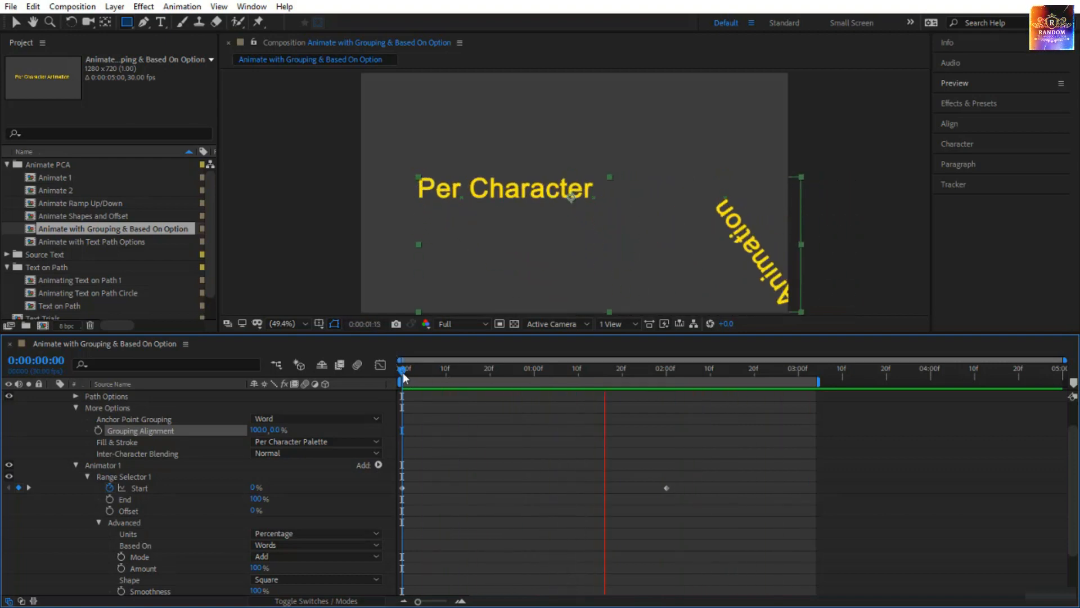
key("space")
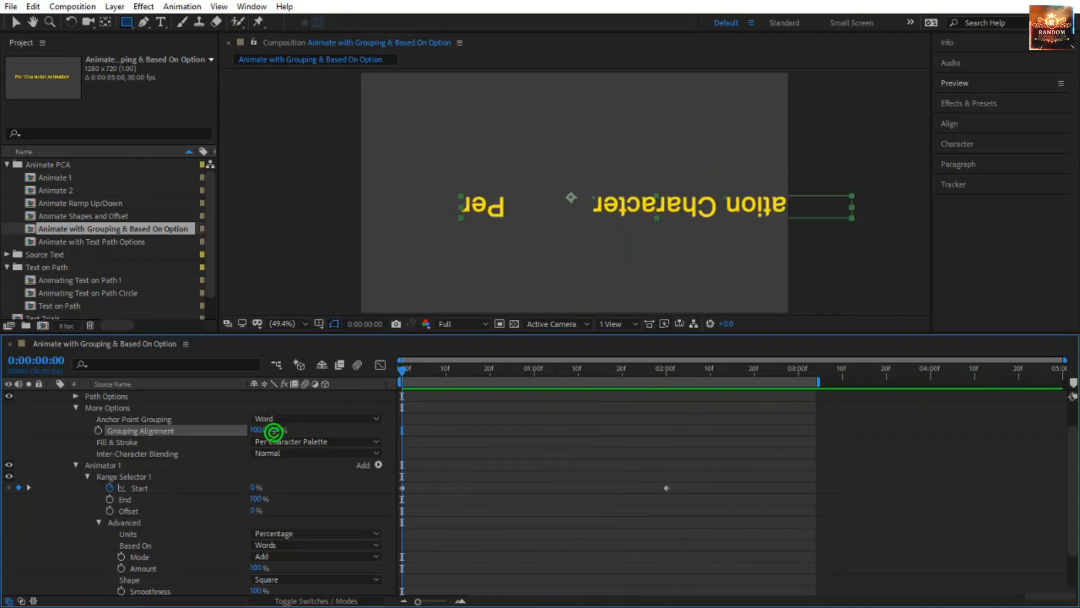
left_click_drag(274, 429, 376, 441)
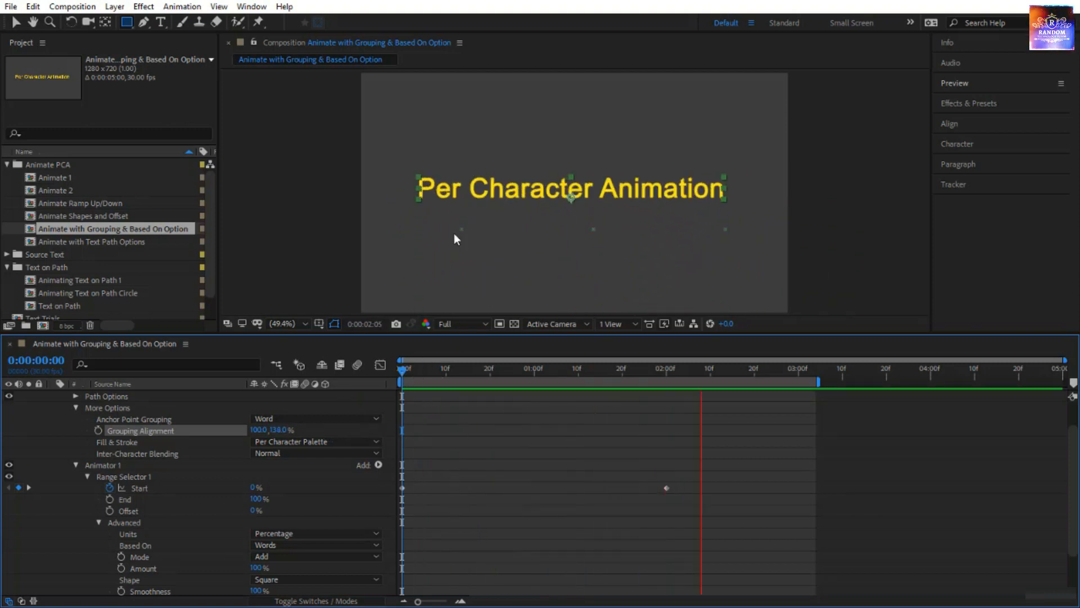
left_click(405, 373)
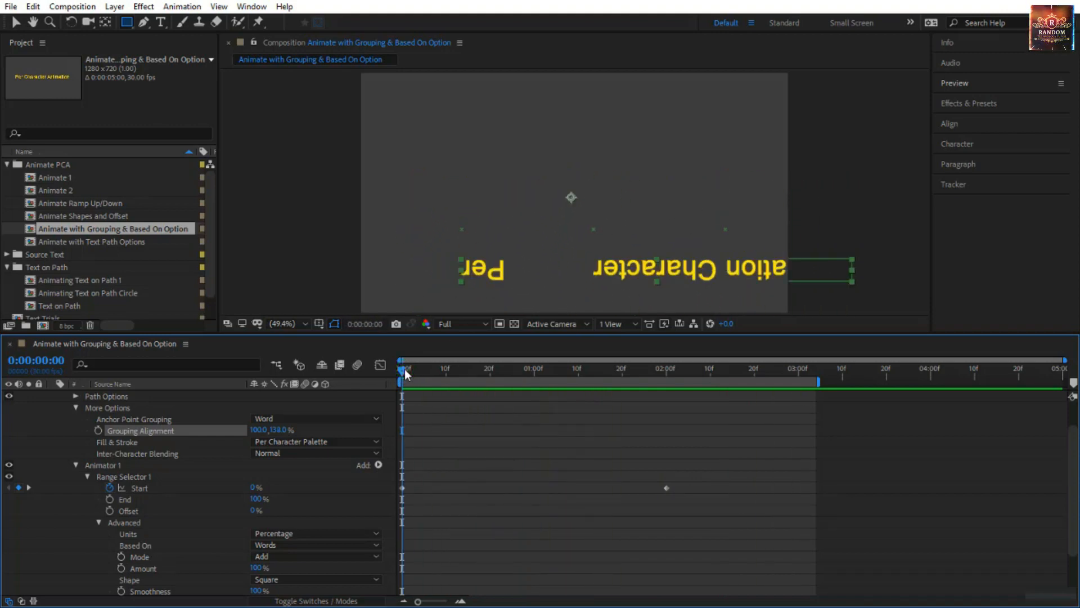
Change Anchor Point Grouping to Line and scrub the animation through to 0:00:02:08.
left_click(278, 419)
left_click(285, 463)
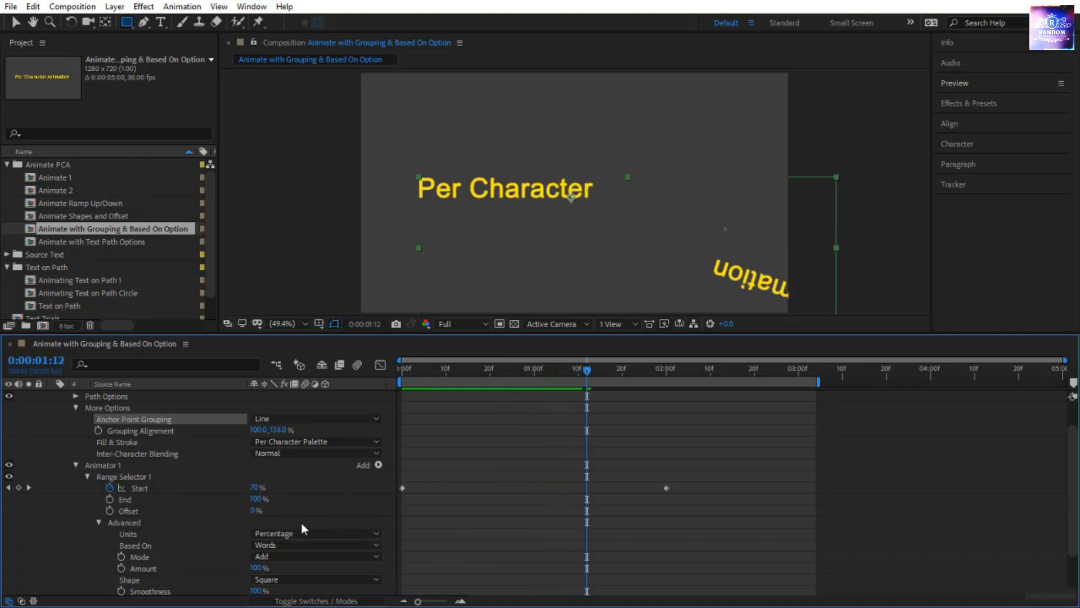
left_click_drag(586, 370, 700, 398)
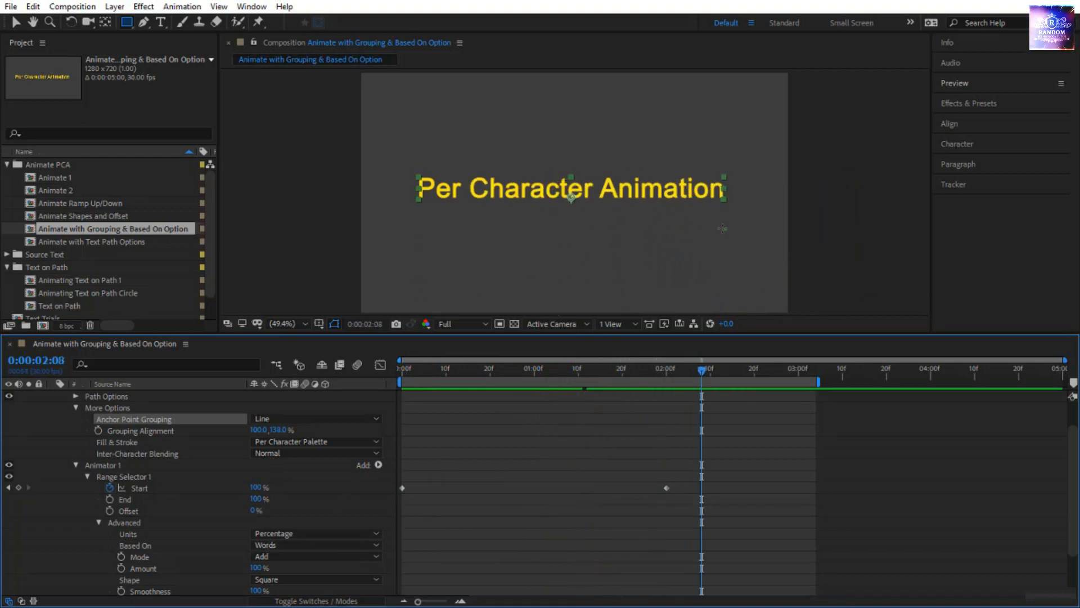
Set Grouping Alignment to 1% horizontal and -256% vertical, placing the anchor point above the text, and preview the animation from the start.
left_click_drag(283, 431, 283, 430)
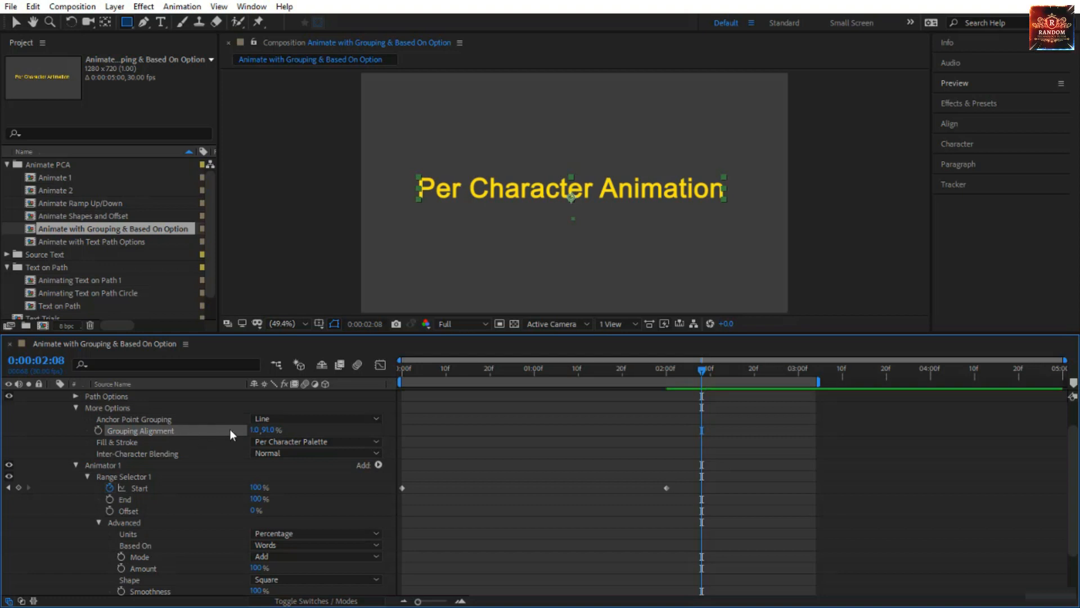
left_click_drag(261, 431, 253, 430)
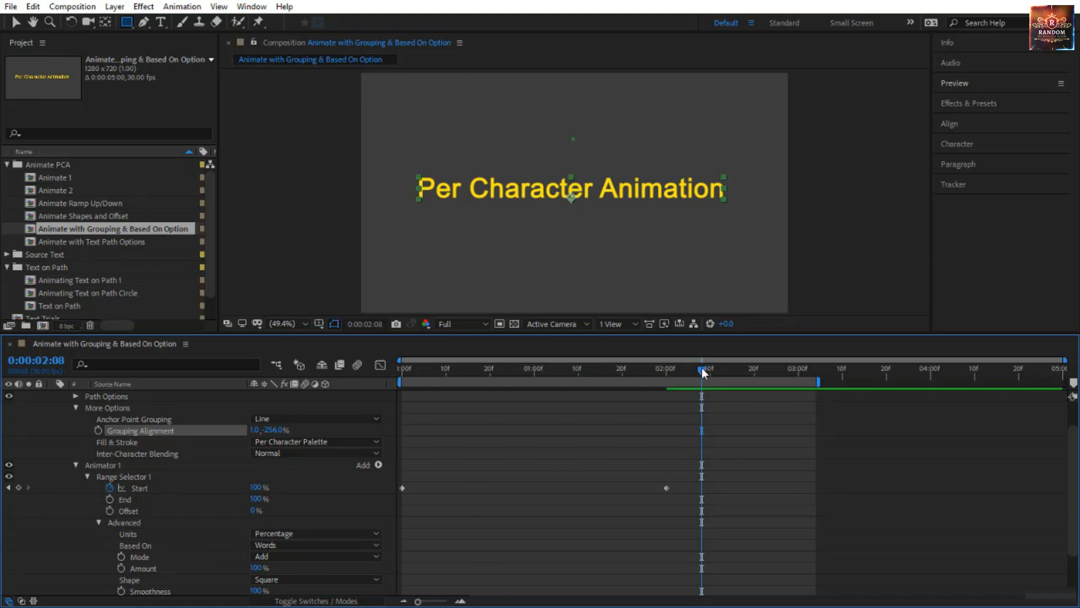
left_click_drag(537, 397, 371, 427)
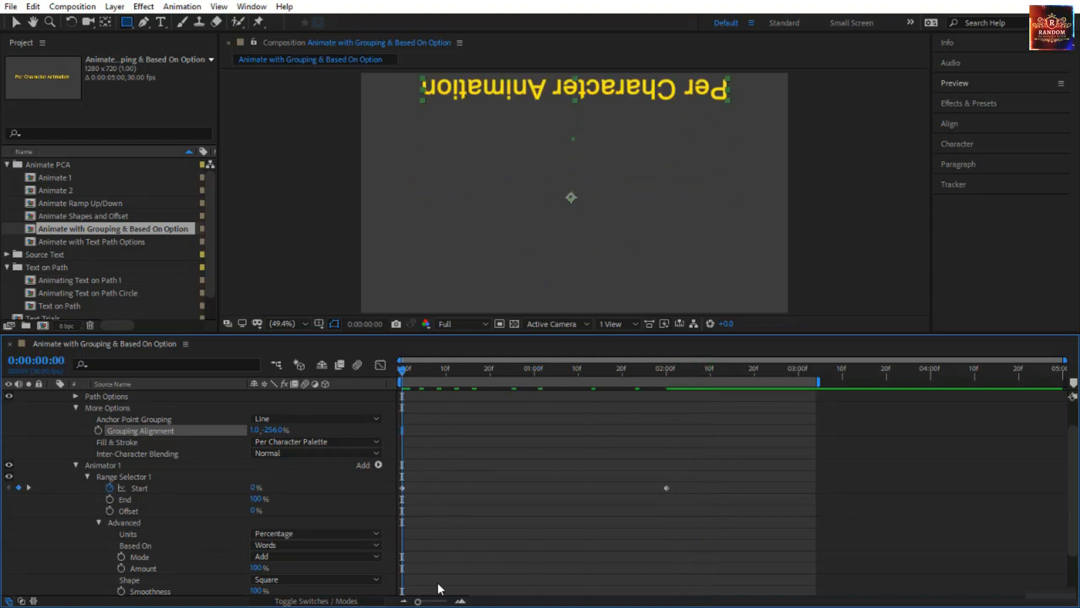
key("space")
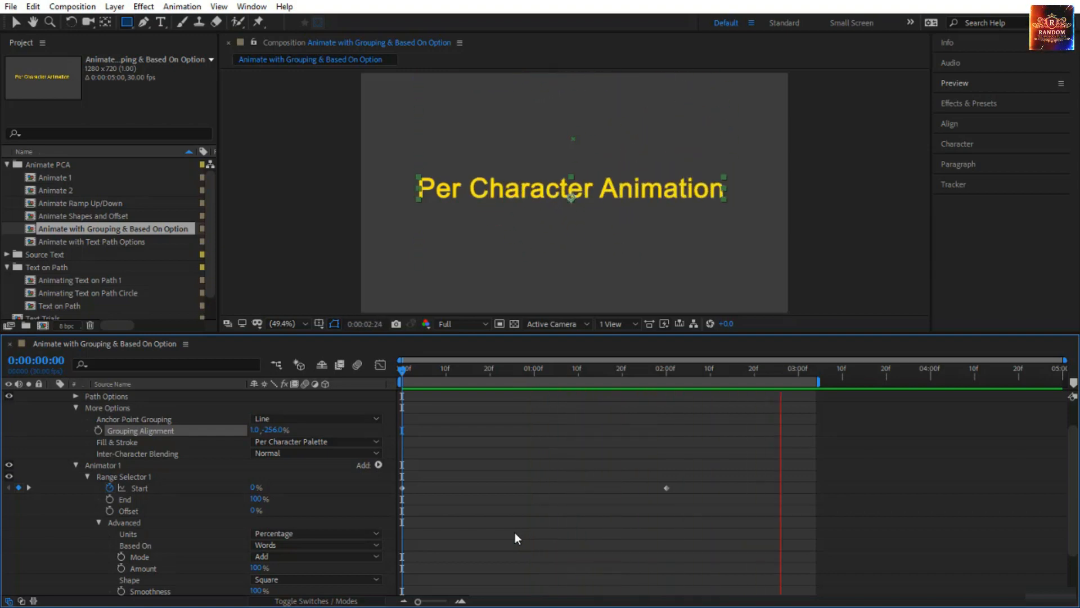
Switch Anchor Point Grouping back to Word and scrub from the start to 0:00:02:13.
left_click(287, 422)
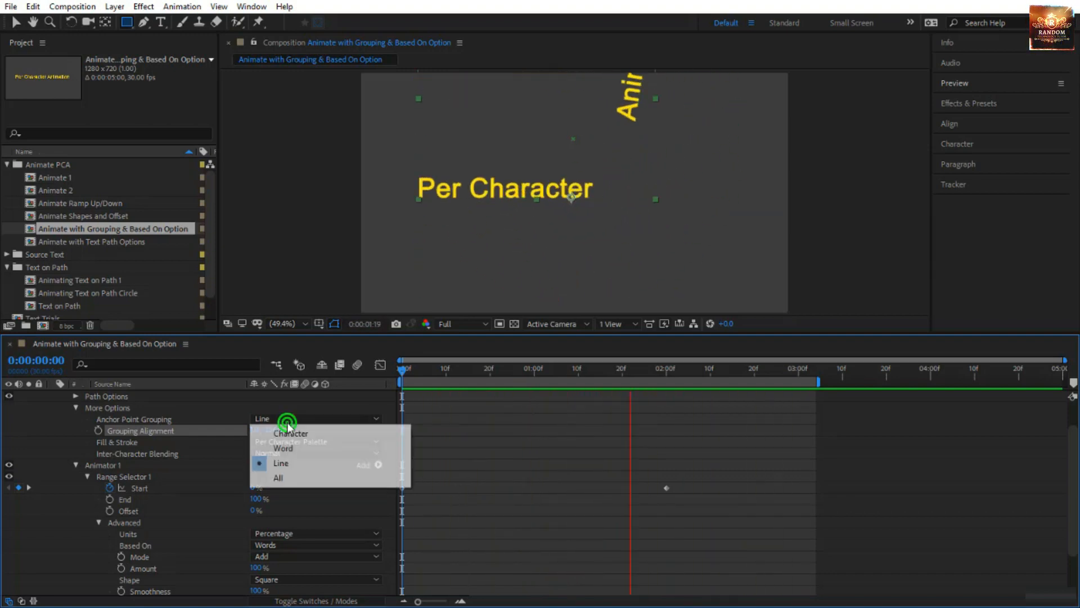
left_click(284, 448)
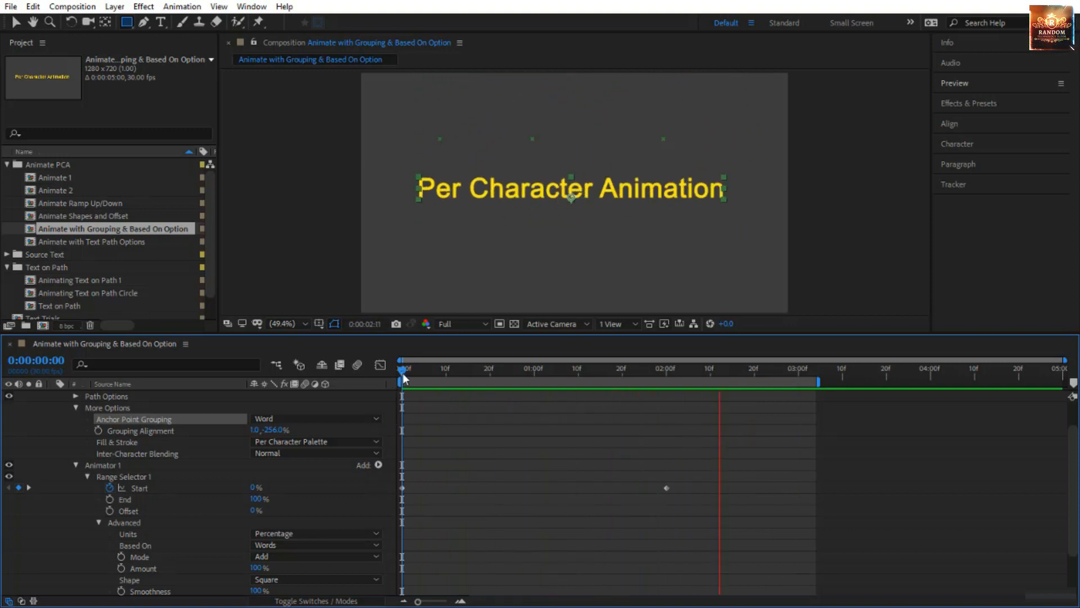
left_click_drag(402, 373, 710, 501)
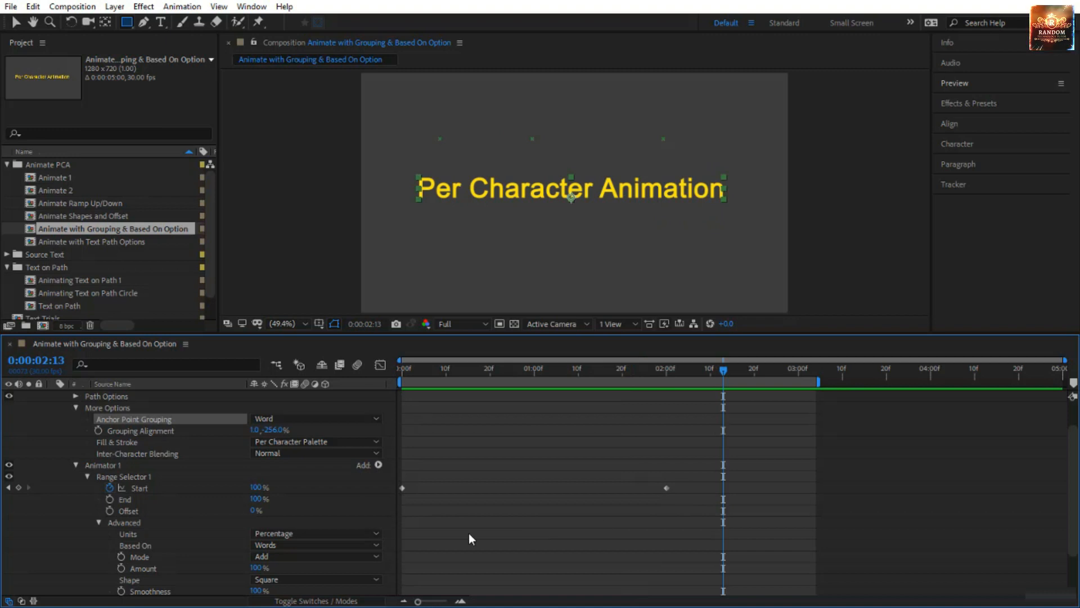
Set Based On to Lines and Anchor Point Grouping to Character, and scrub the animation back to 0:00:00:00.
left_click(318, 546)
left_click(309, 532)
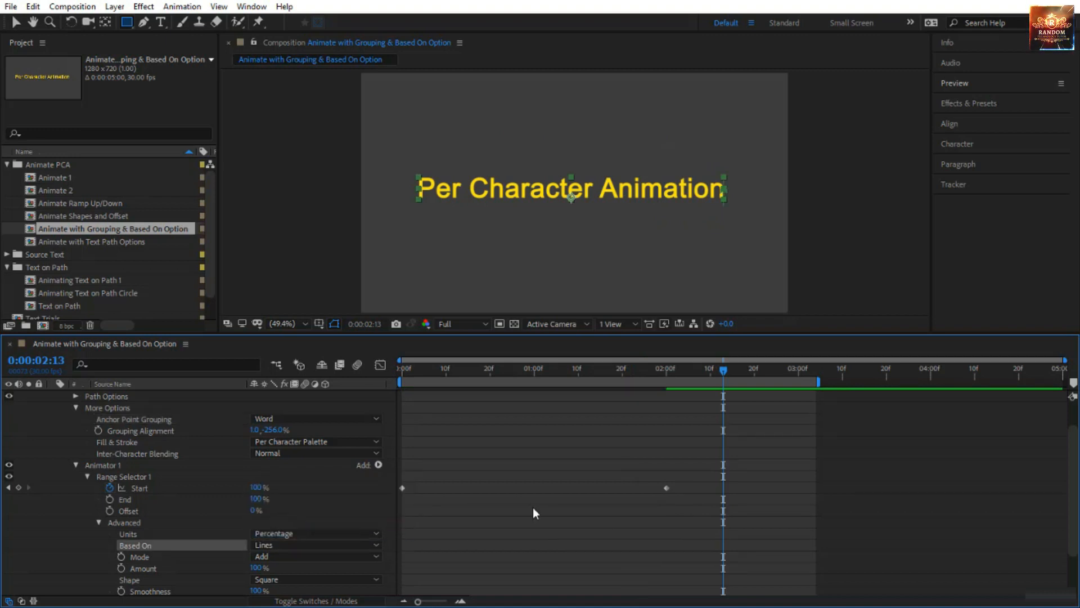
left_click(289, 420)
left_click(291, 433)
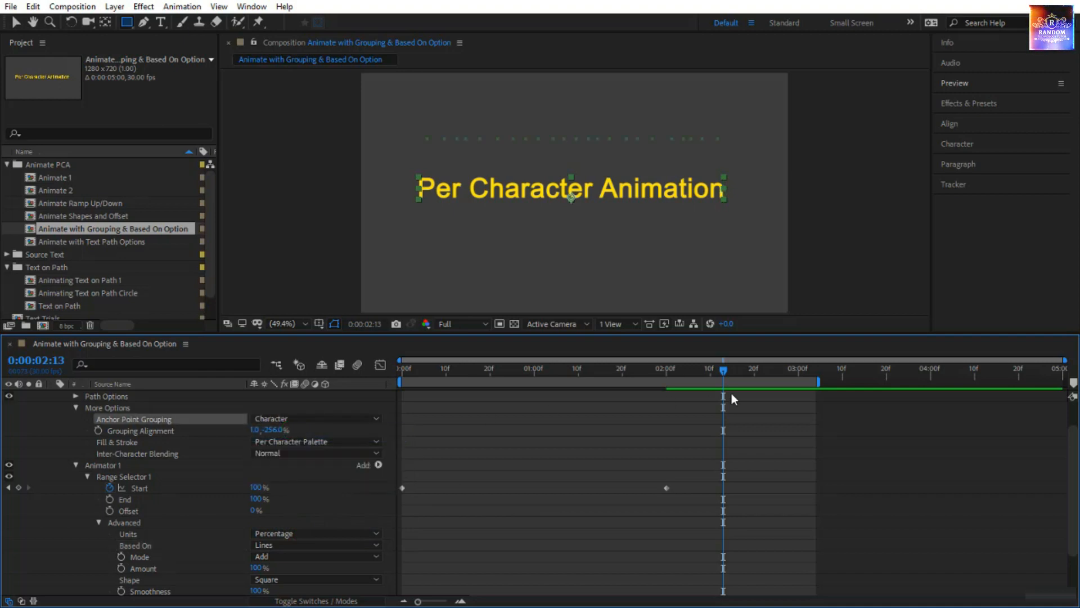
left_click_drag(724, 369, 340, 475)
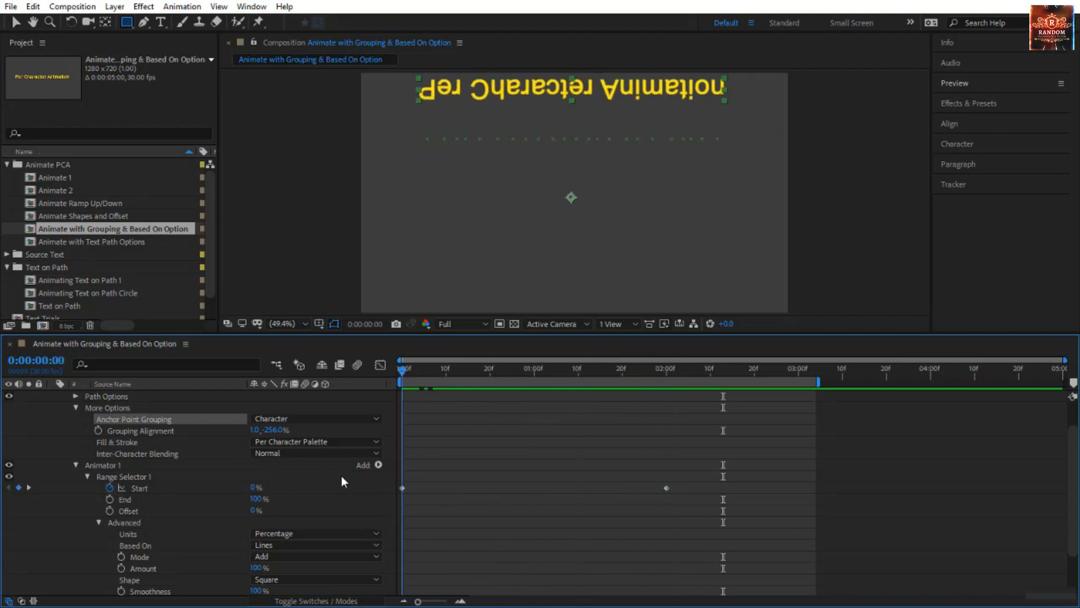
Set Anchor Point Grouping to Word while keeping Based On at Lines, and scrub from the start to 0:00:01:16.
left_click(304, 420)
left_click(308, 446)
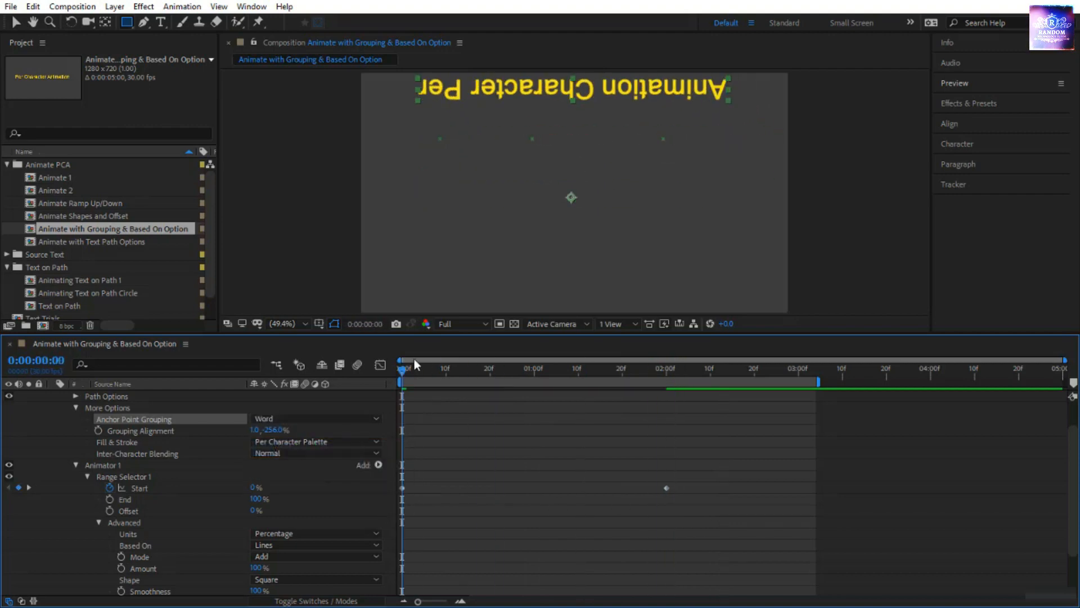
left_click_drag(407, 380, 605, 444)
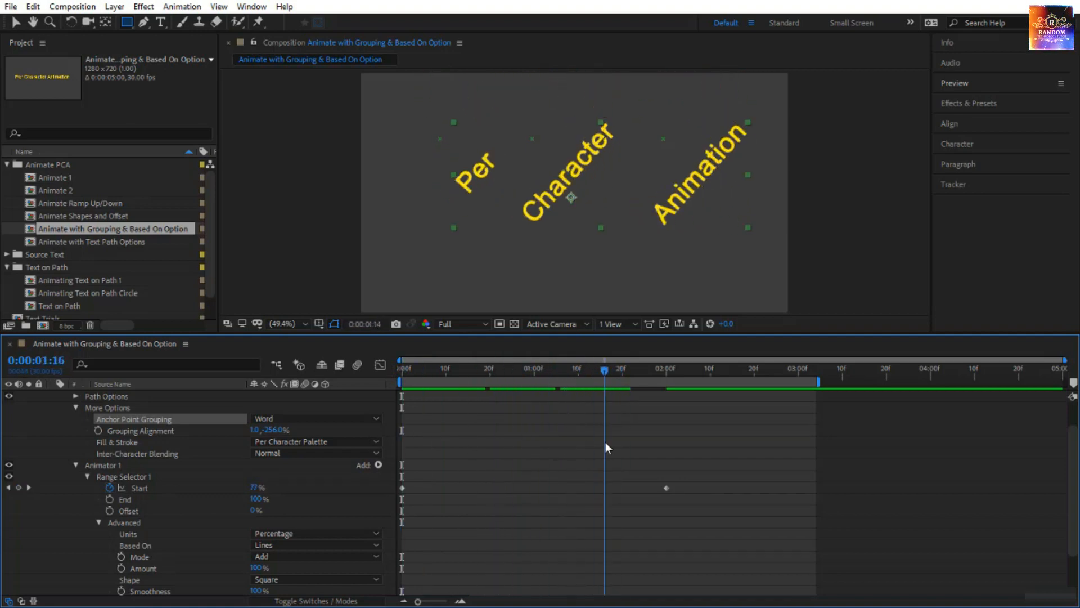
Change Based On to Words and scrub the timeline to compare how the individual words rotate.
left_click(268, 543)
left_click(284, 515)
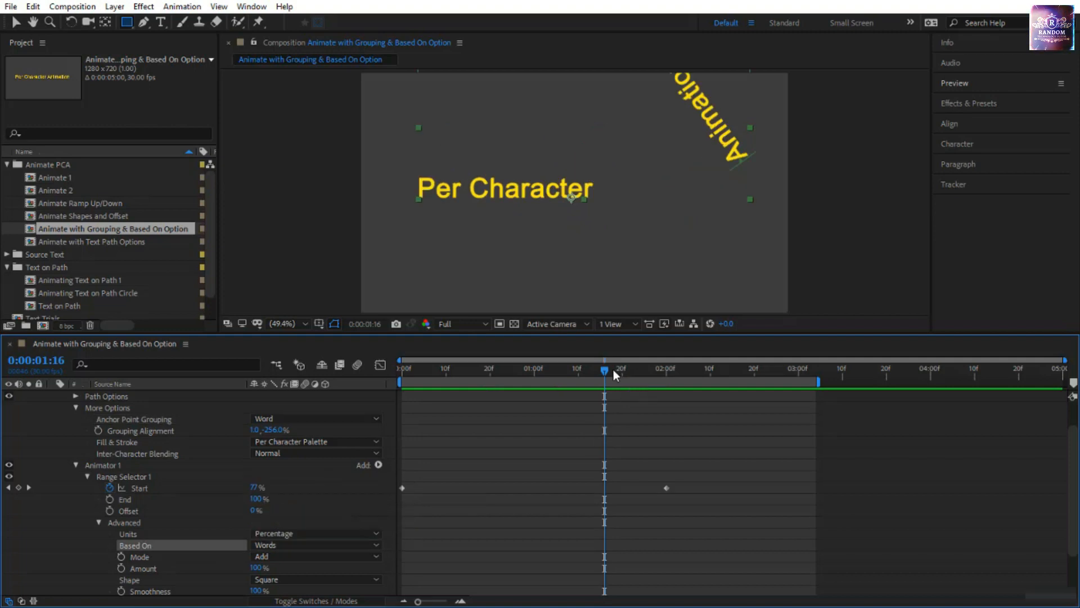
left_click(410, 369)
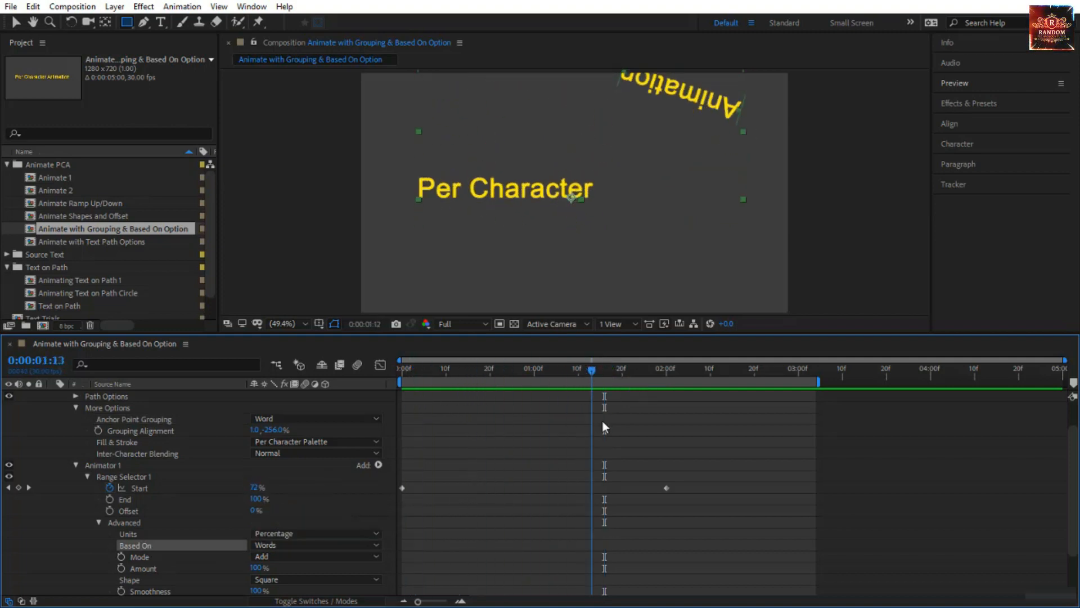
Return Based On to Lines and scrub through the timeline to review all words rotating together.
left_click(266, 549)
left_click(299, 529)
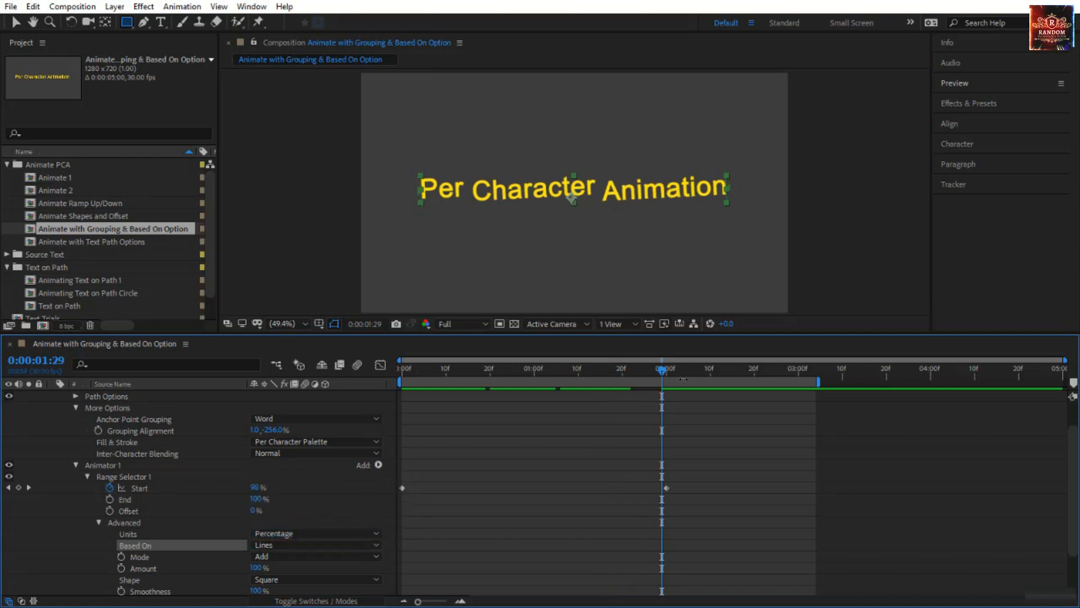
left_click_drag(668, 371, 410, 401)
key("space")
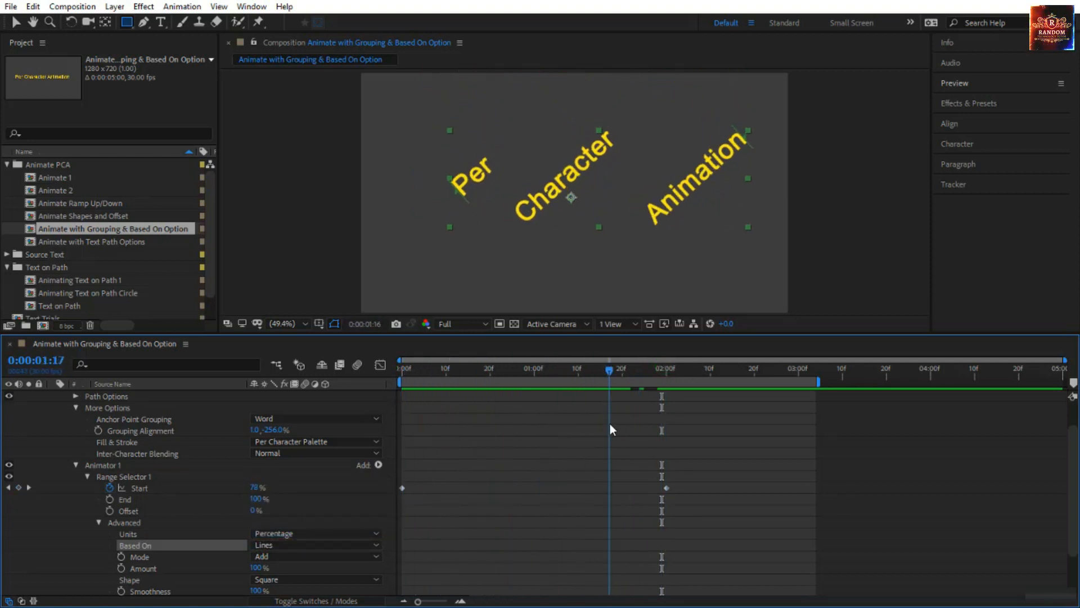
Preview the Based On Lines word rotation from the start of the composition.
key("Home")
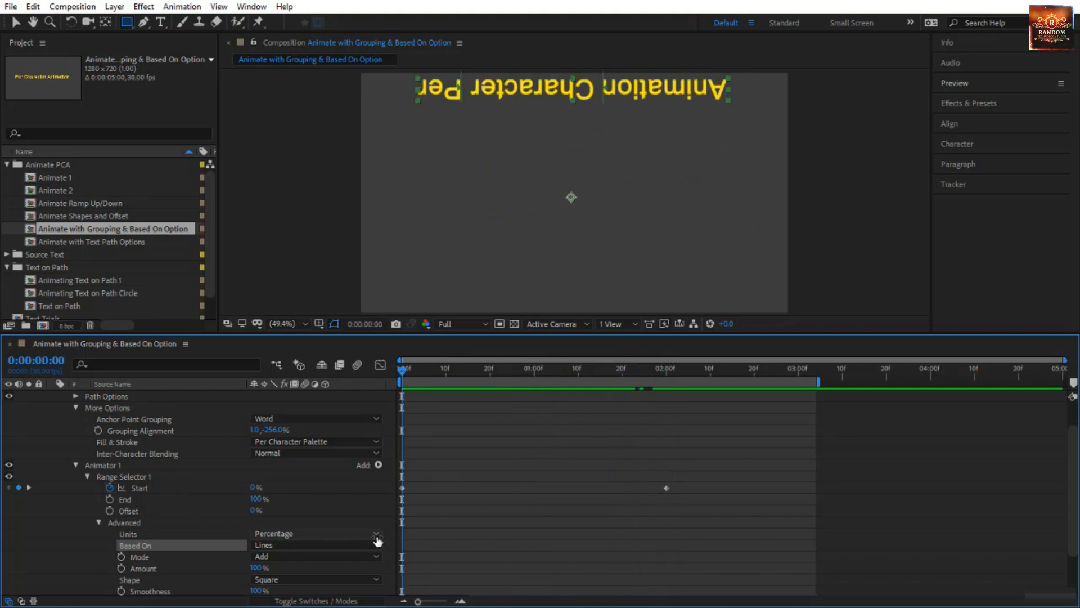
key("space")
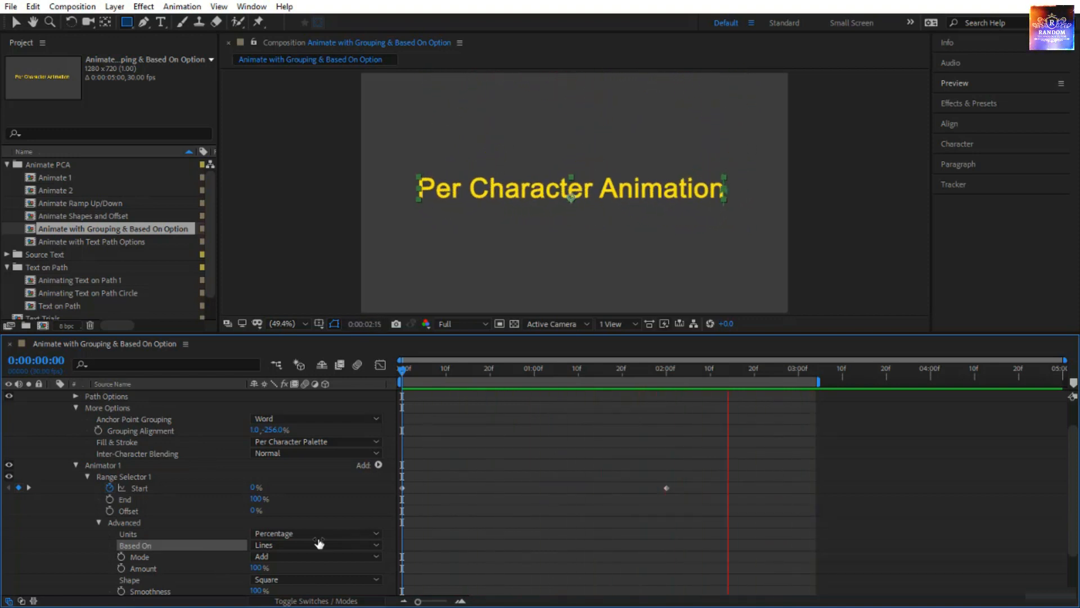
key("space")
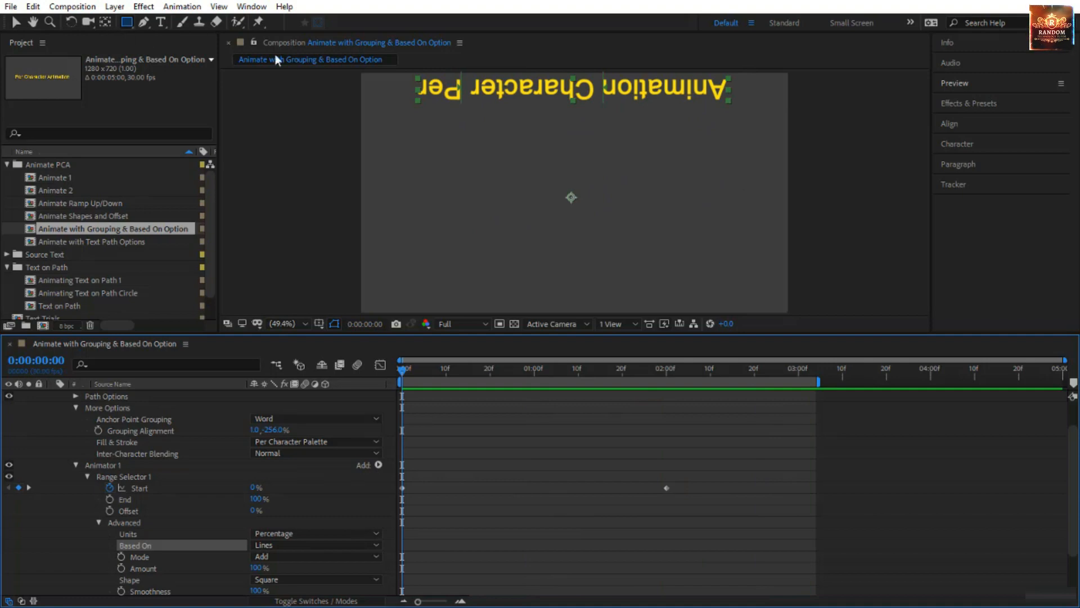
Draw a full-width rectangular mask on the text layer across the upper third of the composition and invert it.
left_click(127, 23)
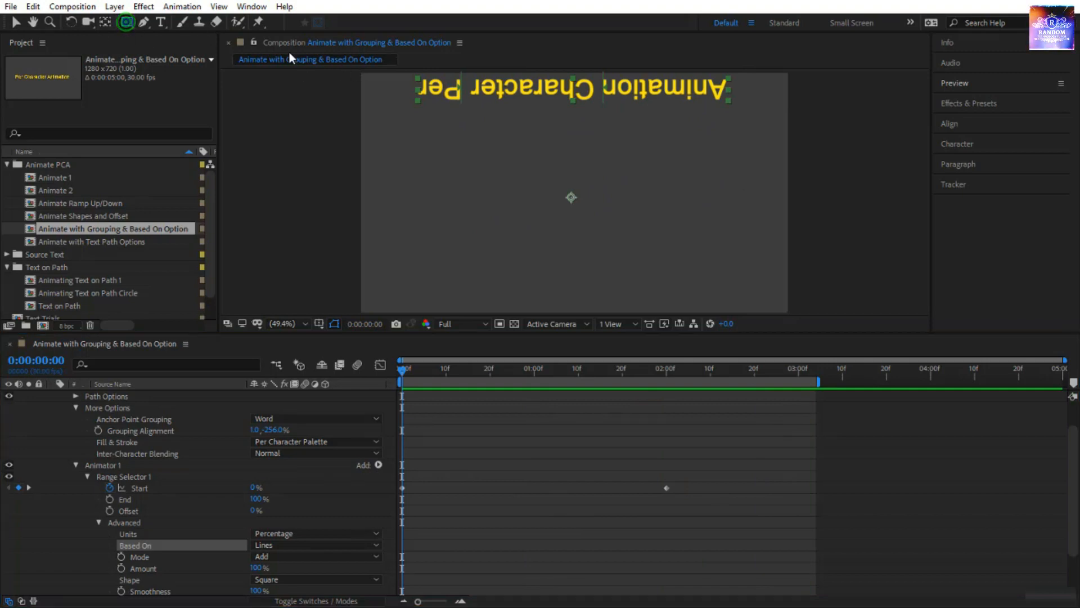
left_click_drag(357, 69, 383, 126)
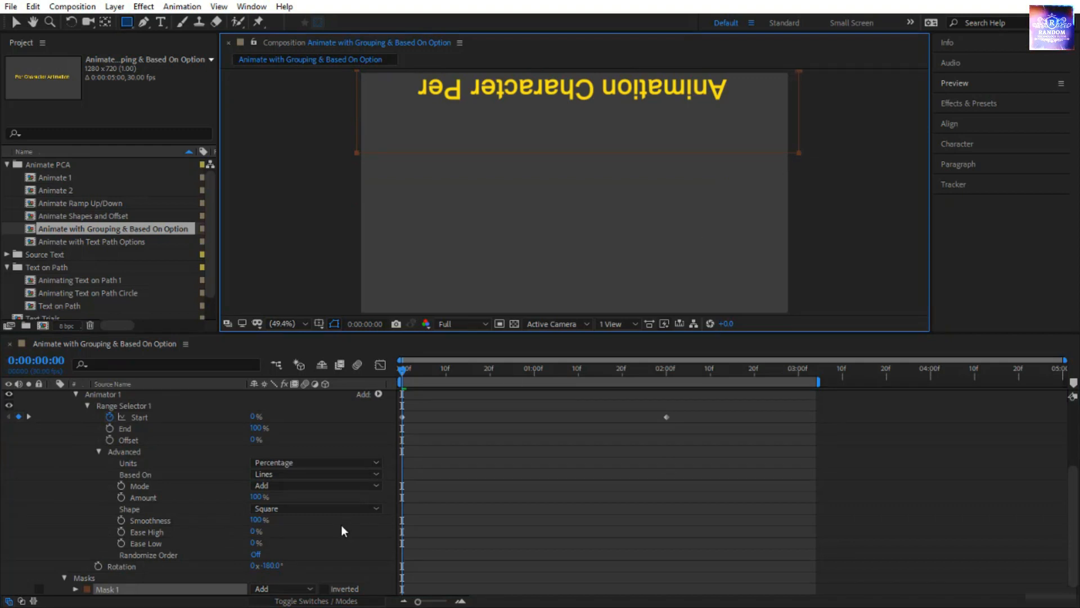
left_click(323, 588)
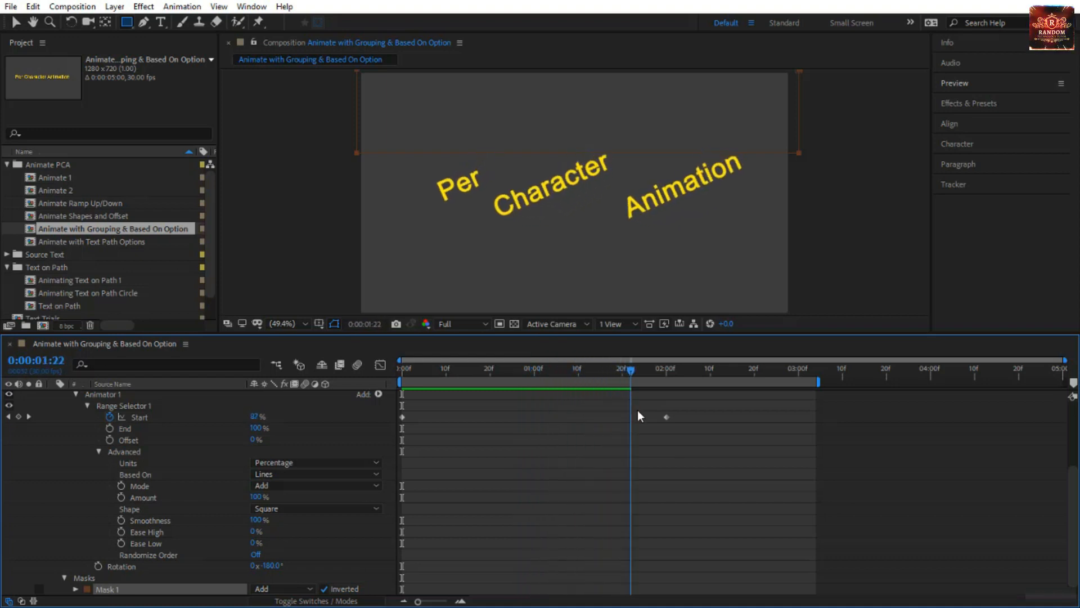
Preview the masked word rotation, and delete the mask from the text layer.
key("space")
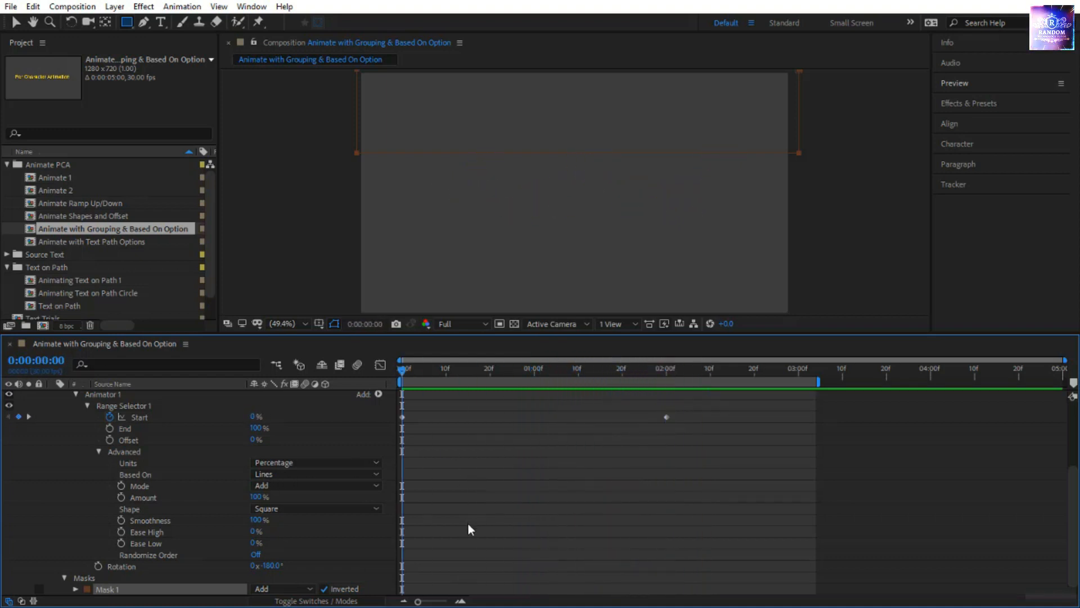
key("space")
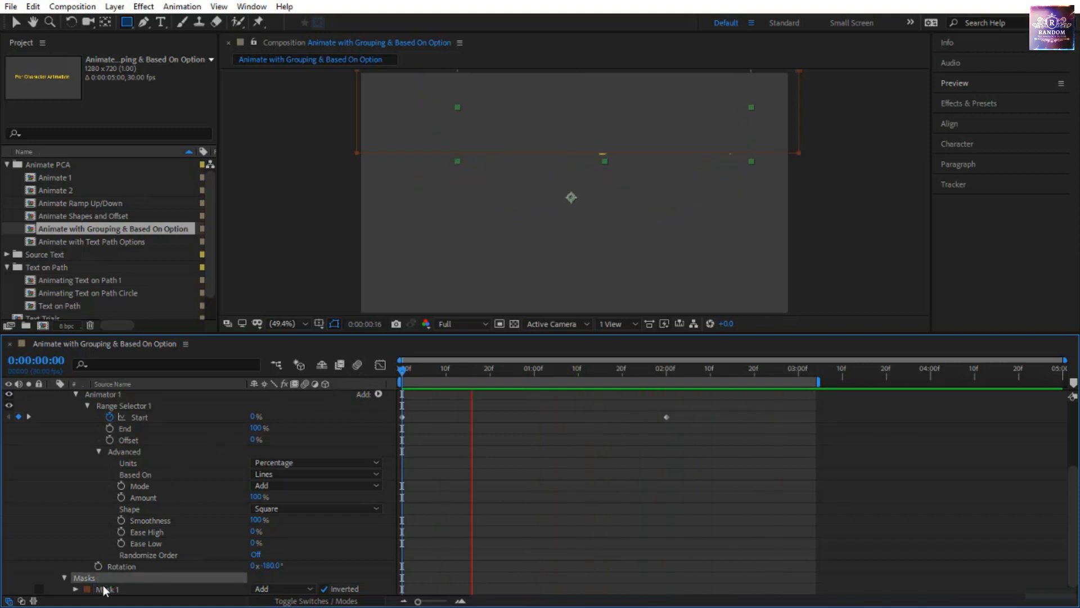
key("Delete")
Add an Opacity property to Animator 1 and set it to 0%.
left_click(381, 404)
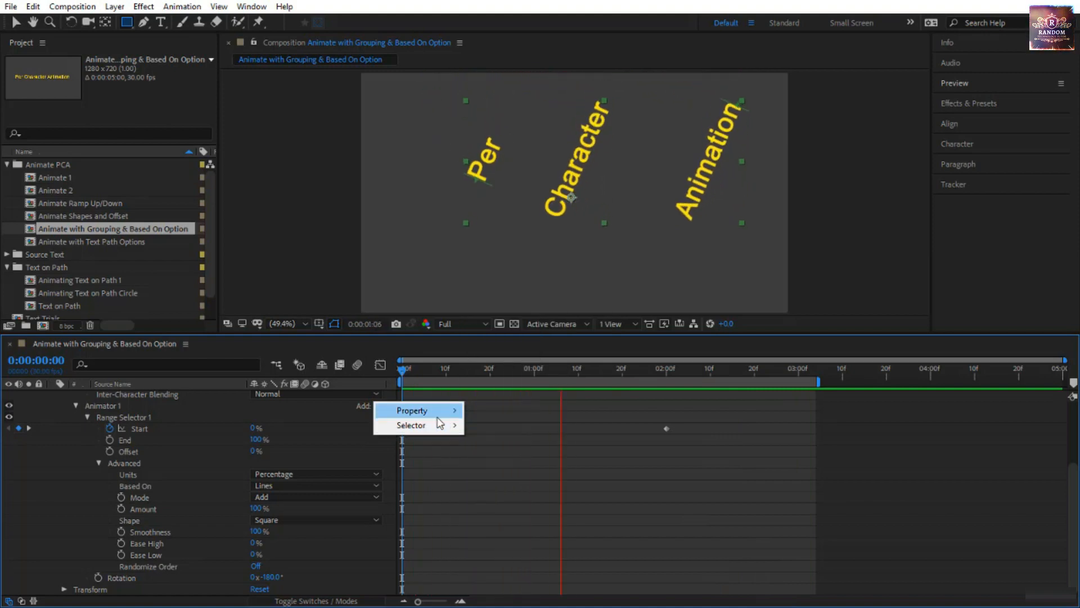
mouse_move(428, 410)
left_click(541, 249)
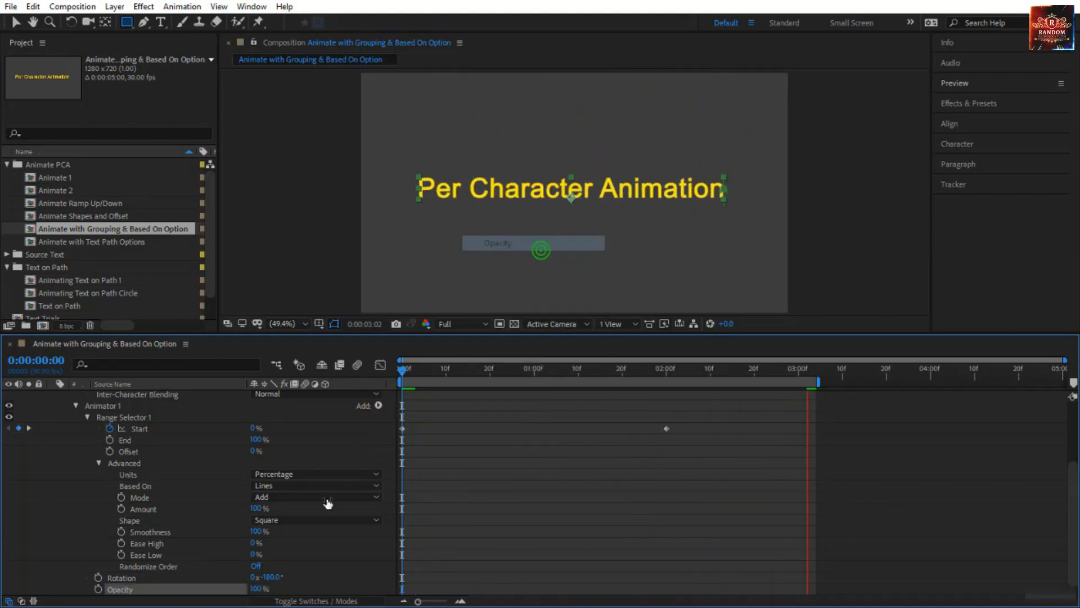
left_click_drag(258, 590, 144, 598)
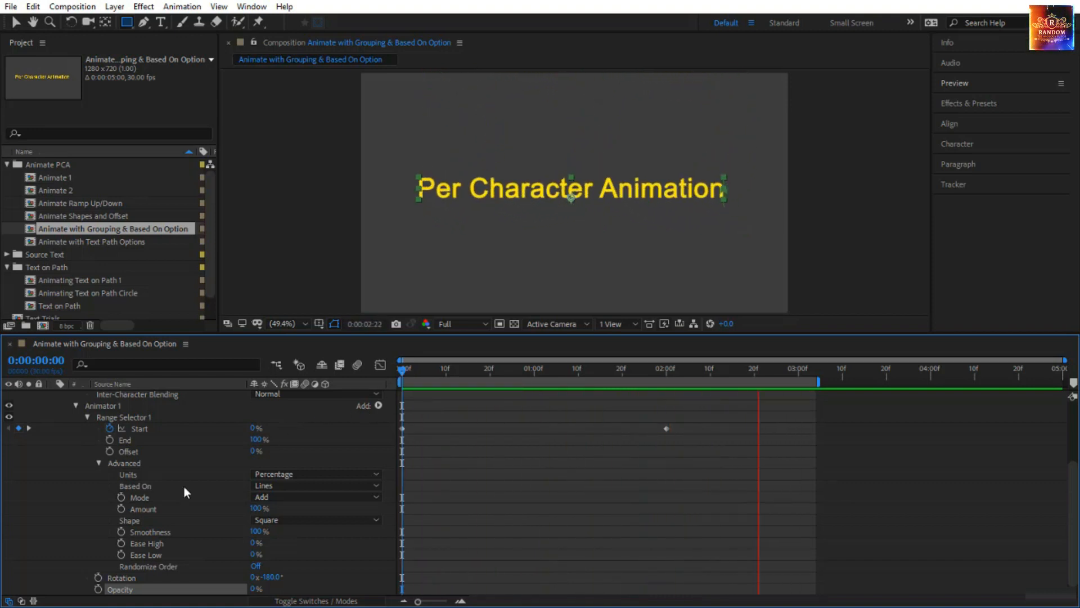
scroll(155, 484, "up", 2)
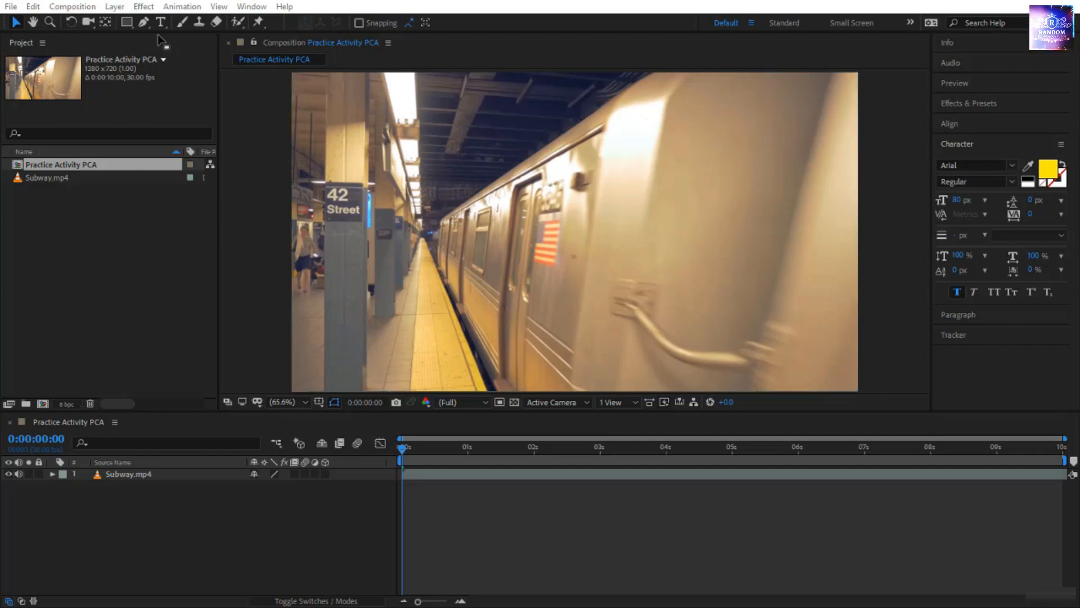
Activate the Rectangle tool in the Practice Activity PCA composition and set its fill type to Solid Color.
left_click(130, 25)
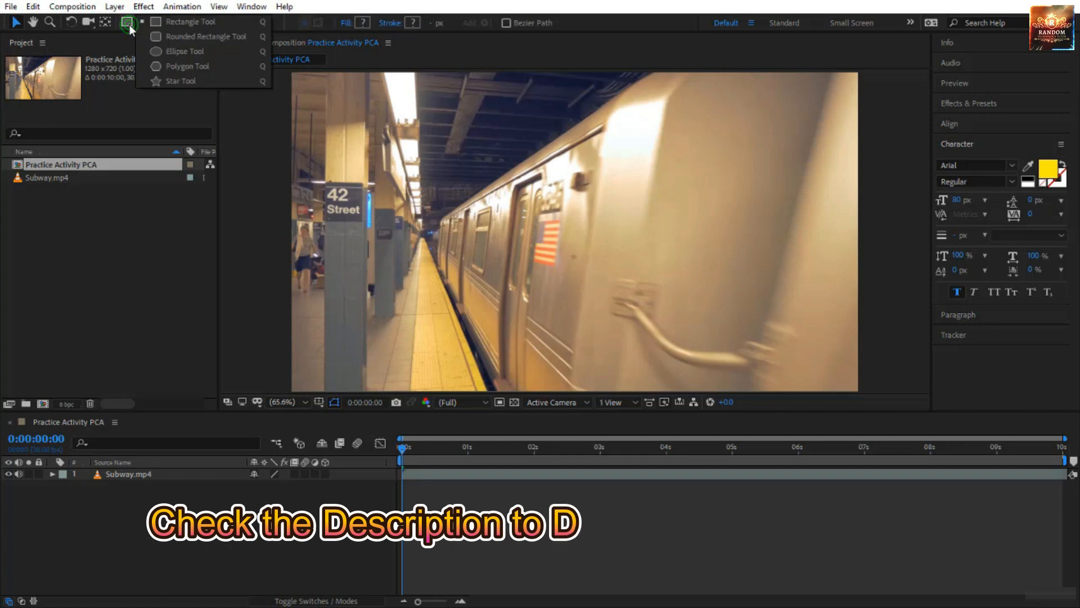
left_click(202, 26)
left_click(349, 24)
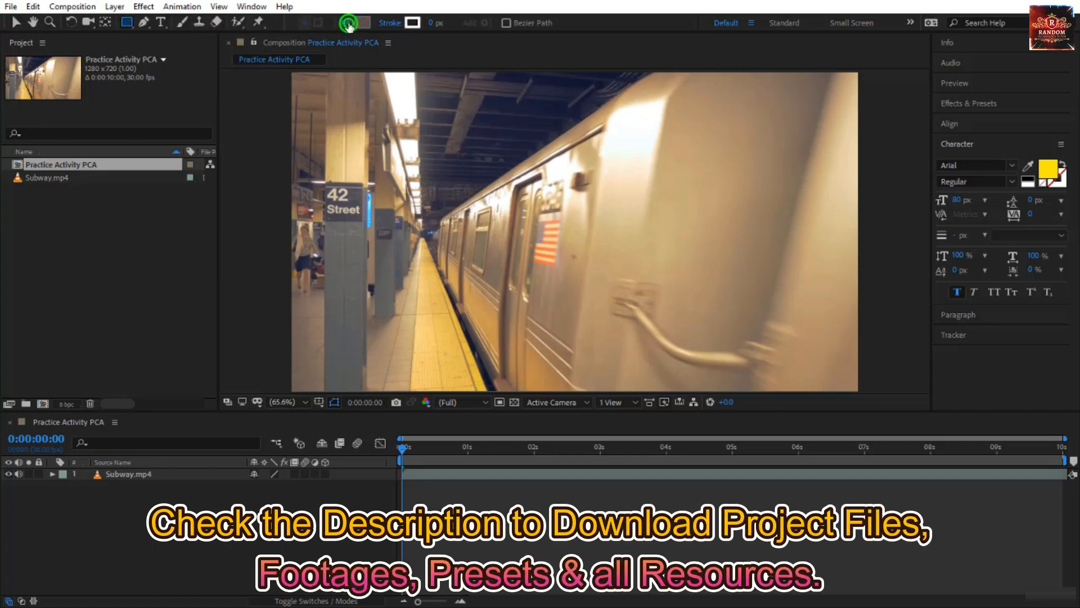
left_click(578, 181)
left_click(603, 258)
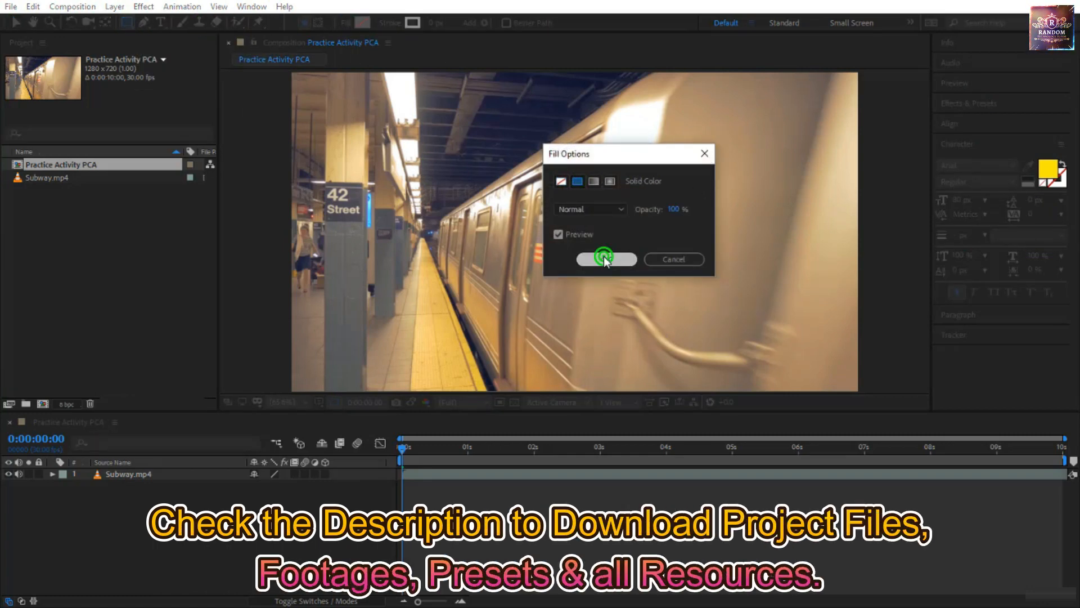
Set the shape fill color to white (FFFFFF).
left_click(360, 23)
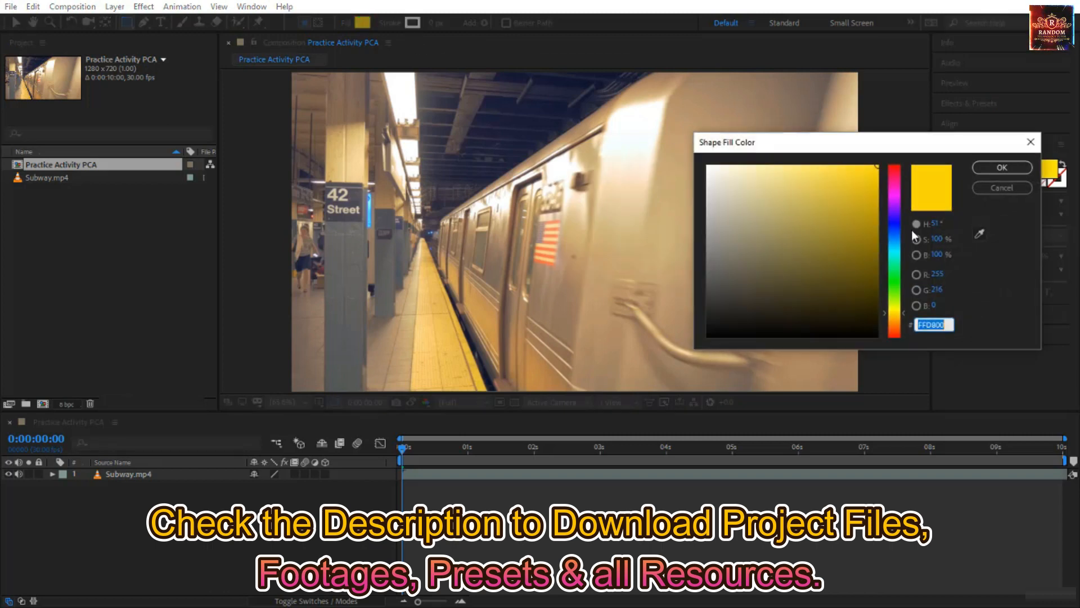
left_click_drag(898, 207, 895, 172)
left_click_drag(810, 225, 632, 134)
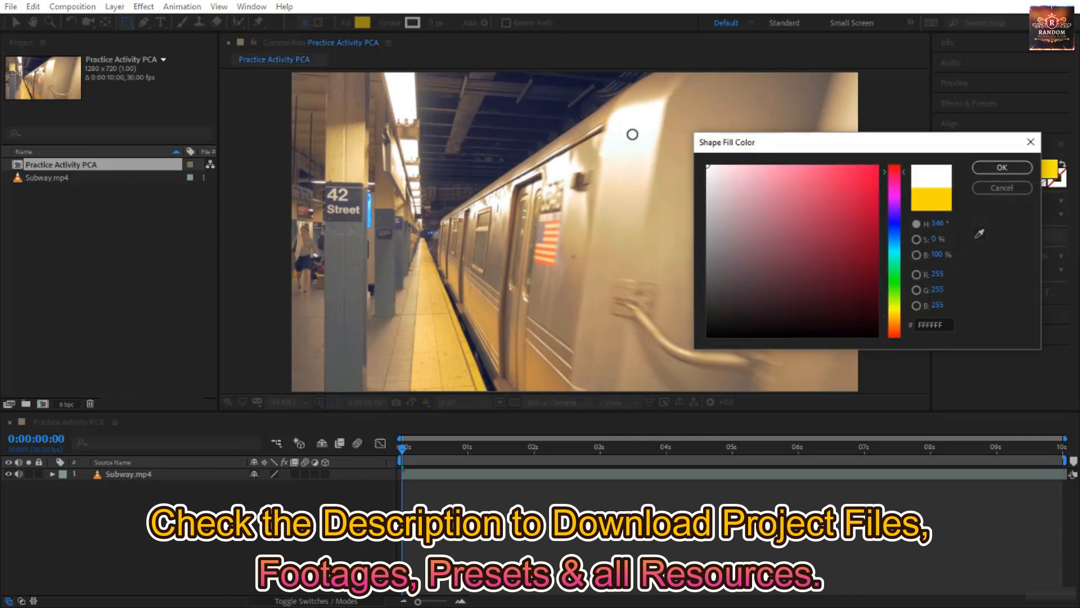
left_click(991, 169)
Lower the shape fill's opacity so that the white is slightly translucent.
left_click(346, 23)
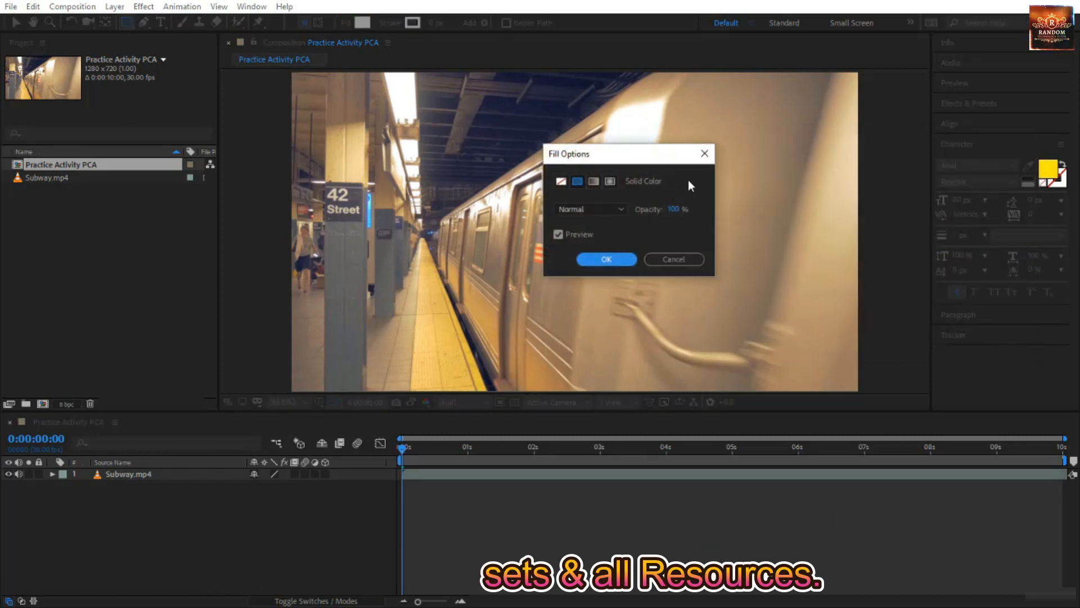
left_click(675, 209)
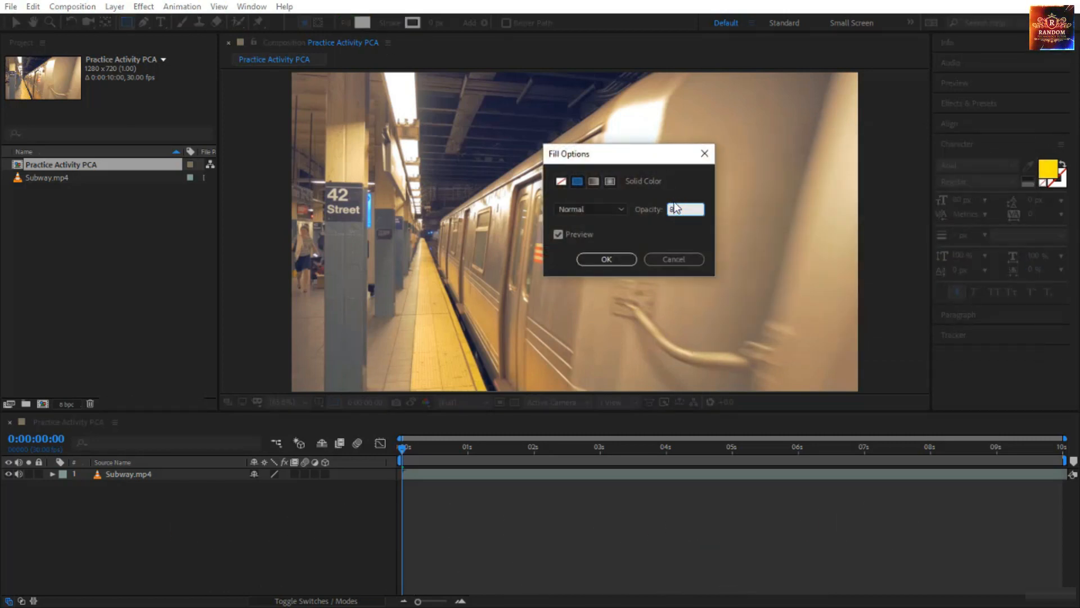
type("8")
key("Return")
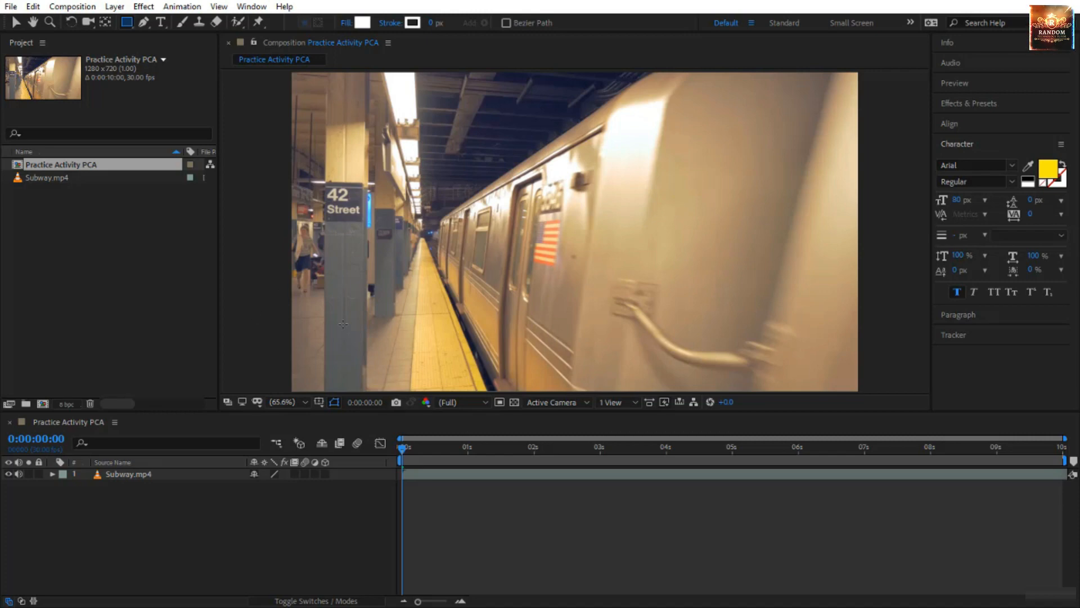
Draw a thin horizontal white bar over the lower part of the subway footage and rename its layer Whit BG.
left_click_drag(322, 328, 534, 345)
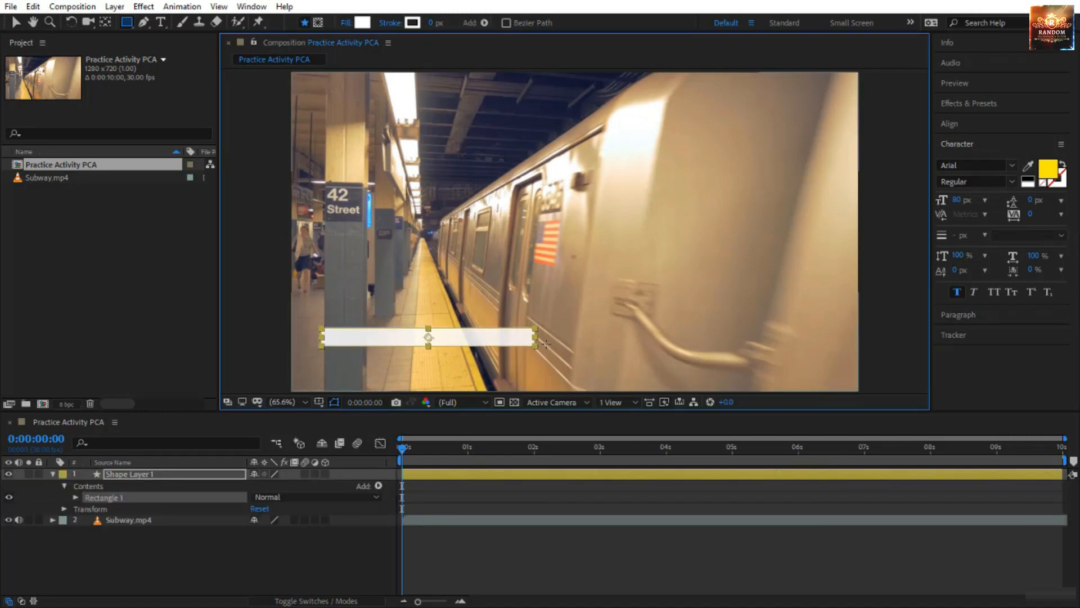
left_click(174, 474)
key("Return")
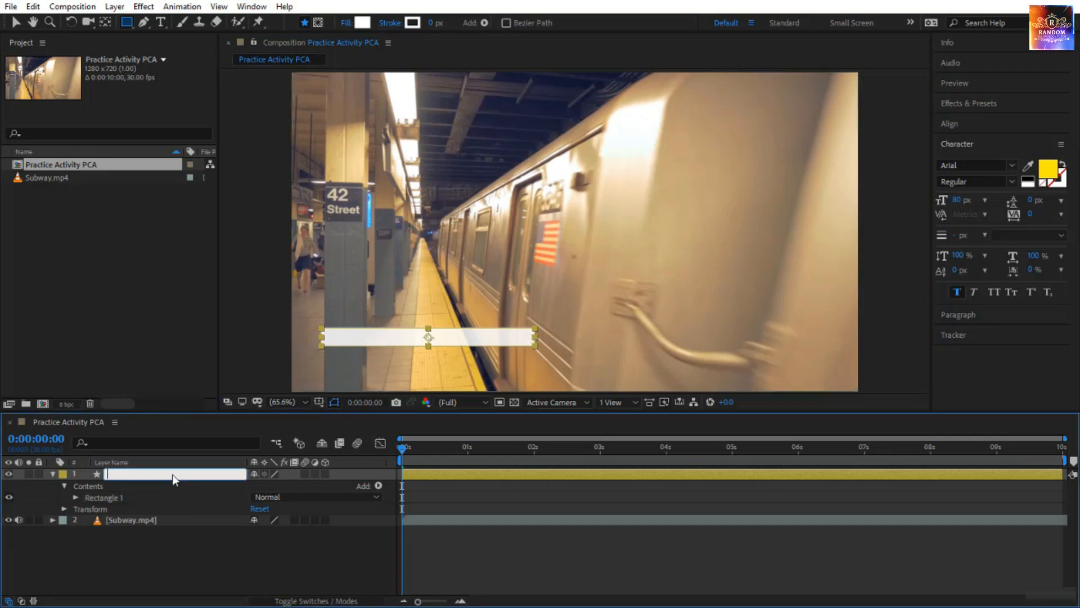
type("Whit BG")
key("Return")
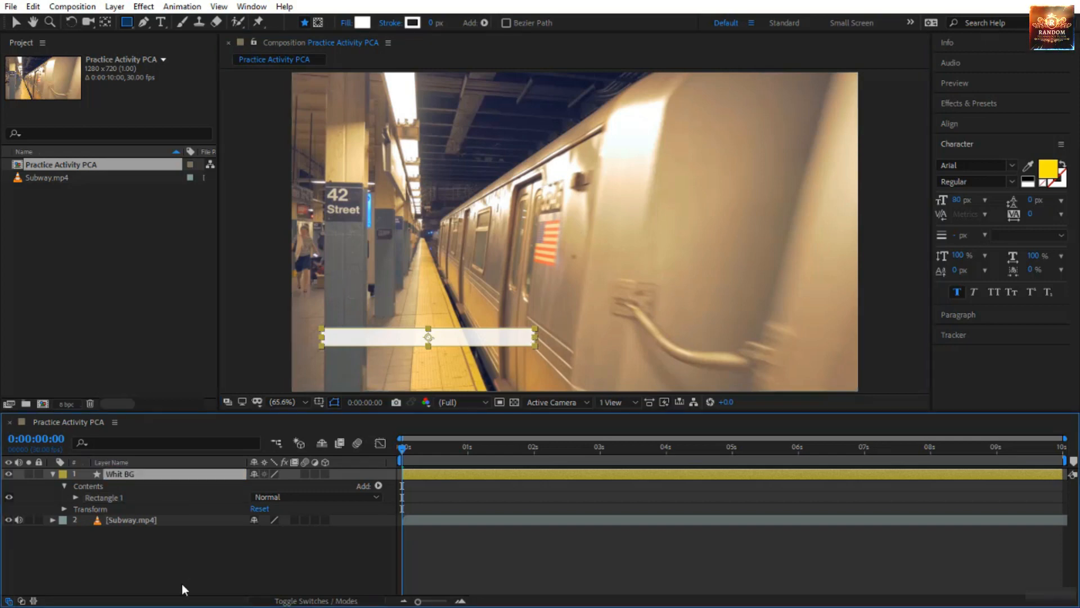
left_click(181, 582)
Duplicate the Whit BG layer and place the copy directly beneath the original bar.
left_click(143, 473)
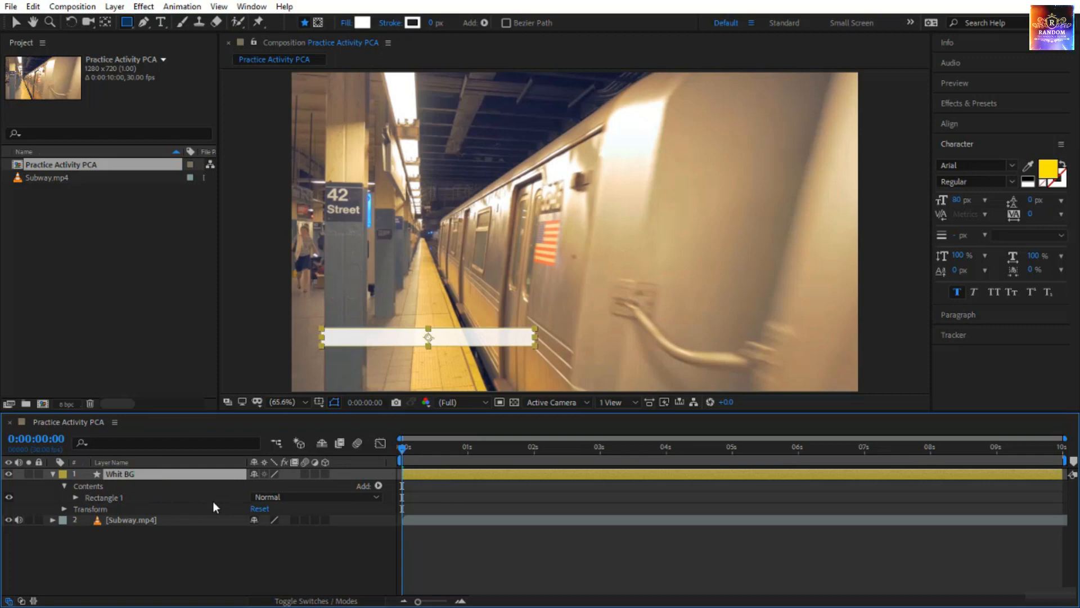
key("ctrl+d")
key("v")
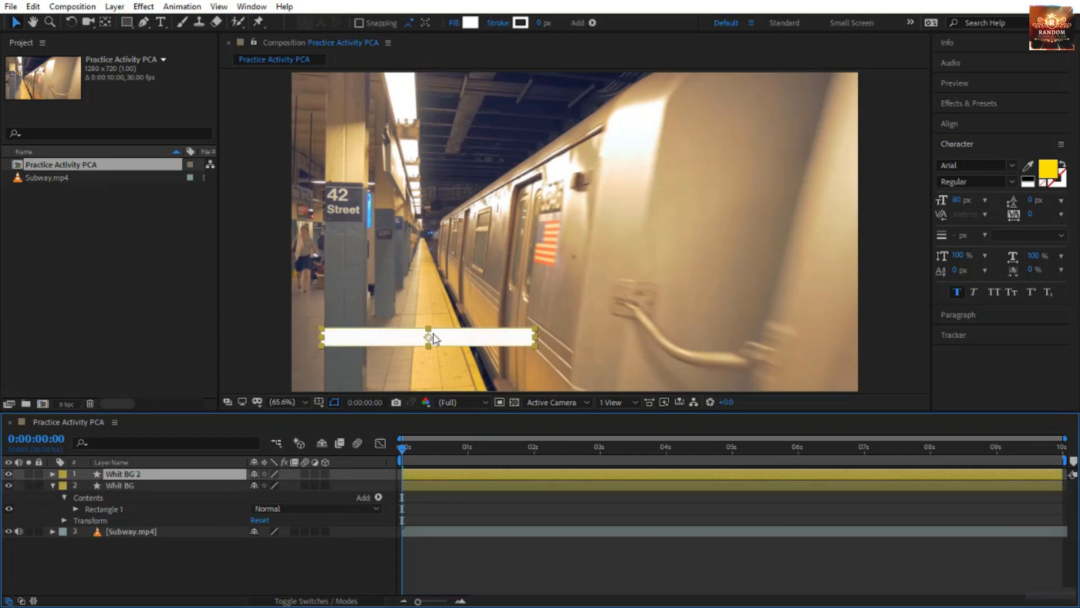
left_click_drag(432, 336, 434, 358)
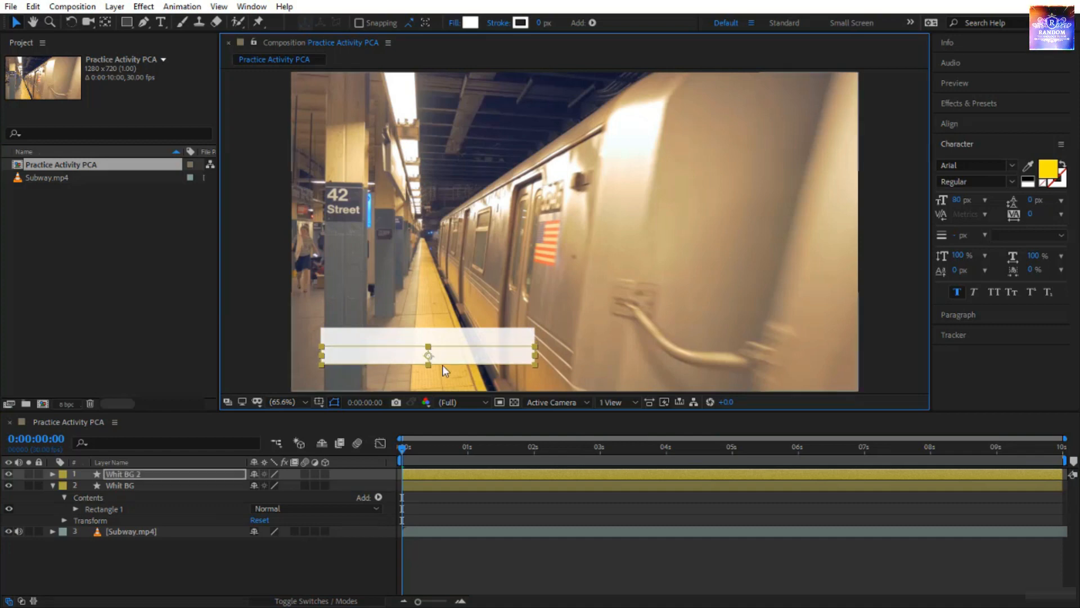
Lock the Subway.mp4 layer.
left_click(444, 374)
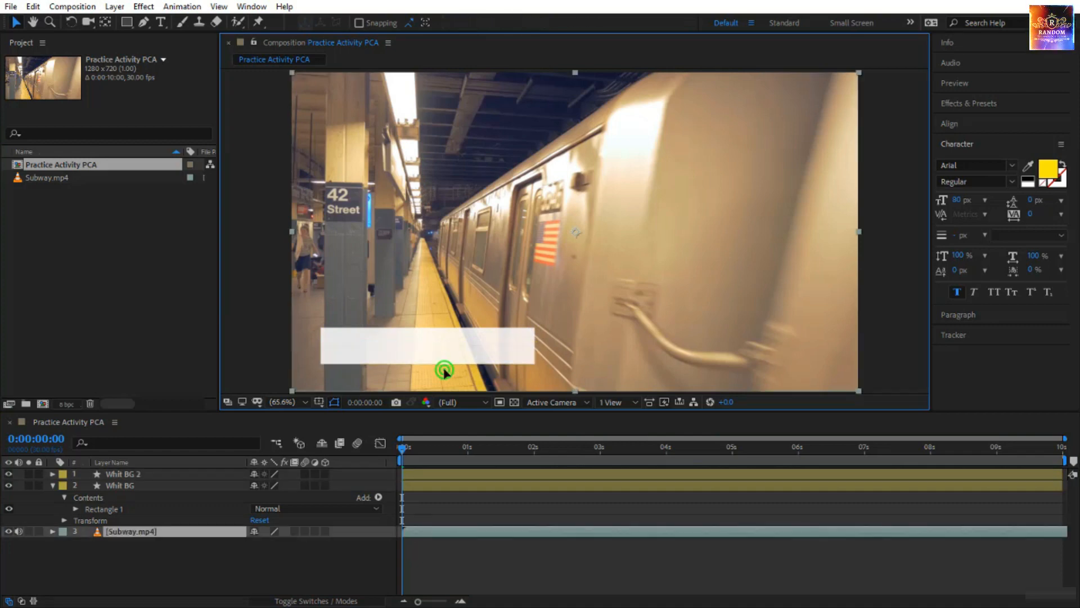
left_click(38, 531)
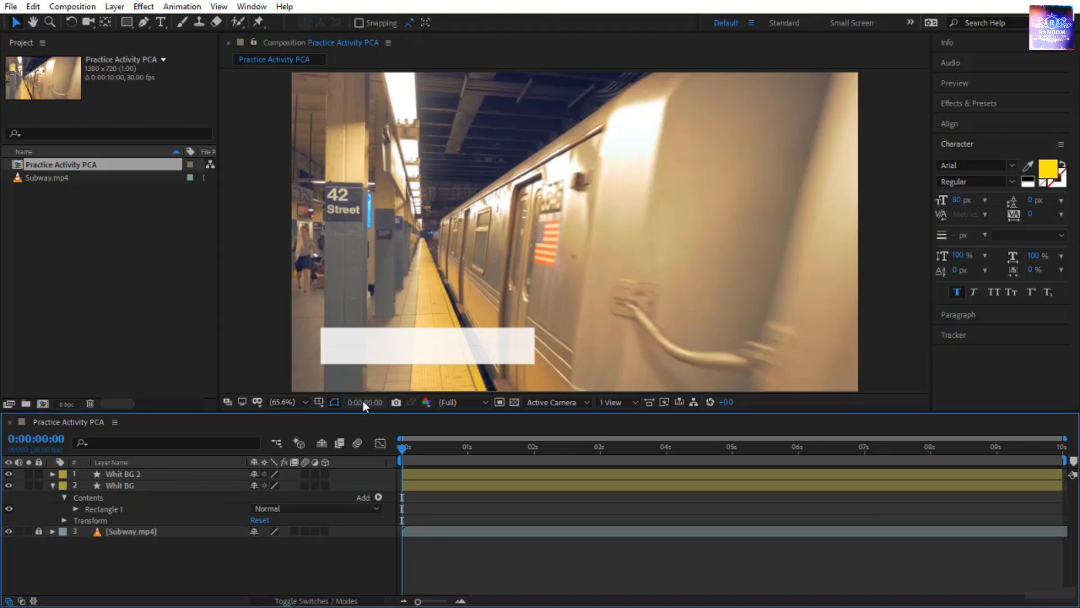
Change the duplicated lower bar's fill color to red (FF0000) and deselect it.
left_click(401, 350)
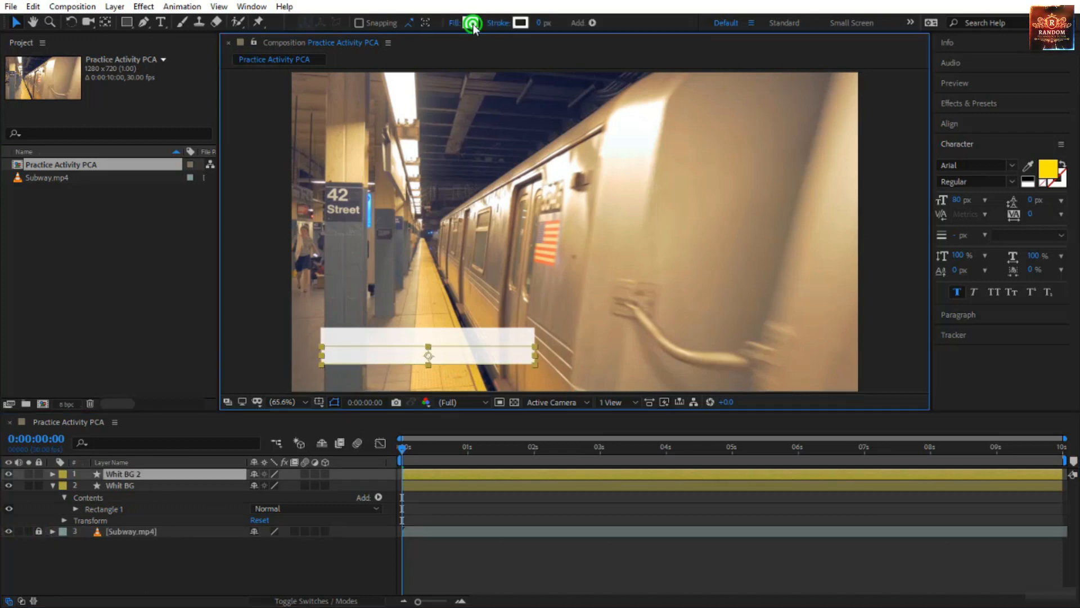
left_click(470, 23)
left_click_drag(851, 237, 984, 99)
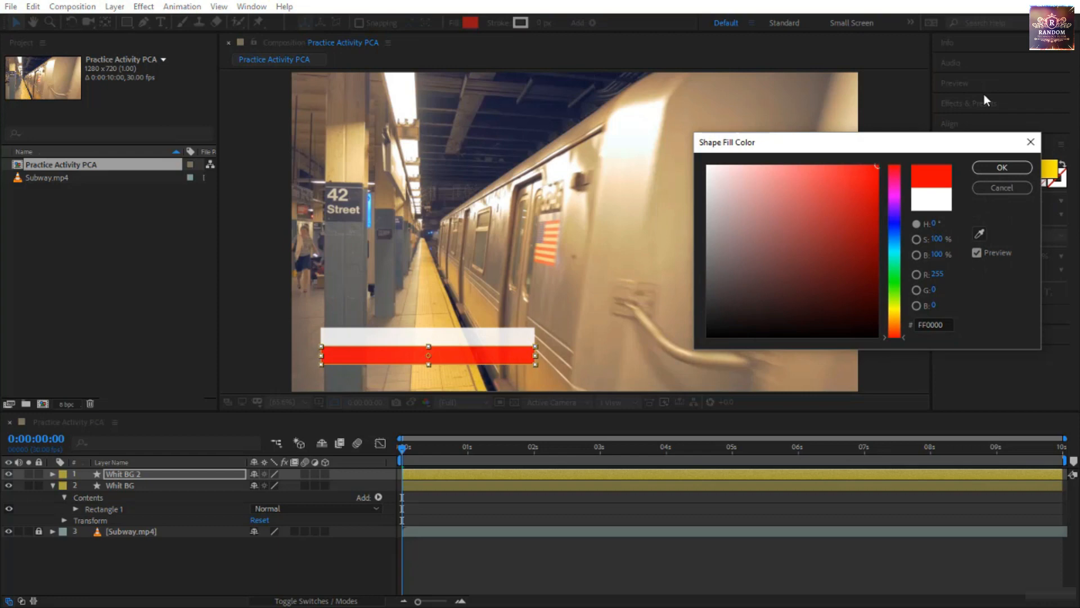
left_click(1002, 167)
left_click(271, 370)
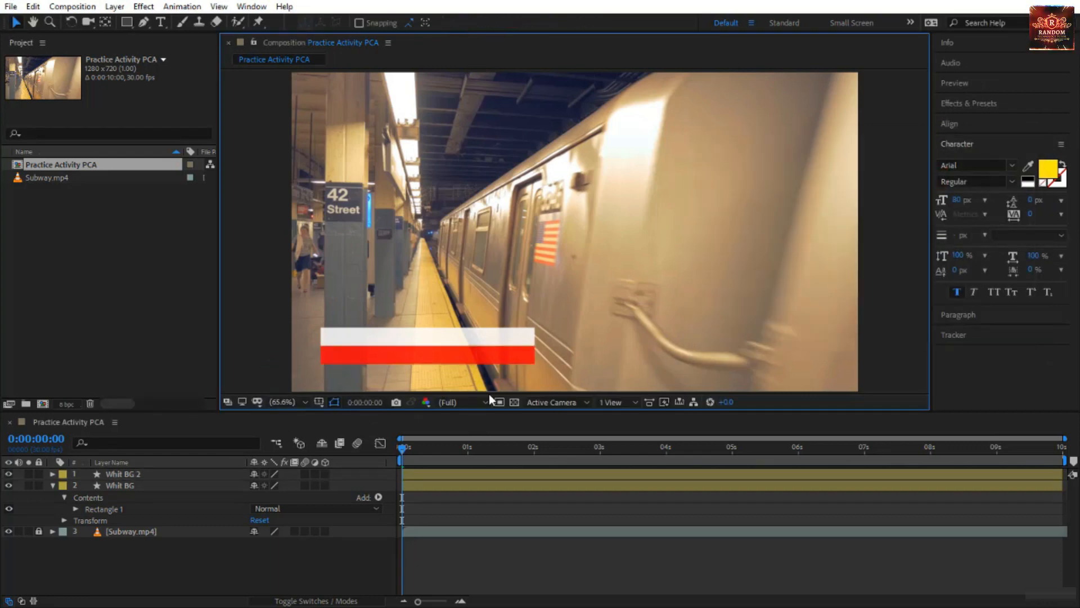
Create a text layer over the bars by pasting "New Subway Station in NY USA", and finish text editing.
left_click(161, 22)
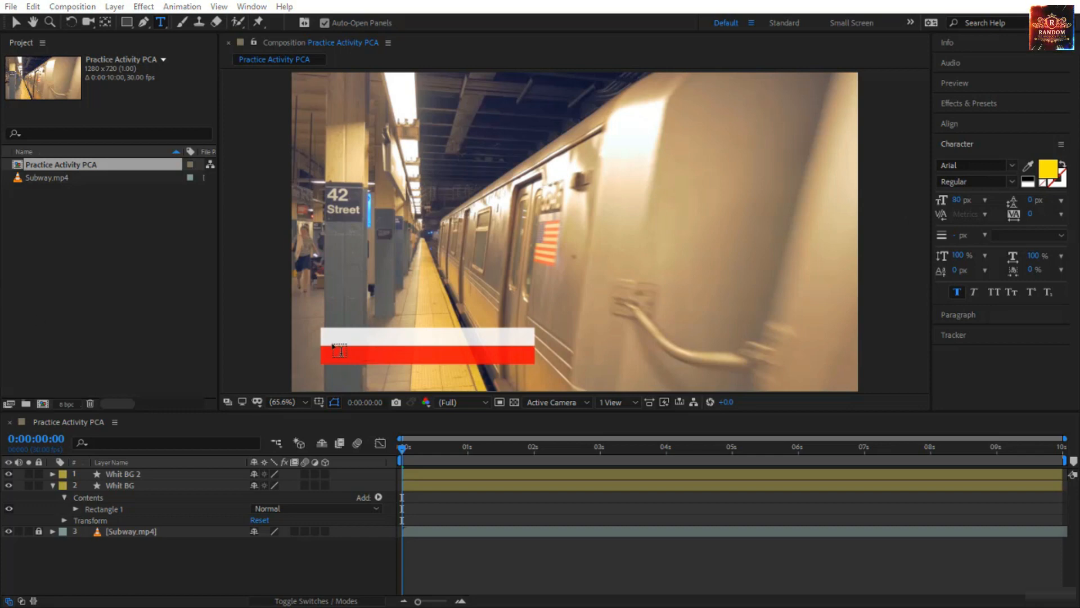
left_click(338, 347)
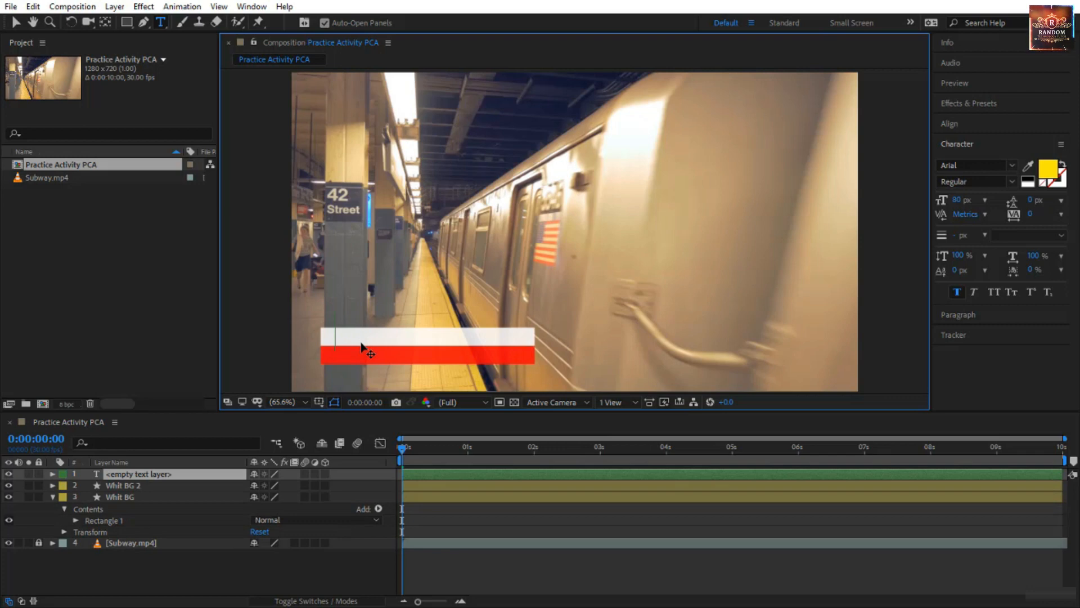
type("New Subway Station in NY USA")
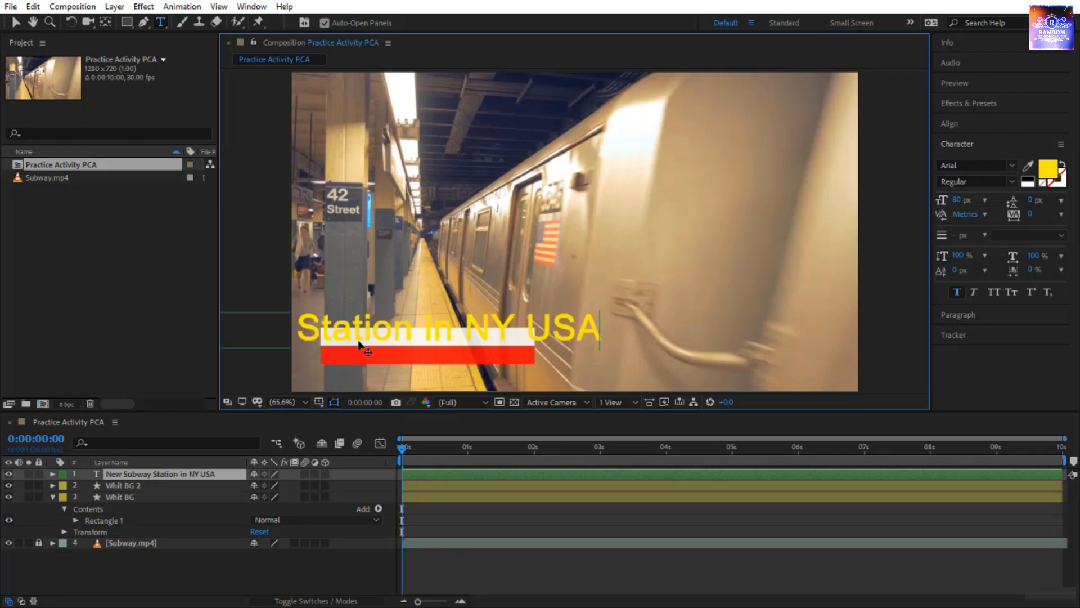
left_click(16, 23)
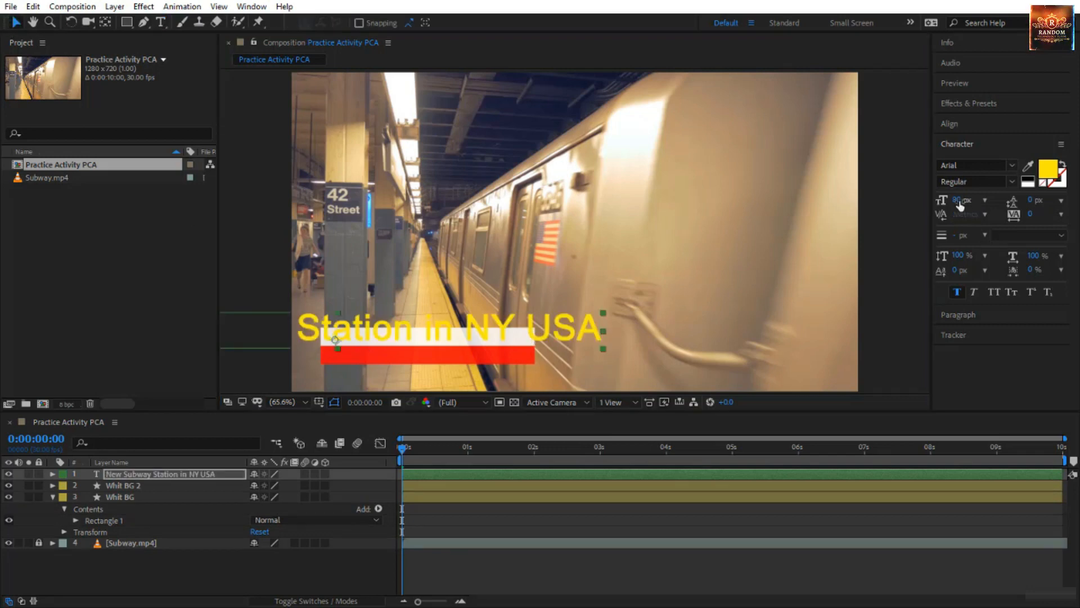
Format the "New Subway Station in NY USA" title as 25 px dark grey text and position it inside the white bar.
left_click_drag(954, 202, 919, 206)
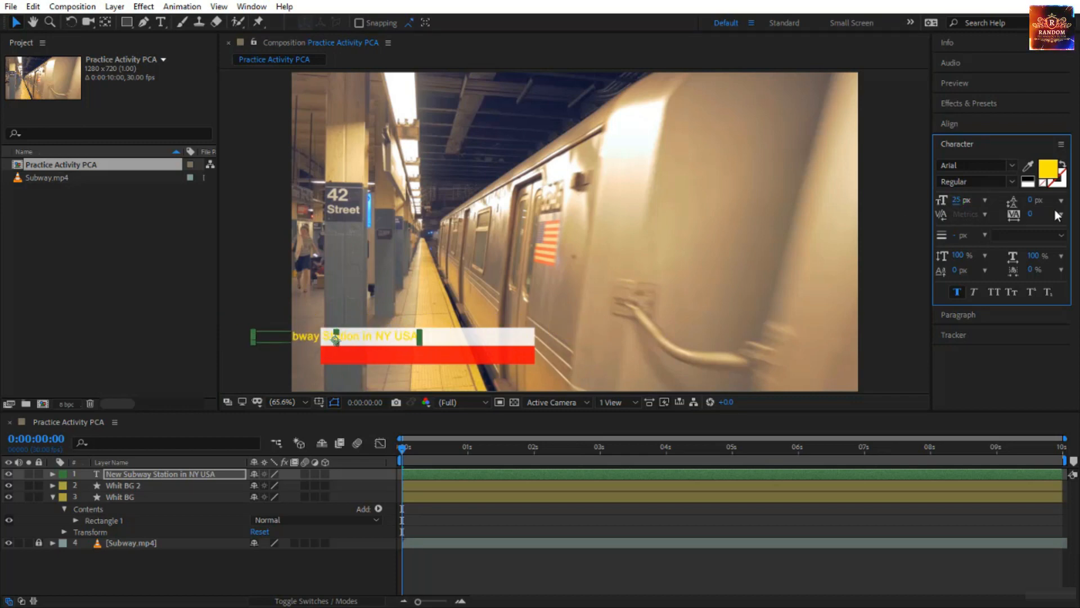
left_click(1048, 180)
mouse_move(707, 254)
left_mouse_down()
mouse_move(704, 315)
mouse_move(720, 312)
left_mouse_up()
left_click_drag(1007, 145, 1008, 157)
left_click(1004, 178)
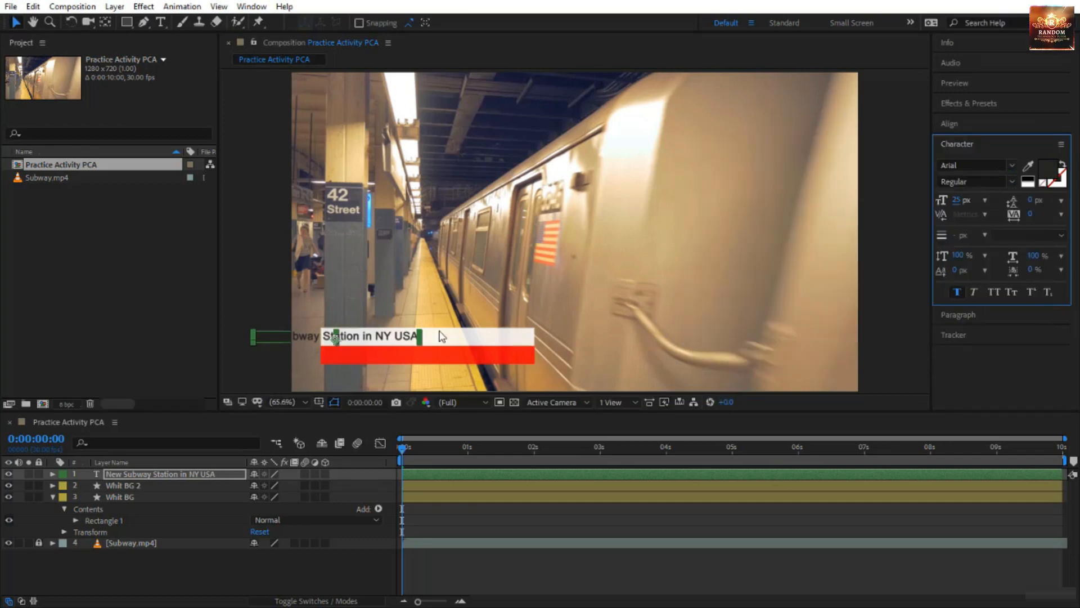
left_click_drag(404, 339, 481, 338)
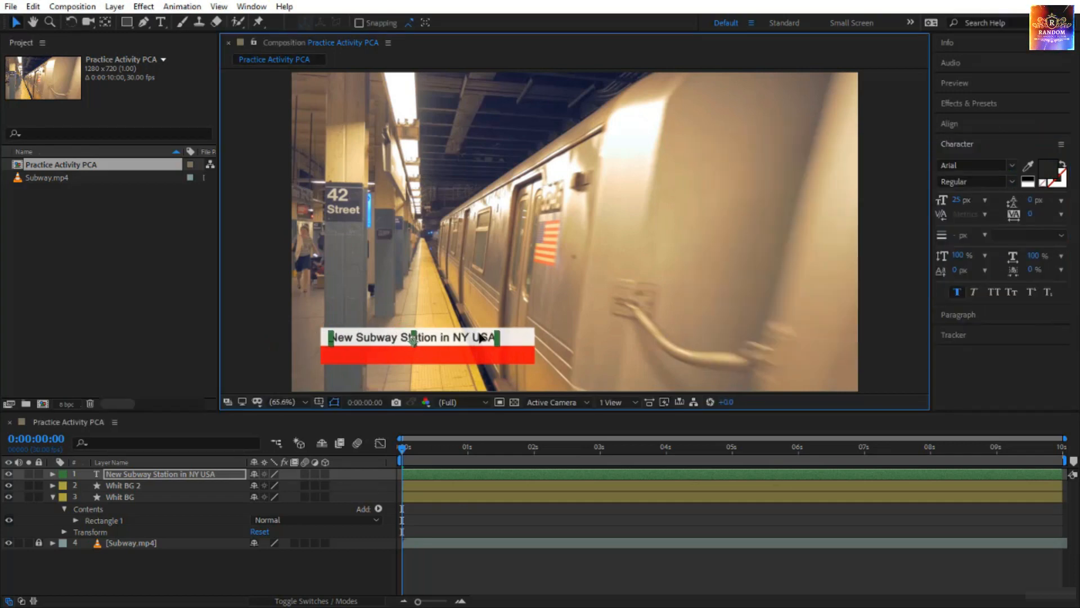
left_click(602, 322)
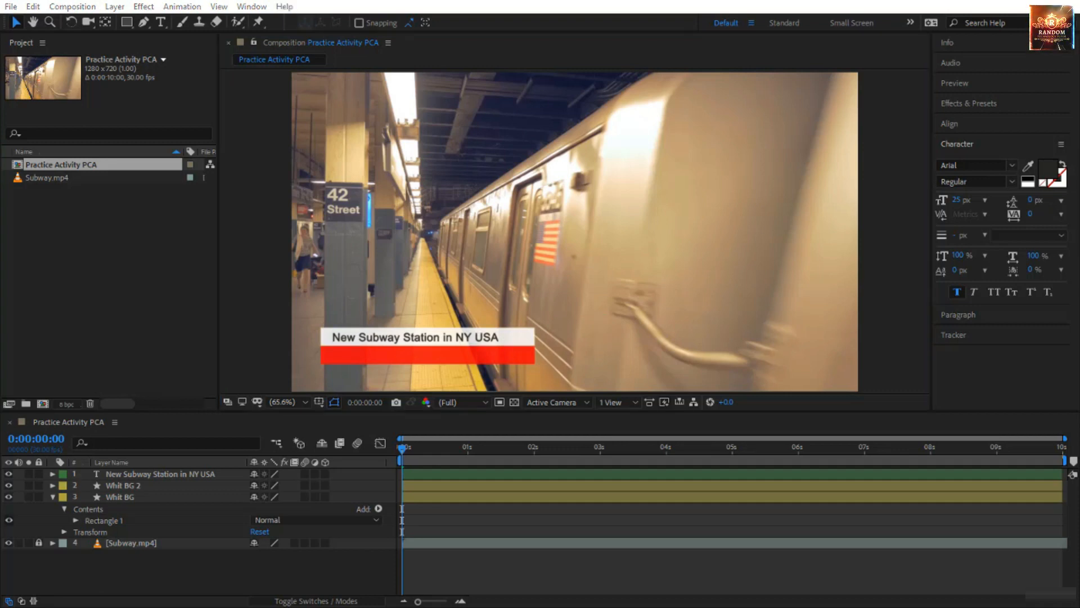
Add a text layer reading "Cost estimated at US$ 2B" on the red bar and color it white (FFFFFF).
left_click(158, 25)
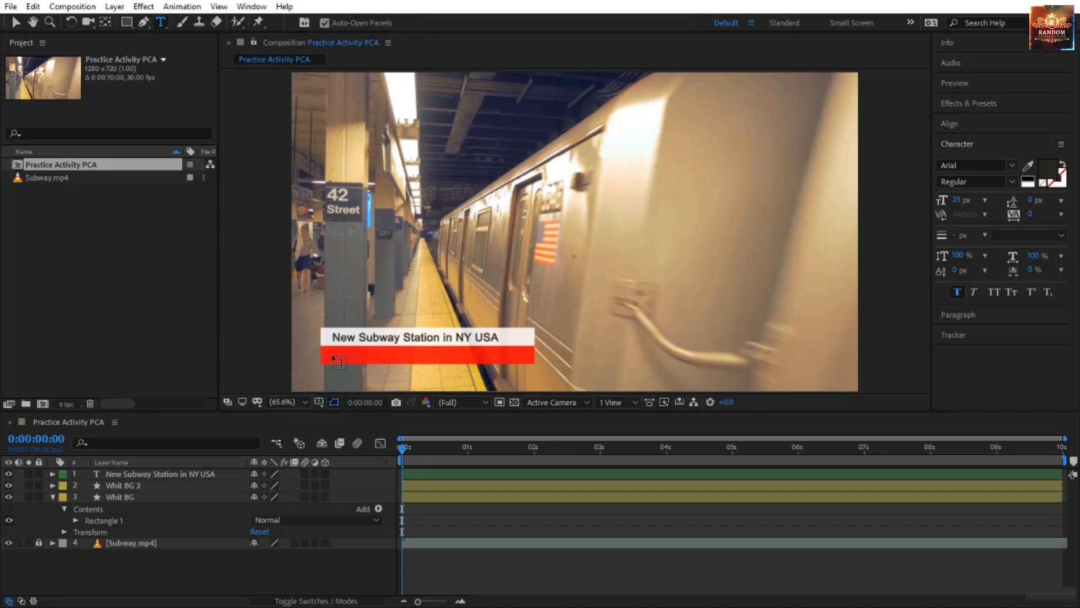
left_click(340, 361)
type("Cost estimated at US$ 2B")
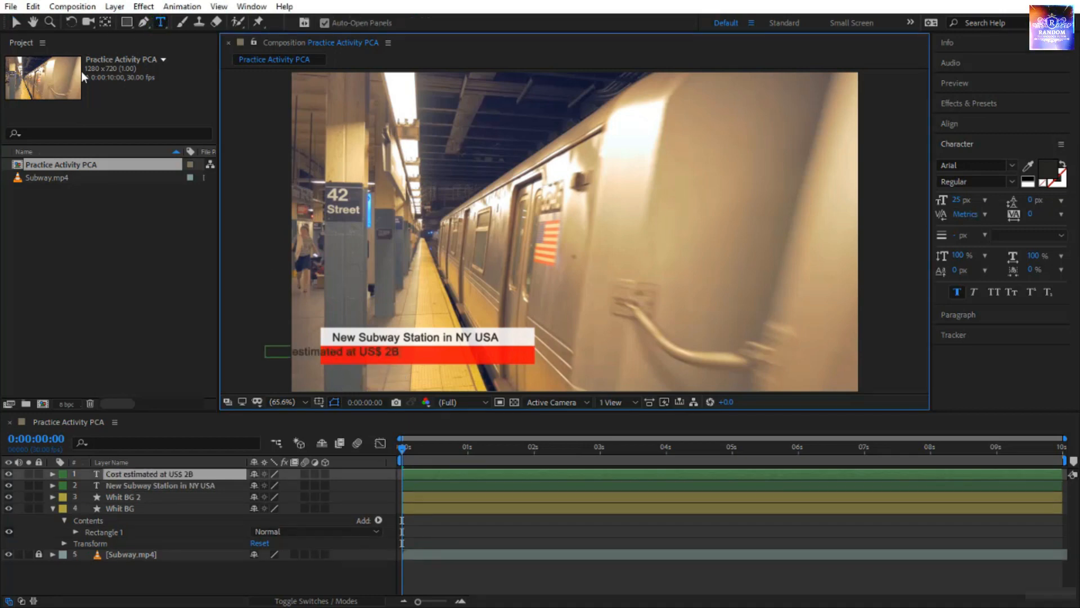
left_click(16, 26)
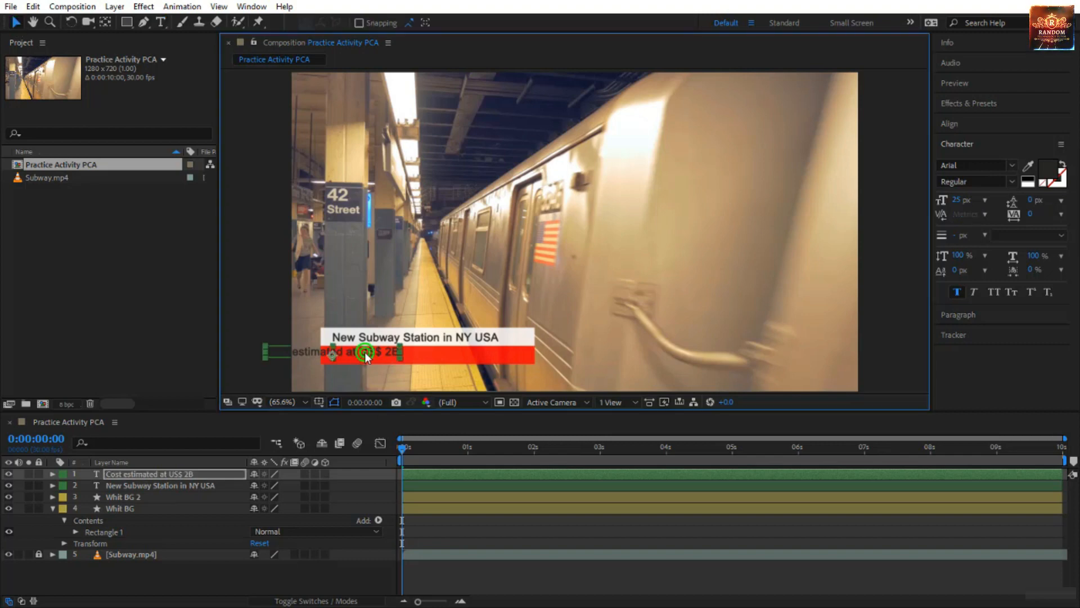
left_click_drag(404, 355, 436, 360)
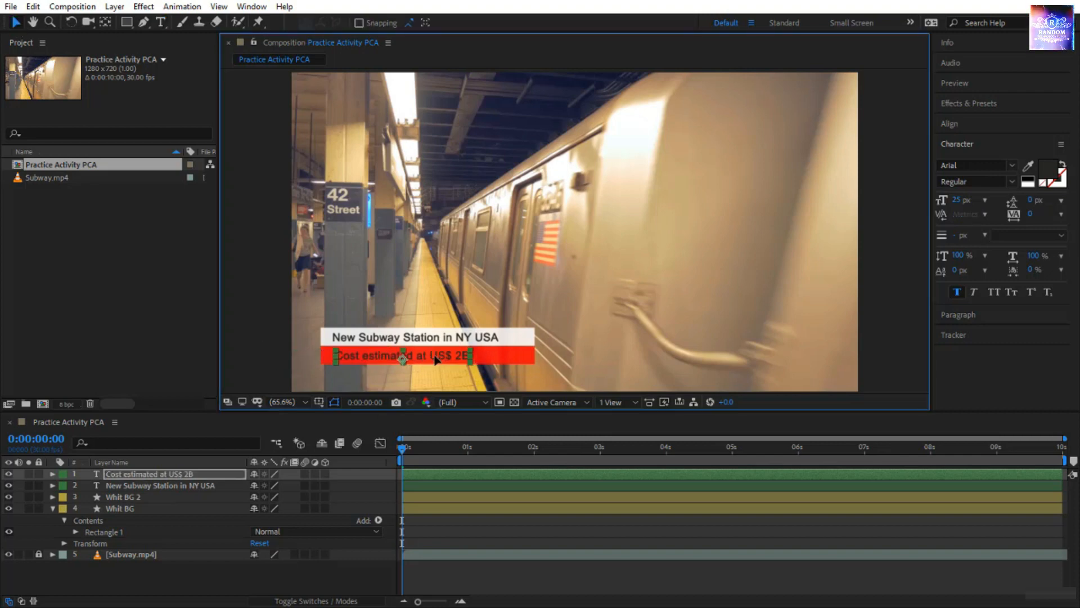
left_click(1053, 172)
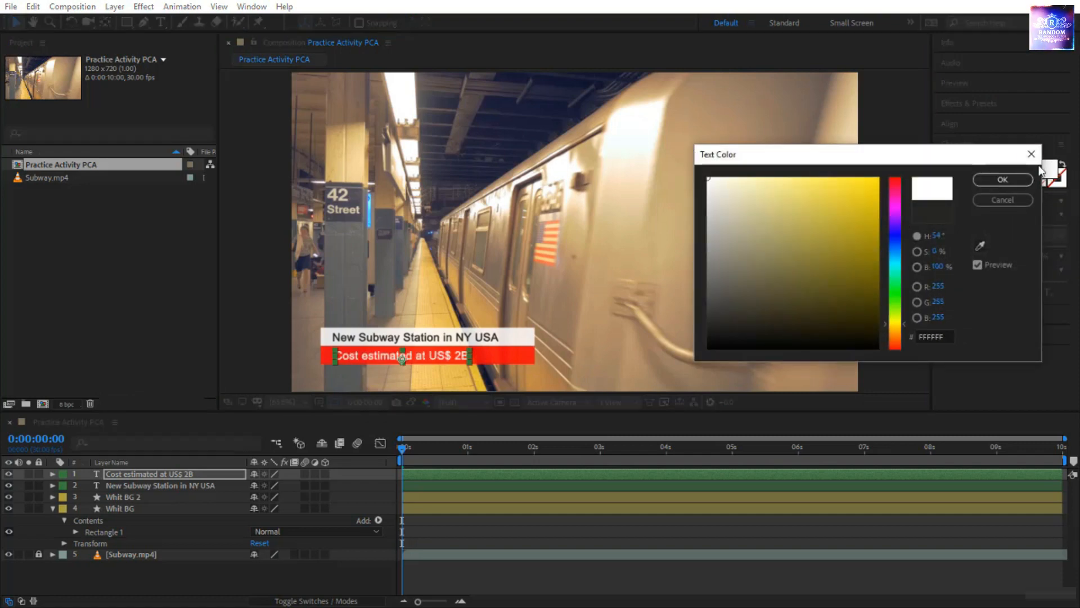
left_click(1002, 180)
Align the left edges of the two text layers and fine-tune the cost text's vertical position within the red bar.
left_click(421, 340, "shift")
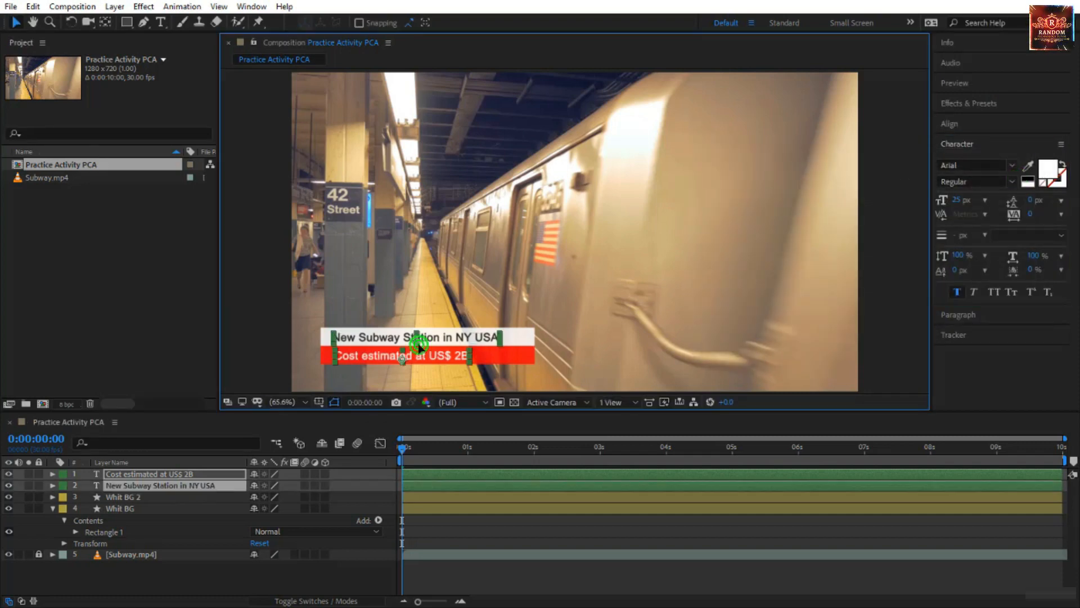
left_click(463, 355, "shift")
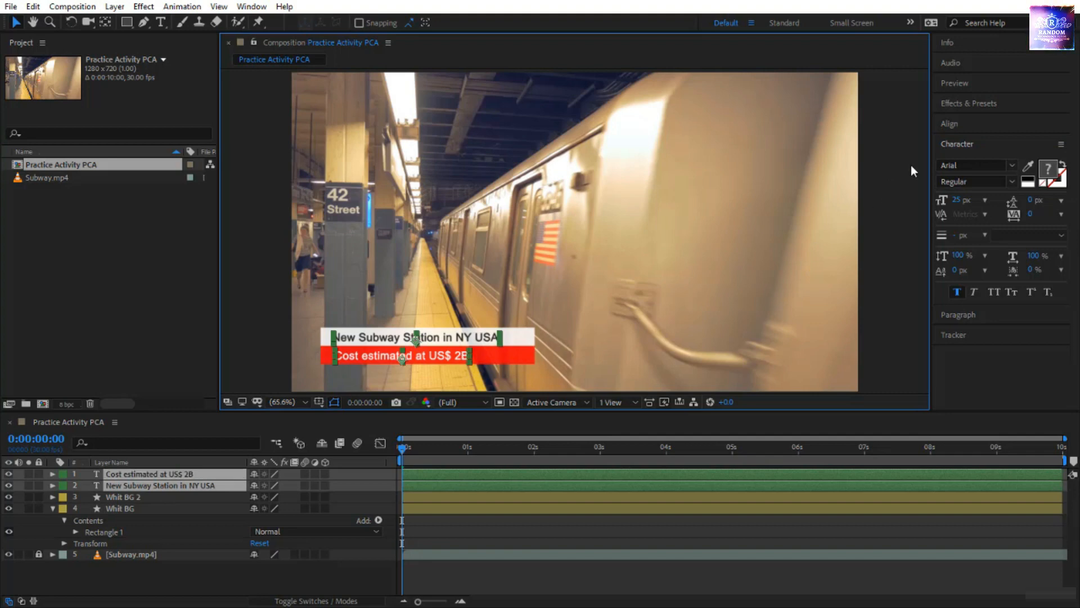
left_click(958, 122)
left_click(945, 158)
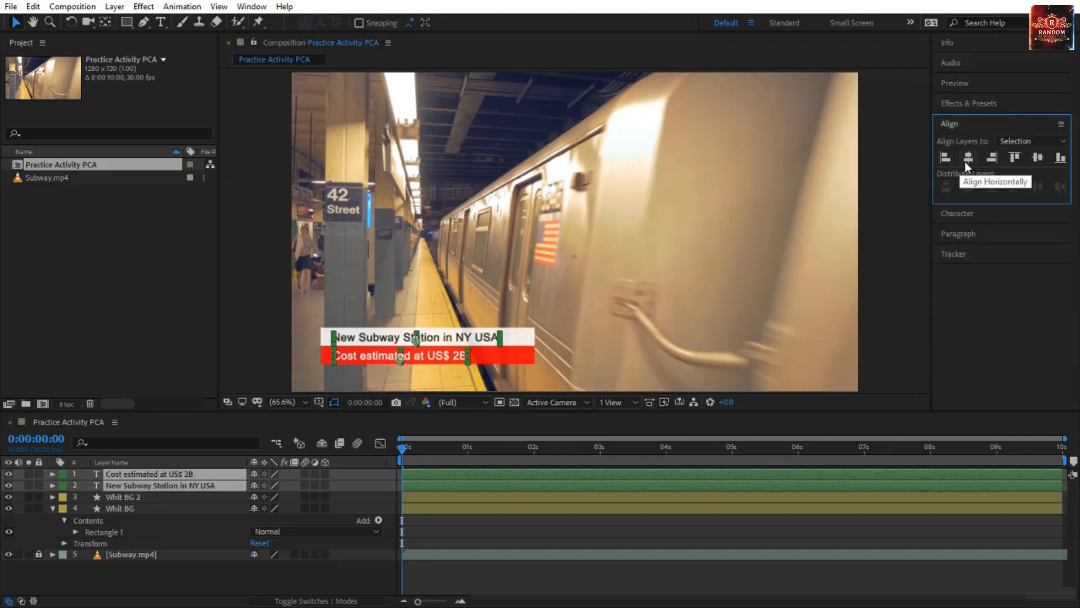
left_click(246, 363)
left_click(368, 357)
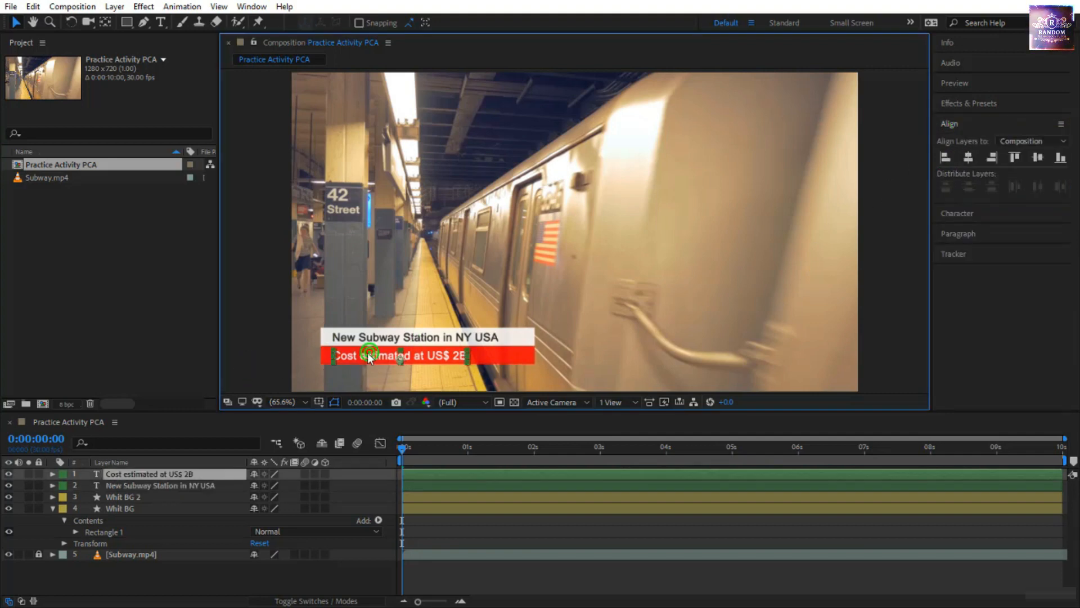
key("Return")
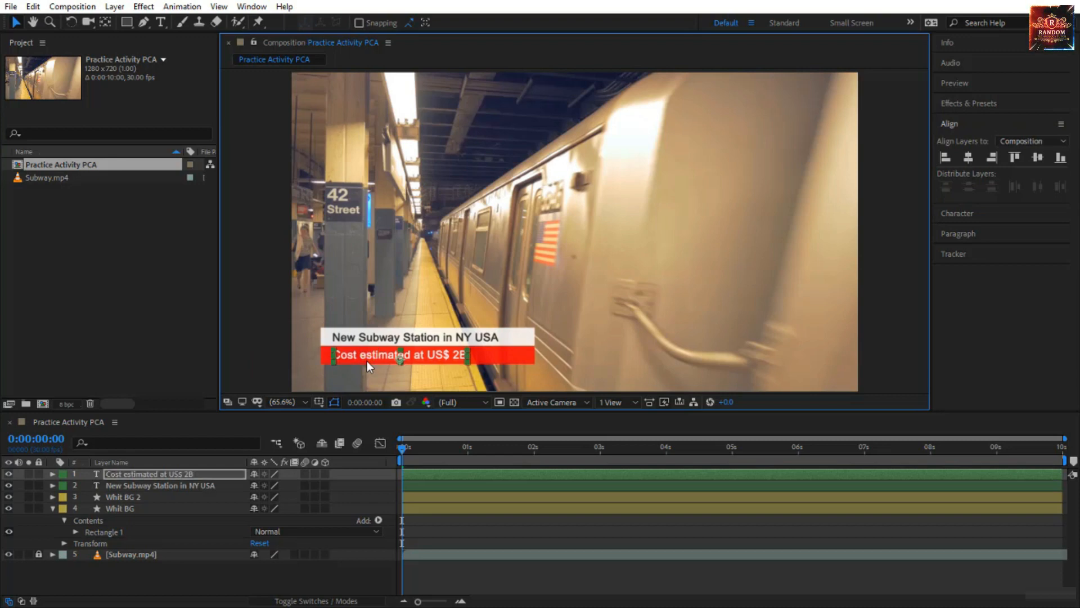
left_click(246, 346)
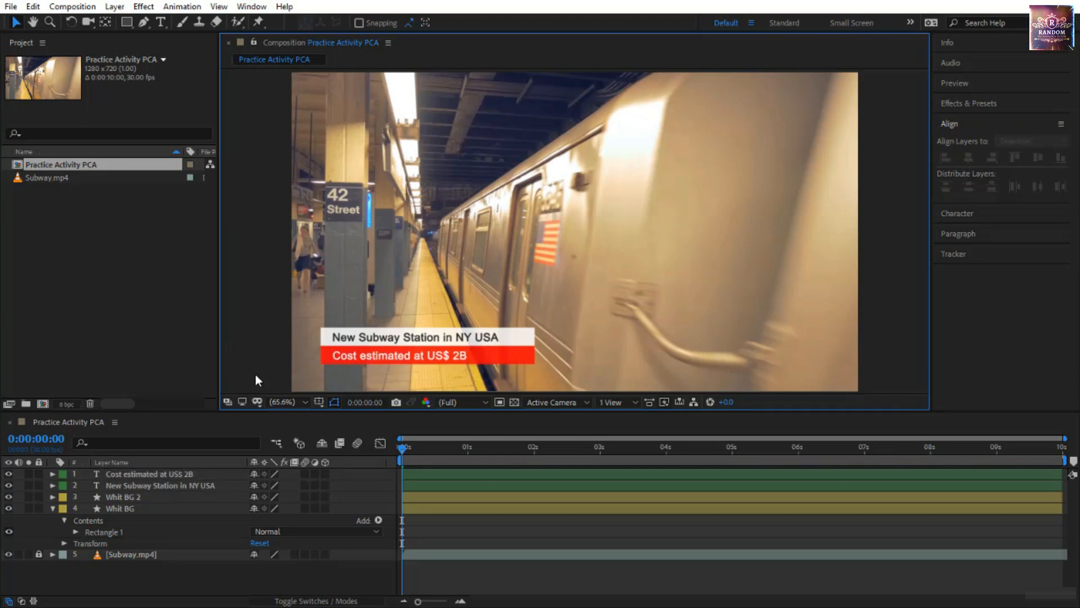
Collapse the Whit BG layer's properties and move the "New Subway Station in NY USA" layer to the top of the layer stack.
left_click(52, 508)
left_click(164, 474)
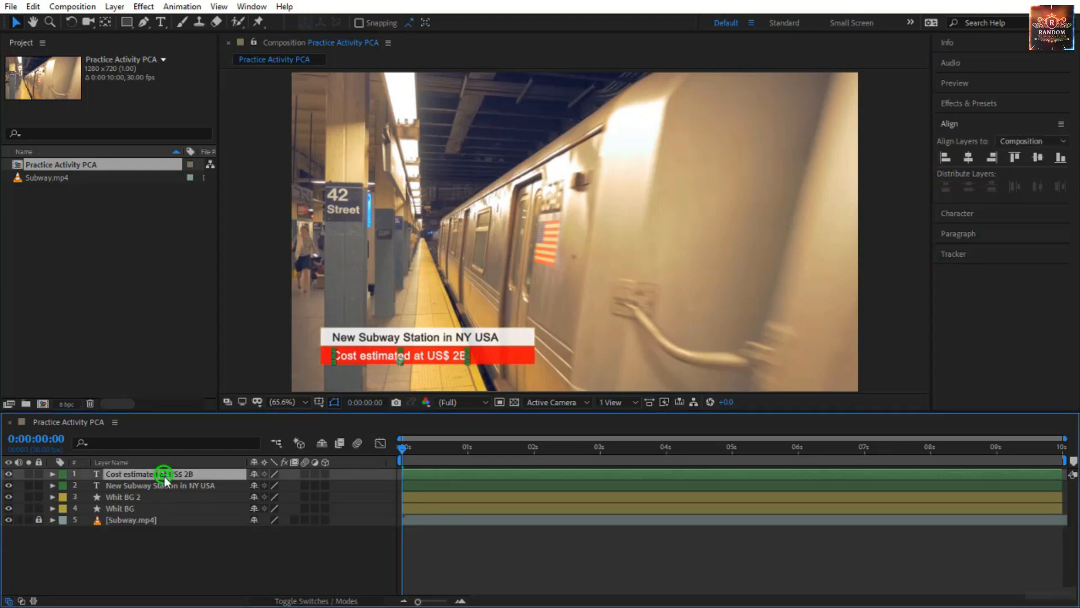
left_click(154, 486)
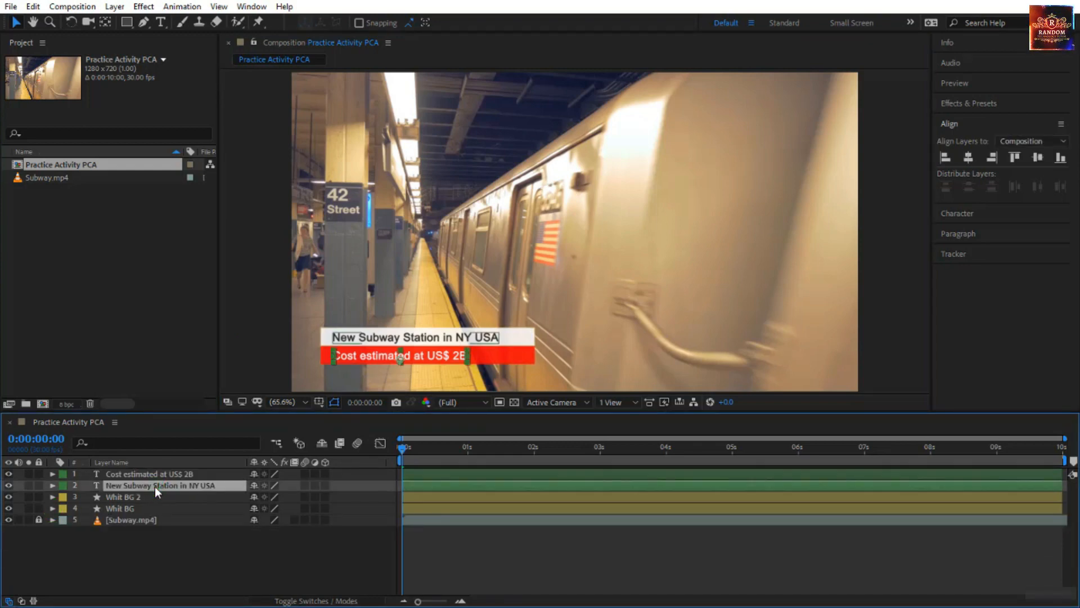
left_click_drag(154, 486, 154, 473)
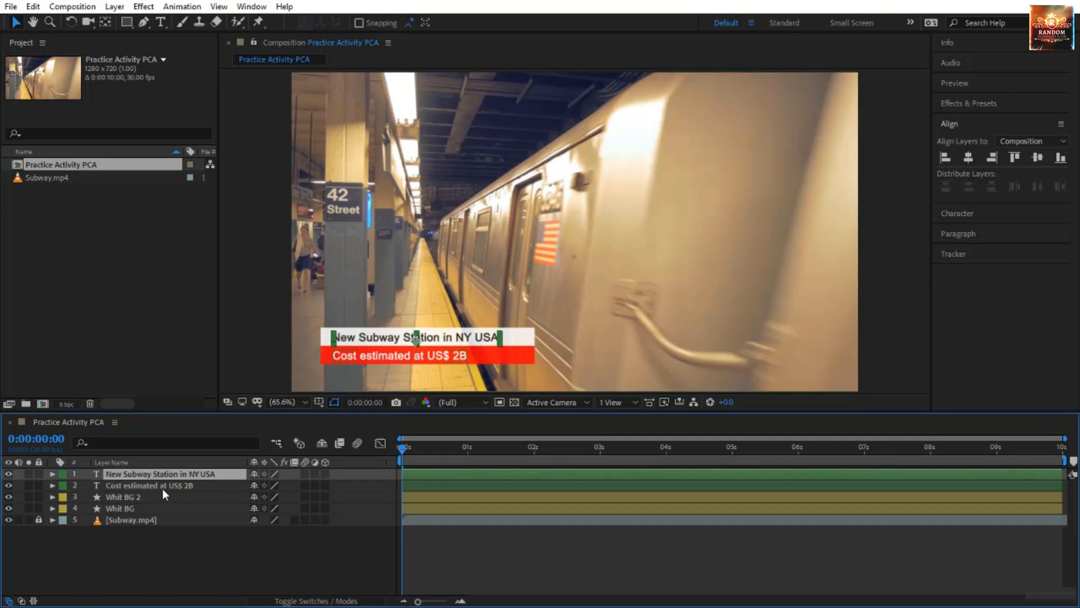
Add a Scale text animator to the "New Subway Station in NY USA" layer and include a Blur property in it.
left_click(53, 474)
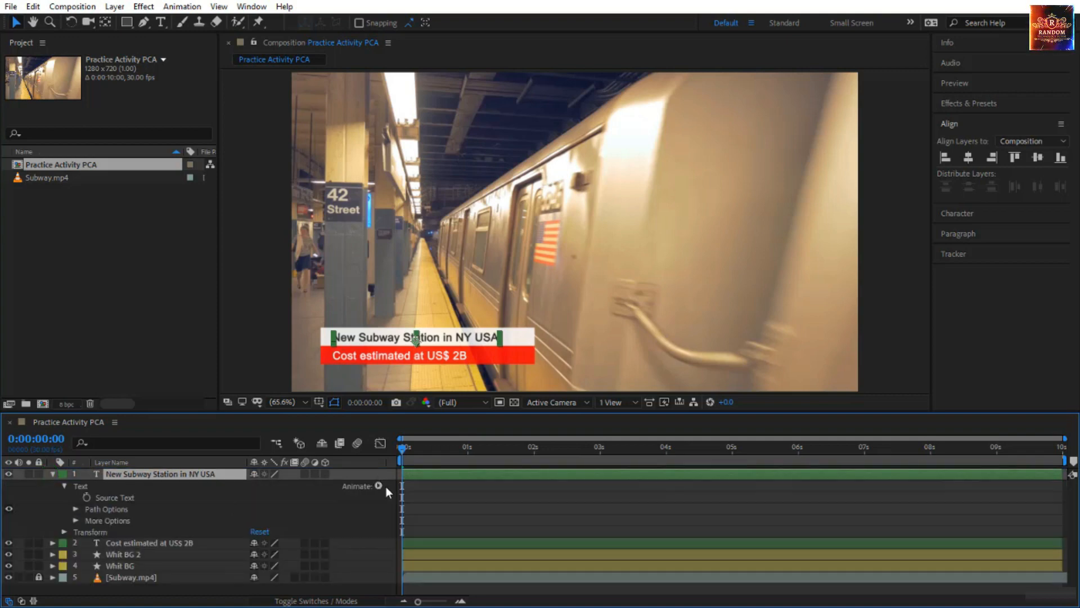
left_click(383, 485)
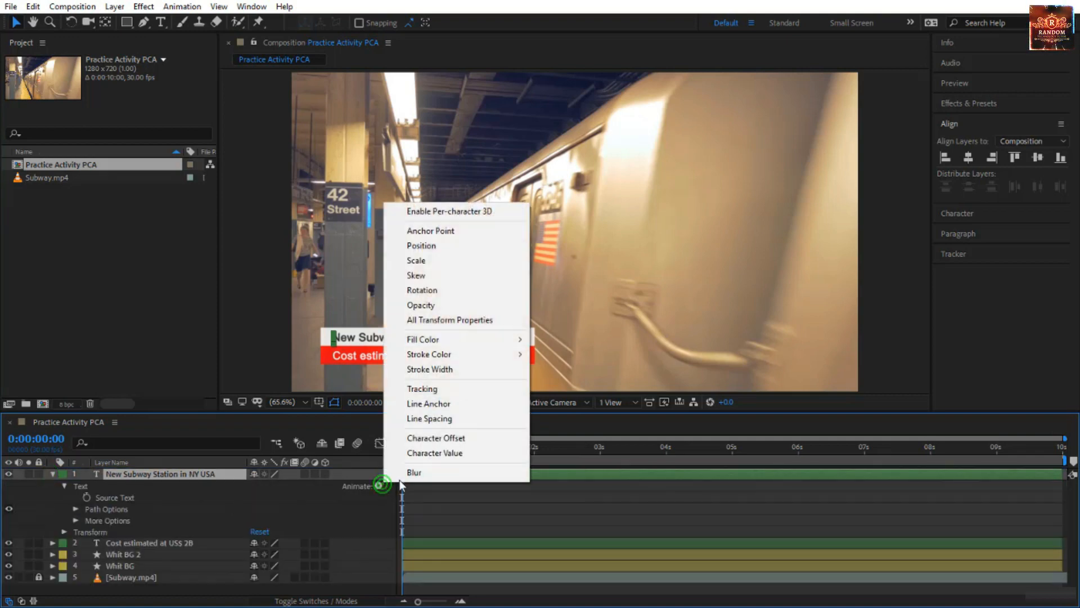
left_click(459, 262)
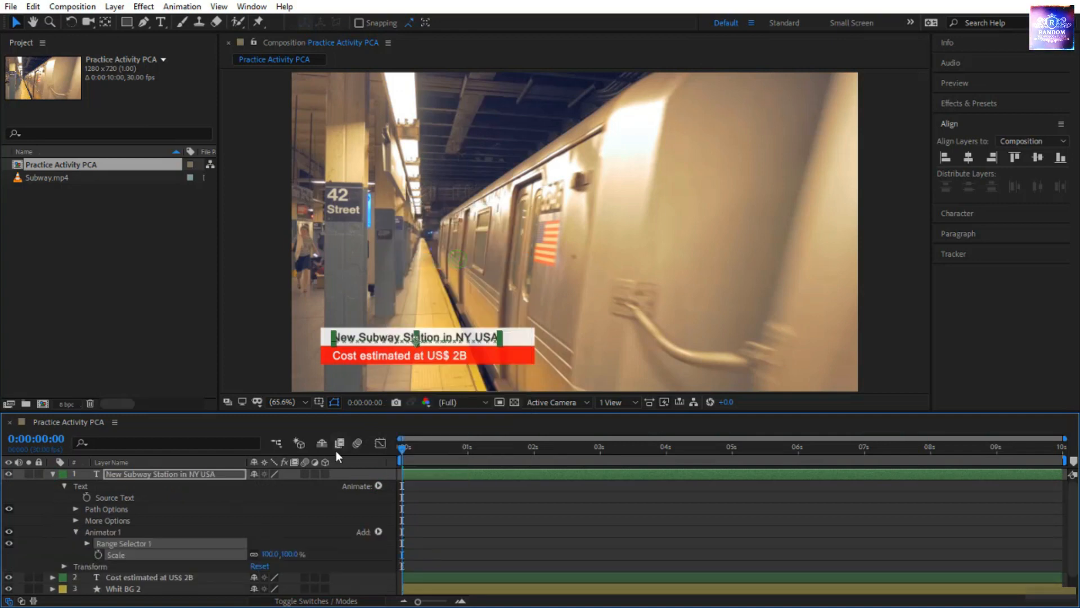
left_click(378, 531)
mouse_move(399, 541)
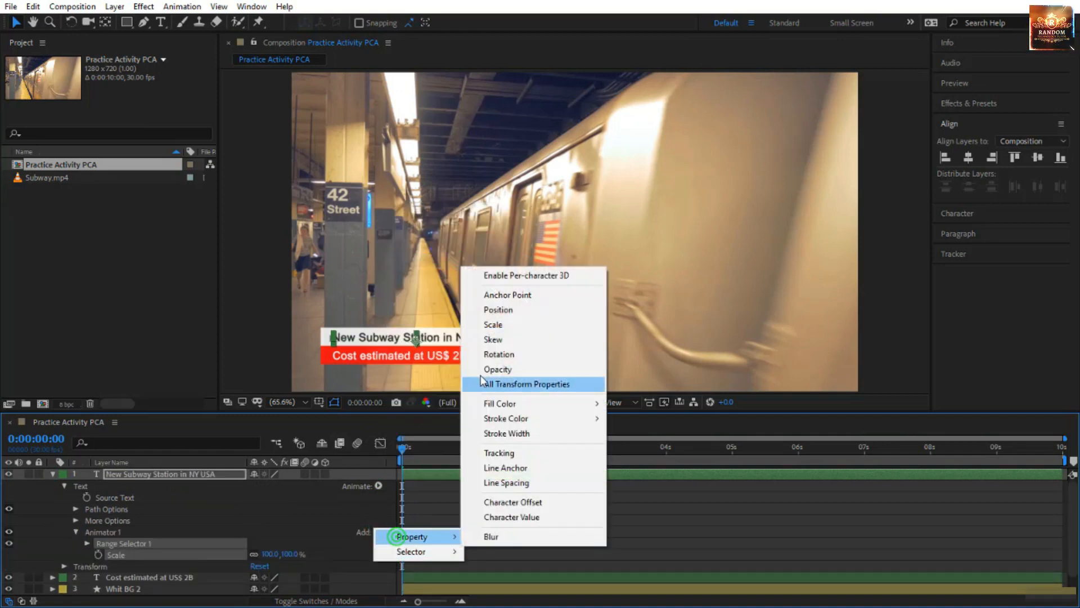
left_click(493, 534)
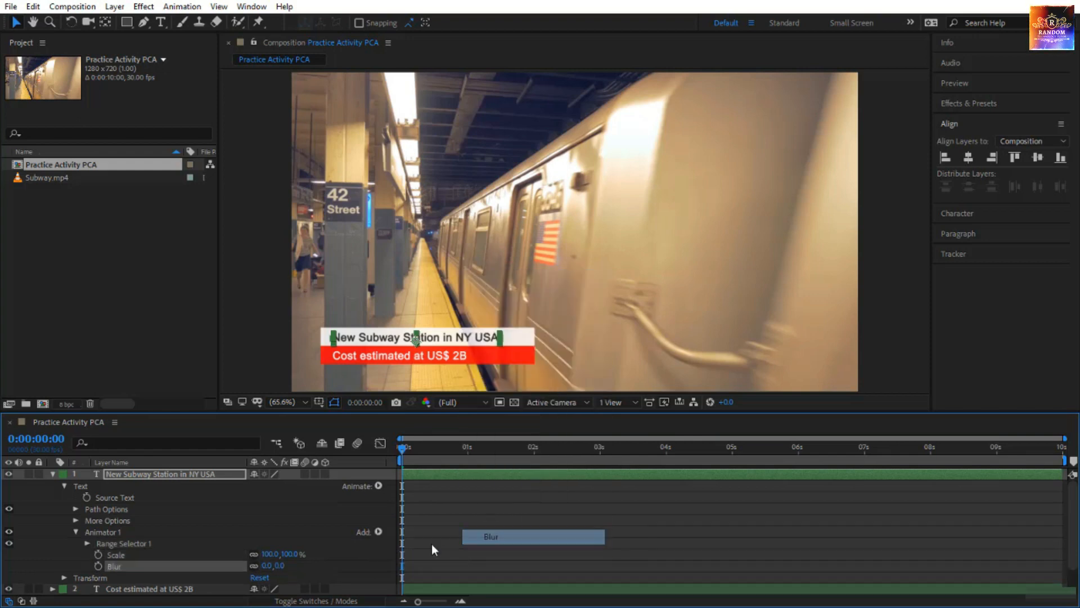
Set the title animator's Scale to 0% and its Blur to 20.
scroll(304, 564, "down", 2)
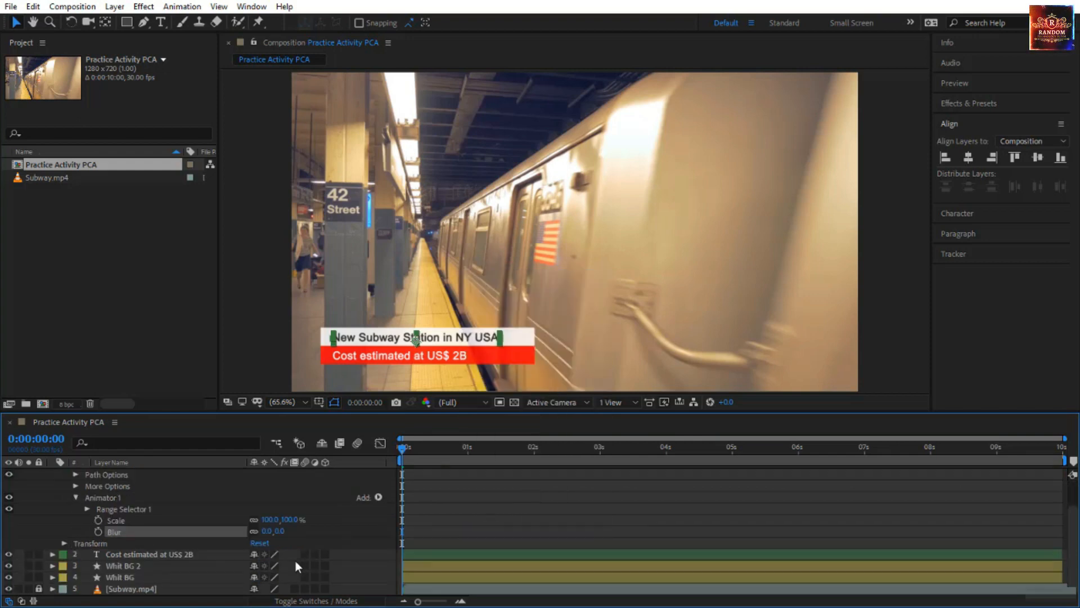
left_click(291, 519)
type("0")
key("Return")
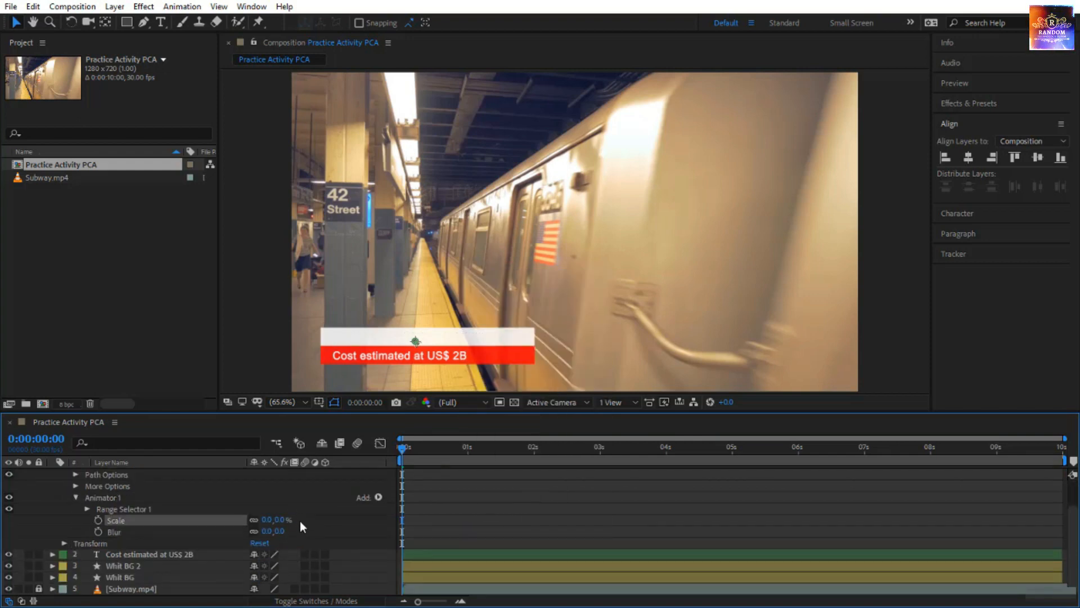
left_click(280, 531)
type("20")
key("Return")
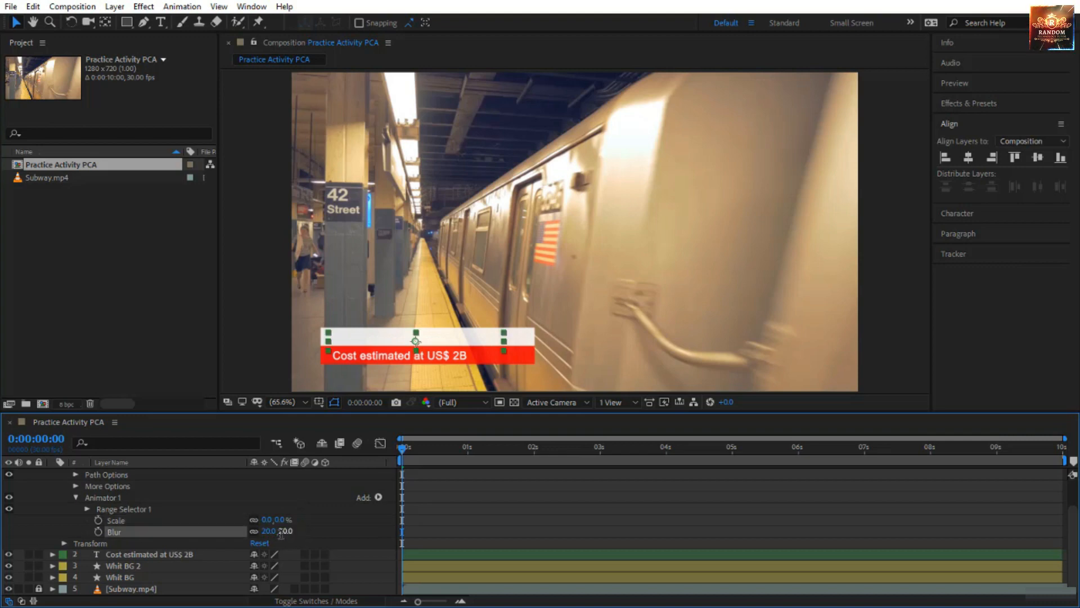
Keyframe the title's Range Selector Start from 0% at 0 seconds to 100% at 1 second.
left_click(85, 502)
left_click(86, 508)
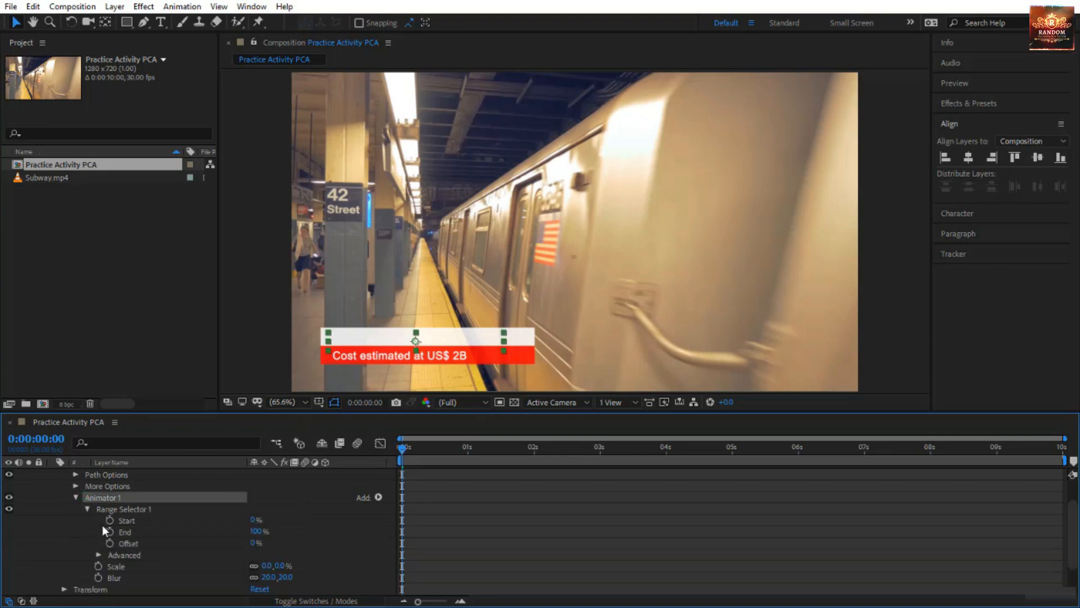
left_click(109, 520)
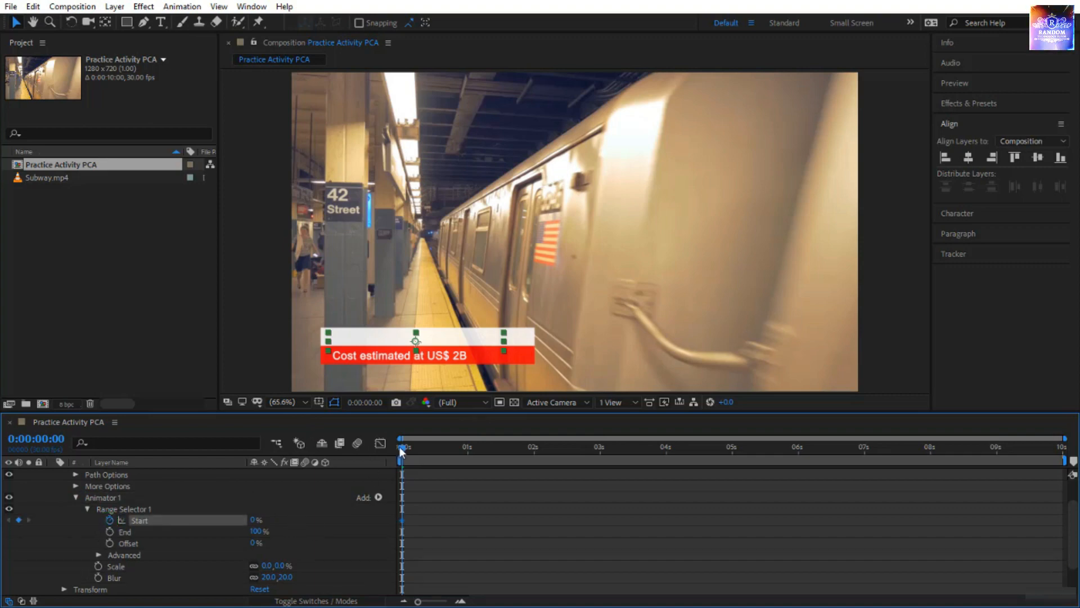
left_click_drag(400, 447, 468, 457)
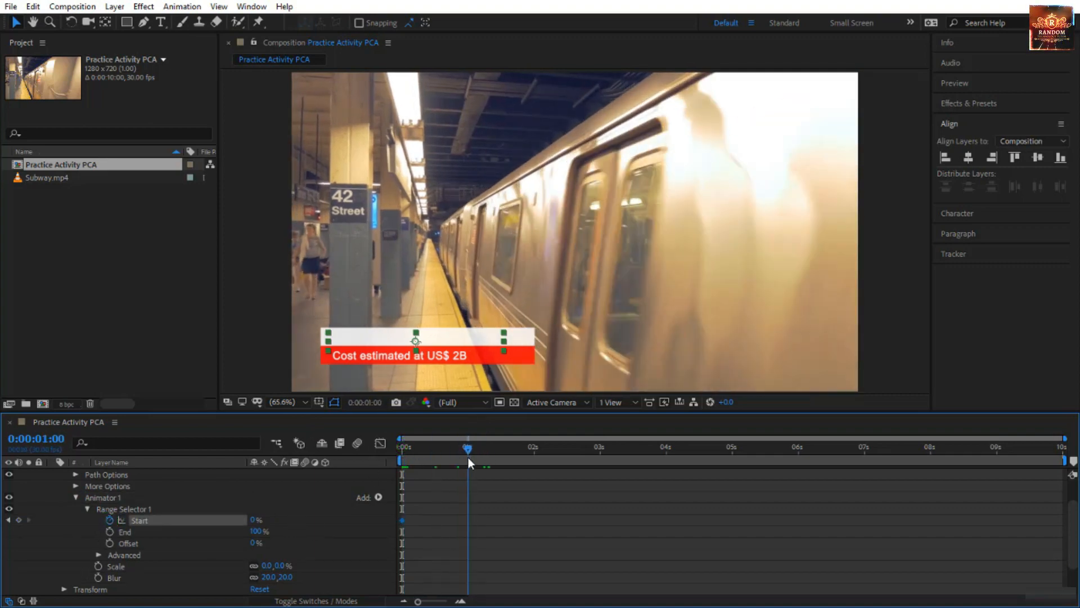
left_click_drag(254, 520, 363, 528)
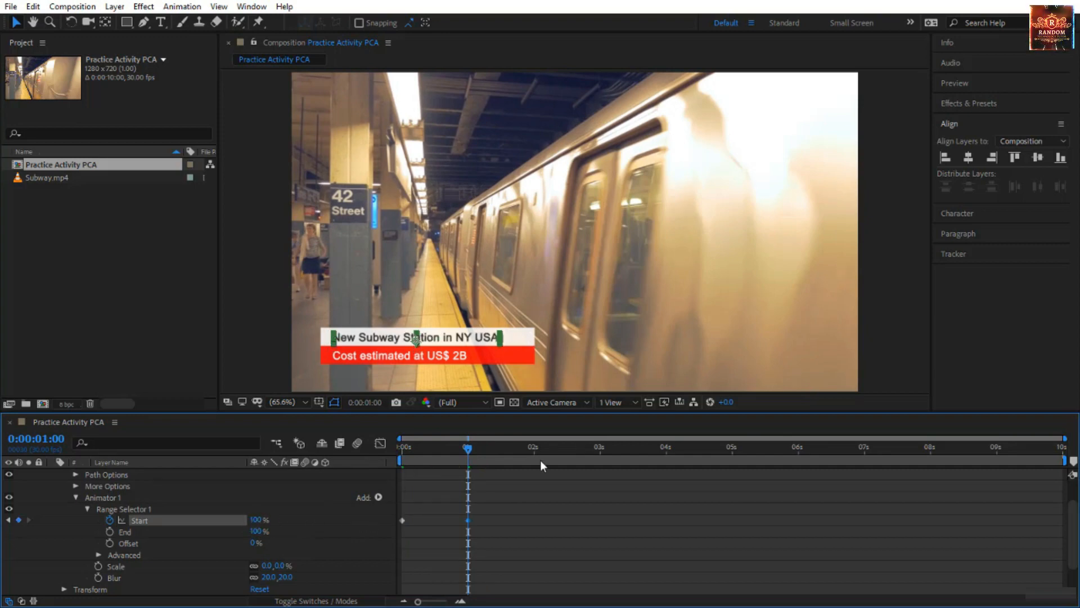
Preview the title's character animation from the start of the composition.
left_click_drag(468, 447, 364, 446)
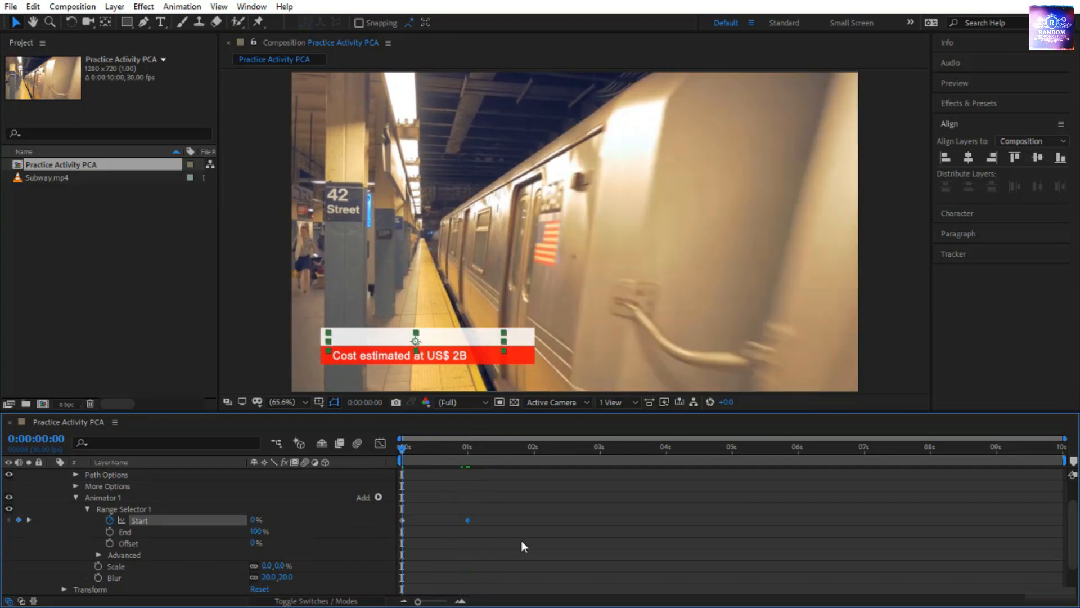
left_click(521, 540)
key("space")
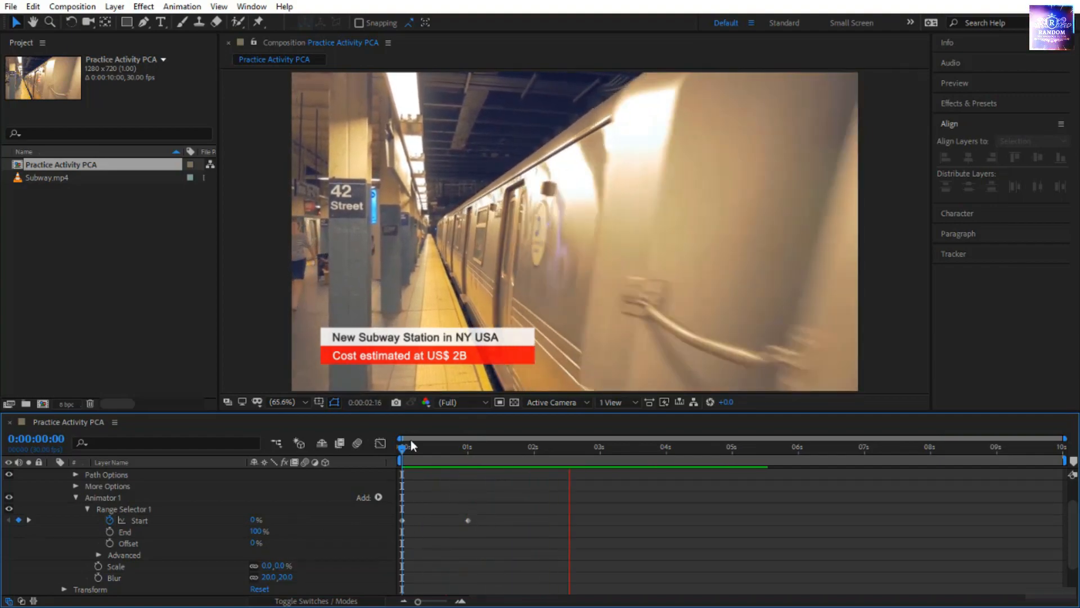
key("space")
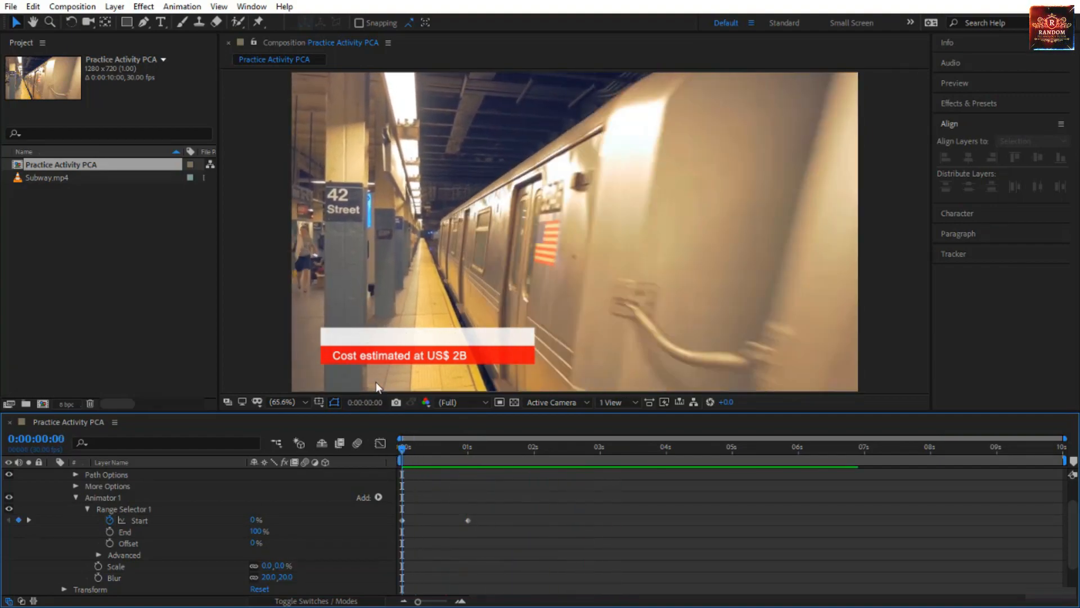
Add a Position text animator to the "Cost estimated at US$ 2B" layer and offset it to 0, 49, below the red bar.
left_click(390, 356)
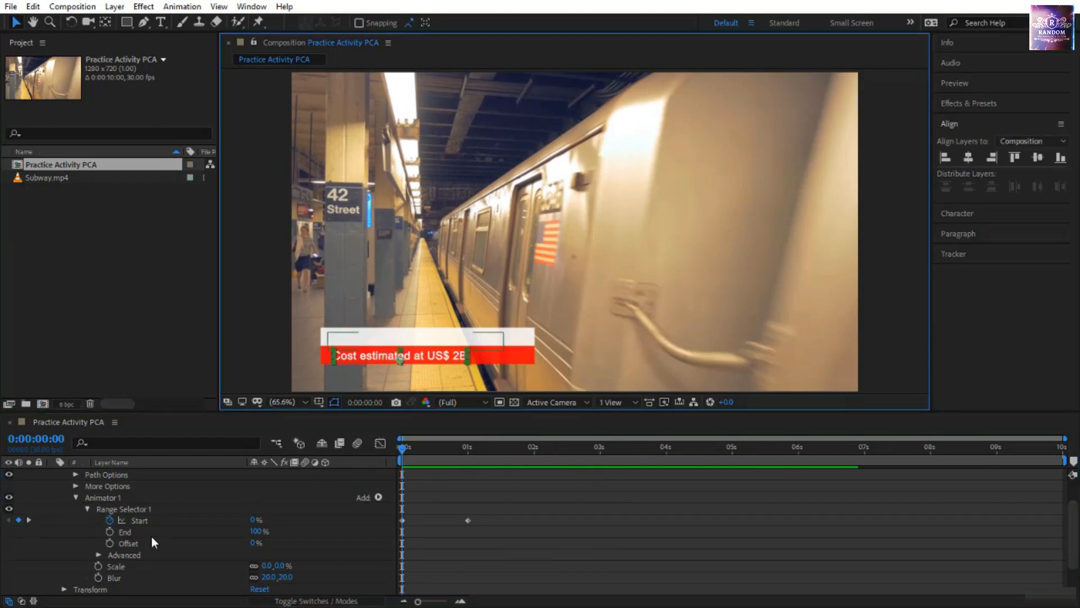
scroll(152, 537, "down", 2)
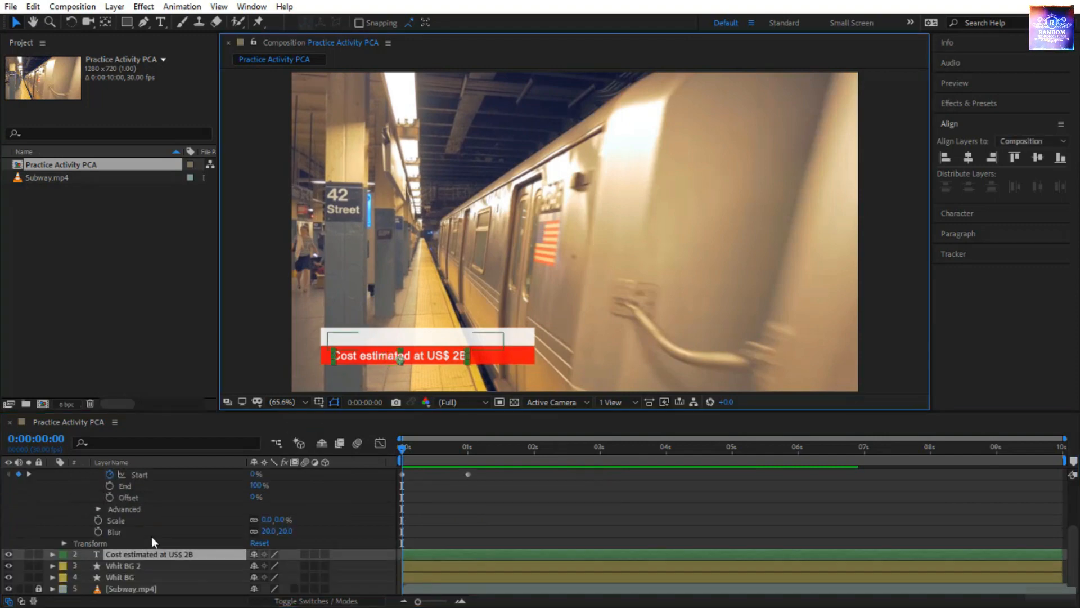
left_click(53, 554)
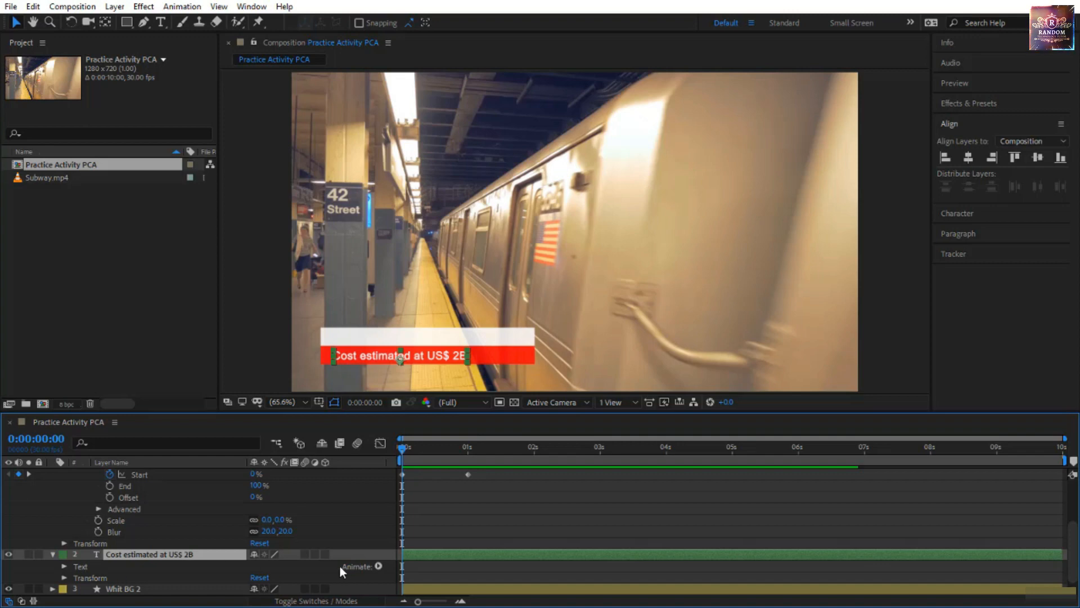
left_click(378, 566)
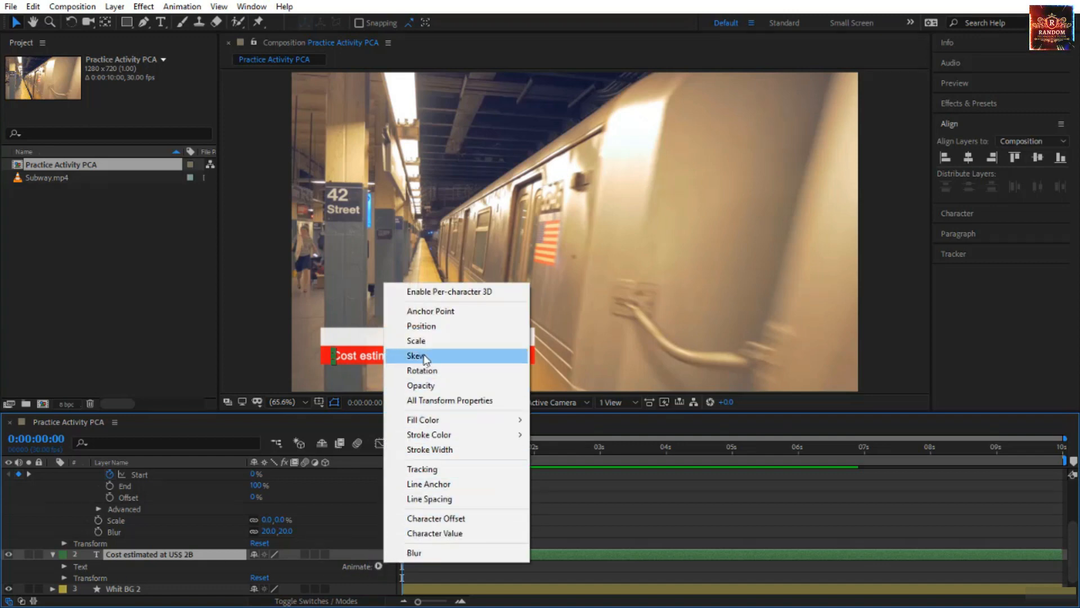
left_click(435, 329)
scroll(238, 495, "down", 2)
left_click_drag(257, 543, 291, 551)
left_click(292, 535)
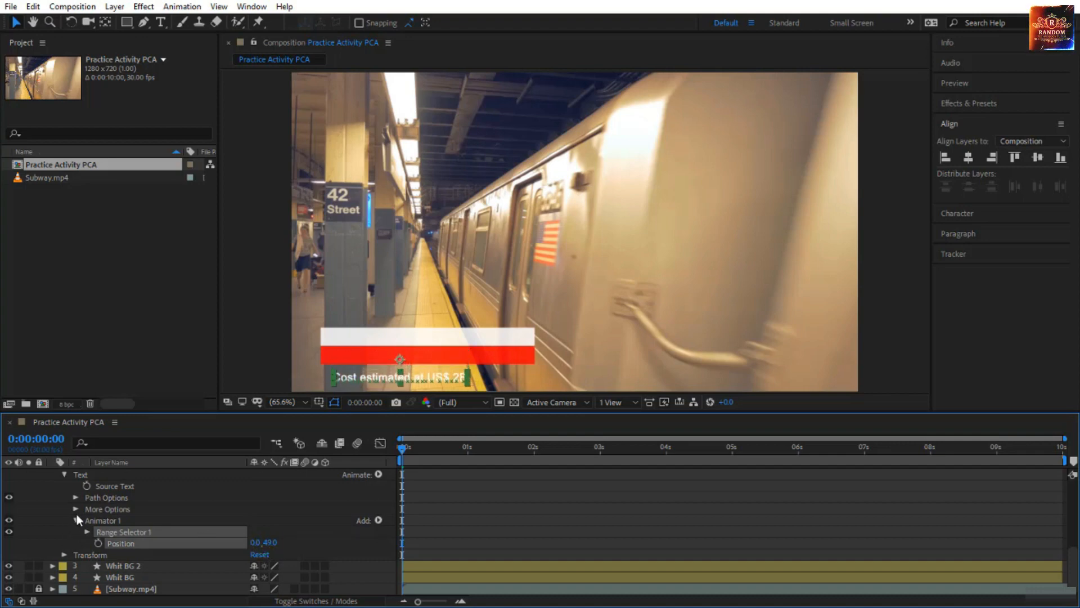
Base the subtitle animator's Range Selector on Words in its advanced options.
left_click(87, 531)
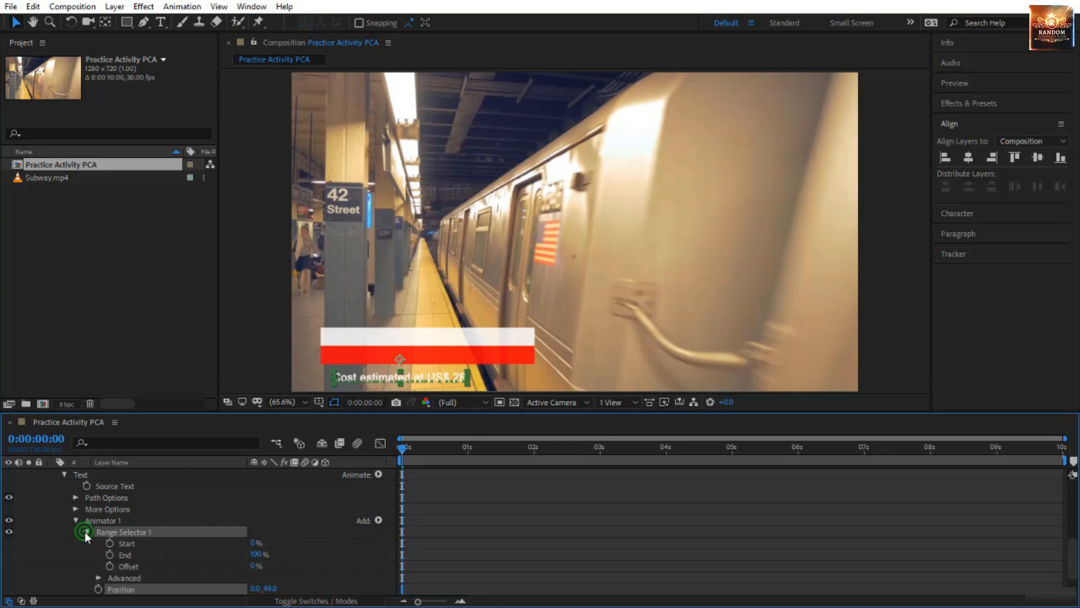
scroll(109, 539, "down", 2)
left_click(99, 532)
scroll(168, 528, "down", 2)
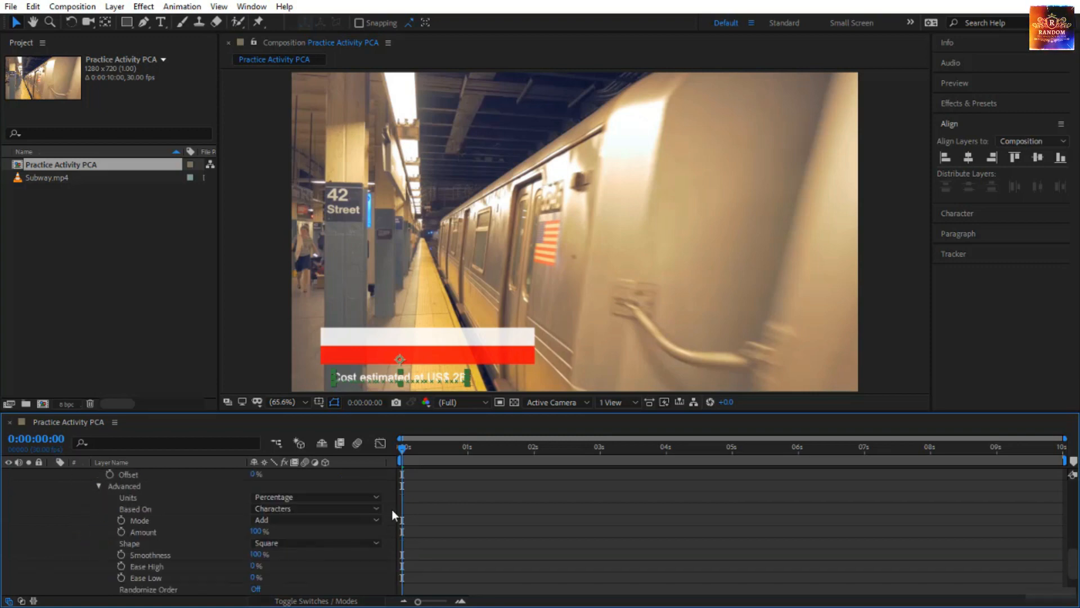
left_click(318, 508)
left_click(304, 553)
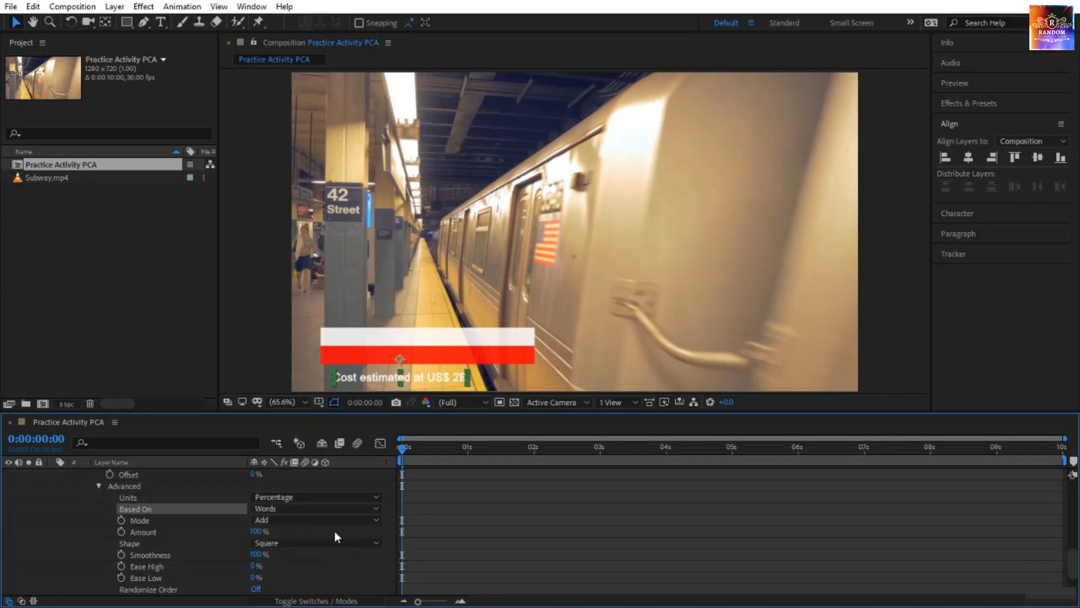
Keyframe the subtitle's Range Selector Start from 0% at 0 seconds to 100% at 1 second.
scroll(334, 531, "down", 2)
scroll(230, 512, "up", 4)
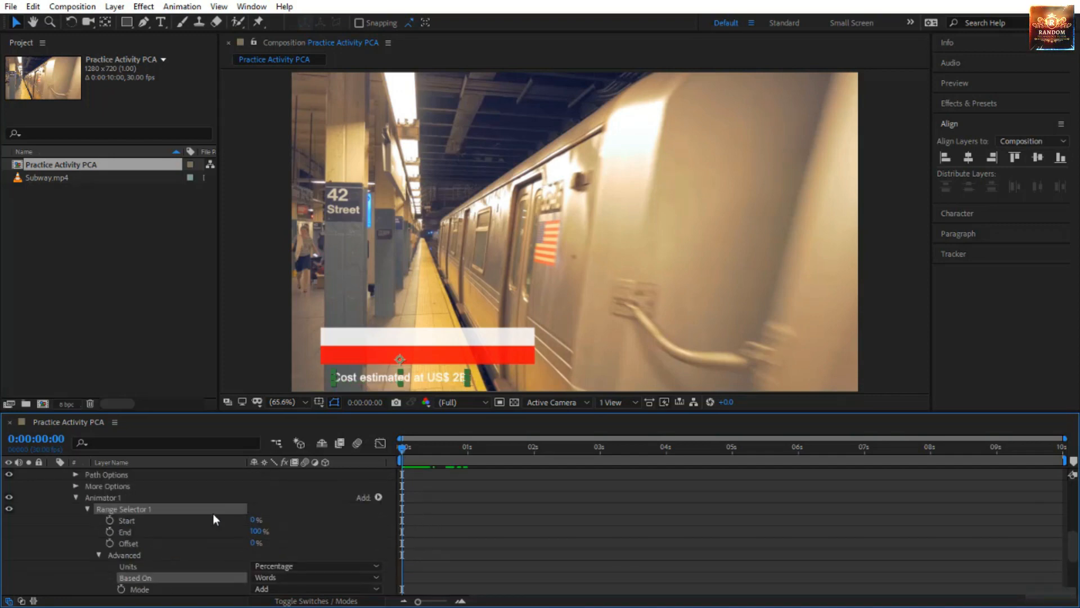
left_click(110, 519)
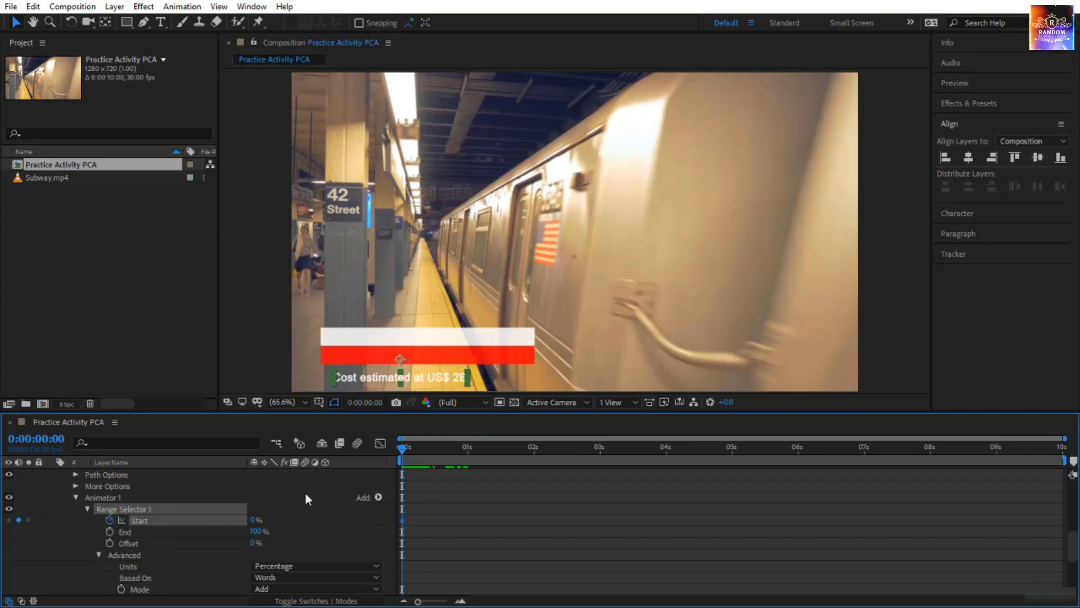
left_click_drag(474, 463, 469, 468)
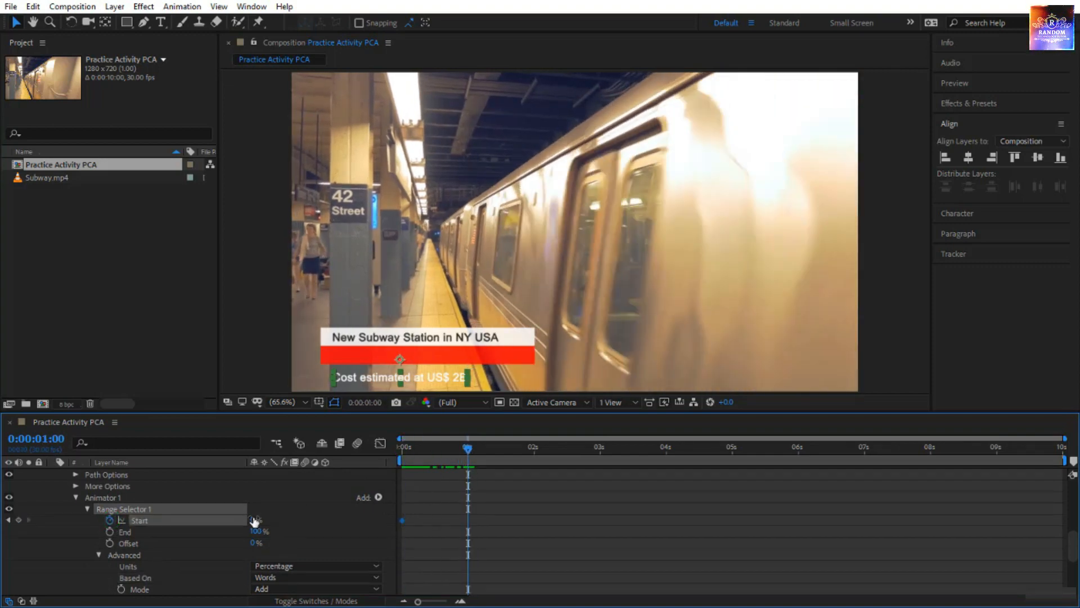
left_click(255, 522)
left_click(299, 521)
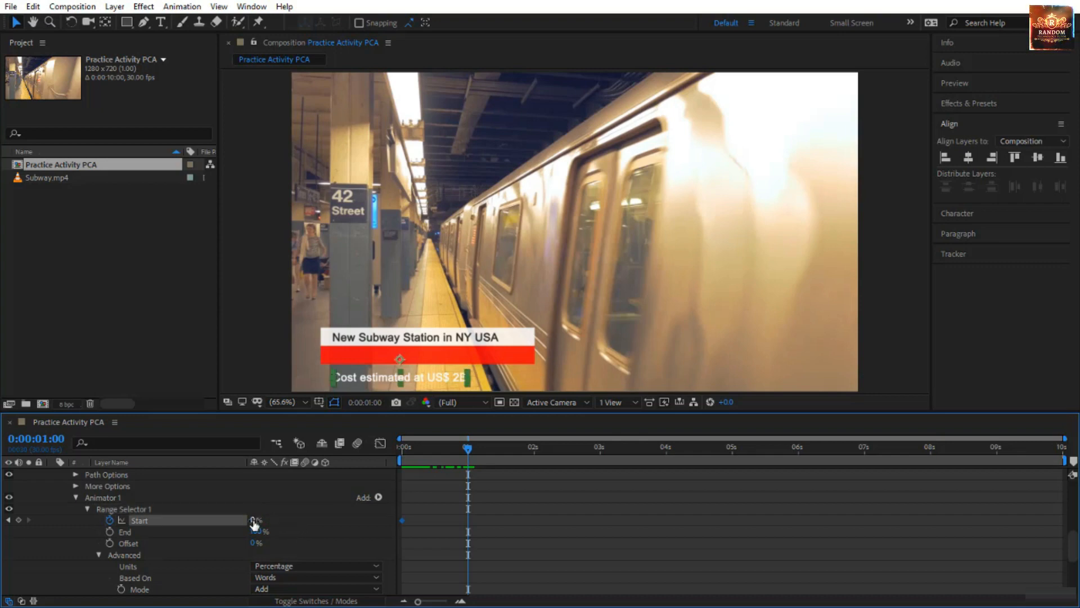
left_click_drag(255, 522, 368, 515)
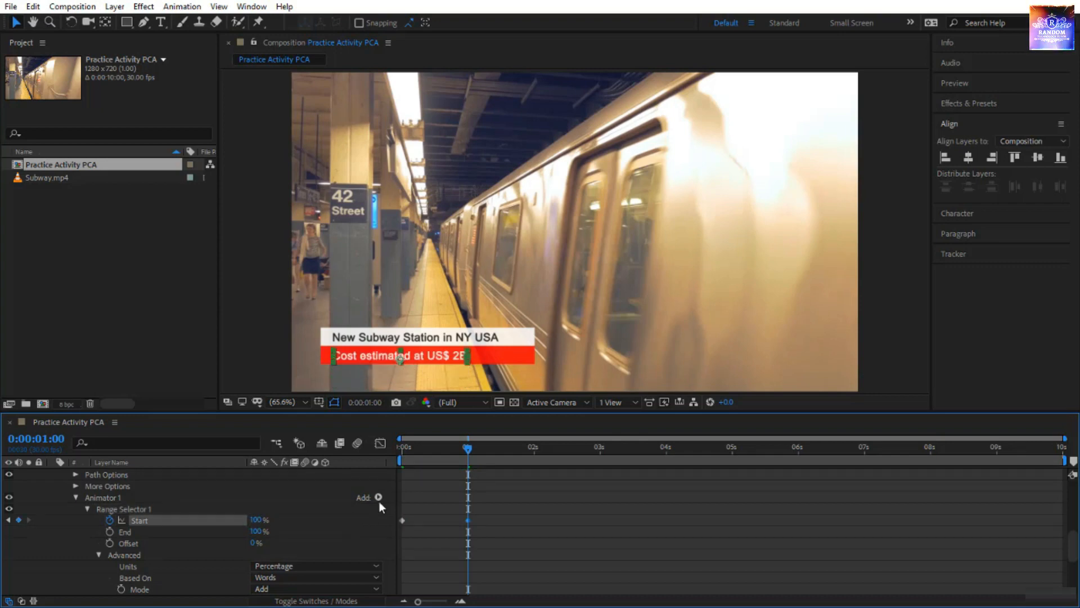
Set the subtitle animator's Position to 0, 40 and scrub from the start to check the word motion.
left_click_drag(470, 452, 404, 458)
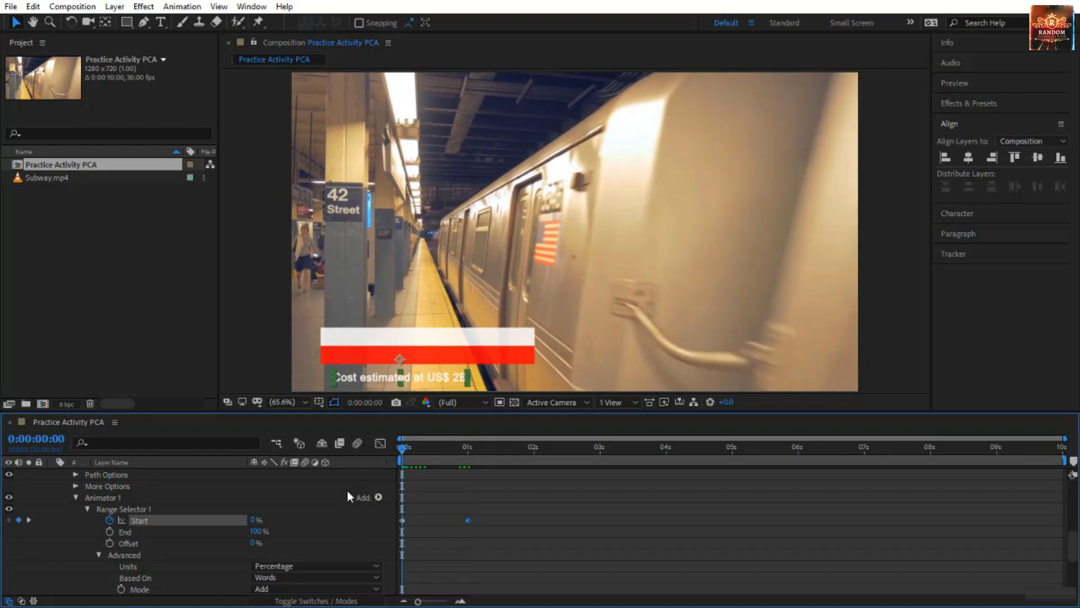
scroll(346, 491, "down", 5)
left_click_drag(270, 542, 265, 542)
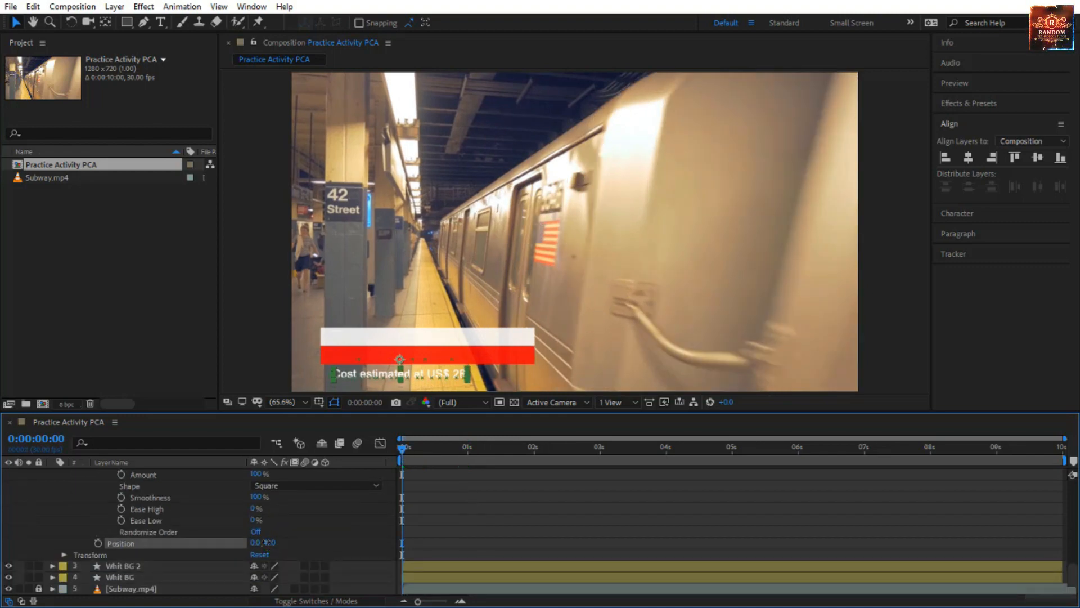
left_click_drag(412, 451, 518, 473)
scroll(224, 518, "up", 5)
scroll(224, 518, "down", 5)
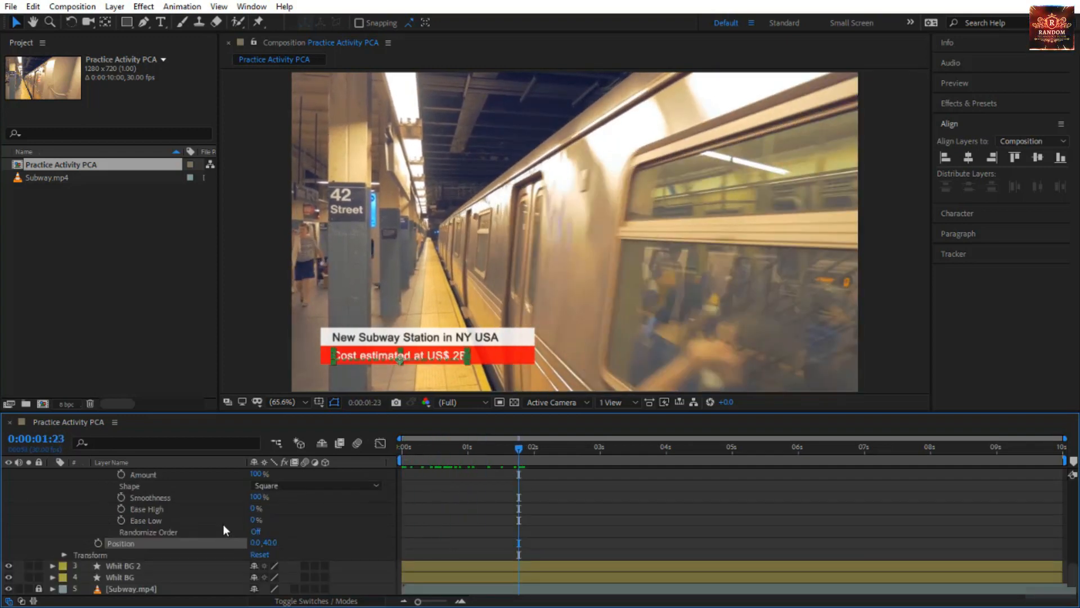
Draw a rectangular mask around the subtitle text just below the red bar at 0 seconds and invert it.
left_click(127, 22)
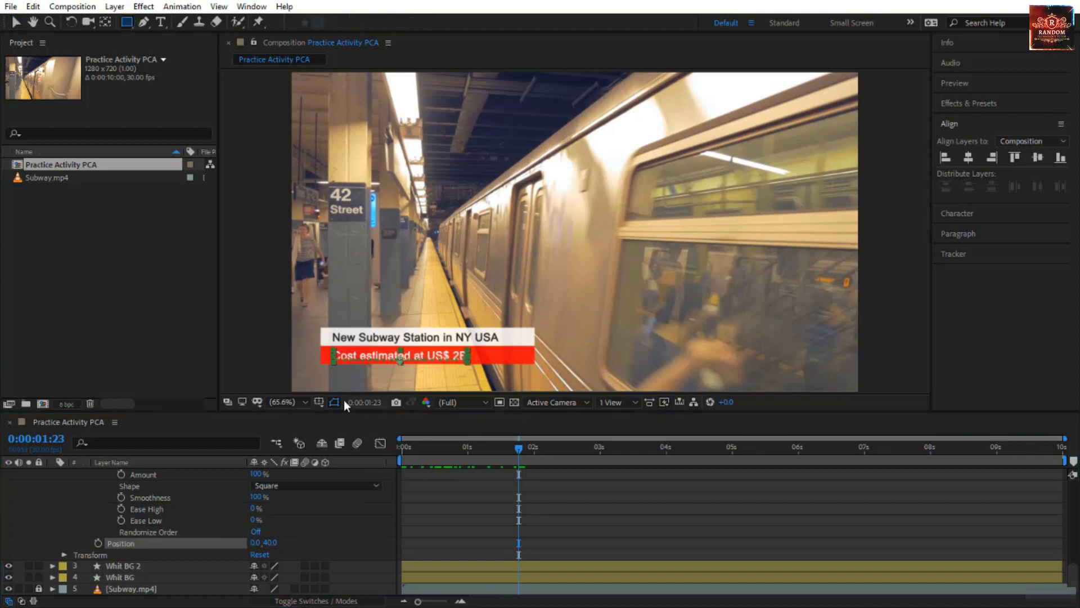
left_click_drag(519, 447, 335, 464)
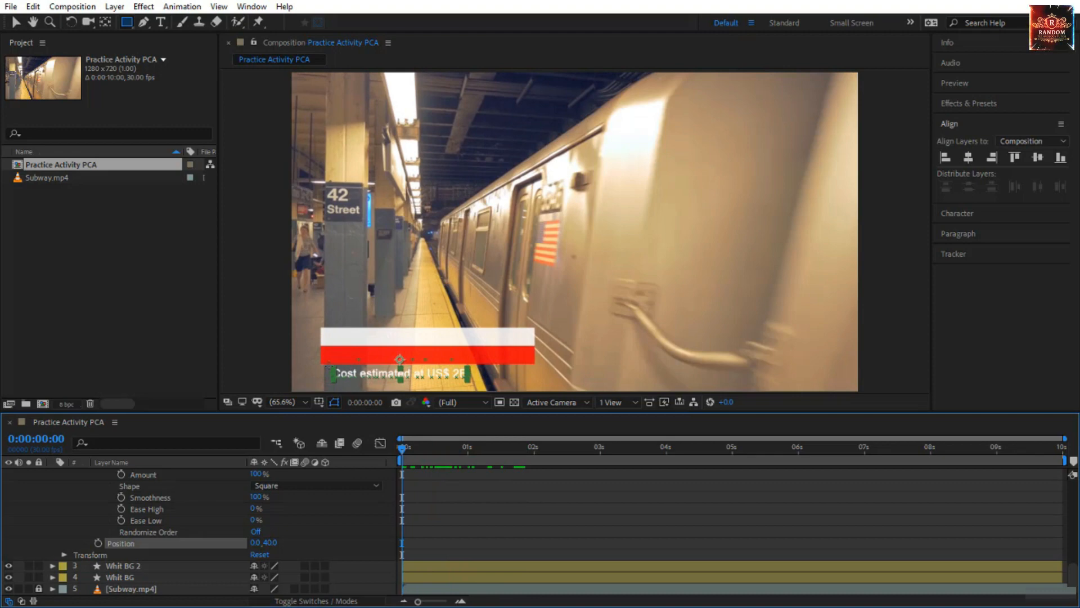
left_click_drag(329, 365, 476, 383)
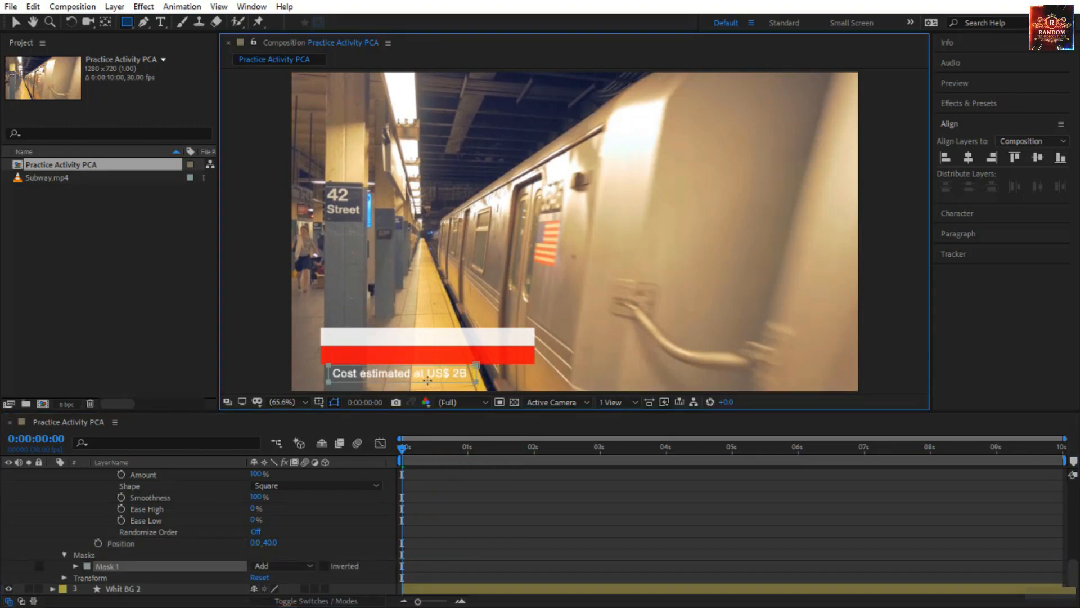
key("v")
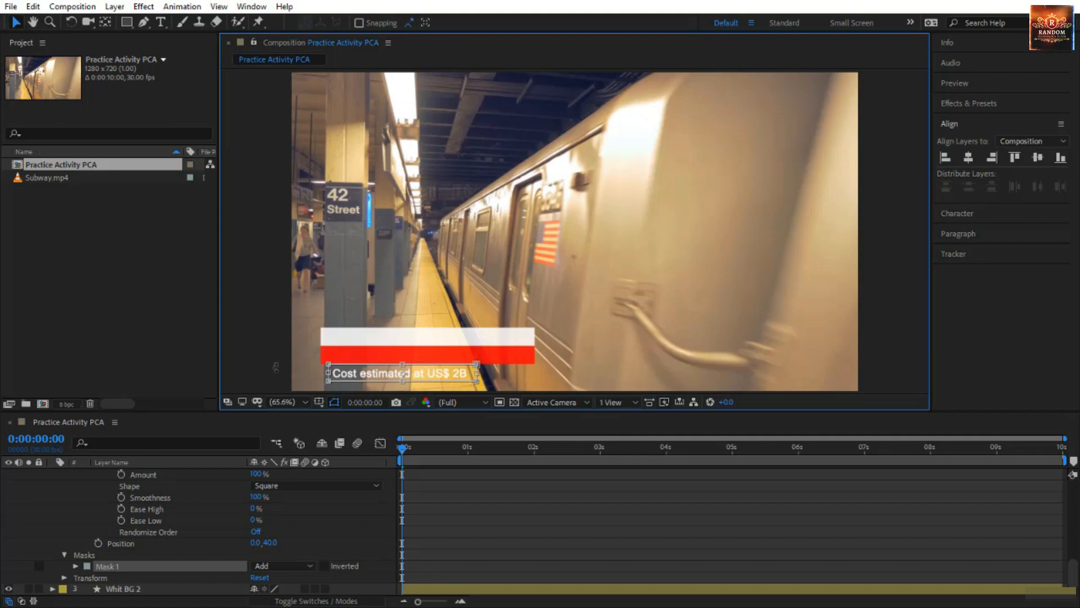
left_click(537, 528)
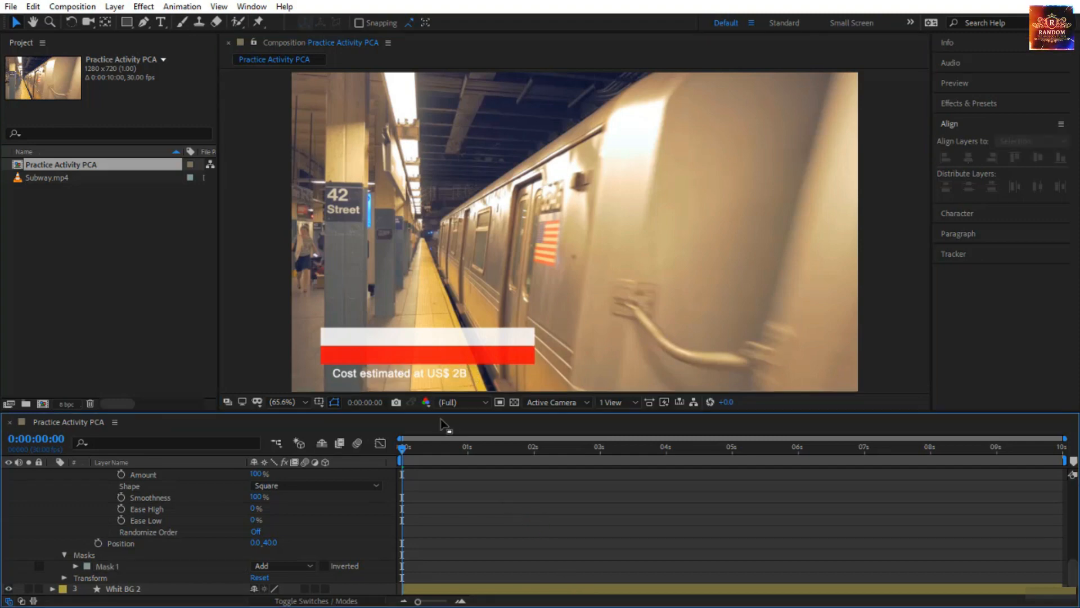
left_click(325, 566)
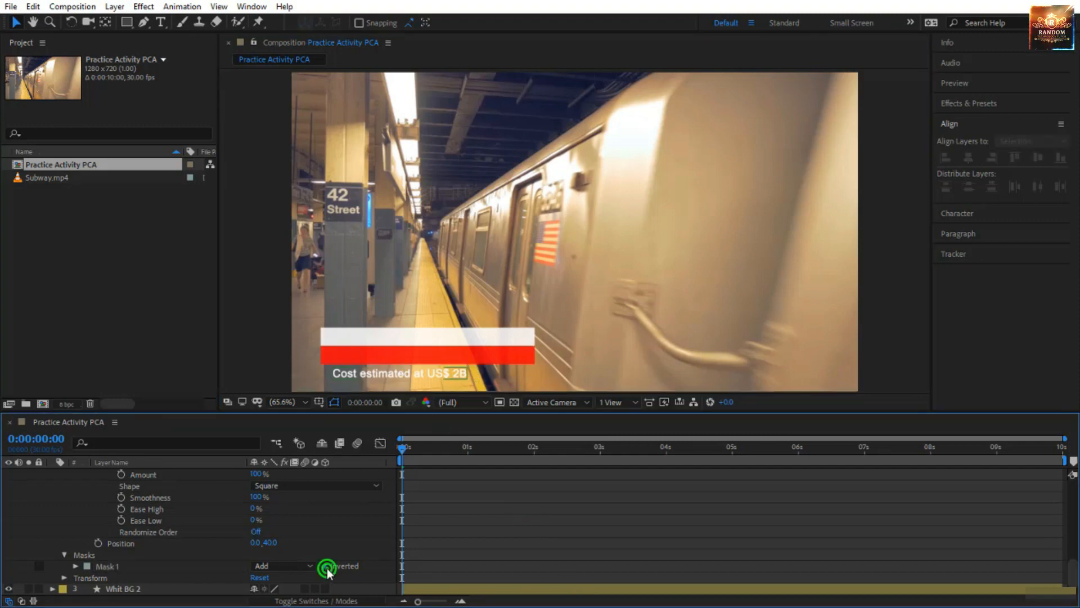
Preview the animation of both text lines, and return to the start of the composition.
key("space")
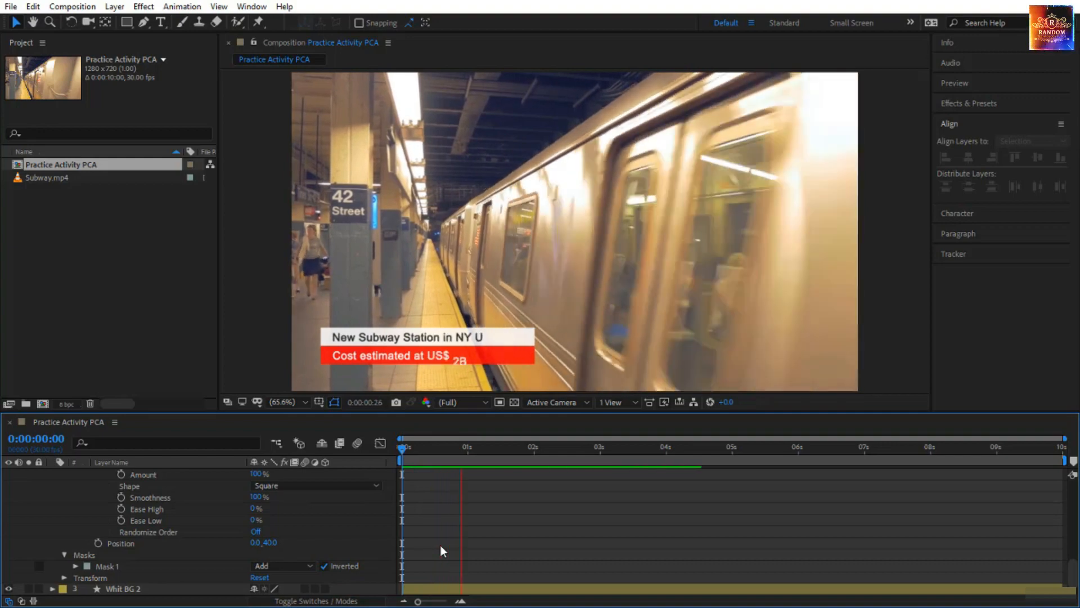
scroll(188, 500, "up", 9)
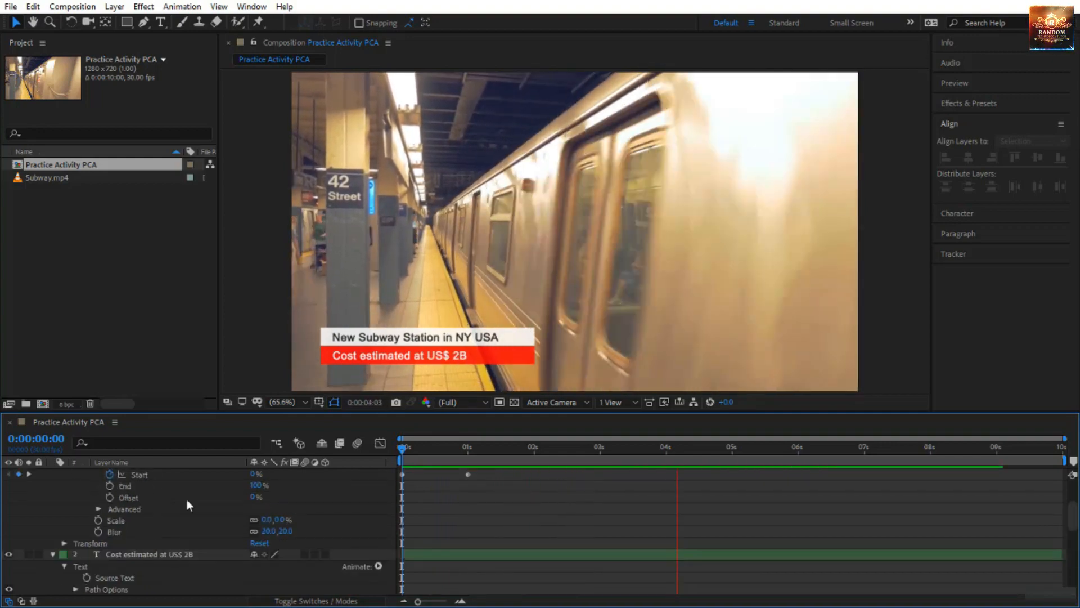
left_click(192, 474)
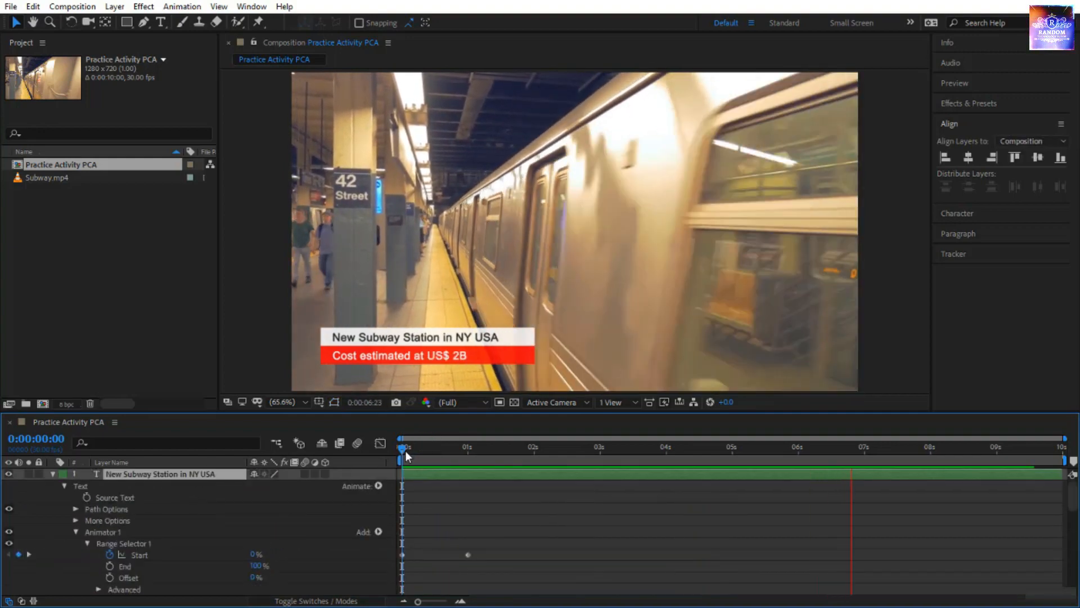
left_click(405, 450)
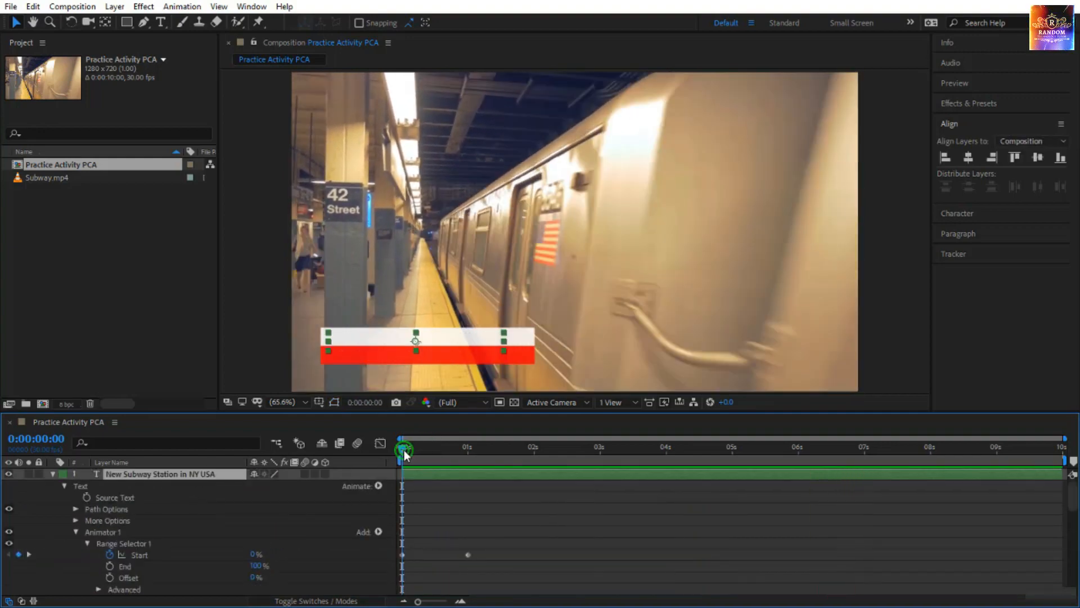
Select the "Whit BG 2" and "Whit BG" shape layers and reveal their Scale properties.
scroll(438, 525, "down", 10)
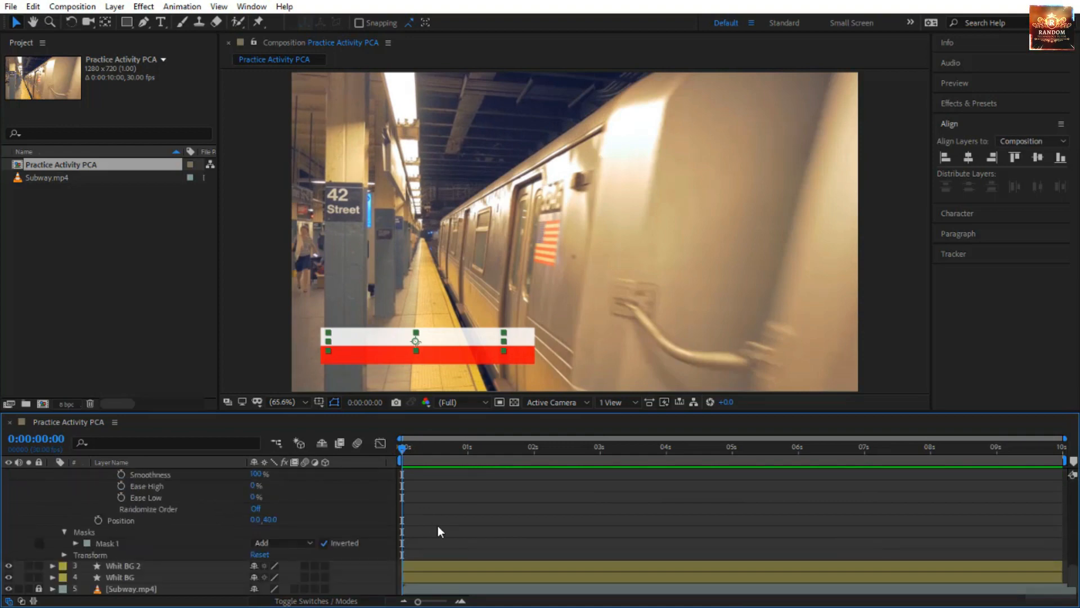
left_click(171, 565)
left_click(165, 578, "shift")
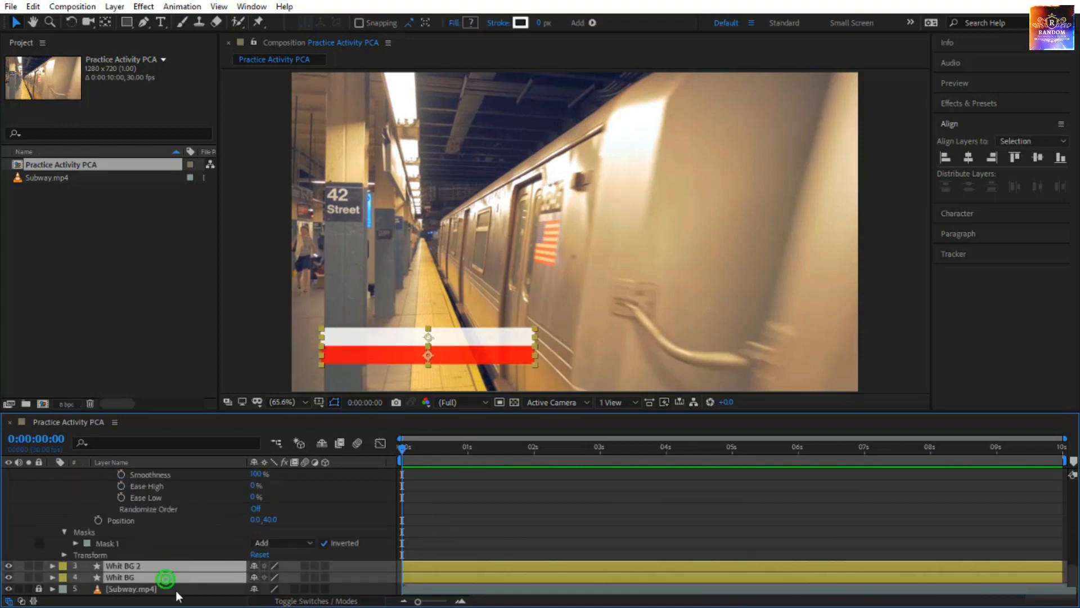
key("s")
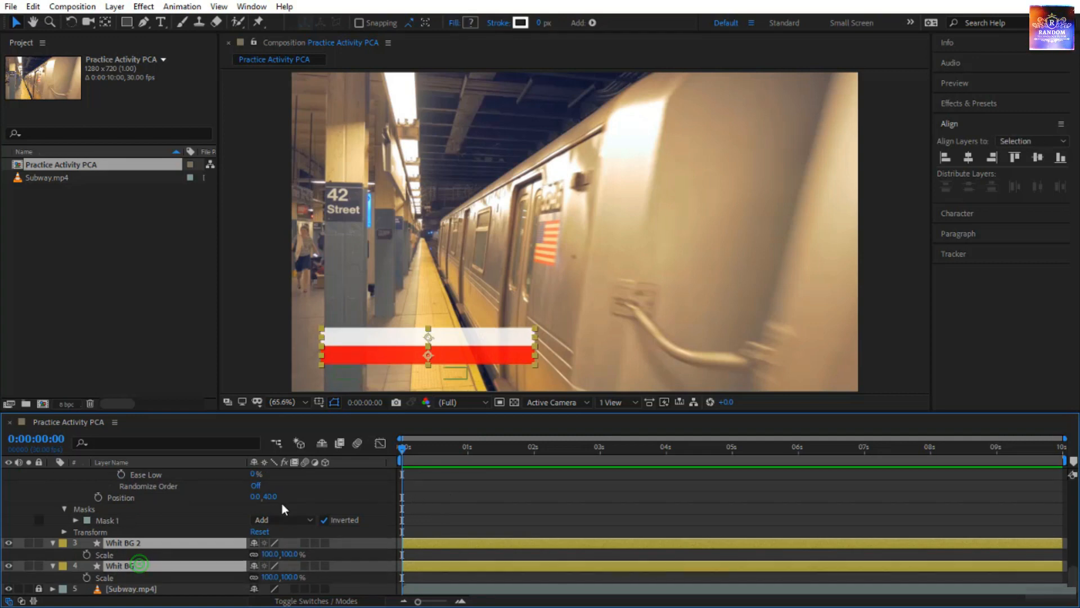
Move the anchor point of the red bar "Whit BG 2" to the middle of its left edge.
key("y")
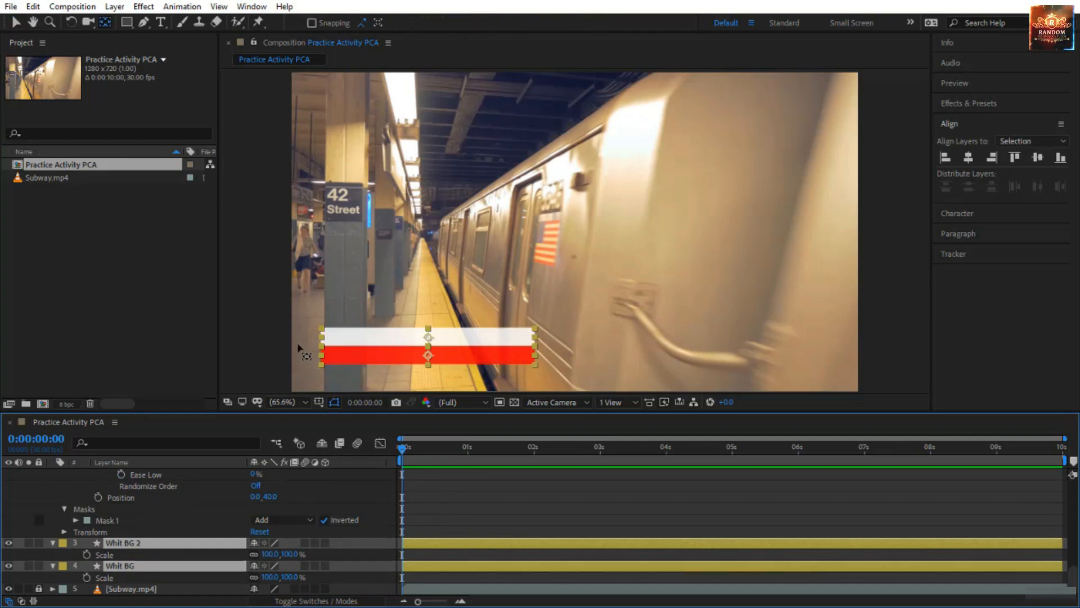
left_click(161, 511)
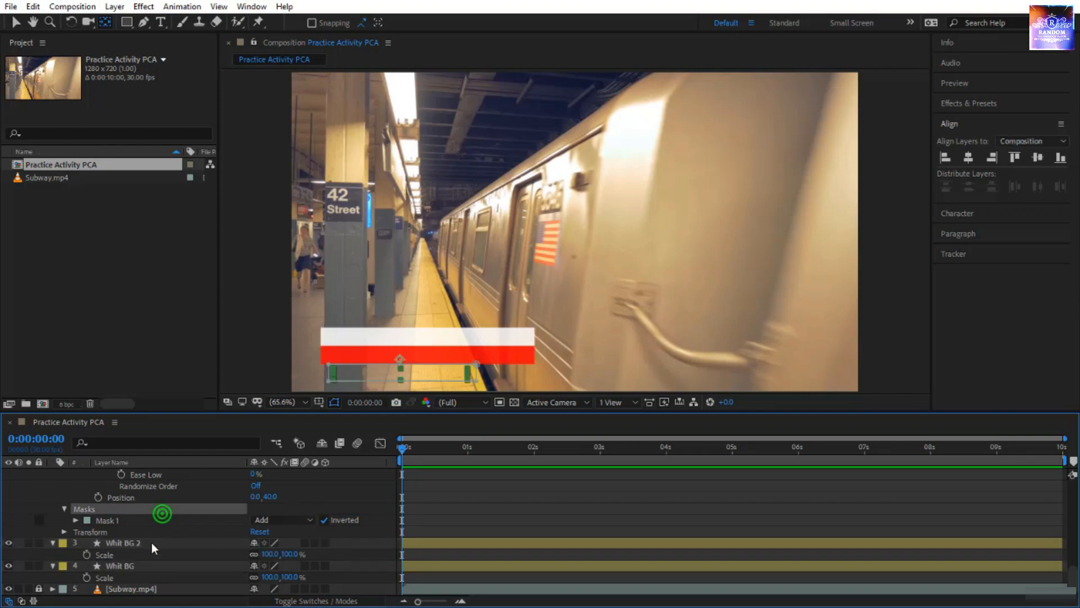
left_click(150, 542)
left_click(428, 357)
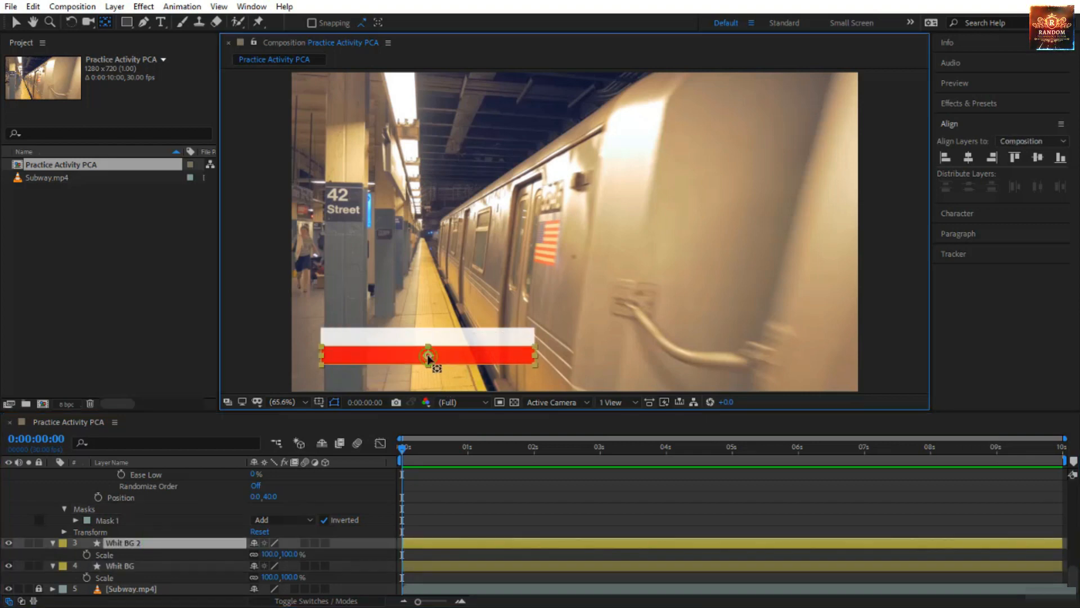
left_click_drag(389, 355, 321, 360)
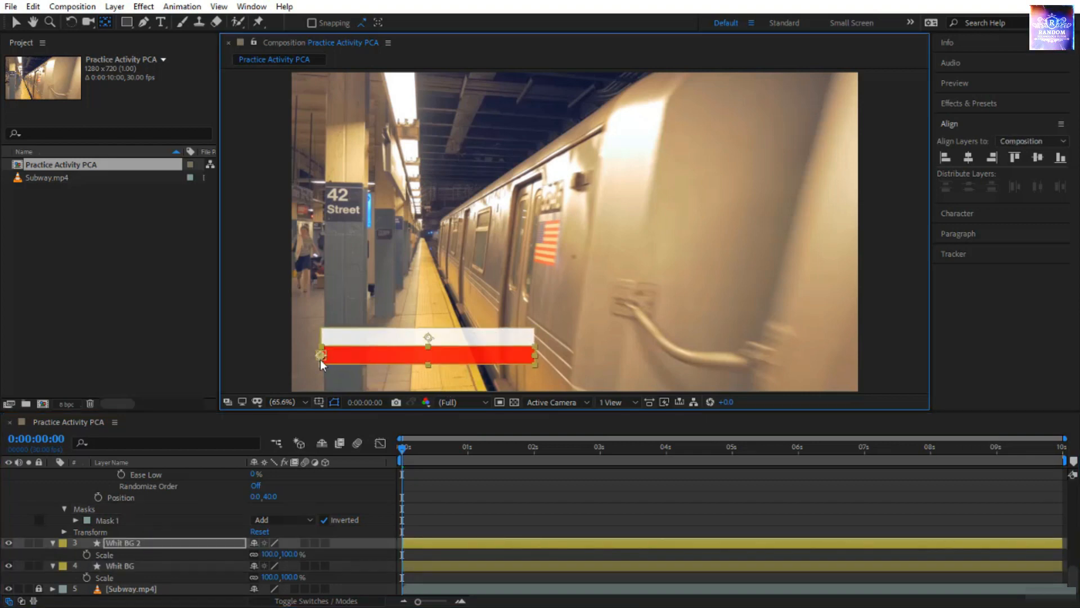
Move the anchor point of the white bar "Whit BG" to the middle of its left edge.
left_click(436, 340)
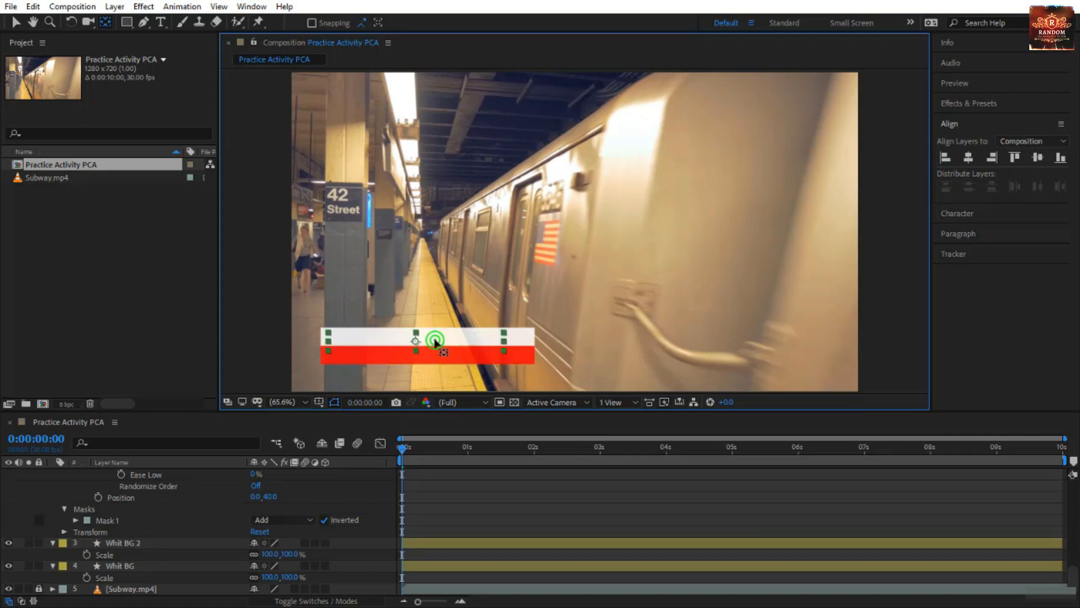
left_click(515, 338)
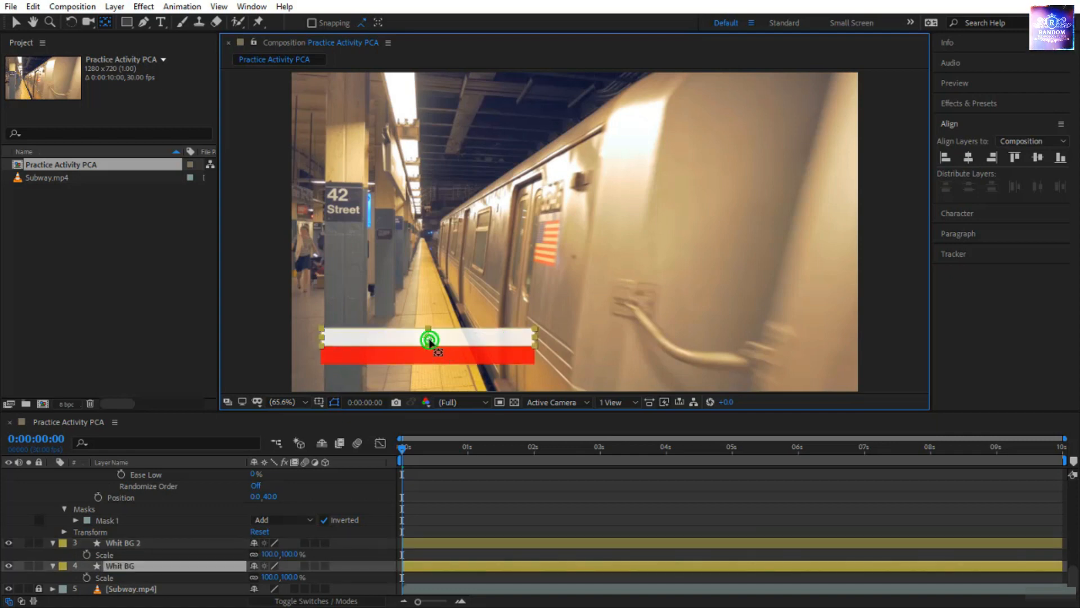
left_click_drag(429, 337, 321, 338)
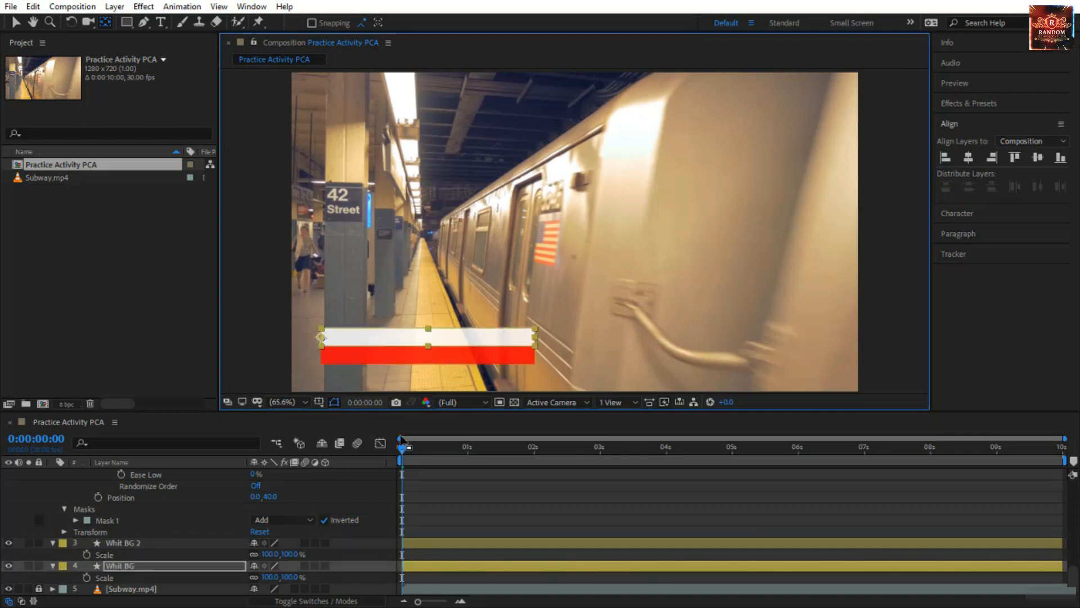
Add Scale keyframes at 0:00:01:00 to both shape layers, "Whit BG 2" and "Whit BG", keeping 100%.
left_click(356, 455)
key("space")
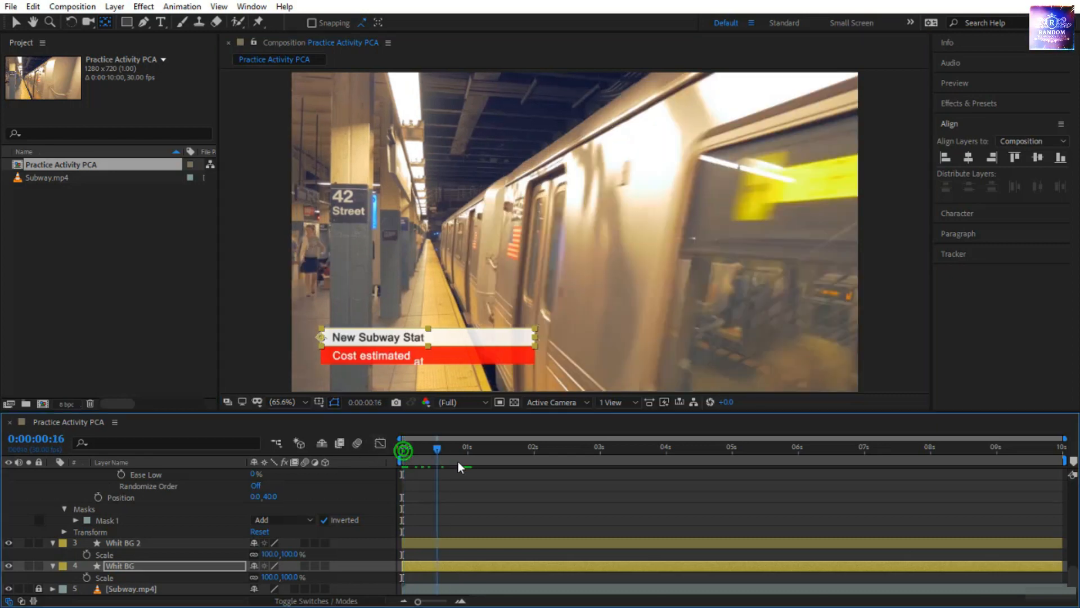
key("space")
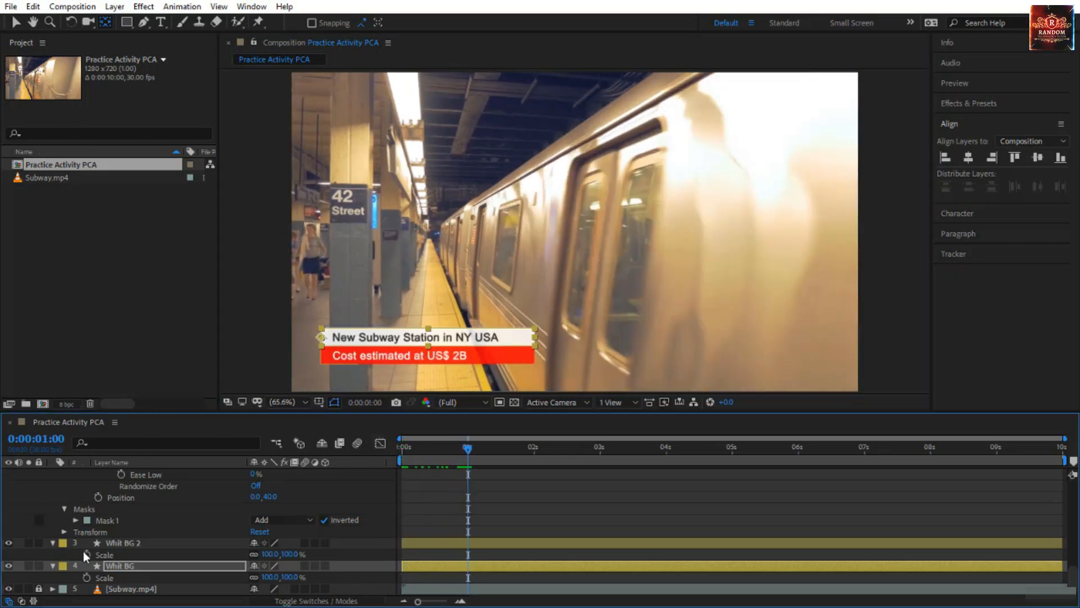
left_click(124, 543)
left_click(120, 566, "ctrl")
left_click(87, 555)
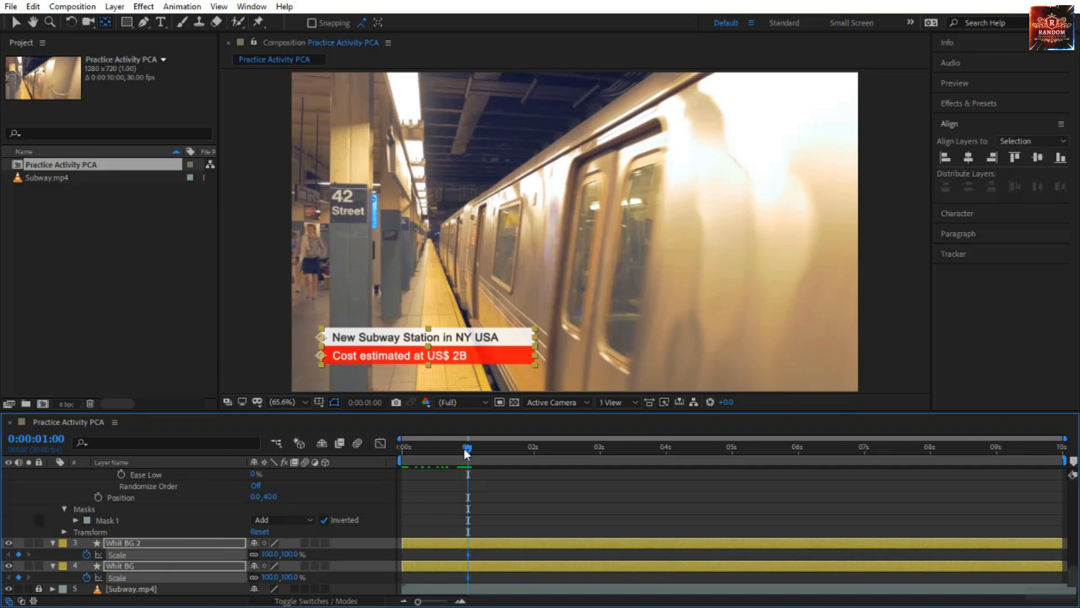
At 0:00:00:00, unlink the scale proportions of both bars, set their horizontal scale to 0%, and preview the result.
left_click_drag(465, 448, 380, 454)
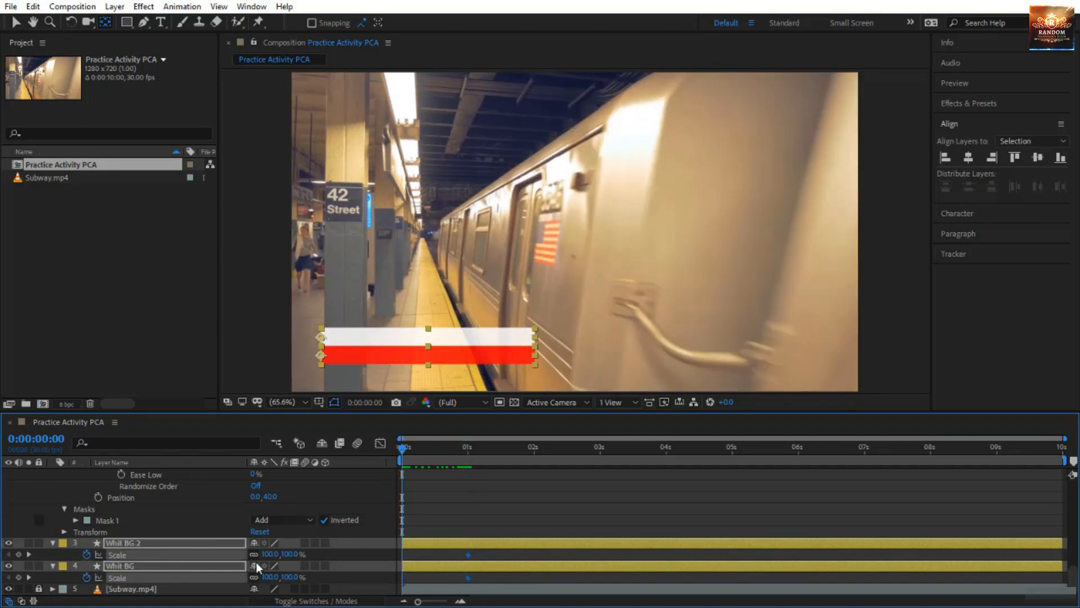
left_click(254, 554)
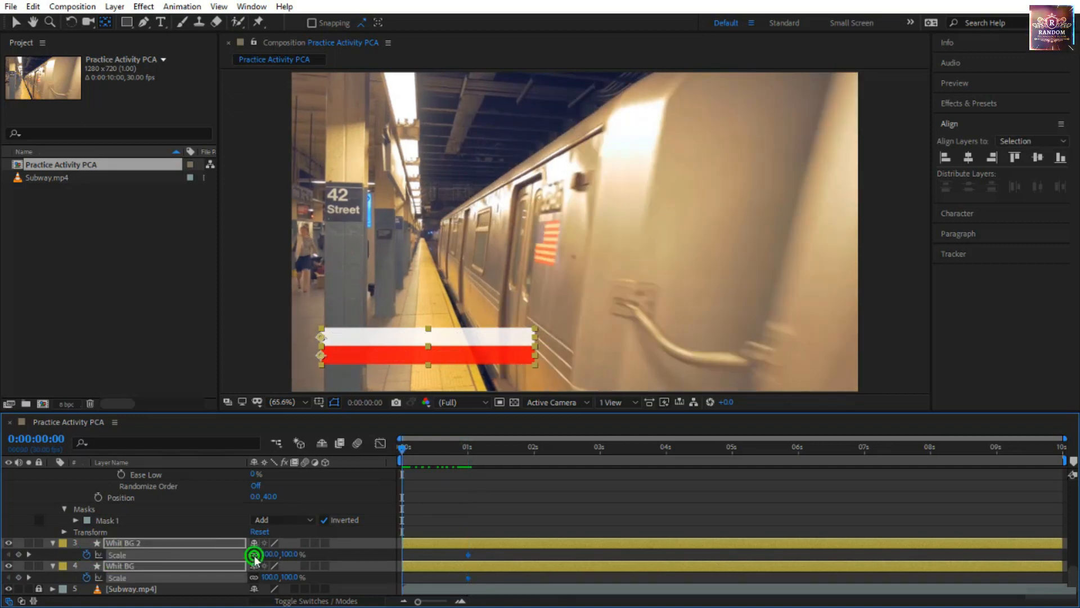
left_click(254, 576)
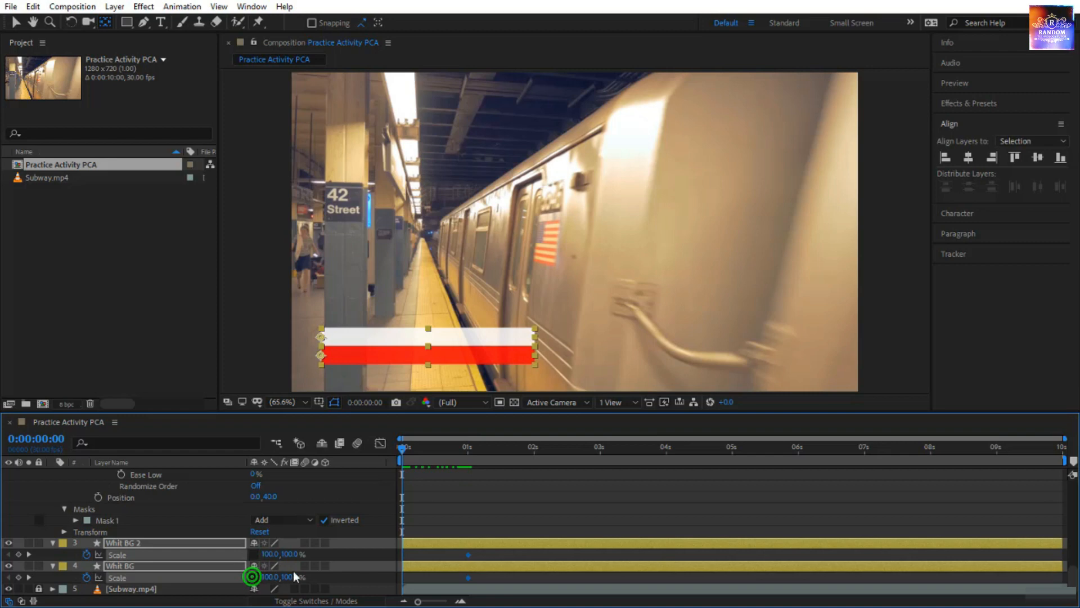
left_click(168, 554)
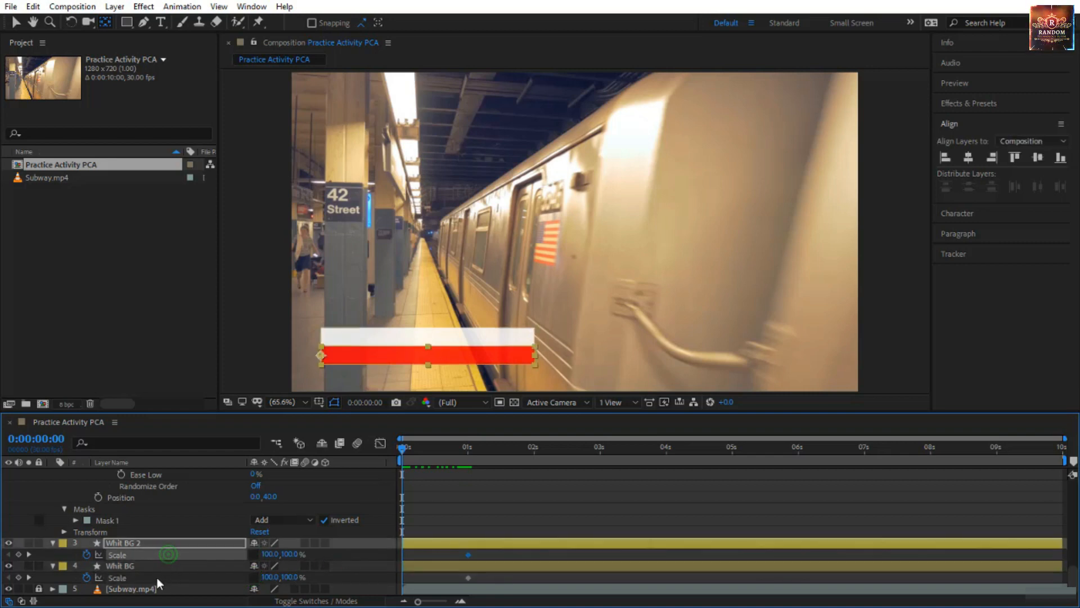
left_click(156, 578, "shift")
left_click(271, 554)
type("0")
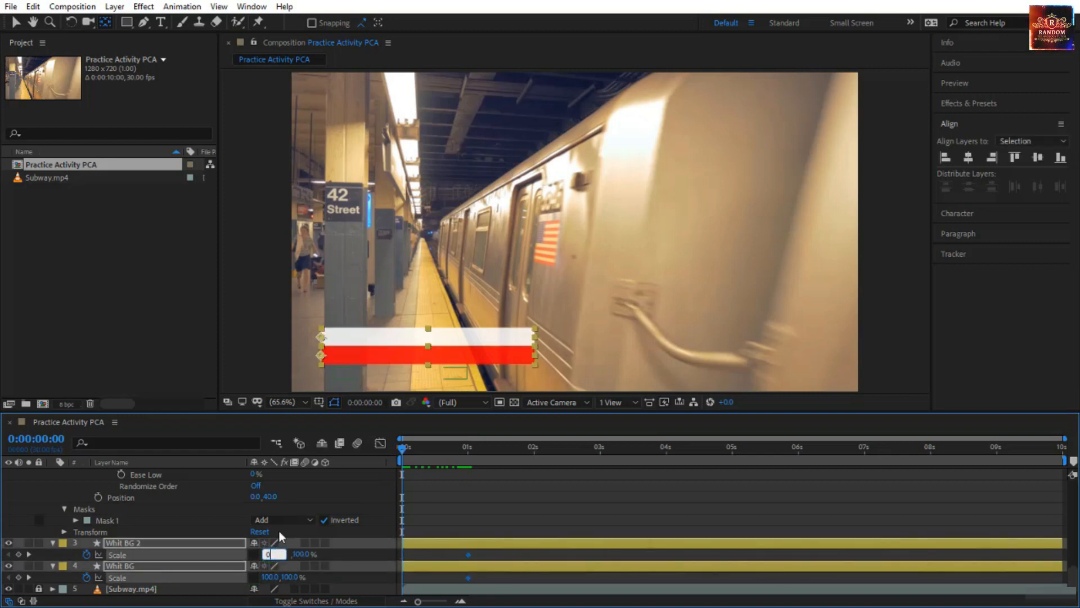
key("Return")
key("space")
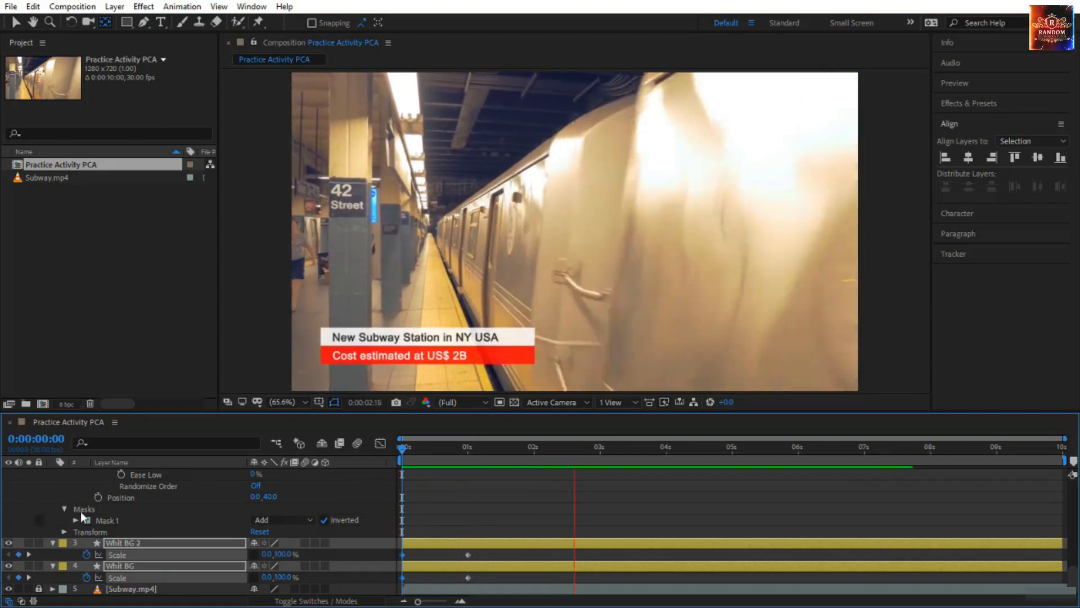
Show only the keyframed properties of all unlocked layers and enlarge the timeline area to fit them.
scroll(83, 512, "up", 10)
left_click(127, 472)
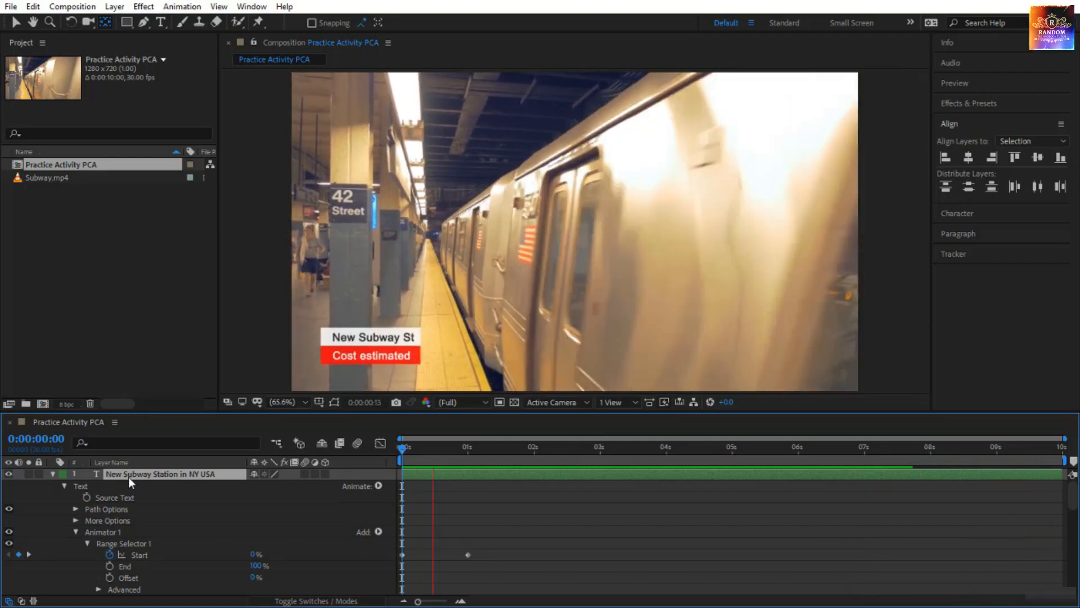
key("ctrl+a")
key("u")
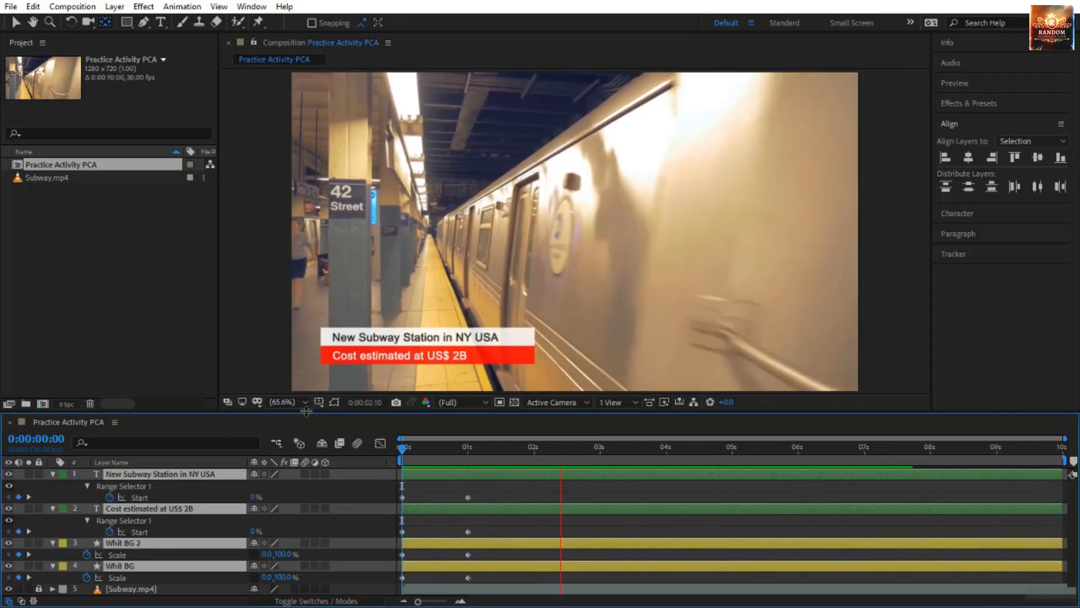
left_click_drag(311, 413, 310, 361)
left_click(542, 566)
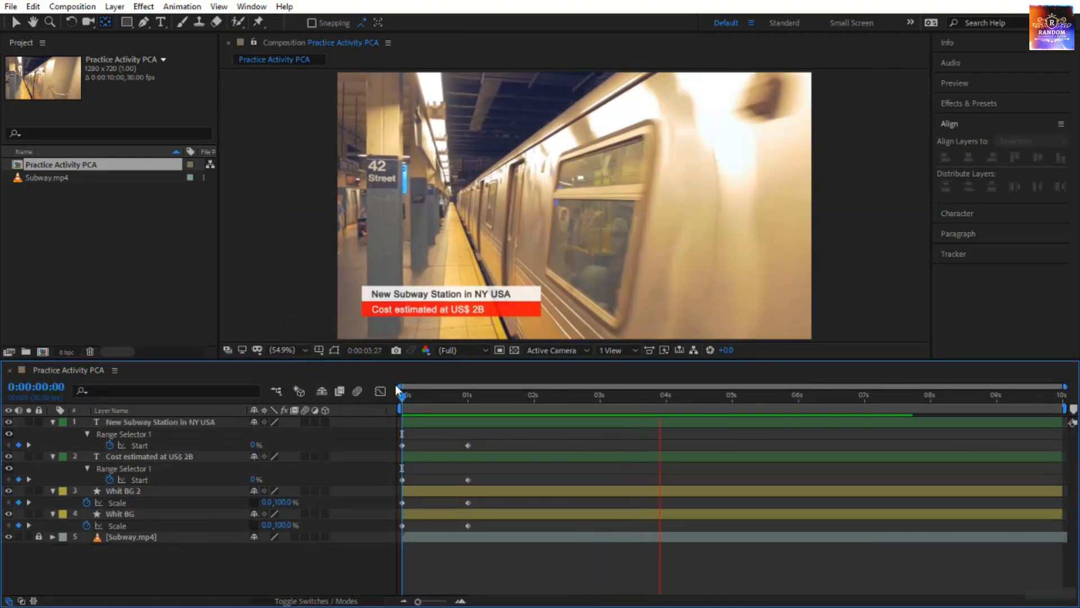
Move the ending Scale keyframes of both bars and the ending Start keyframes of both text lines to about half a second.
left_click_drag(403, 394, 458, 400)
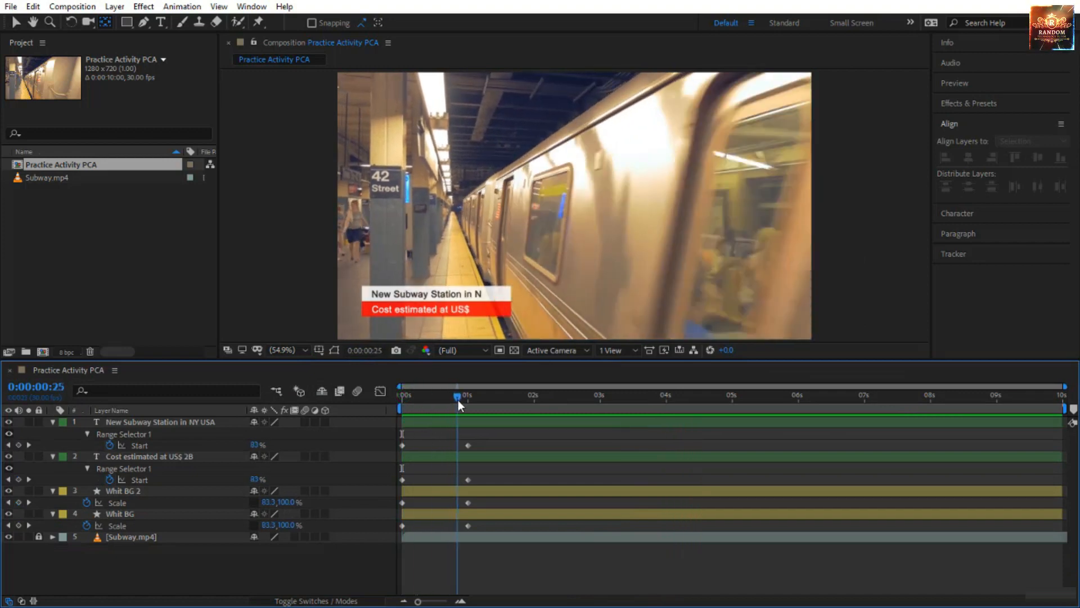
left_click_drag(489, 498, 430, 524)
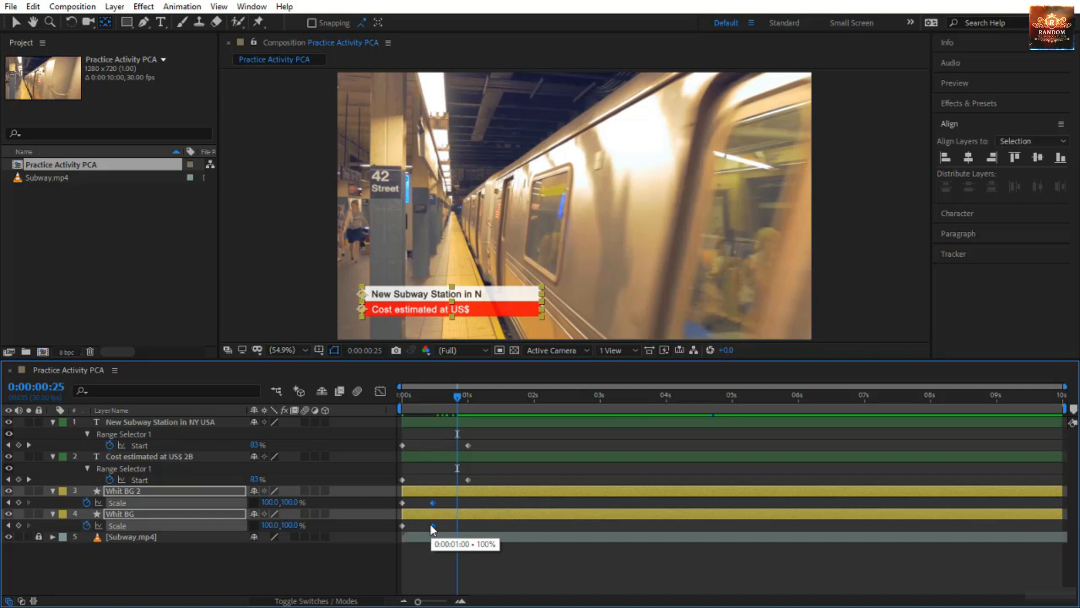
left_click_drag(488, 442, 438, 482)
left_click(469, 479)
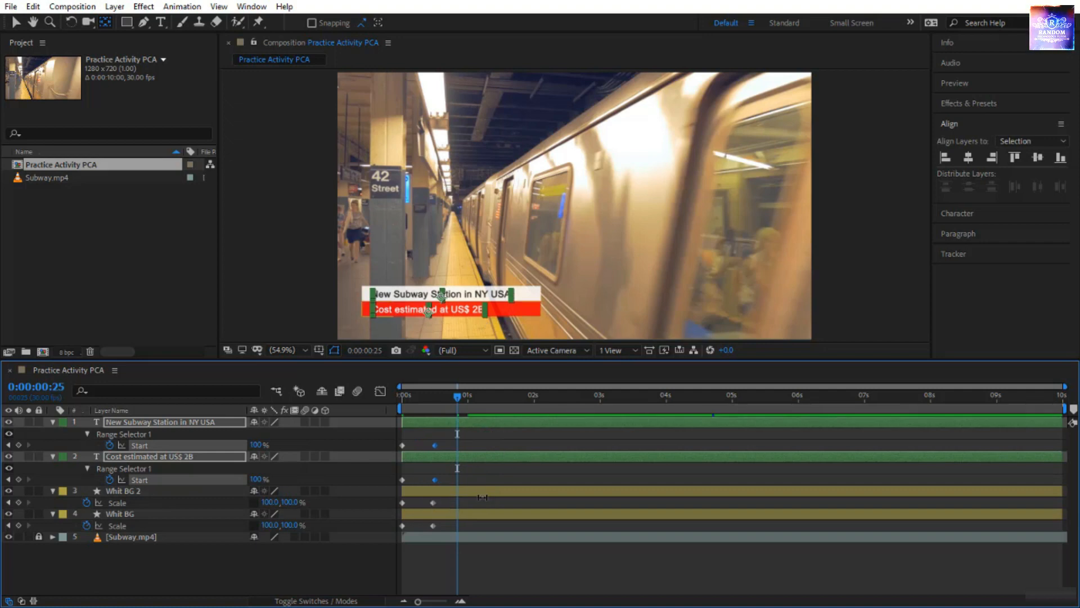
left_click(494, 510)
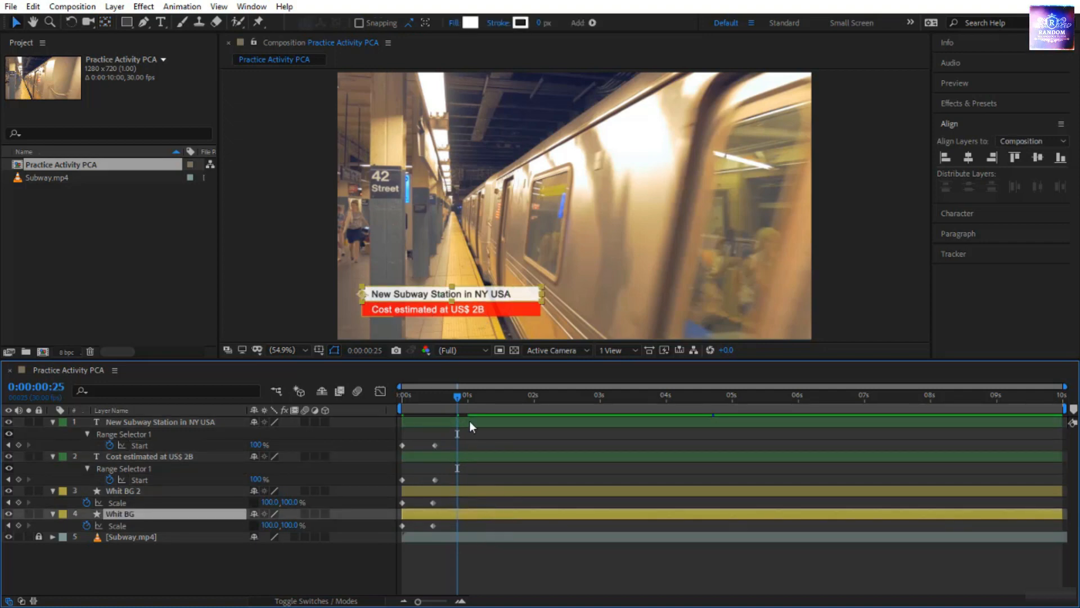
Shift the first text layer to start about 7 frames in and the second about 9 frames in, and return to 0:00:00:00.
mouse_move(457, 405)
left_mouse_down()
mouse_move(393, 404)
mouse_move(461, 423)
left_mouse_up()
left_click(434, 454)
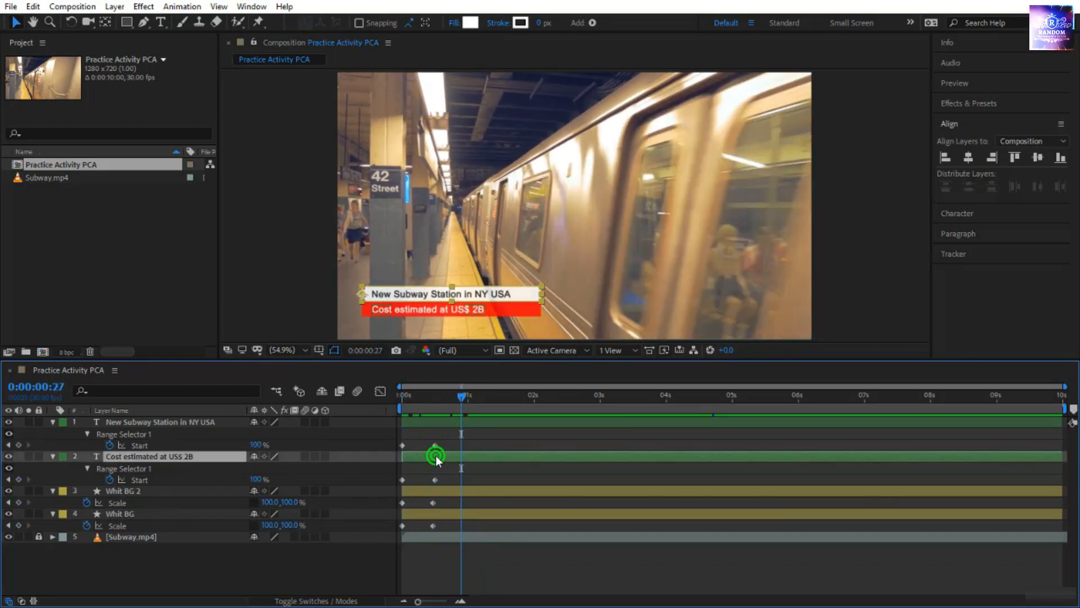
left_click(430, 420)
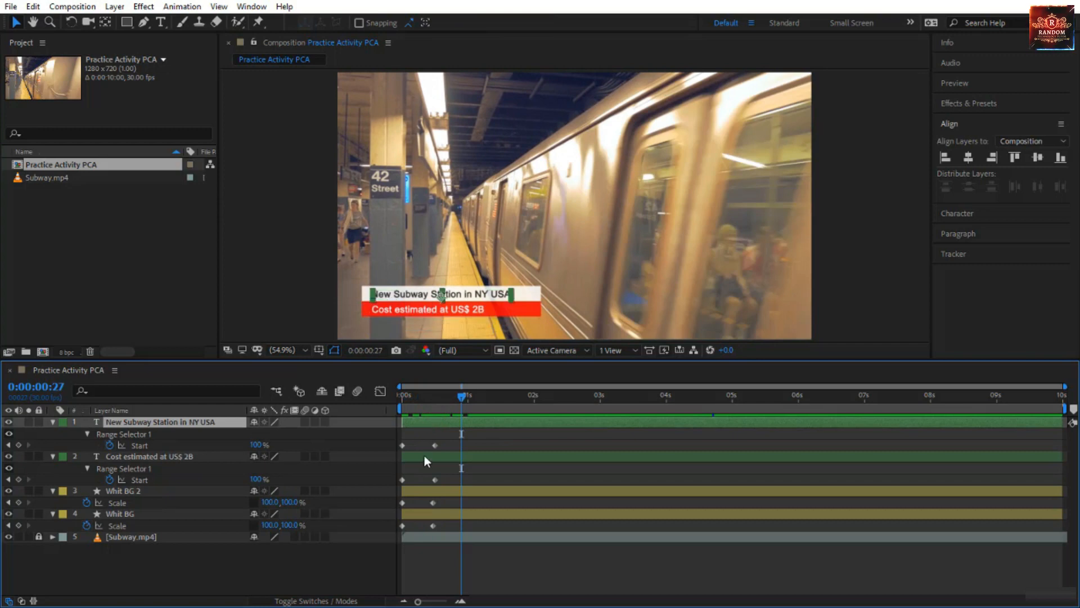
left_click_drag(424, 455, 402, 397)
left_click(484, 567)
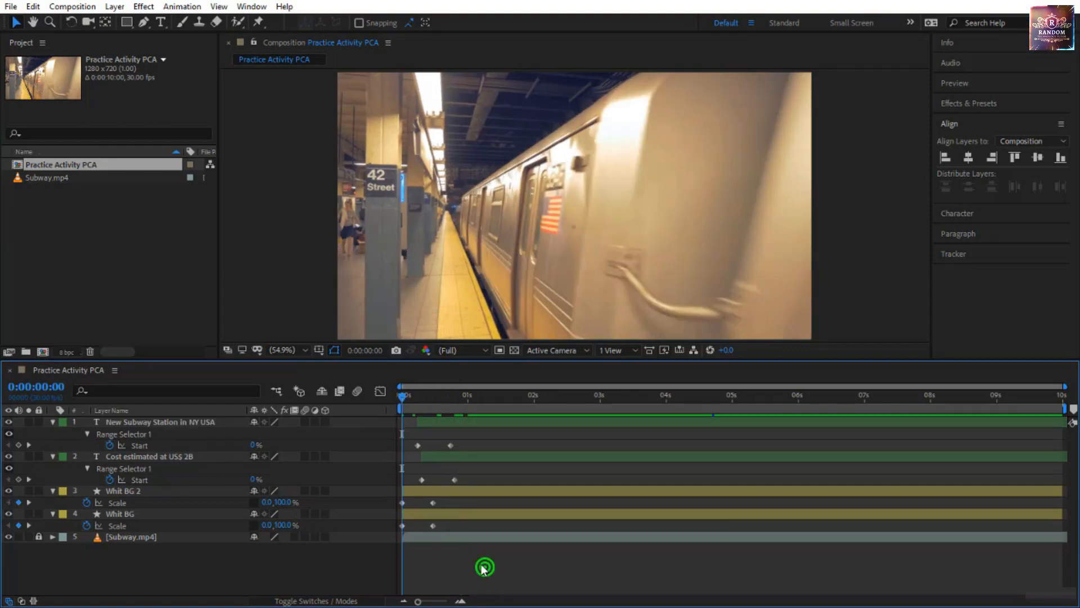
Preview the staggered bar and text animation from the start of the composition.
key("space")
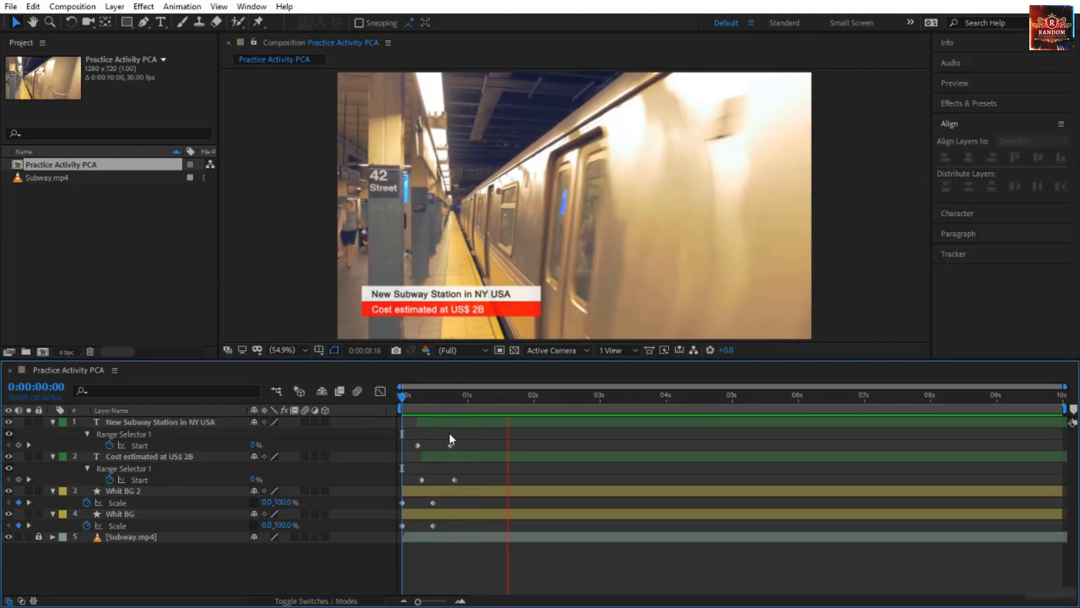
left_click_drag(407, 396, 386, 417)
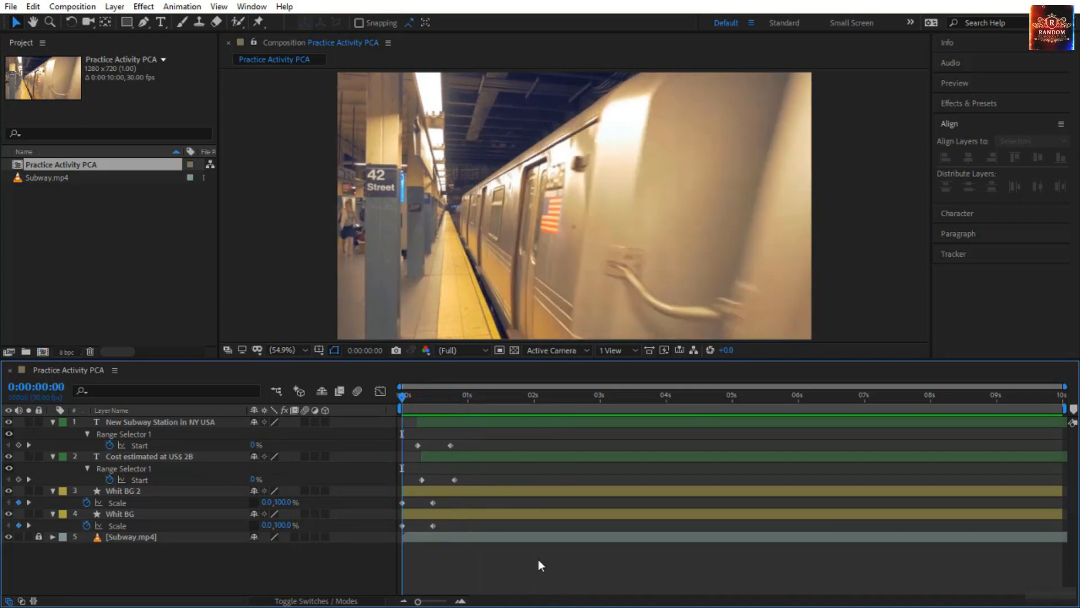
key("space")
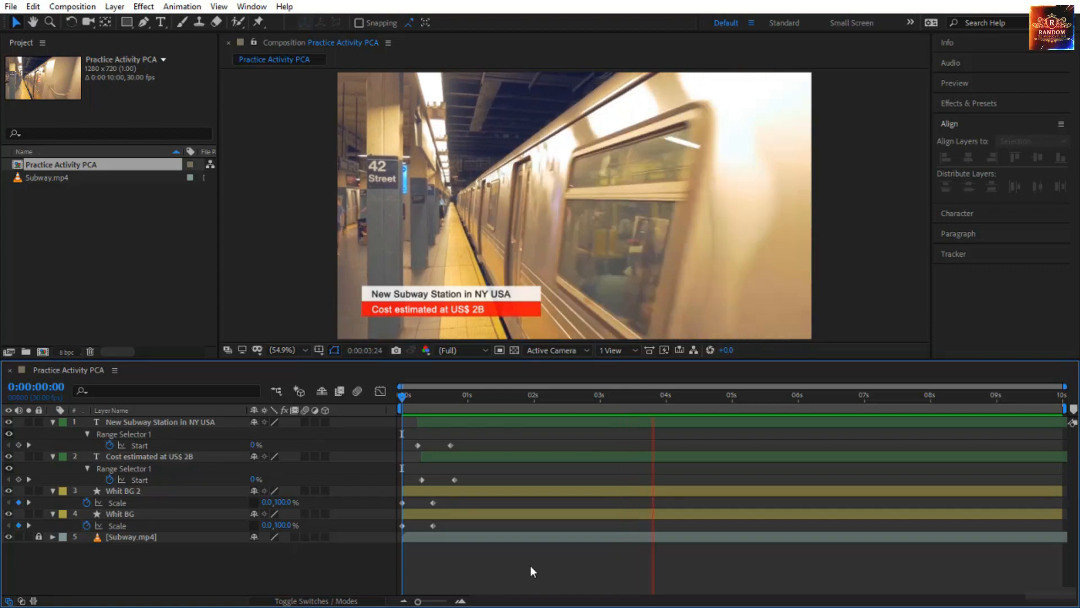
Copy the Range Selector Start keyframes of each text line and paste them on the same layer at 0:00:04:00.
left_click(707, 397)
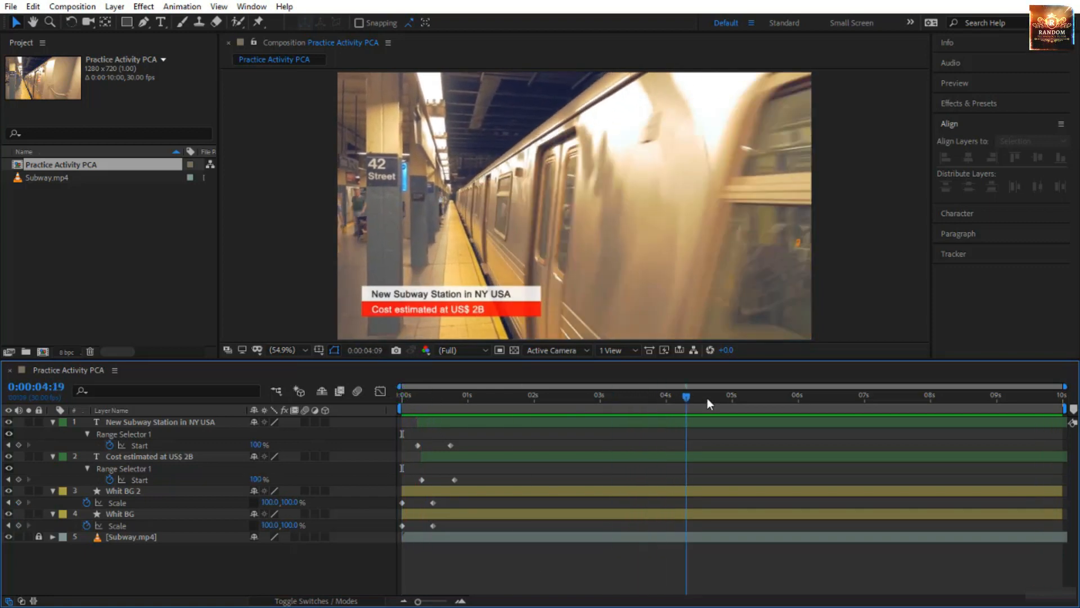
left_click(733, 397)
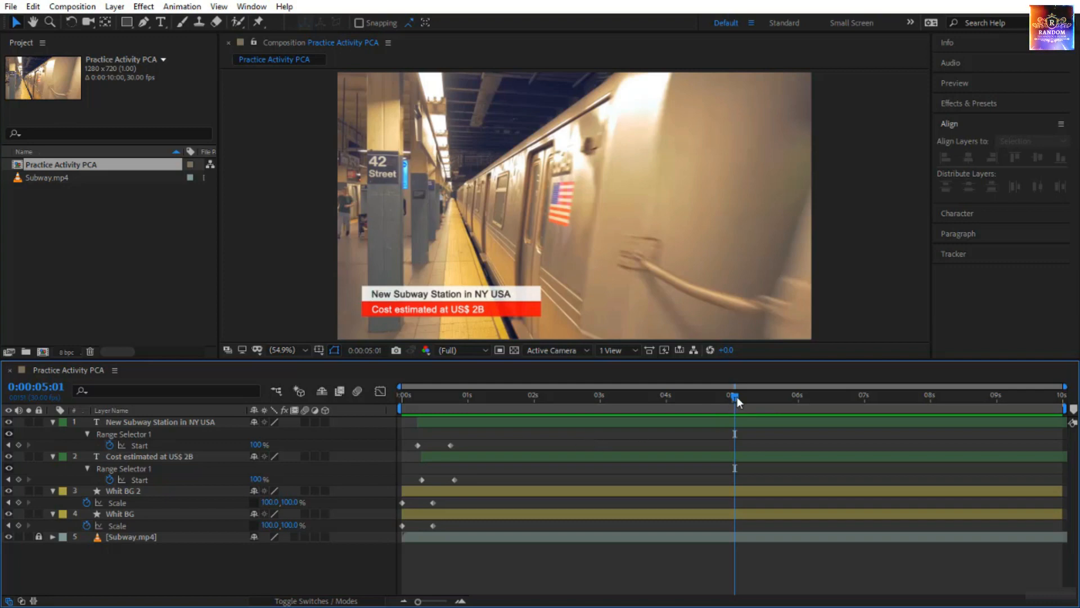
left_click_drag(737, 396, 670, 423)
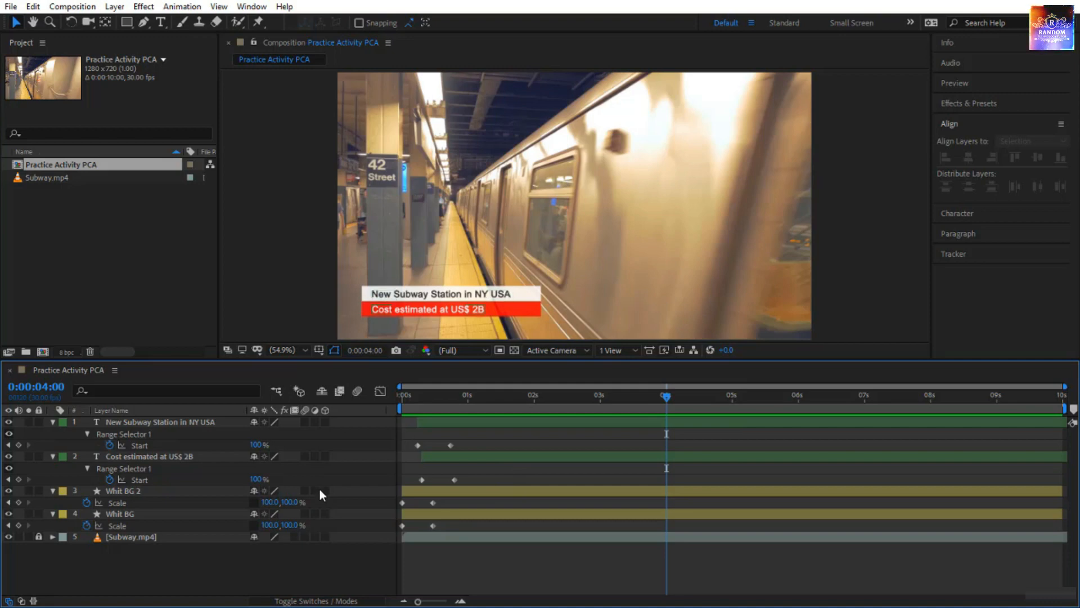
left_click(183, 445)
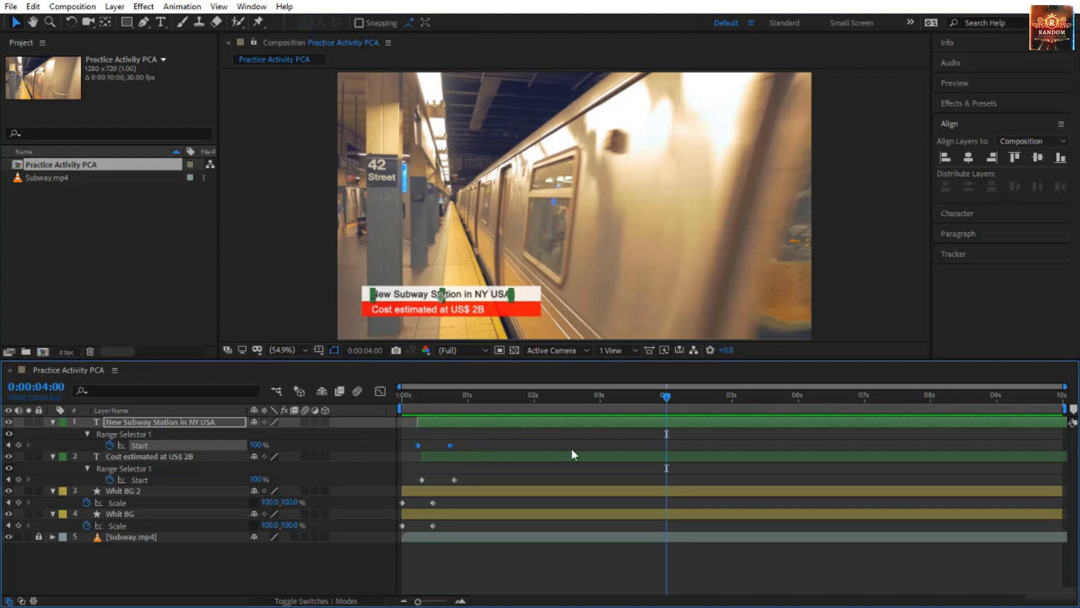
key("ctrl+v")
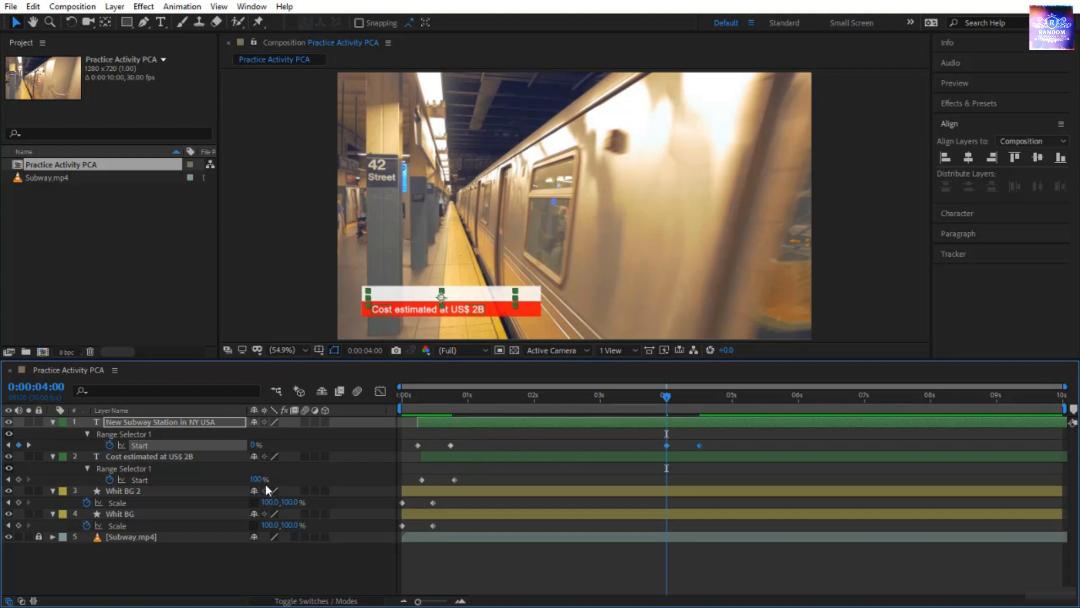
left_click(189, 479)
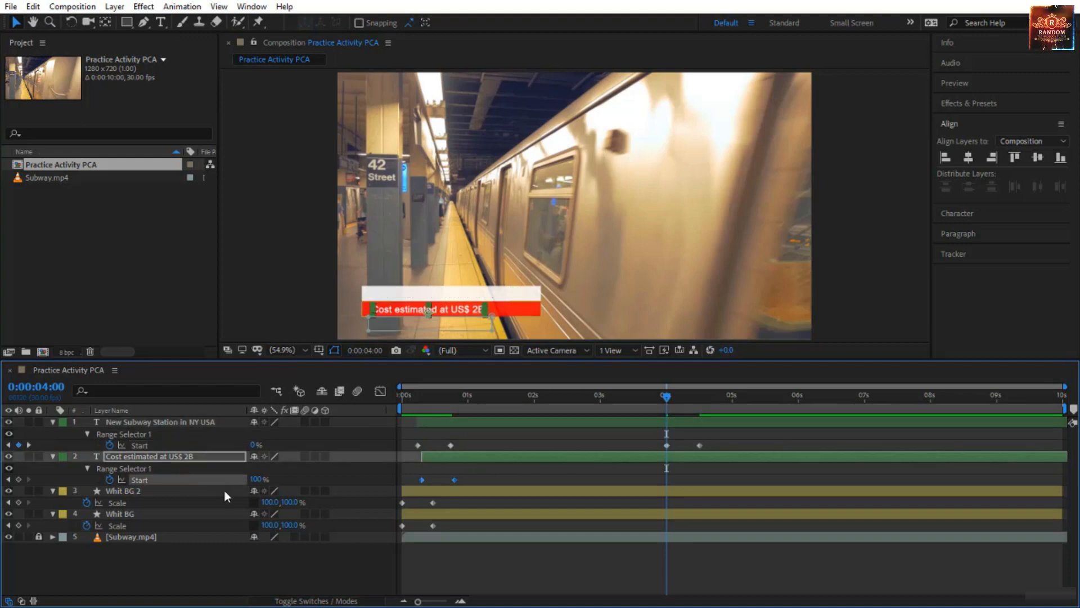
key("ctrl+v")
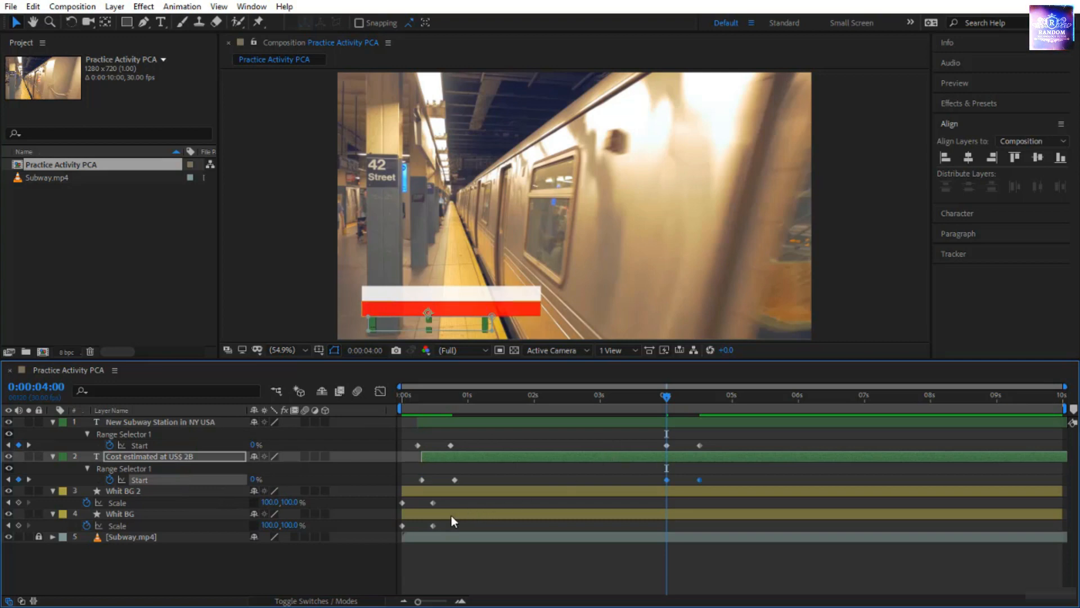
Copy the Scale keyframes of "Whit BG 2" and "Whit BG" and paste them on their own layers at 0:00:04:00.
left_click(140, 503)
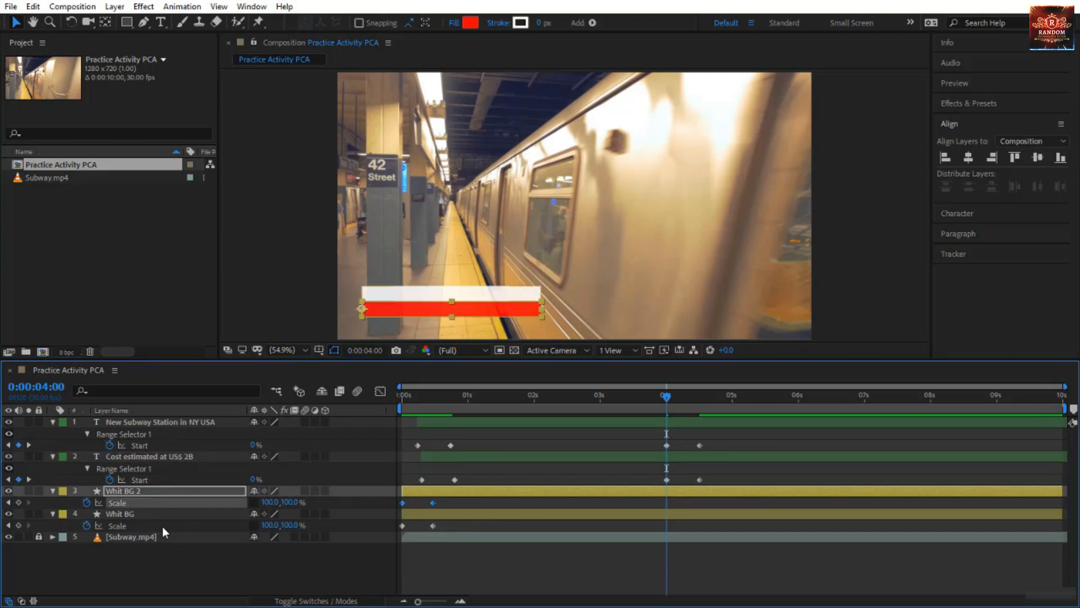
key("ctrl+v")
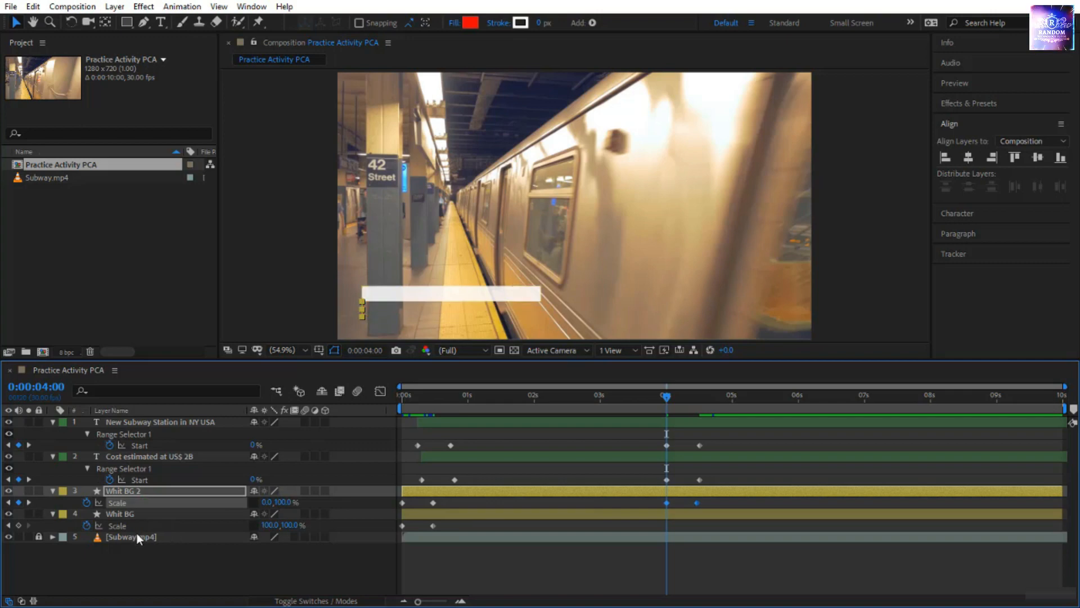
left_click(137, 527)
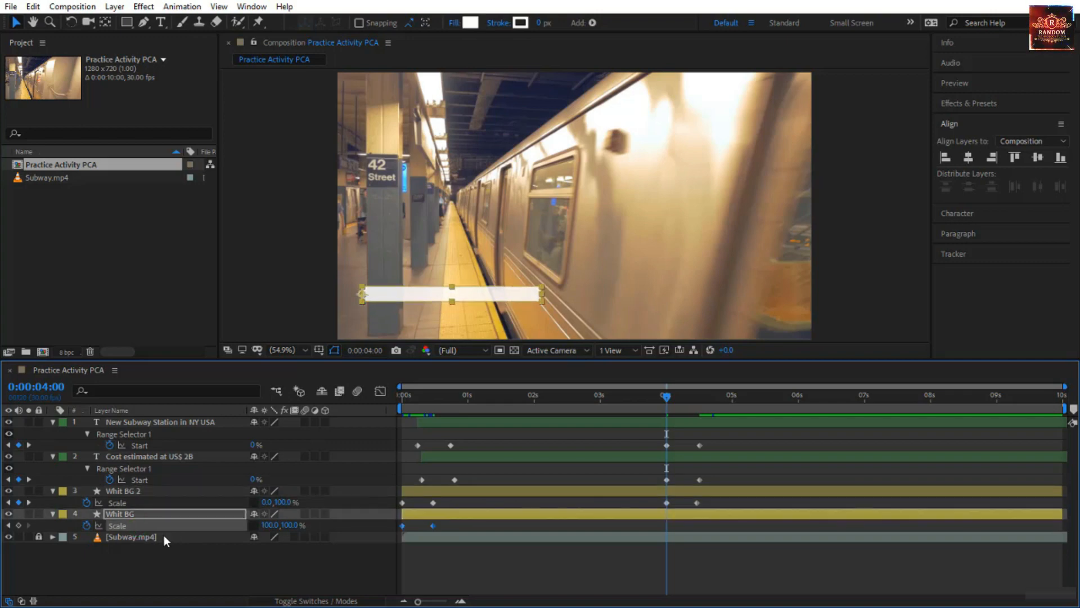
key("ctrl+v")
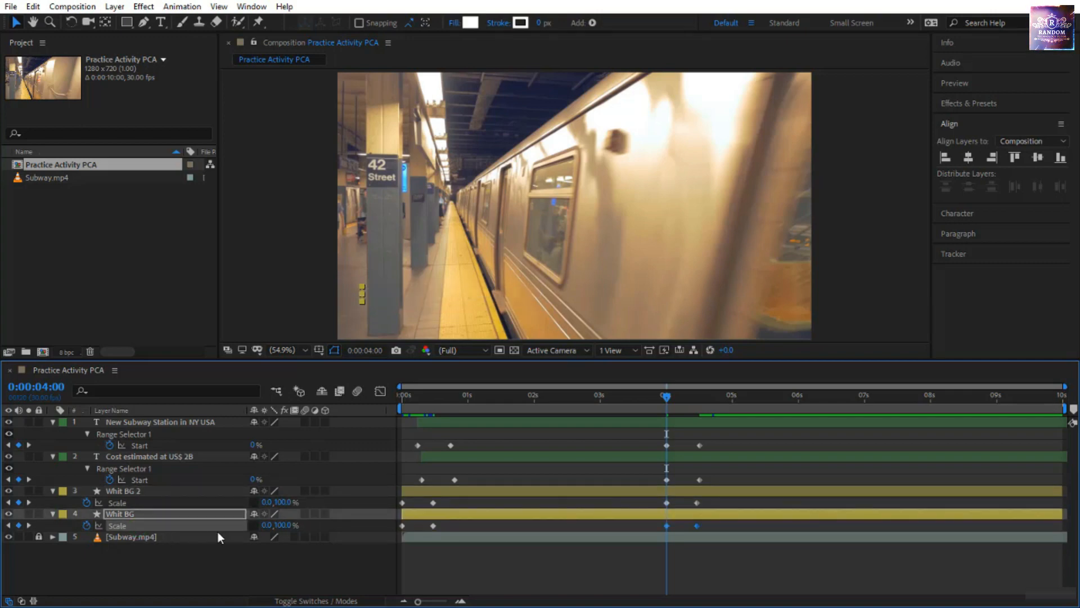
Select all the pasted keyframes from 0:00:04:00 on the four layers and apply Time-Reverse Keyframes.
left_click_drag(710, 438, 658, 564)
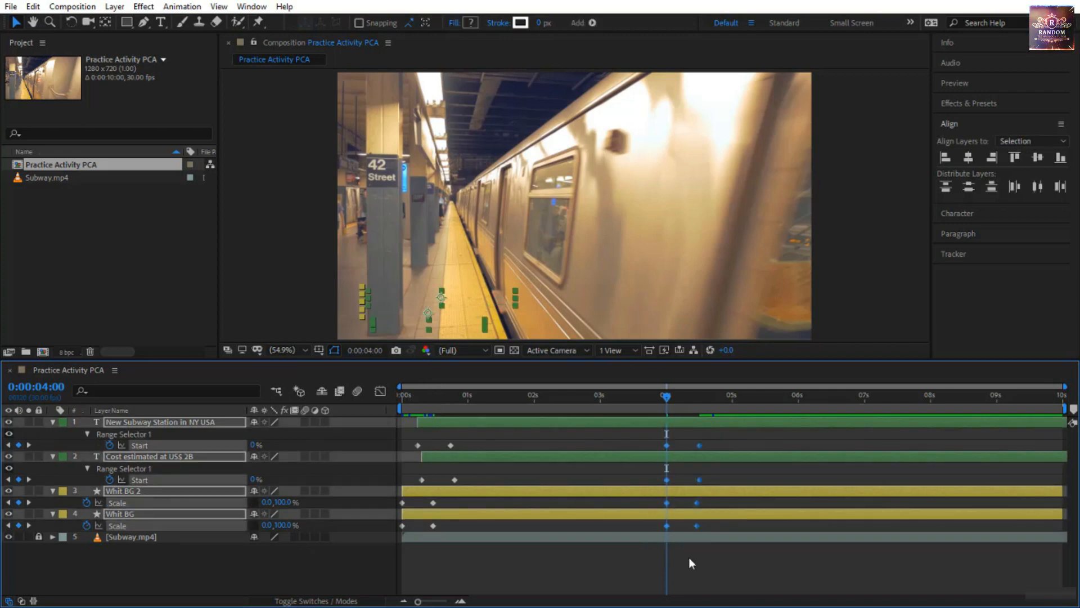
right_click(697, 528)
mouse_move(721, 520)
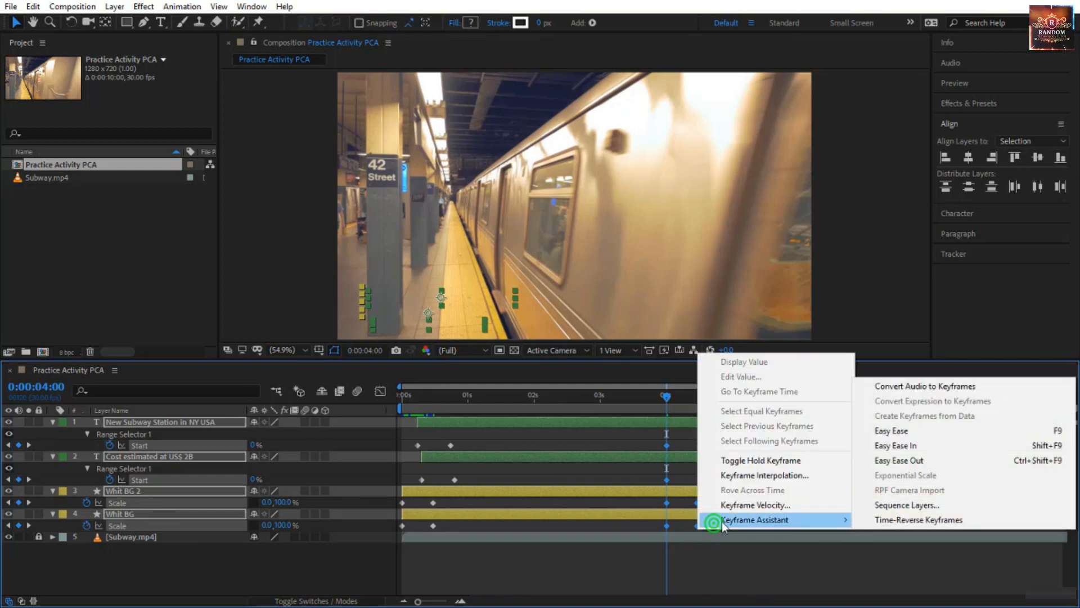
left_click(869, 520)
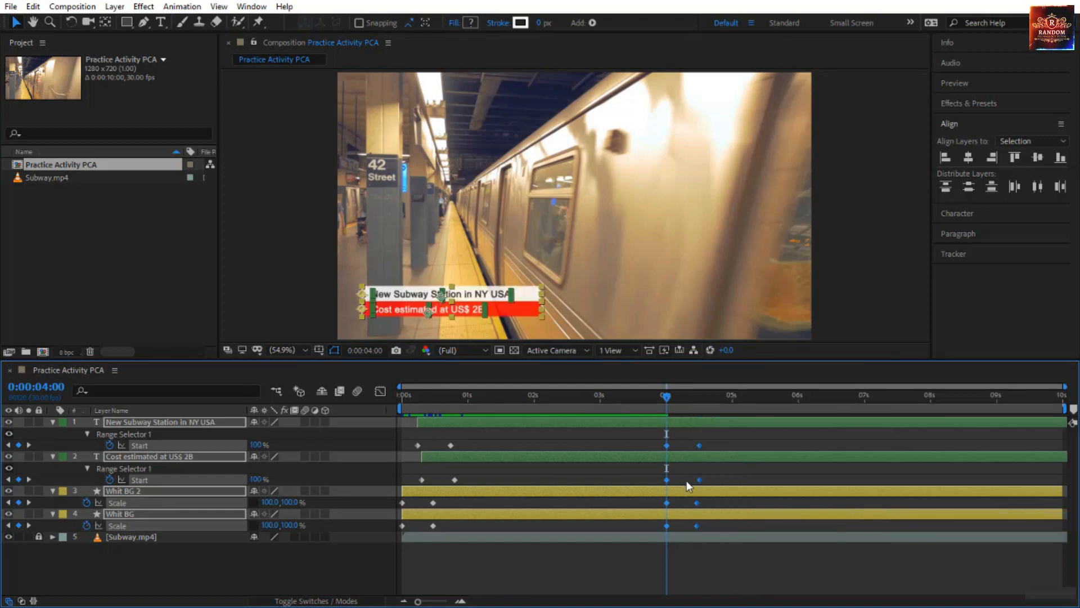
Preview the exit animation of the text and bars around 0:00:04:00.
left_click_drag(667, 401, 627, 445)
key("space")
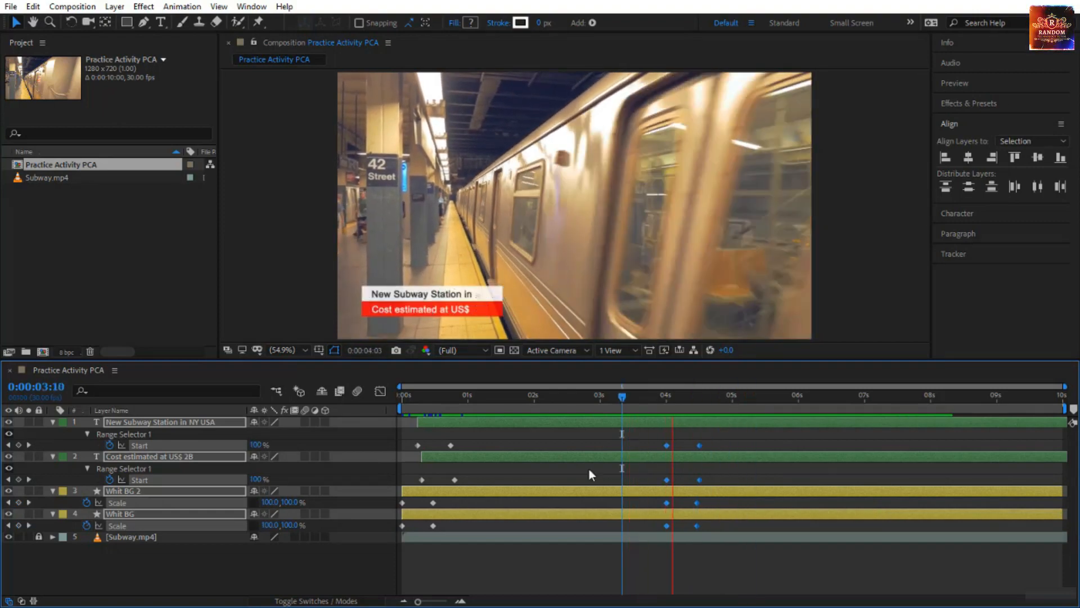
left_click_drag(629, 400, 656, 411)
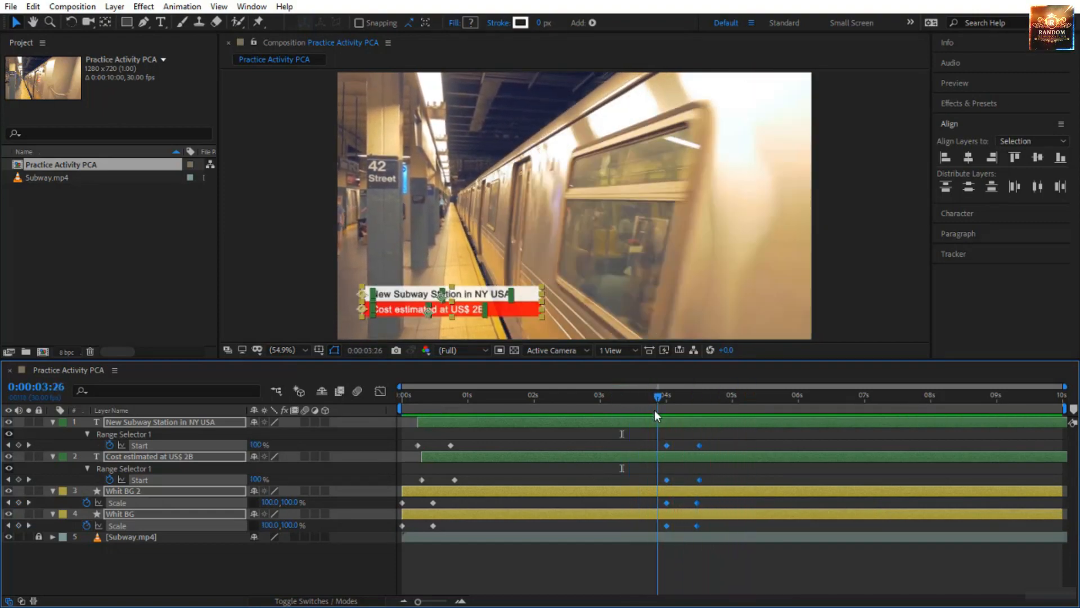
Shift the exit Scale keyframes of both bars slightly later than the text exit, and move the last exit keyframes of all four layers earlier.
left_click(627, 474)
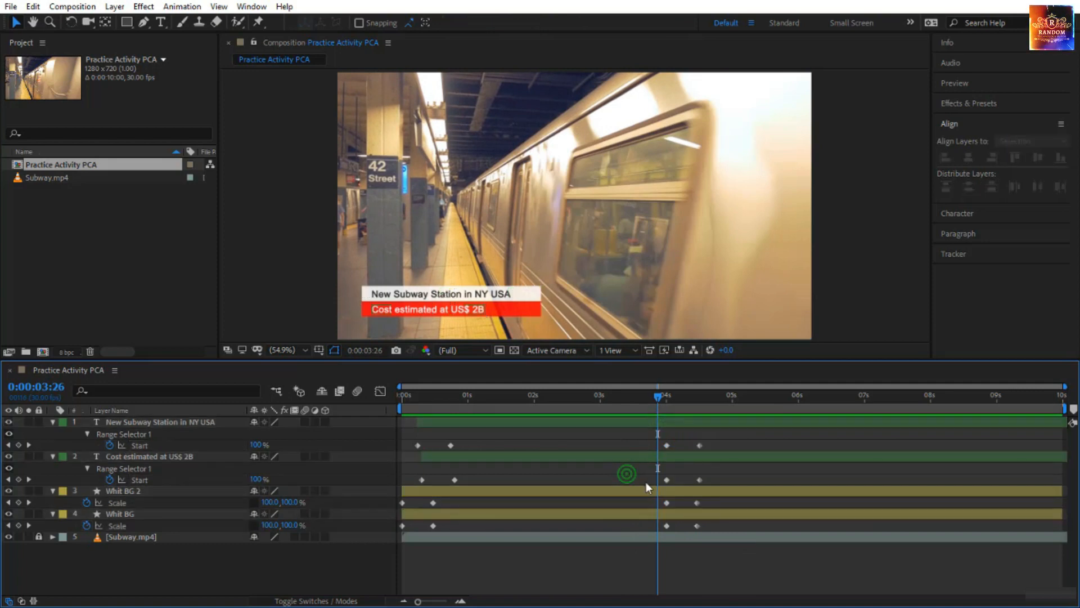
left_click_drag(654, 501, 708, 528)
left_click_drag(720, 436, 703, 524)
left_click(711, 525)
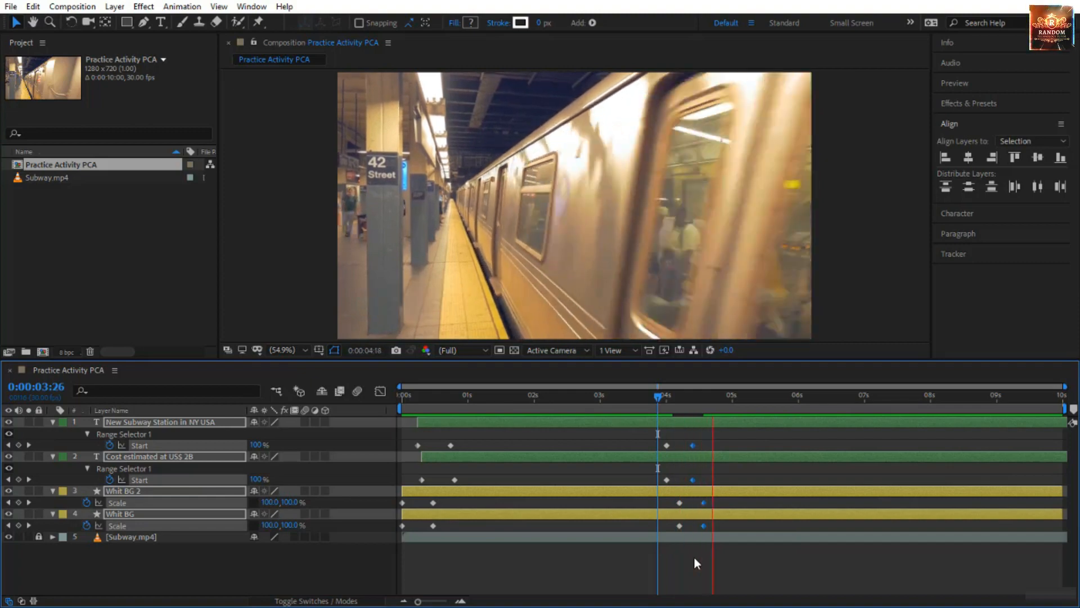
left_click_drag(657, 397, 677, 397)
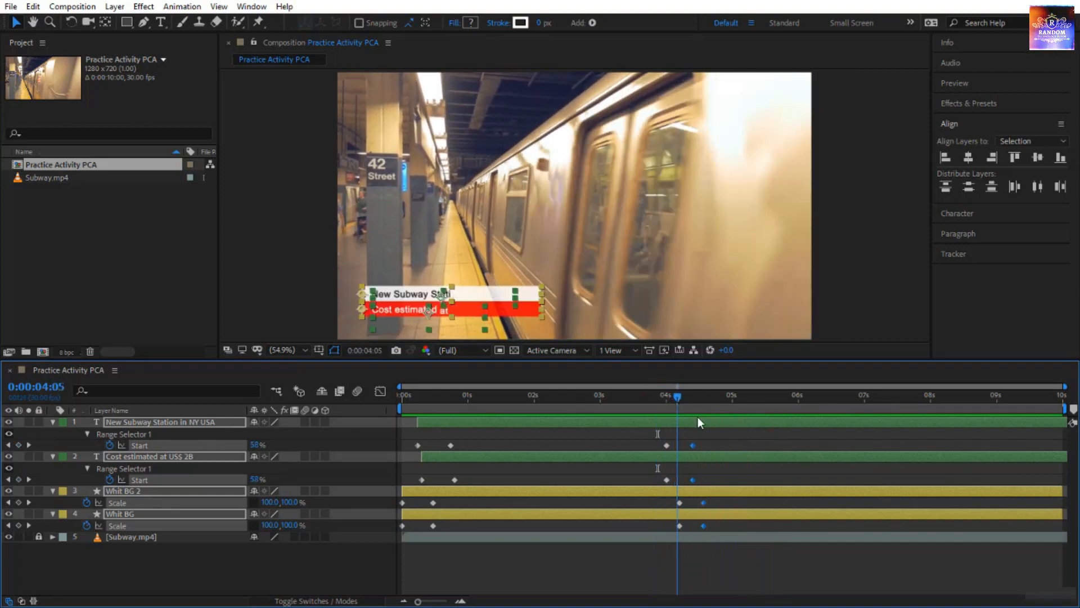
Move the last Range Selector Start keyframe of both text lines slightly earlier and preview from the beginning.
left_click(716, 479)
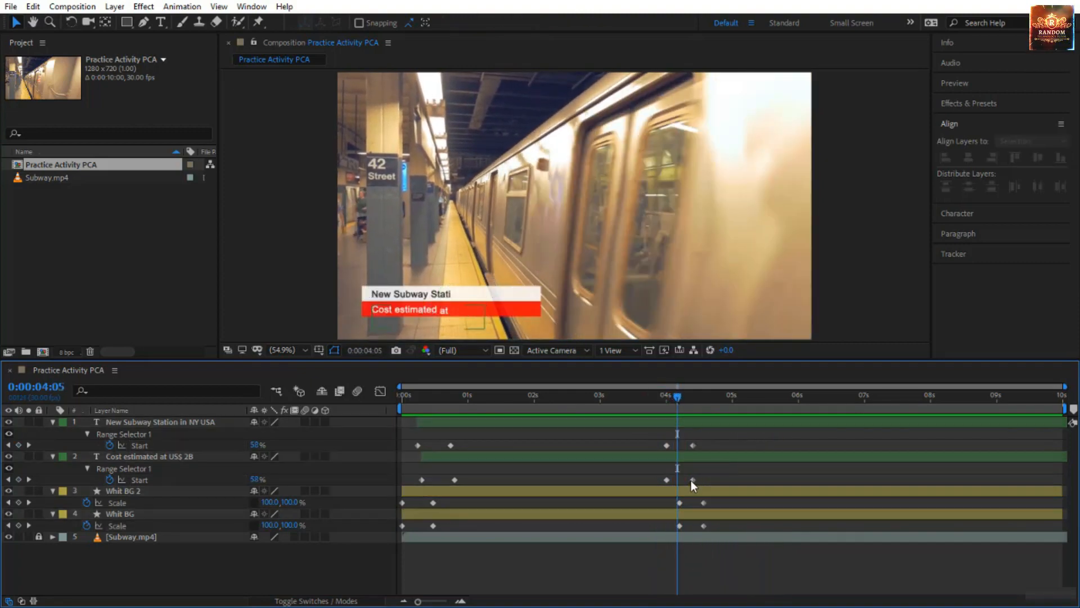
left_click_drag(692, 479, 687, 478)
left_click(691, 444)
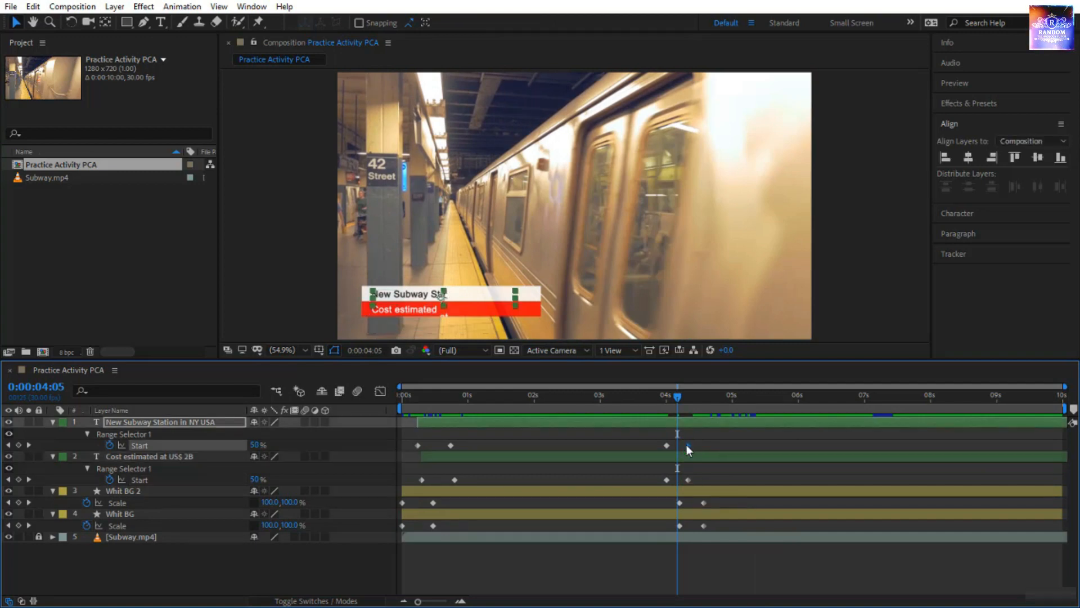
left_click_drag(675, 399, 302, 487)
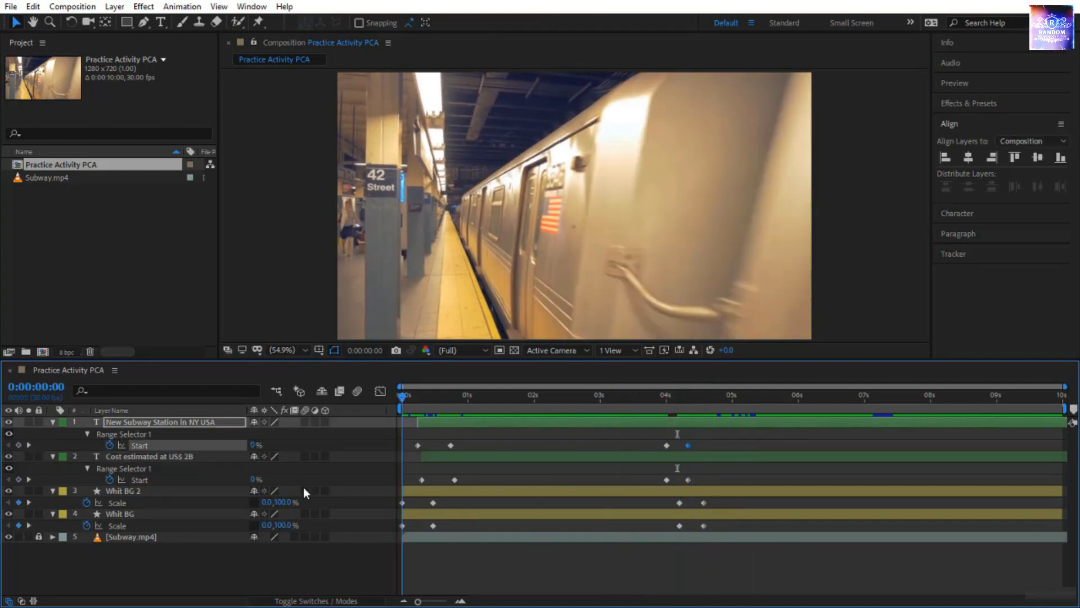
left_click(550, 585)
key("space")
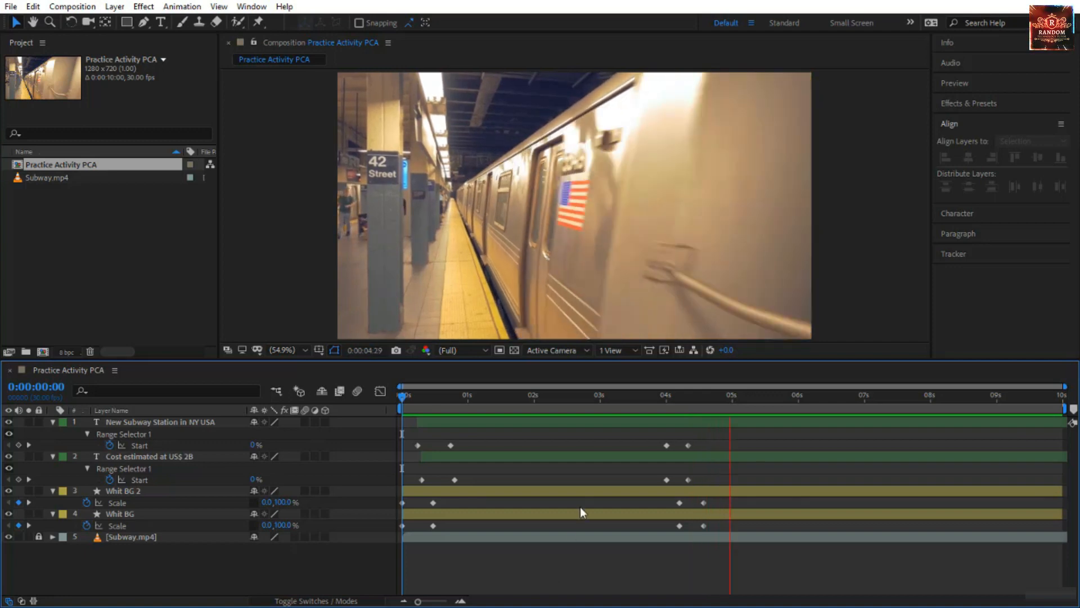
Nudge the "Cost estimated at US$ 2B" text slightly up over the red bar and preview the animation.
left_click_drag(656, 397, 674, 418)
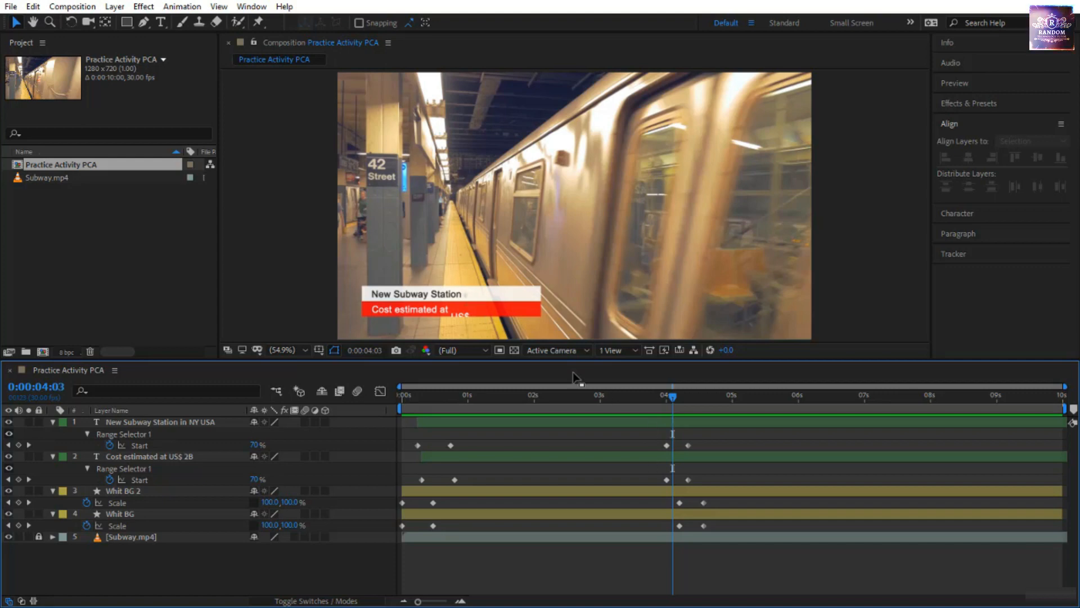
left_click(458, 323)
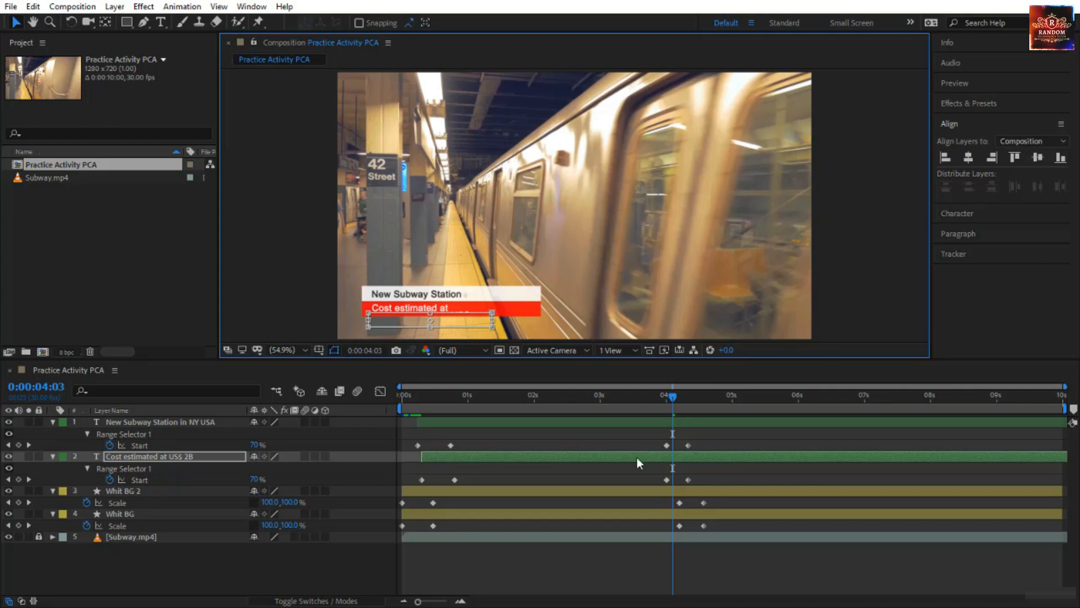
left_click_drag(675, 396, 249, 461)
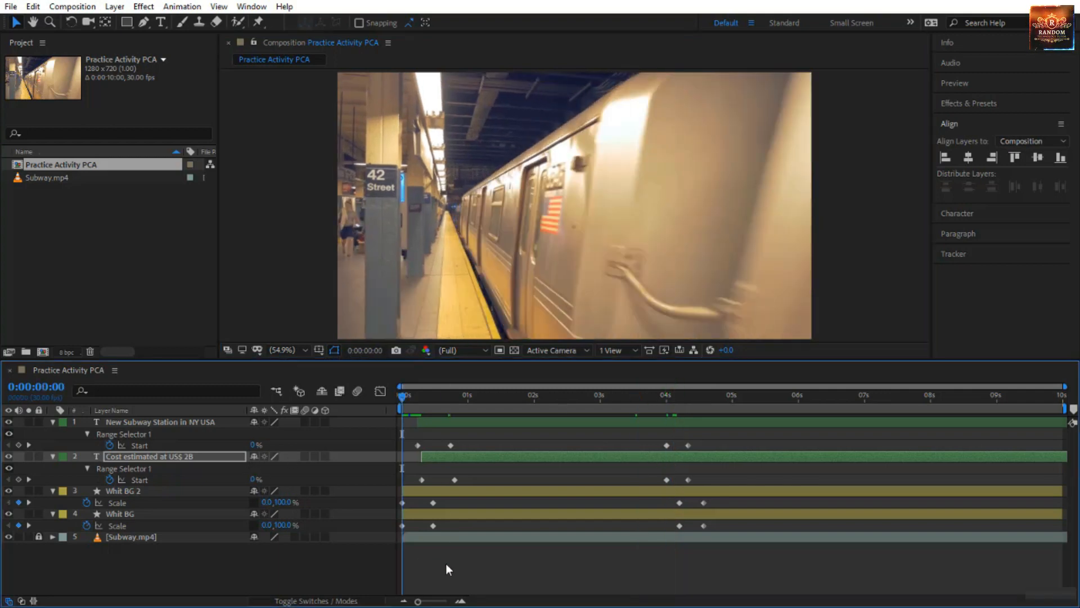
left_click(445, 563)
key("space")
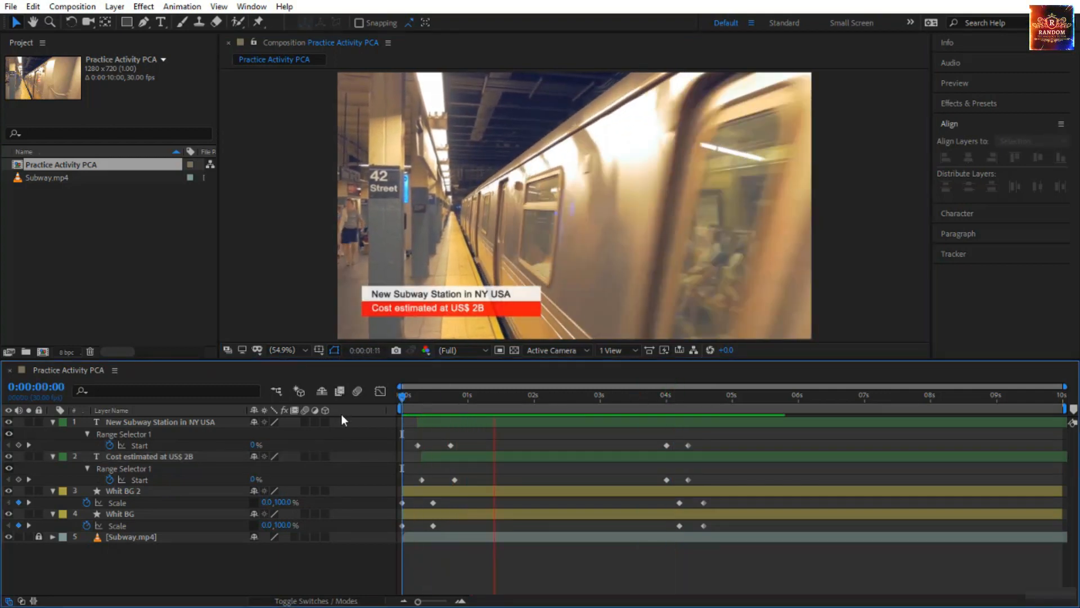
left_click(404, 394)
left_click_drag(407, 394, 522, 414)
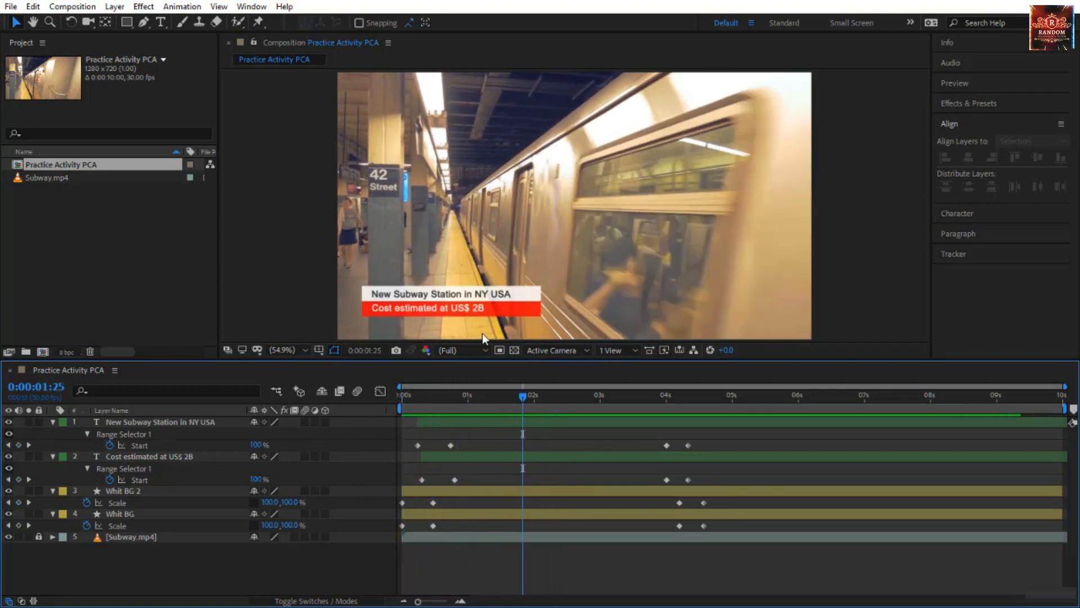
Nudge the "Cost estimated at US$ 2B" text slightly down within the red bar and replay the composition from the start.
left_click(441, 309)
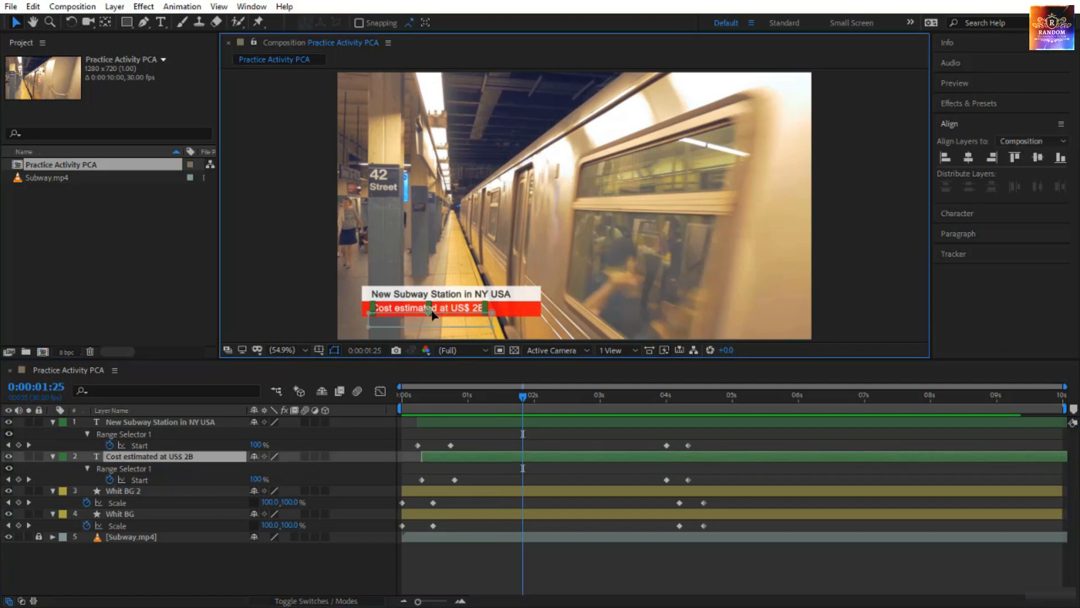
key("Down")
left_click(306, 289)
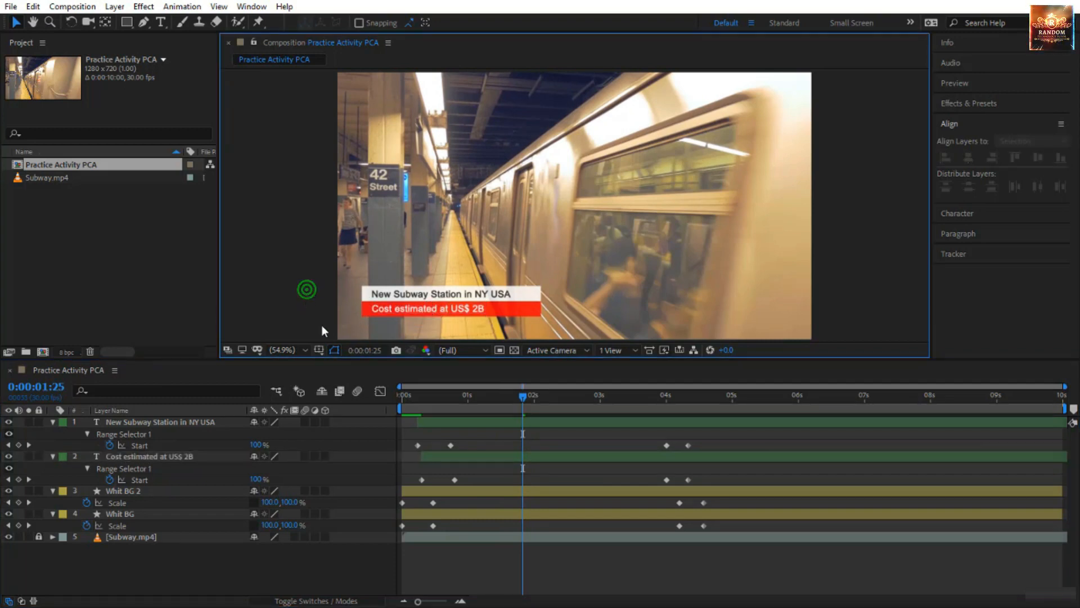
left_click(473, 389)
left_click_drag(426, 404, 388, 412)
key("space")
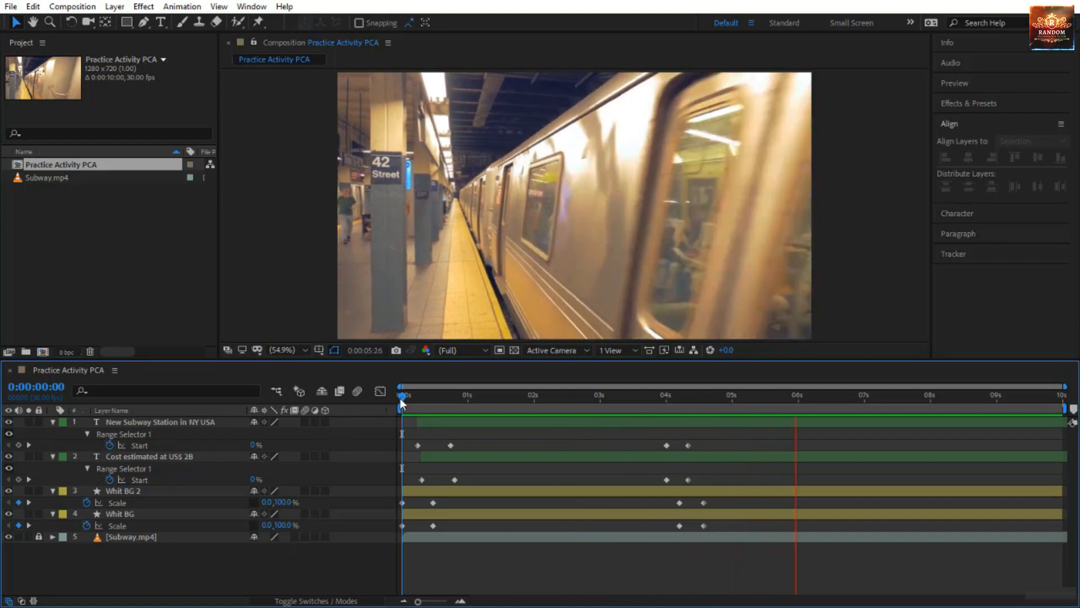
left_click_drag(400, 397, 772, 463)
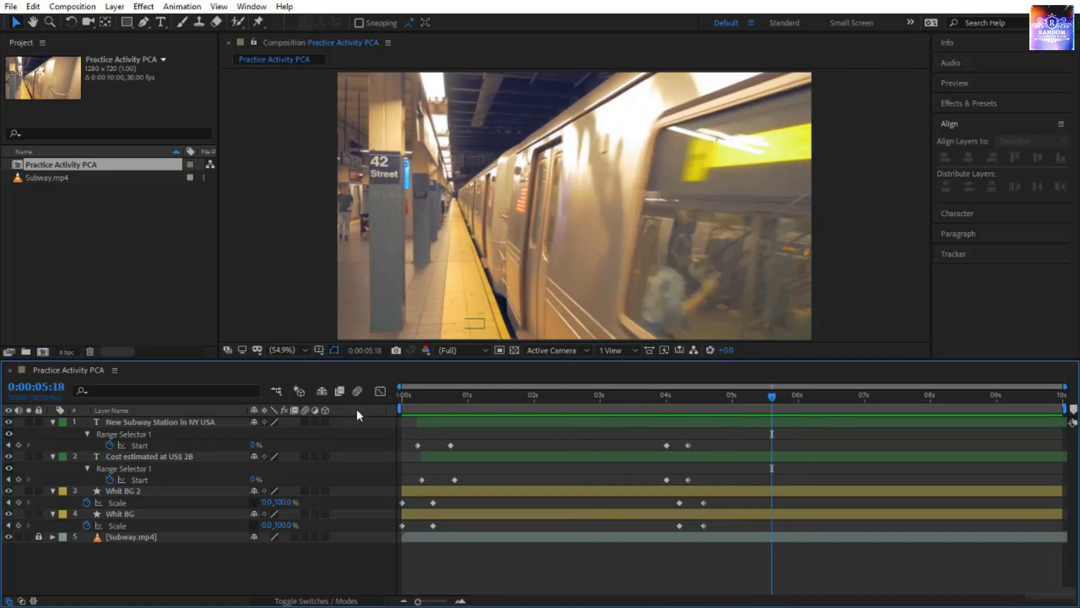
Pre-compose the two text layers and both bar layers into a new composition named "LT-Bus", moving all attributes.
left_click(168, 420)
left_click(158, 515, "shift")
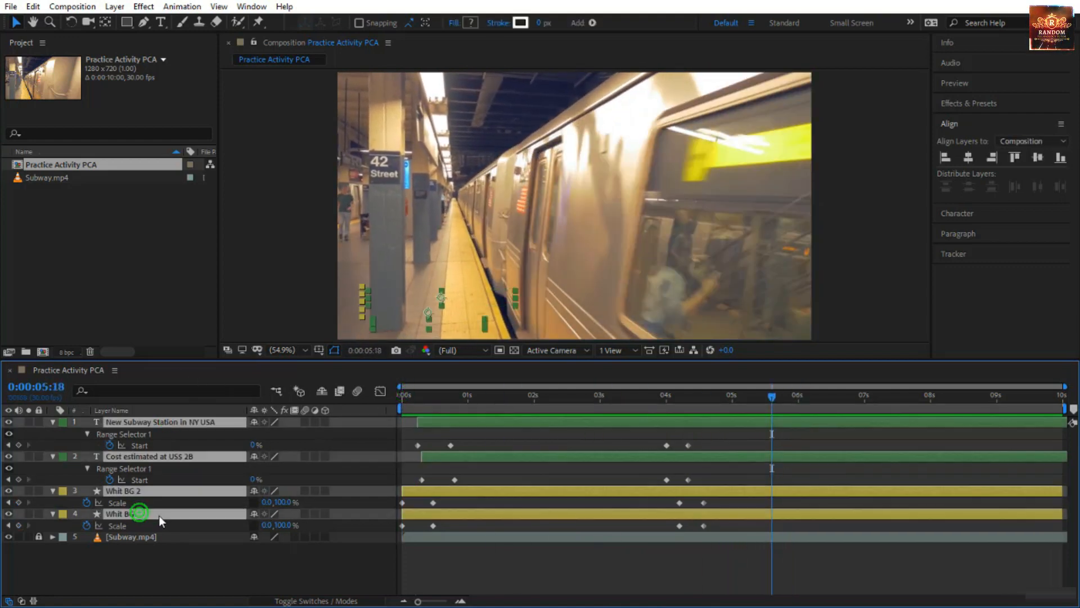
left_click(219, 497)
right_click(220, 495)
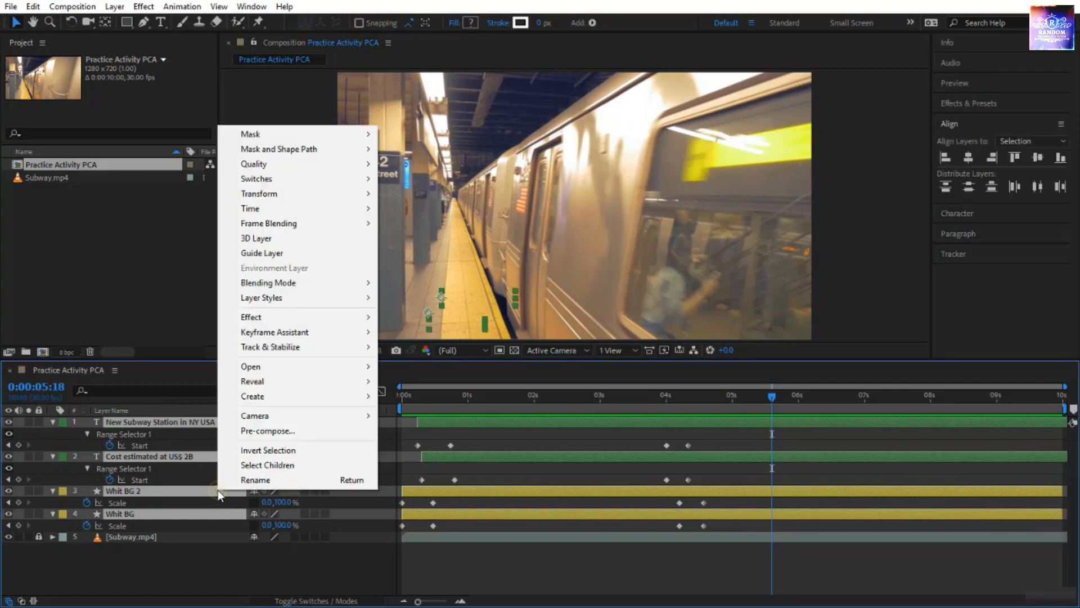
left_click(310, 436)
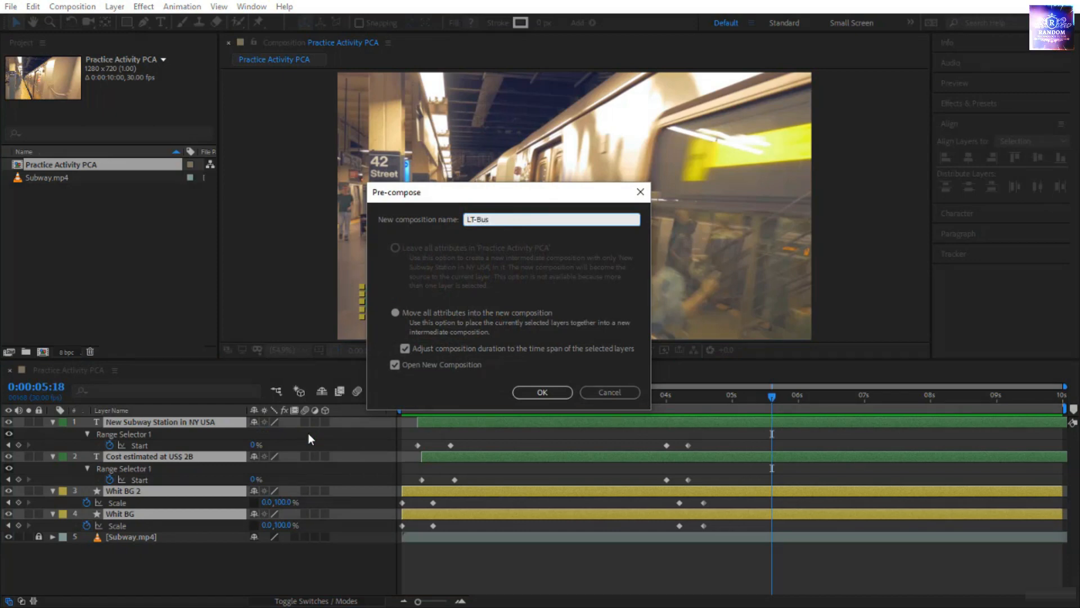
left_click(534, 384)
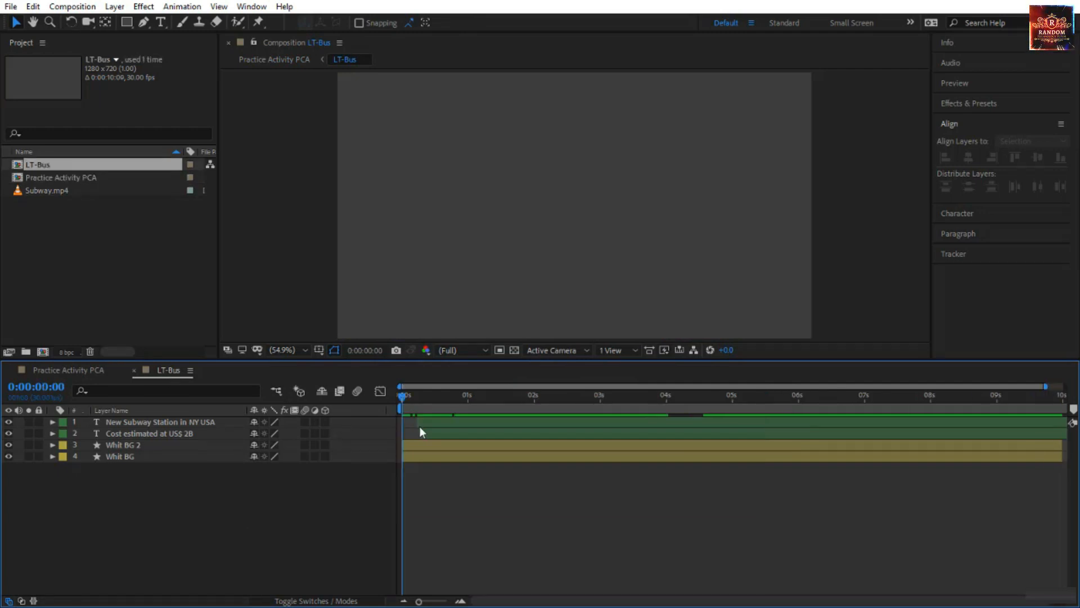
Draw a region of interest tightly around the lower-third at 0:00:03:01 and crop the LT-Bus composition to it, about 623 x 111 px.
left_click_drag(403, 397, 603, 414)
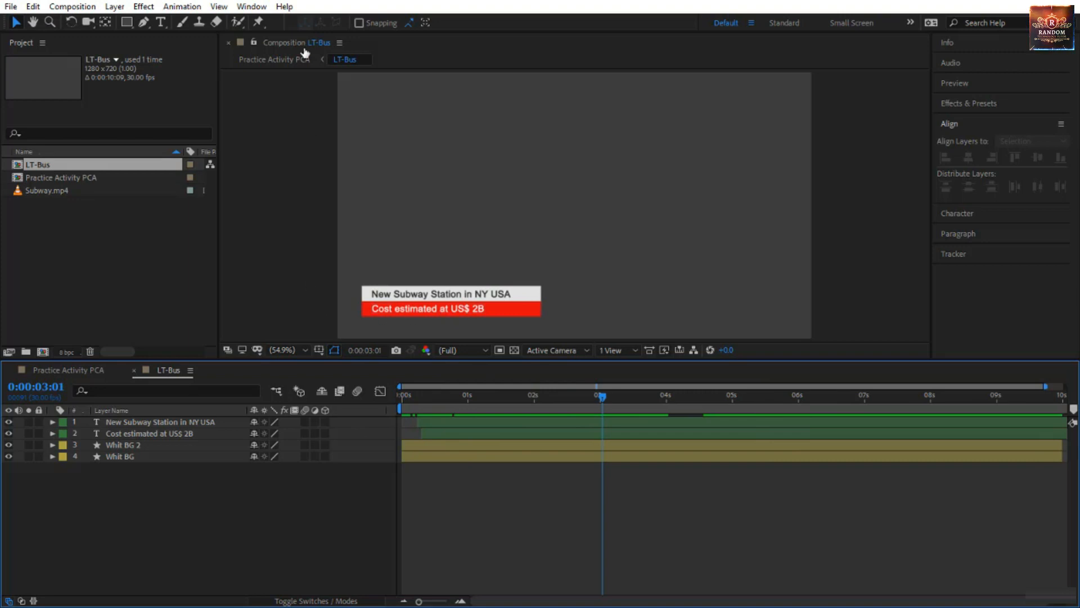
left_click(498, 350)
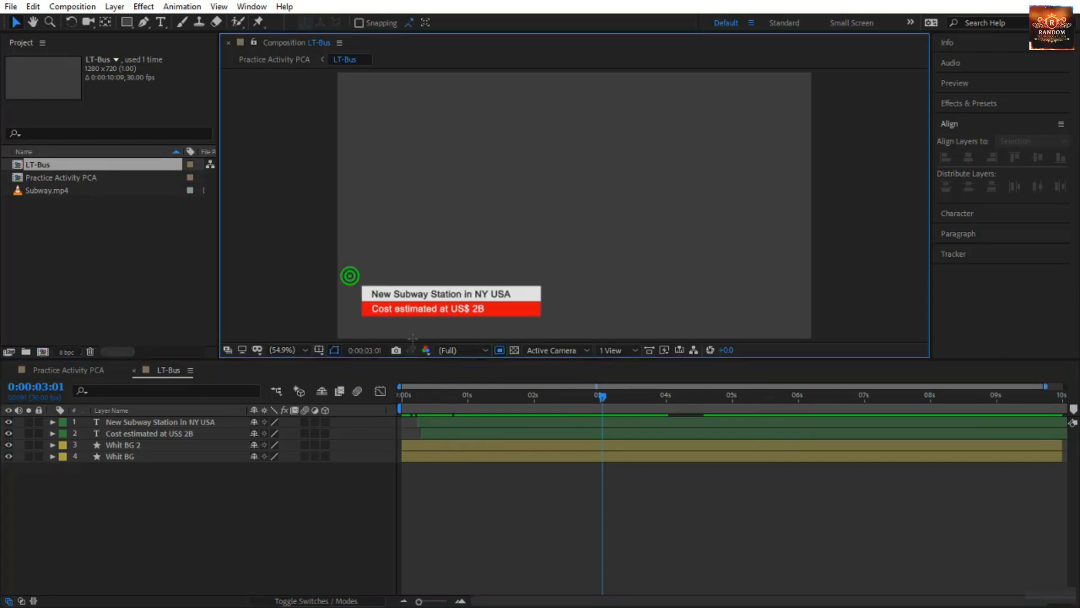
left_click_drag(350, 276, 582, 325)
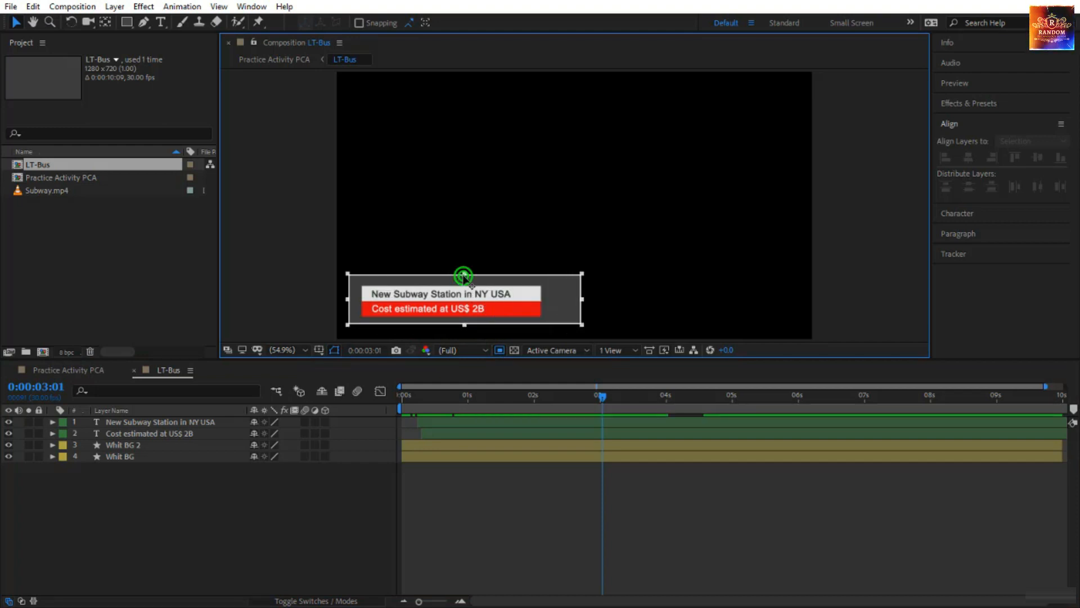
left_click_drag(465, 283, 464, 285)
left_click(72, 7)
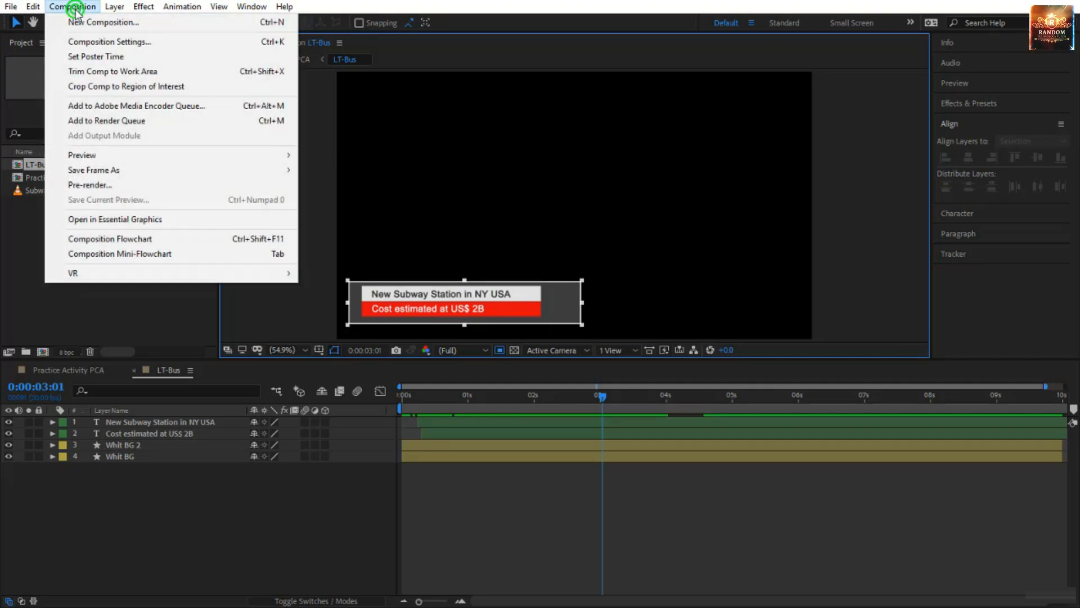
left_click(136, 87)
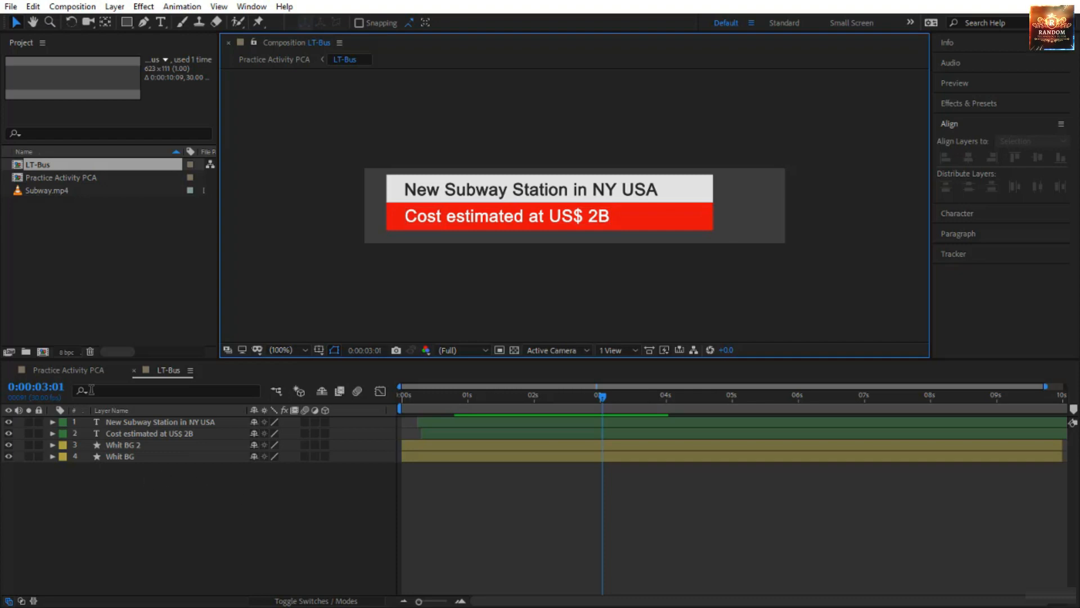
In Practice Activity PCA, reposition the LT-Bus layer at the lower left of the footage and preview from the start.
left_click(93, 370)
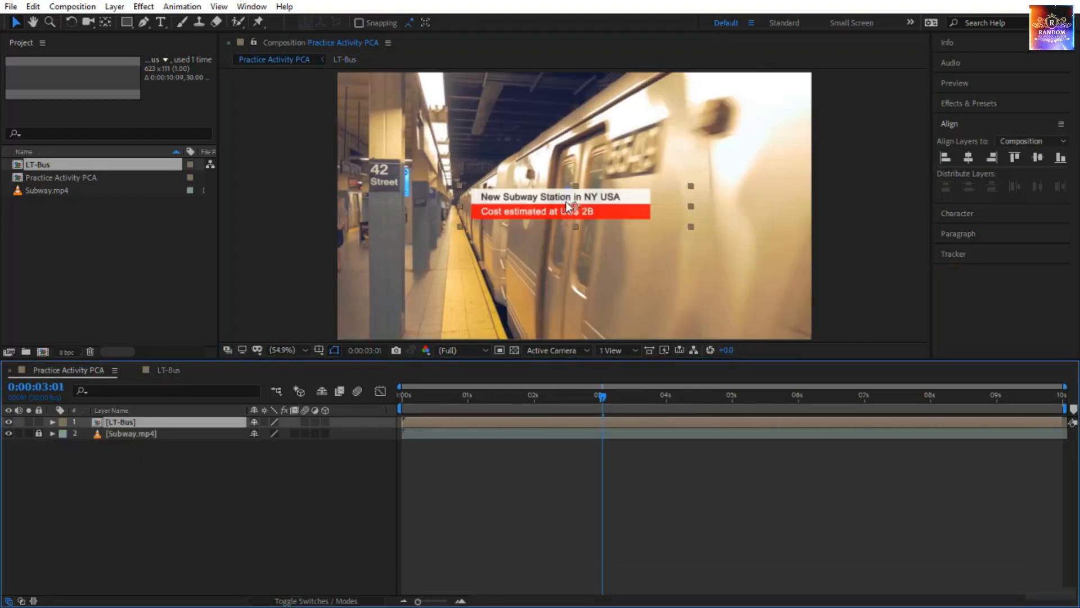
left_click_drag(566, 202, 459, 286)
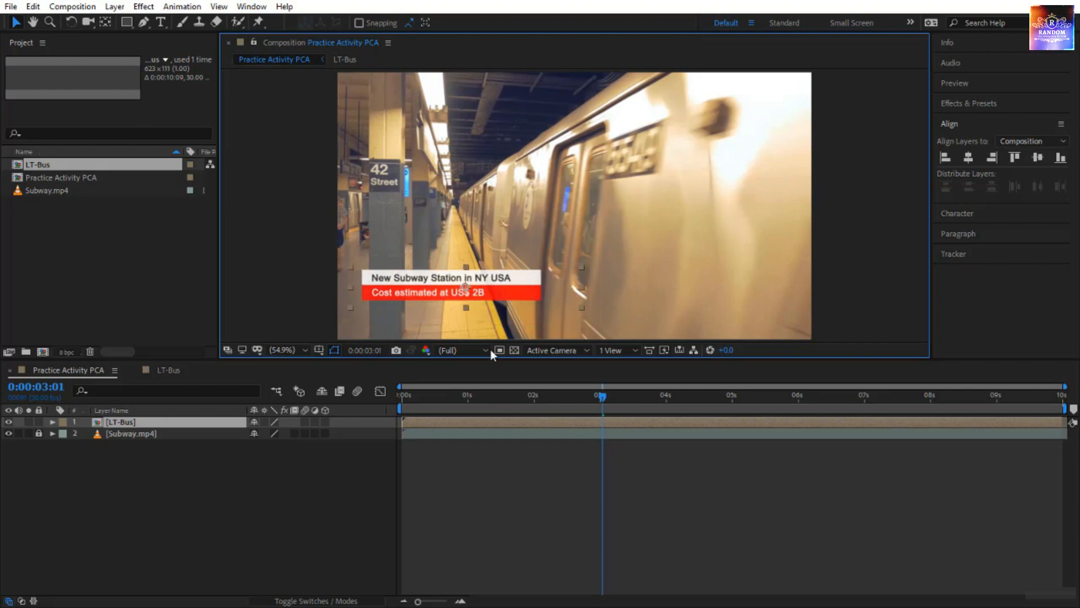
key("Home")
key("space")
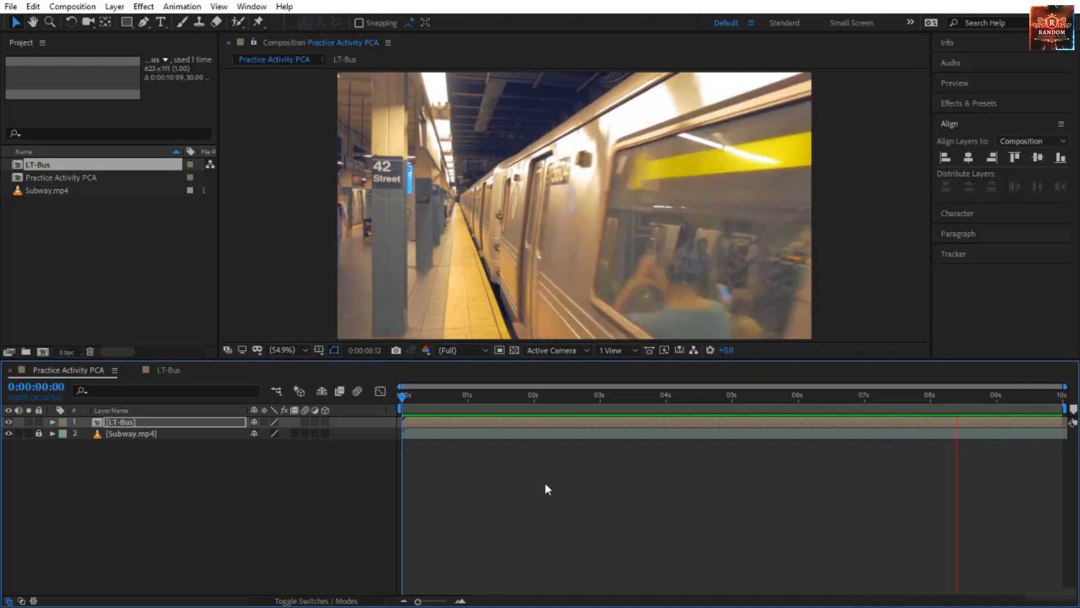
Scale the LT-Bus layer to 199% and reposition the enlarged lower-third inside the bottom of the frame.
left_click_drag(404, 397, 572, 410)
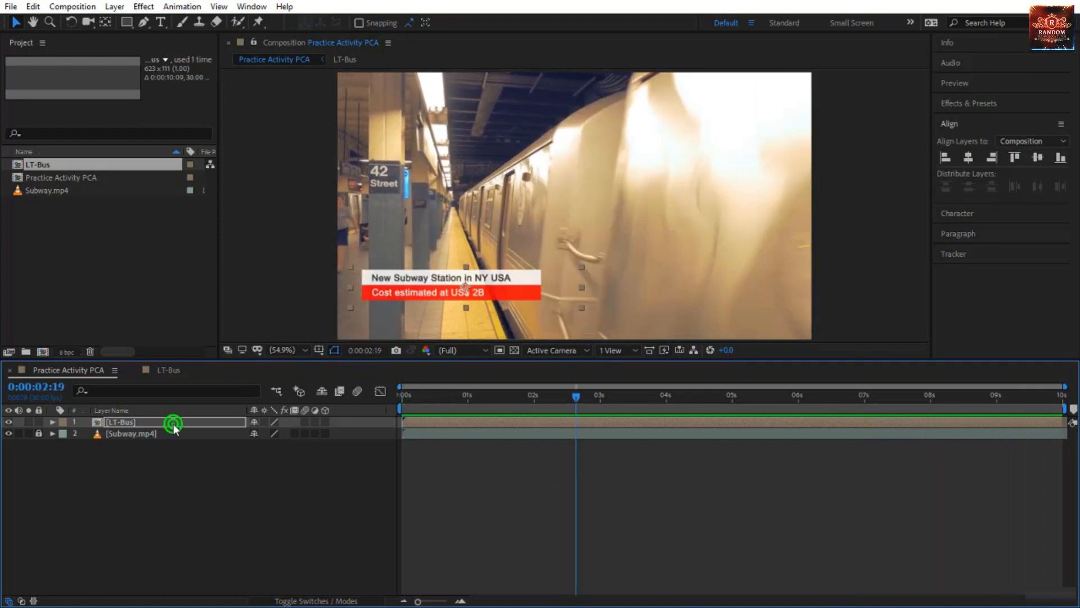
key("s")
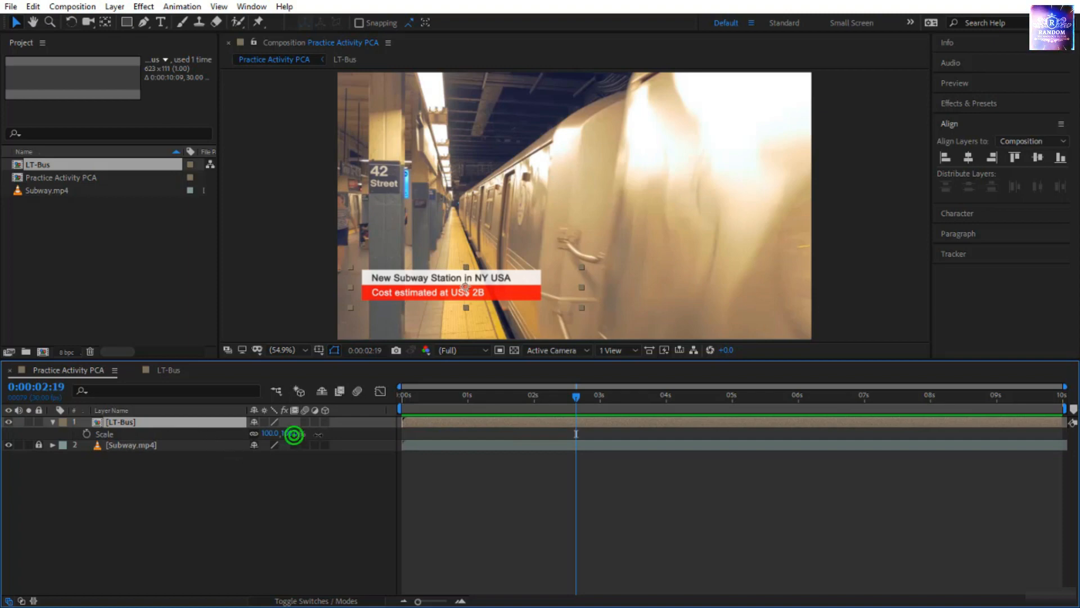
left_click_drag(293, 434, 363, 438)
left_click_drag(487, 270, 583, 281)
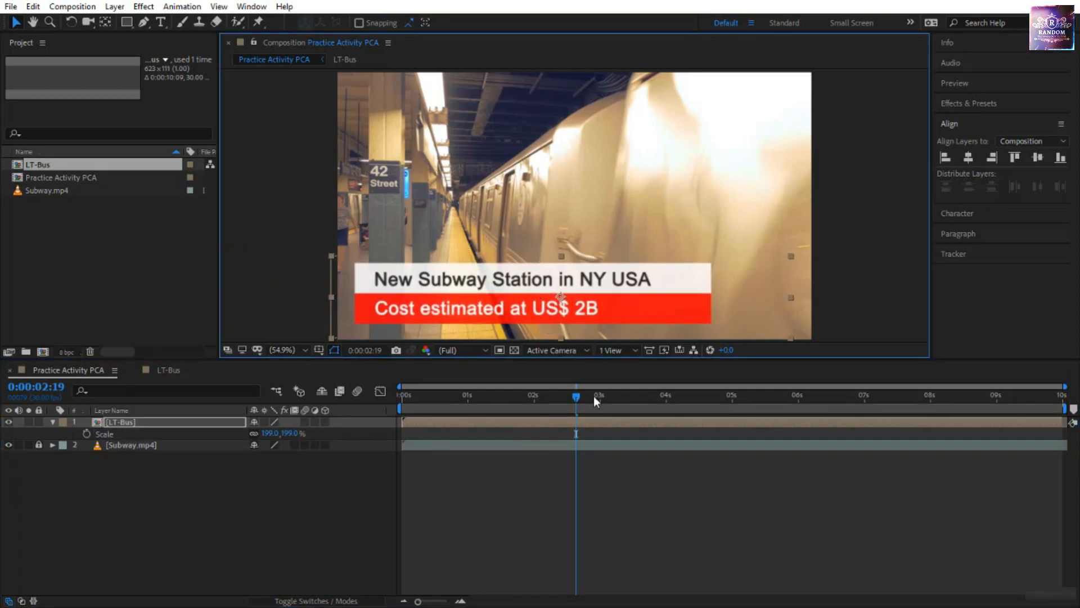
Preview the enlarged lower-third over the subway footage from 0:00:00:00.
left_click_drag(575, 397, 342, 418)
left_click(512, 501)
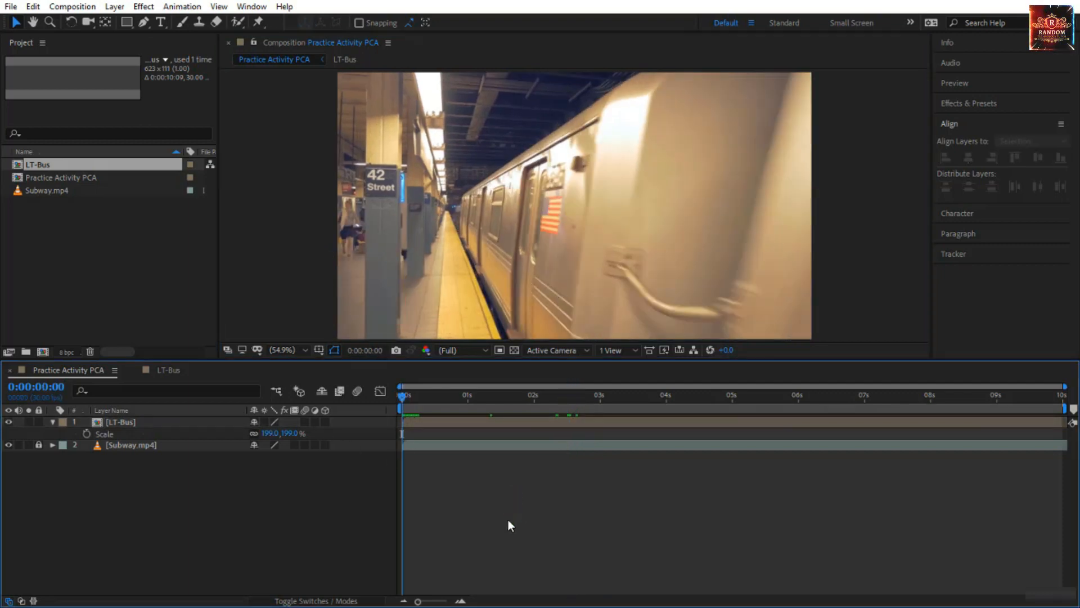
key("space")
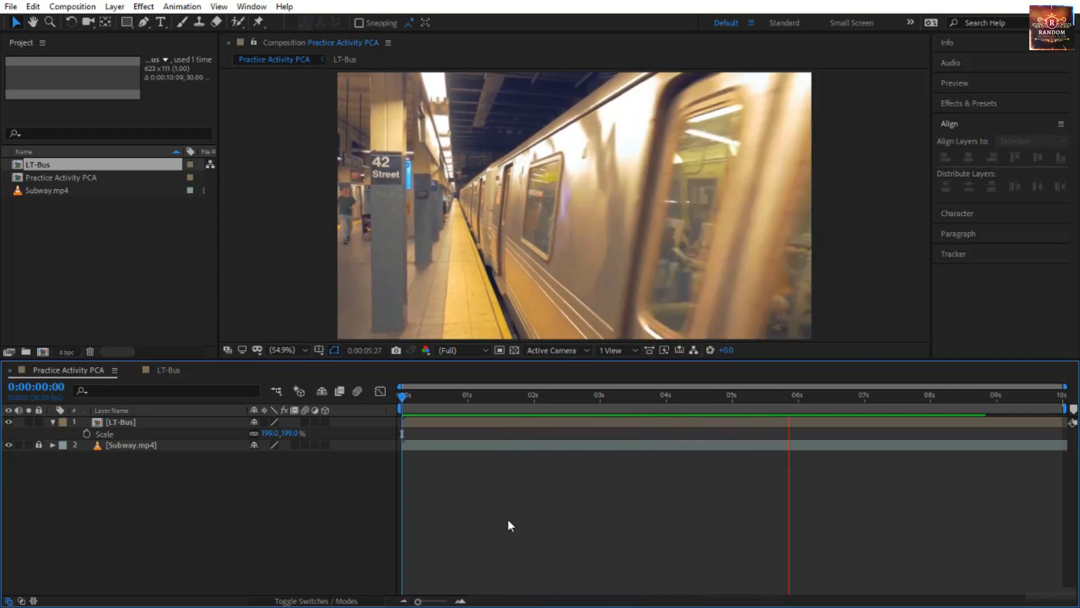
left_click(405, 396)
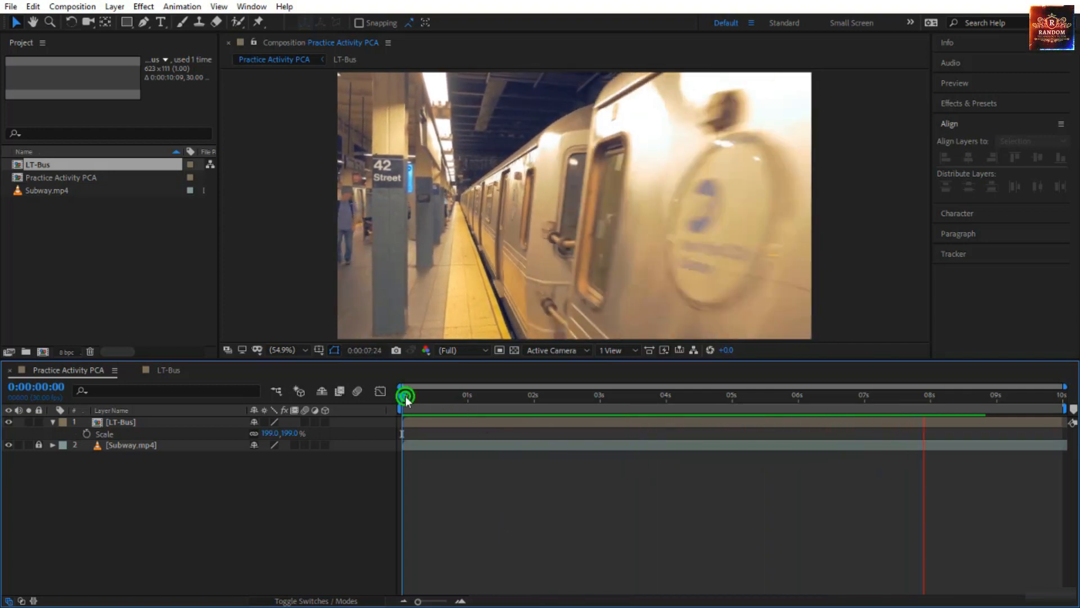
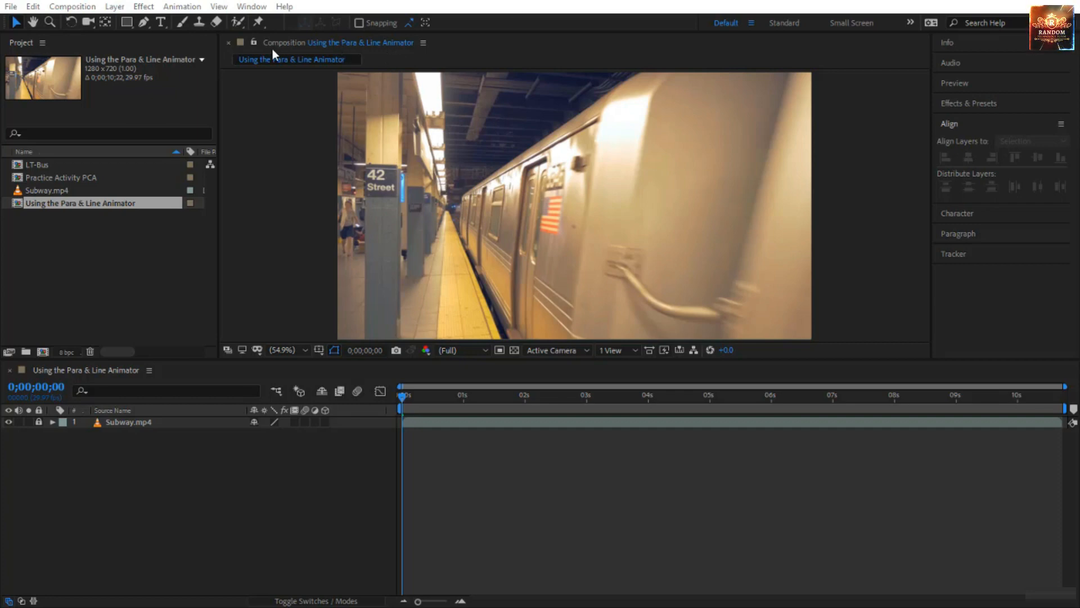
Draw a rectangle shape over the lower-left area of the subway footage and align it to the composition's left edge.
left_click(129, 22)
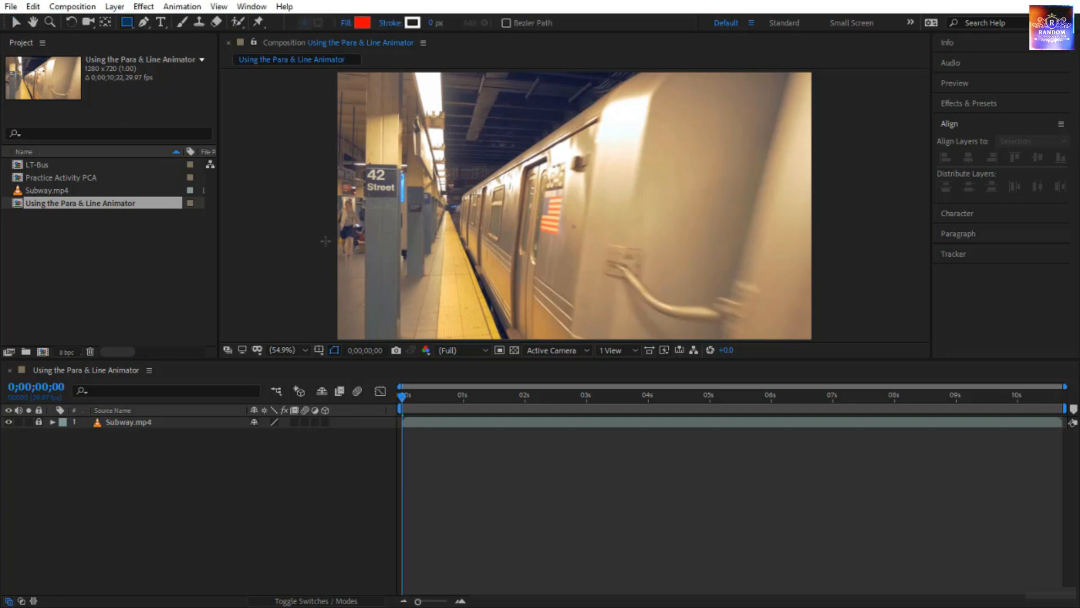
mouse_move(341, 239)
left_mouse_down()
mouse_move(355, 301)
mouse_move(494, 308)
mouse_move(516, 326)
left_mouse_up()
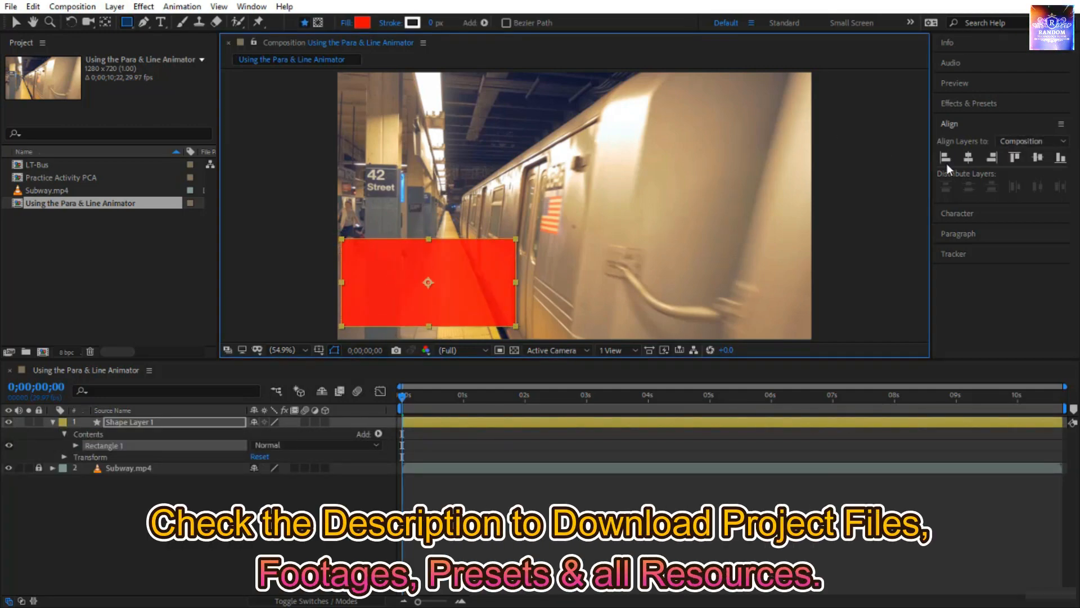
left_click(945, 154)
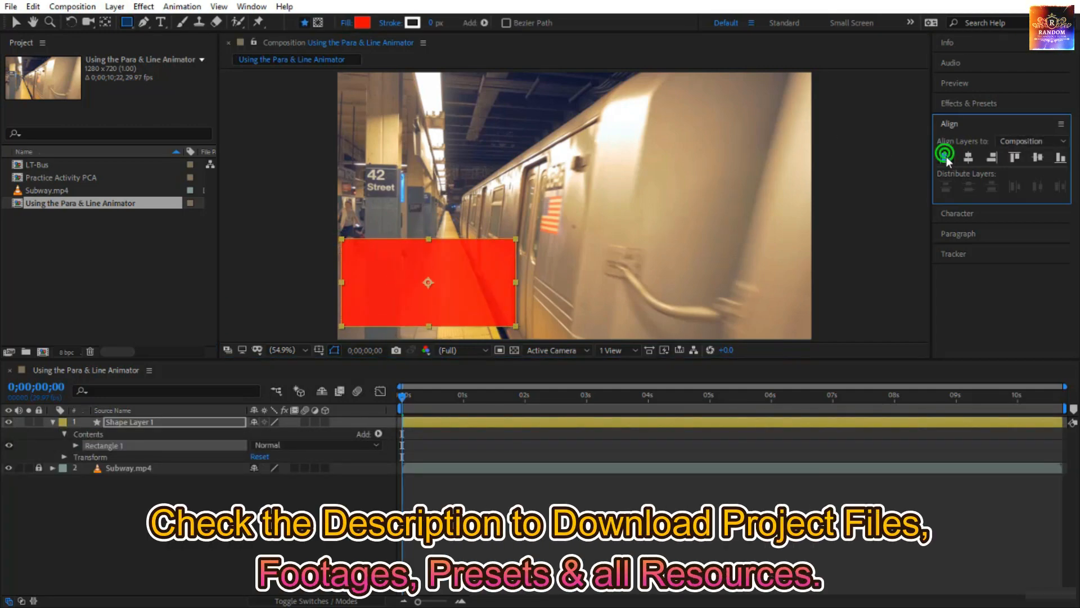
Change the rectangle's fill to the dark teal 234941 and deselect the shape layer.
left_click(359, 25)
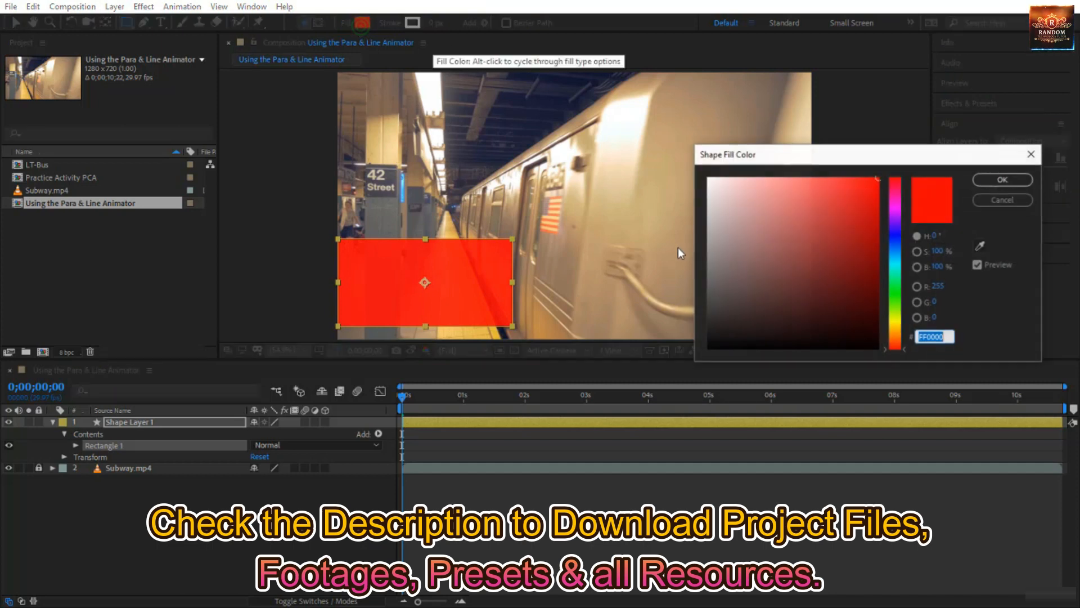
left_click(895, 292)
left_click_drag(869, 288, 795, 300)
left_click(894, 268)
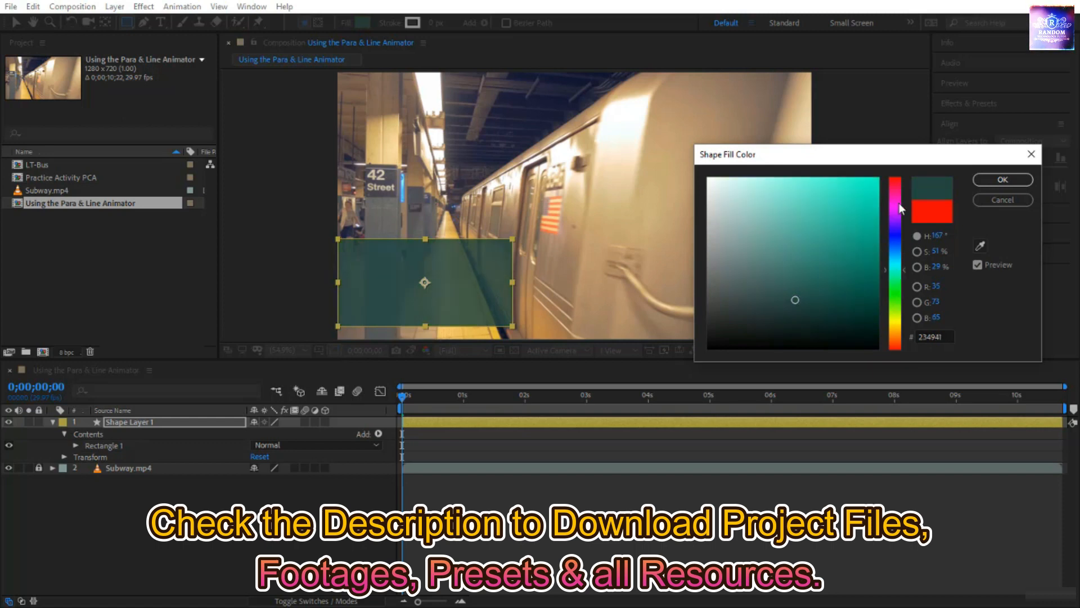
left_click(1003, 179)
left_click(169, 490)
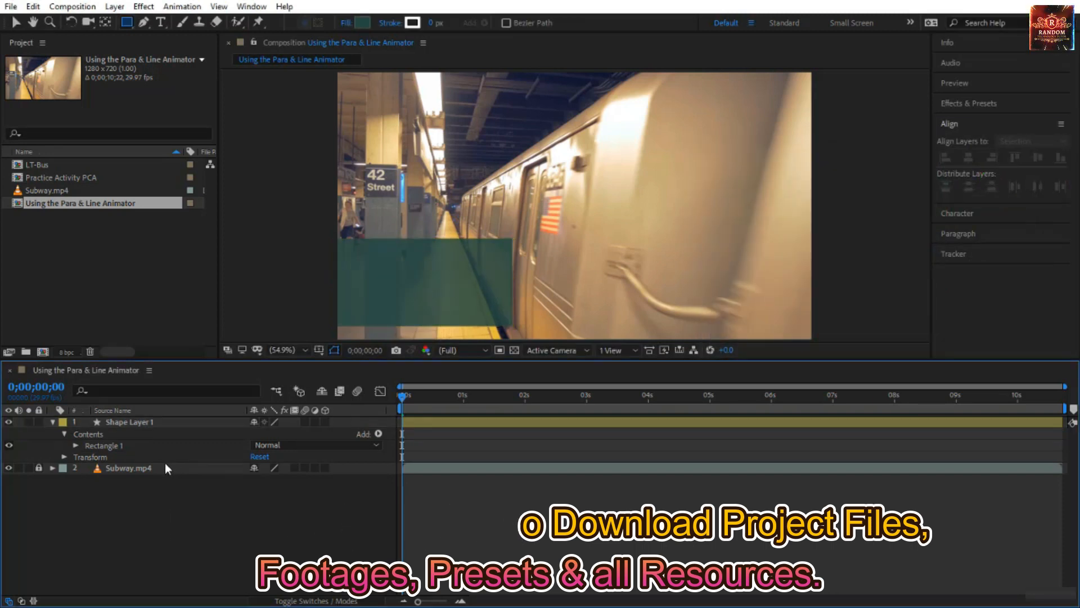
Create a paragraph text box over the teal rectangle and paste in the copied text "New Subway Station in NY USA".
left_click(162, 21)
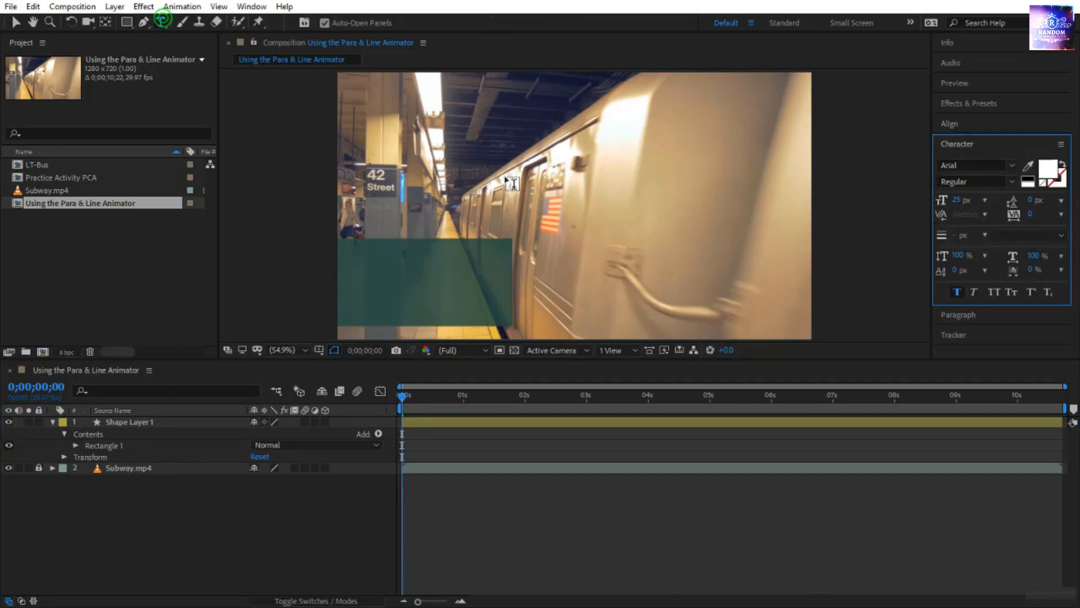
left_click_drag(357, 198, 495, 312)
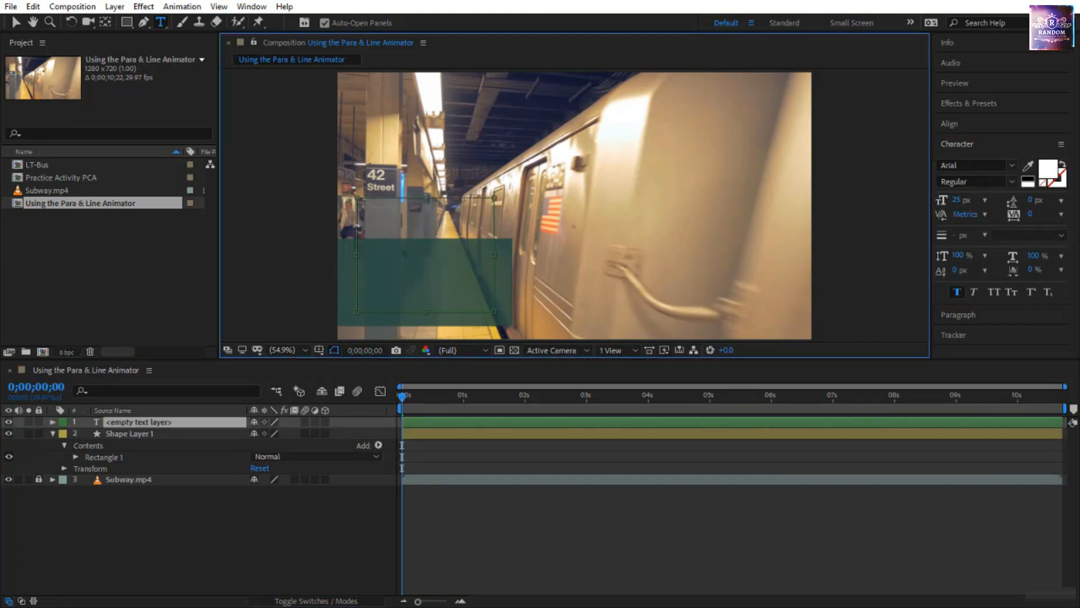
key("alt+Tab")
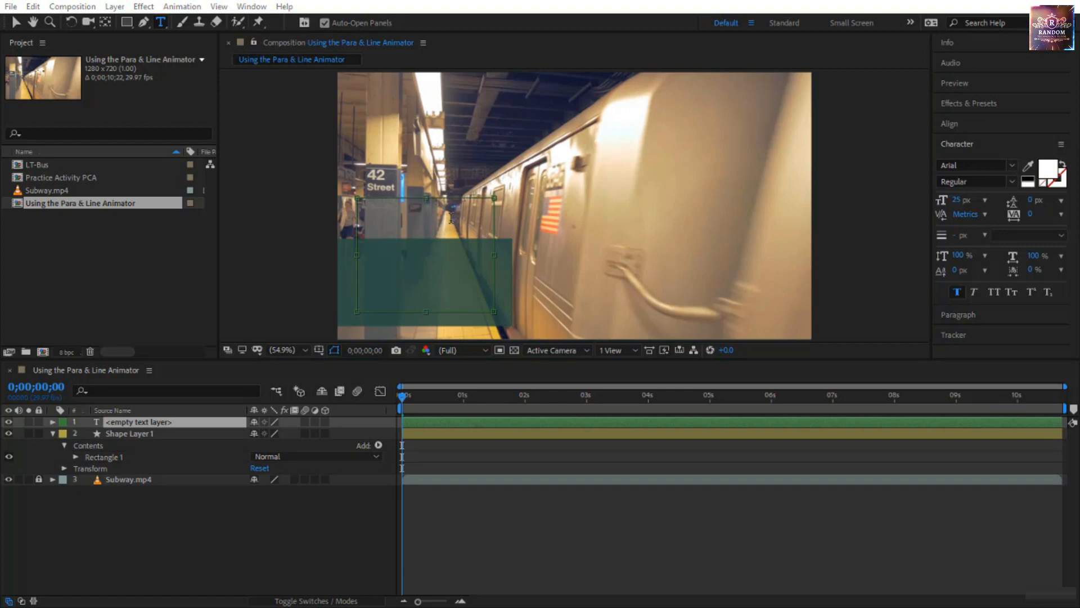
left_click(444, 216)
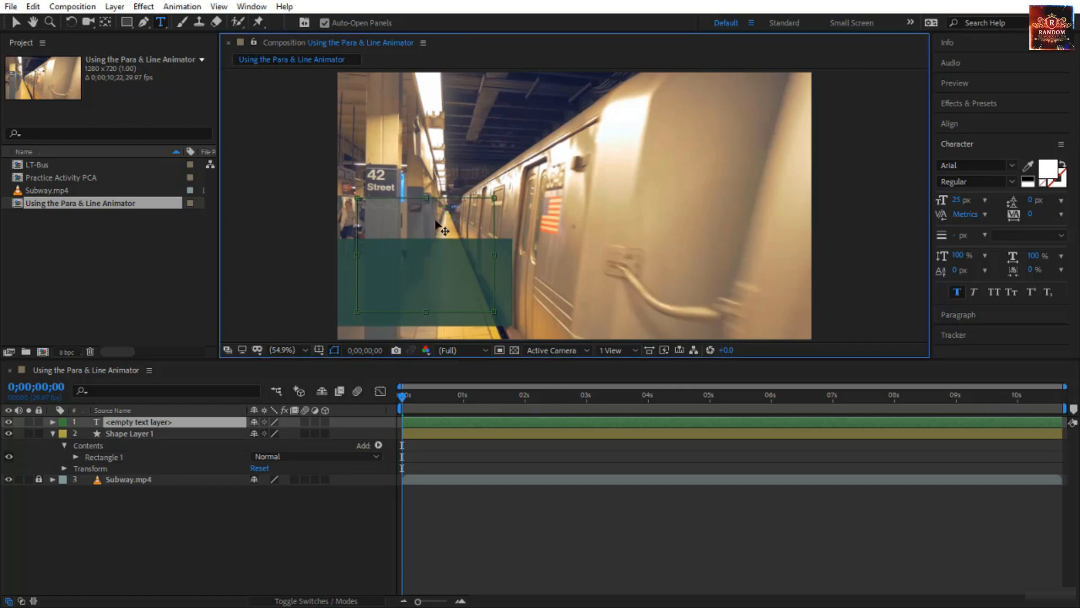
type("New Subway Station in NY USA")
Format the pasted text with 66 px leading, a 63 px font size and left alignment.
left_click_drag(465, 208, 348, 209)
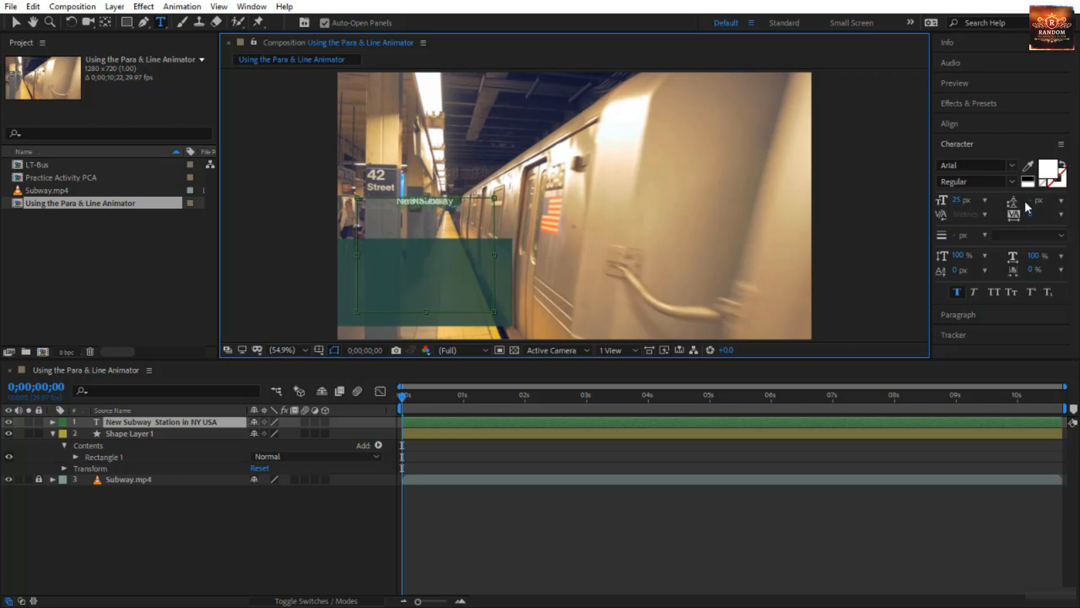
left_click_drag(1035, 201, 1079, 210)
left_click_drag(954, 203, 993, 210)
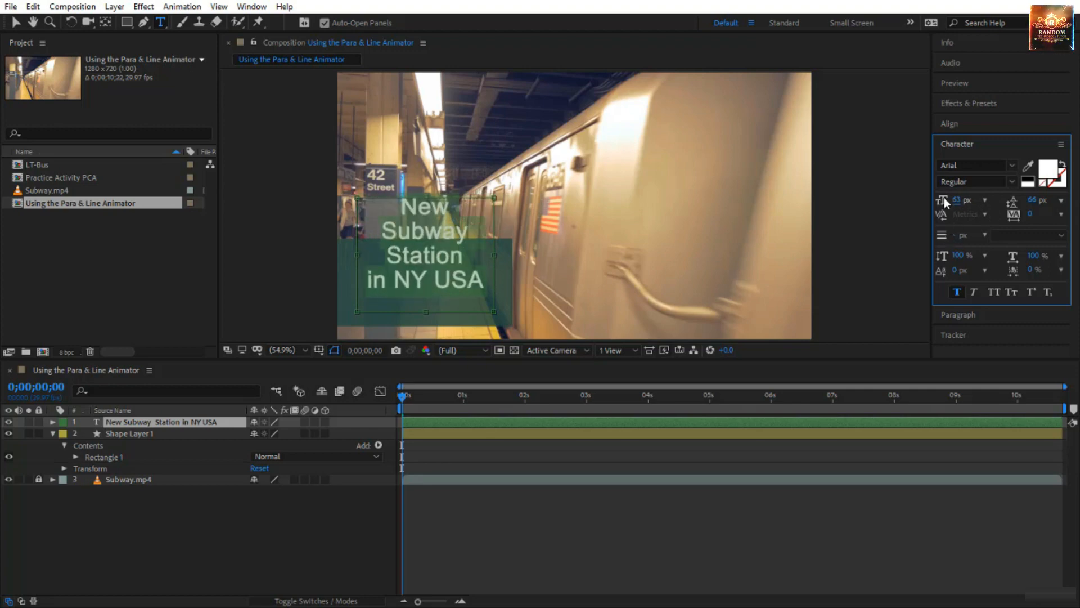
left_click(958, 314)
left_click(943, 182)
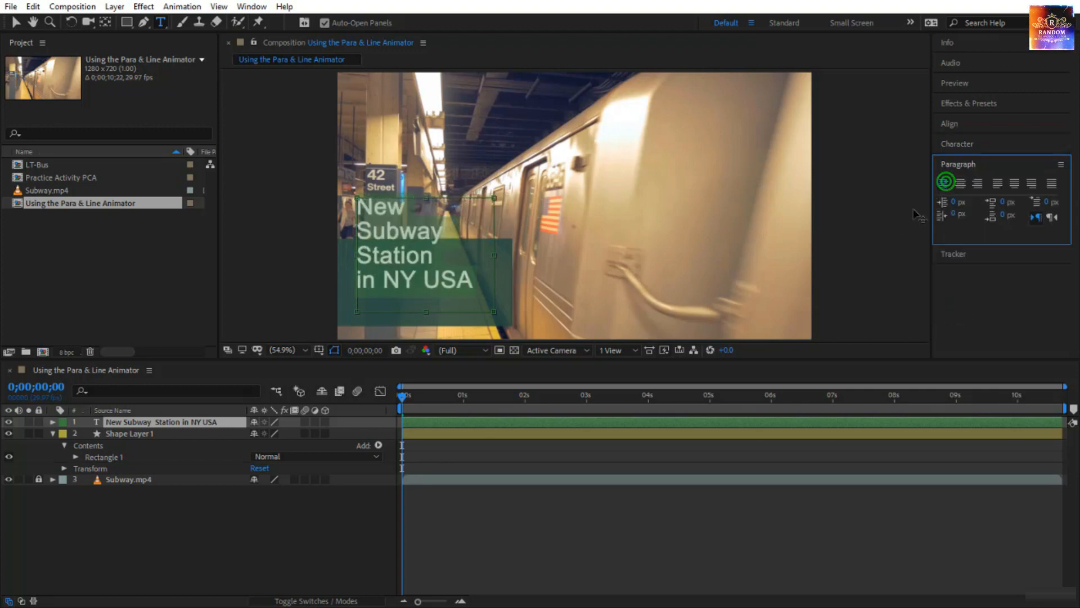
Shorten the text box to fit its four lines and move the text down onto the teal rectangle.
left_click(450, 245)
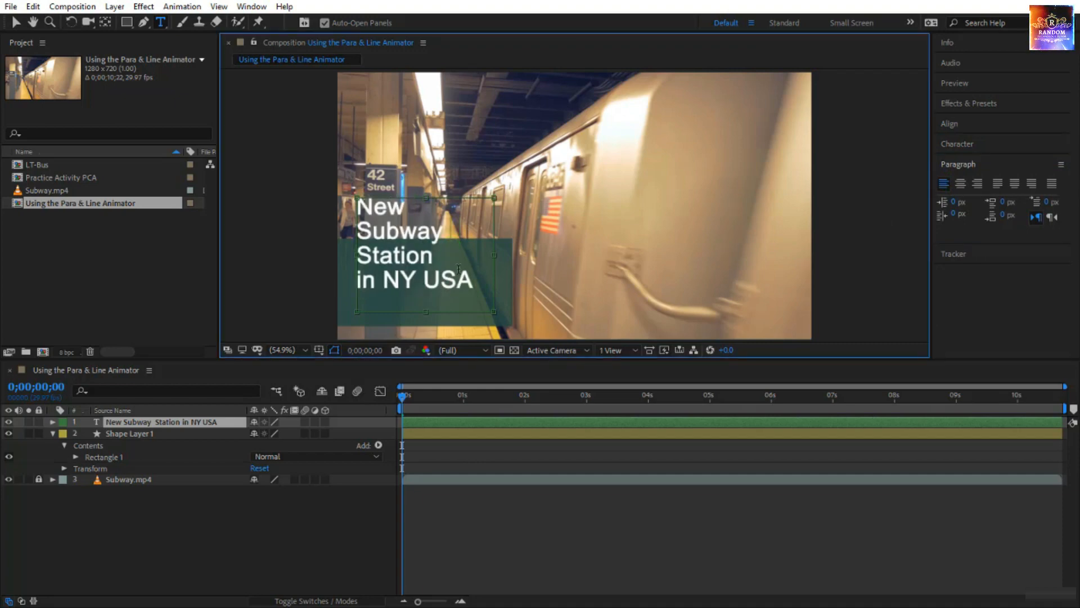
left_click_drag(494, 311, 497, 292)
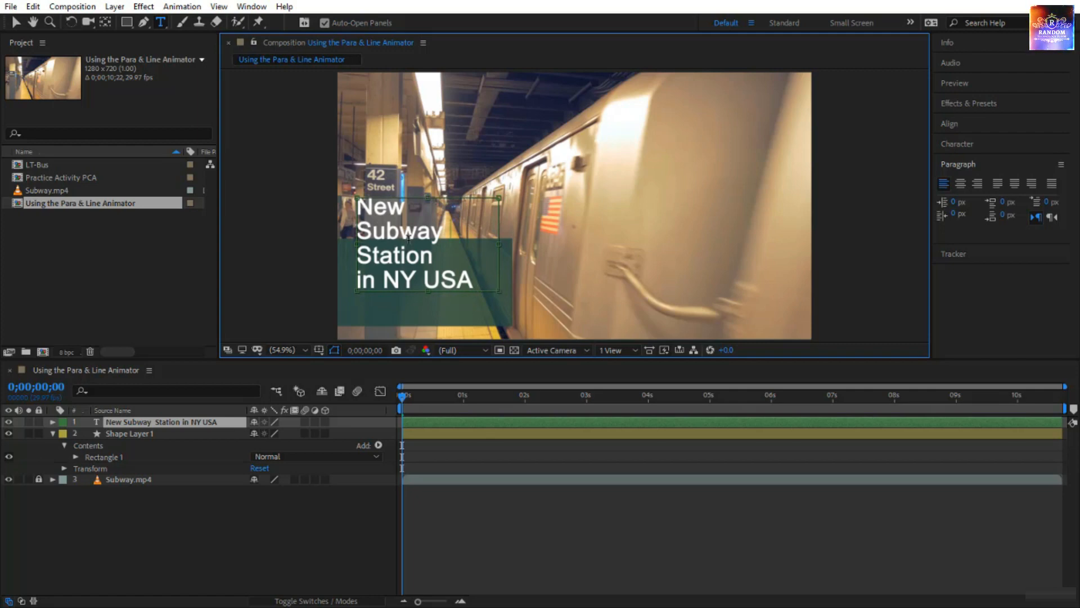
left_click(16, 22)
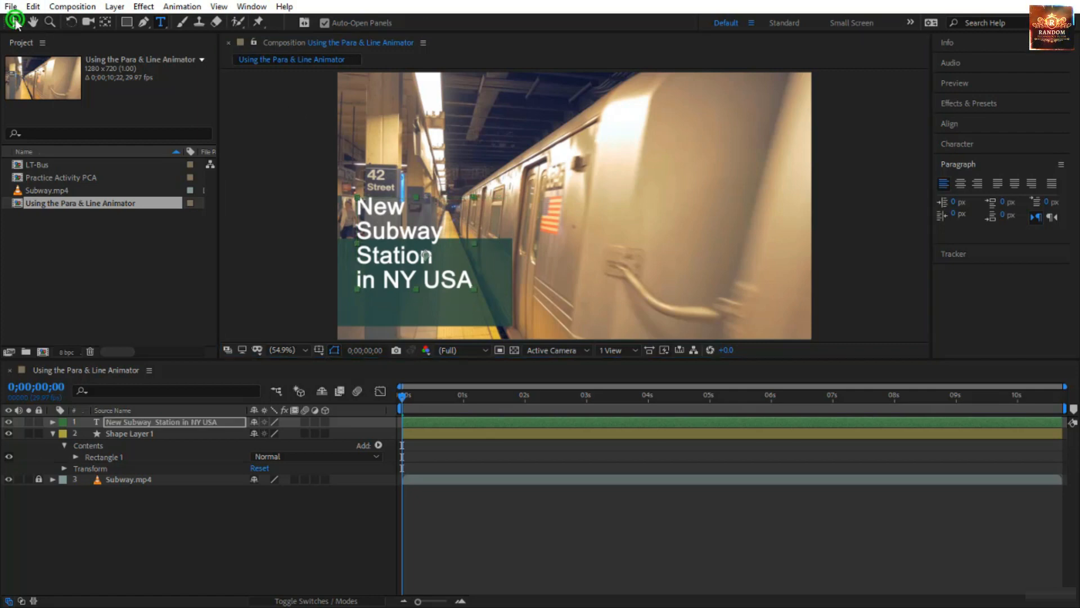
left_click_drag(426, 262, 425, 276)
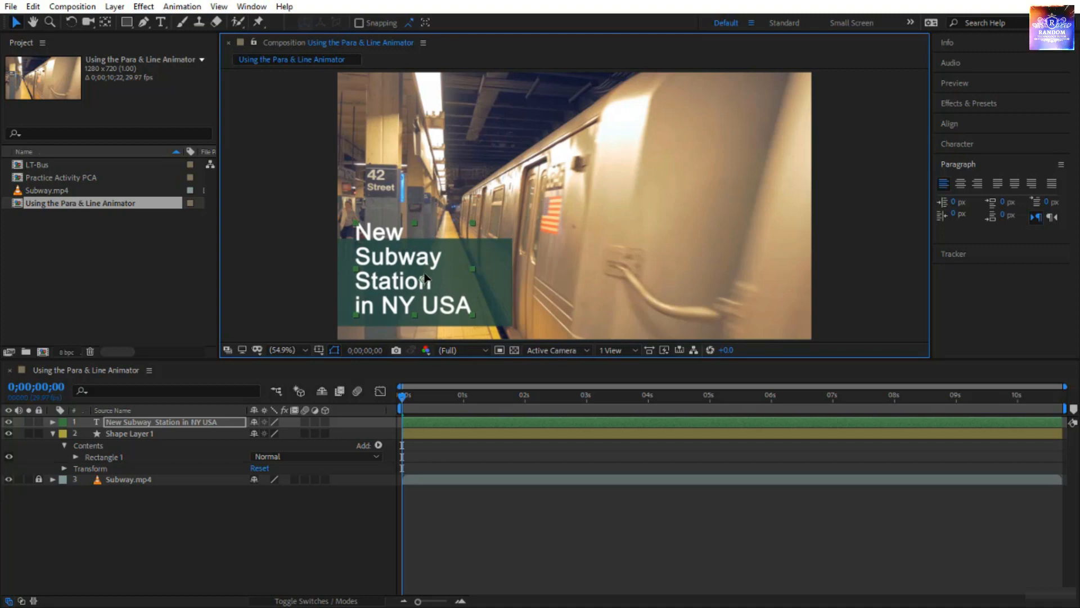
Extend the teal rectangle upward so it backs all four lines of text.
double_click(508, 290)
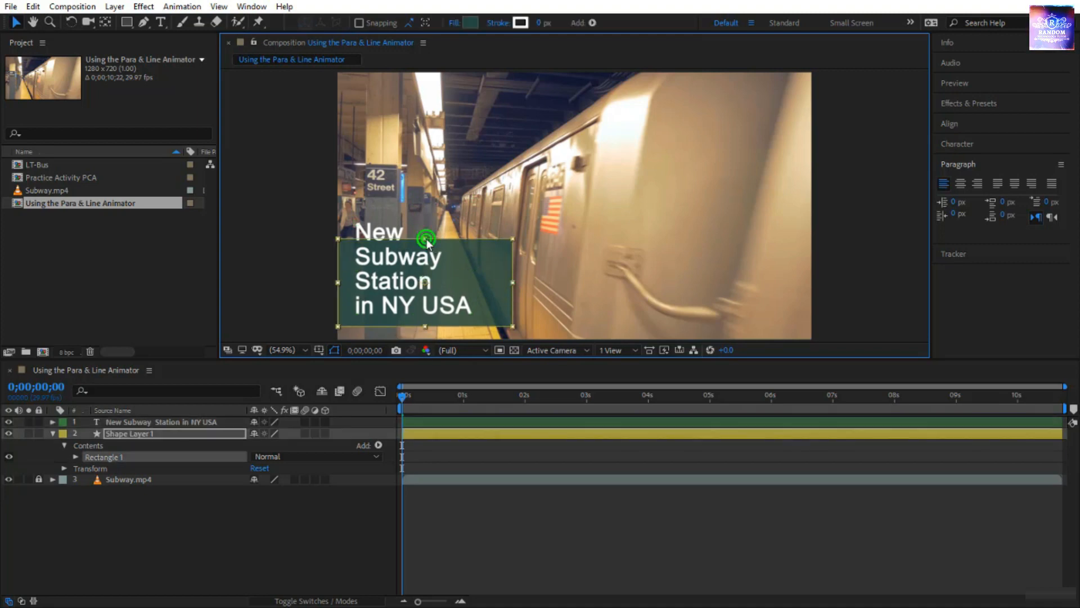
left_click_drag(426, 239, 451, 220)
left_click(313, 258)
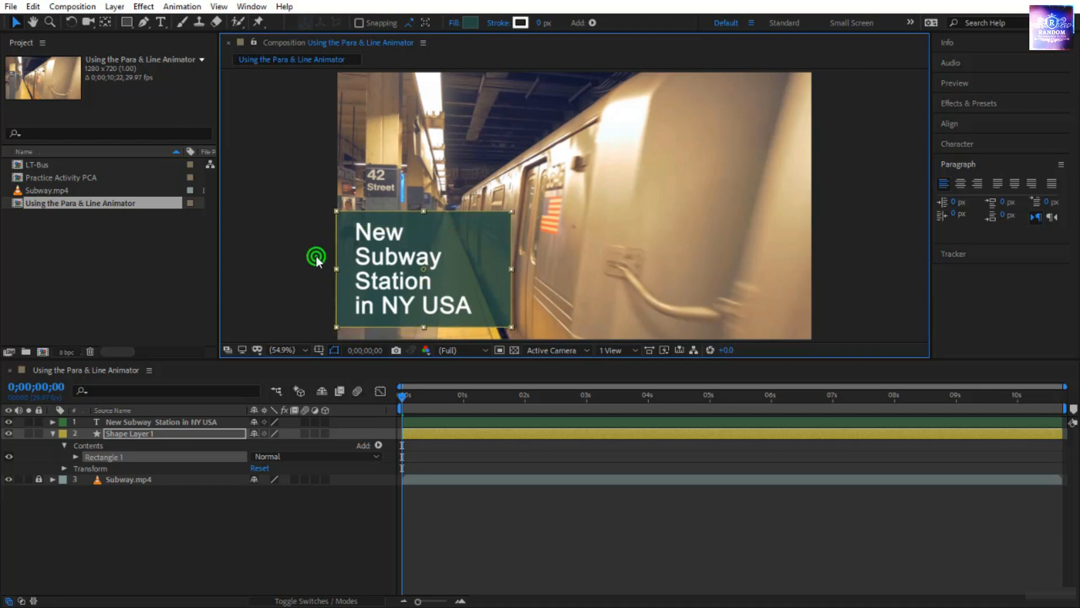
Add a Drop Shadow layer style to the subway station text layer.
left_click(428, 294)
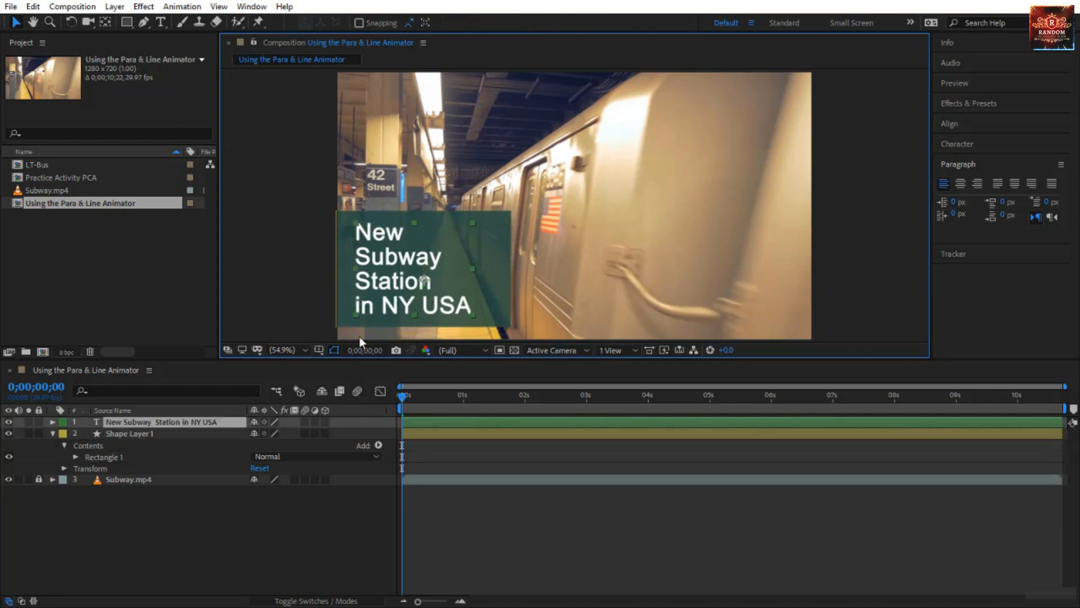
right_click(209, 421)
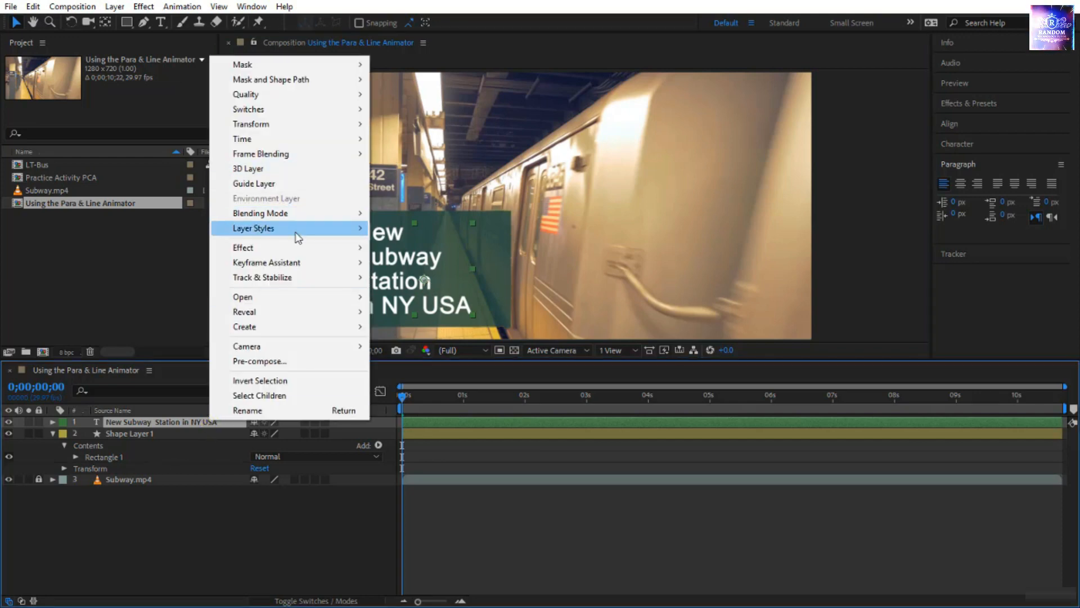
mouse_move(293, 230)
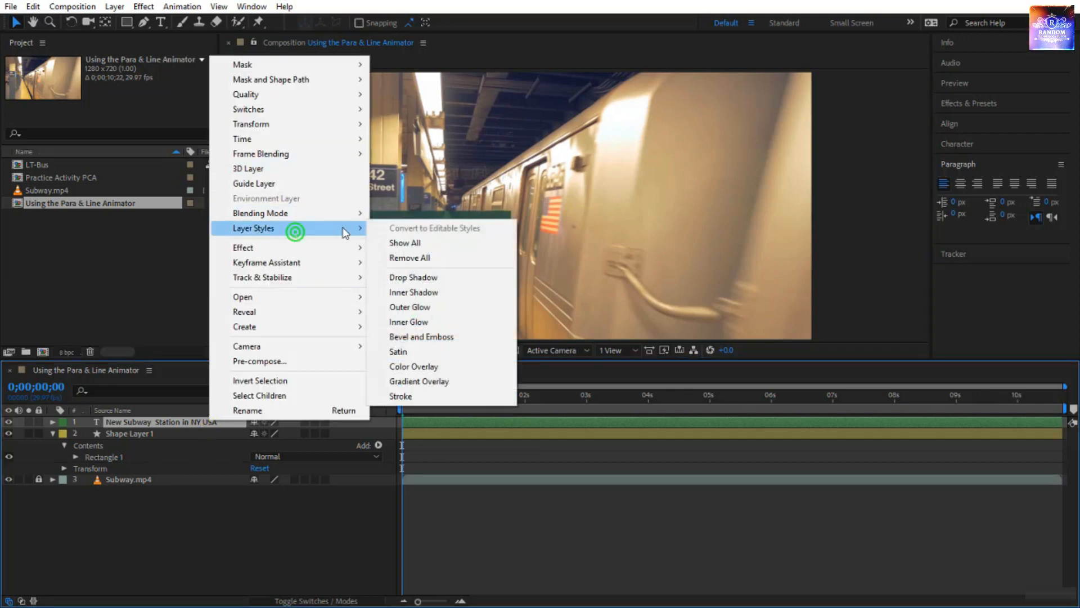
left_click(428, 278)
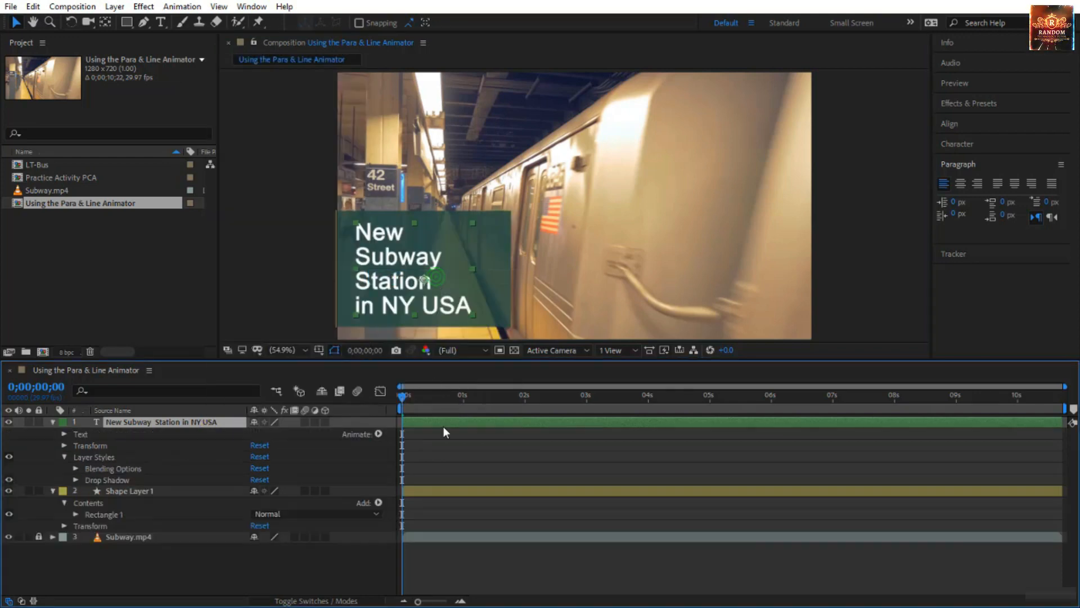
left_click(445, 457)
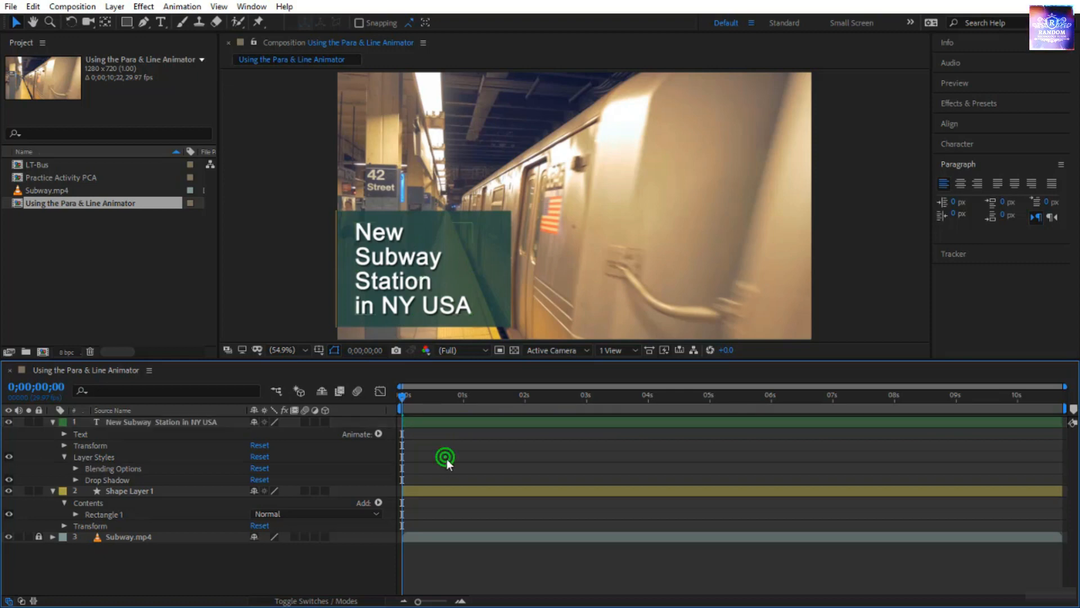
Add a Position animator to the text layer and set it to -383.0, 0.0, shifting the text out of frame.
left_click(380, 433)
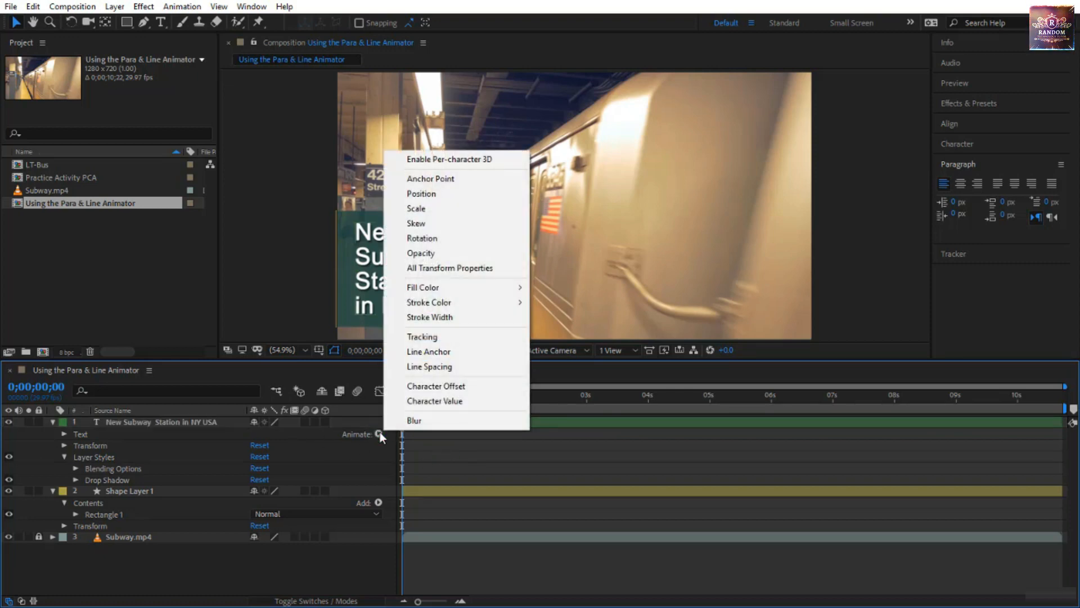
left_click(448, 192)
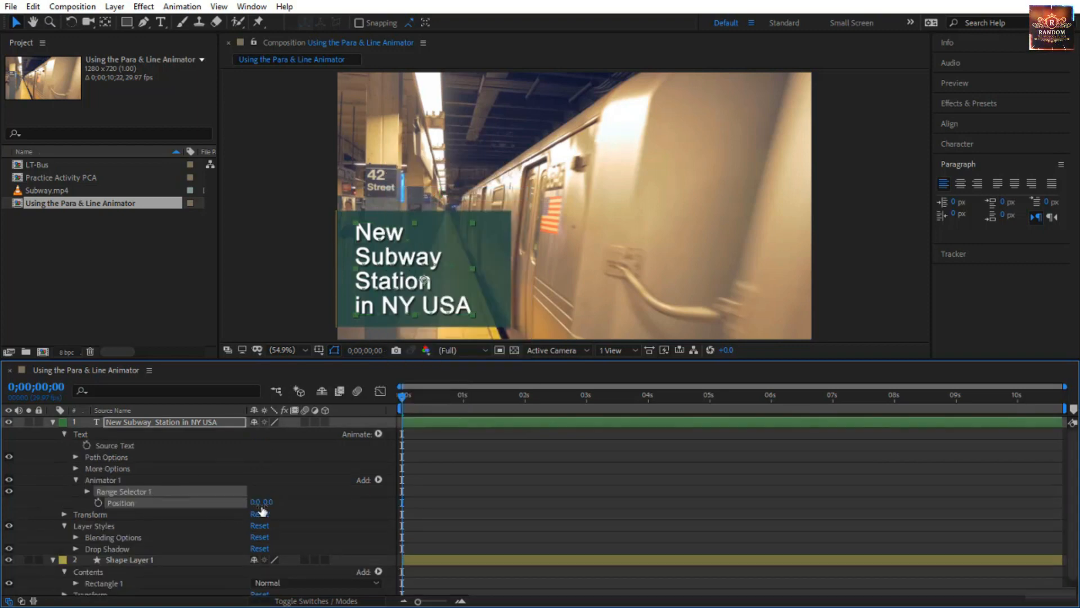
left_click_drag(256, 502, 23, 525)
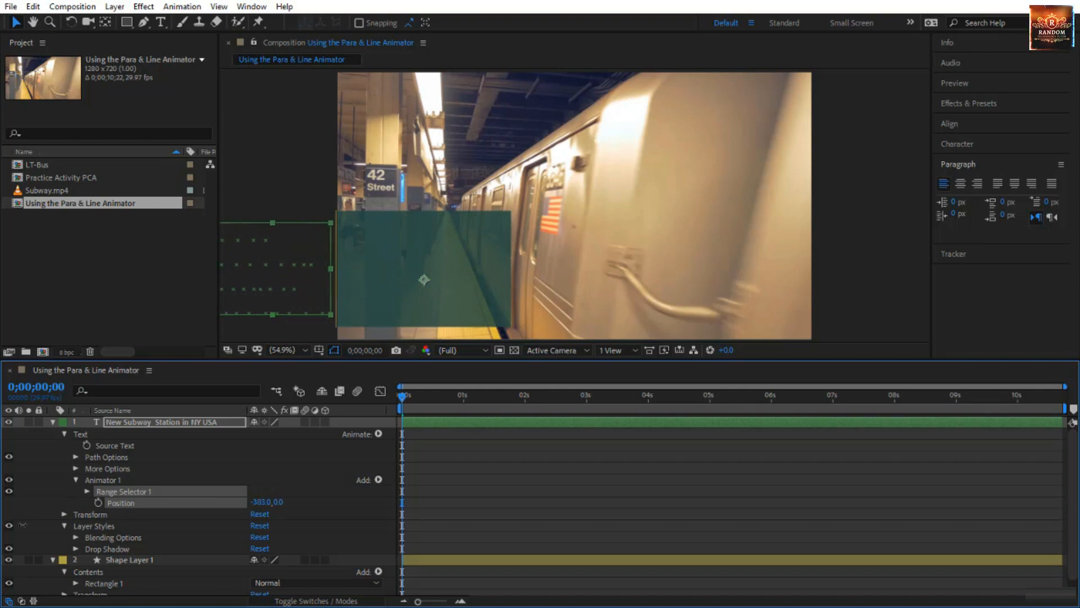
Set the text animator's range selector to be based on Lines in its advanced options.
left_click(86, 492)
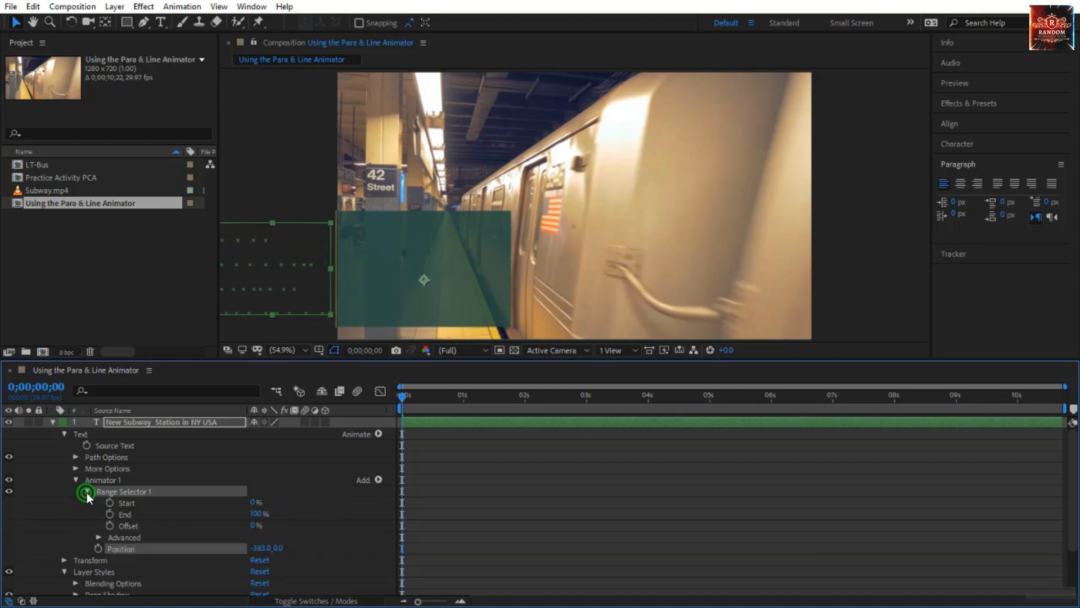
left_click(97, 536)
scroll(194, 522, "down", 6)
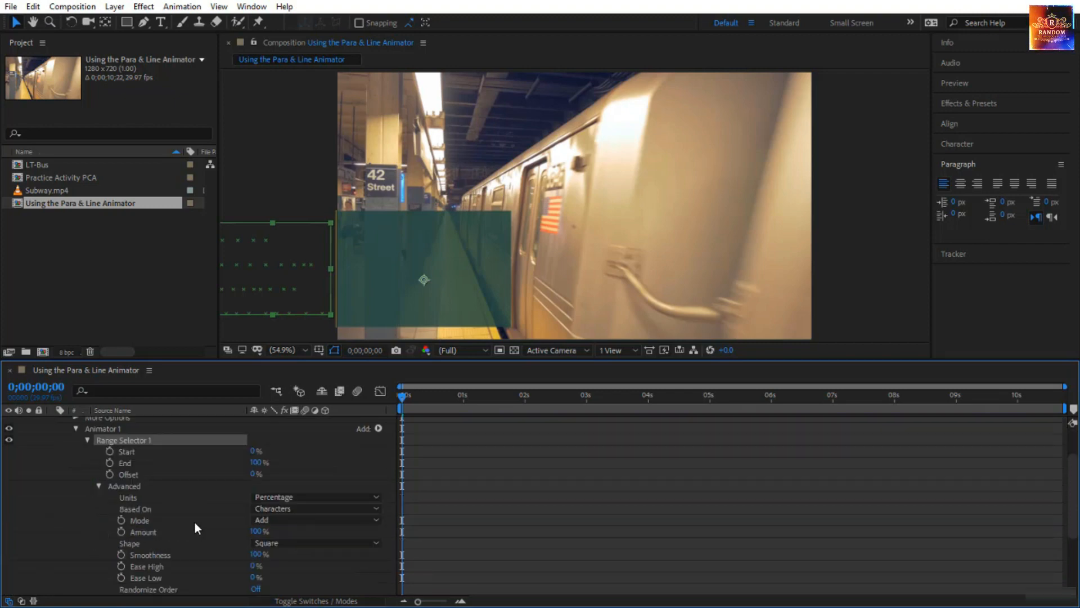
scroll(239, 494, "up", 3)
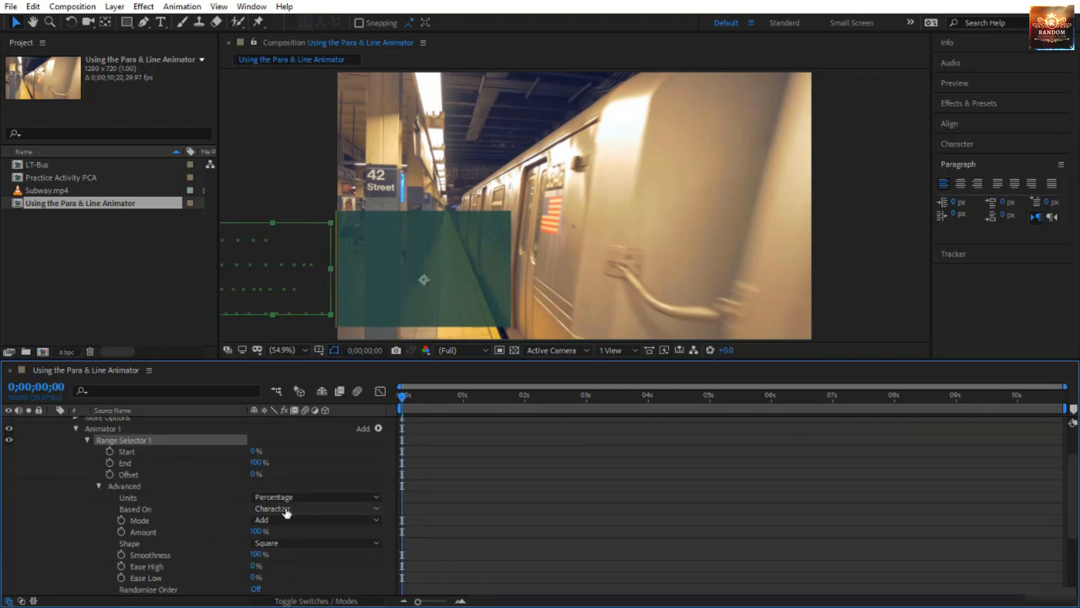
left_click(286, 507)
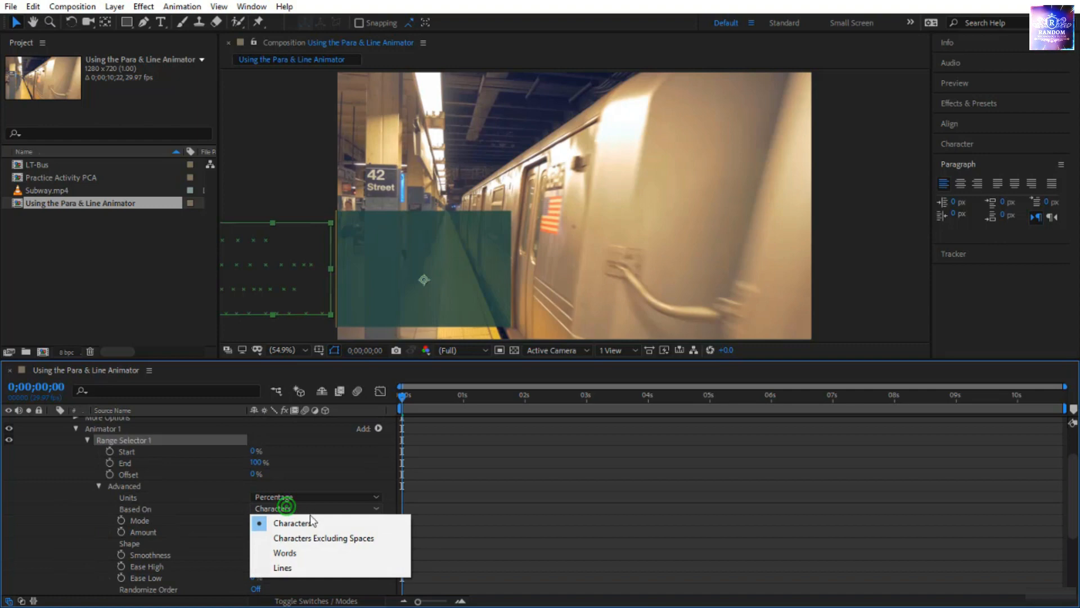
left_click(302, 567)
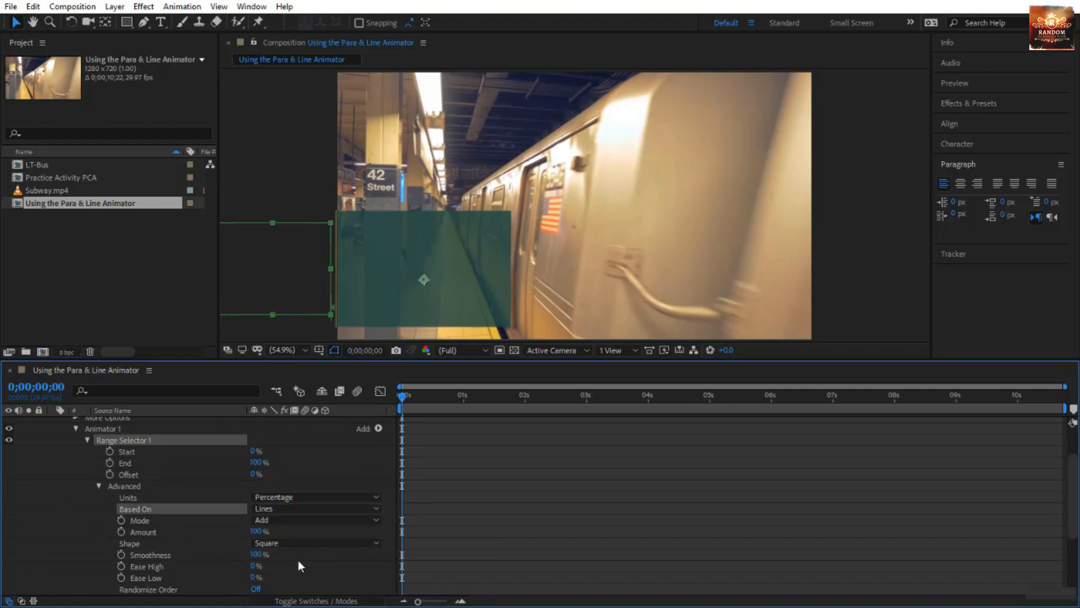
scroll(305, 549, "down", 3)
scroll(305, 549, "up", 4)
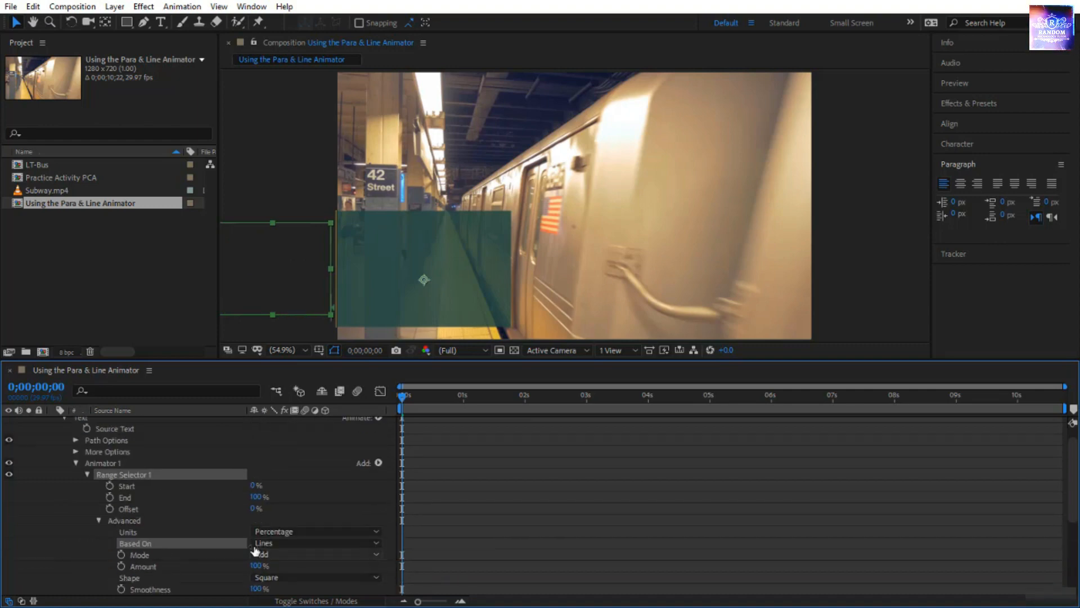
Keyframe the range selector's Start from 0% at 0 seconds to 100% at 1 second.
left_click(109, 486)
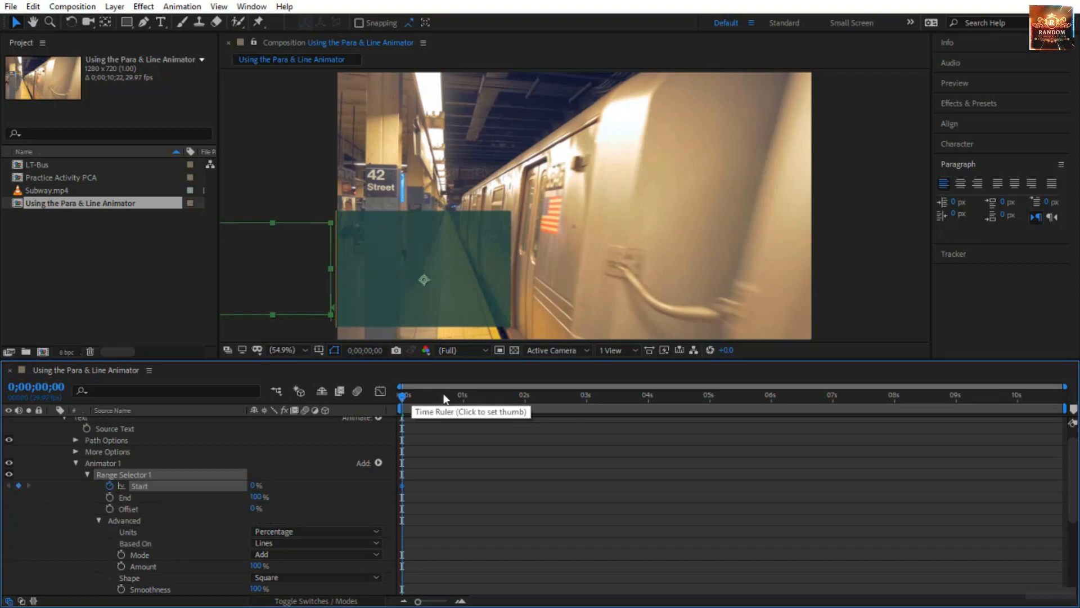
left_click_drag(402, 398, 463, 414)
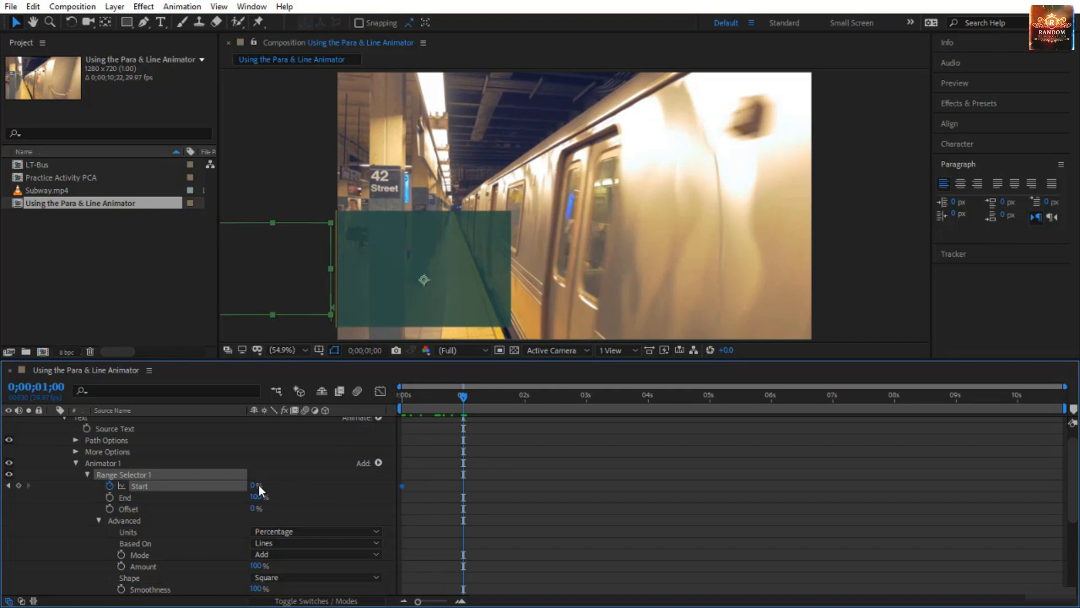
left_click_drag(255, 485, 341, 478)
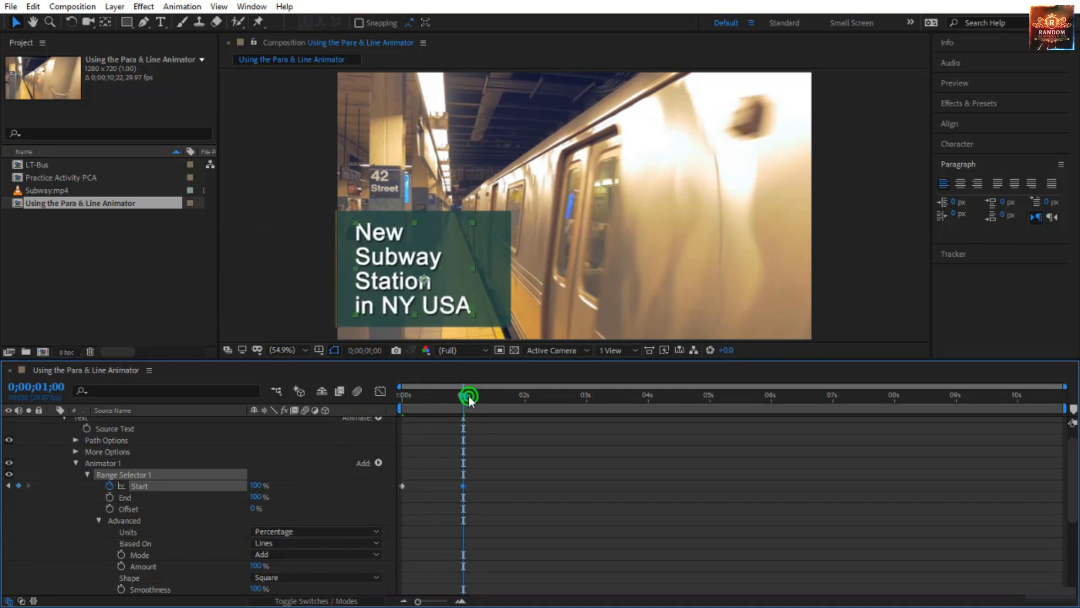
Preview the text slide-in and slow it by moving the ending Start keyframe to about 2.5 seconds.
left_click_drag(463, 396, 346, 417)
left_click(507, 527)
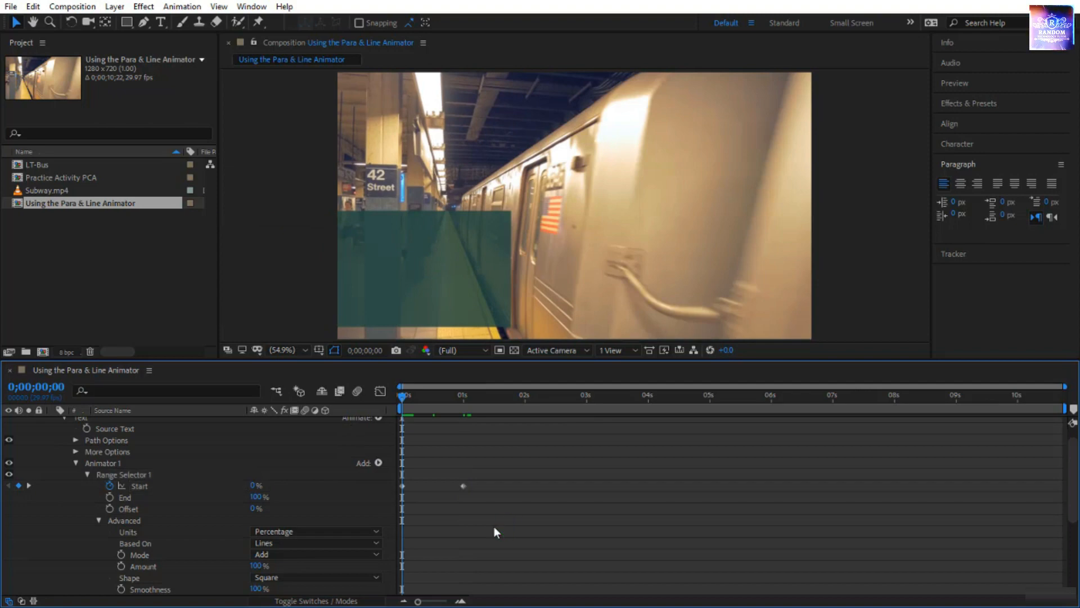
key("space")
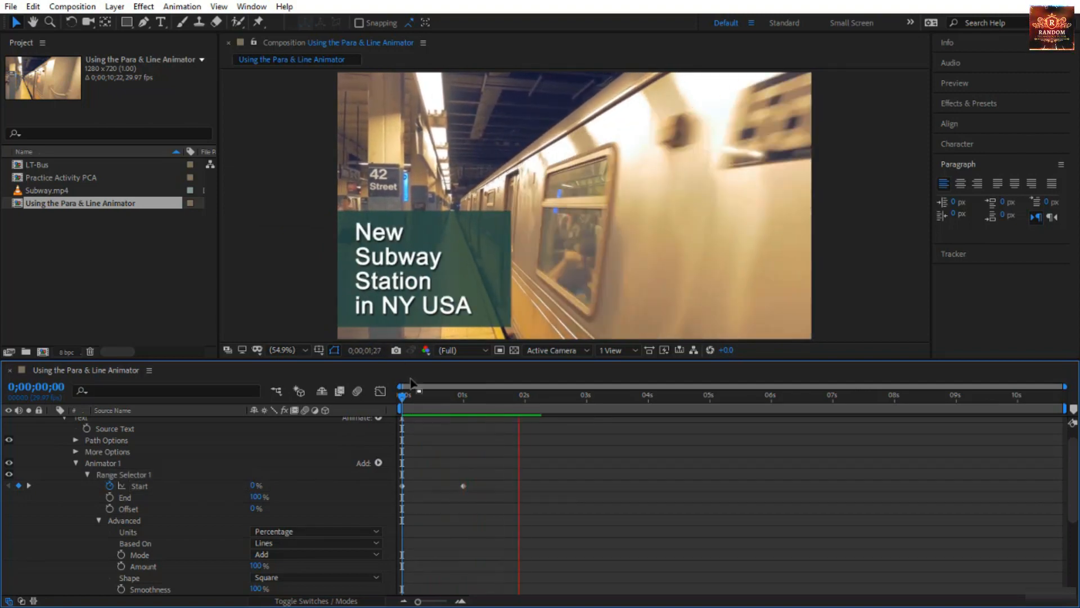
left_click_drag(463, 486, 553, 486)
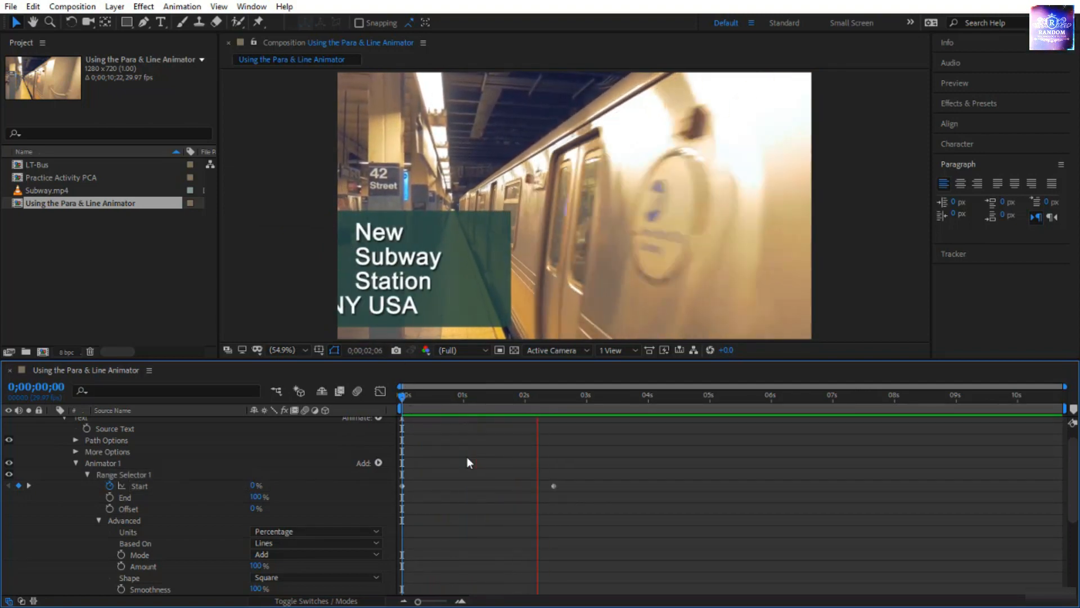
left_click(404, 400)
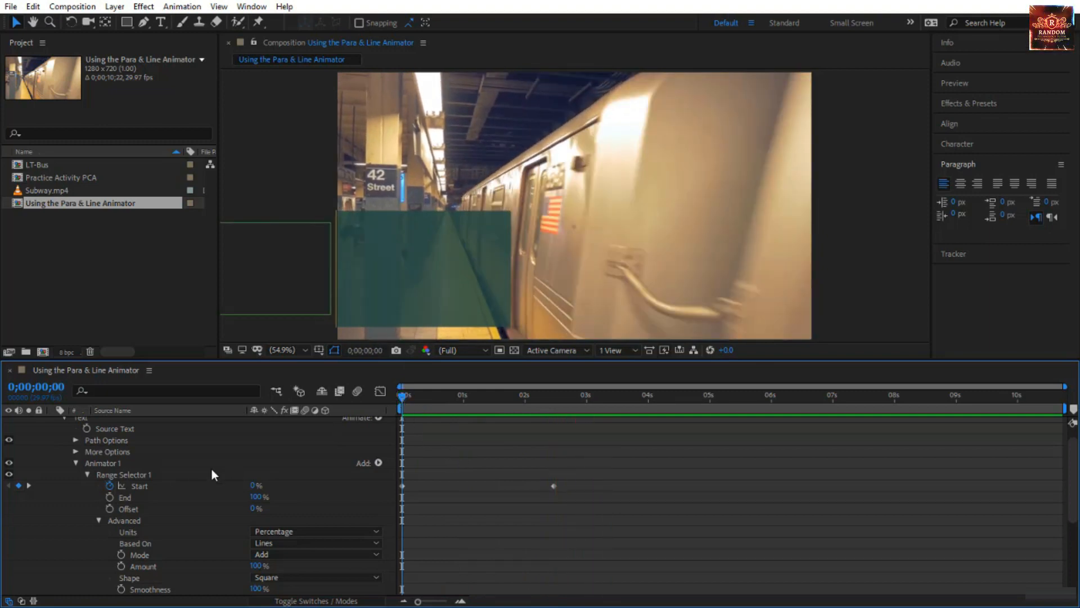
Keyframe Shape Layer 1's Position to slide in from -250.6, 566.9 outside the frame at 0 seconds to its current place at 0;00;00;13.
scroll(159, 476, "down", 5)
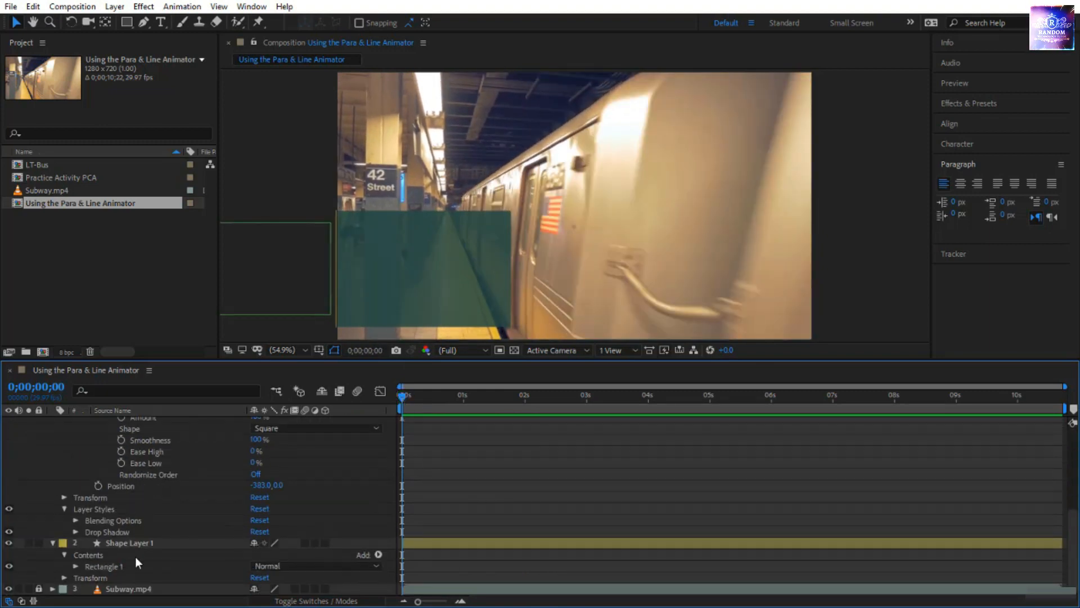
left_click(146, 533)
left_click(148, 544)
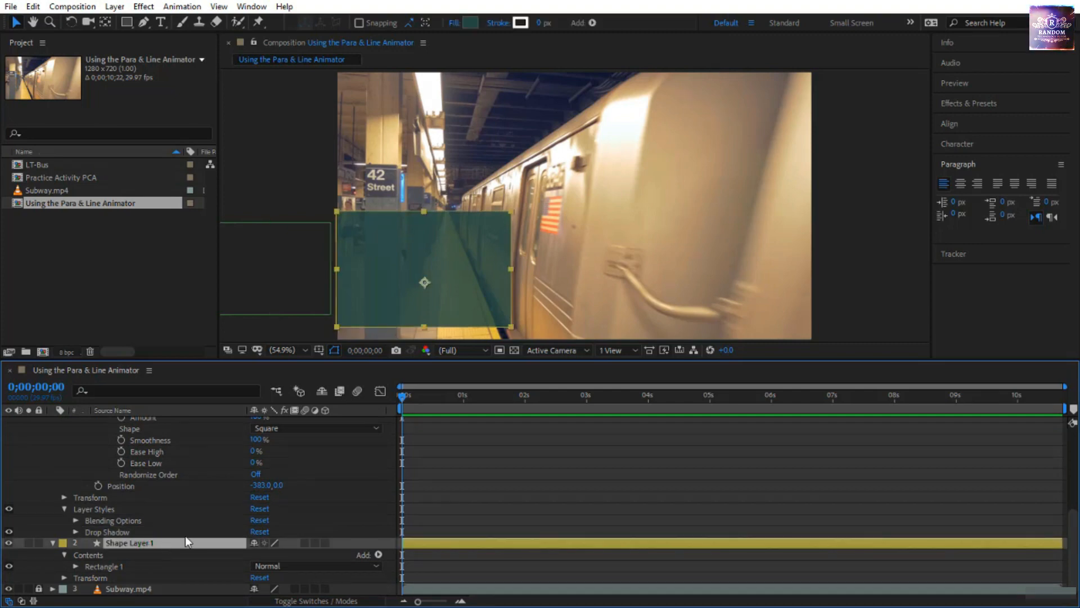
key("p")
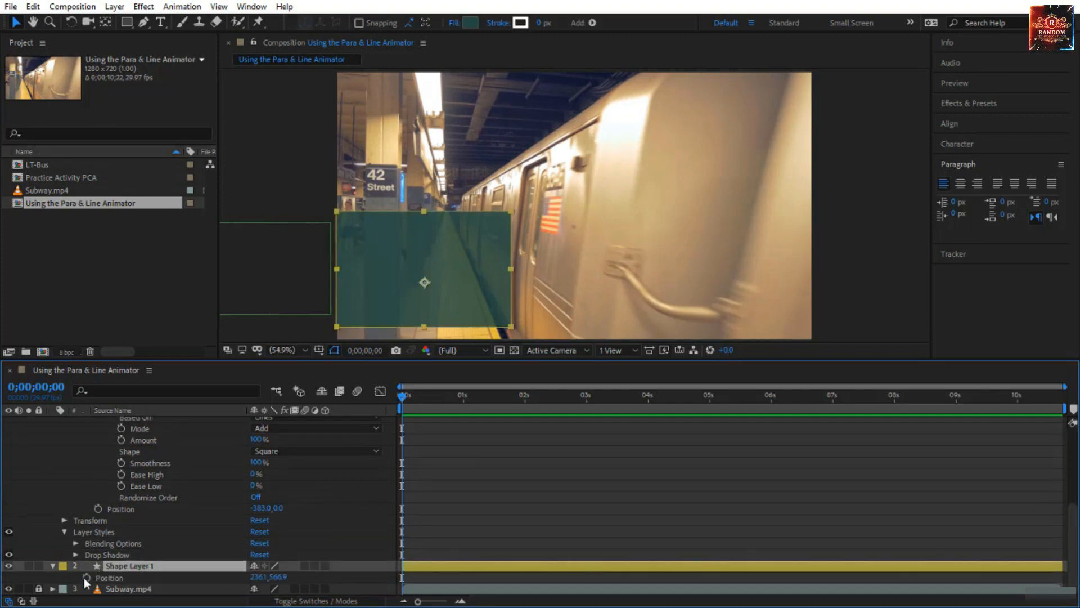
left_click_drag(400, 398, 428, 411)
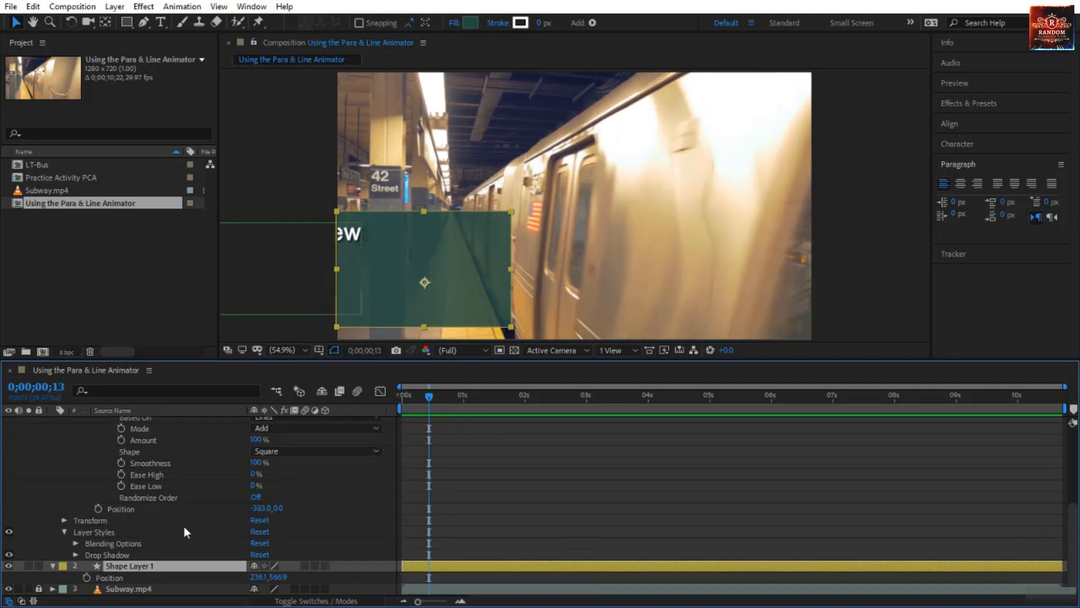
left_click(85, 576)
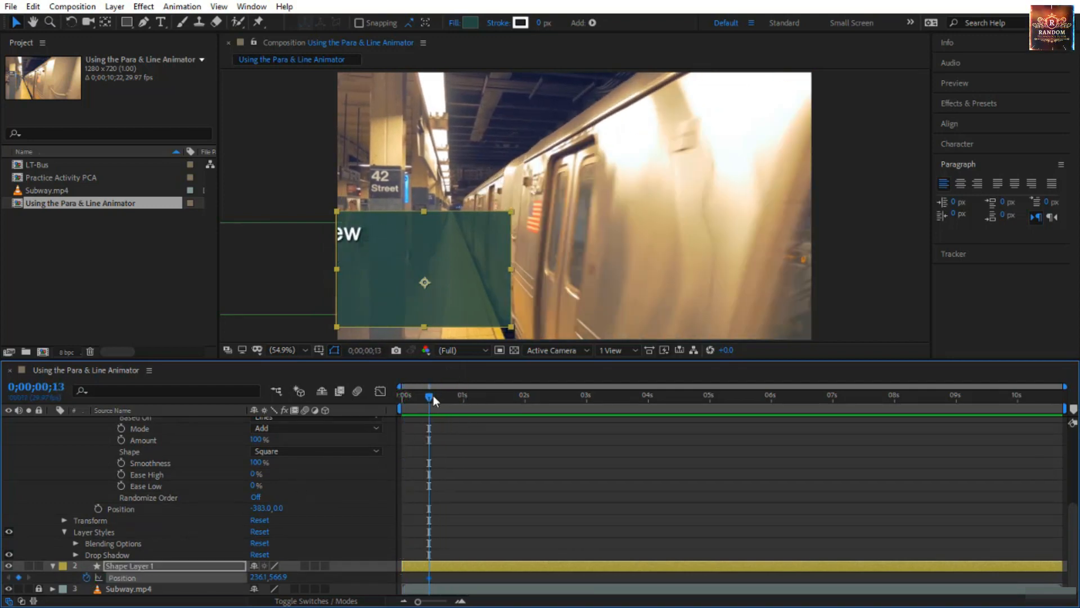
left_click_drag(433, 396, 401, 396)
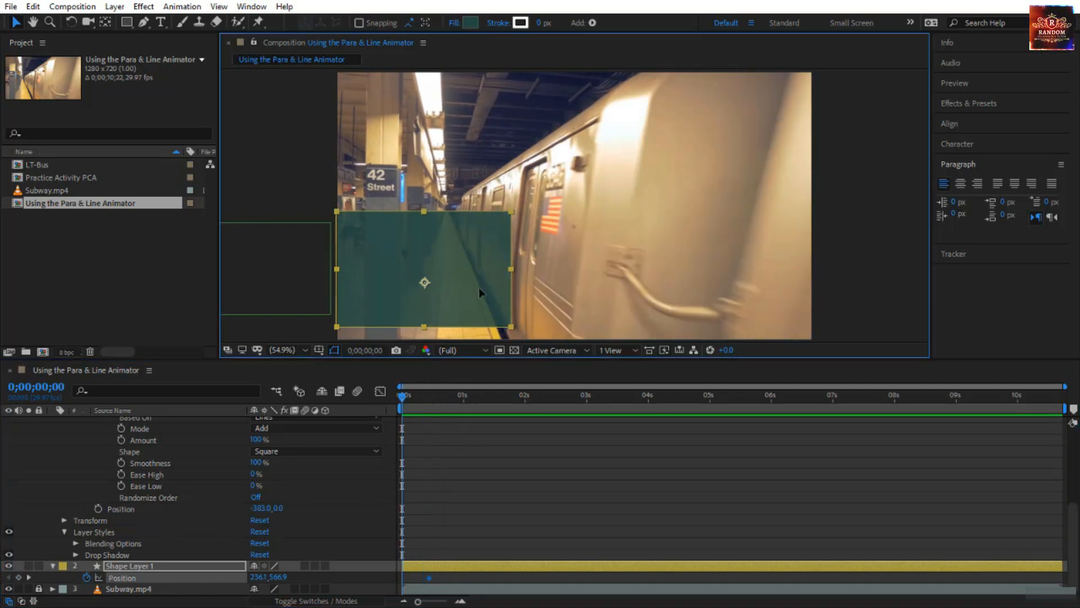
left_click_drag(479, 288, 232, 286)
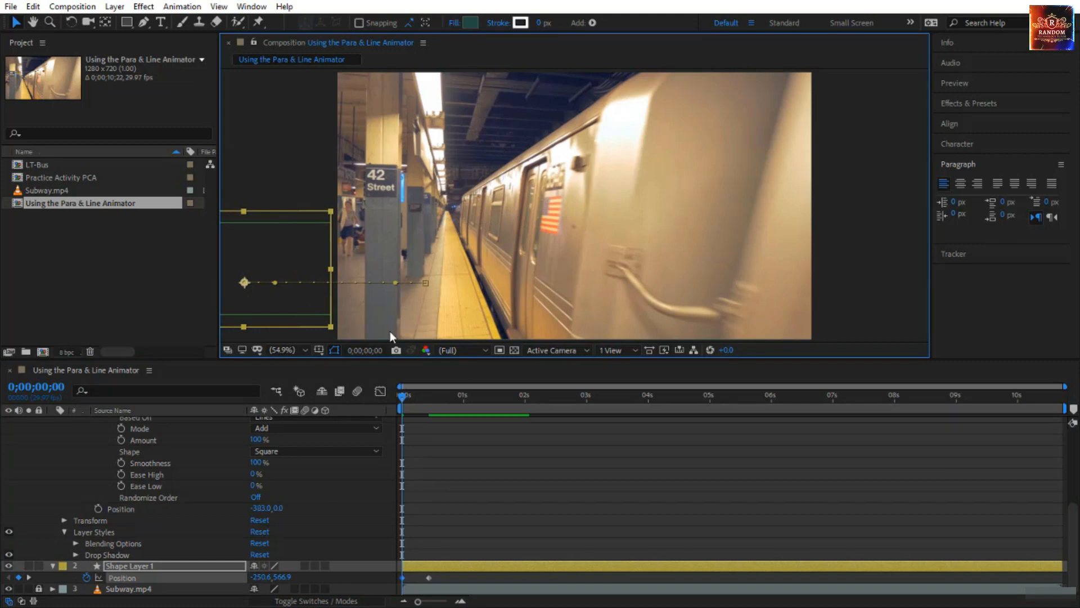
Apply Easy Ease to both Position keyframes of the teal rectangle and preview the animation.
left_click_drag(439, 573, 398, 578)
key("F9")
key("F10")
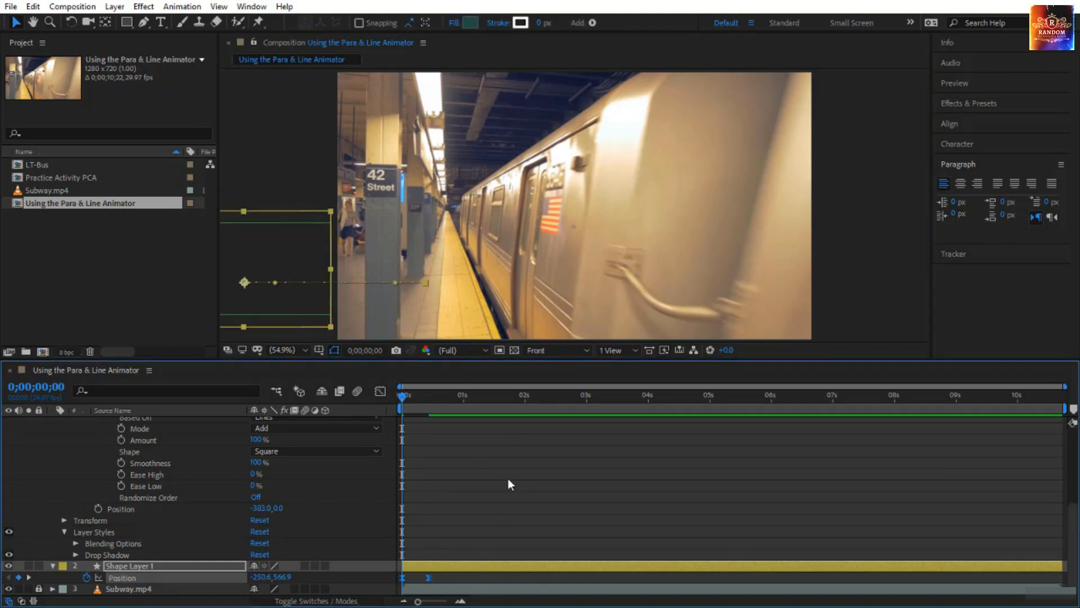
key("space")
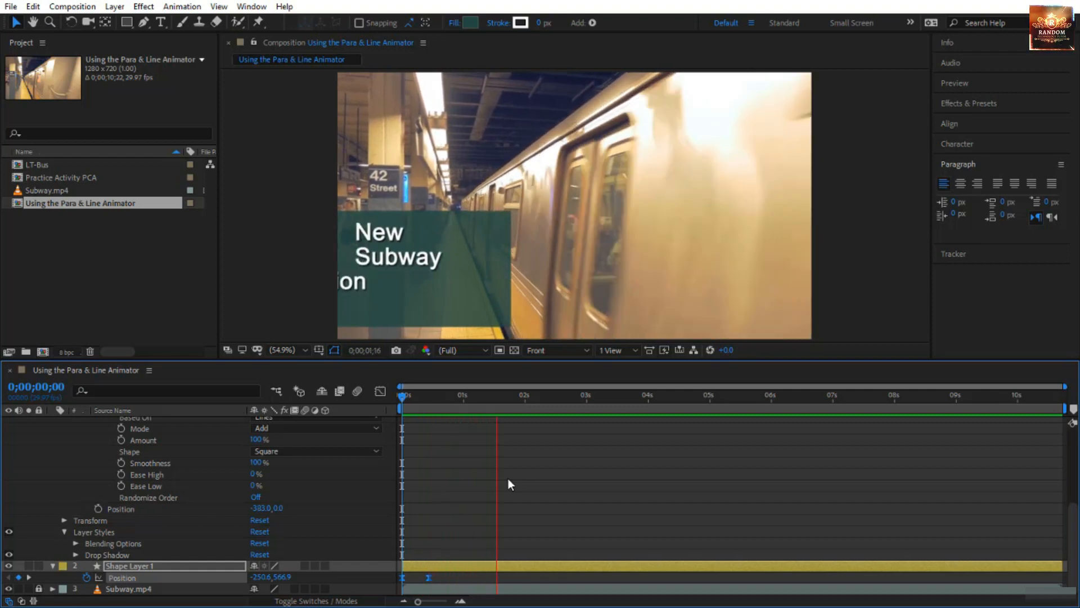
key("space")
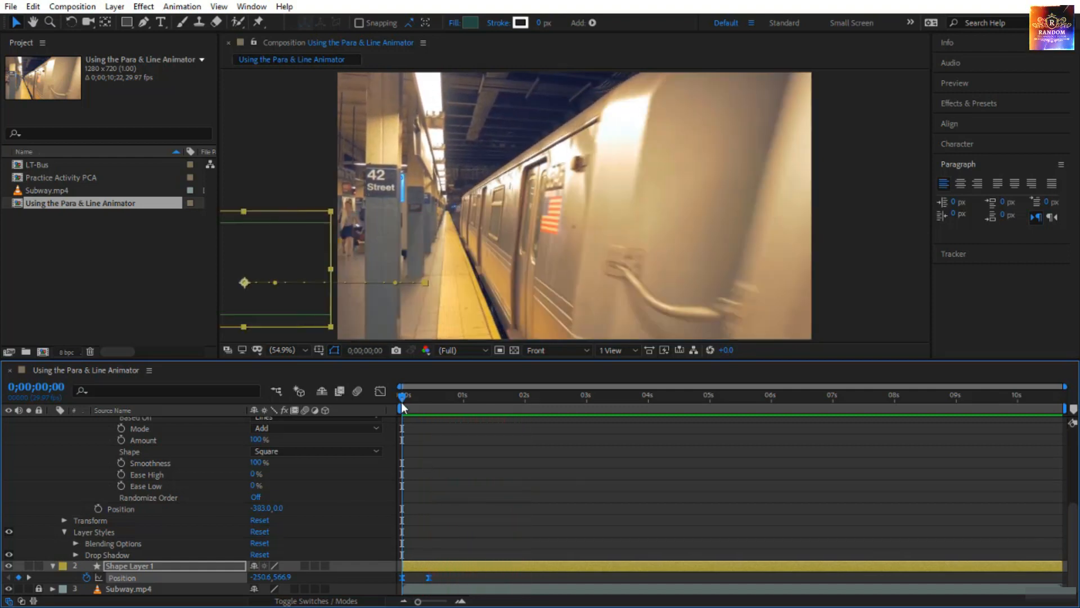
Add a Scale animator to the subway station text layer.
left_click_drag(401, 397, 590, 414)
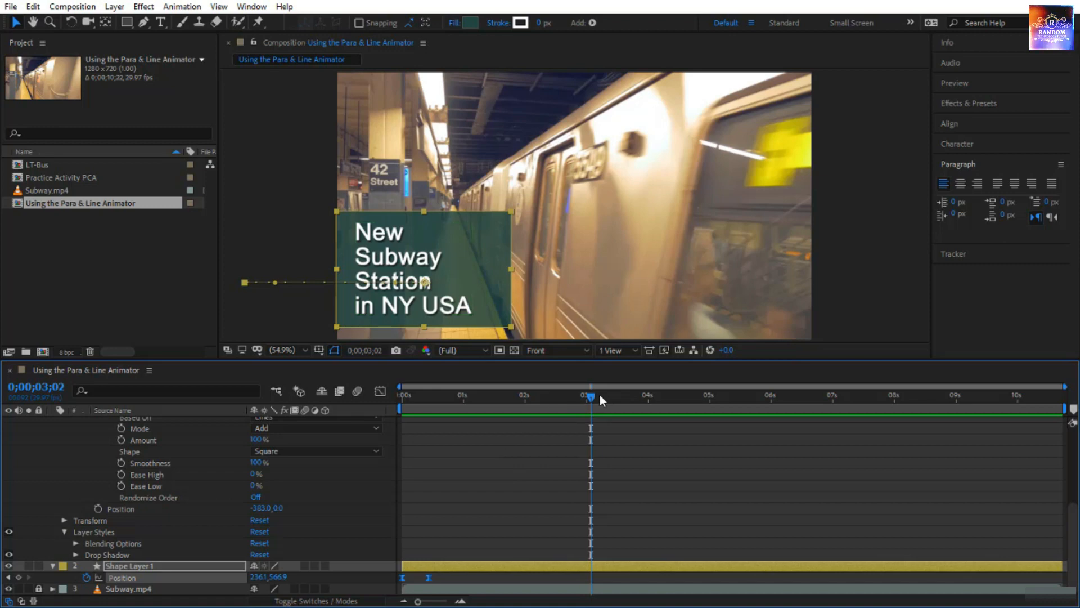
left_click_drag(594, 394, 653, 404)
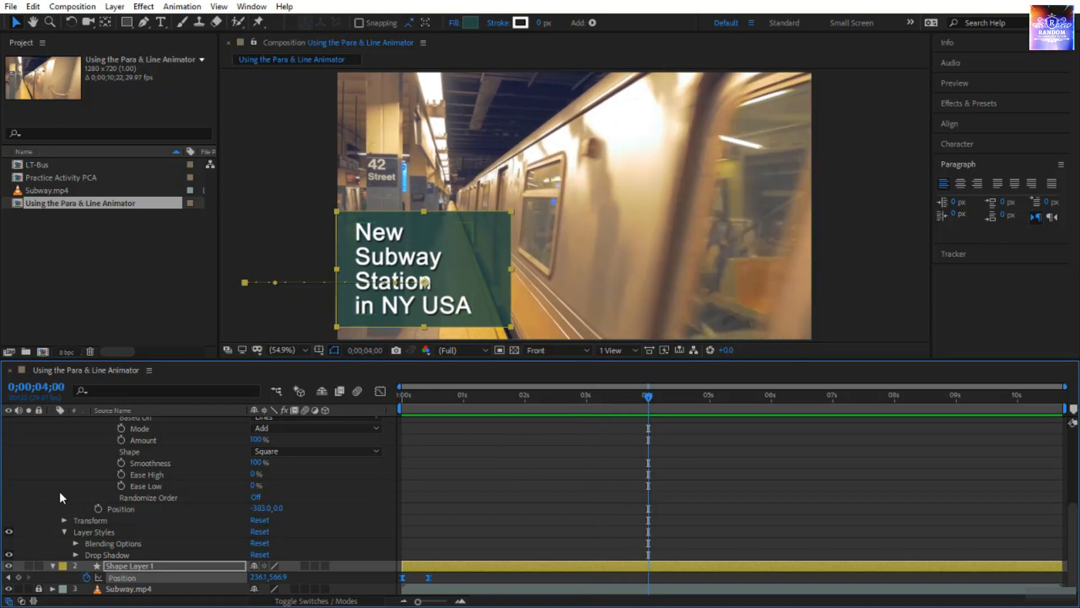
scroll(62, 467, "up", 4)
left_click(144, 421)
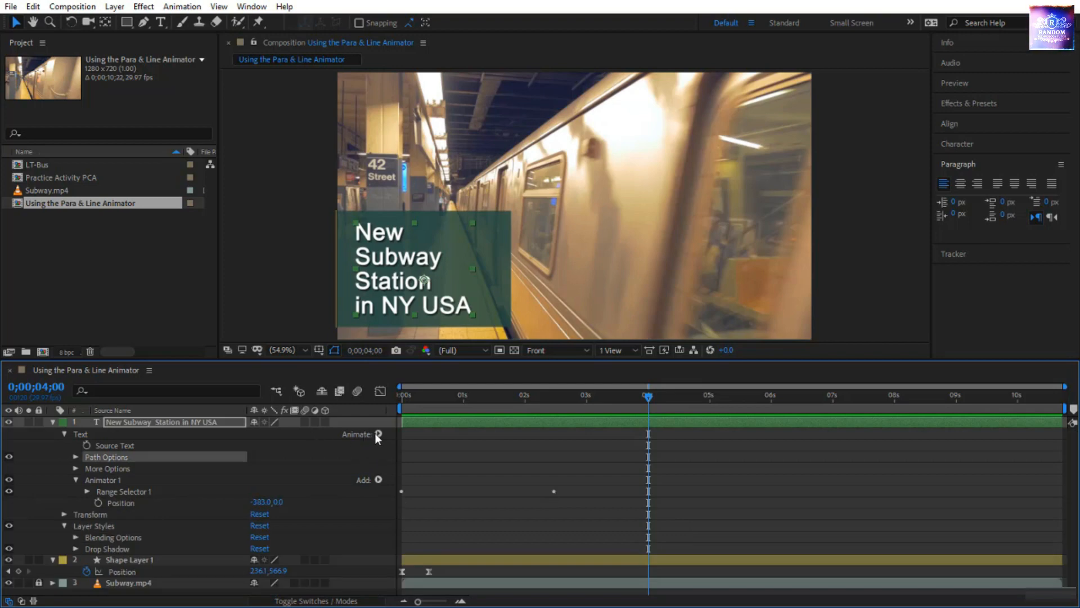
left_click(378, 435)
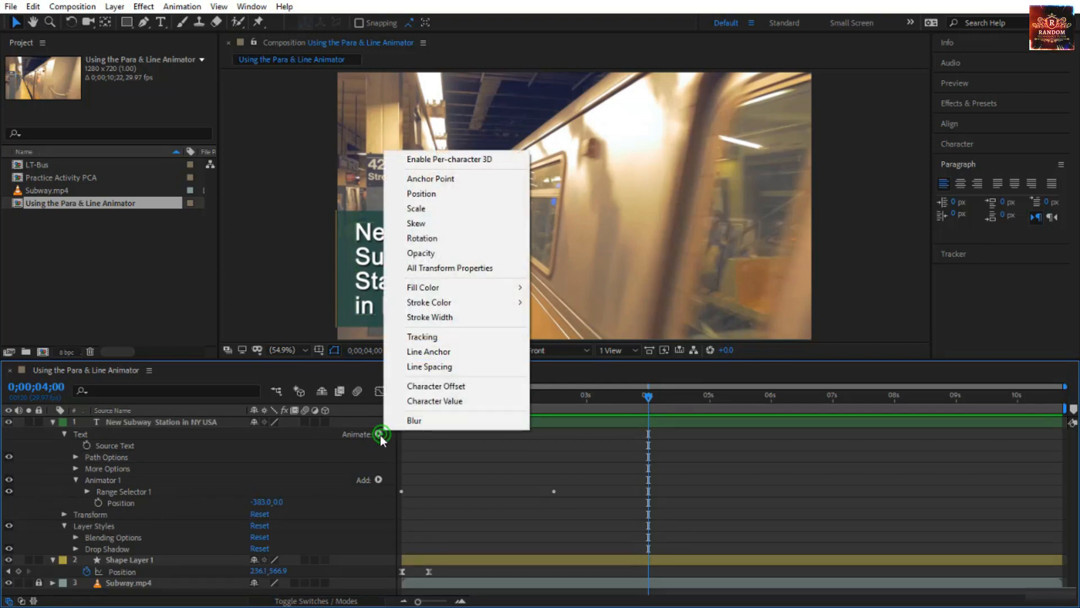
left_click(443, 216)
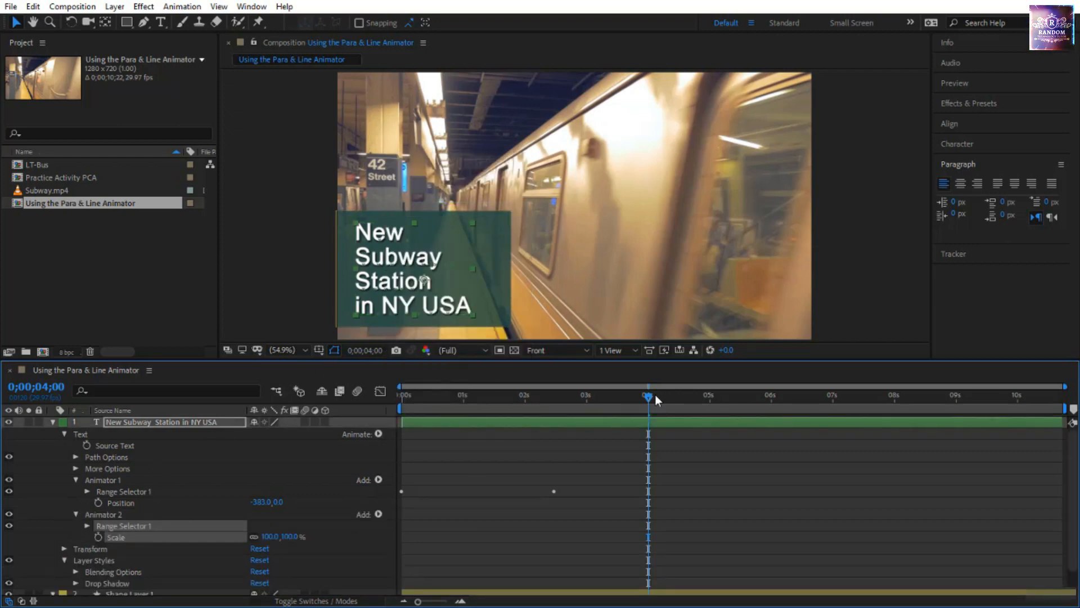
Place the playhead at 0;00;06;00 and set the new animator's Scale to 0%.
left_click_drag(650, 396, 774, 406)
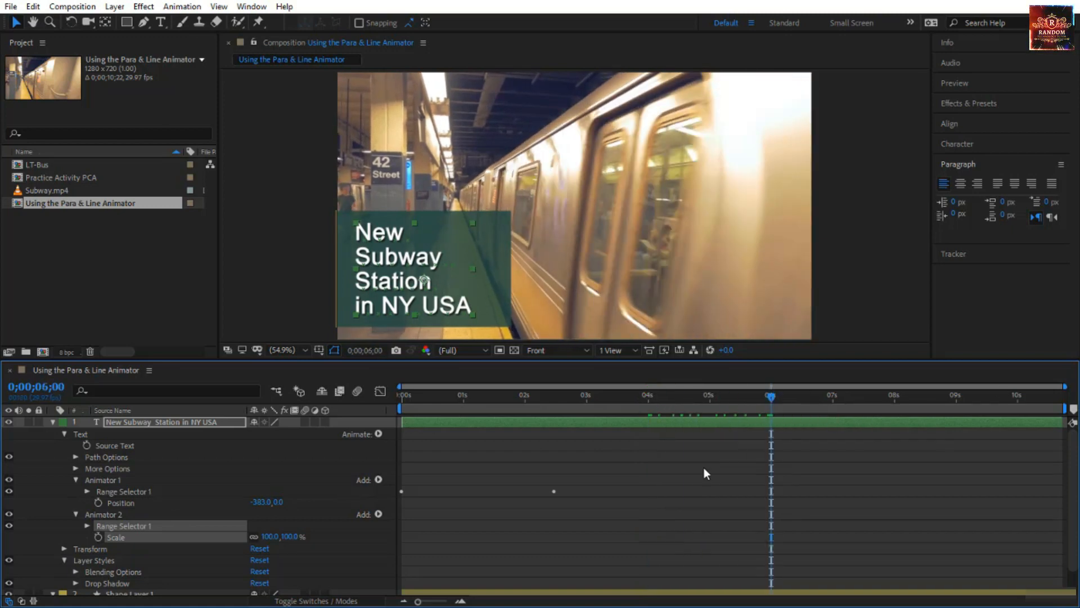
left_click(291, 536)
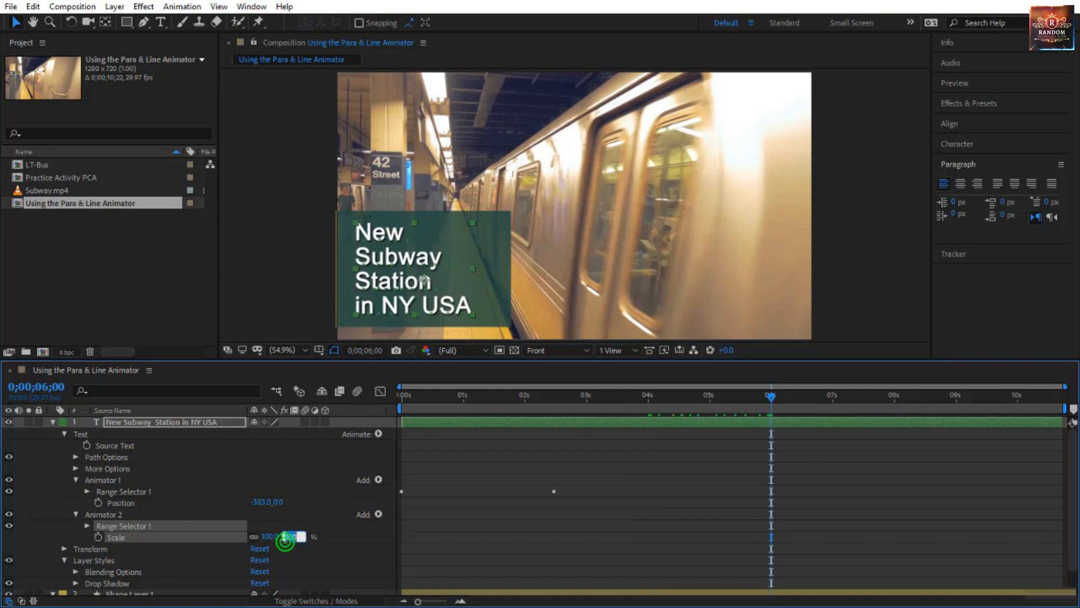
type("0")
key("Return")
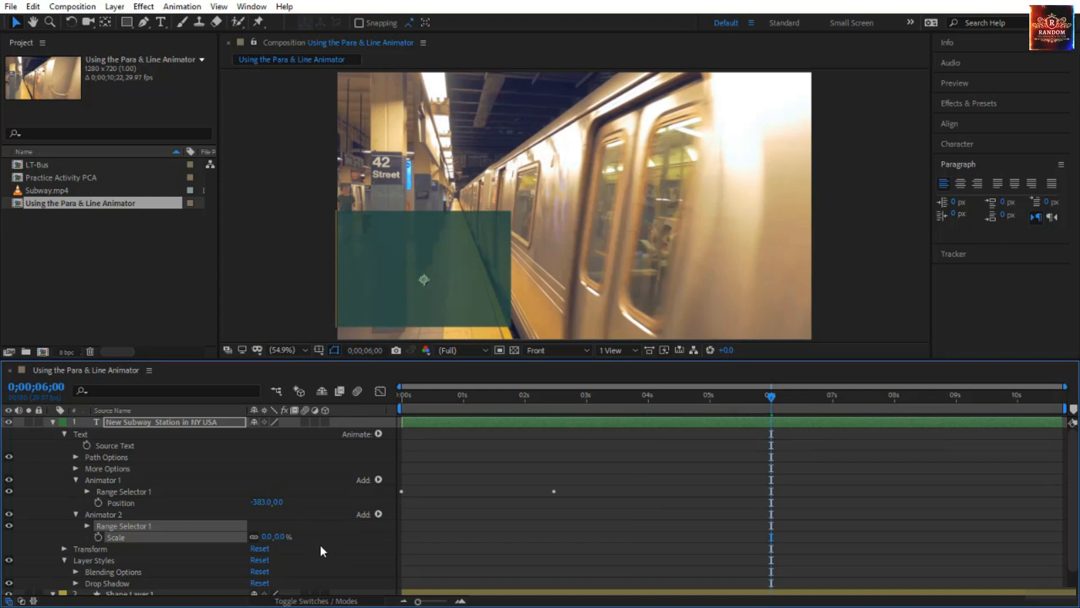
Keyframe the scale animator's range selector Start from 0% at 0;00;06;00 to 100% at 0;00;06;16.
left_click(87, 526)
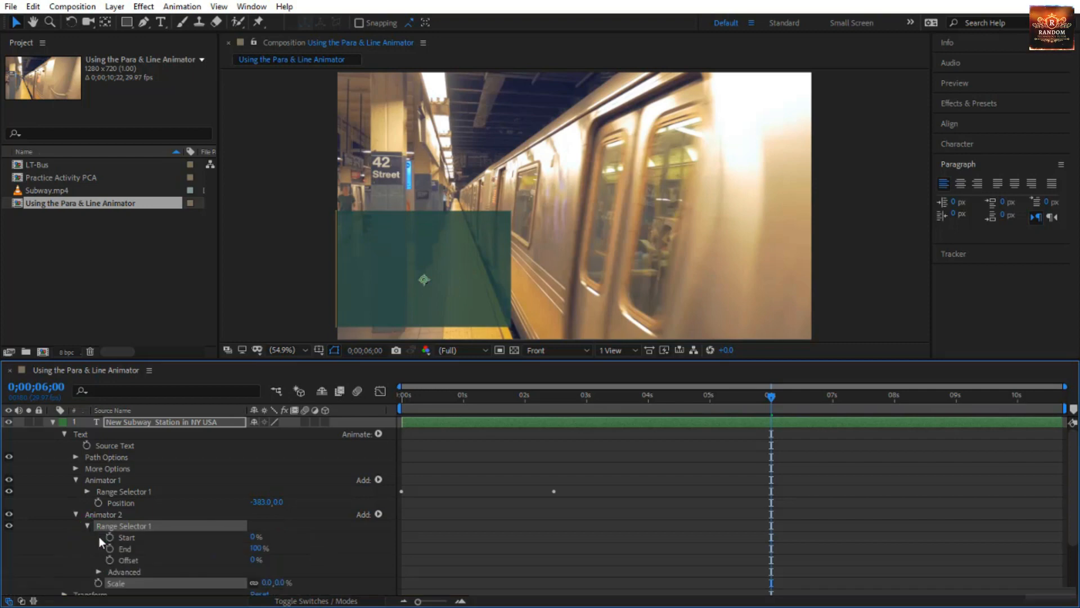
left_click(111, 536)
left_click_drag(771, 396, 806, 403)
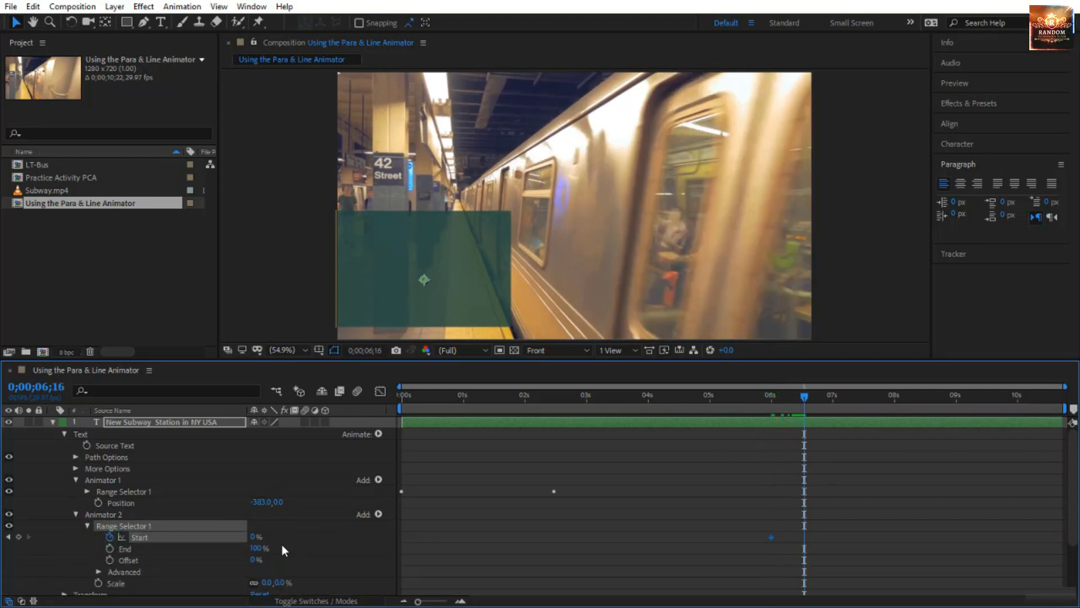
left_click_drag(253, 537, 363, 540)
Time-reverse the scale animator's two Start keyframes and scrub back to 0;00;05;16 to check the text.
left_click_drag(804, 397, 821, 417)
left_click_drag(812, 519, 714, 552)
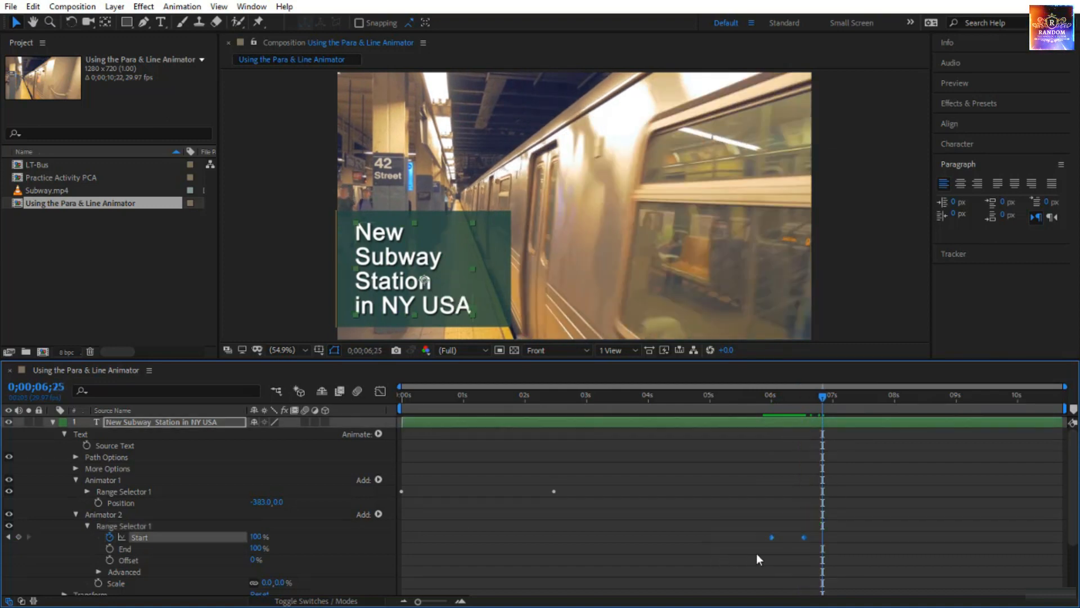
left_click(801, 527)
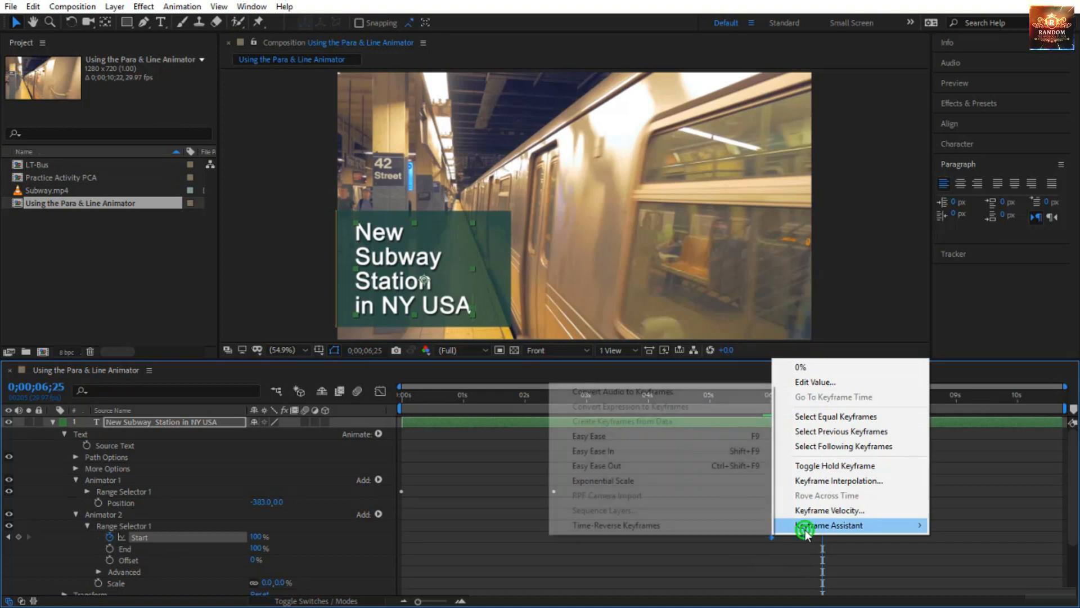
left_click(705, 524)
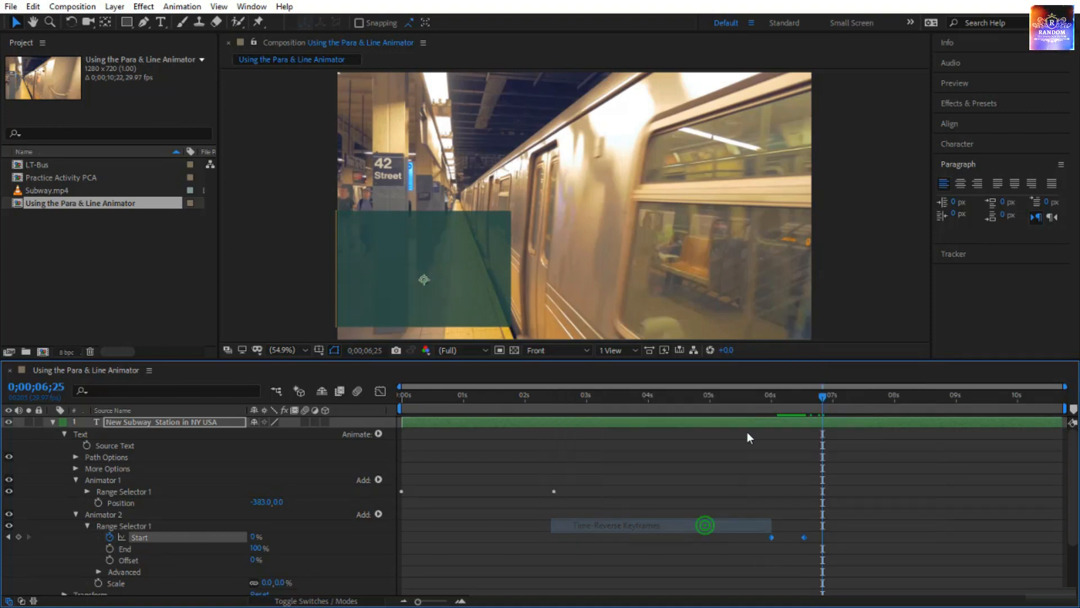
left_click(758, 398)
left_click_drag(758, 400, 743, 420)
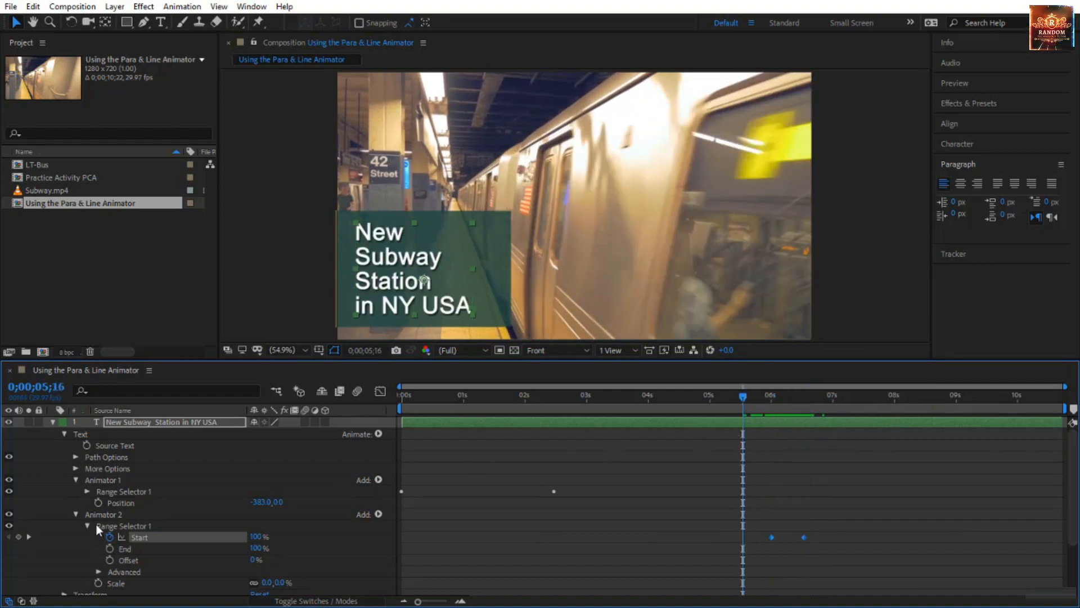
Base the scale animator's range selector on Lines in its advanced options and preview the scale-out.
left_click(96, 570)
scroll(135, 568, "down", 3)
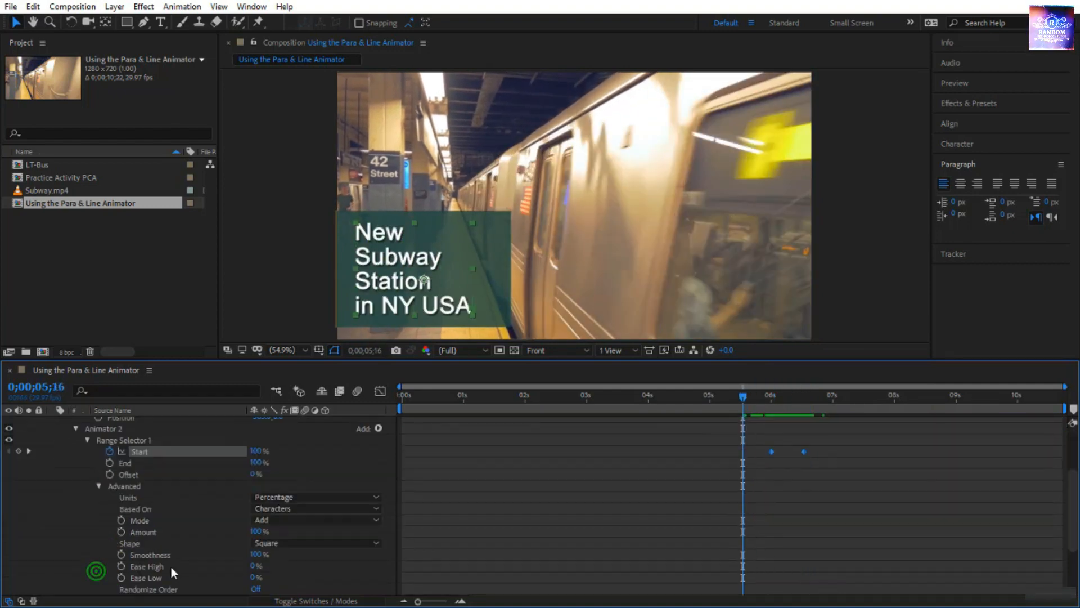
left_click(284, 510)
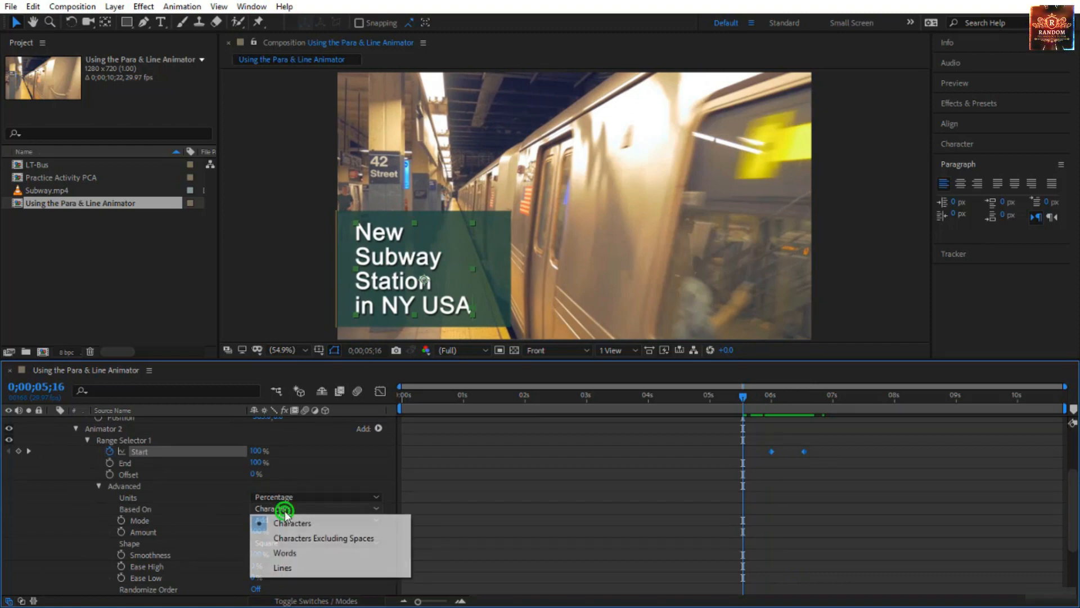
left_click(298, 567)
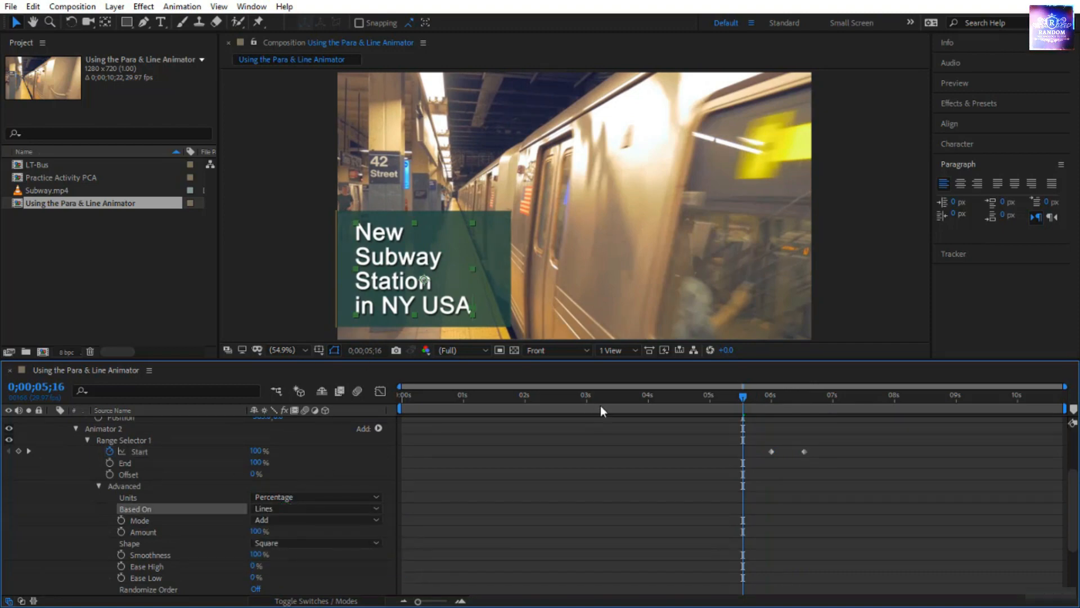
key("space")
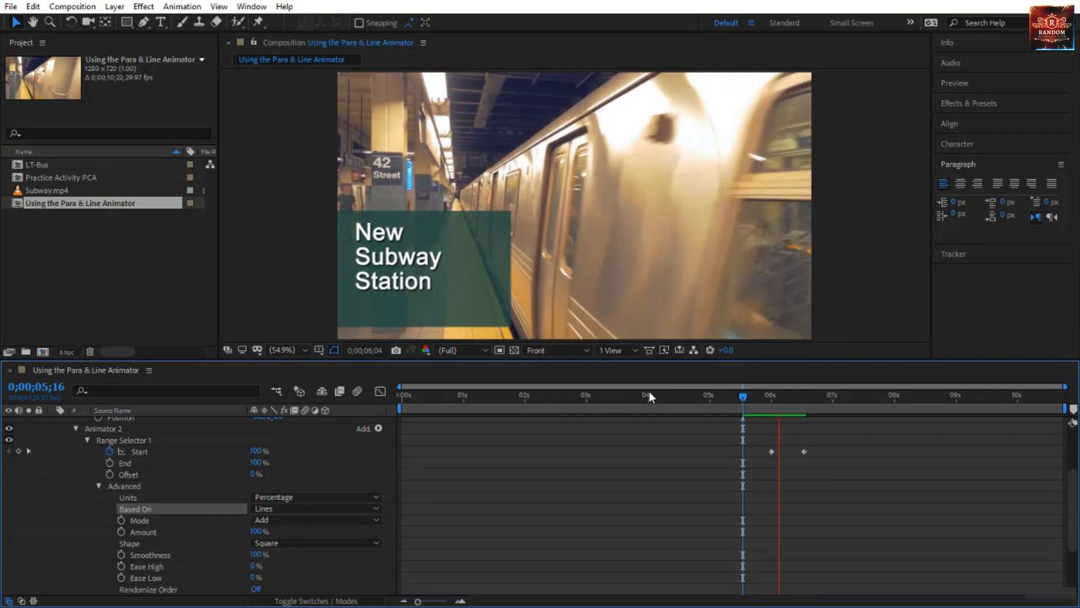
Set the text layer's Anchor Point Grouping to Line and its Grouping Alignment to -105, 0%.
left_click_drag(720, 394, 778, 421)
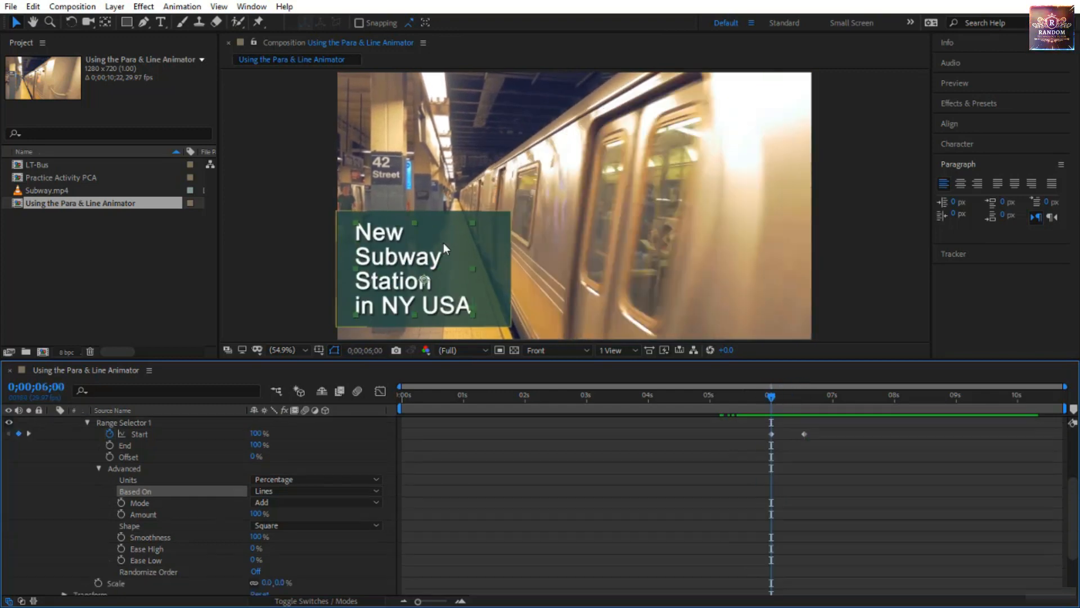
scroll(281, 470, "up", 3)
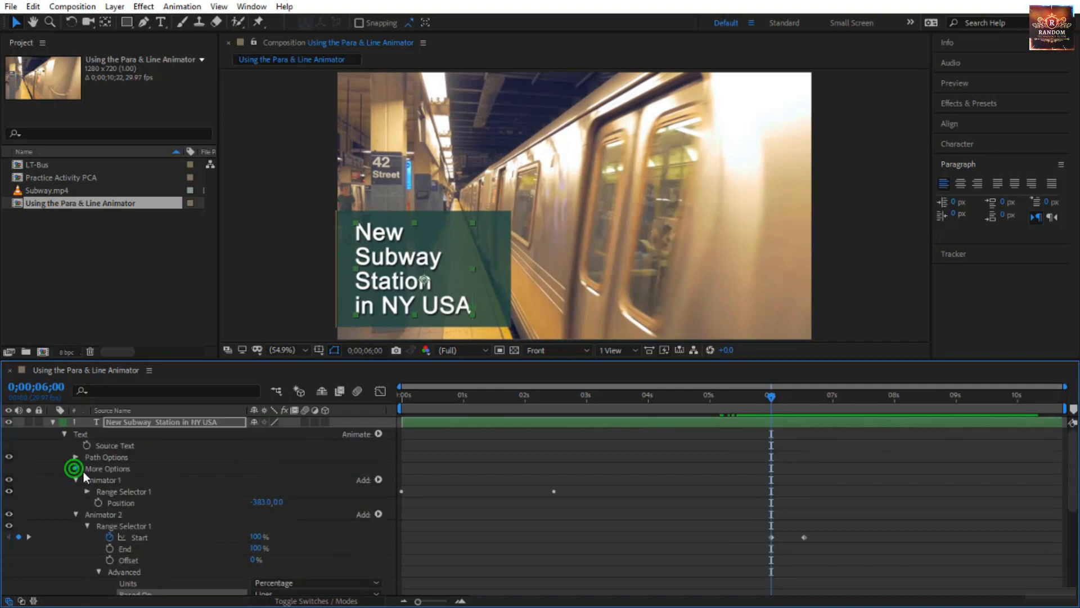
left_click(76, 468)
left_click(280, 480)
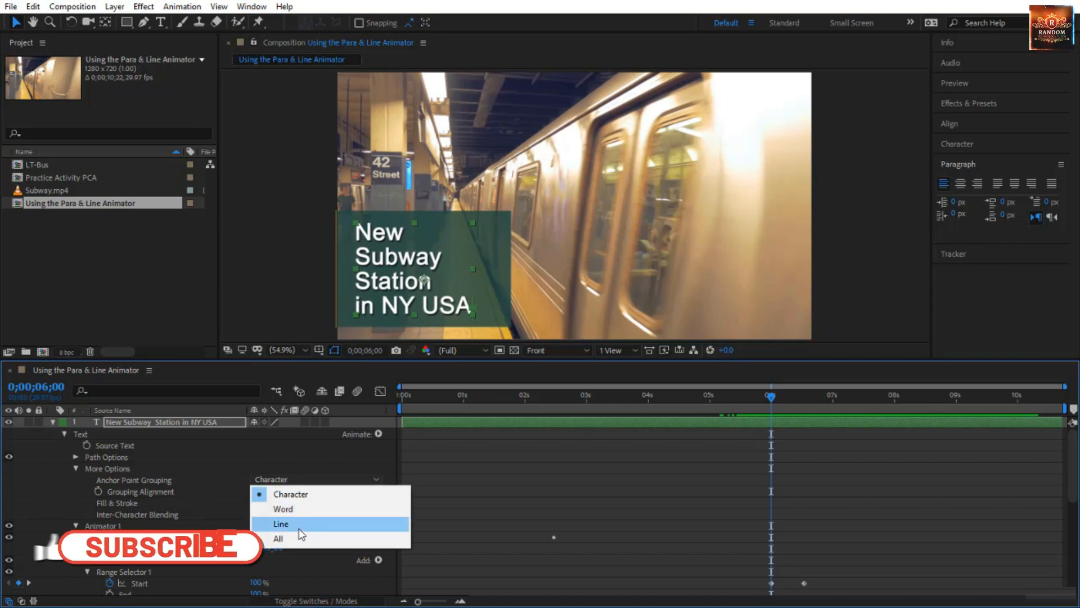
left_click(281, 523)
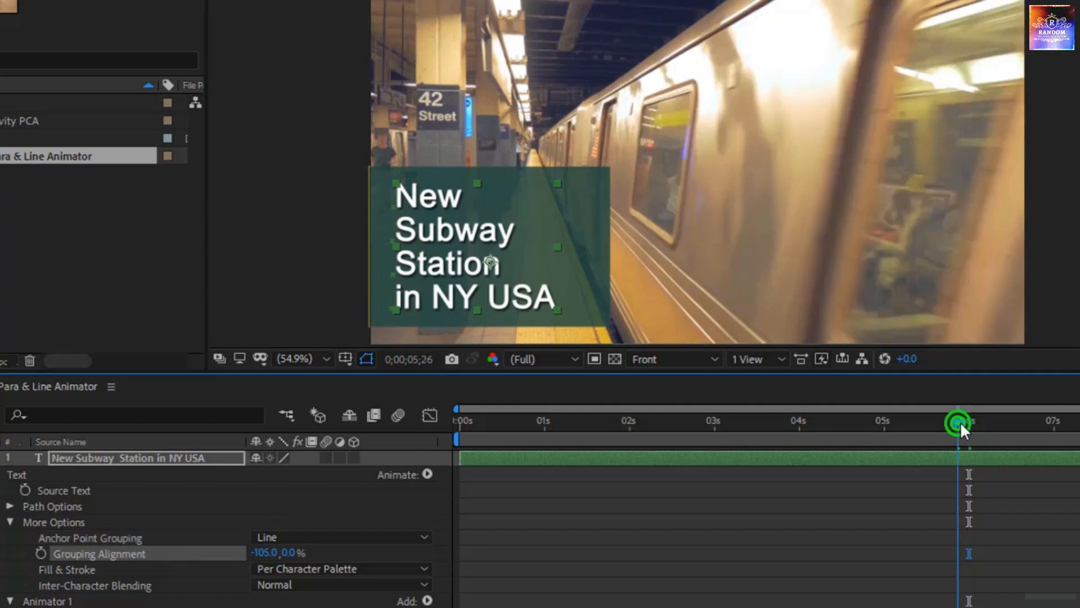
Preview the line-by-line scale-out from 0;00;05;22 and scrub through it to 0;00;06;14.
left_click_drag(961, 434, 754, 416)
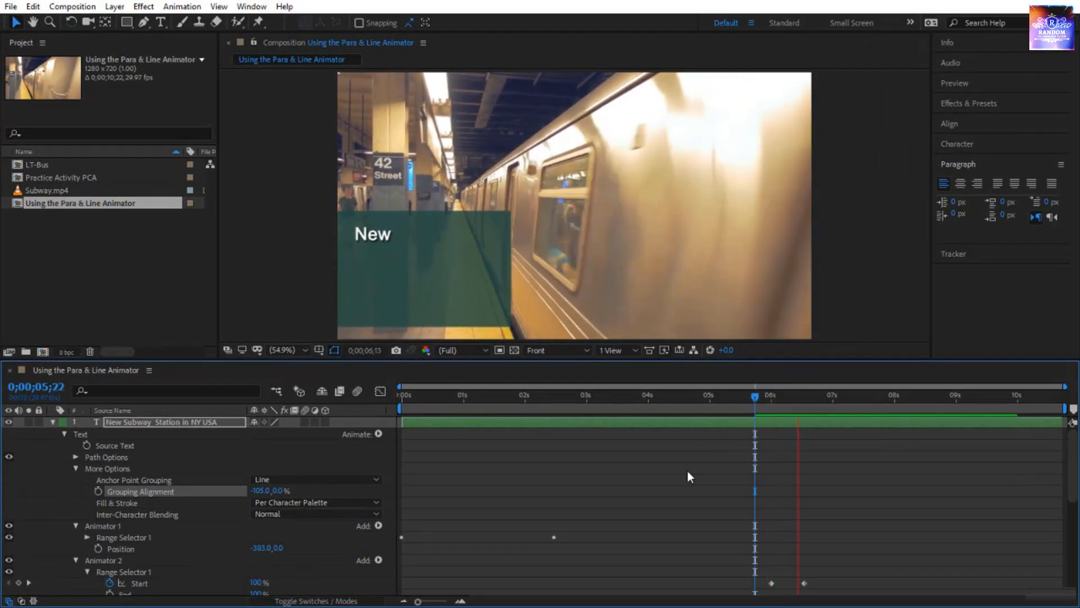
left_click(752, 399)
left_click_drag(764, 401, 799, 411)
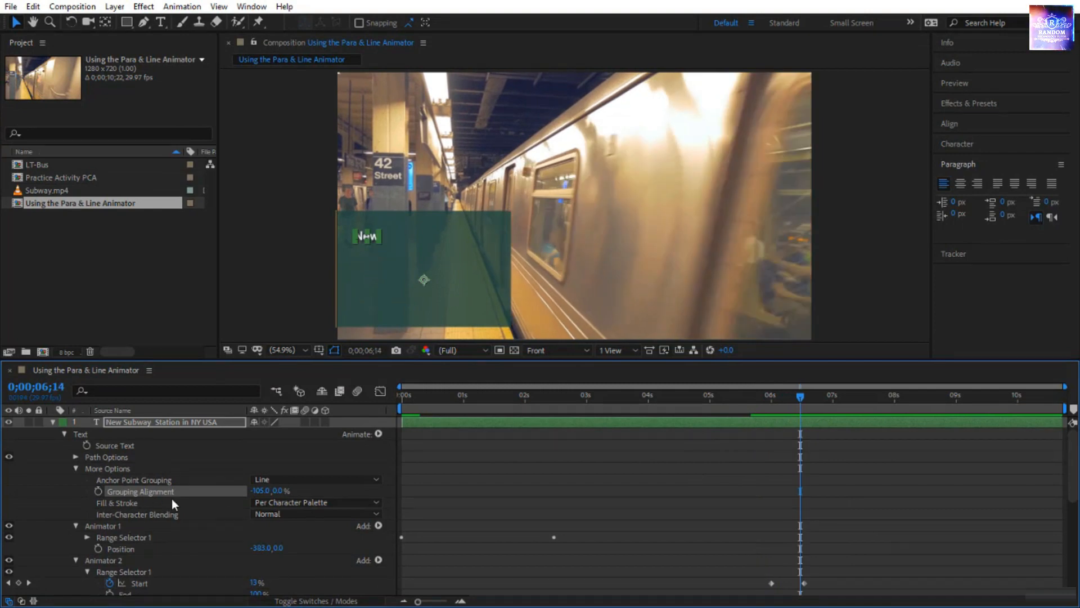
Keyframe the teal box's Position to hold at 0;00;06;25 and slide out past the frame's left edge, X -242.9, just after seven seconds.
left_click_drag(755, 411, 823, 435)
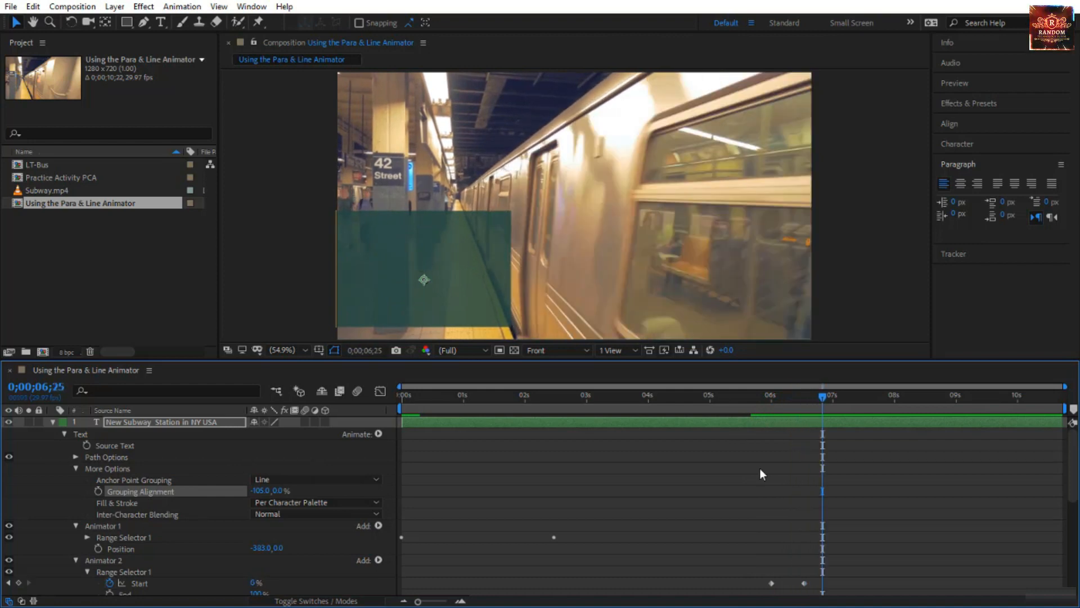
scroll(760, 469, "down", 8)
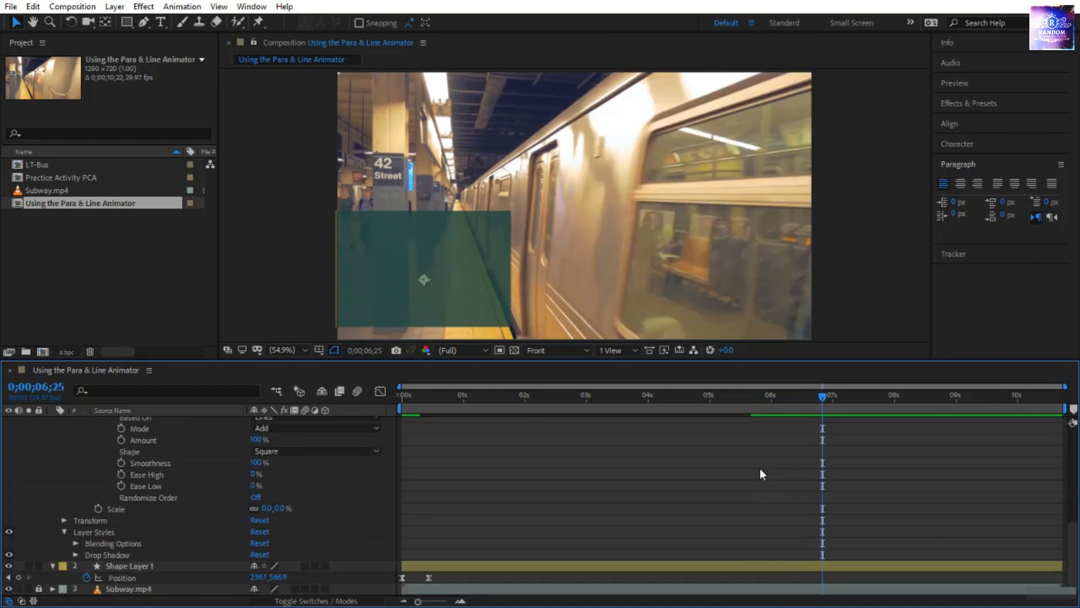
left_click(18, 577)
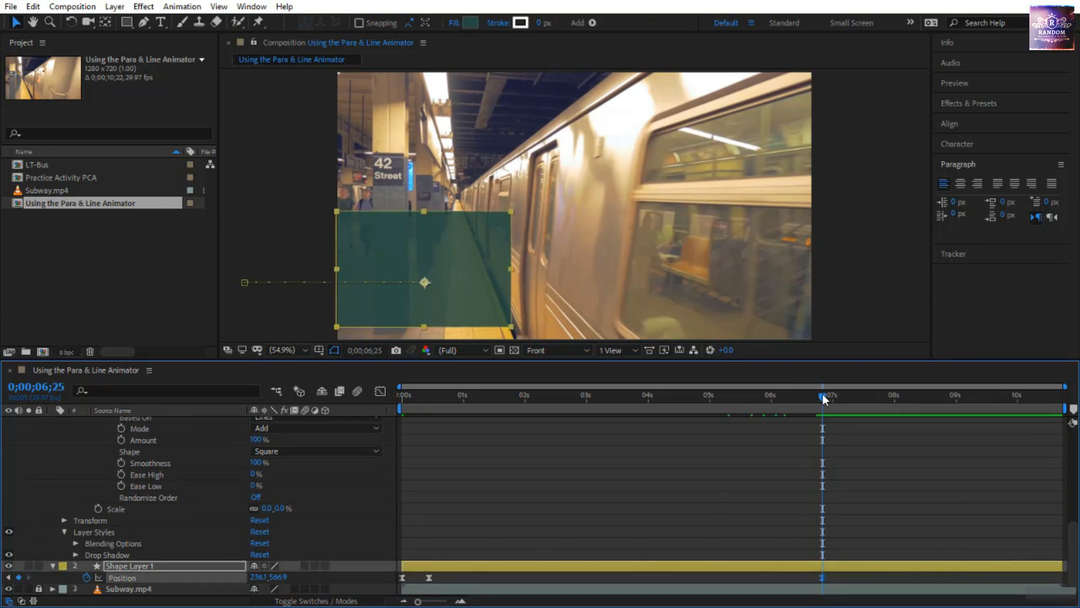
left_click_drag(822, 394, 855, 397)
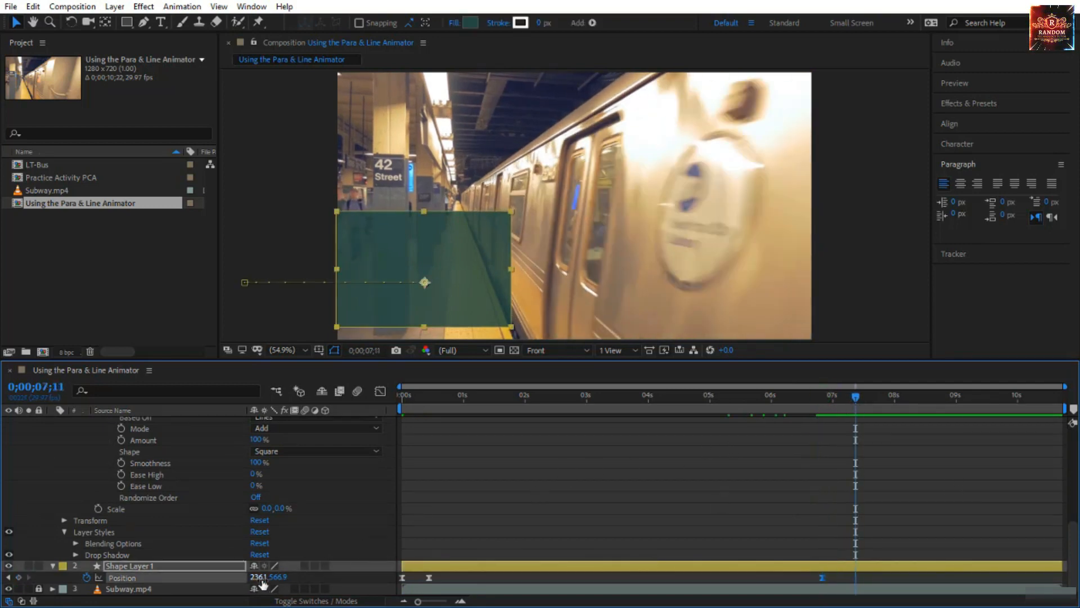
left_click_drag(107, 578, 1, 577)
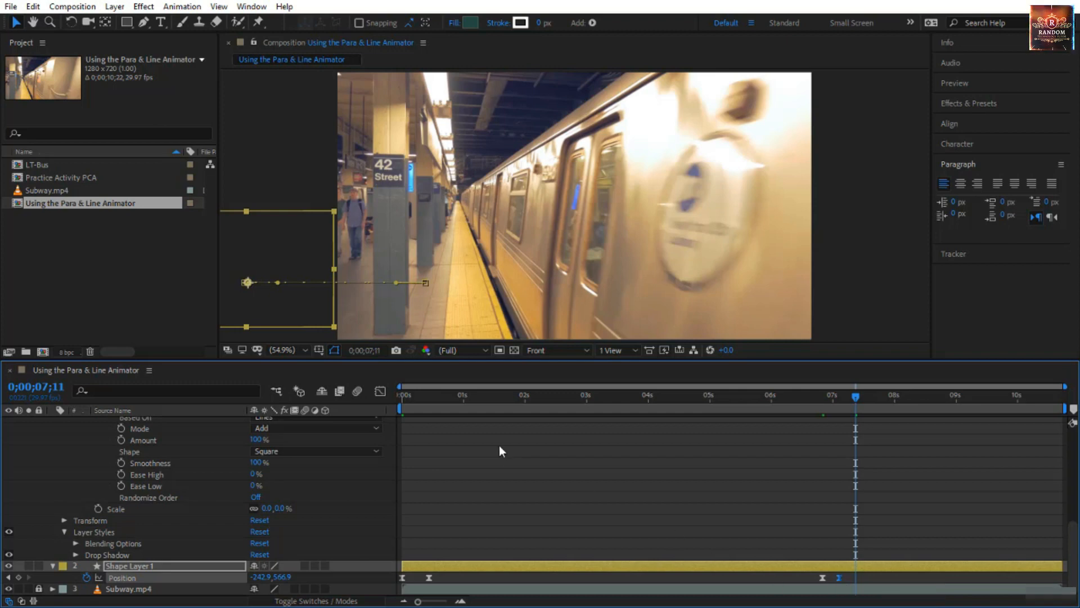
Preview the whole animation from 0;00;00;00 and show only the text layer's keyframed properties.
left_click_drag(528, 394, 319, 427)
key("space")
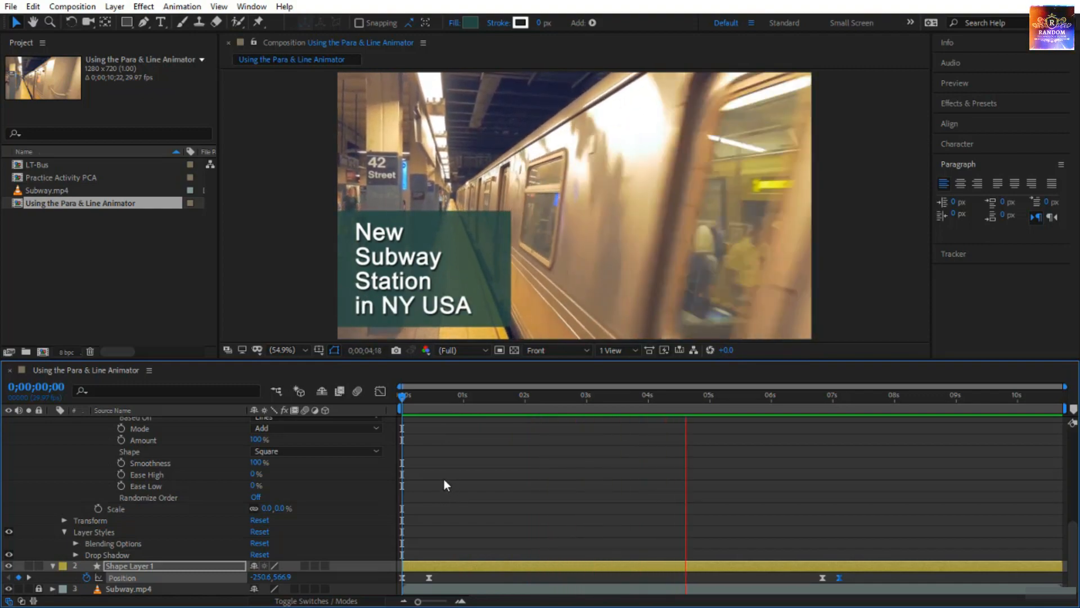
scroll(439, 478, "up", 15)
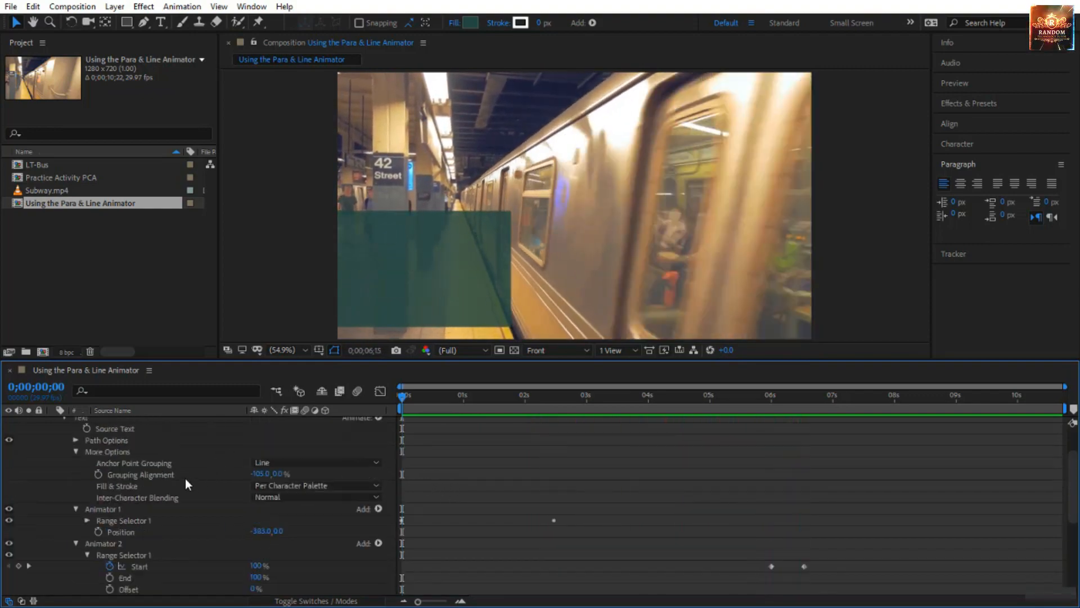
left_click(195, 422)
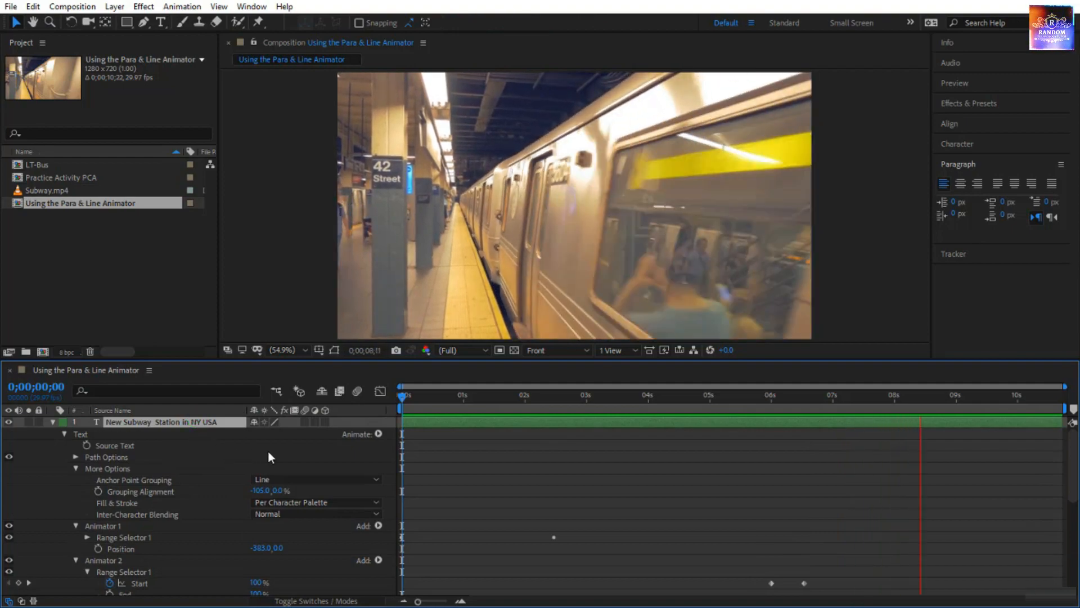
key("u")
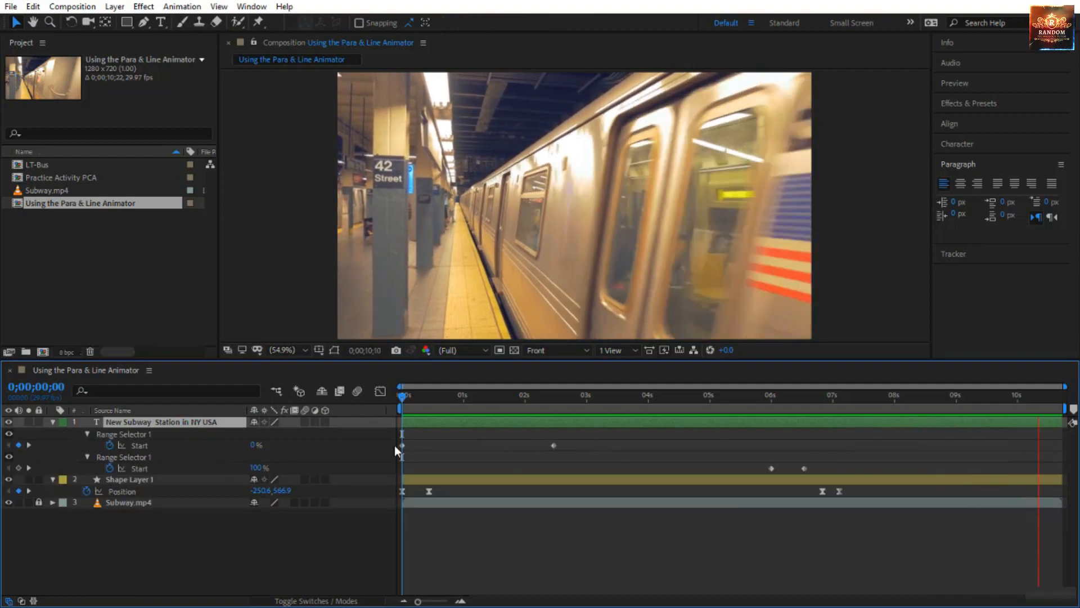